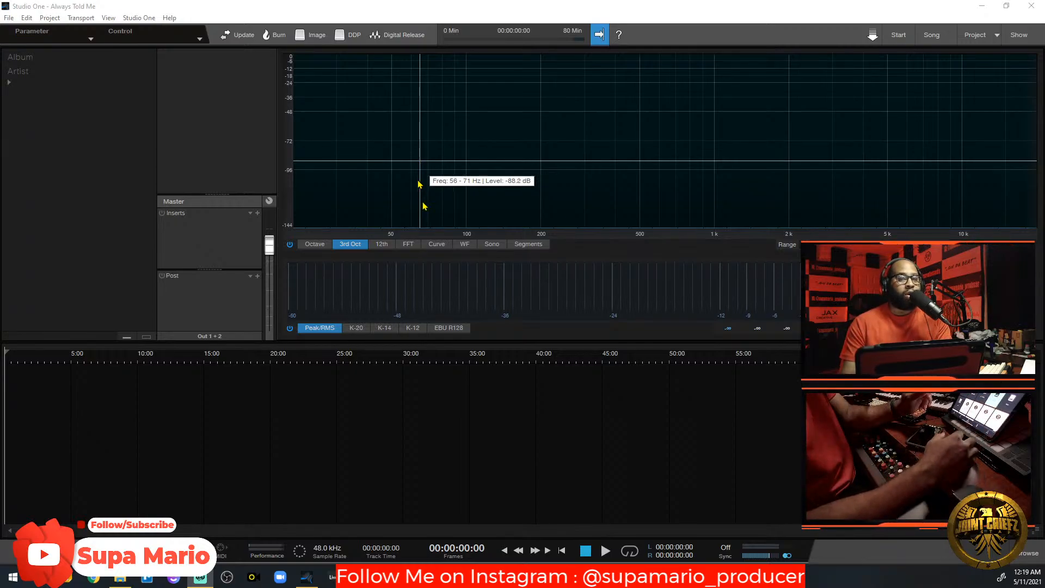
Import Always Told Me.wav into the project from the Mixdown folder of Always Told Me(2) in Always told me session2021.
click(47, 18)
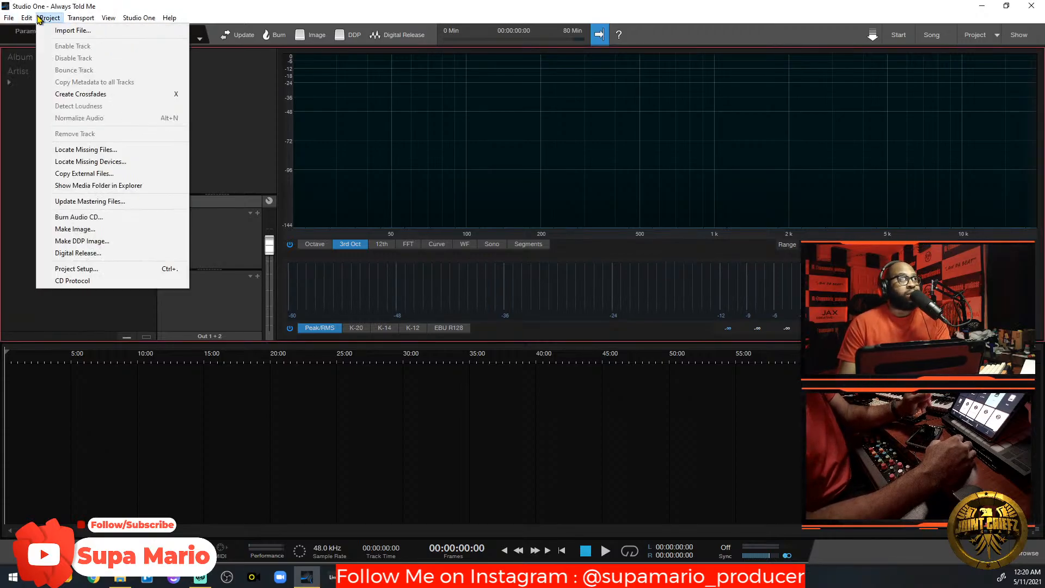
click(9, 18)
click(9, 18)
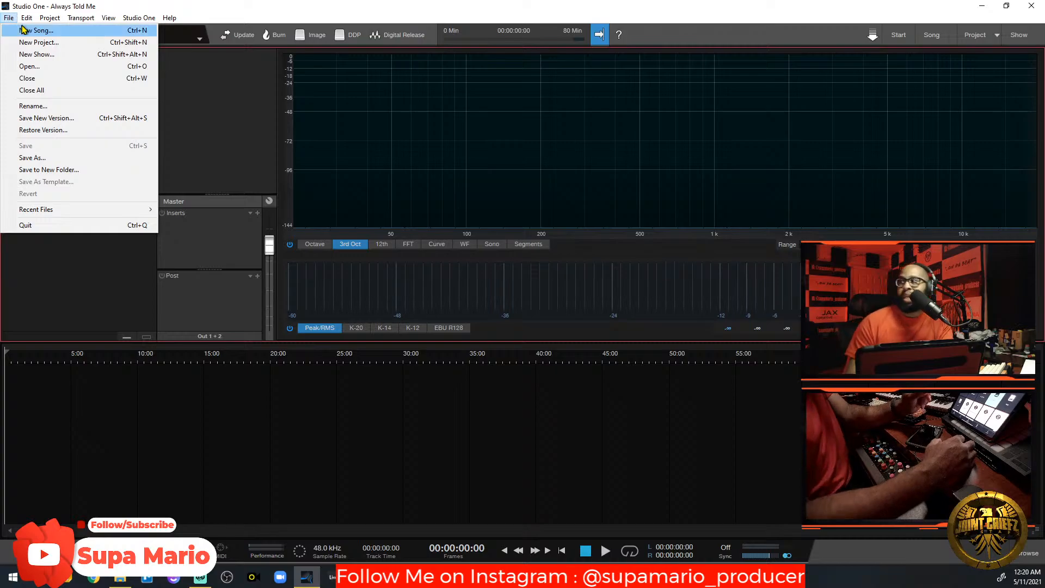
mouse_move(48, 18)
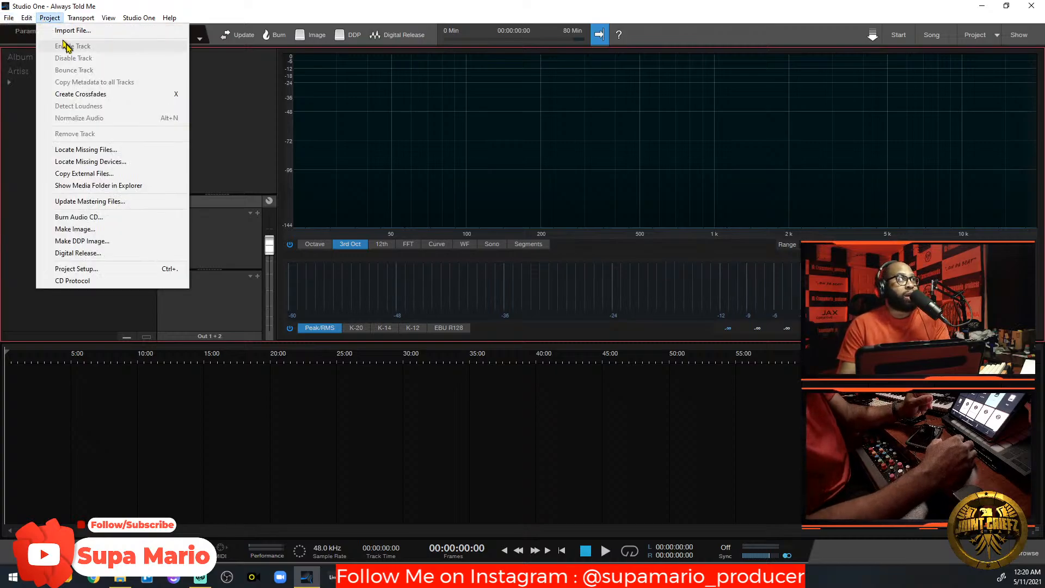
click(88, 33)
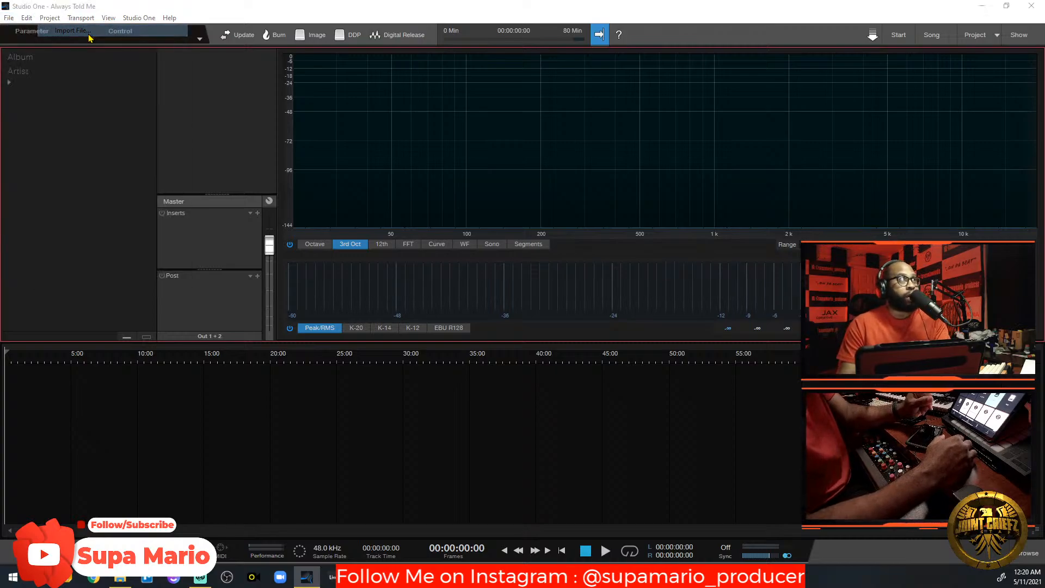
drag(305, 36, 332, 109)
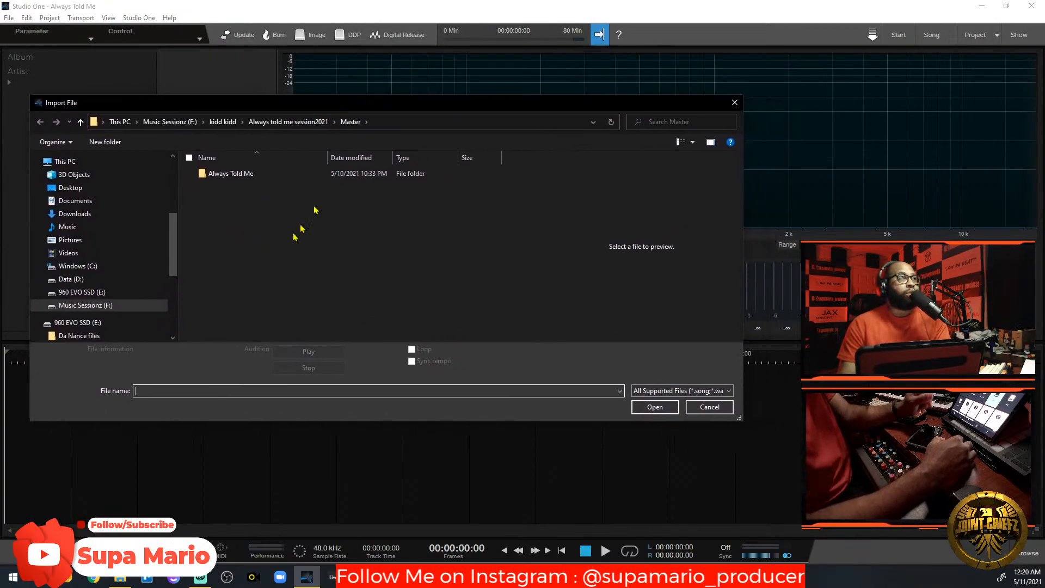
click(251, 174)
double_click(251, 174)
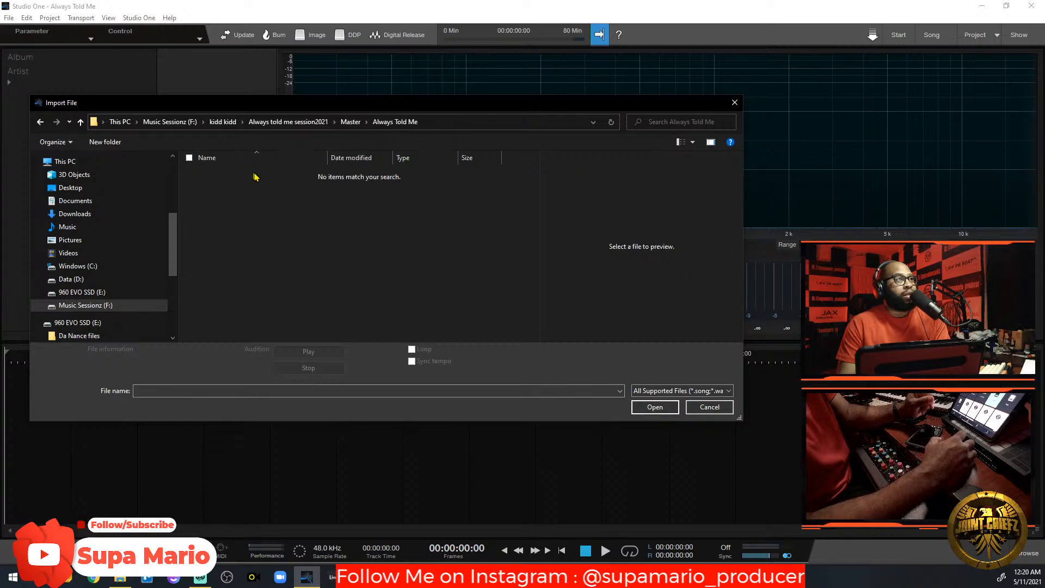
click(304, 123)
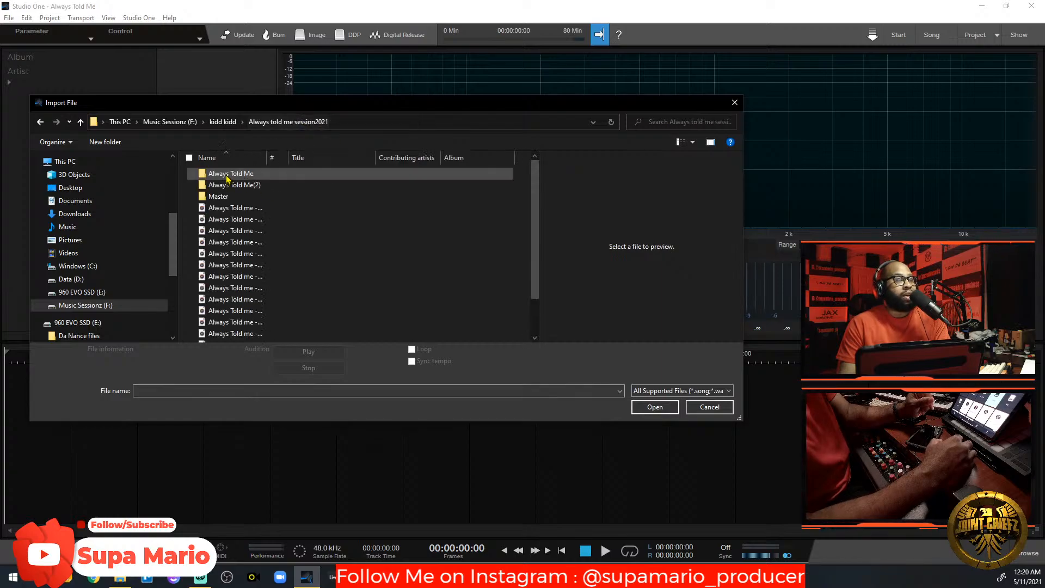
click(235, 218)
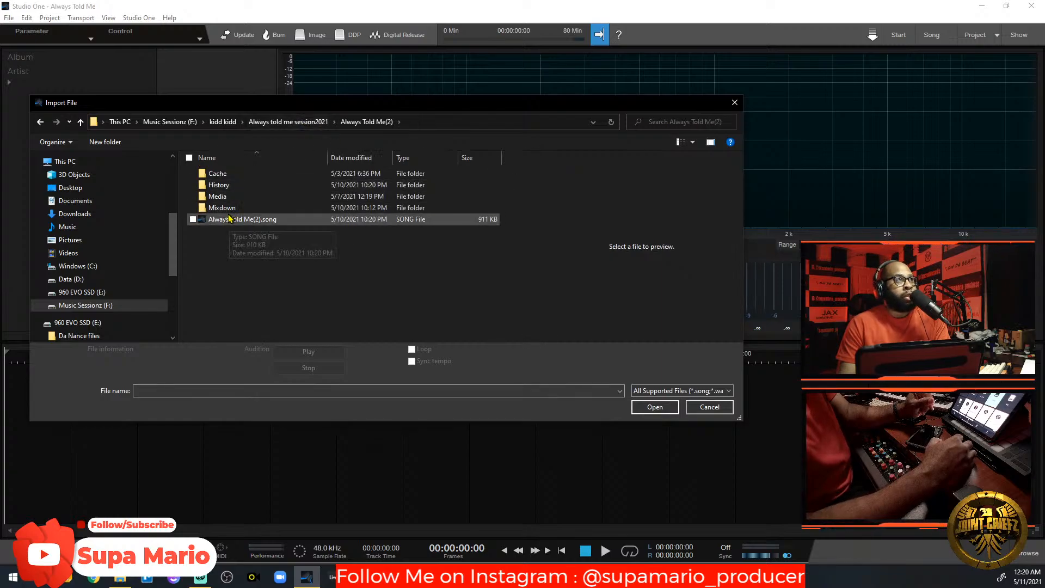
double_click(233, 207)
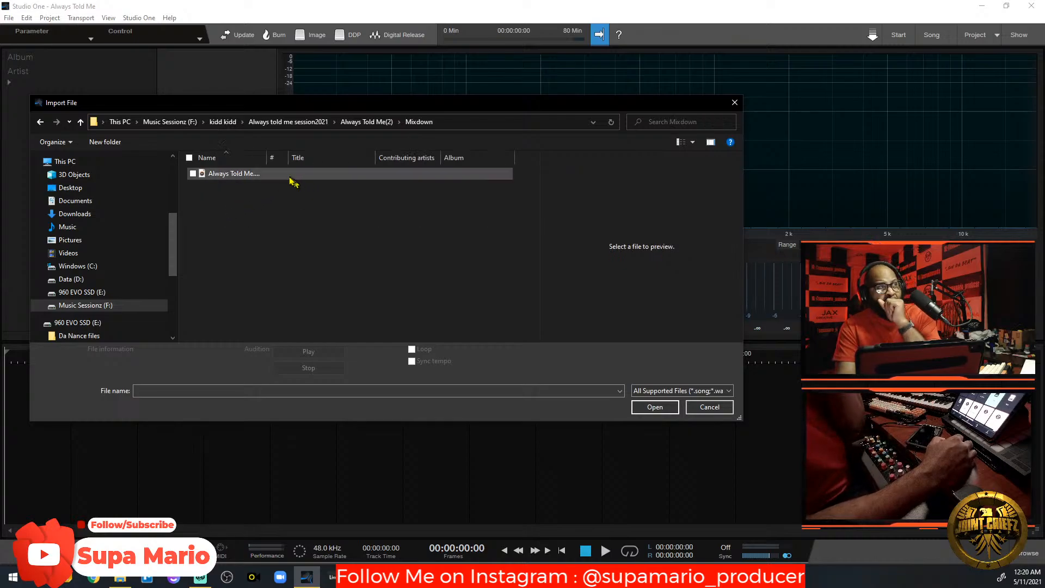
click(262, 175)
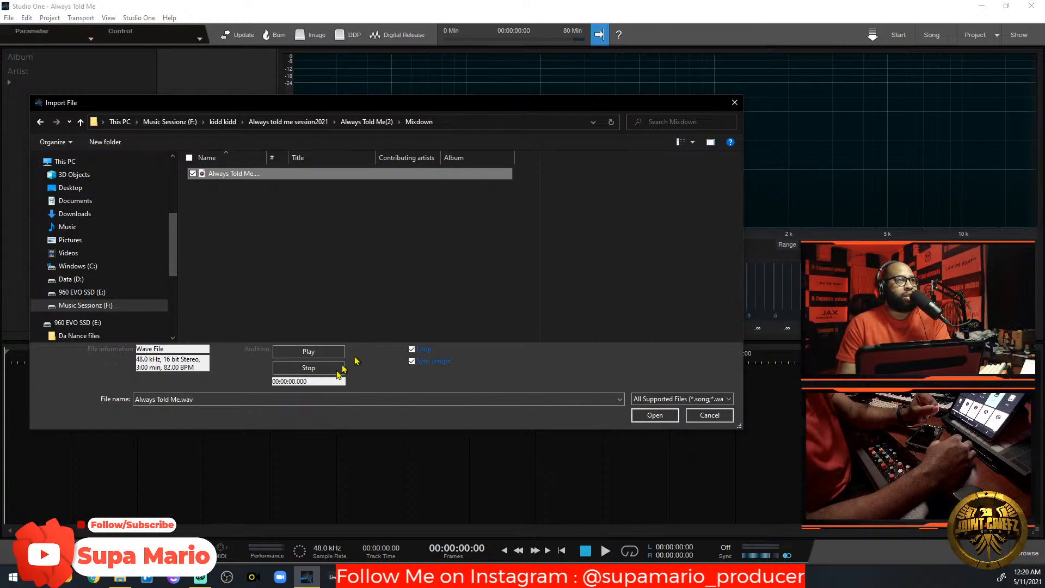
click(645, 416)
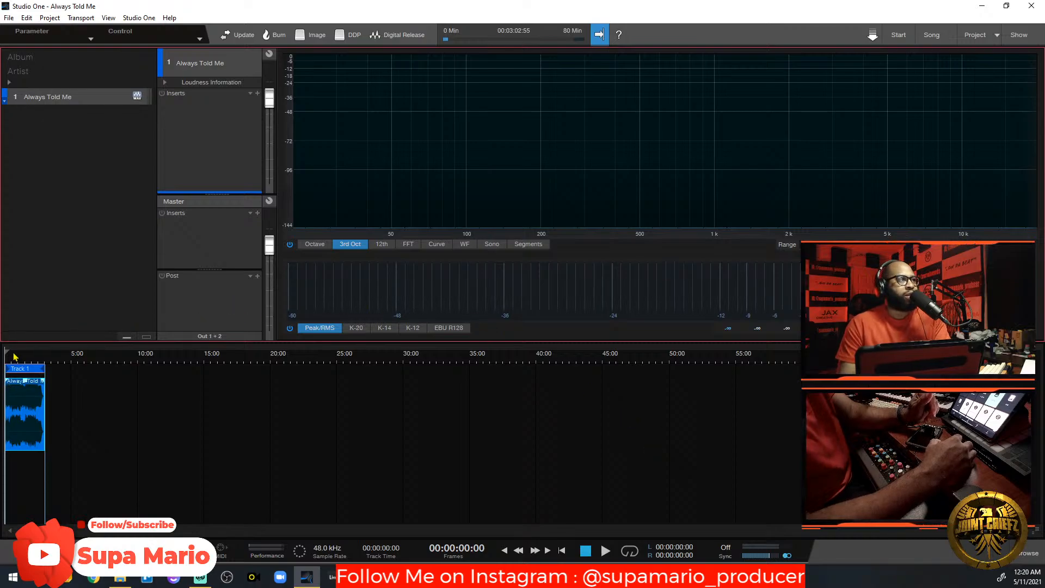
Inspect the imported track's waveform enlarged from its start in the timeline.
scroll(17, 357, up, 5)
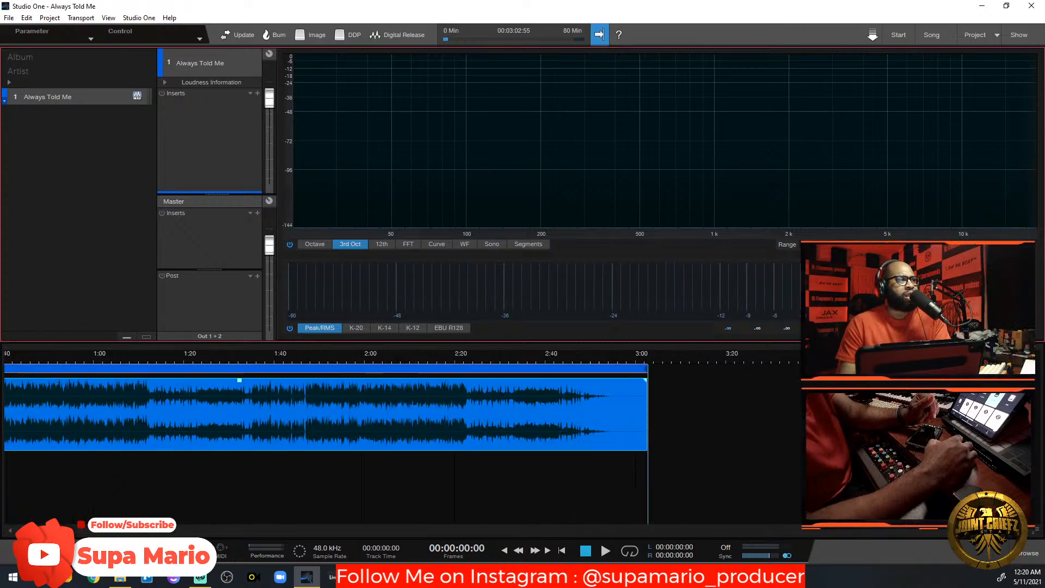
drag(77, 530, 51, 530)
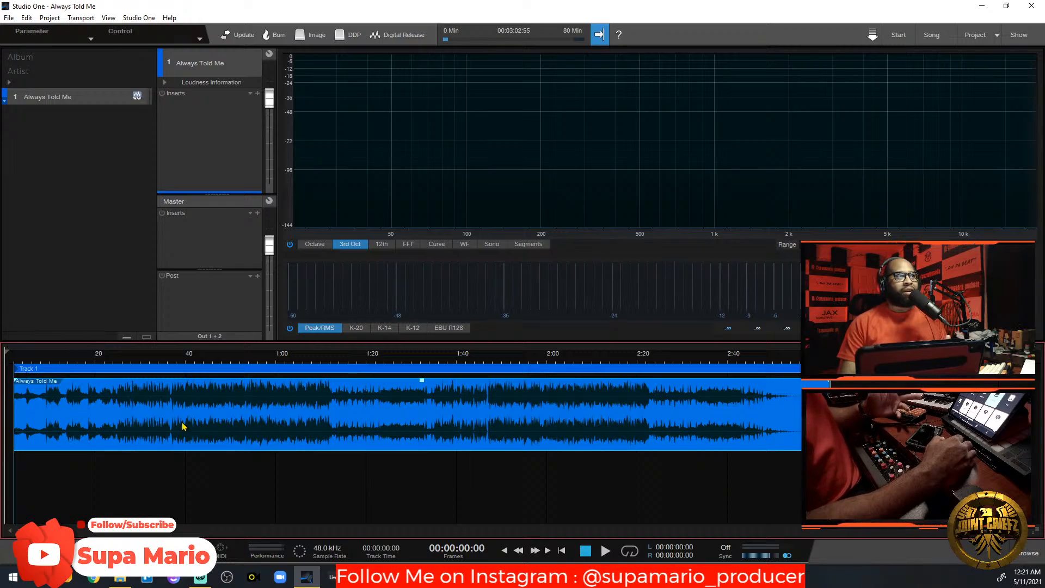
click(523, 514)
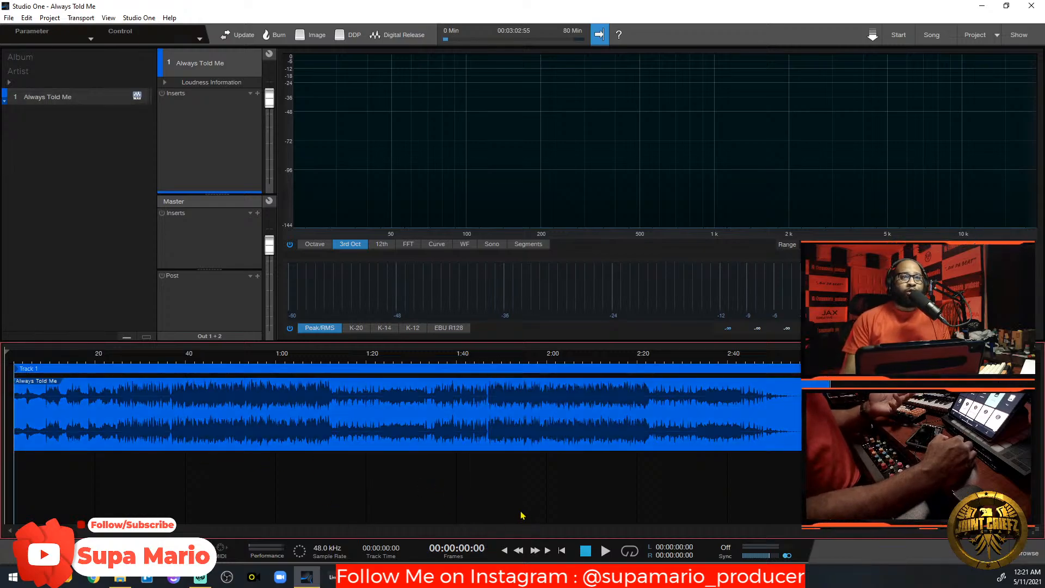
click(524, 444)
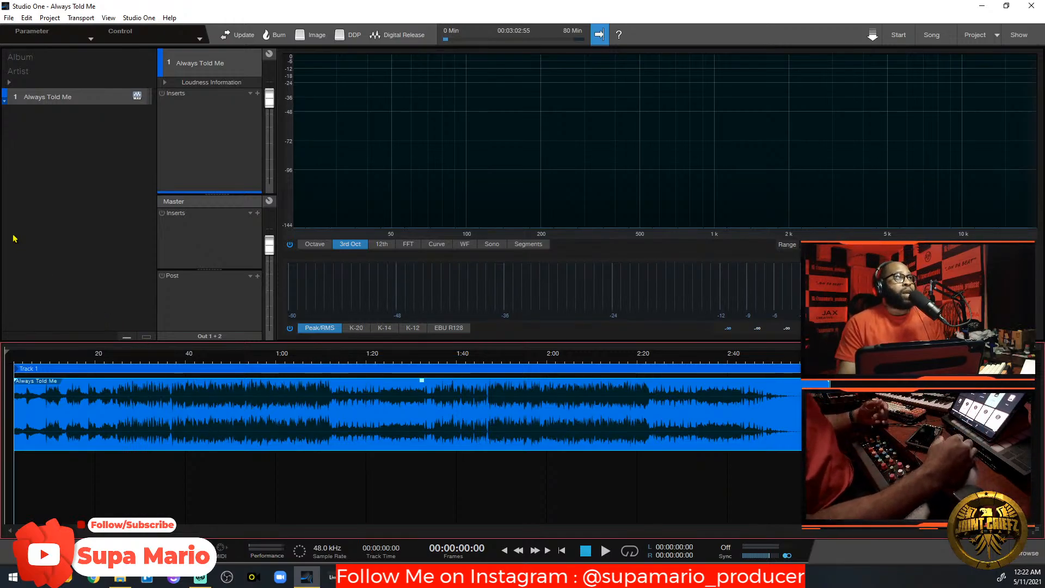
Look over the project's Album and Artist fields without entering anything.
click(20, 70)
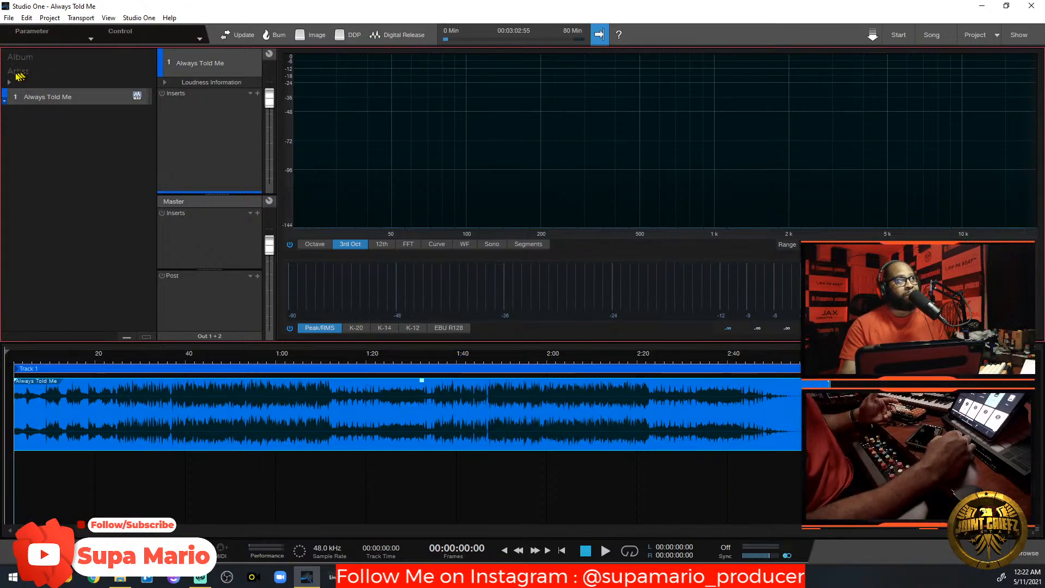
click(96, 72)
click(97, 60)
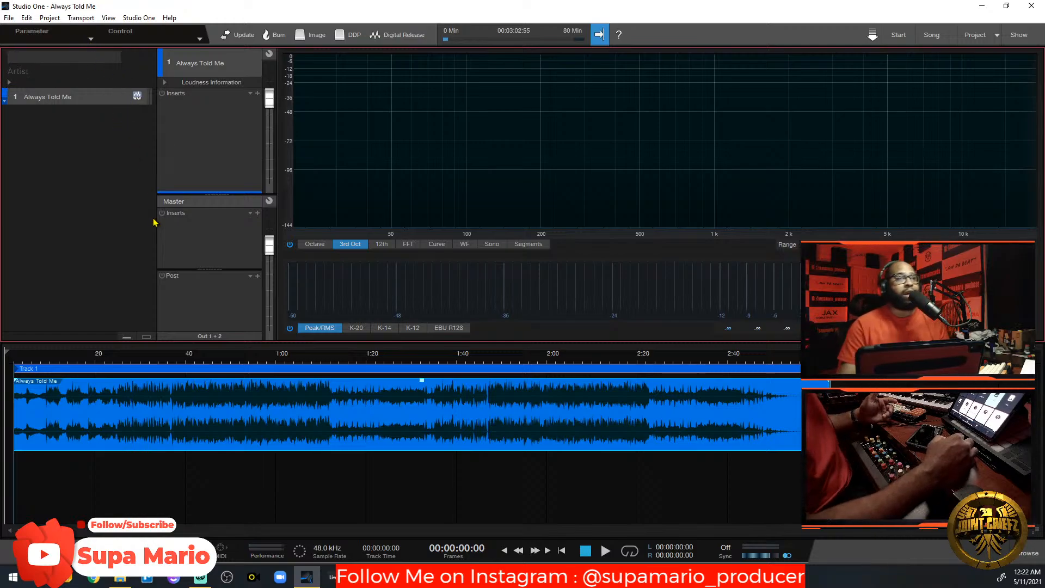
click(58, 163)
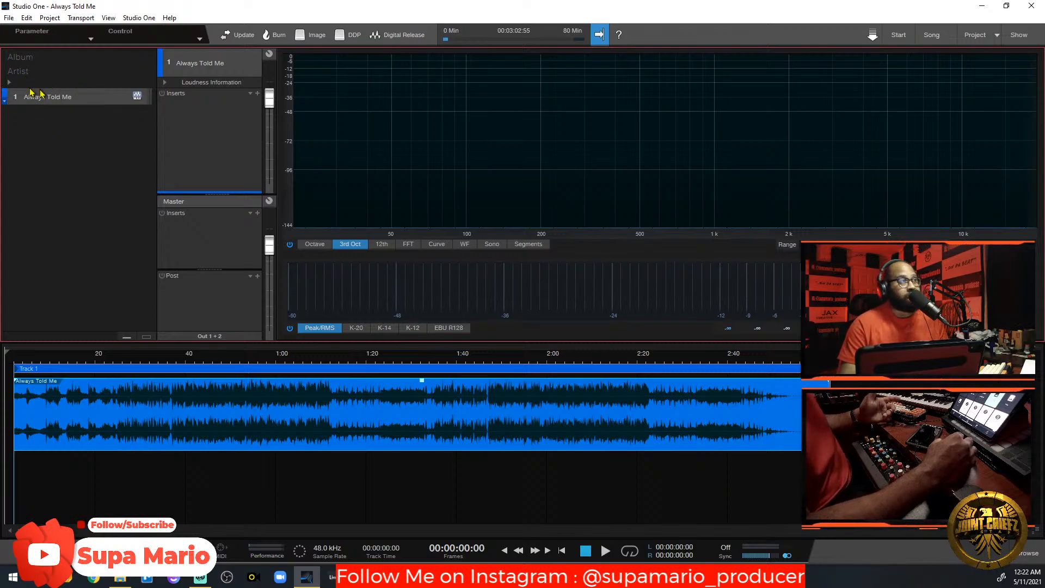
Expand the track's metadata and go through its fields from Artist to Year, including the Artwork image chooser, leaving them all empty.
click(5, 102)
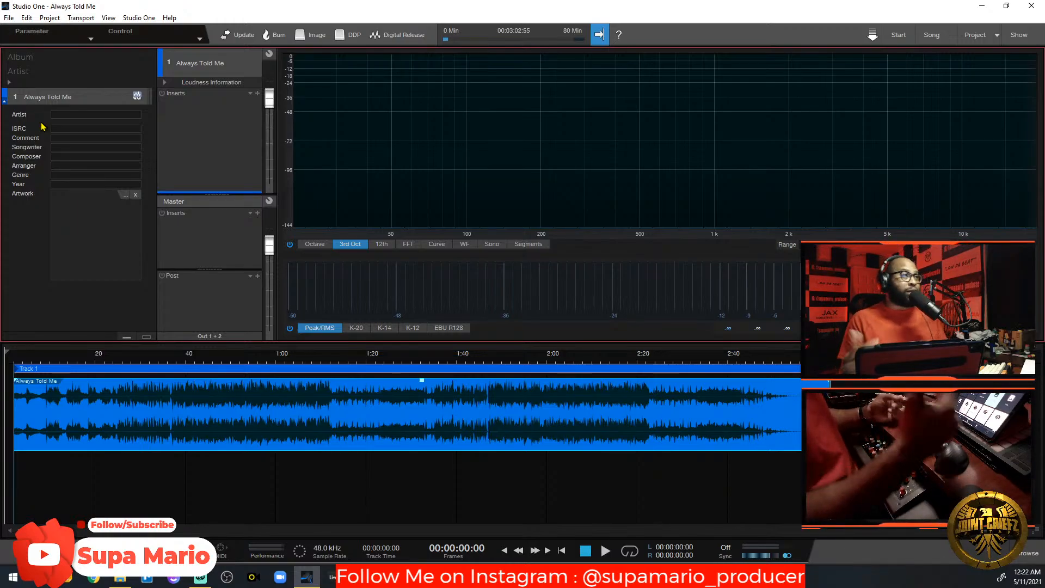
click(76, 115)
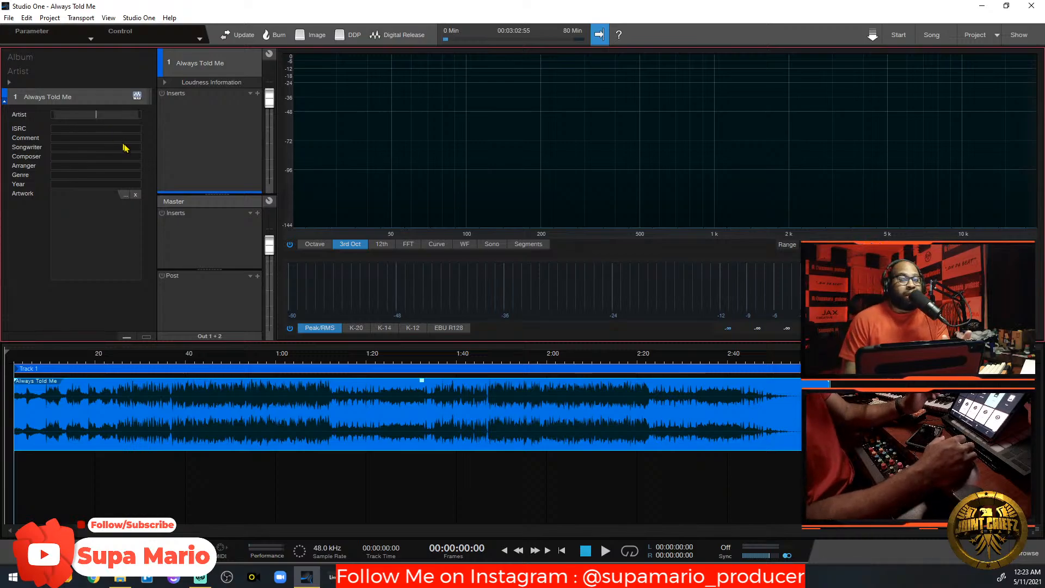
click(96, 129)
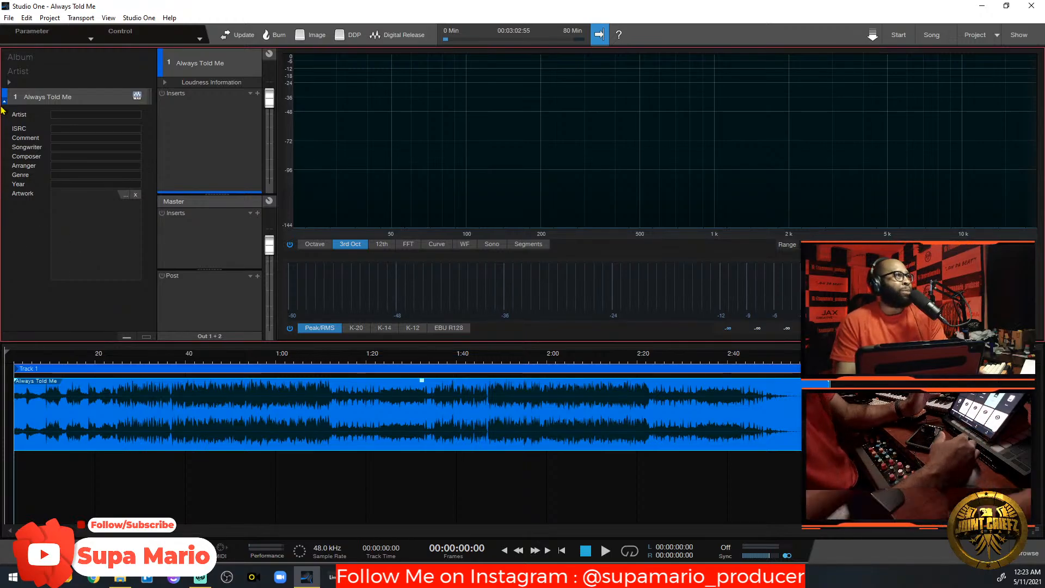
click(81, 141)
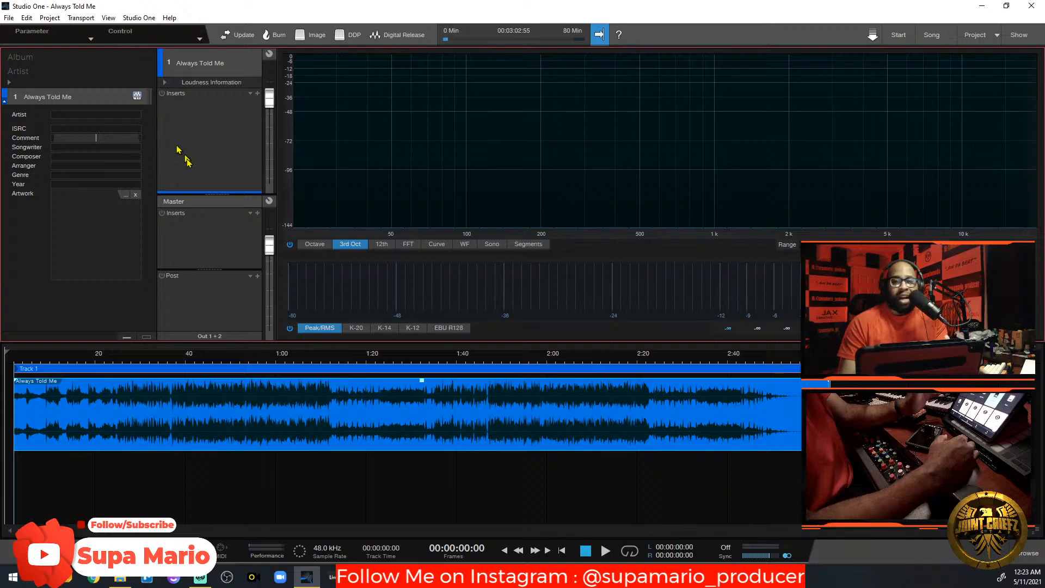
click(76, 148)
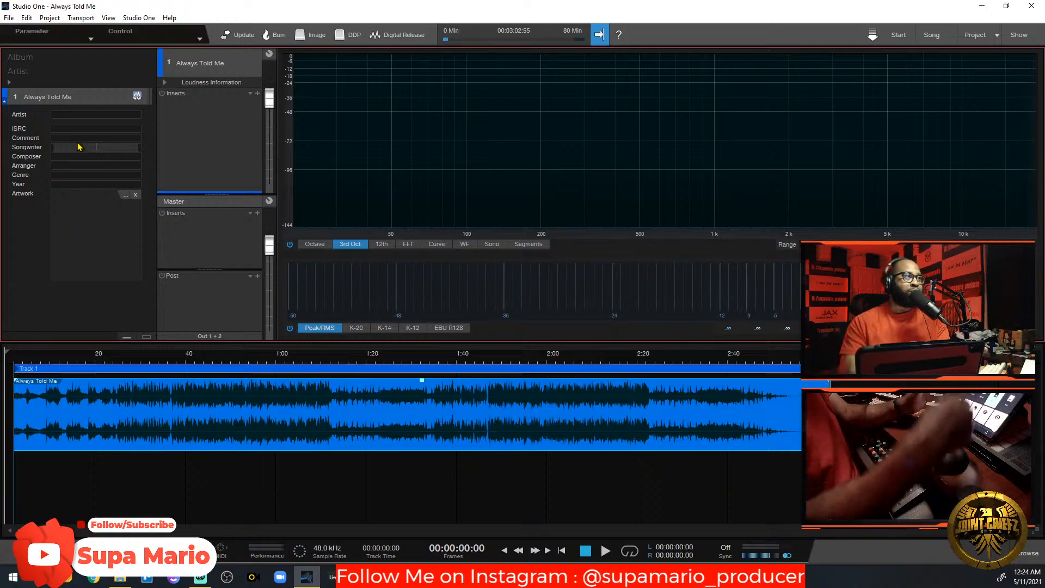
click(64, 159)
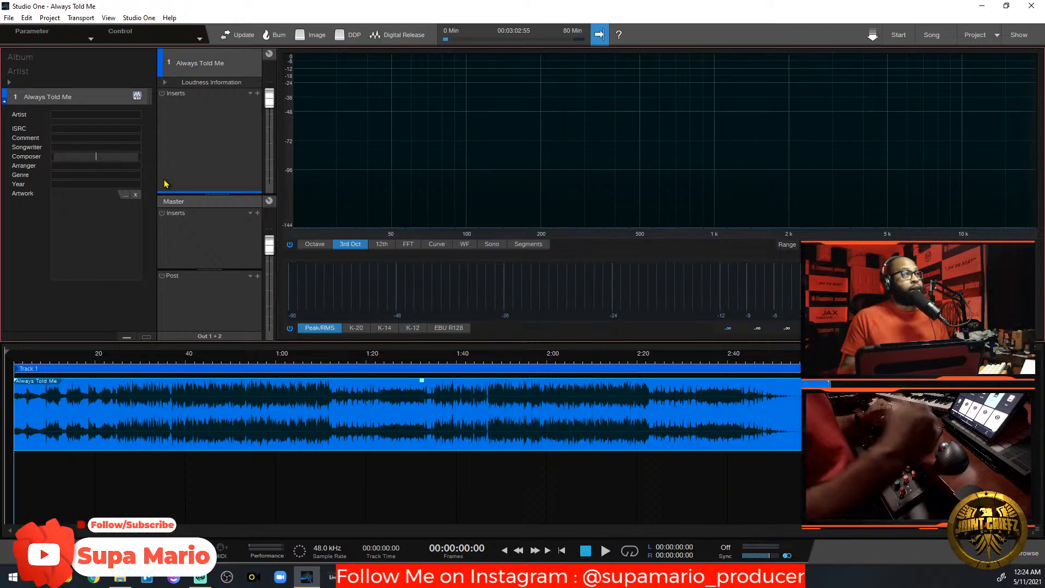
click(109, 176)
click(96, 175)
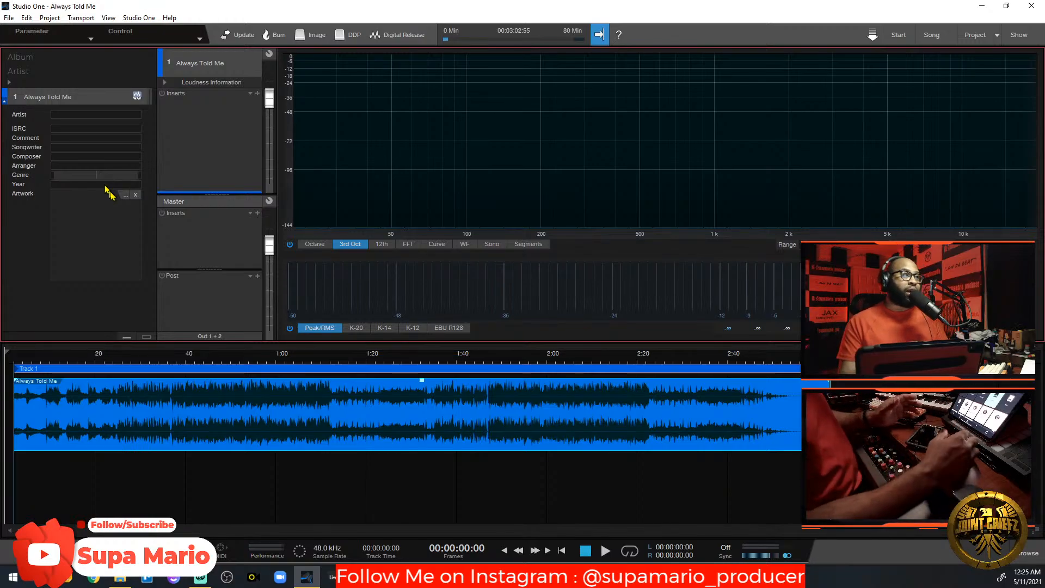
click(89, 185)
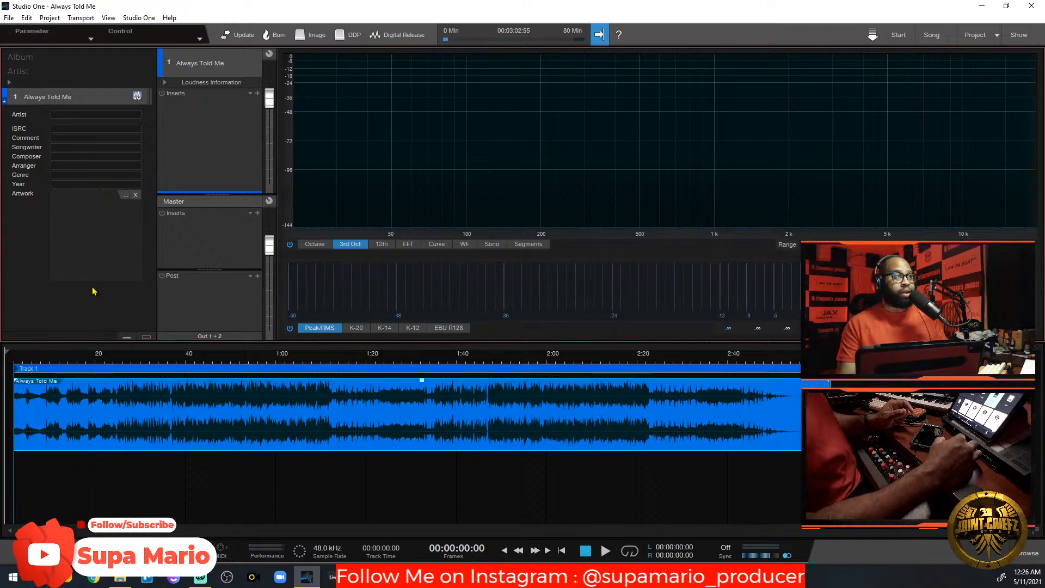
click(125, 194)
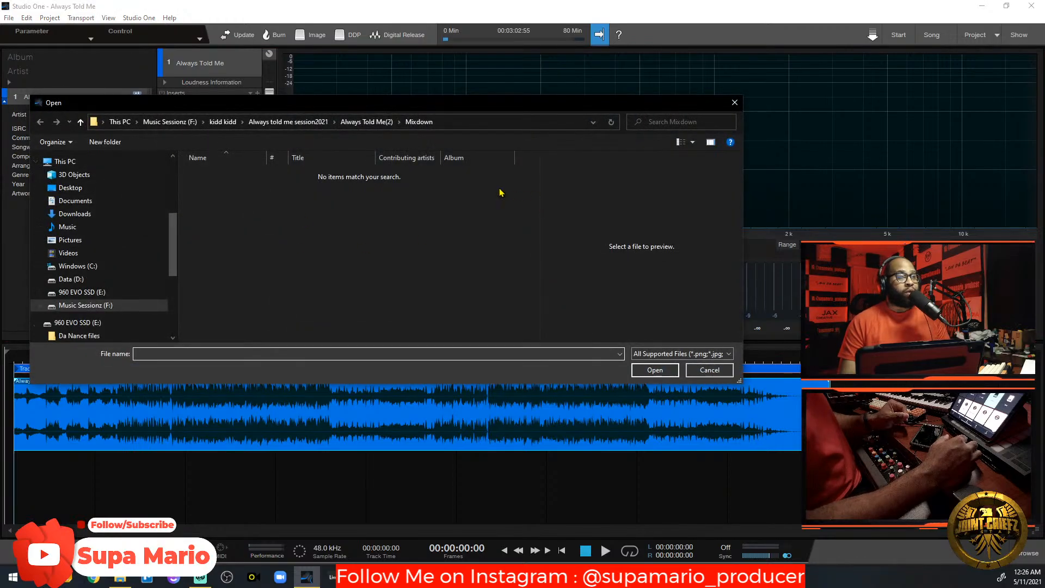
click(710, 370)
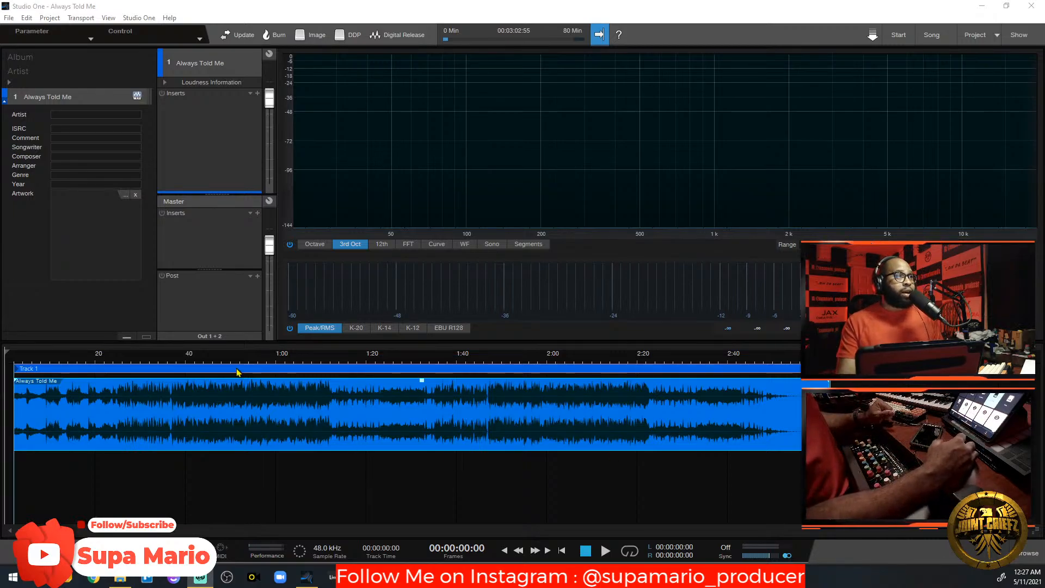
Find the VSX plug-in and add its second listed version to the Post section of the Master channel.
click(212, 235)
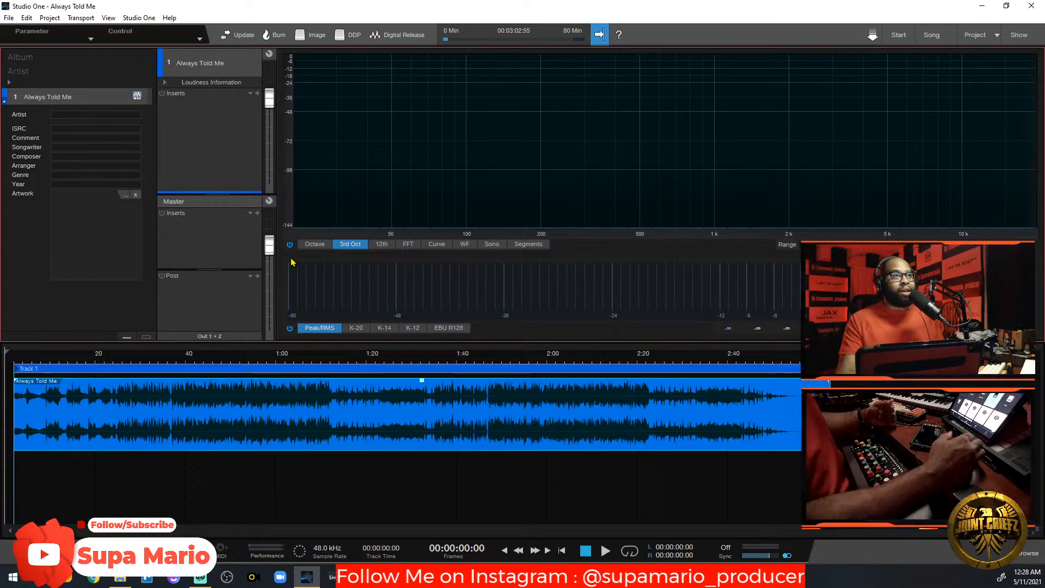
click(257, 275)
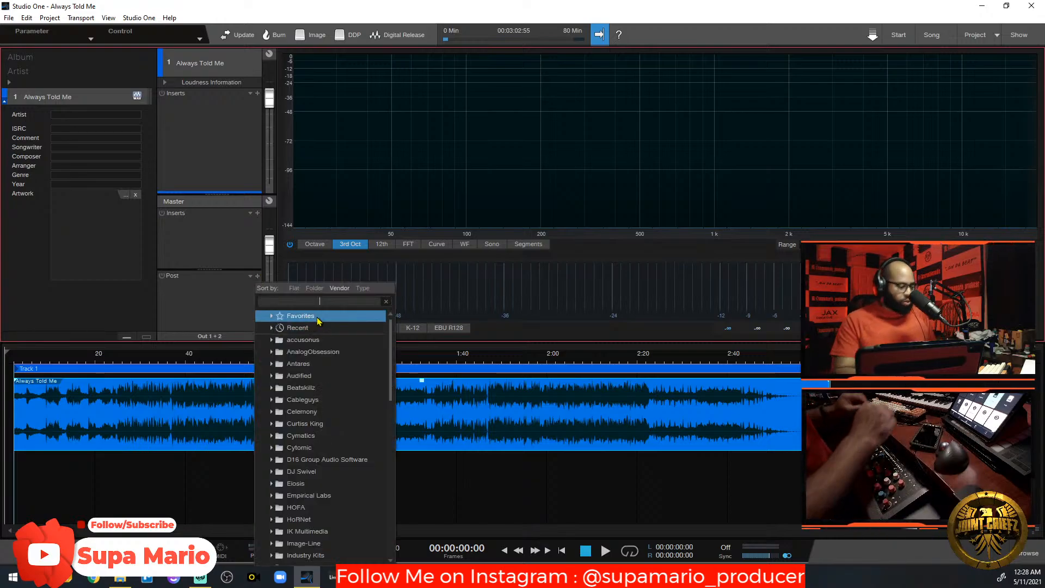
text(VSX)
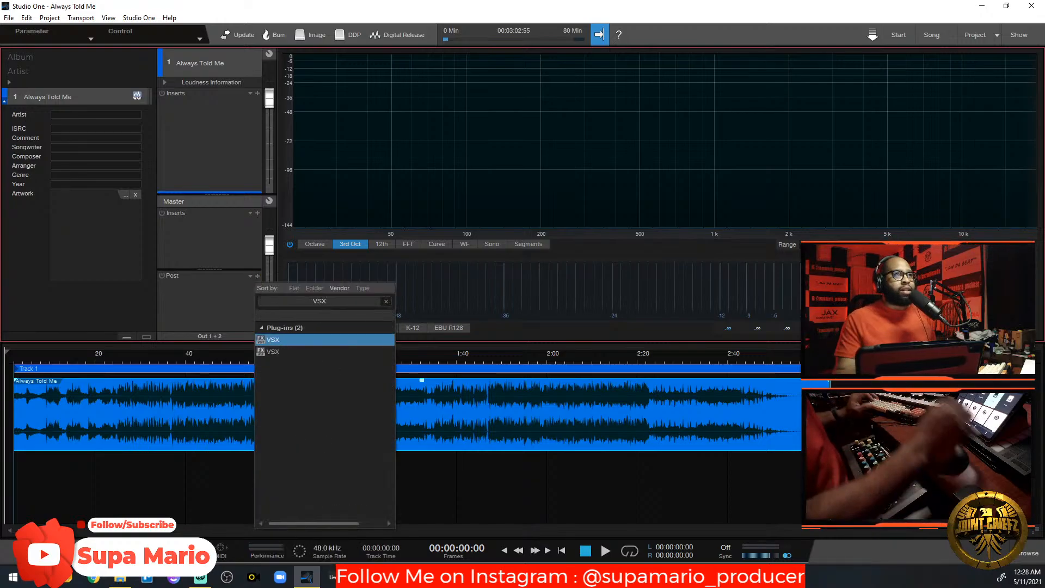
key(Down)
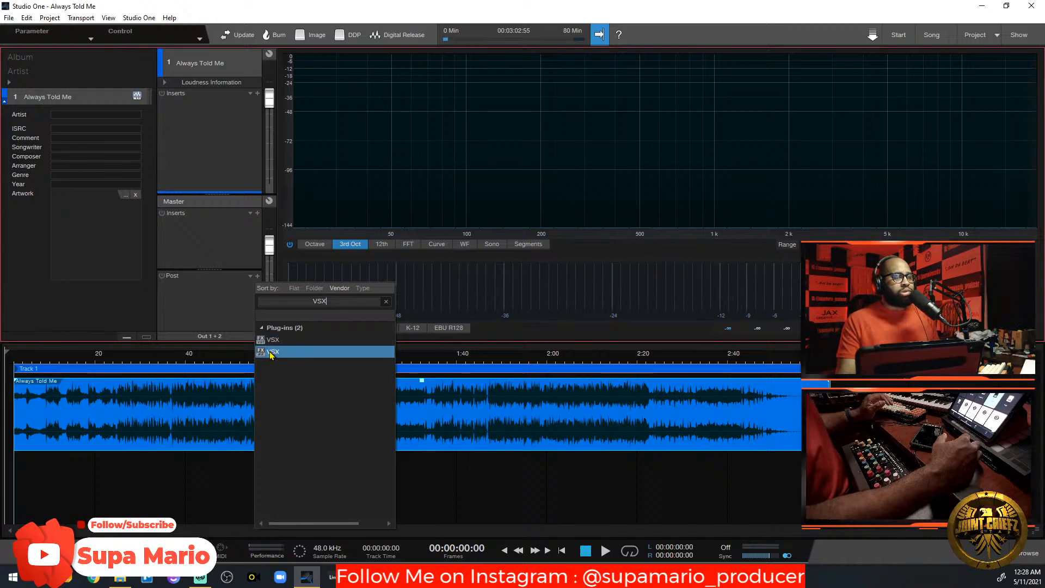
double_click(270, 353)
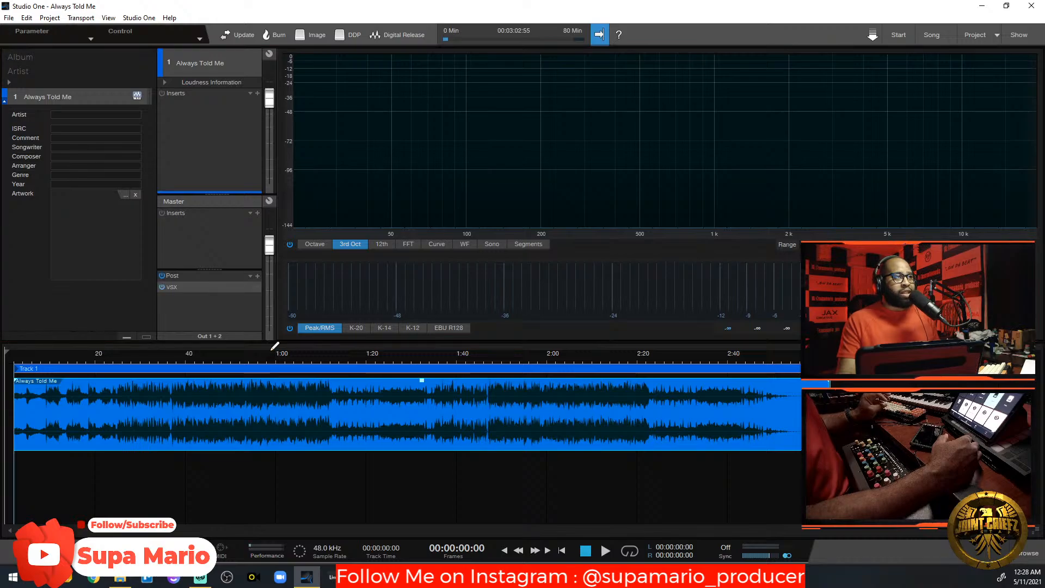
click(202, 293)
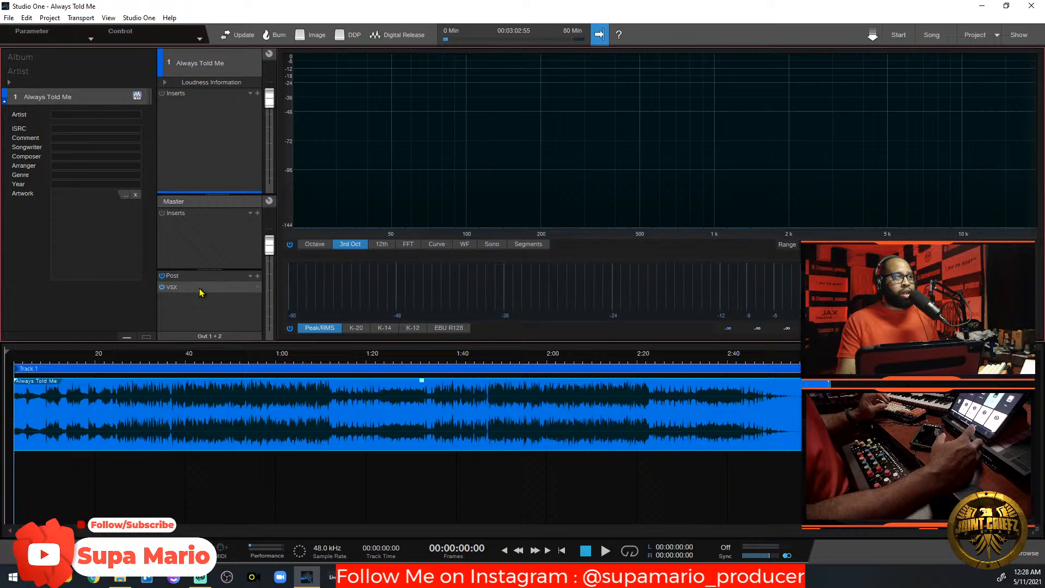
click(511, 415)
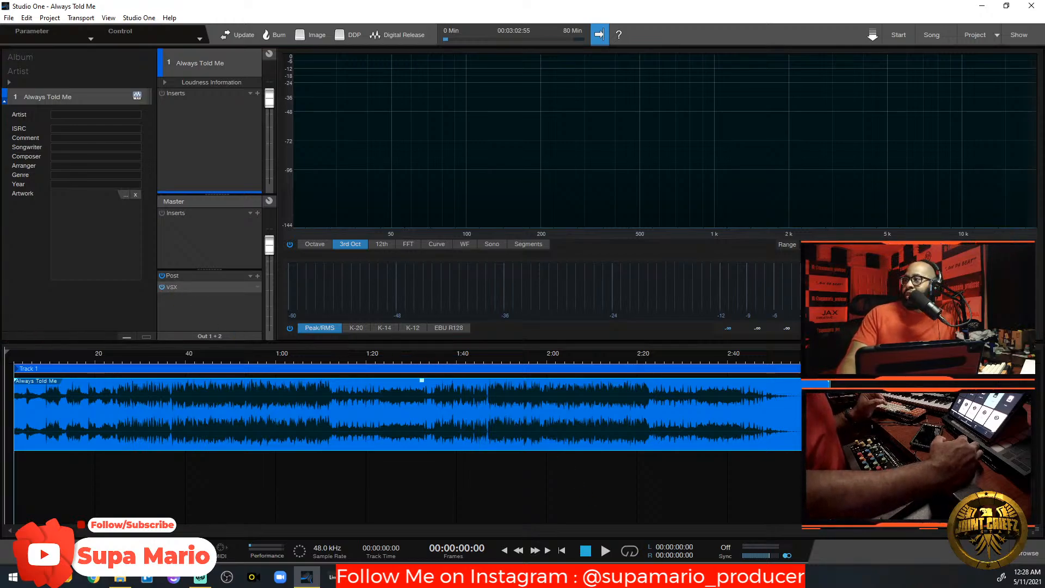
Switch VSX to the Howie Weinberg Master room, try Client mode, return to Engineer mode and close the plug-in window.
drag(1044, 61, 357, 113)
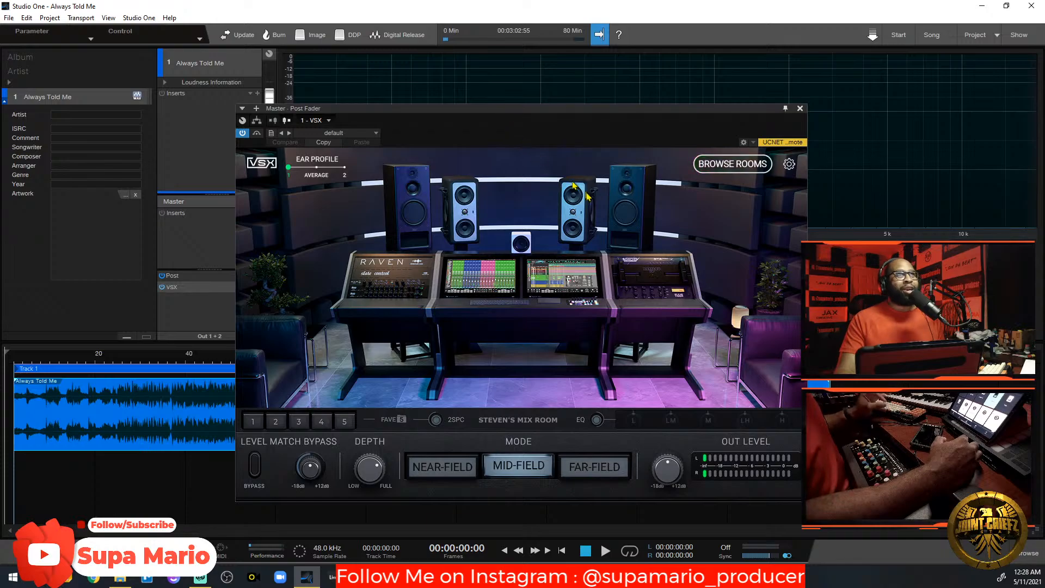
click(724, 165)
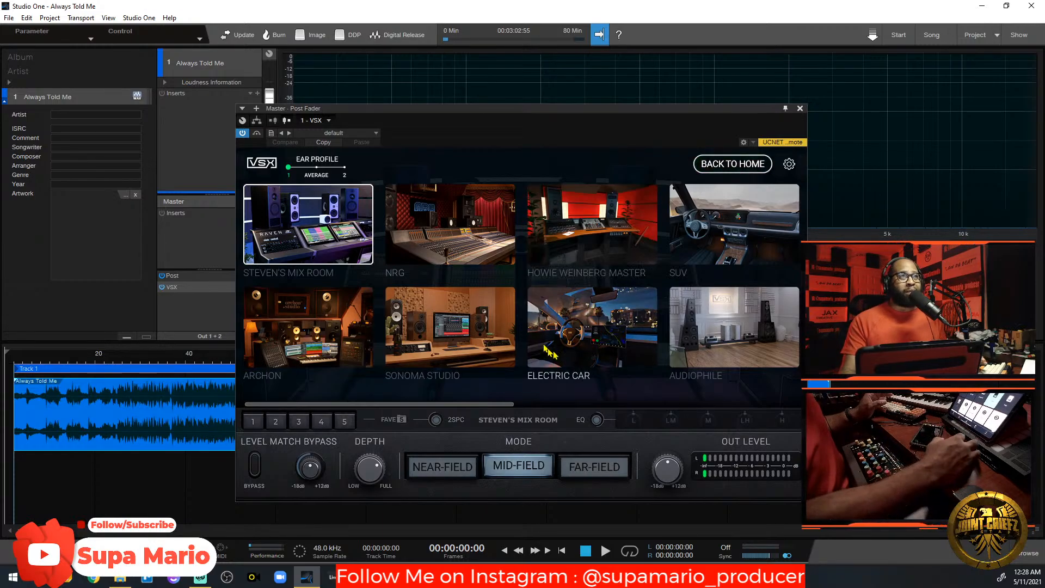
click(627, 247)
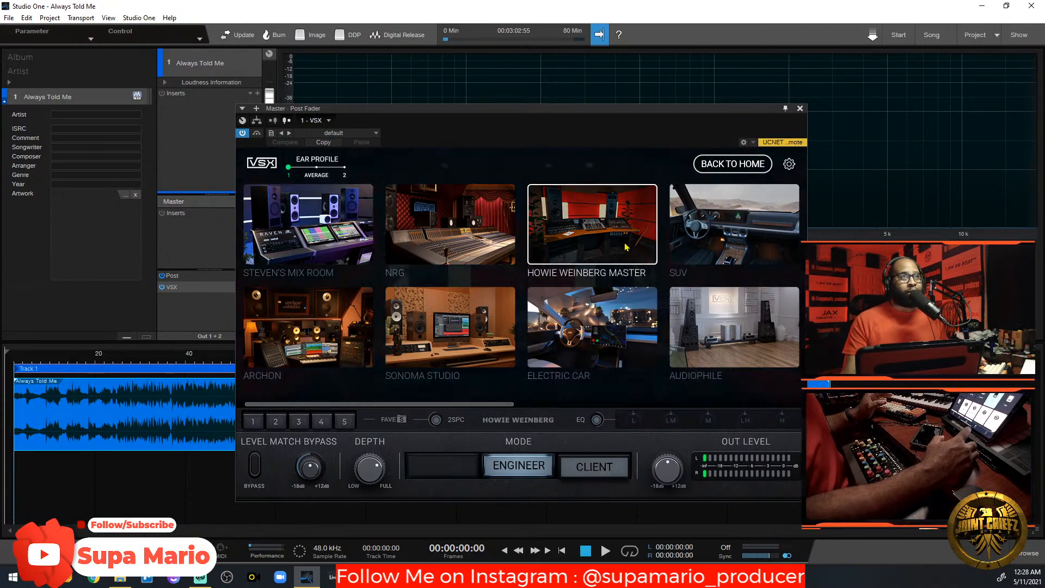
click(629, 227)
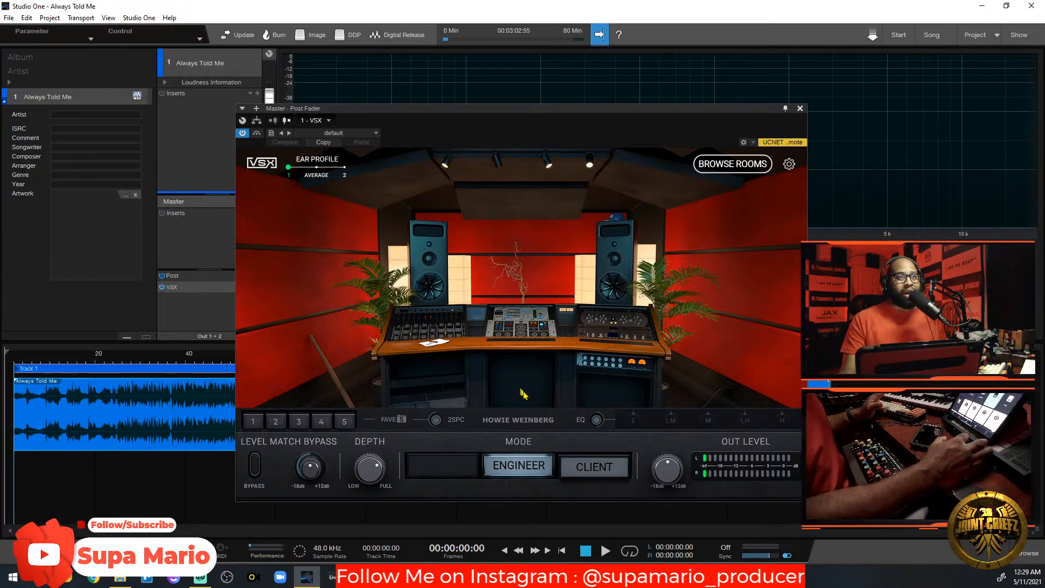
click(586, 472)
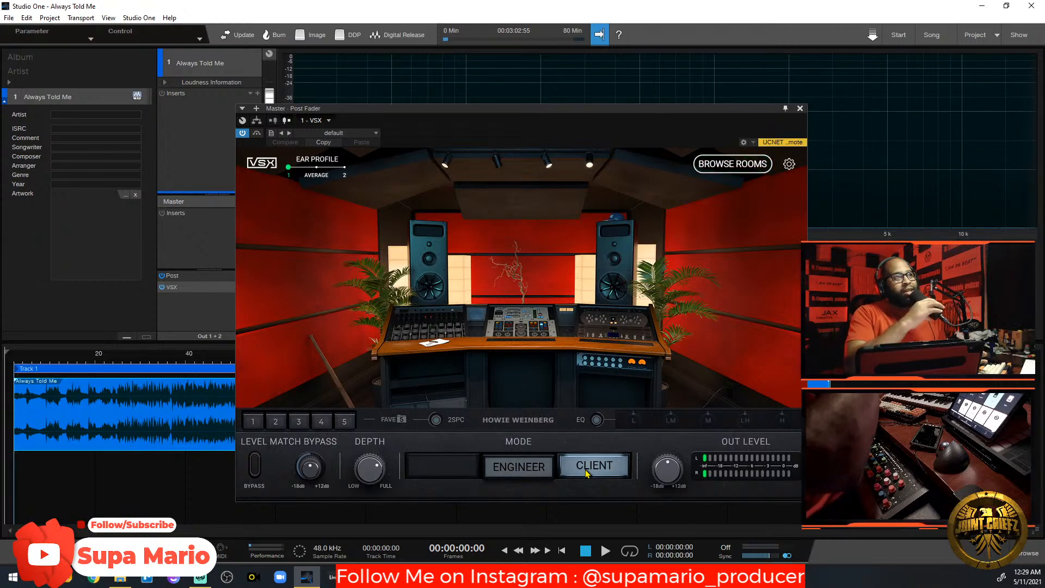
click(517, 477)
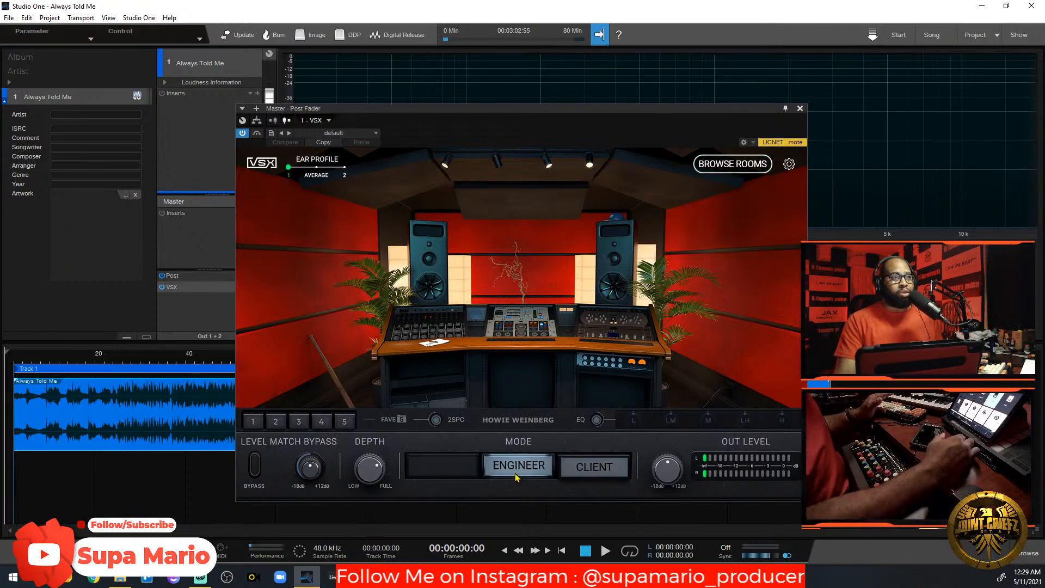
click(800, 109)
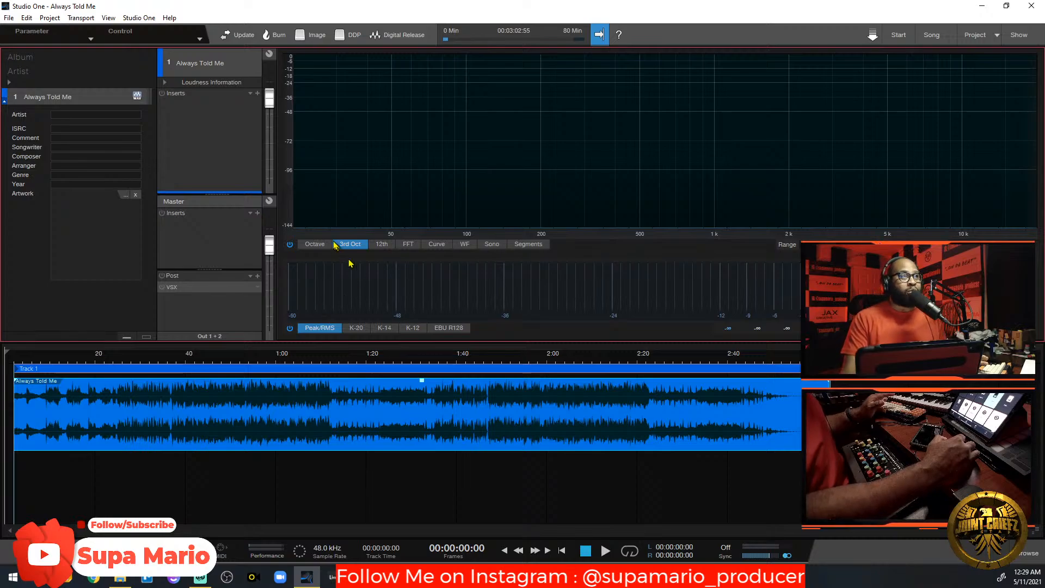
Search the plug-ins for StreamLiner and add ADPTR StreamLiner to the Master channel's inserts.
click(258, 214)
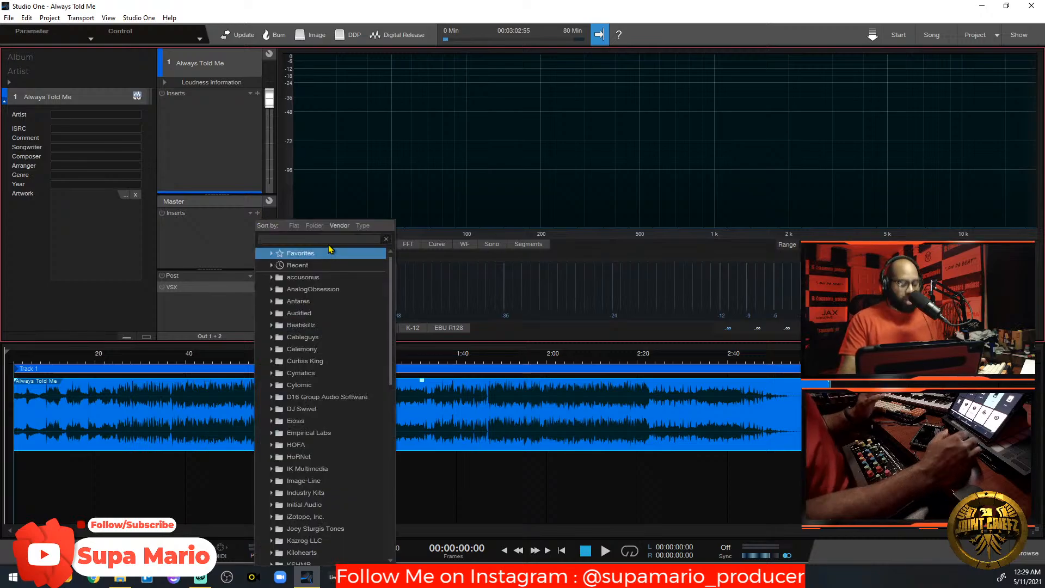
text(str)
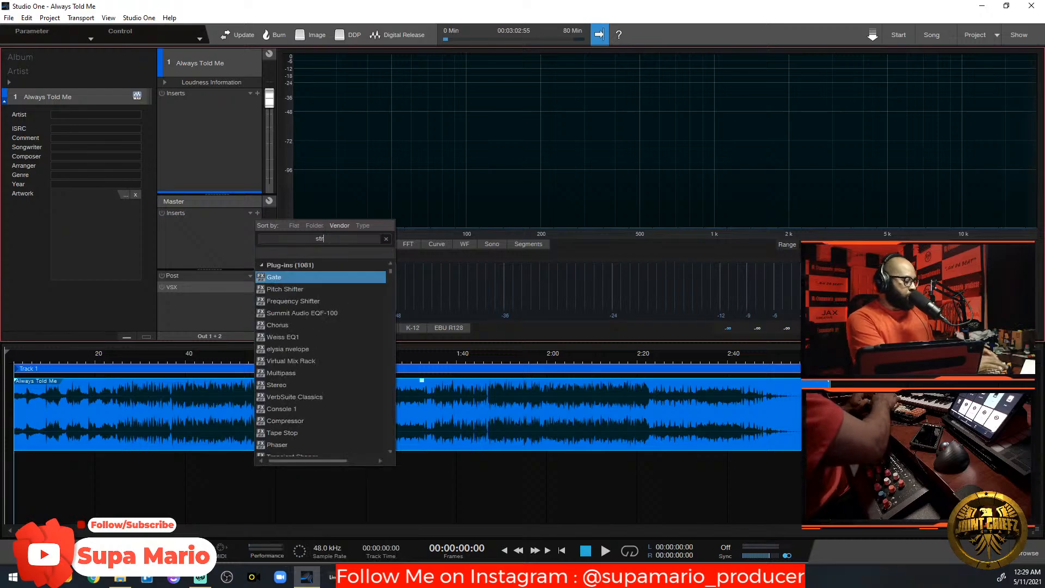
text(eamlio)
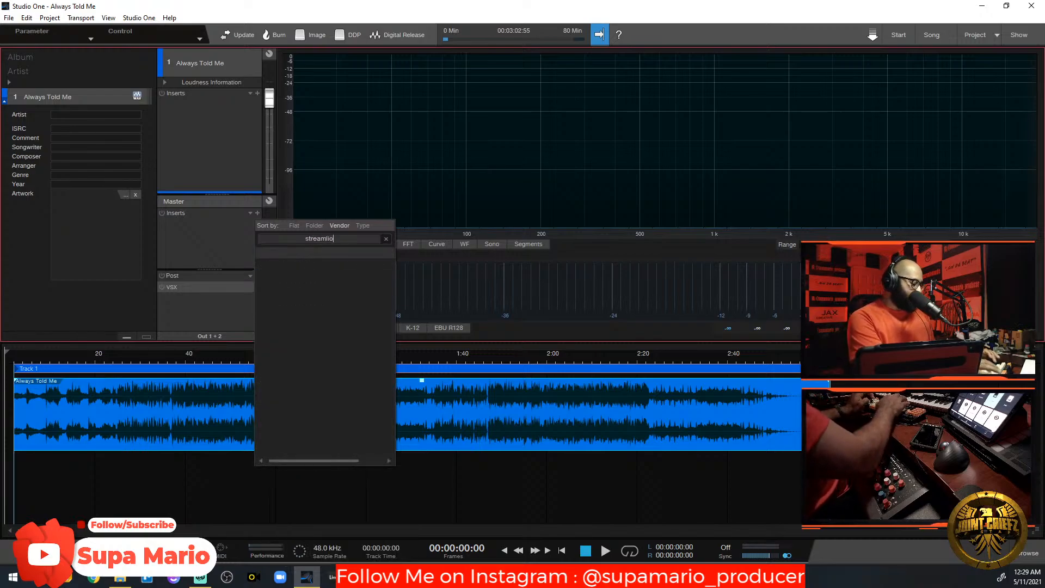
key(BackSpace)
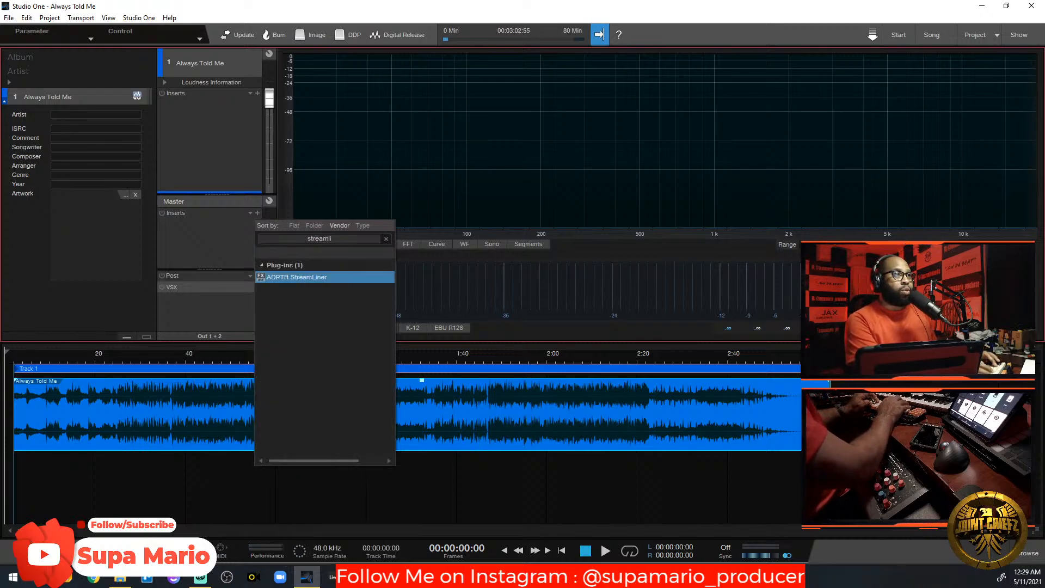
double_click(311, 278)
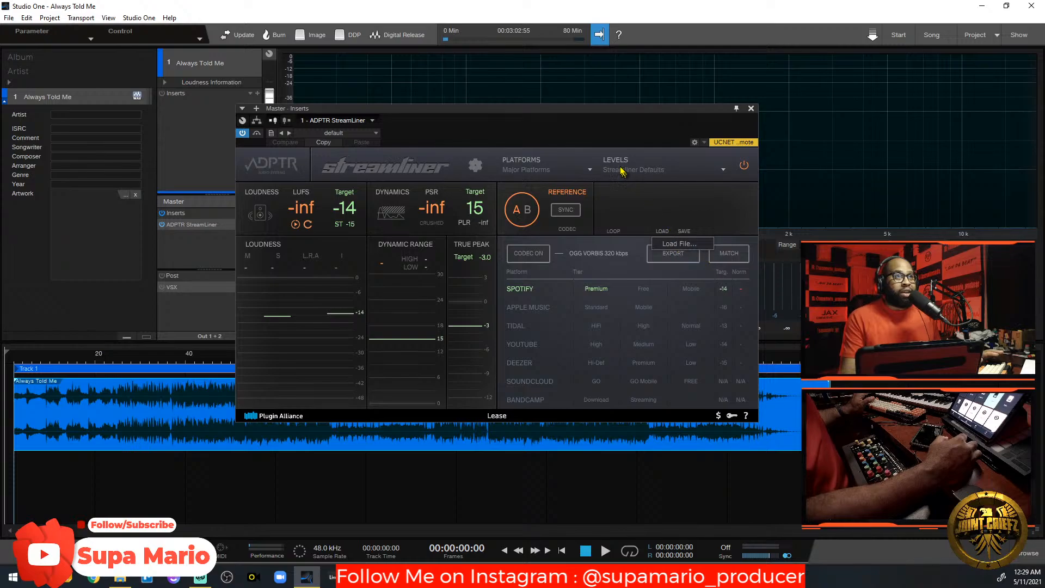
Look over StreamLiner's reference loading option and its Levels presets, repositioning the plug-in window for a better view.
click(673, 226)
click(691, 174)
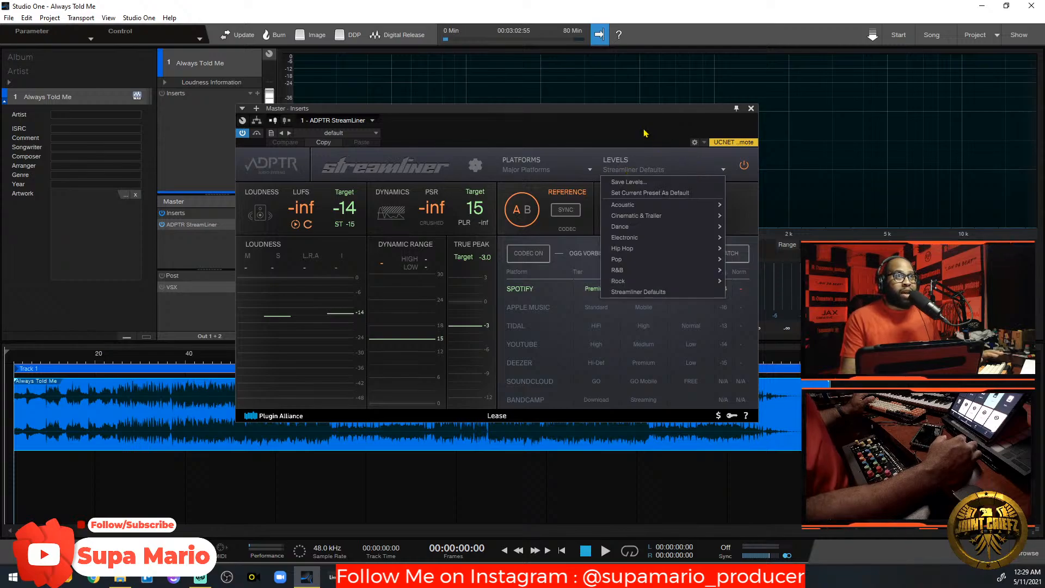
drag(678, 111, 734, 185)
click(683, 232)
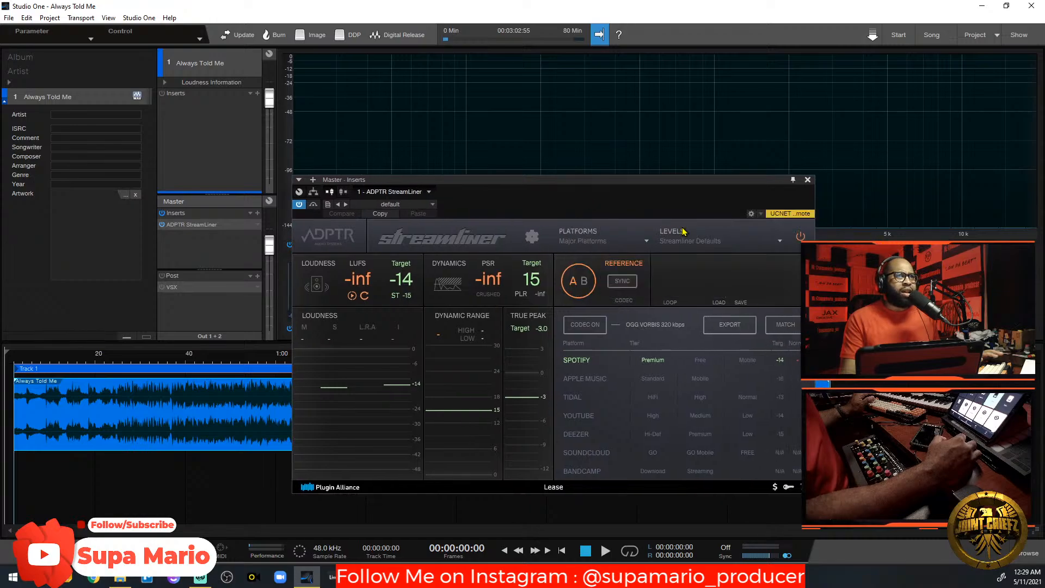
drag(606, 182, 599, 128)
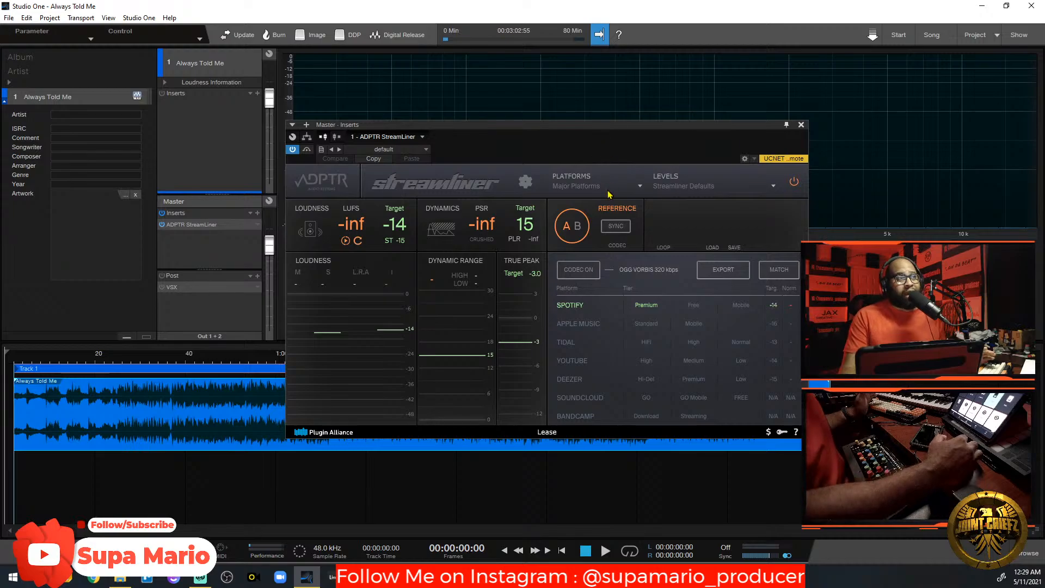
drag(559, 131, 597, 174)
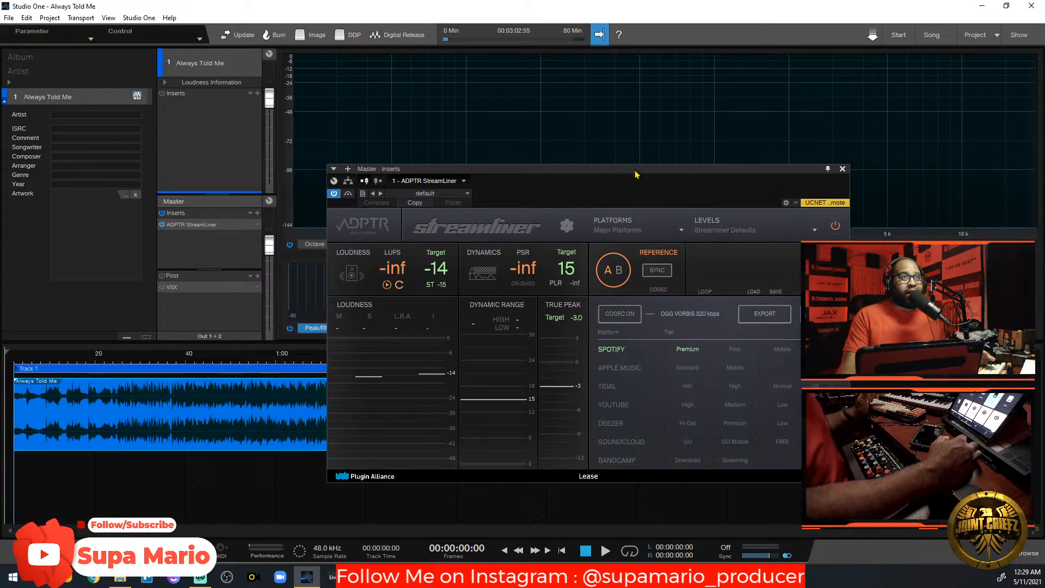
drag(636, 174, 635, 182)
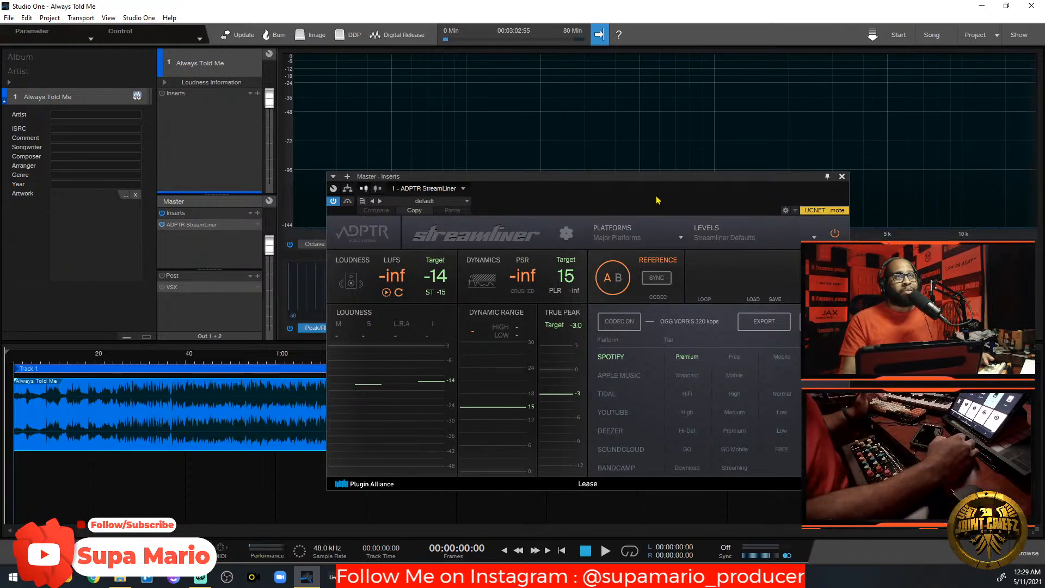
drag(656, 178, 664, 189)
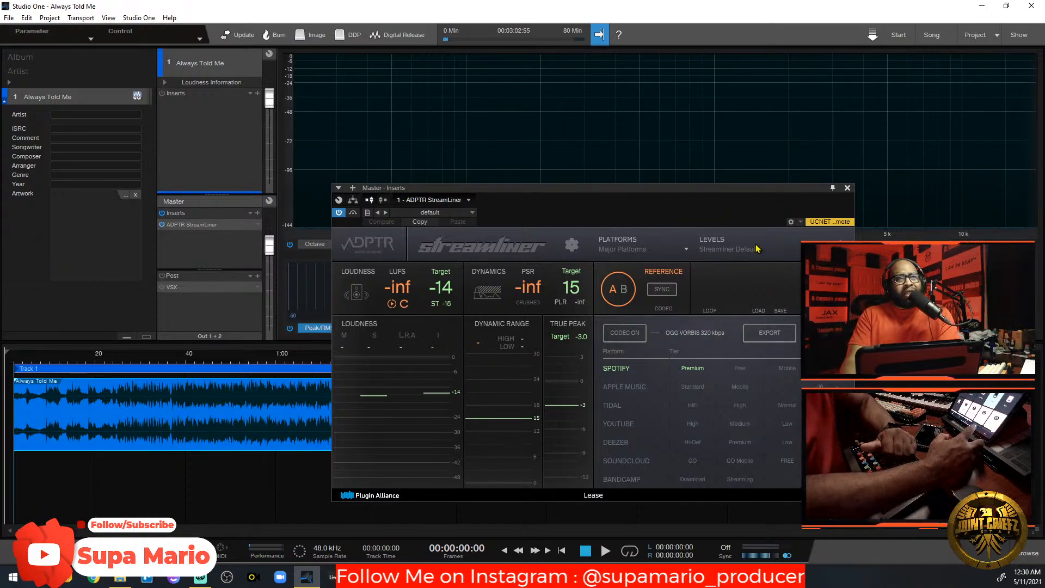
click(838, 250)
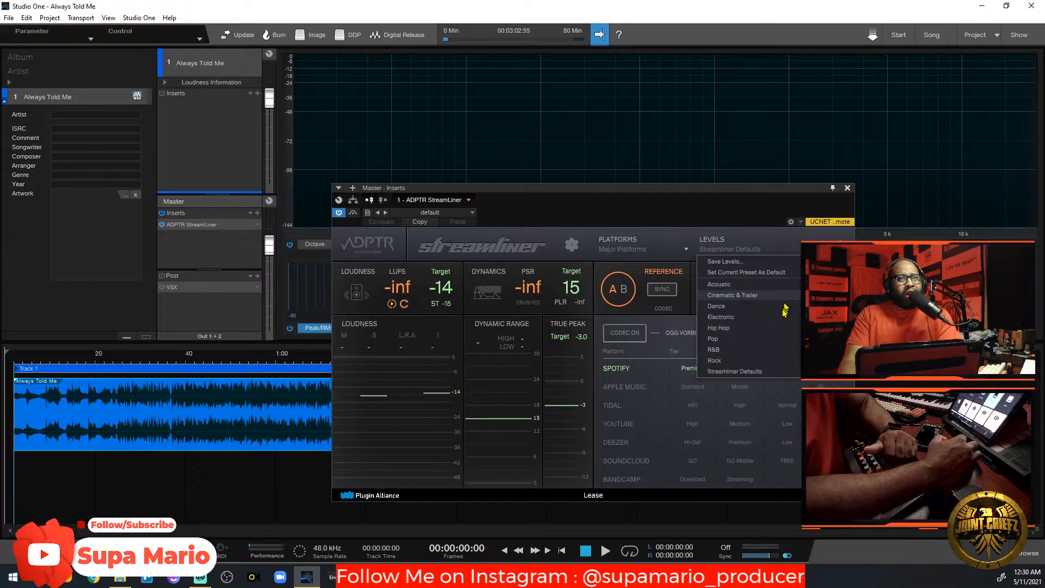
Try StreamLiner's Social Media platform preset and switch back to Major Platforms.
click(674, 252)
click(675, 252)
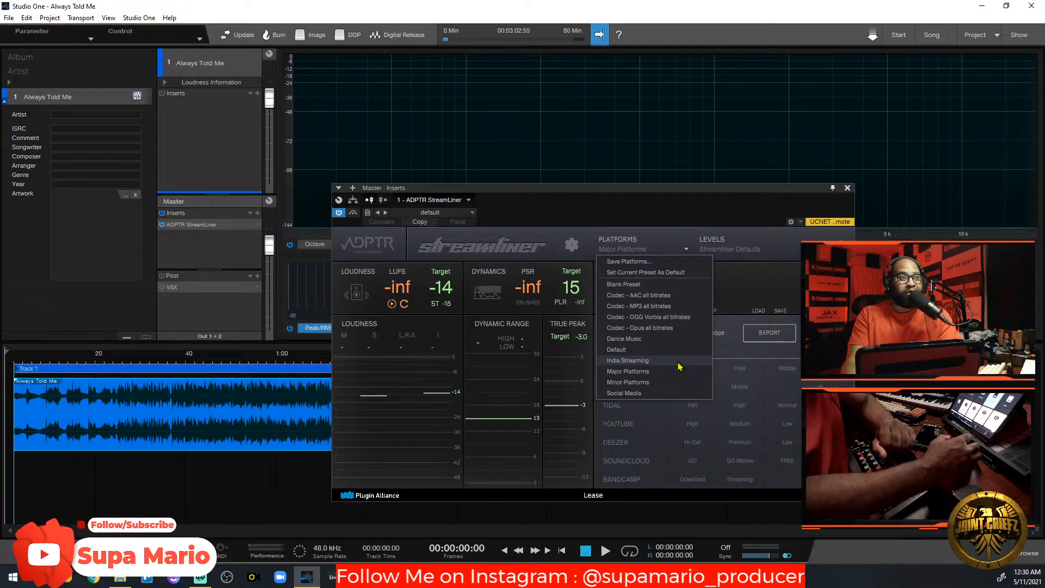
click(664, 394)
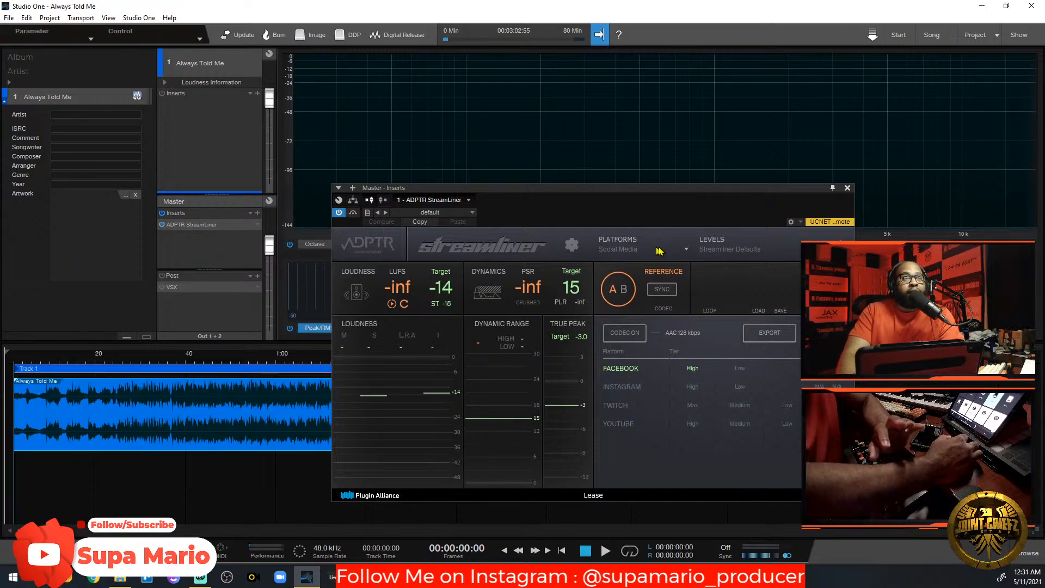
click(687, 254)
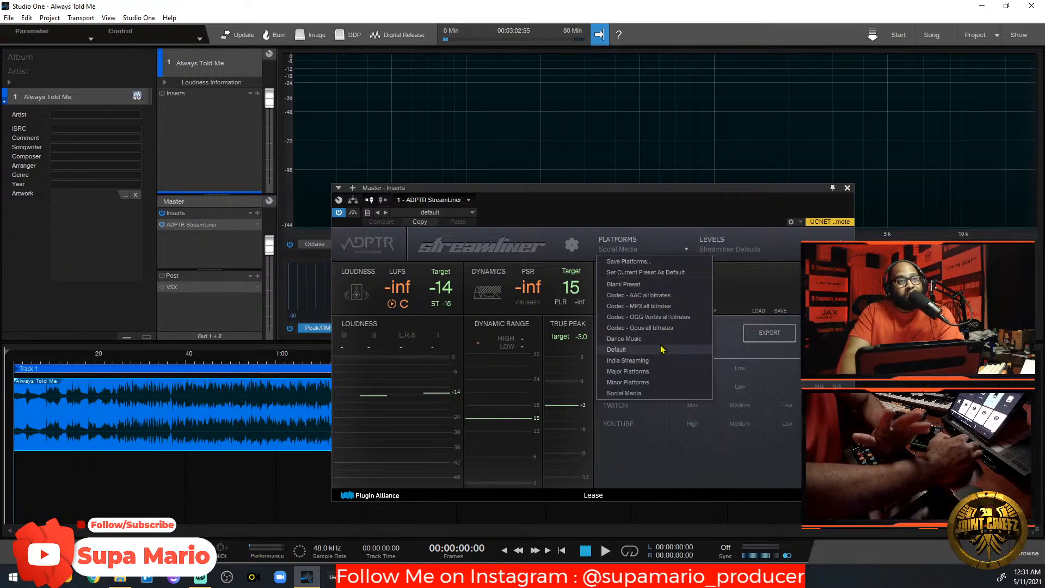
click(664, 375)
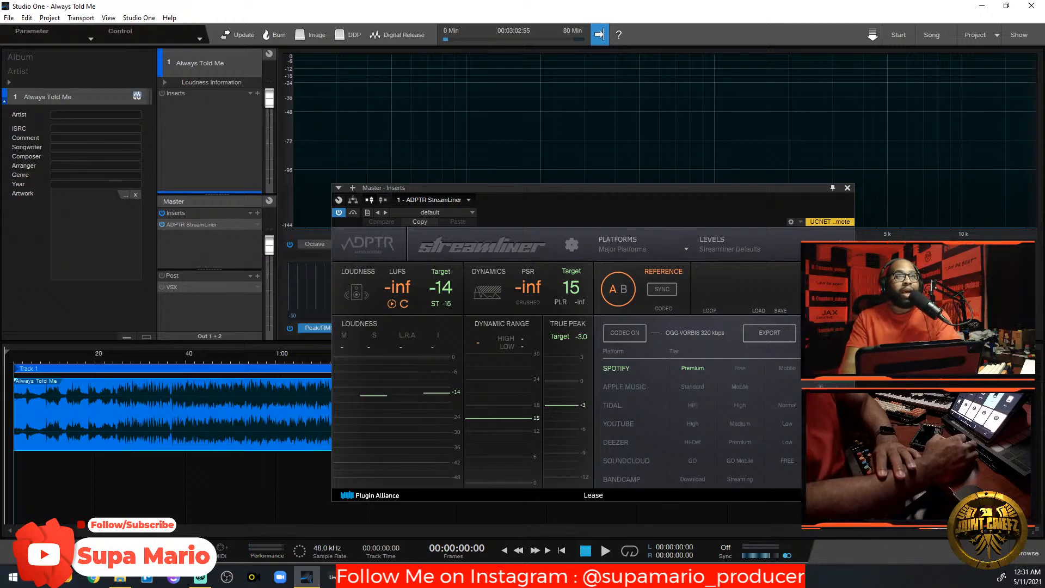
Close the StreamLiner window and deactivate the plug-in in the Master channel's inserts.
click(847, 188)
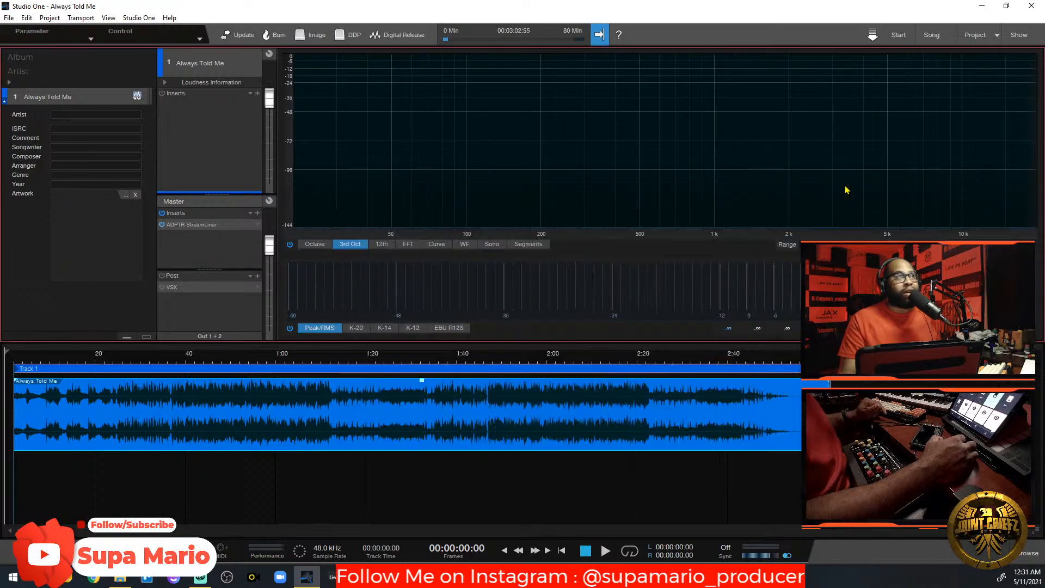
click(161, 225)
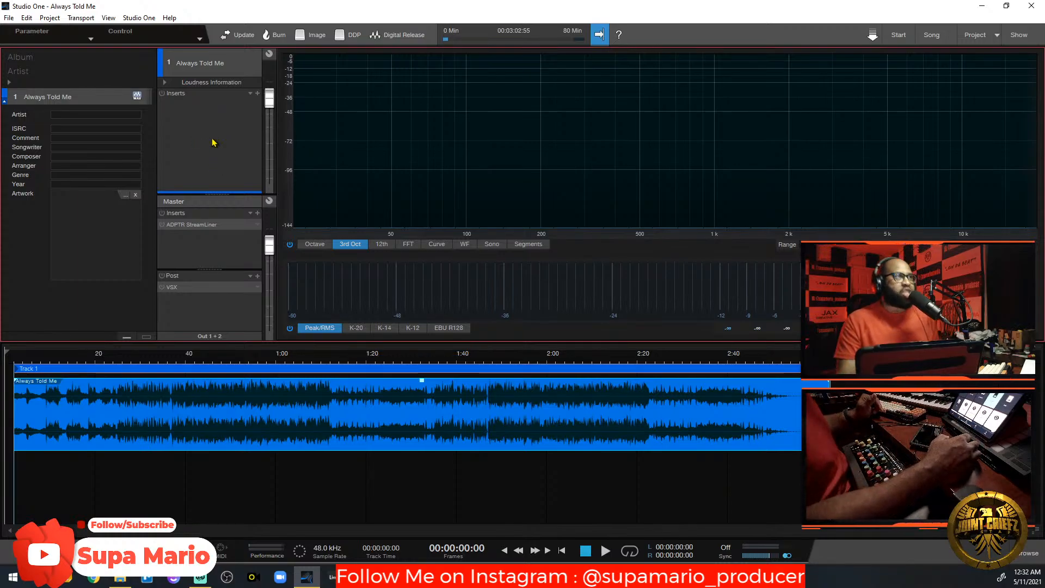
click(257, 94)
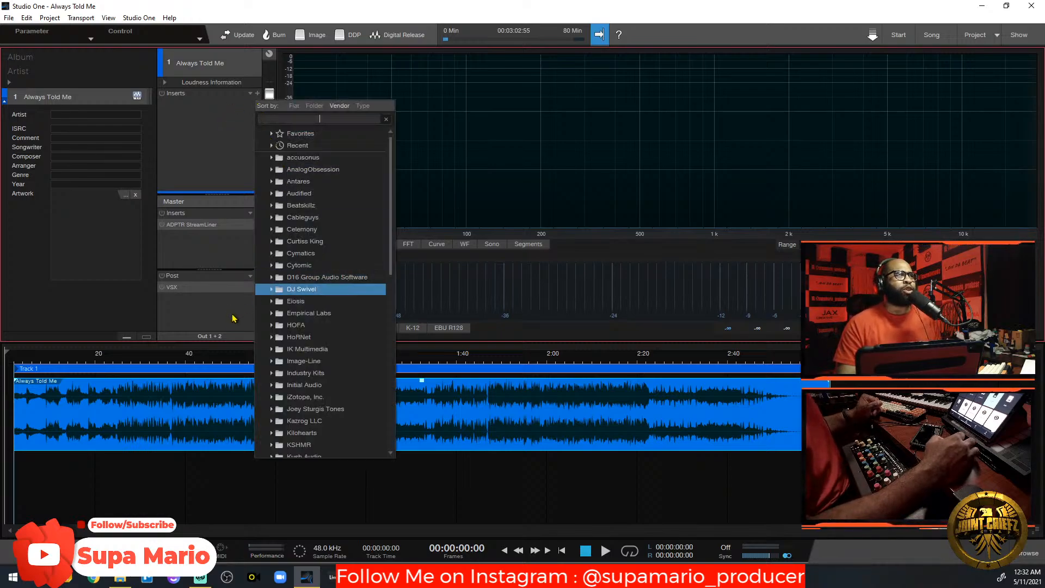
click(180, 367)
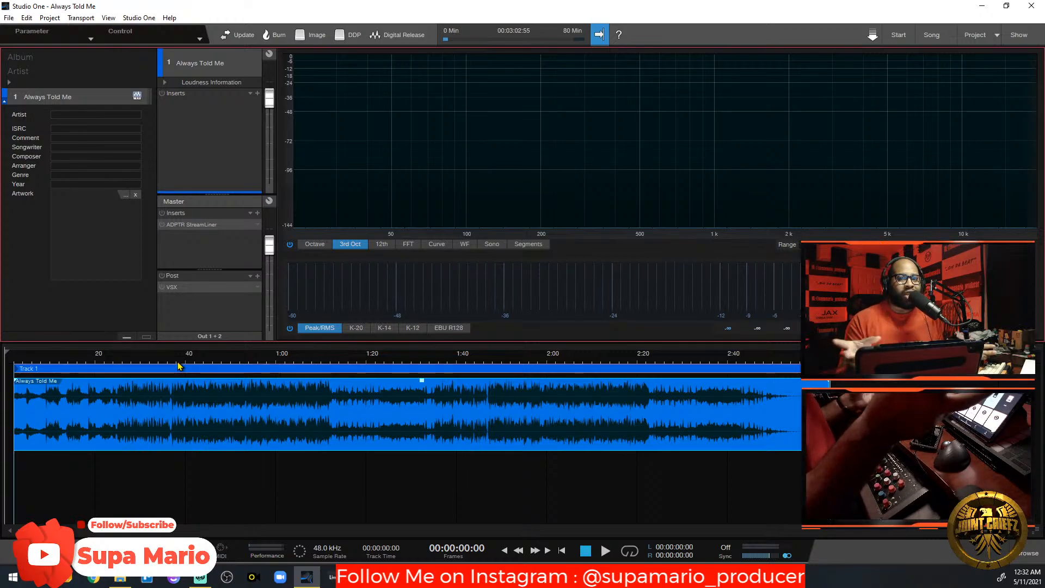
Play the track from about 0:38 and turn on looping for a range from about 0:37 to 1:12.
click(181, 364)
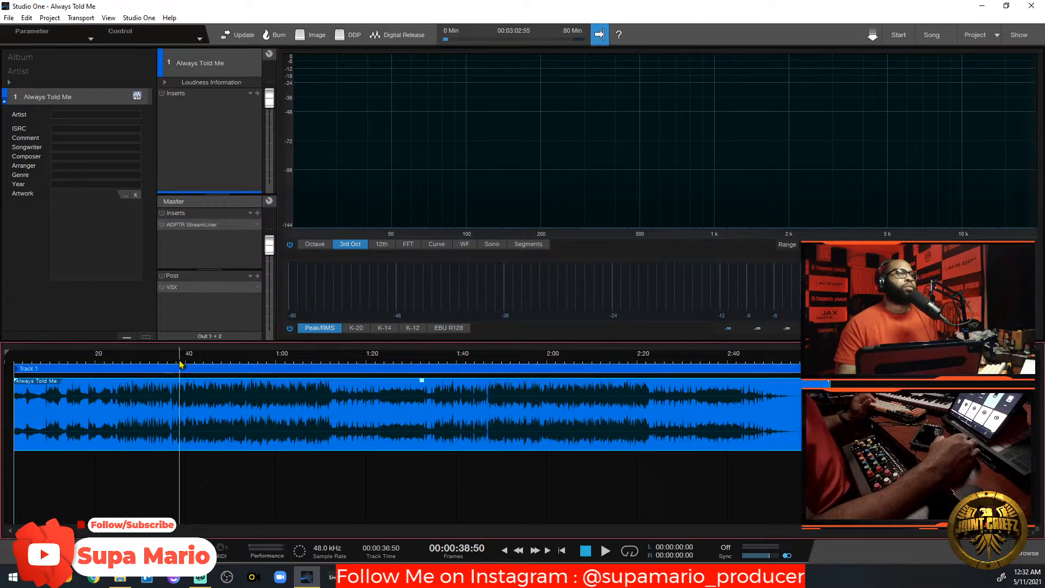
key(space)
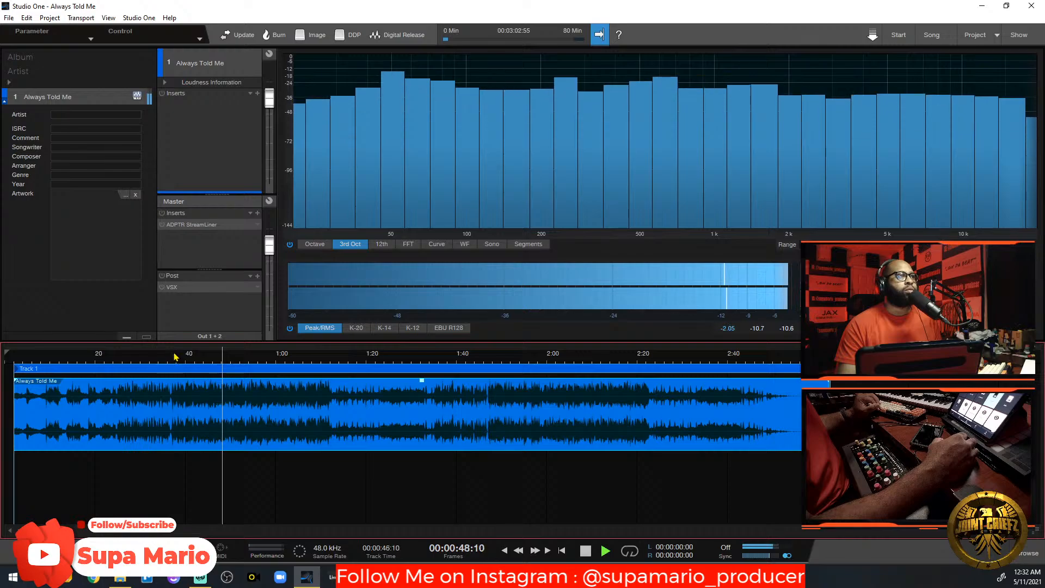
drag(178, 351, 333, 352)
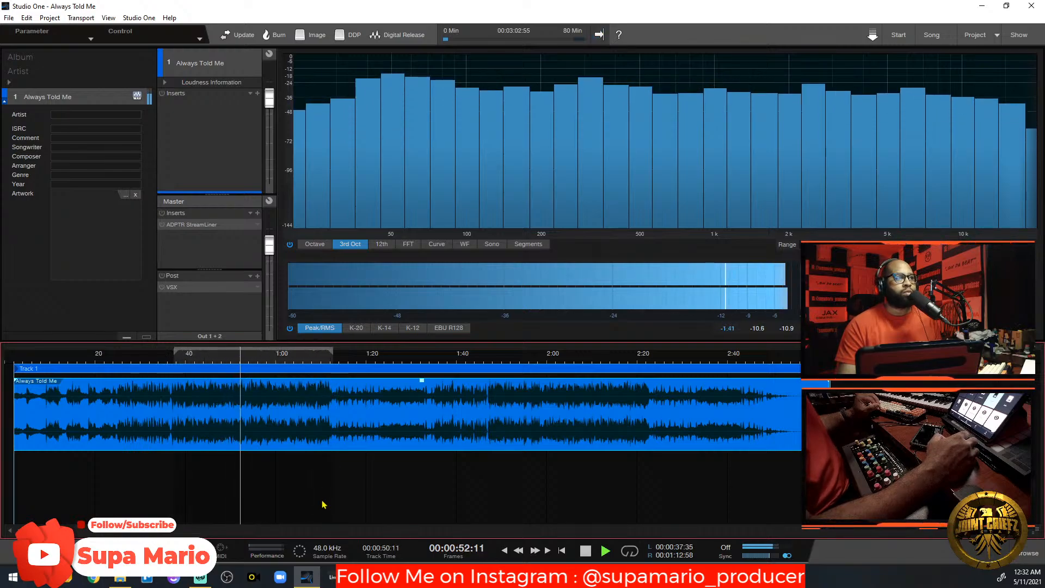
click(630, 551)
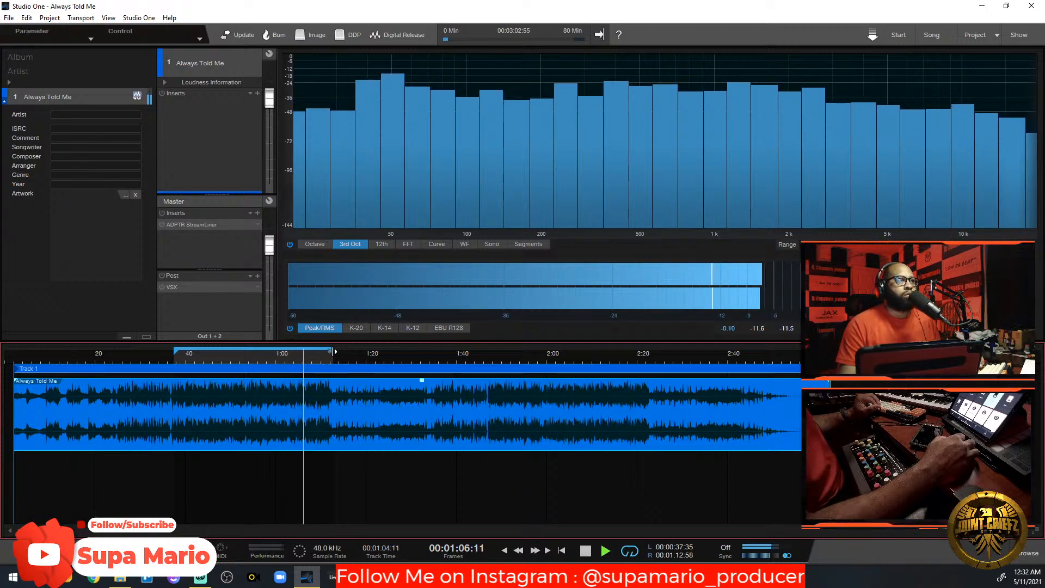
Adjust the loop range to run from about 0:53 to 1:33 and stop playback.
drag(332, 351, 428, 415)
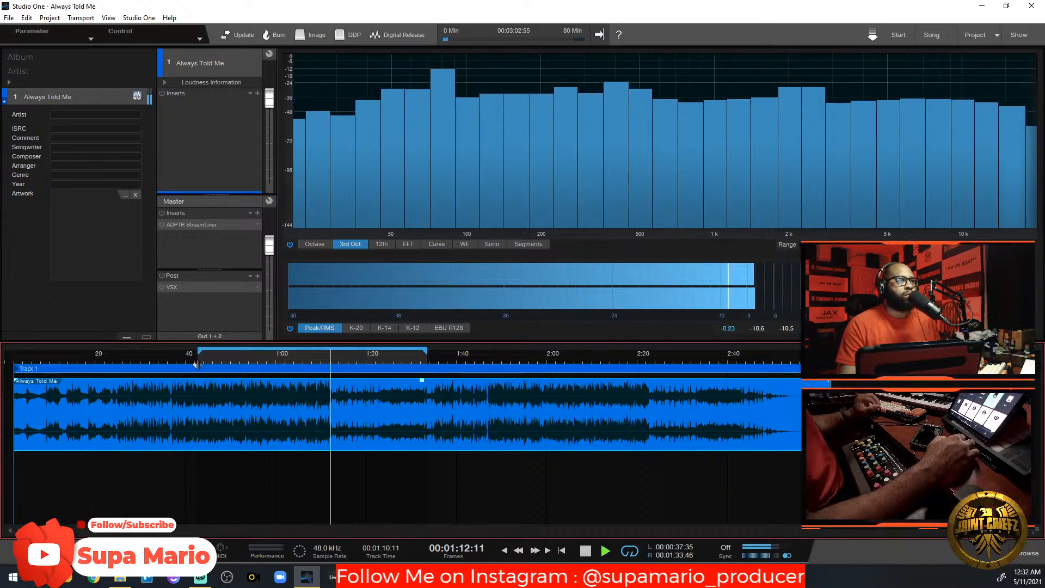
drag(175, 364, 243, 405)
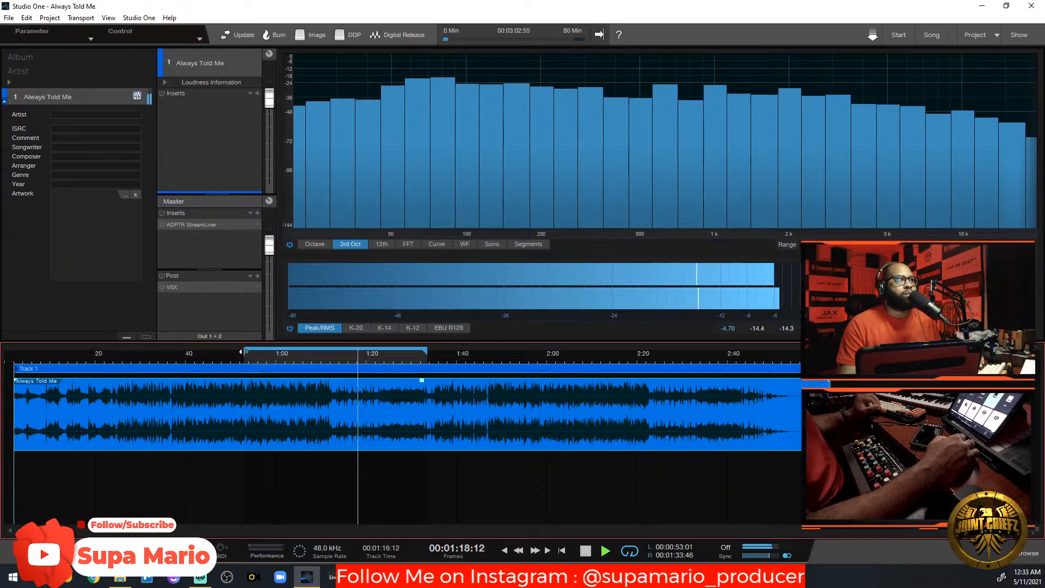
key(space)
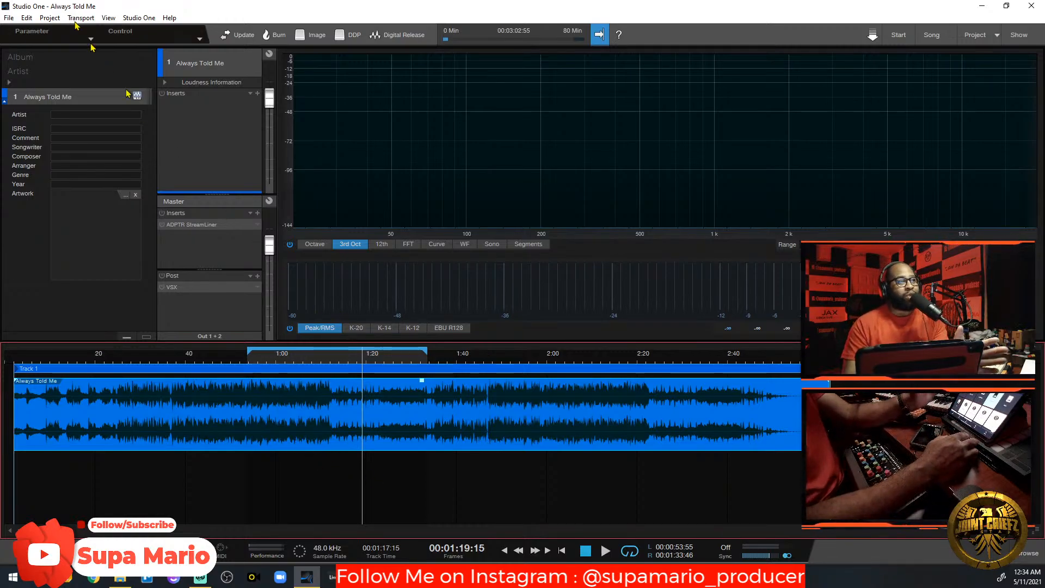
Show the Loudness Information section of the Always Told Me track and read its Pre FX values.
click(165, 82)
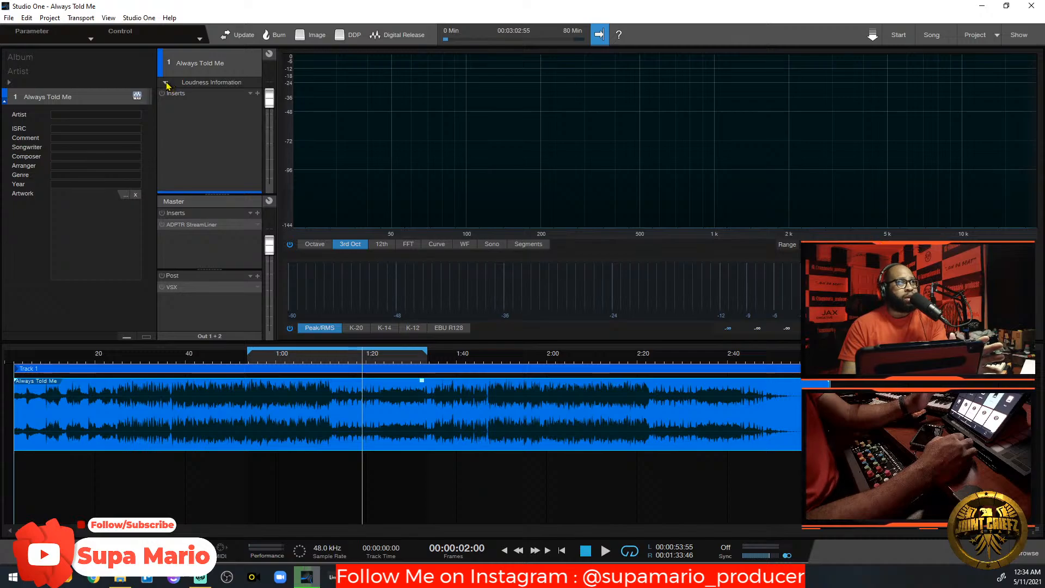
click(165, 83)
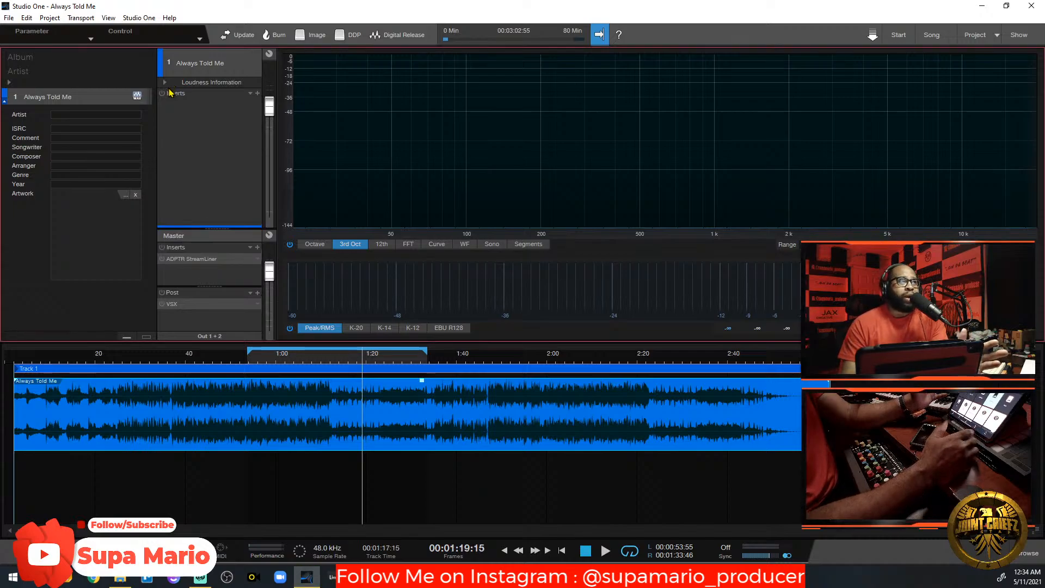
click(165, 83)
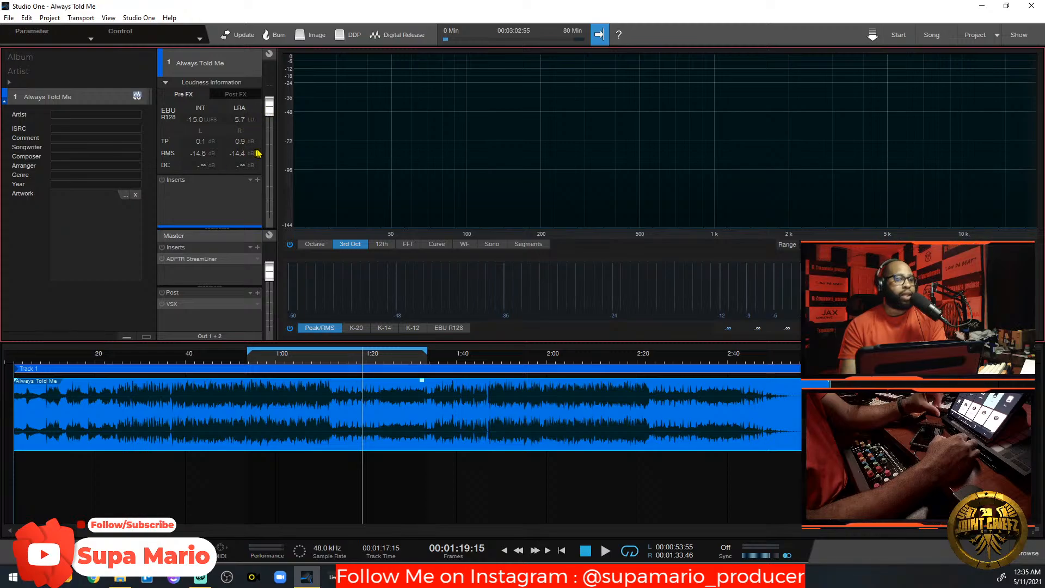
Play the track briefly from its current position and restart playback from about 0:45.
key(space)
key(space)
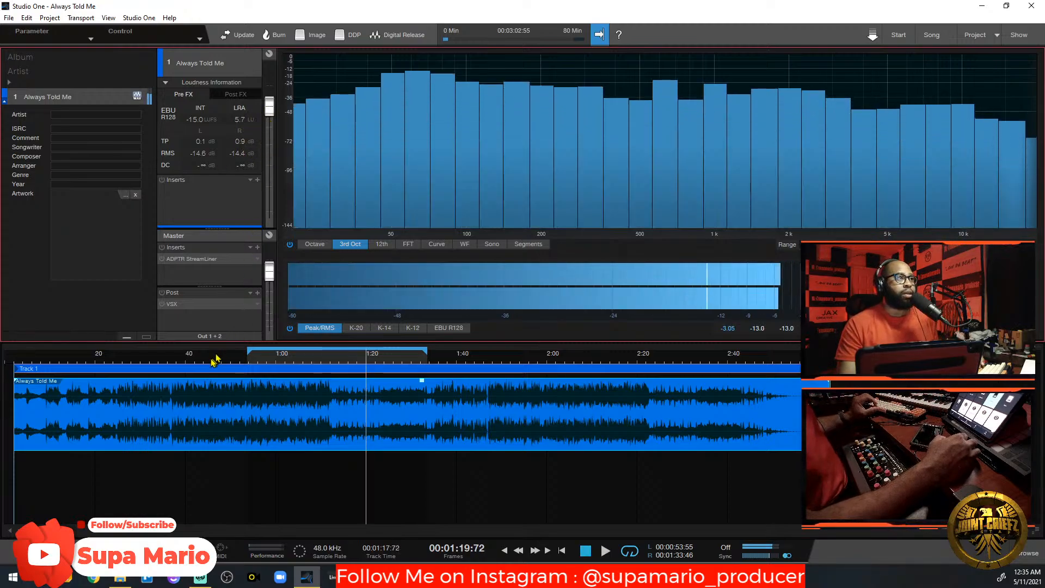
click(210, 361)
key(space)
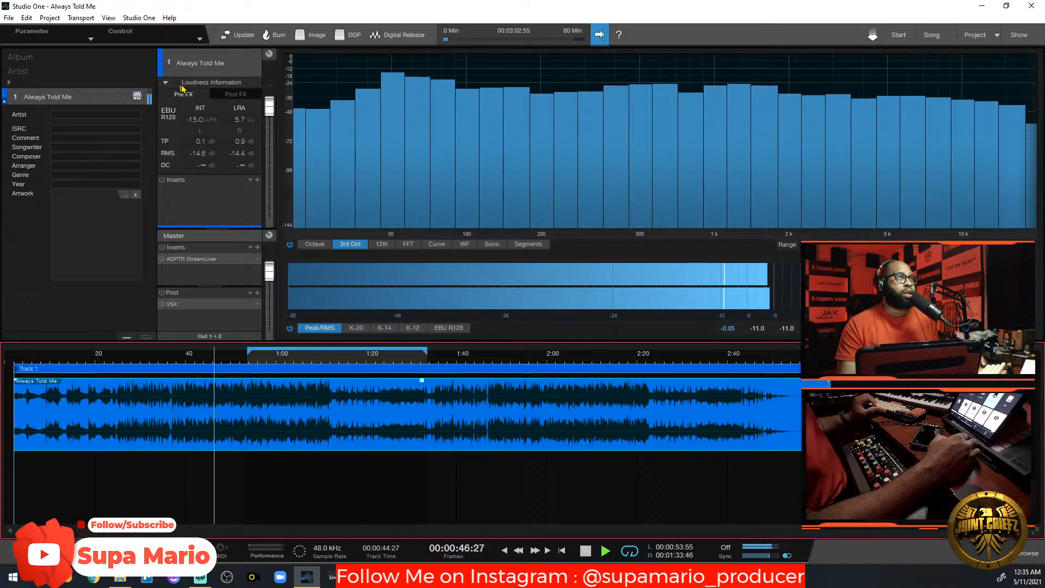
click(165, 82)
click(165, 82)
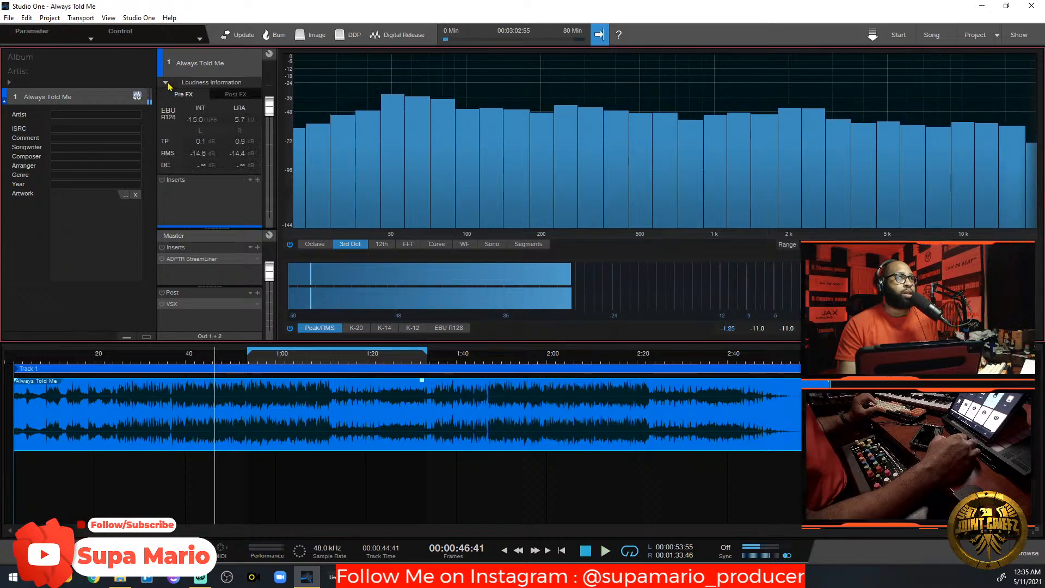
right_click(197, 97)
click(192, 172)
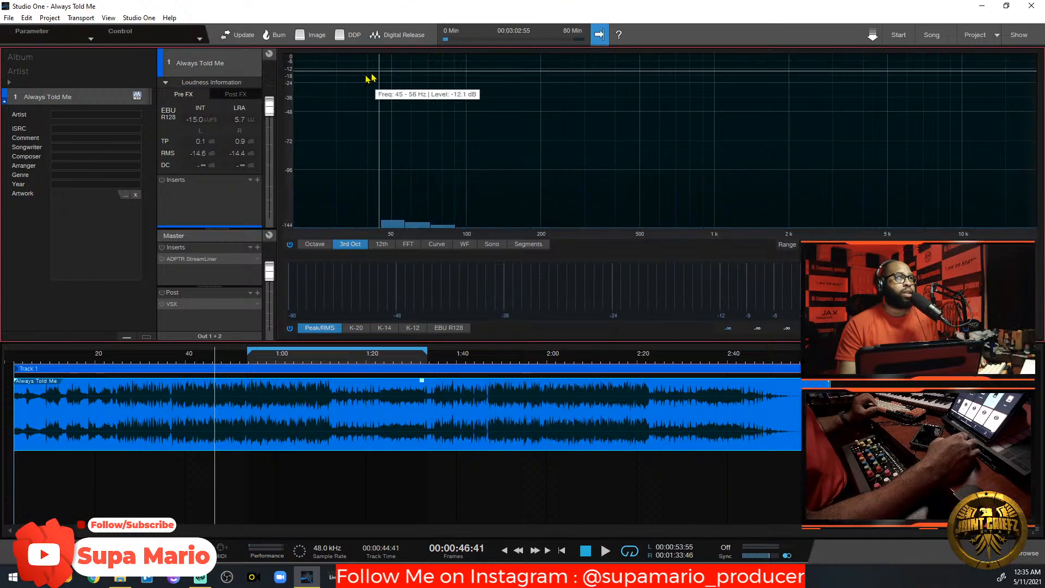
click(50, 18)
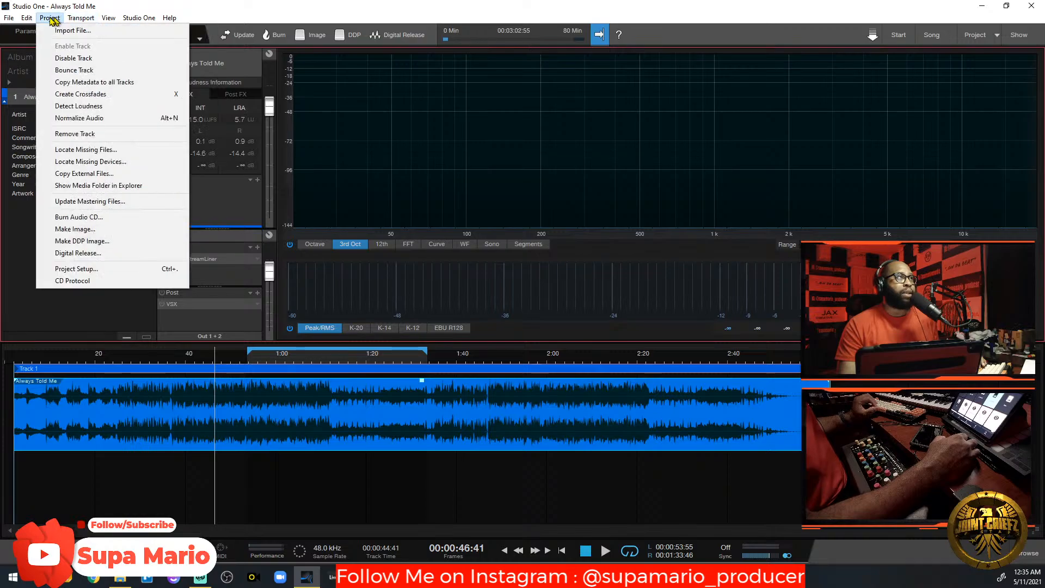
mouse_move(26, 18)
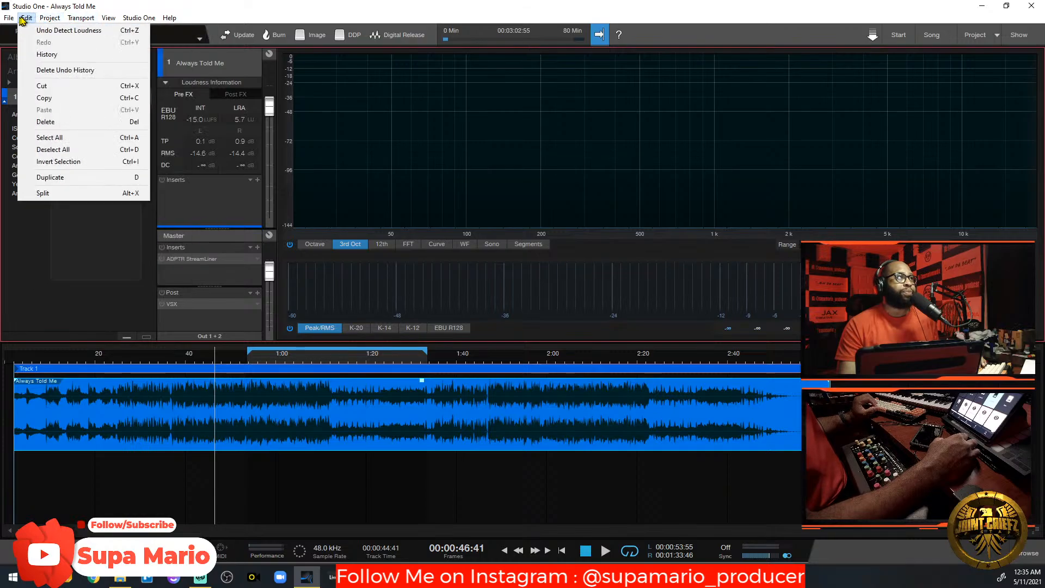
click(164, 84)
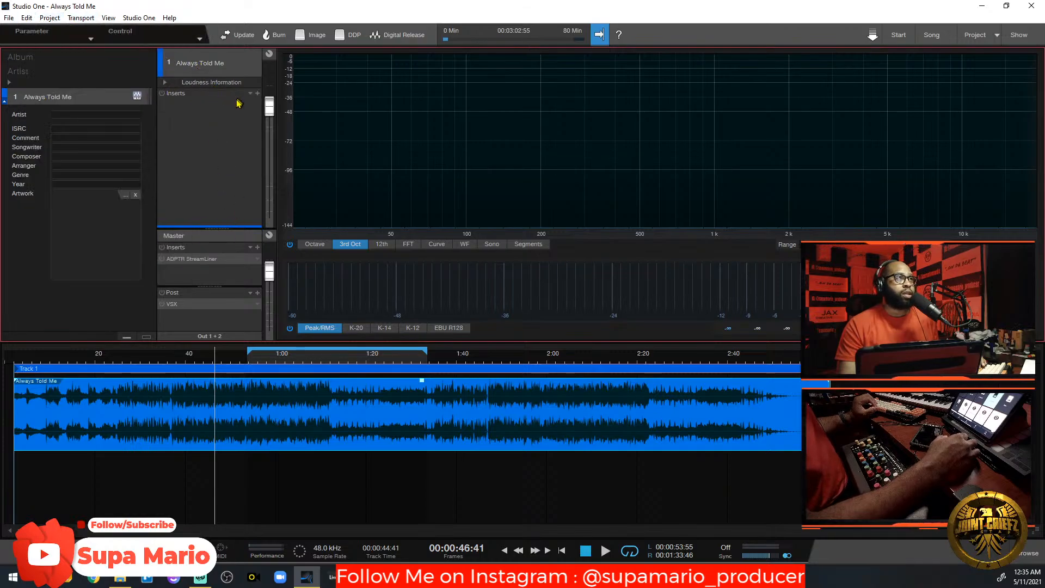
click(166, 83)
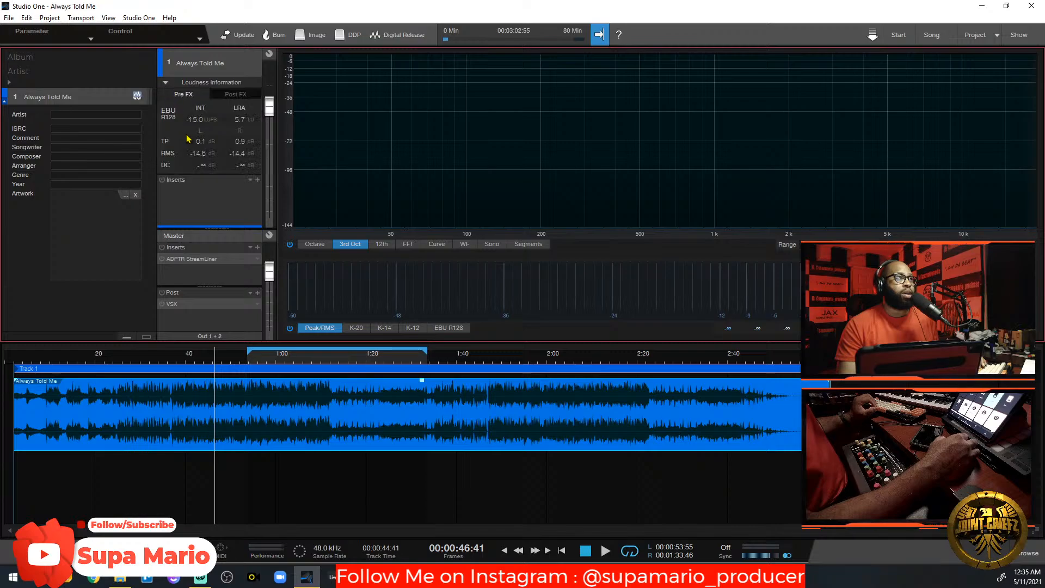
double_click(5, 100)
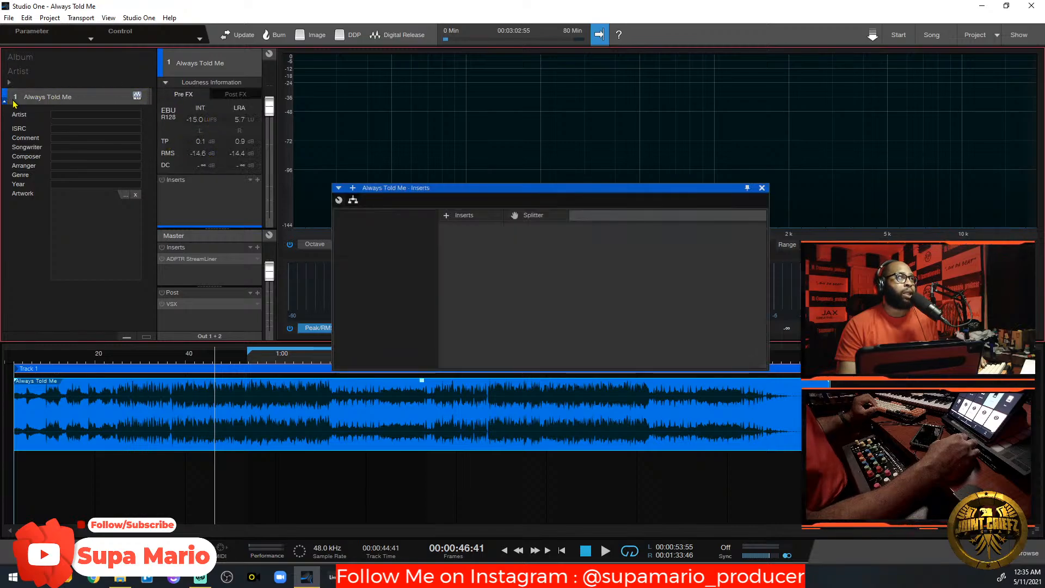
click(762, 188)
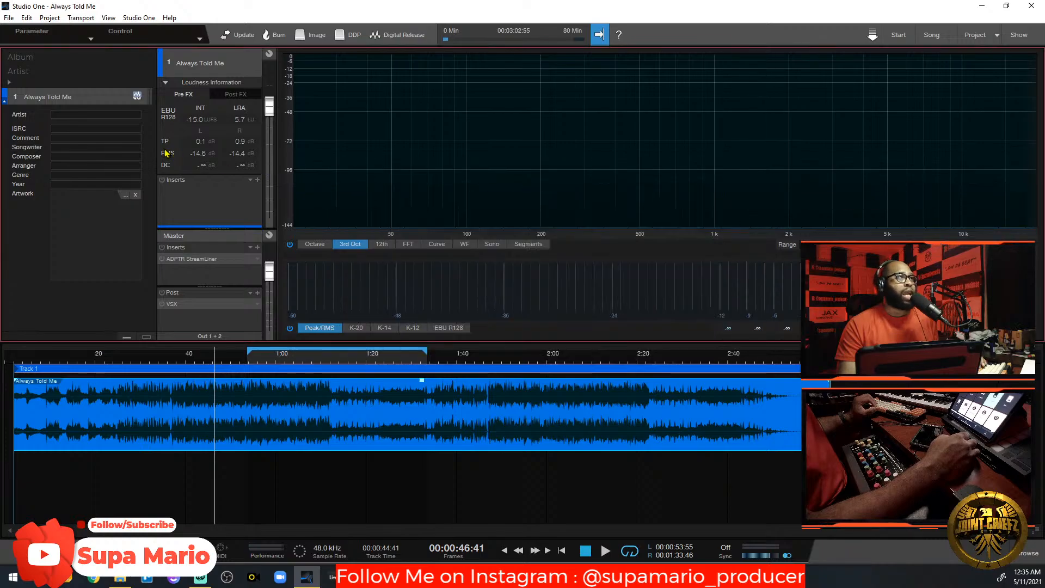
Hide the track's metadata fields and compare its Post FX loudness readings with the Pre FX ones.
click(4, 101)
click(244, 95)
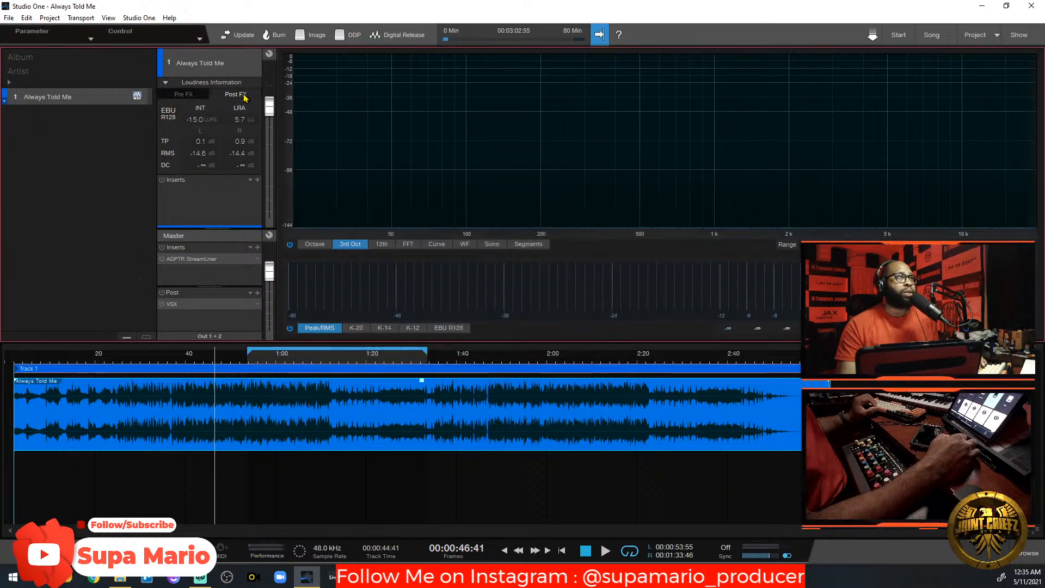
click(186, 94)
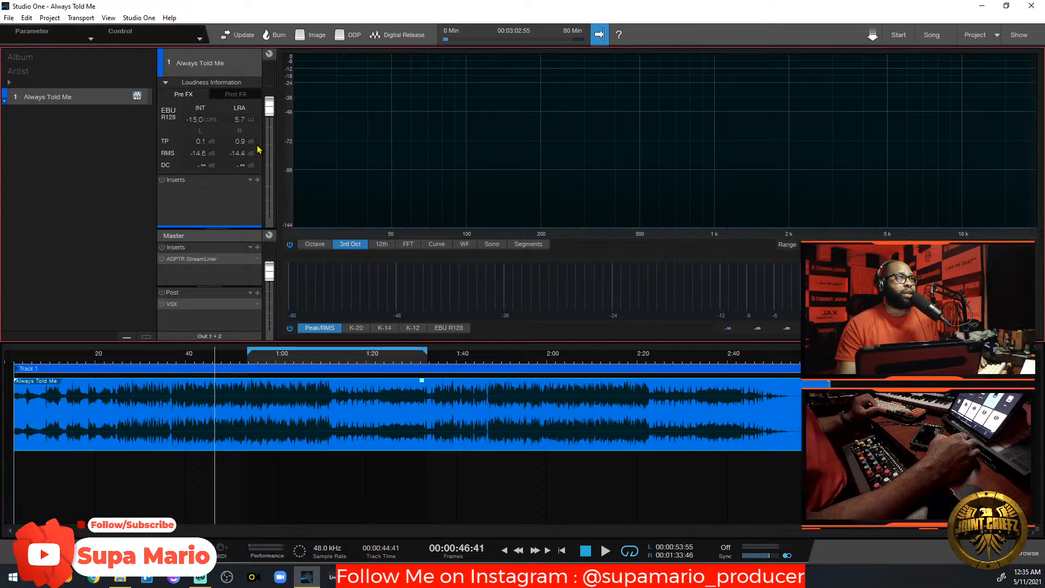
Search the plug-ins for Console and add Console 1 to the Always Told Me track's inserts.
click(258, 181)
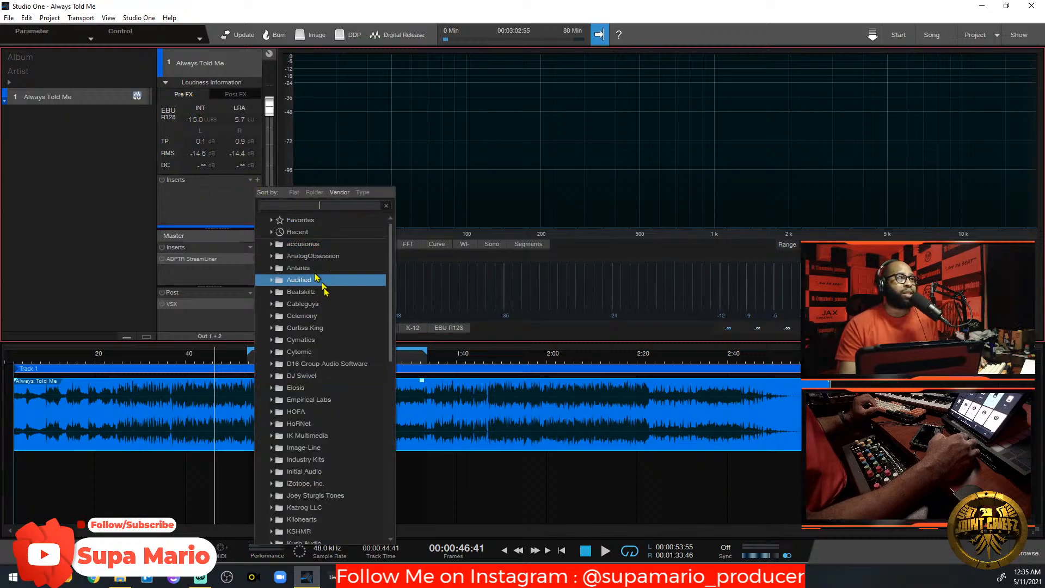
click(215, 208)
key(space)
key(space)
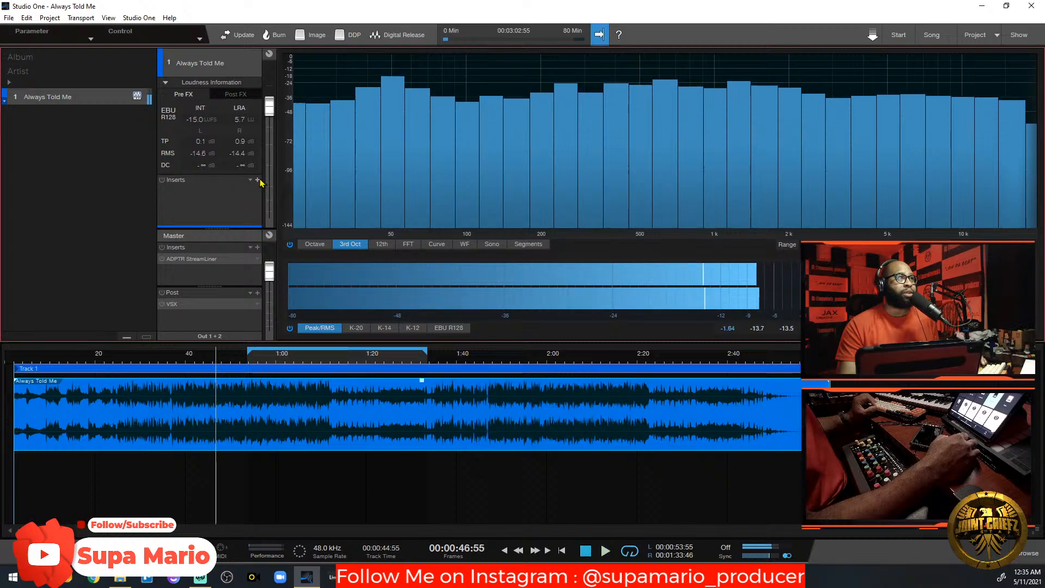
click(258, 180)
click(298, 203)
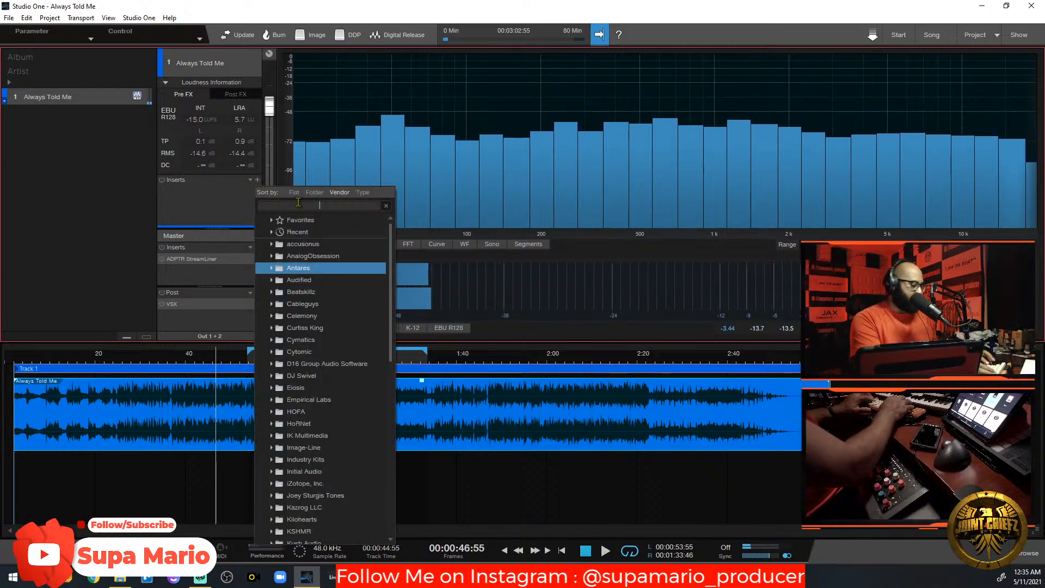
text(Console)
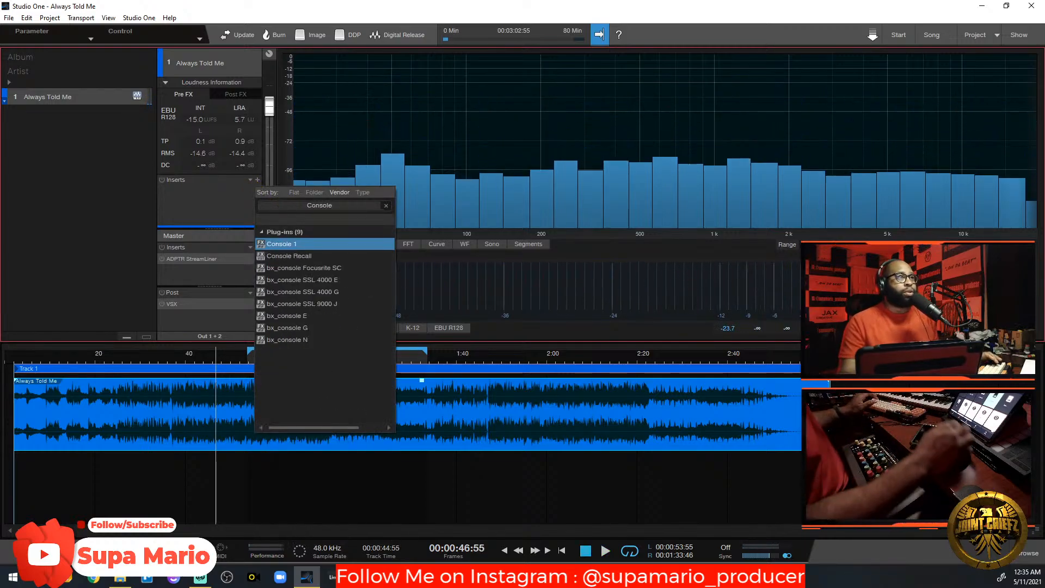
double_click(298, 245)
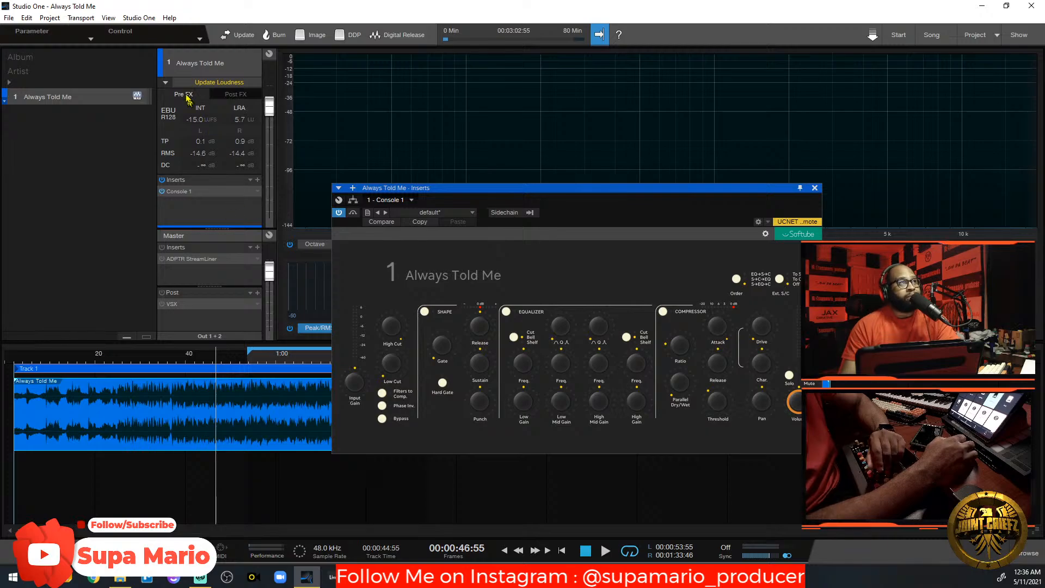
Update the loudness information of the Always Told Me track with Console 1 in its inserts.
click(162, 192)
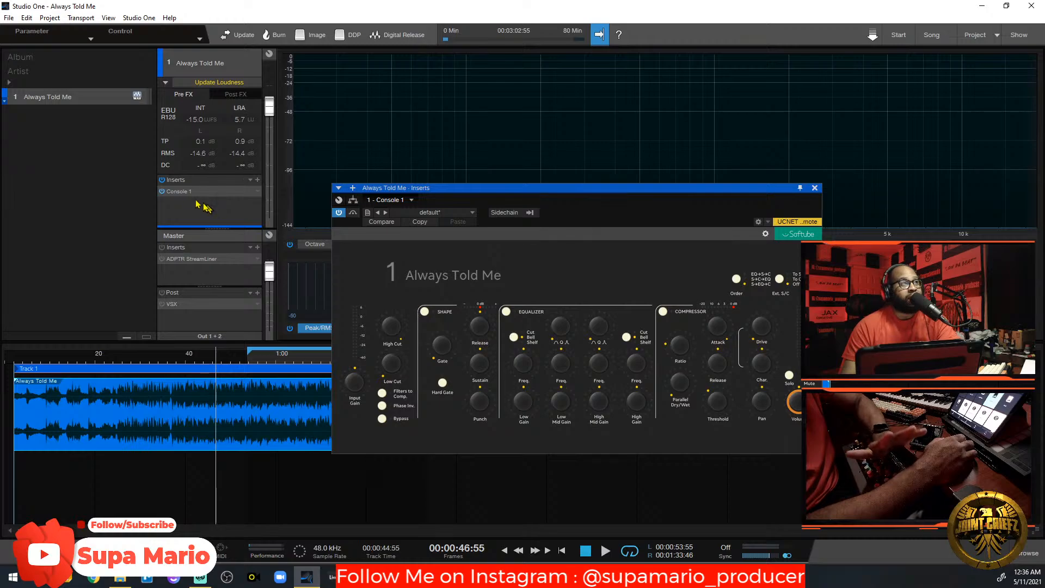
click(211, 83)
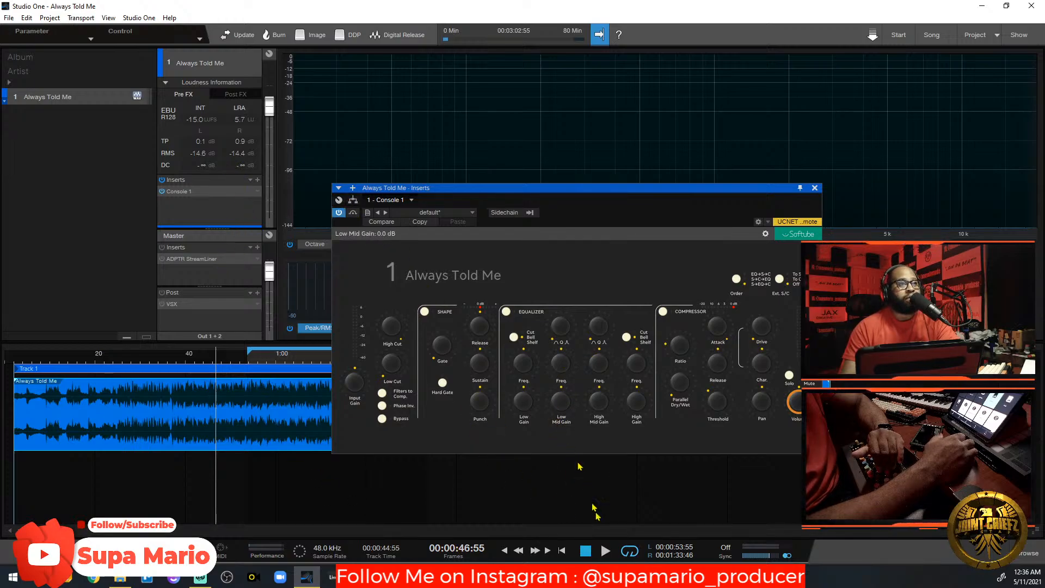
Close all Sticky Notes windows and move the Console 1 window up over the spectrum display.
right_click(600, 577)
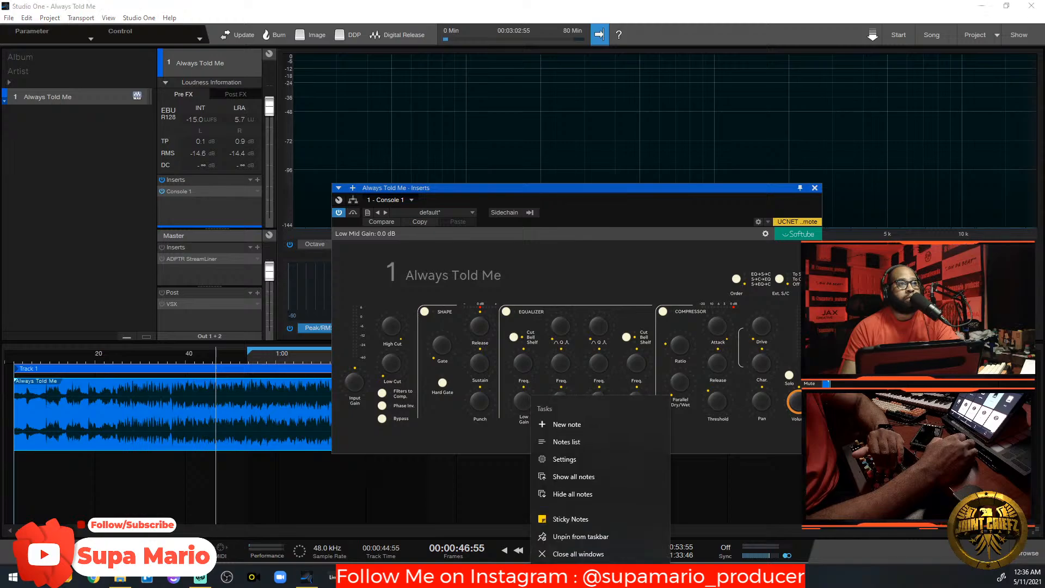
click(599, 555)
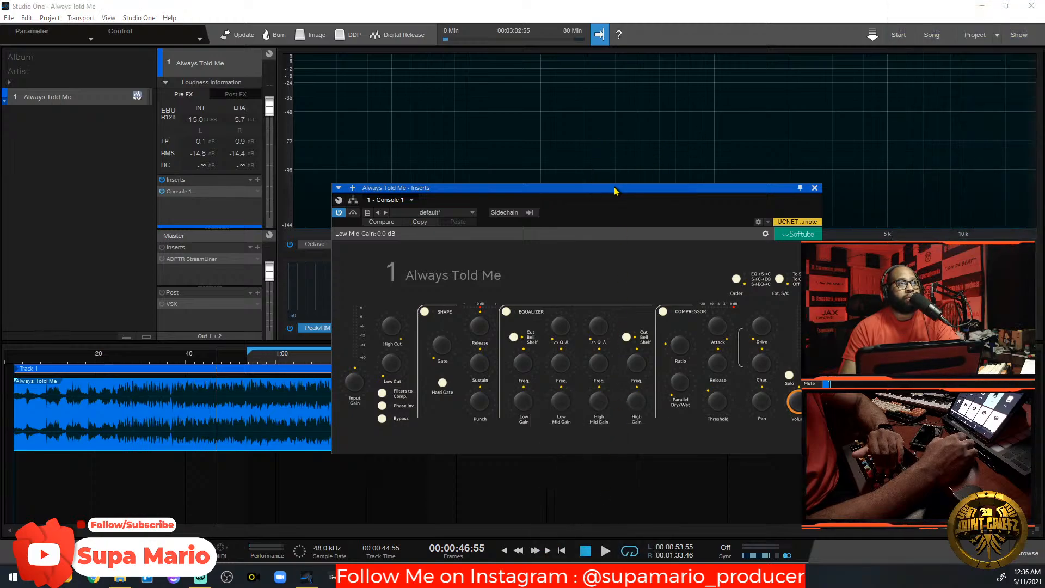
drag(615, 190, 577, 111)
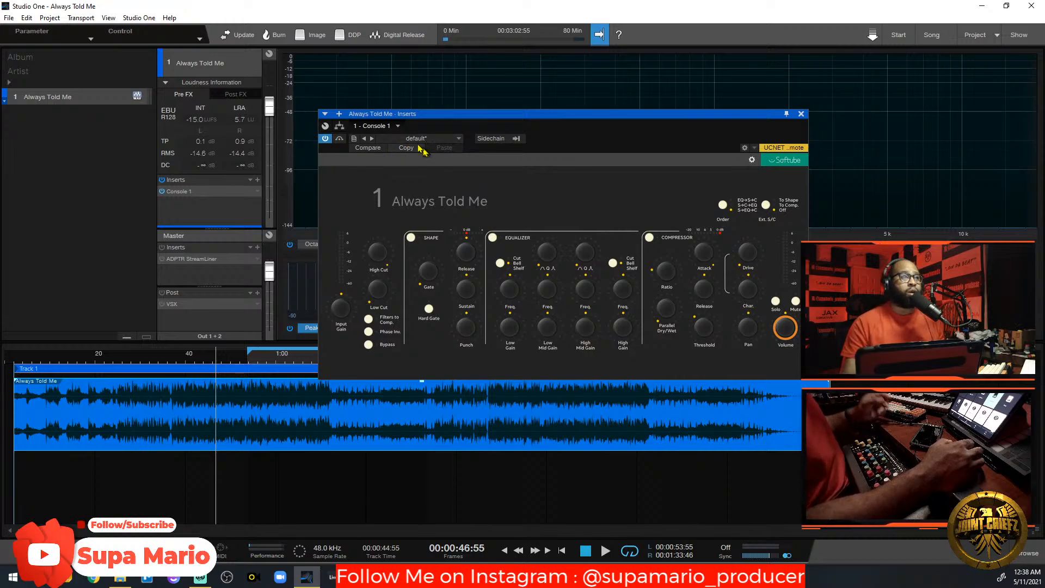
Reposition the Console 1 window clear of the track's channel strip, keeping its Loudness Information section shown.
click(243, 128)
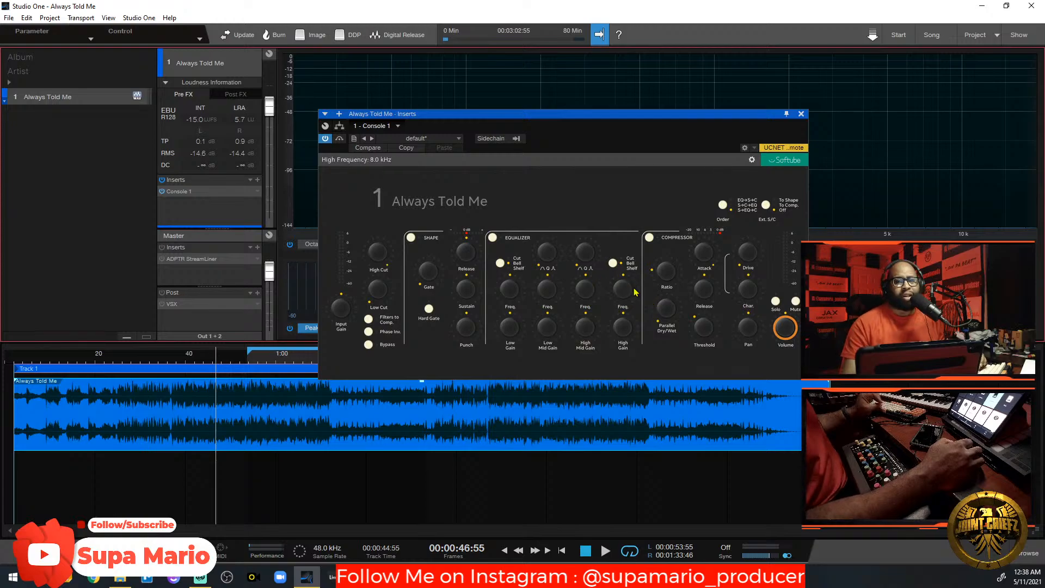
drag(528, 118, 467, 104)
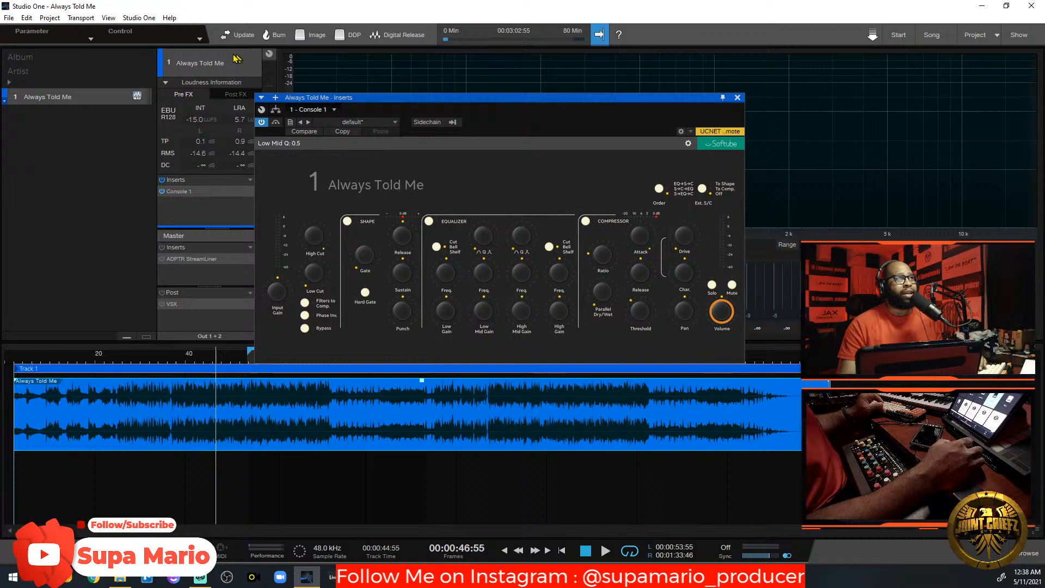
click(165, 83)
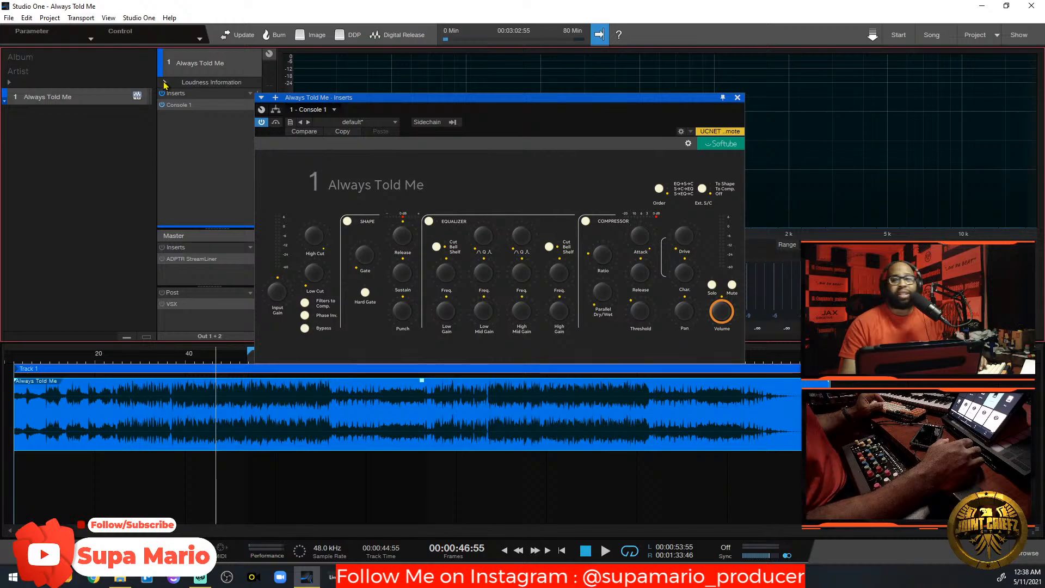
click(165, 83)
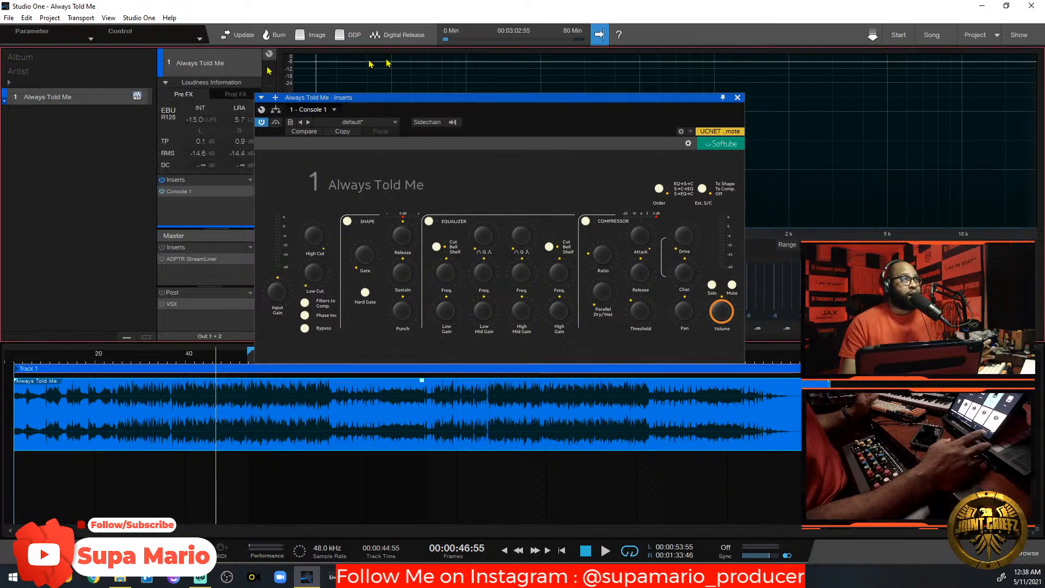
drag(487, 104, 517, 152)
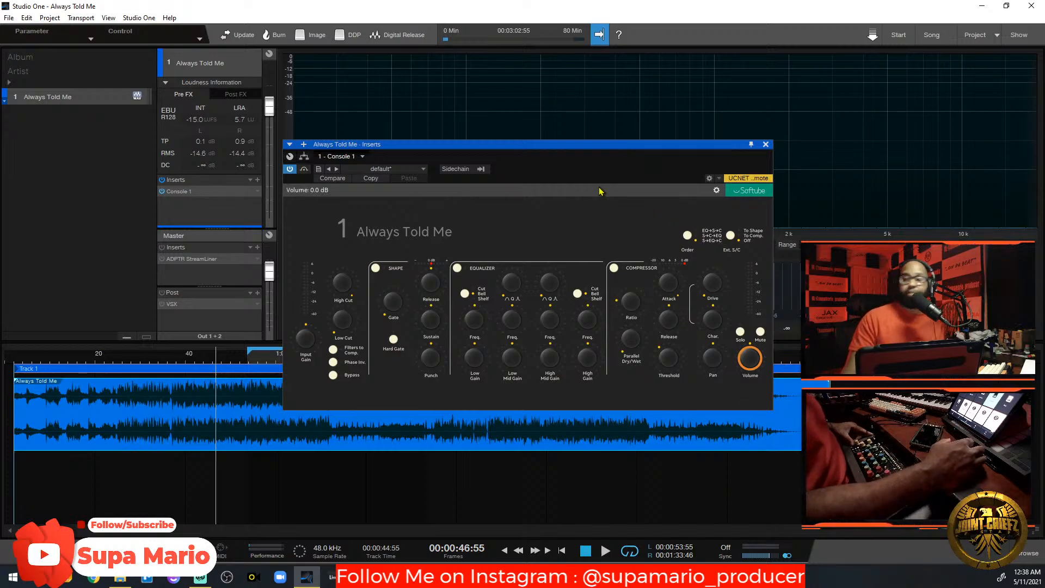
drag(581, 148, 647, 140)
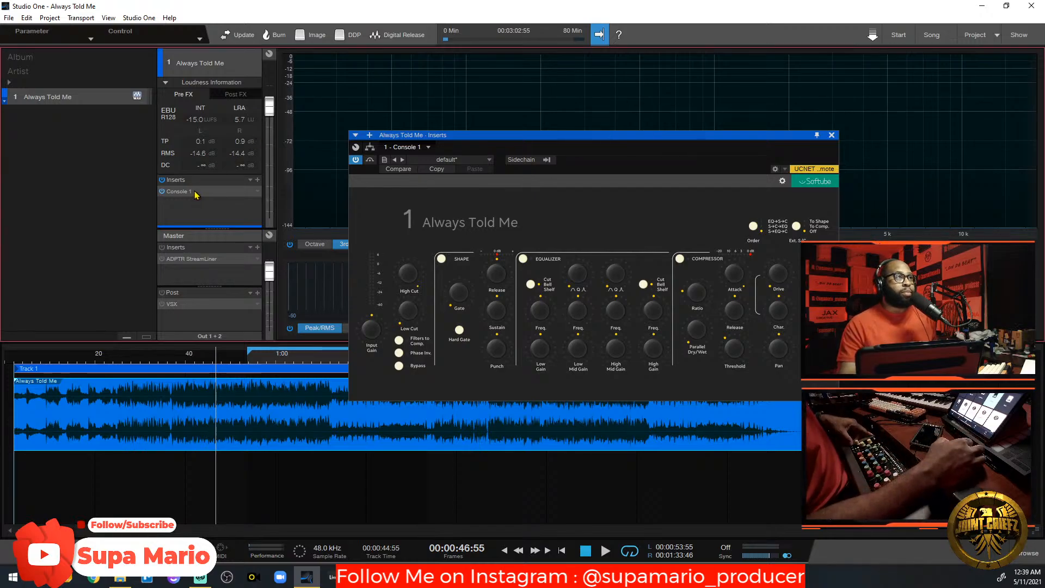
Remove Console 1 from the Always Told Me track's inserts and add it again through a plug-in search for console.
right_click(252, 196)
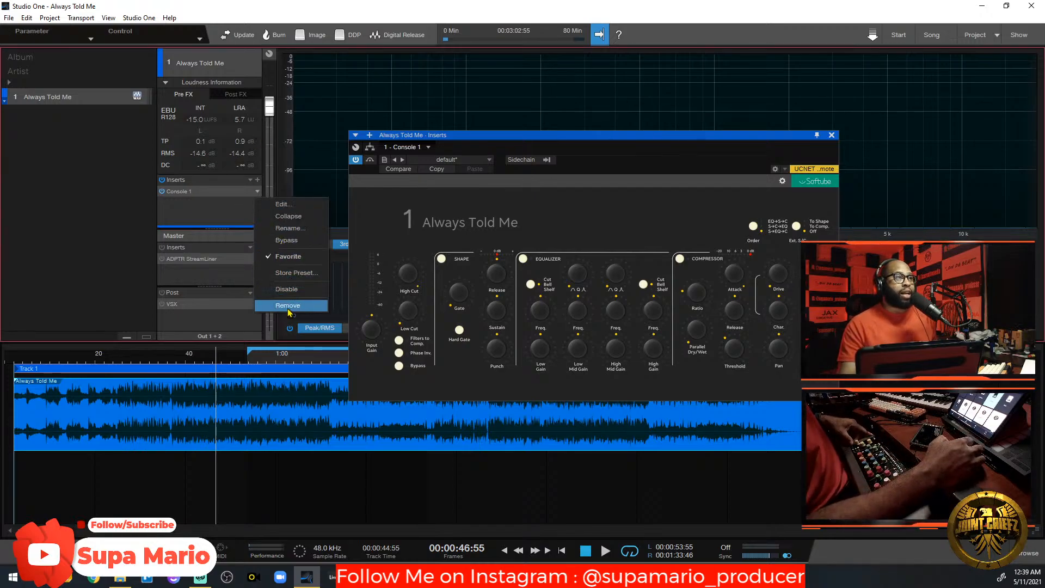
click(284, 308)
click(258, 180)
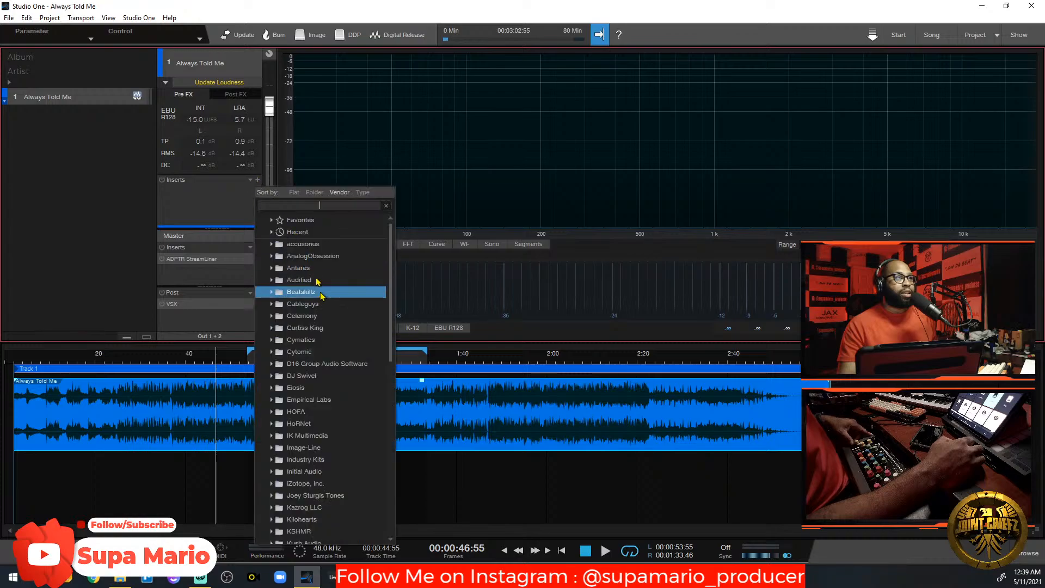
click(308, 206)
text(console)
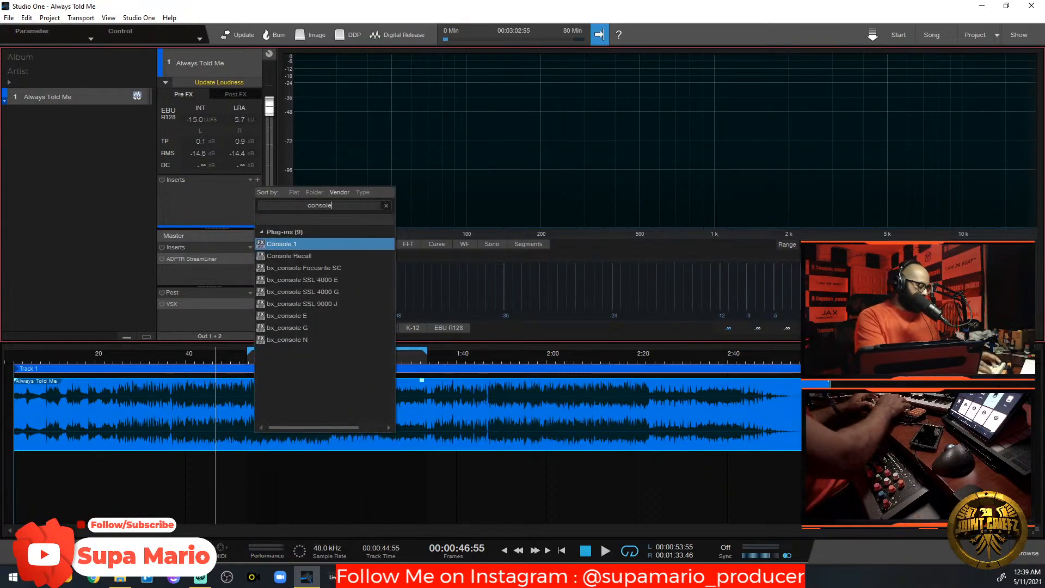
text( 1)
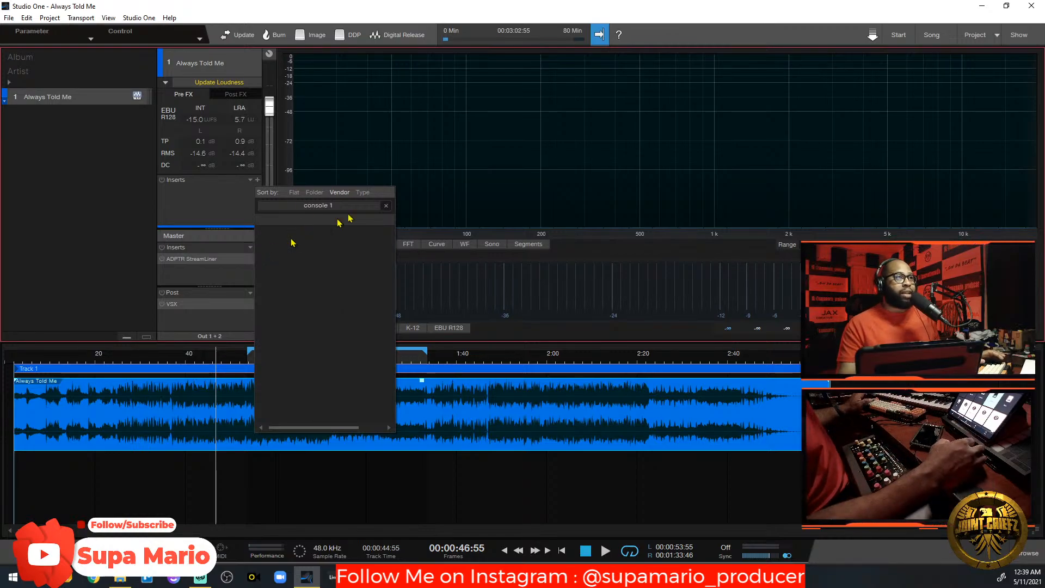
key(BackSpace)
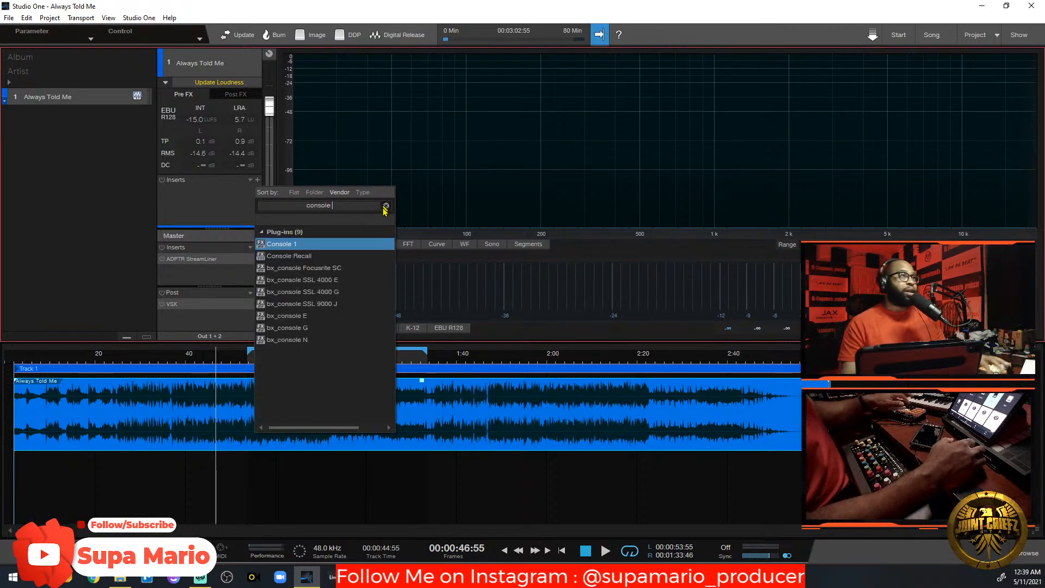
click(297, 248)
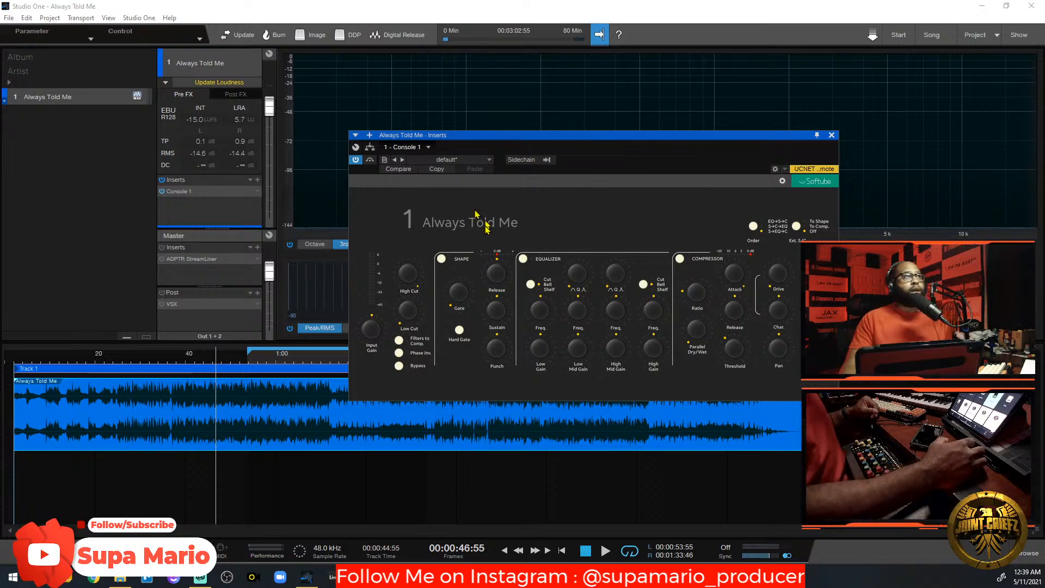
Remove Console 1 from the Always Told Me track's inserts.
click(258, 192)
click(288, 305)
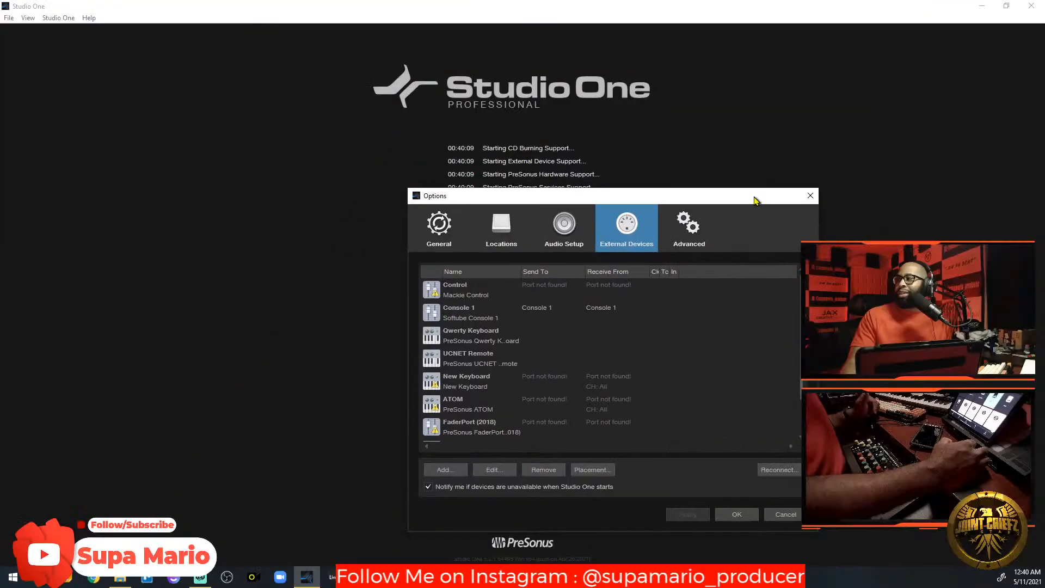
Check the send and receive ports of Console 1 in the External Devices options and accept the dialog.
drag(753, 196, 458, 105)
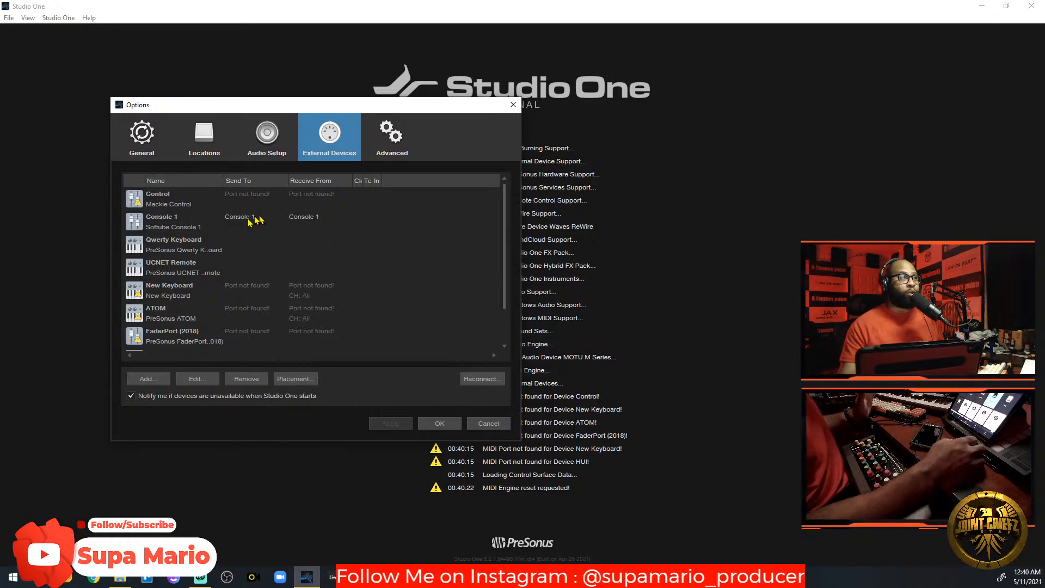
drag(296, 106, 365, 135)
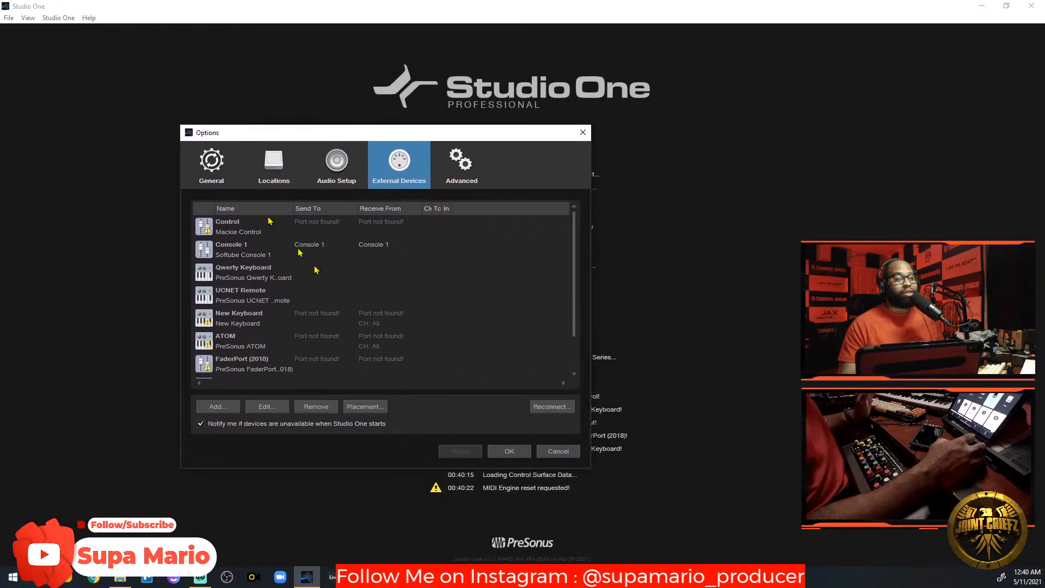
click(509, 451)
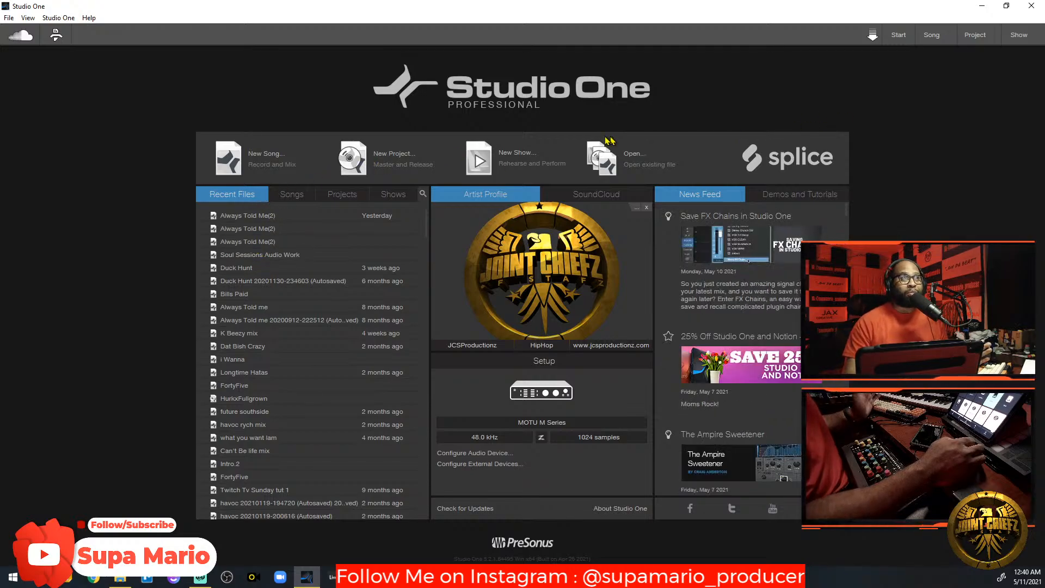
Start a new mastering project and title it MAster Always.
click(395, 158)
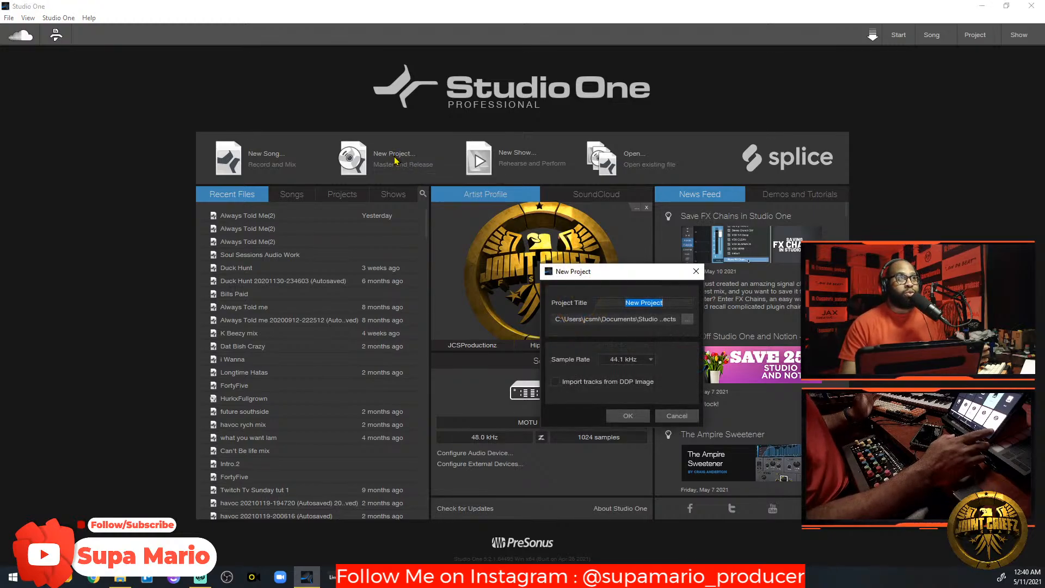
key(BackSpace)
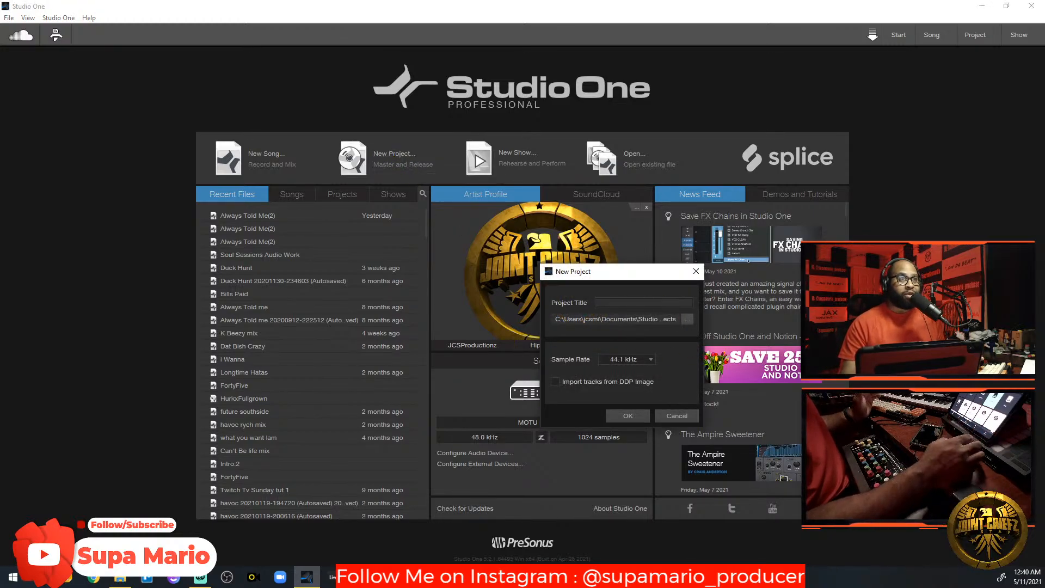
text(MAste)
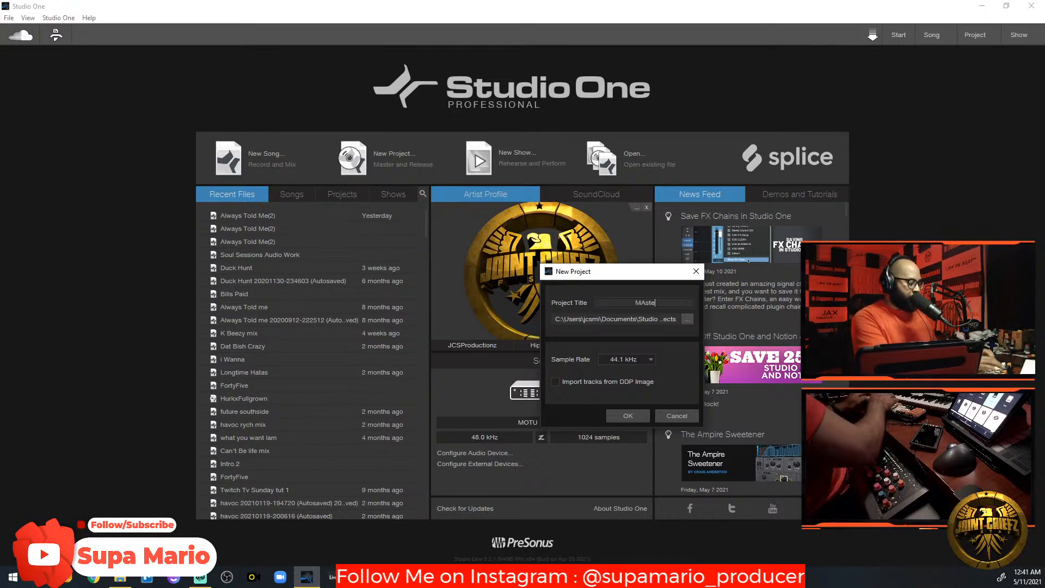
text(r Always)
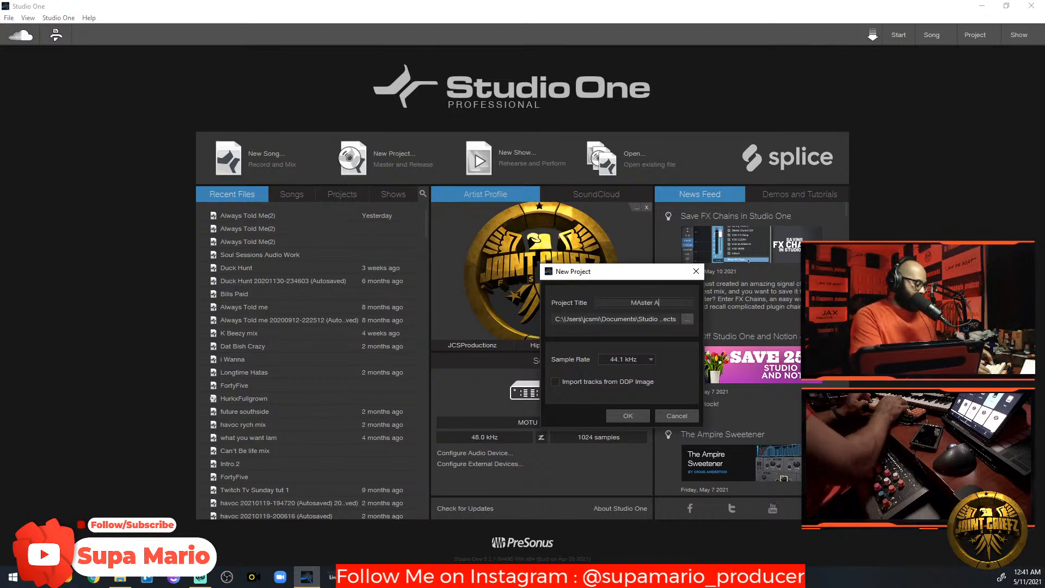
Set the project location to the Master folder inside Always told me session2021 on the Music Sessionz (F:) drive.
click(687, 319)
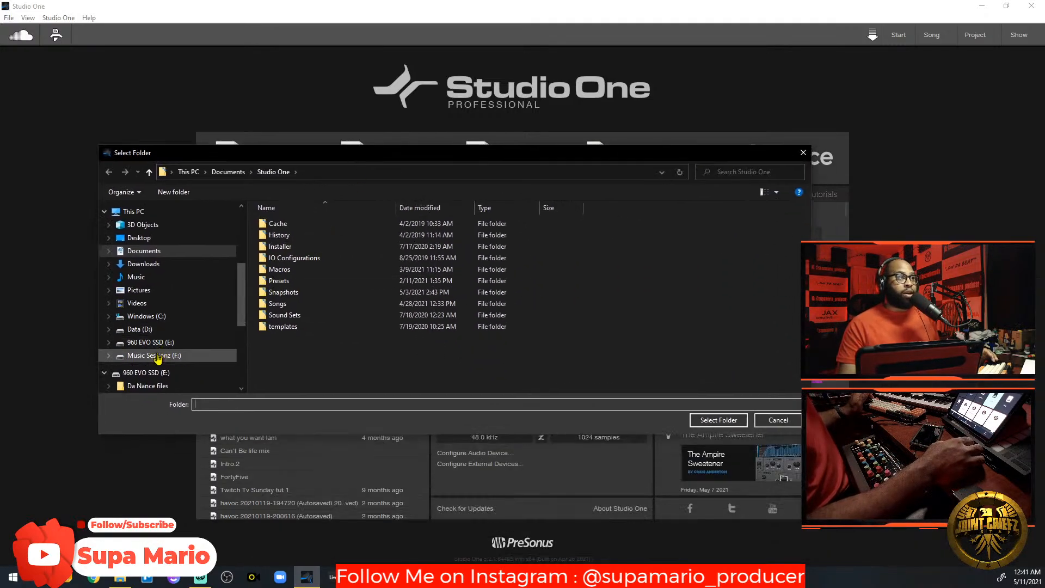
click(158, 354)
double_click(288, 259)
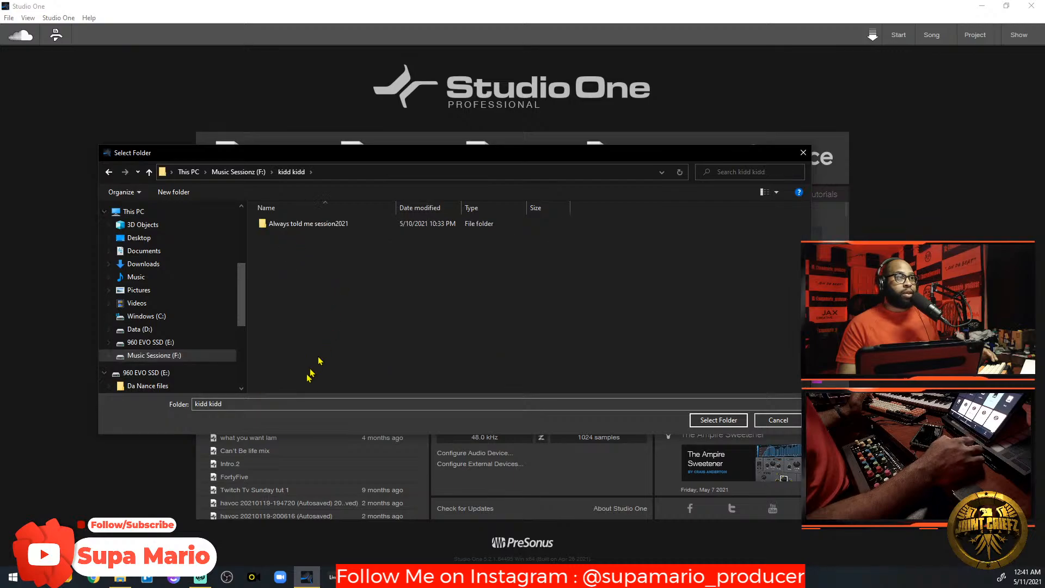
right_click(345, 313)
double_click(321, 224)
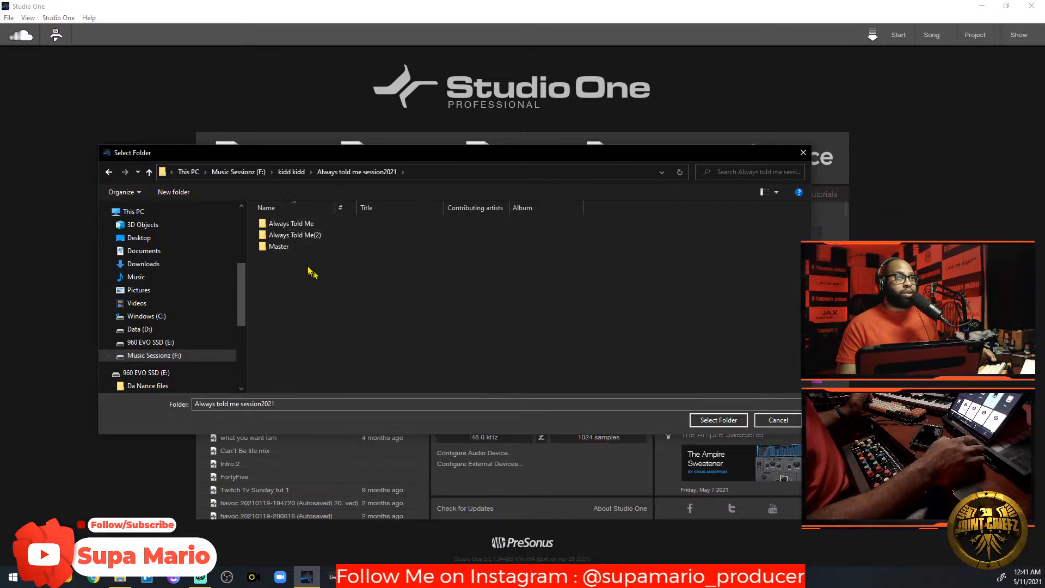
double_click(282, 246)
double_click(297, 223)
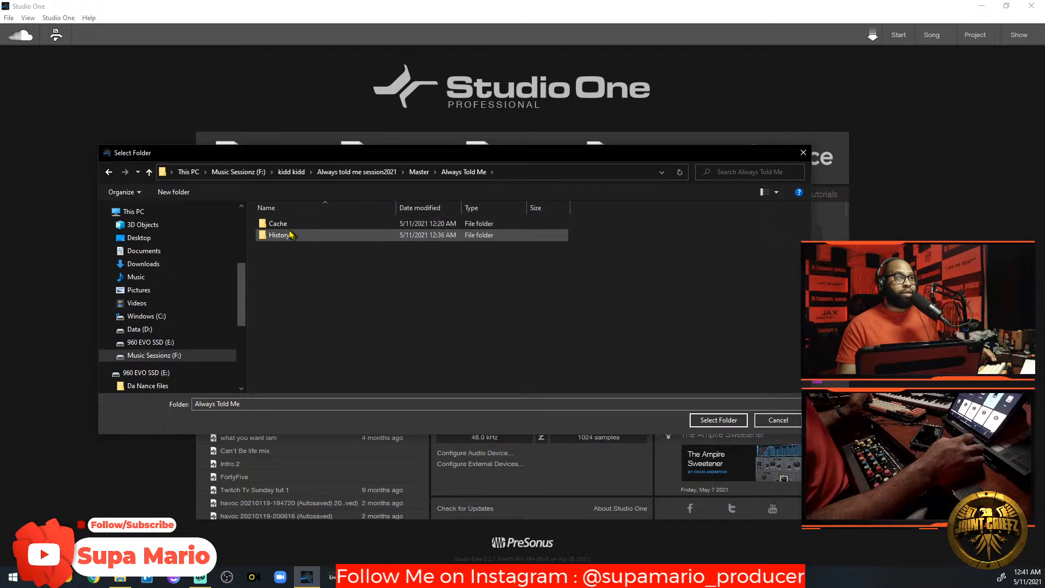
key(alt+Left)
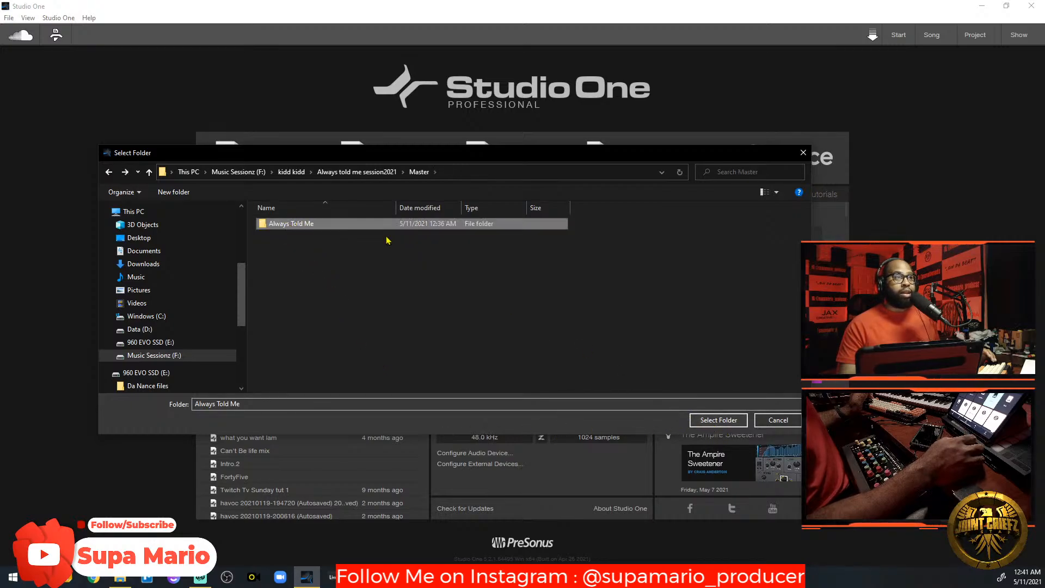
key(alt+Left)
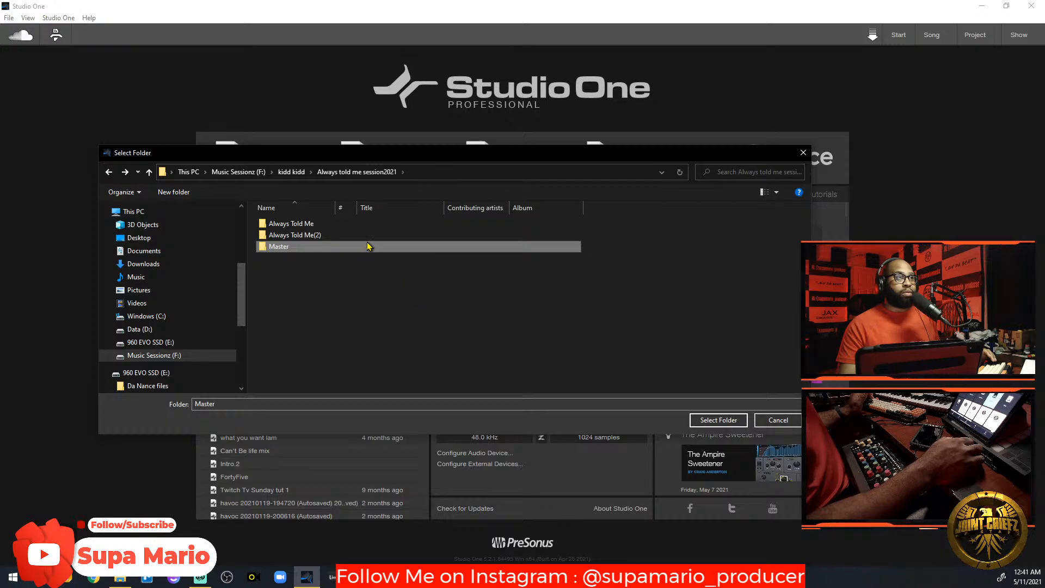
double_click(367, 246)
click(724, 422)
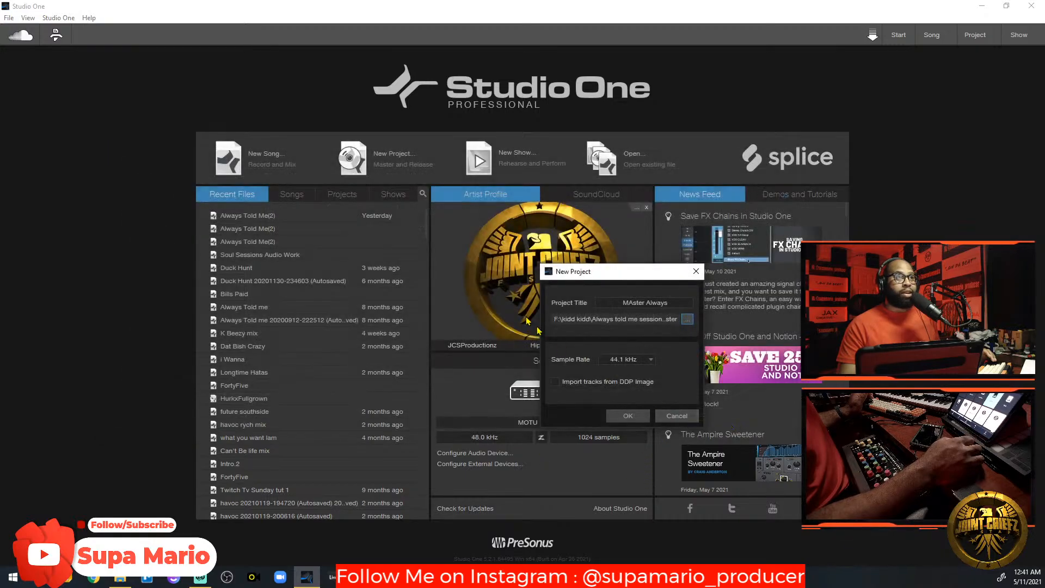
Set the sample rate to 48.0 kHz and create the project.
click(632, 359)
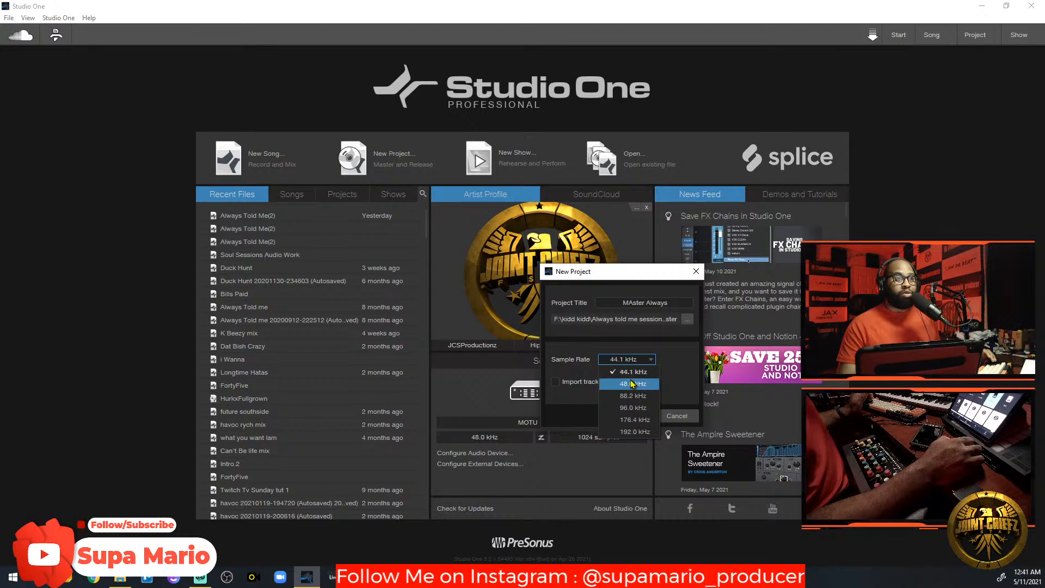
click(635, 380)
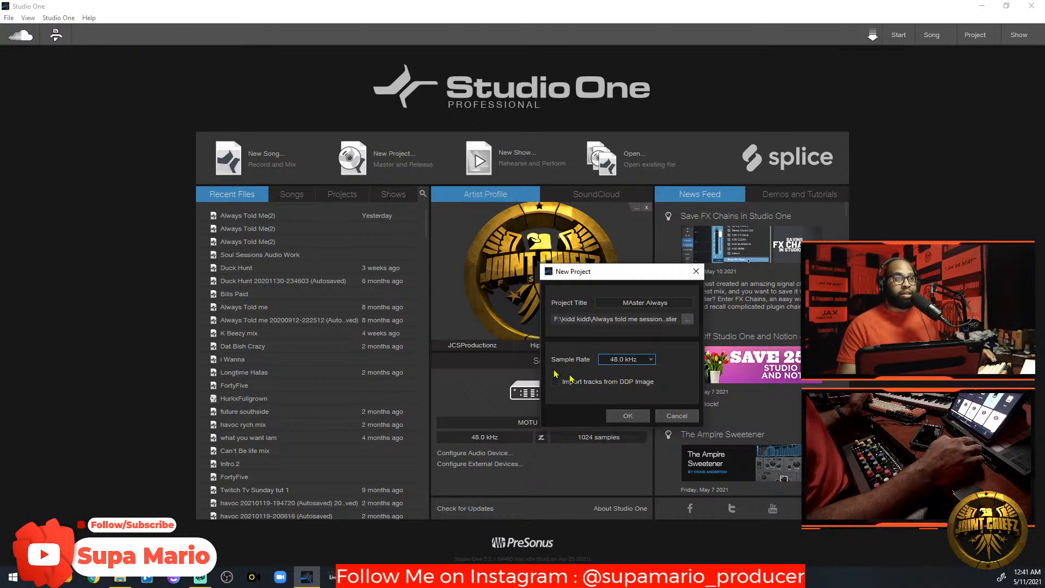
click(631, 417)
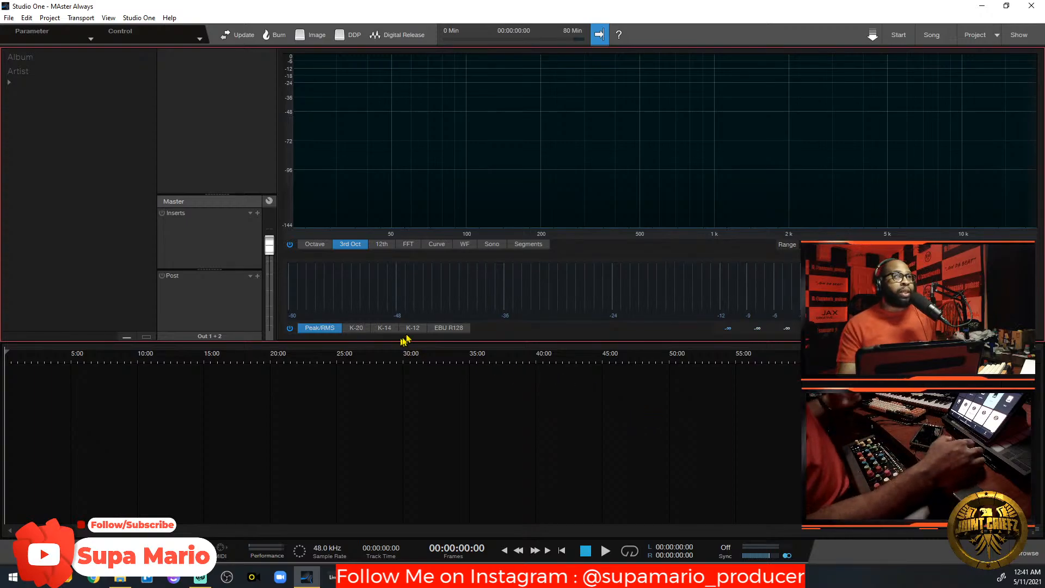
Import the Always Told Me mixdown from the Mixdown folder of Always Told Me(2) into the project.
click(50, 18)
click(63, 32)
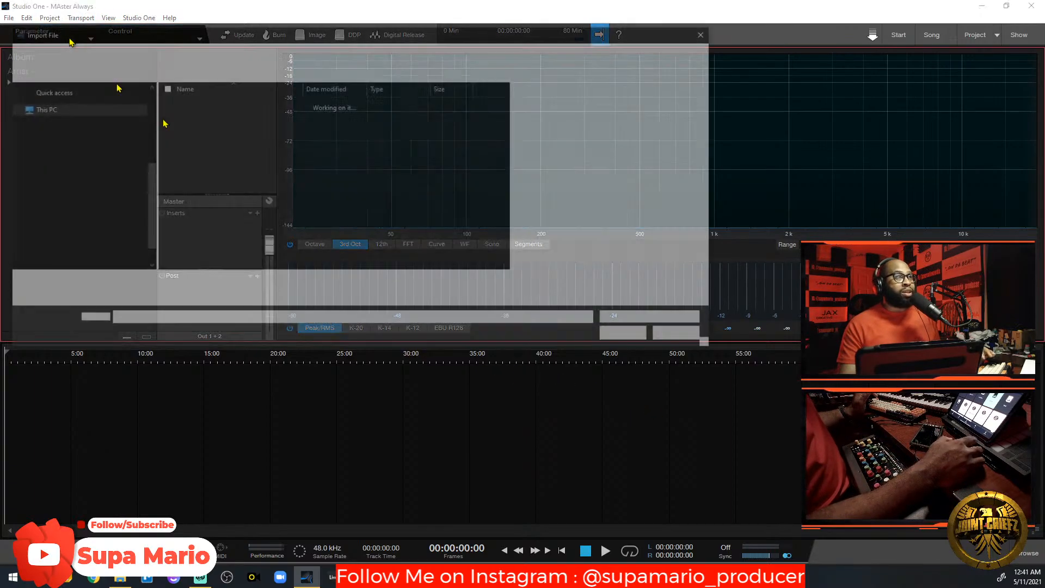
click(213, 104)
double_click(213, 104)
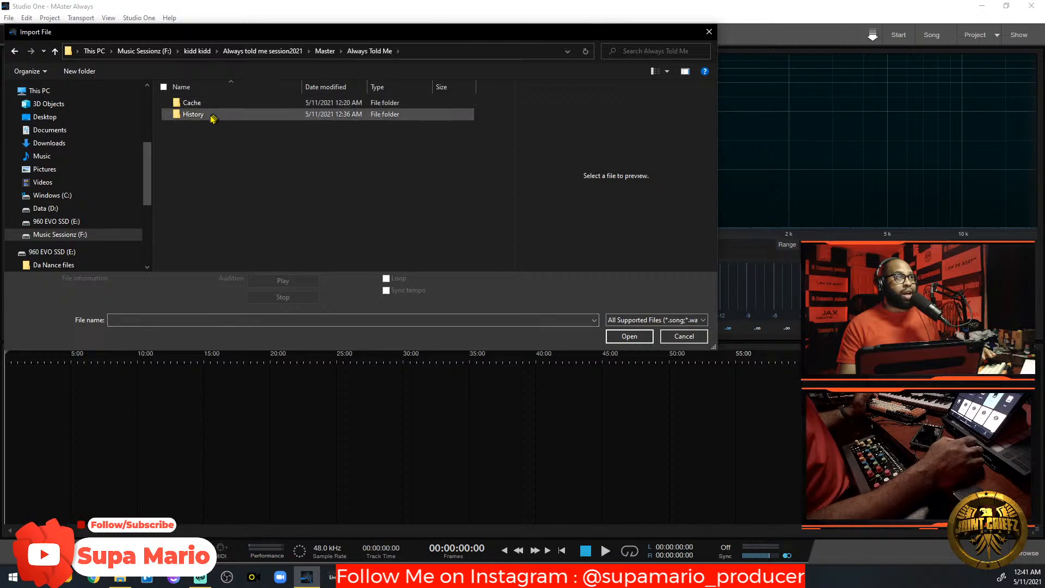
click(280, 52)
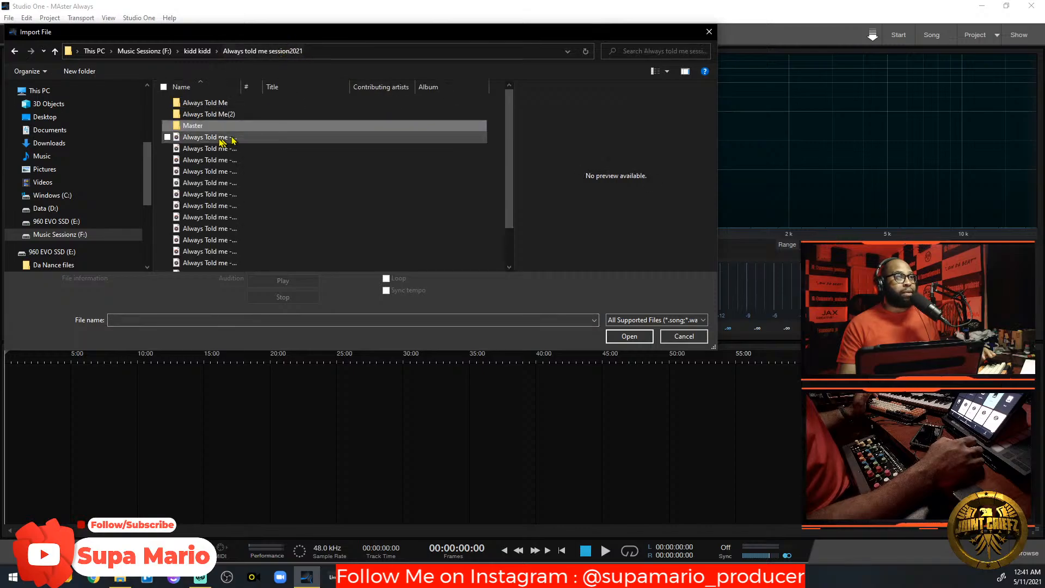
double_click(221, 117)
double_click(195, 137)
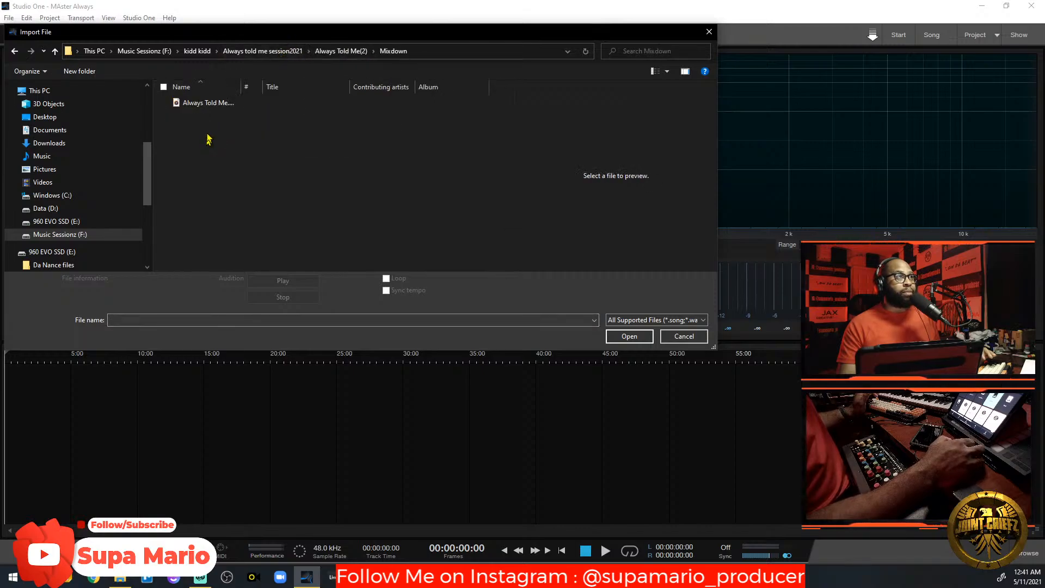
click(209, 103)
click(632, 345)
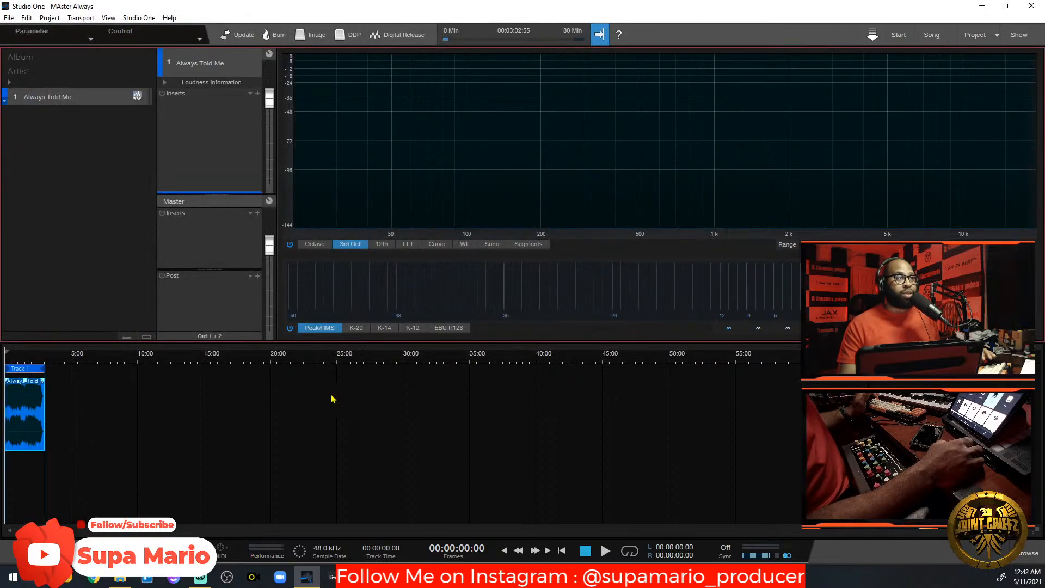
Add the ADPTR StreamLiner plug-in to the Master's Post section.
scroll(30, 360, up, 12)
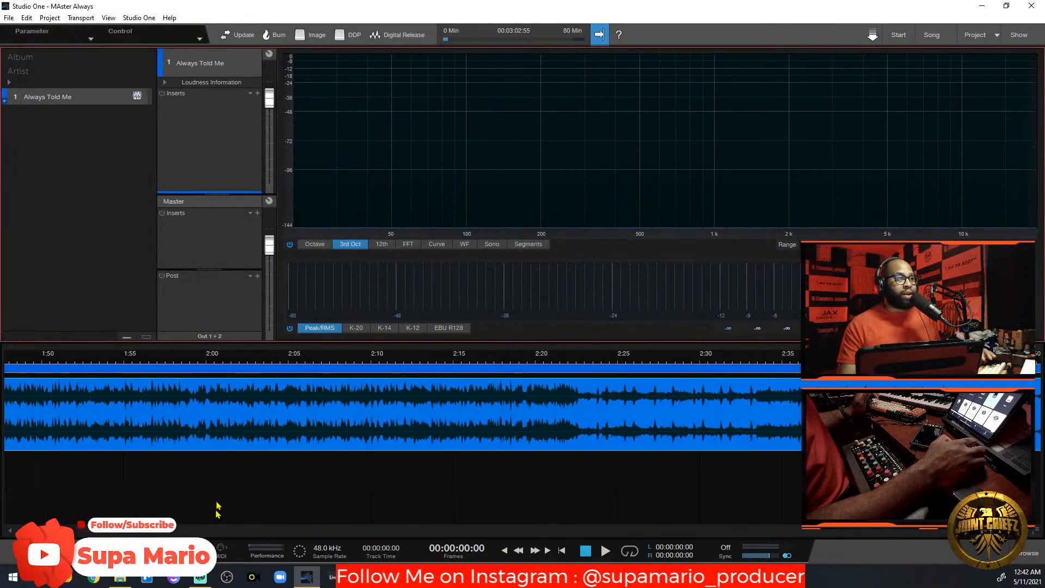
click(81, 530)
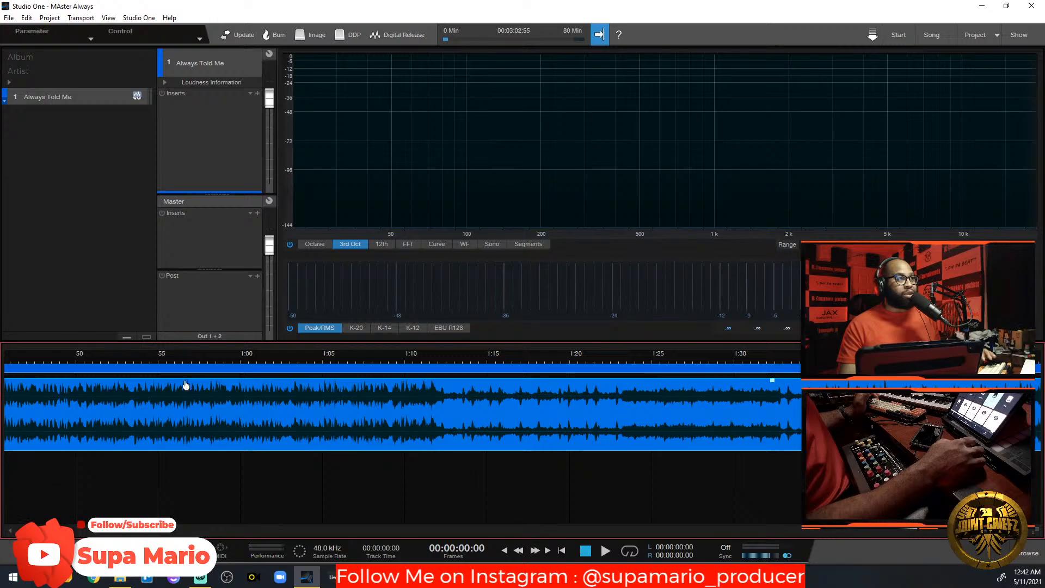
scroll(190, 368, down, 3)
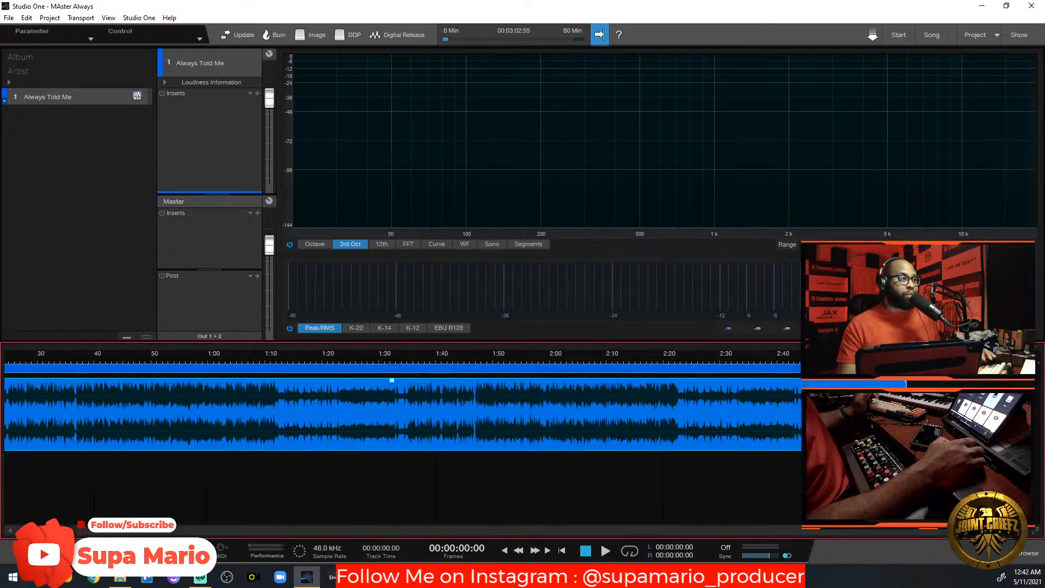
click(82, 530)
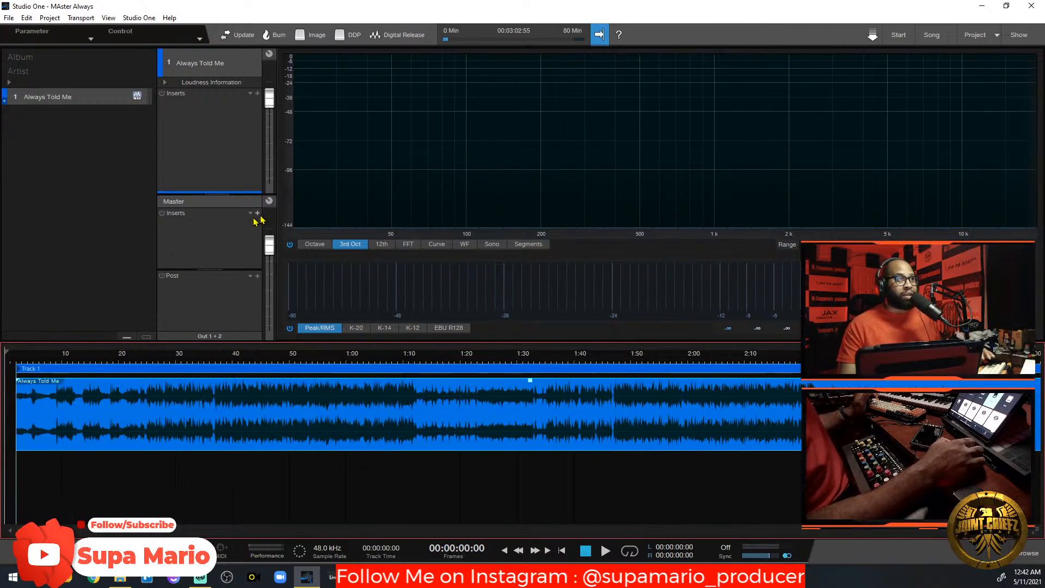
click(257, 276)
click(283, 329)
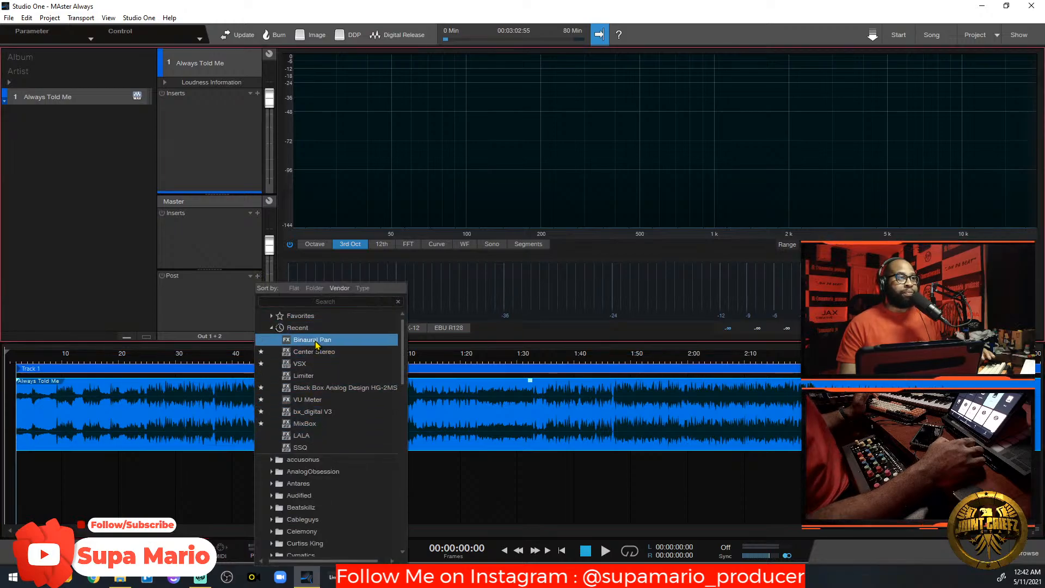
click(323, 302)
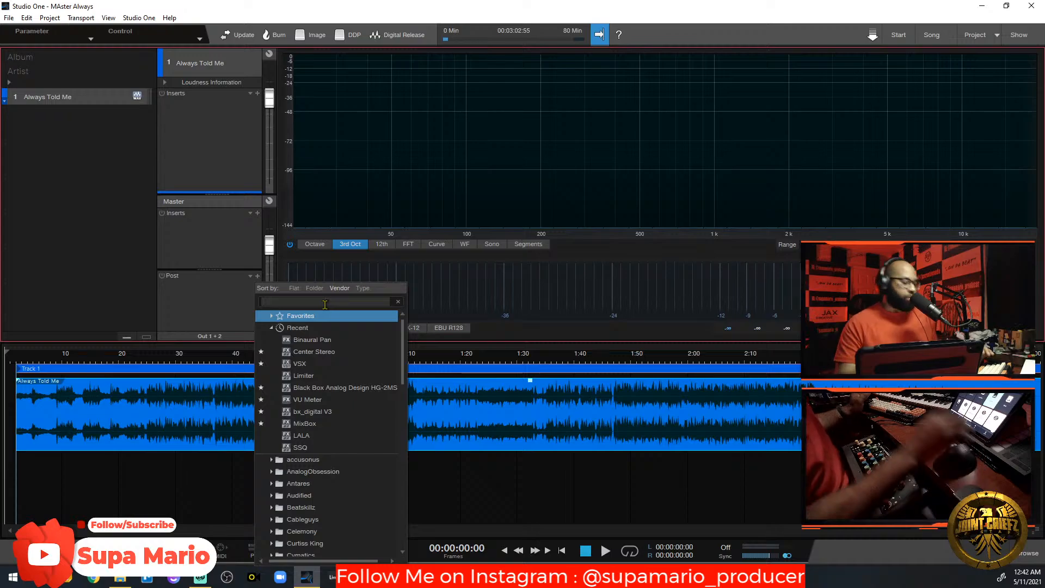
text(stream)
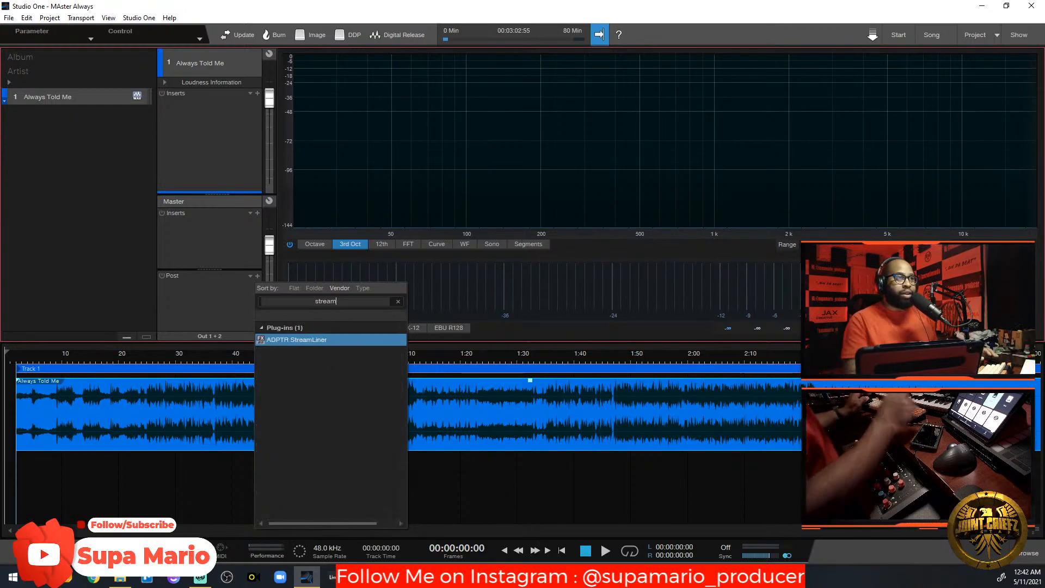
click(310, 342)
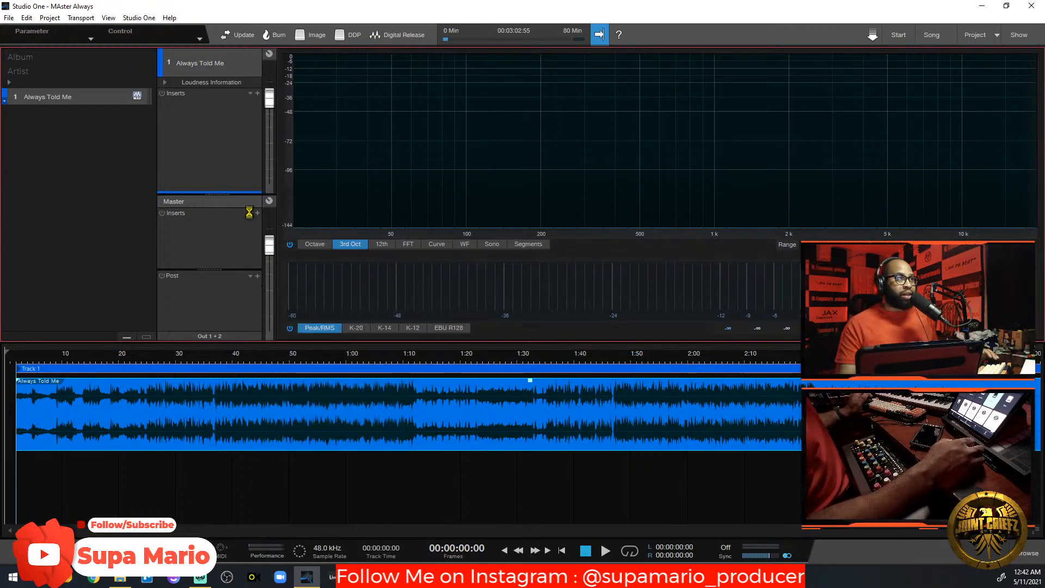
Switch off ADPTR StreamLiner in the Master's Post section, leaving the Master inserts empty.
click(258, 213)
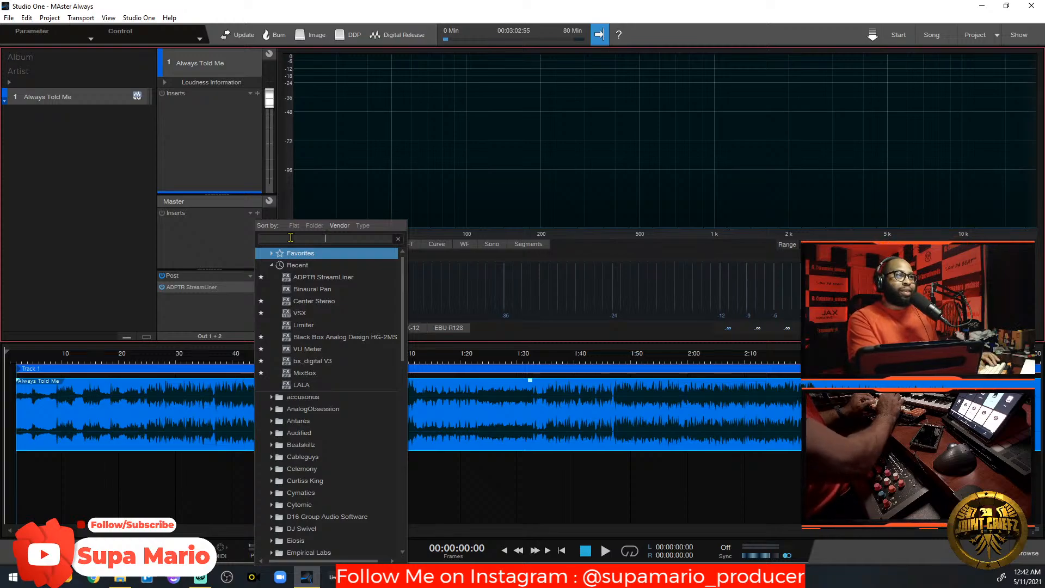
click(171, 289)
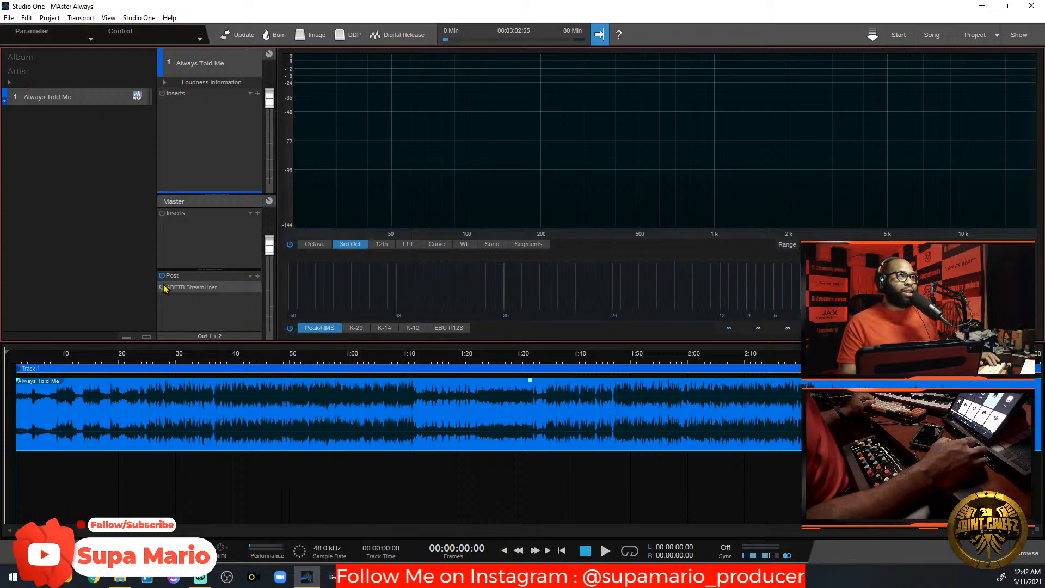
click(258, 213)
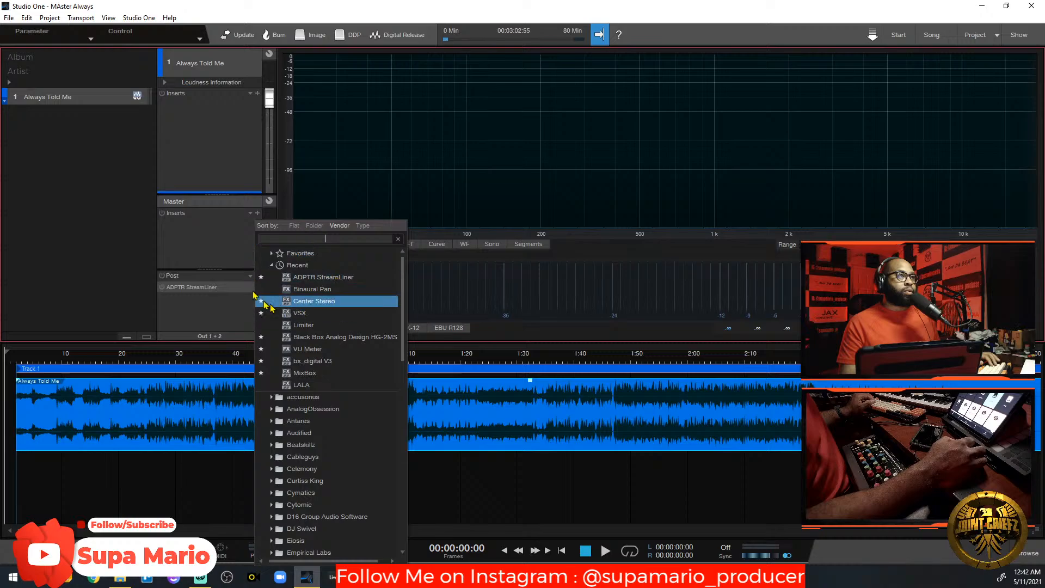
click(234, 245)
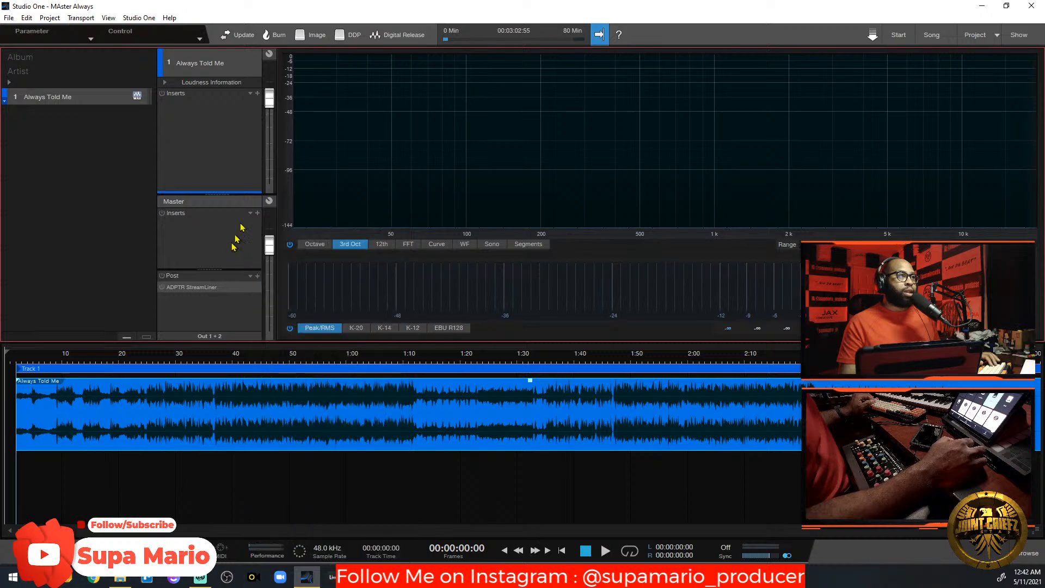
Insert the Console 1 plug-in on the Always Told Me track.
click(257, 93)
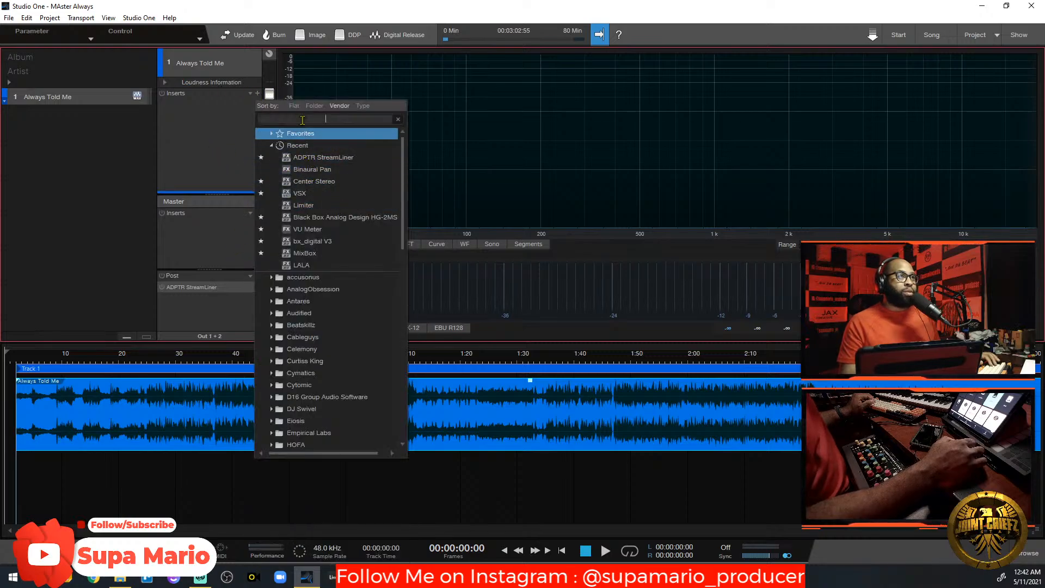
text(cons)
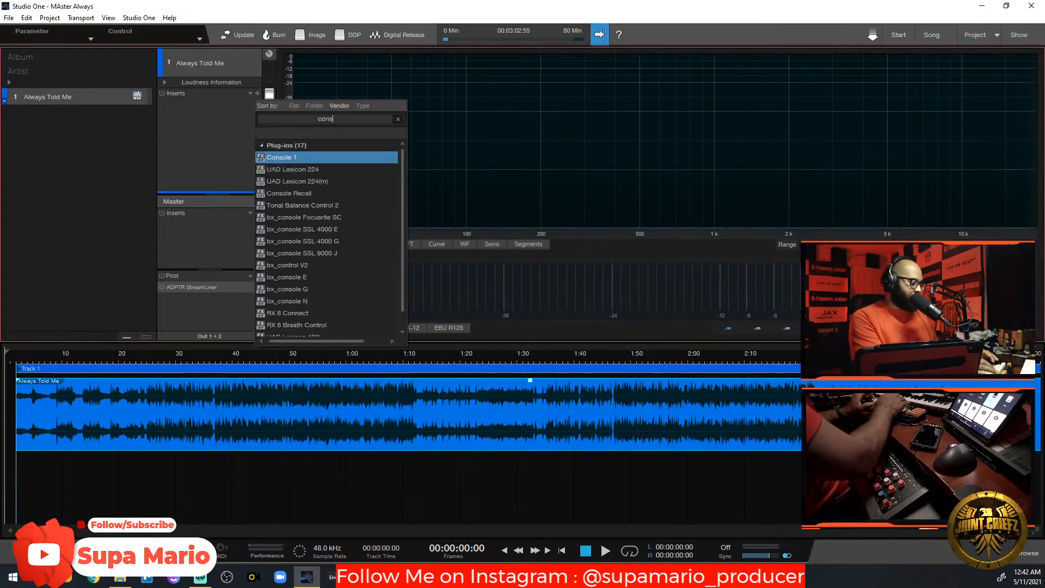
text(ole)
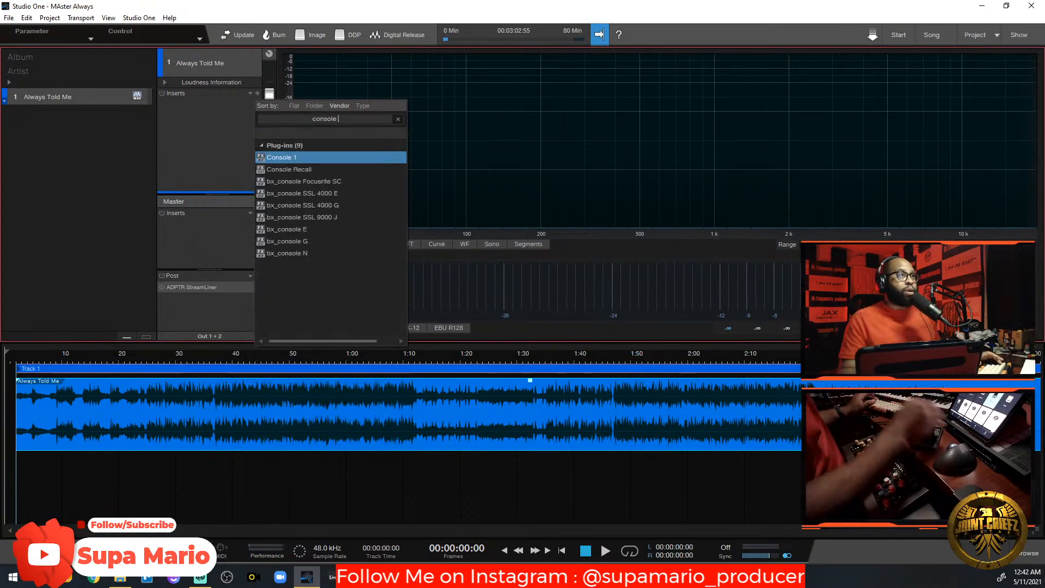
click(271, 155)
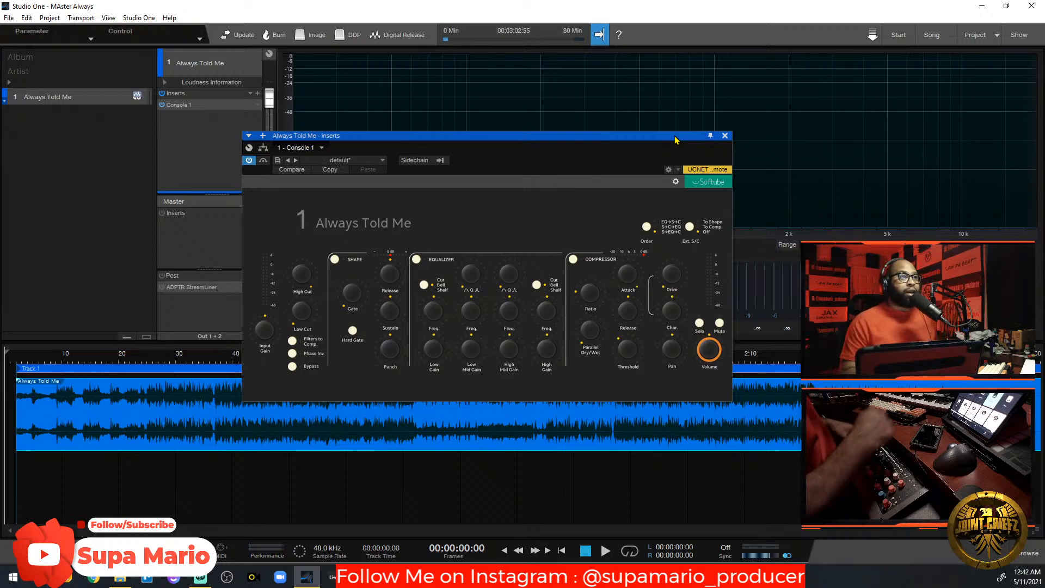
Play the song briefly to test the Console 1 connection, and remove the plug-in from the track's inserts.
key(space)
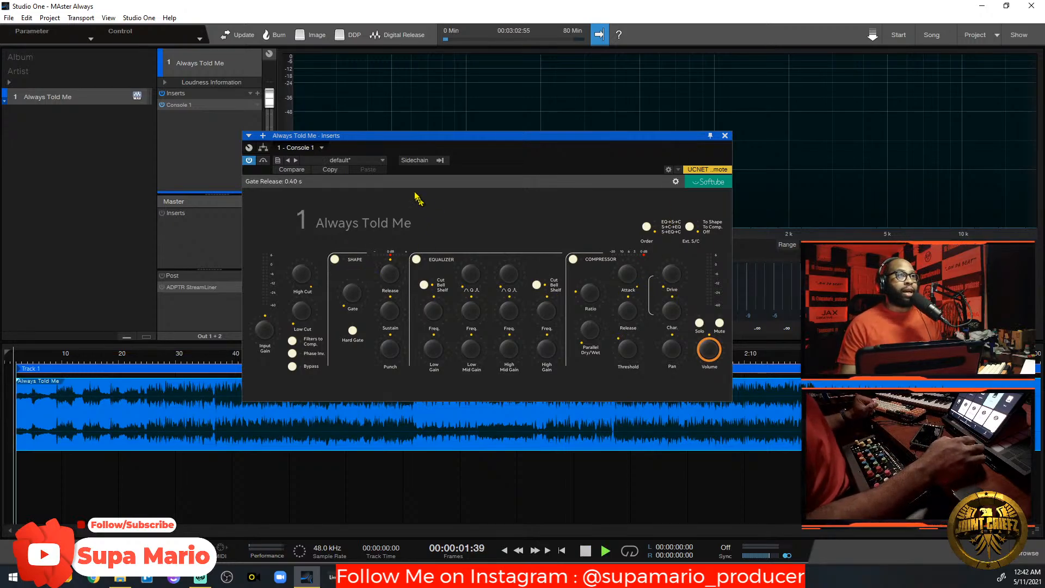
key(space)
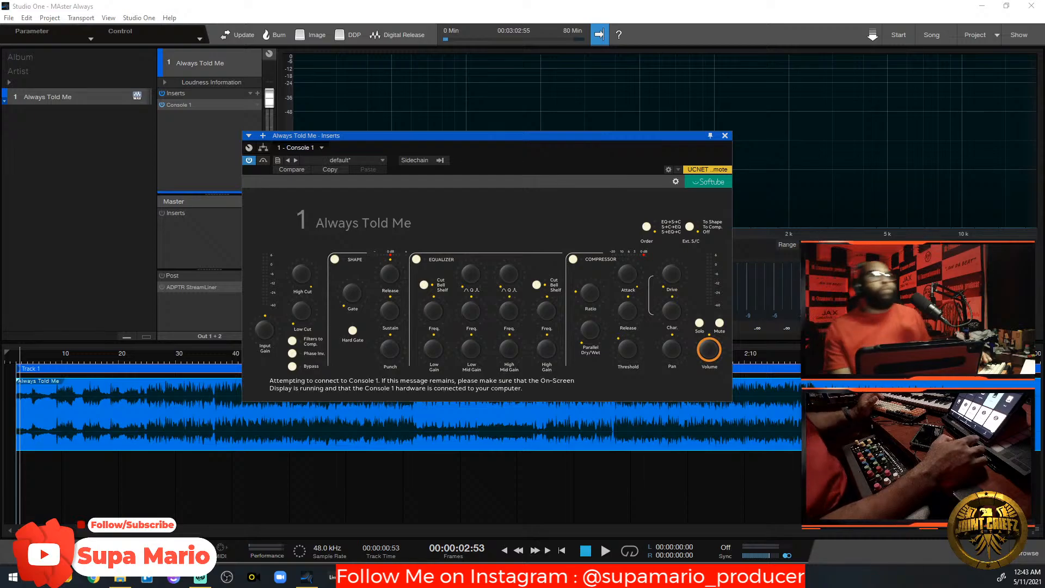
click(257, 105)
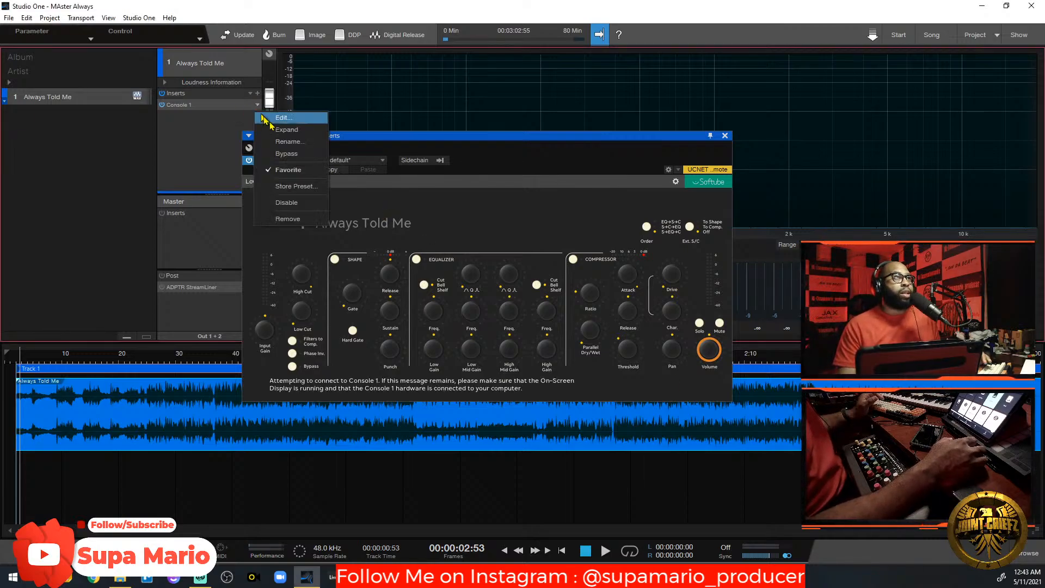
click(294, 218)
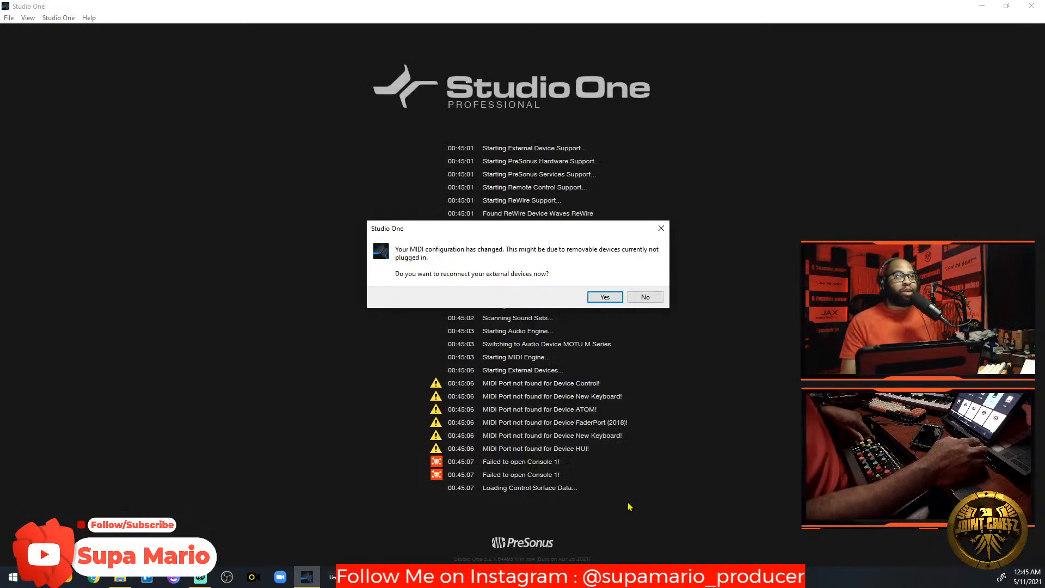
Reconnect the external MIDI devices after the restart and accept the External Devices options.
click(605, 297)
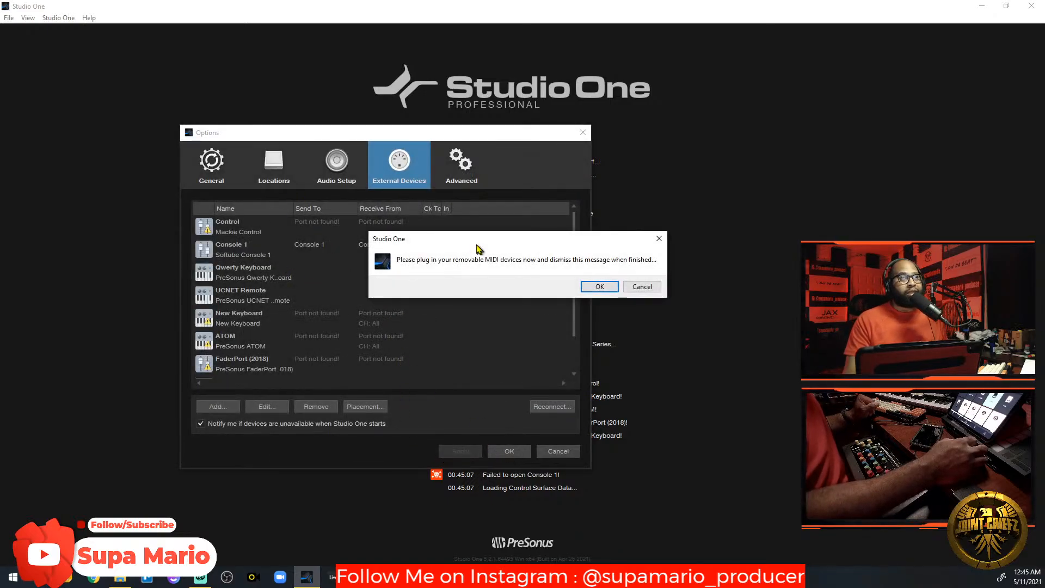
click(599, 286)
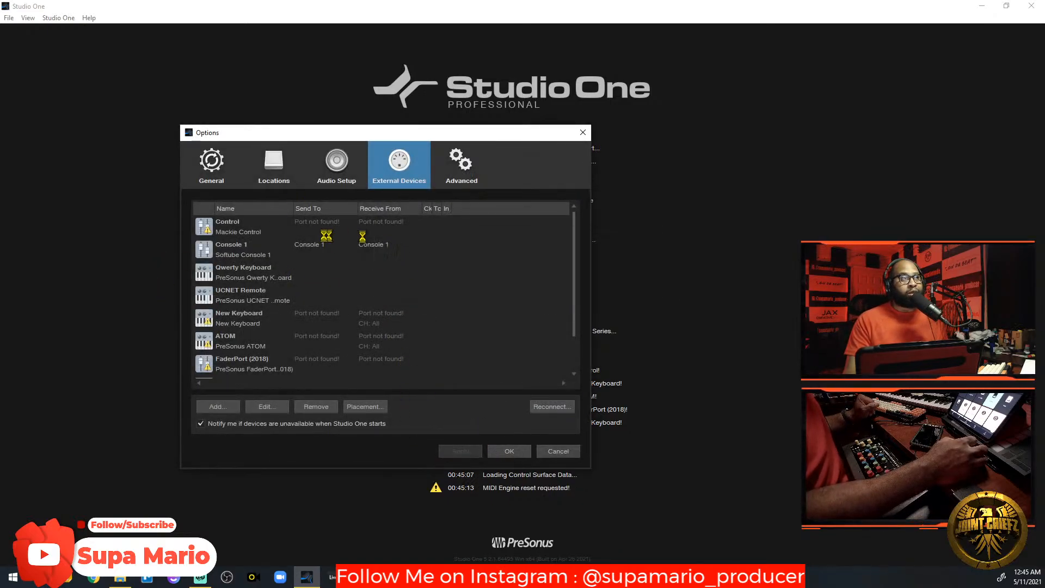
click(512, 452)
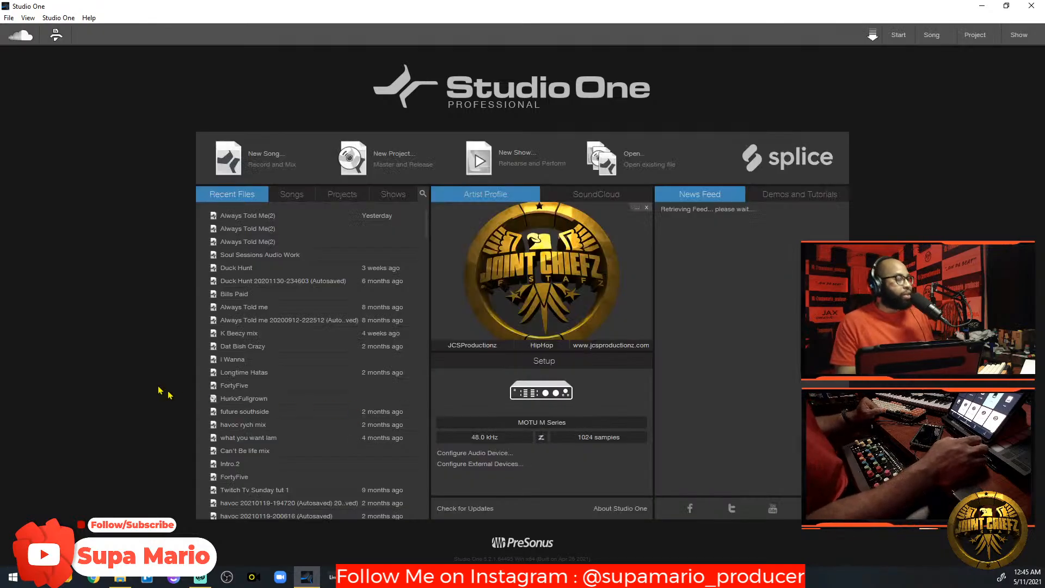
Start a new mastering project and title it Always Told Me.
click(403, 164)
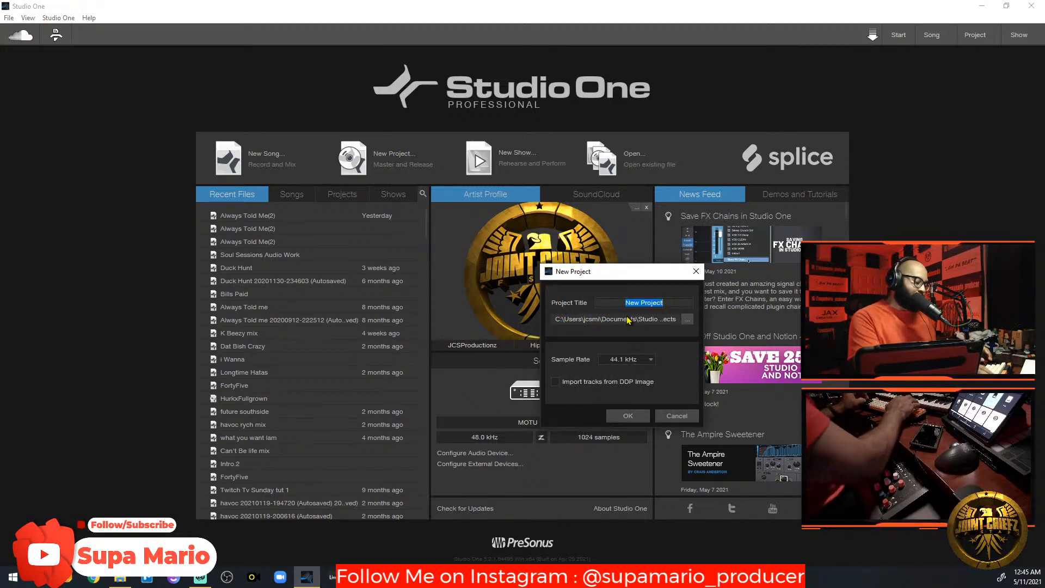
key(BackSpace)
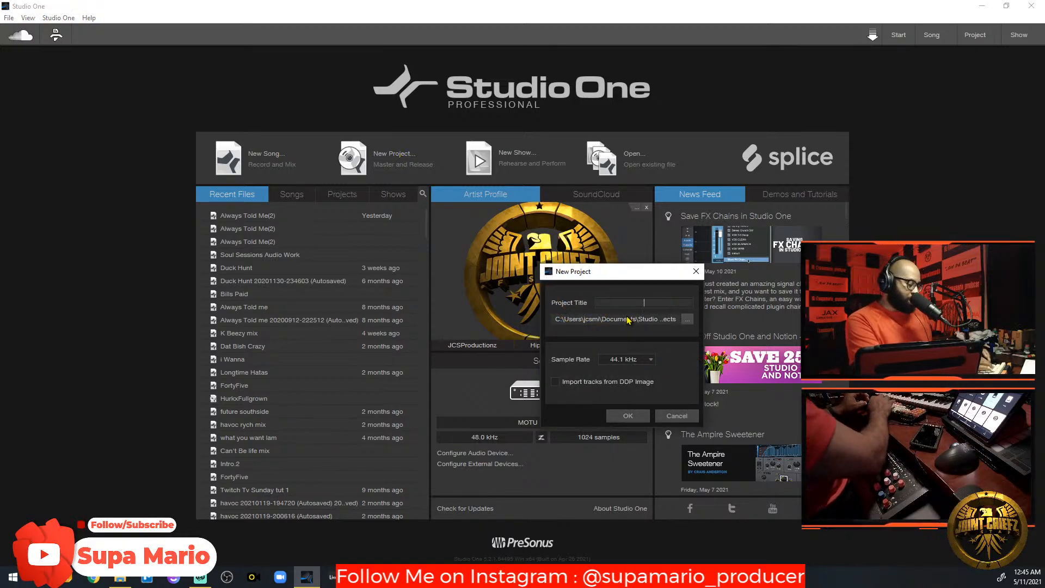
text(Always )
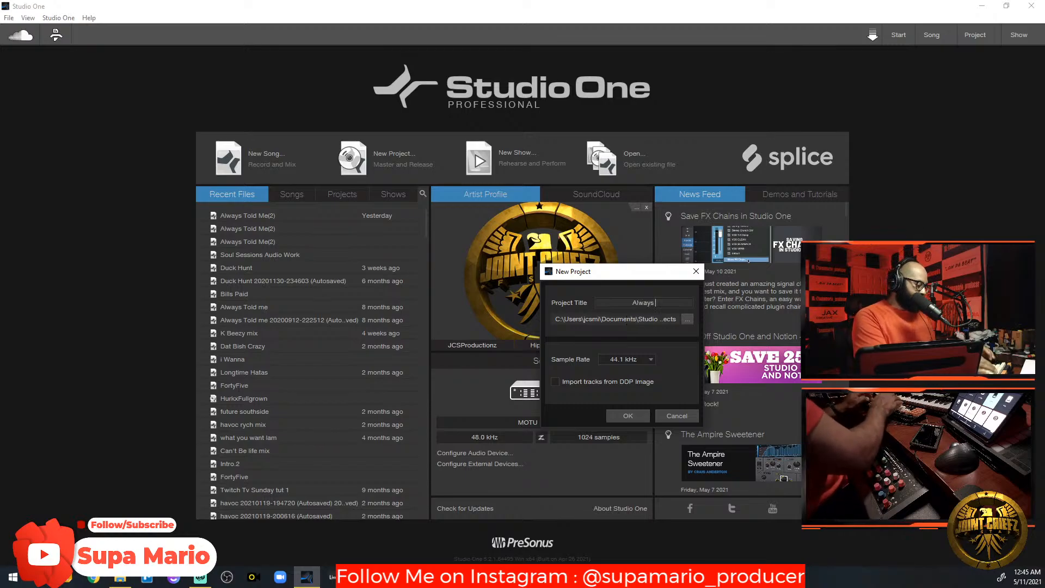
text(Told Me)
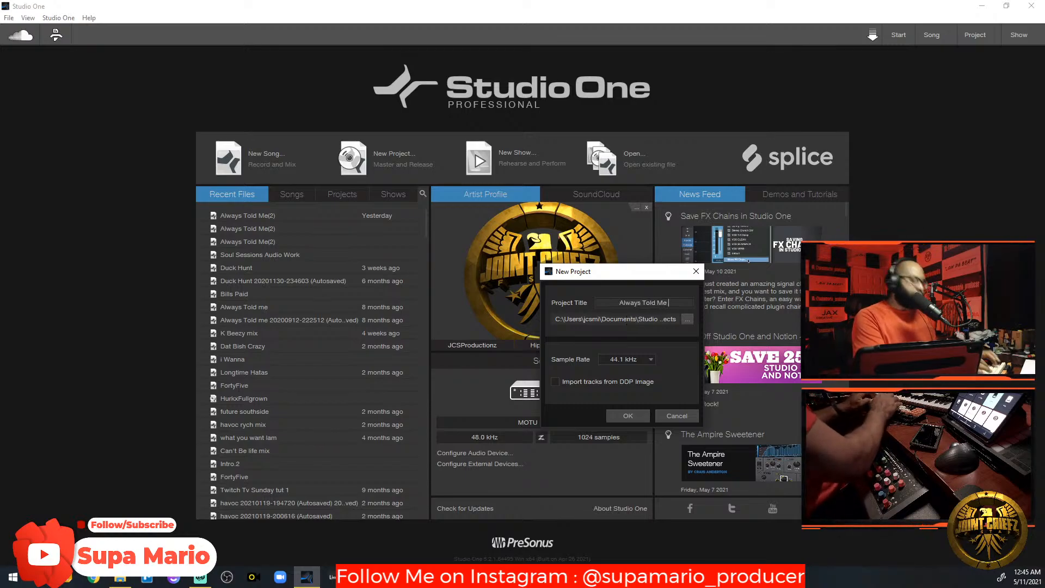
Browse for the project location to the Master folder inside Always told me session2021 on the Music Sessionz (F:) drive.
click(687, 319)
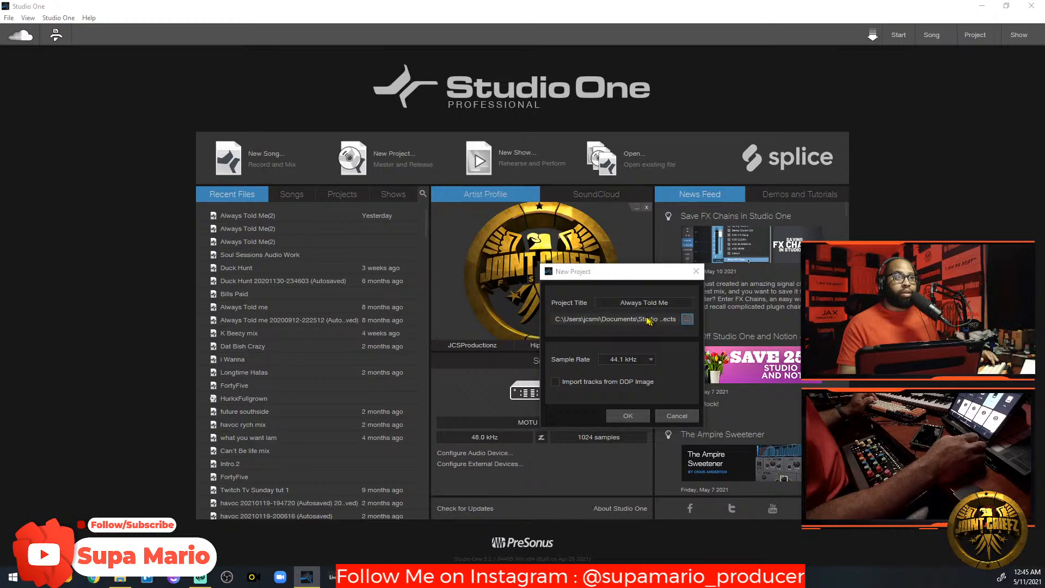
click(378, 481)
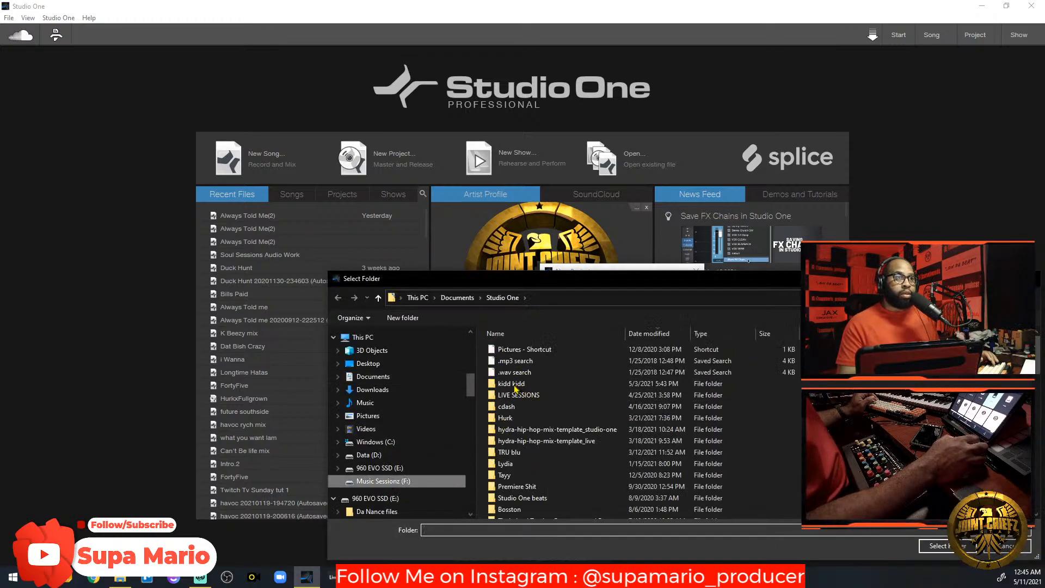
double_click(515, 384)
click(515, 352)
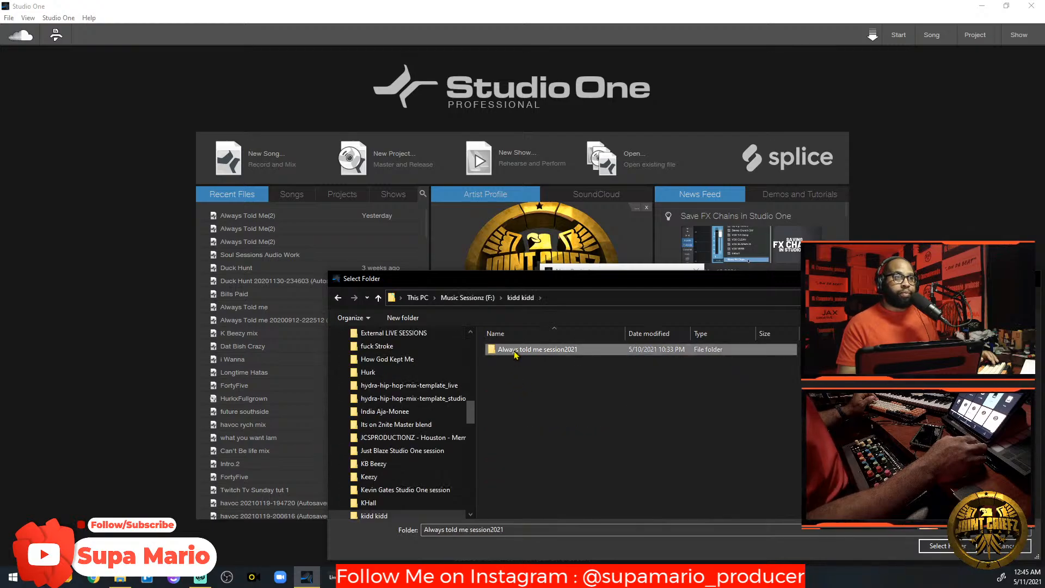
double_click(515, 352)
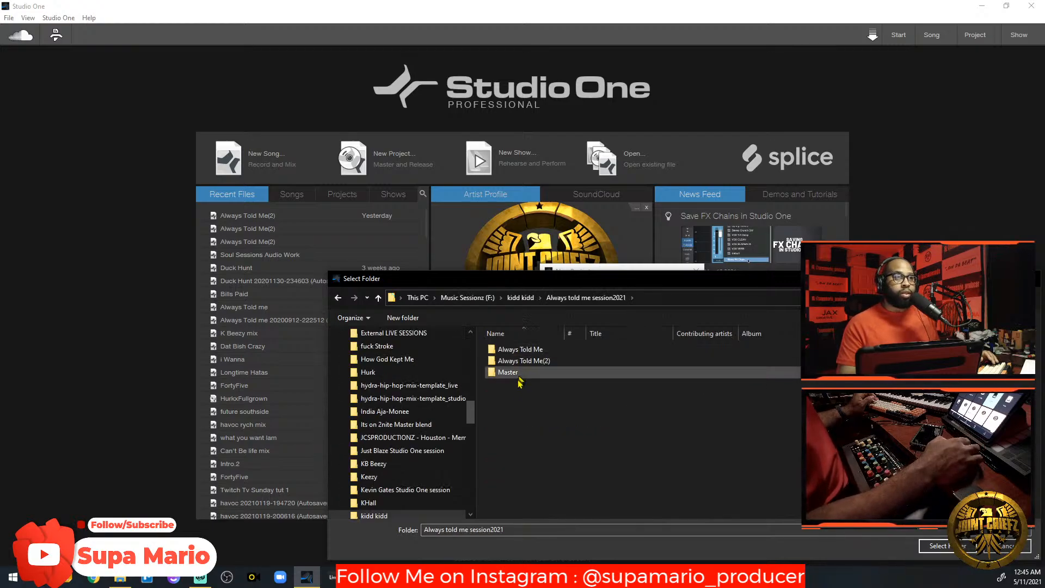
click(513, 375)
double_click(512, 374)
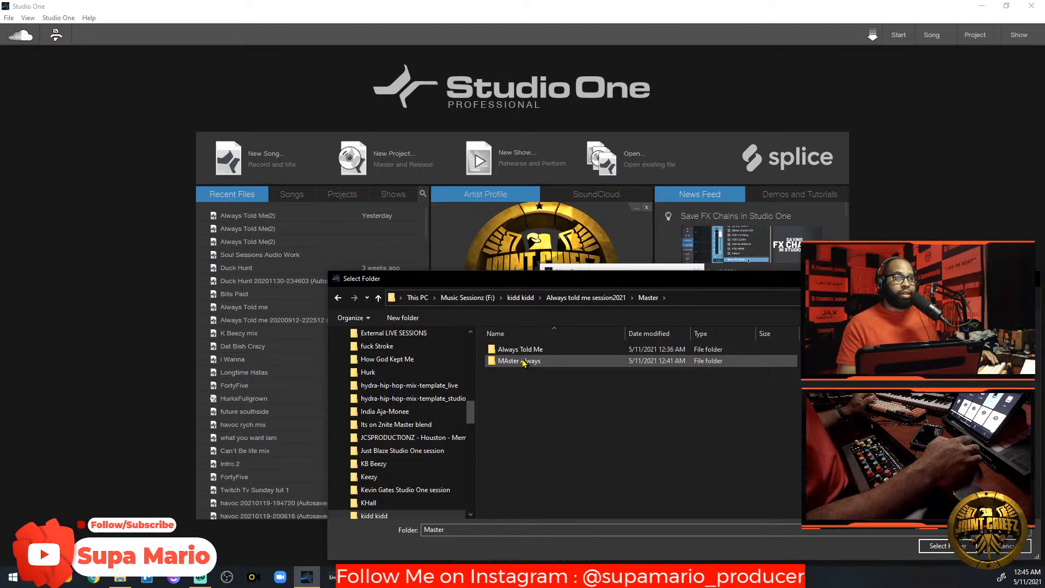
Try to select a folder named MAster Always 2 inside the Master folder as the project location.
click(524, 361)
click(472, 529)
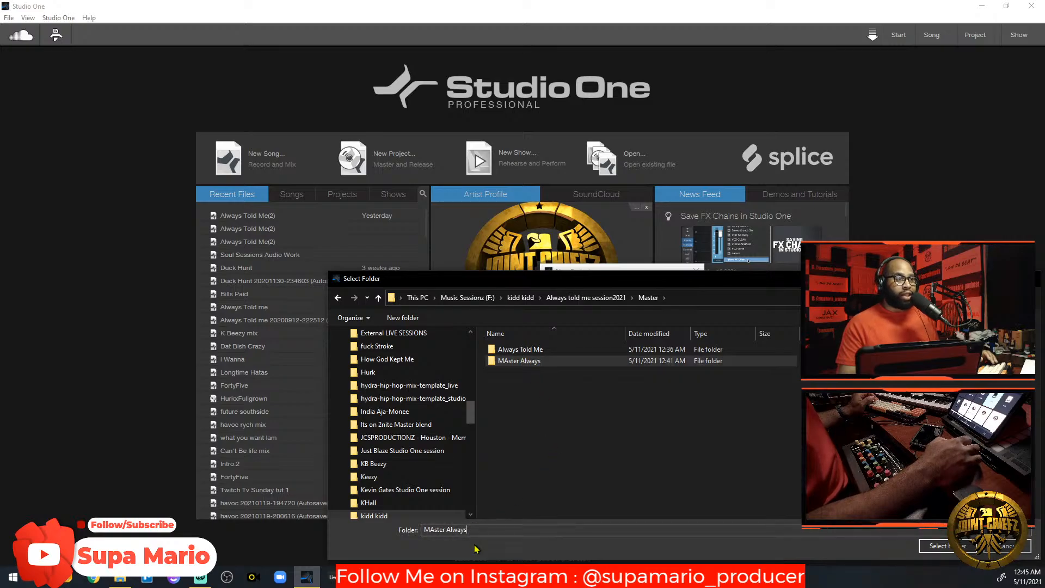
text(2)
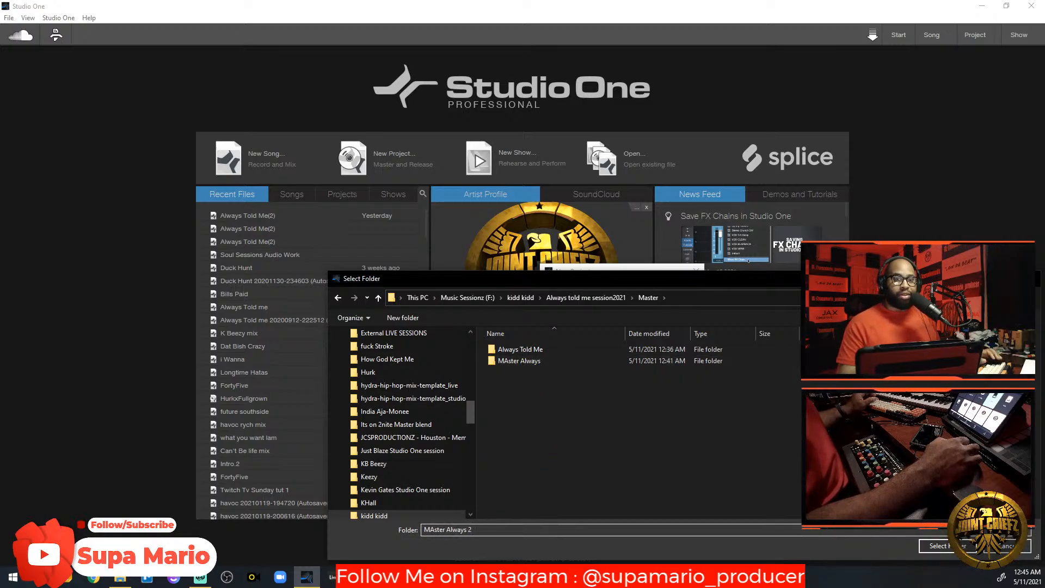
click(939, 546)
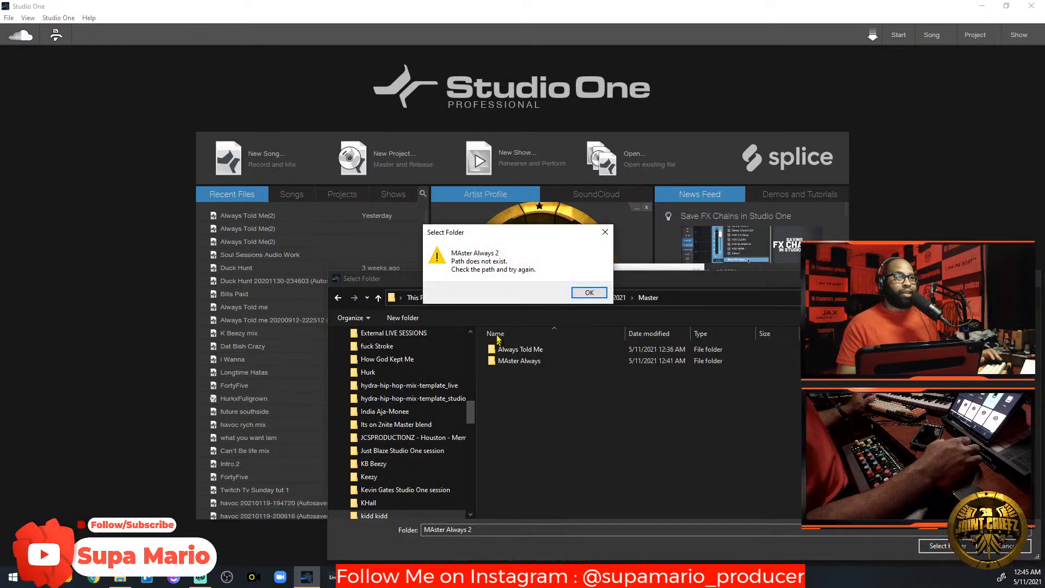
click(585, 295)
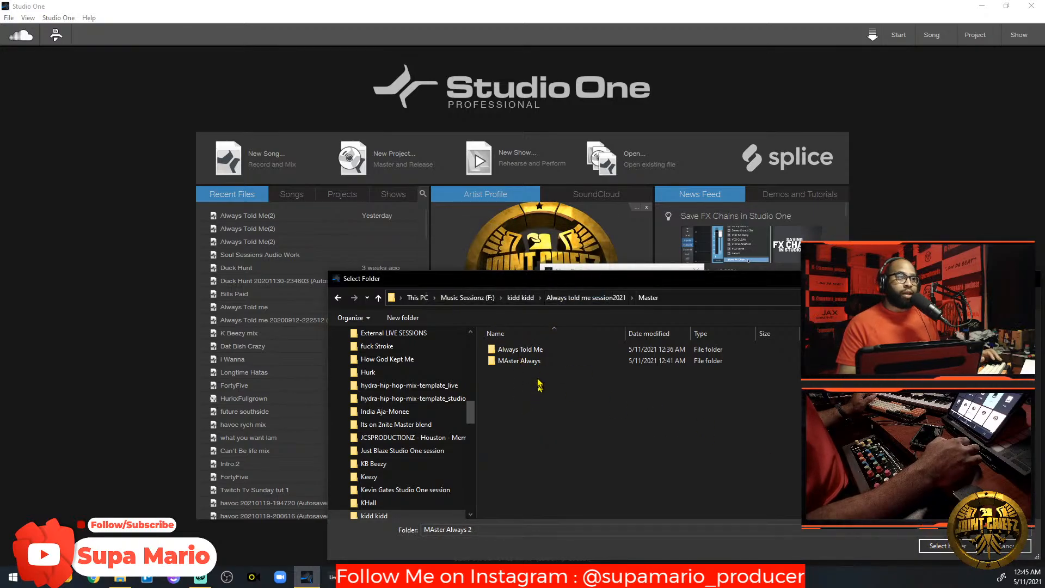
Create a folder named Master Always 2 inside the Master folder and select it as the project location.
right_click(533, 391)
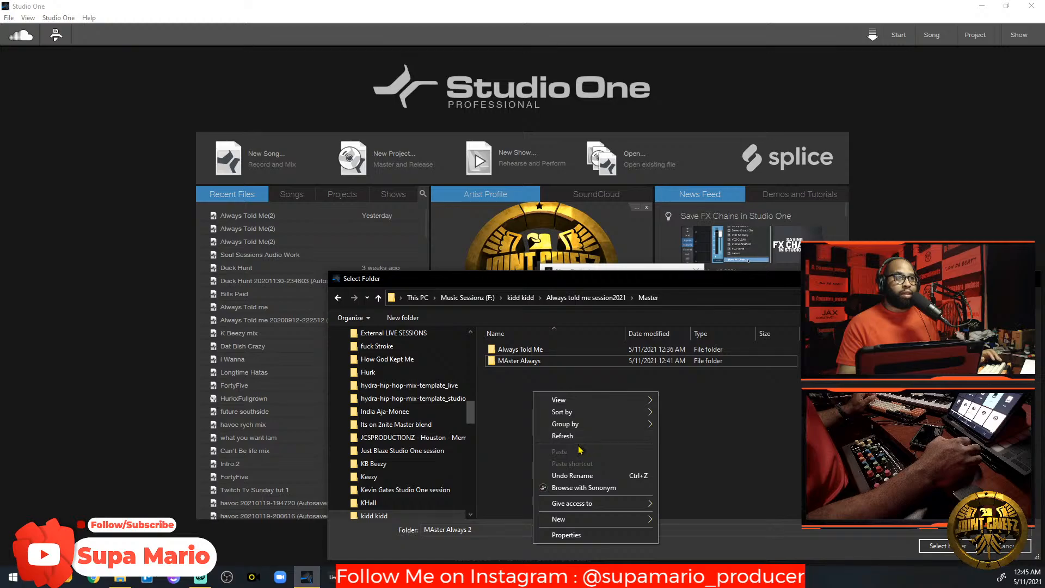
mouse_move(597, 524)
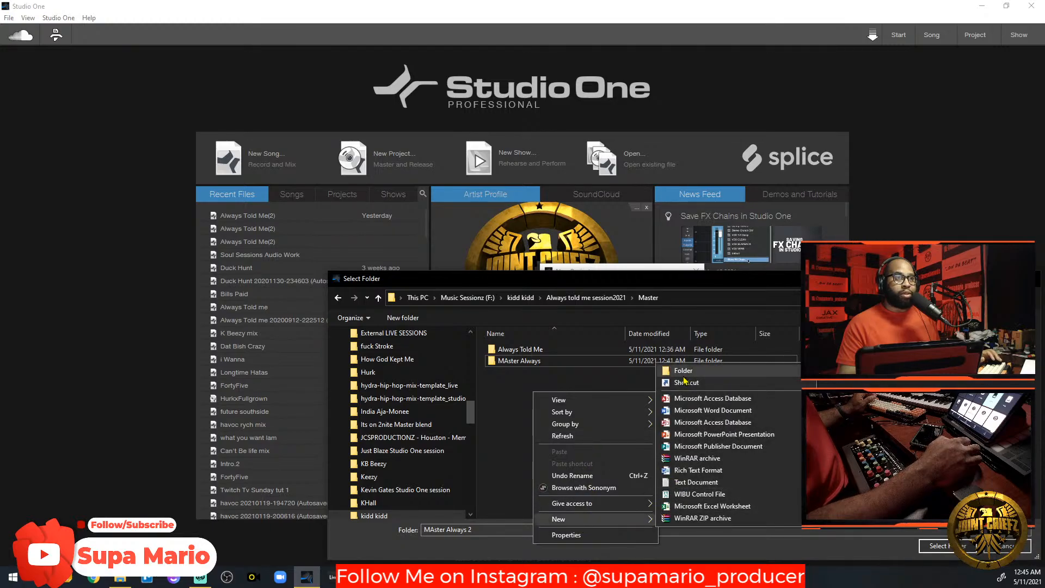
click(681, 373)
text(Master Al)
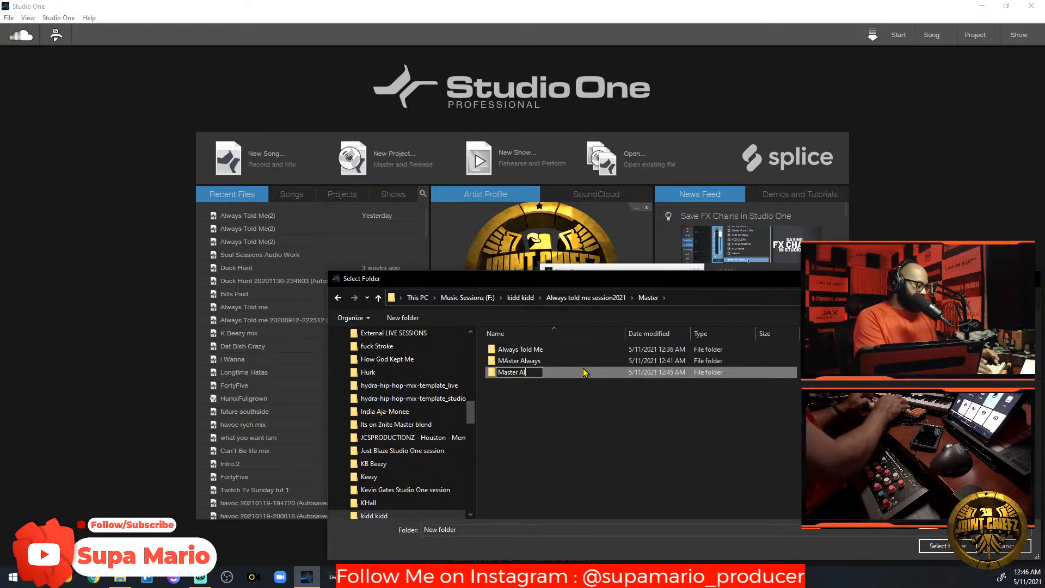
text(ways 2)
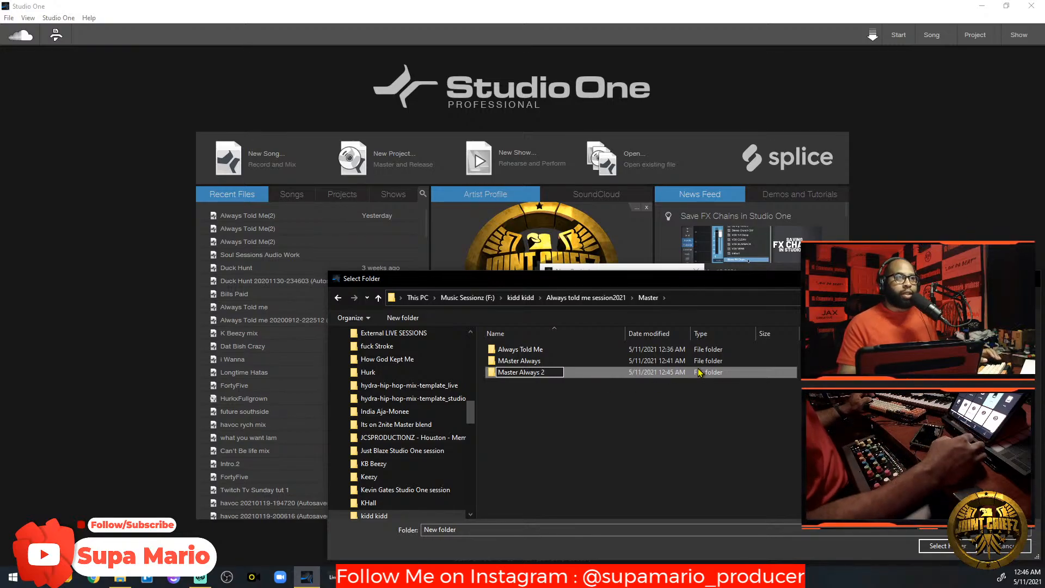
click(728, 419)
click(662, 373)
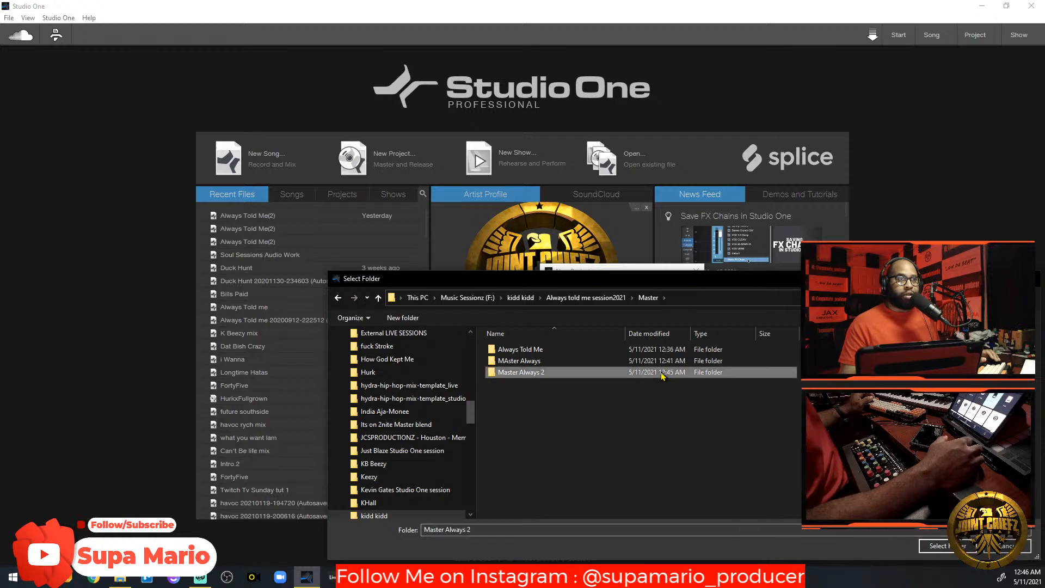
click(941, 546)
Set the new project's sample rate to 48.0 kHz and create the project.
click(651, 360)
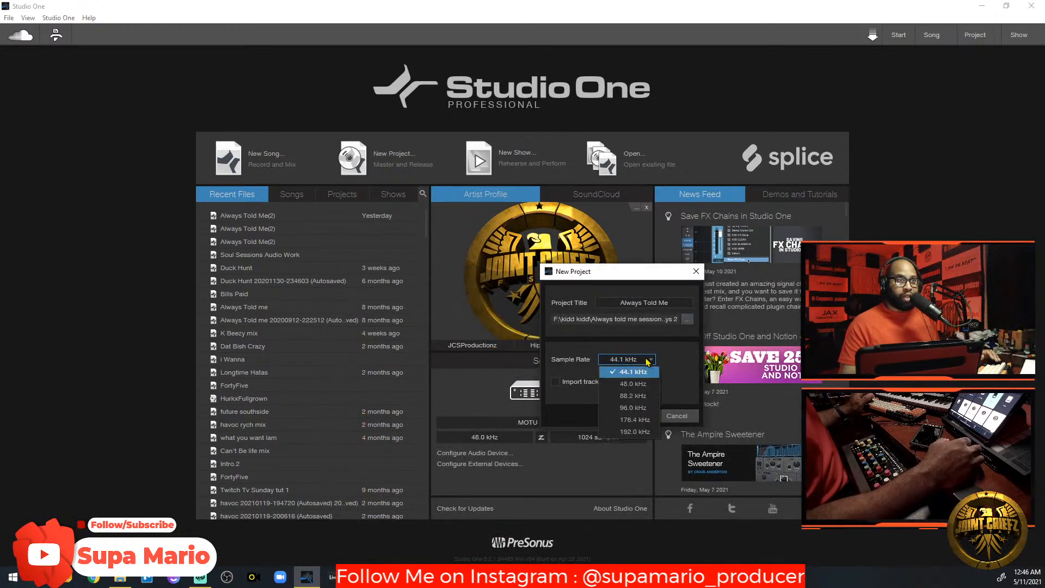
click(640, 388)
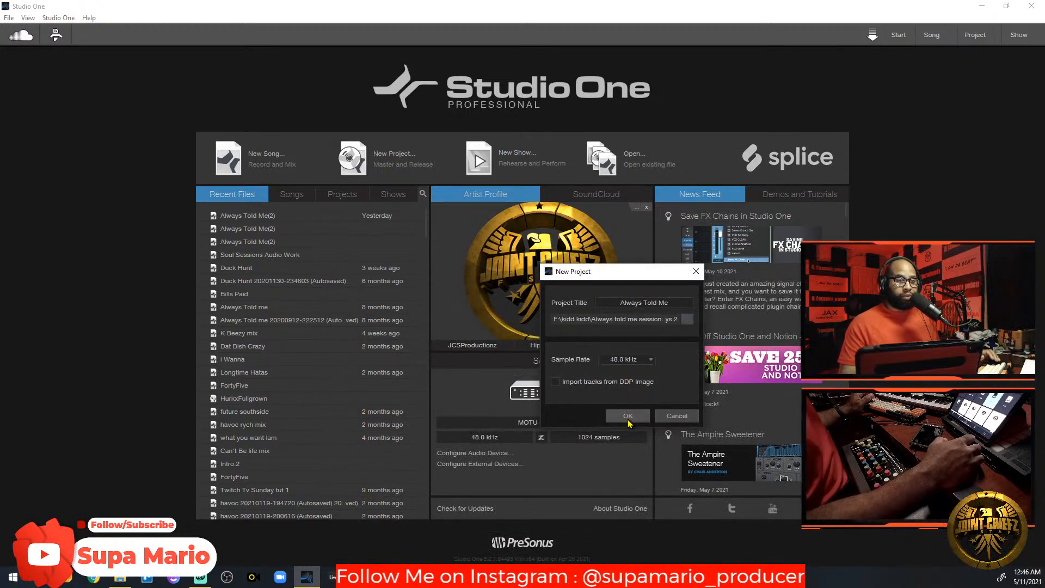
click(628, 416)
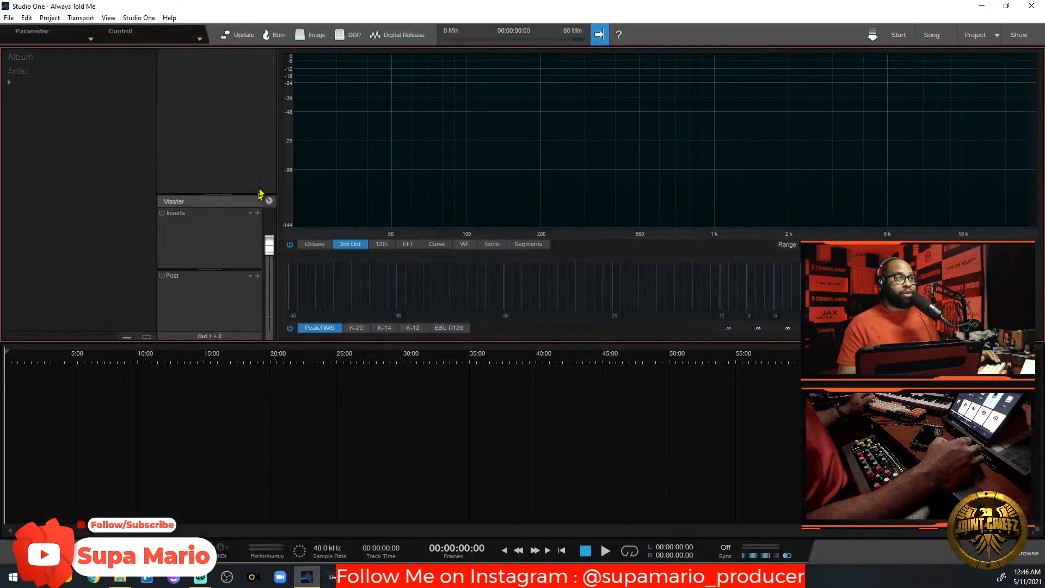
Import the Always Told Me mixdown from the Mixdown folder of Always Told Me(2) into the project.
click(49, 18)
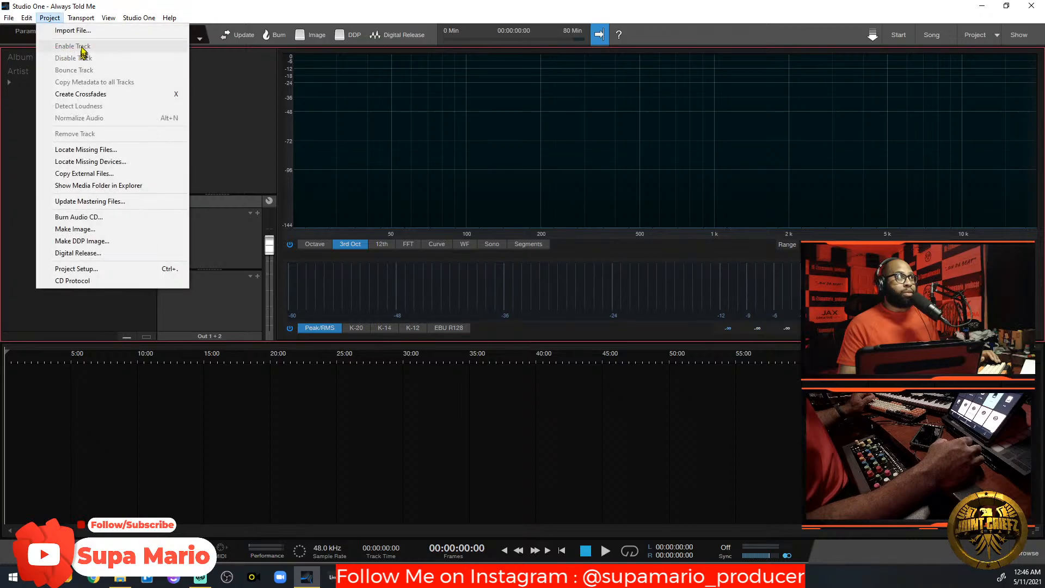
click(82, 31)
double_click(207, 105)
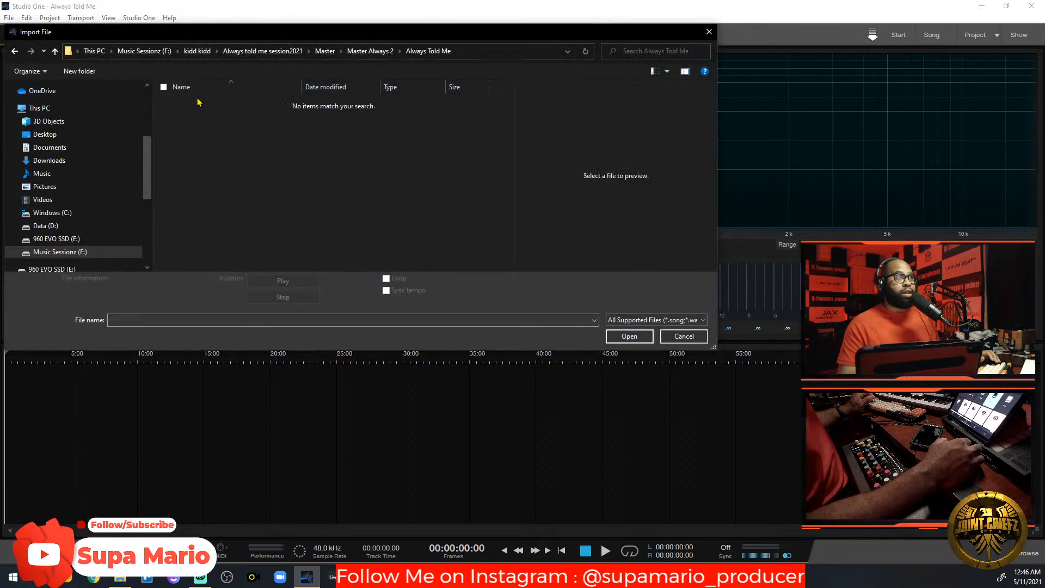
click(263, 50)
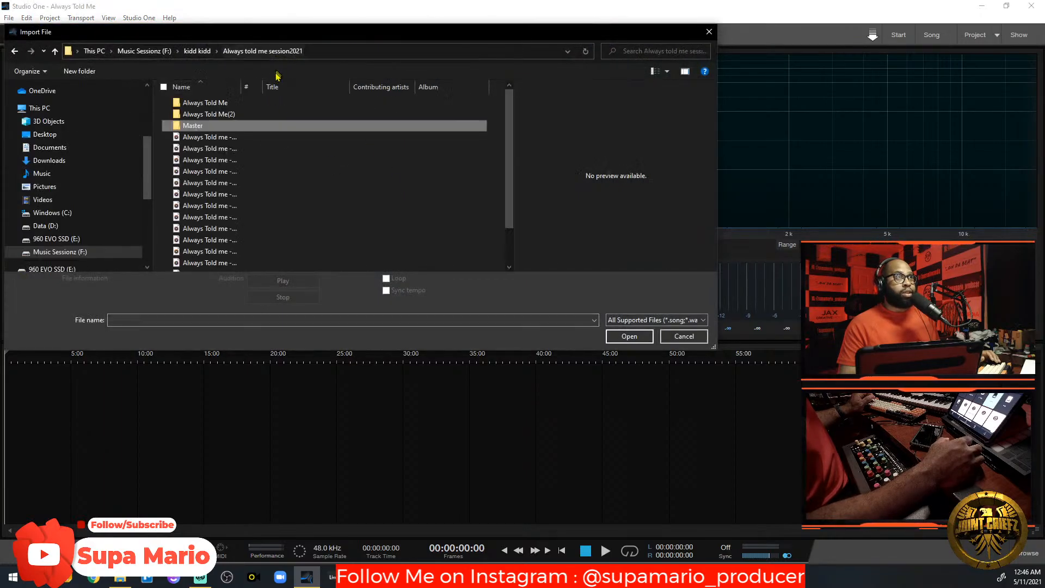
double_click(211, 116)
double_click(202, 137)
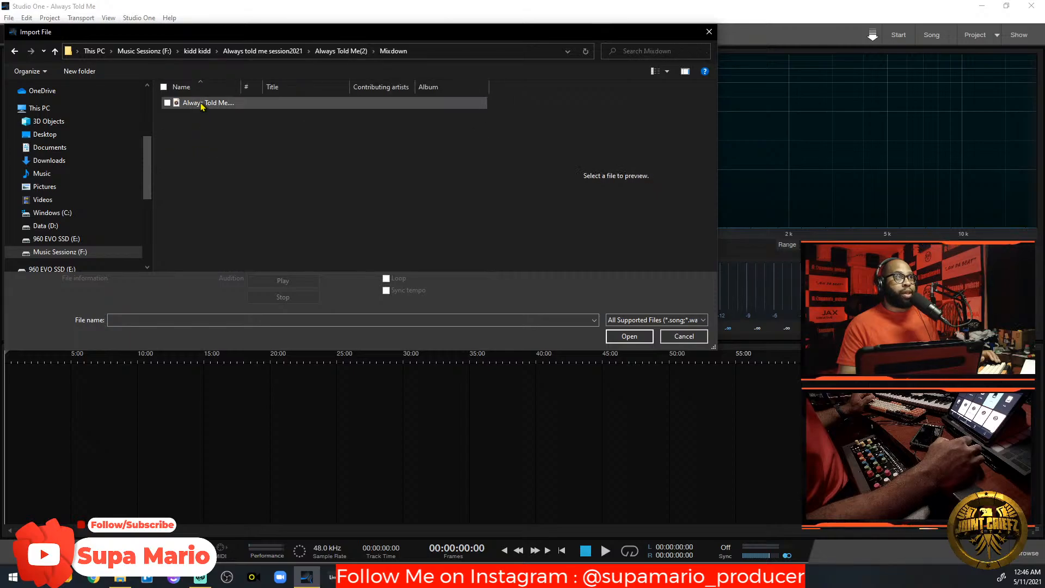
click(202, 104)
click(629, 344)
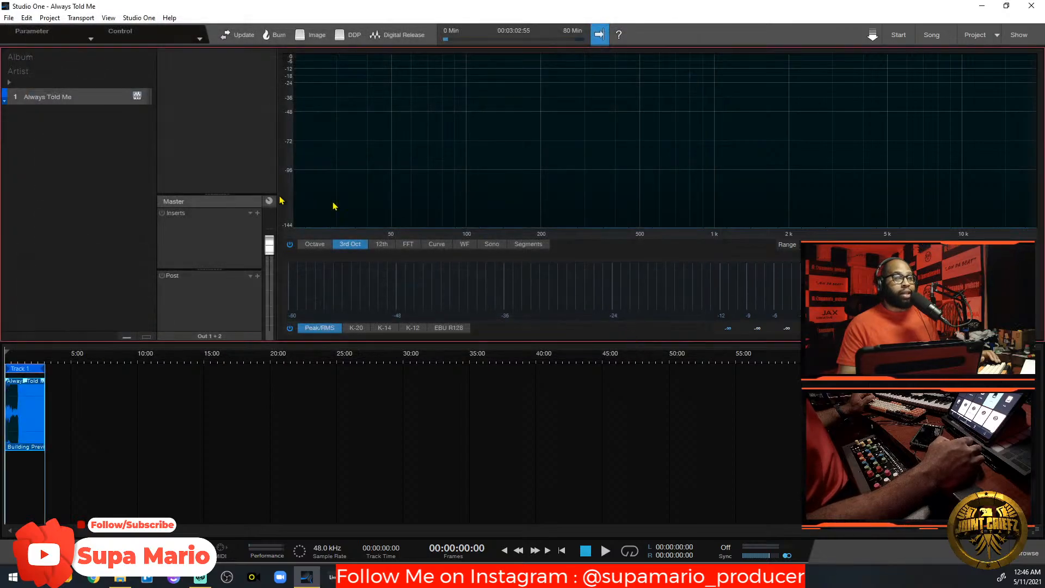
Find the Console 1 plug-in by searching for console and add it to the Always Told Me track's inserts.
scroll(23, 362, up, 6)
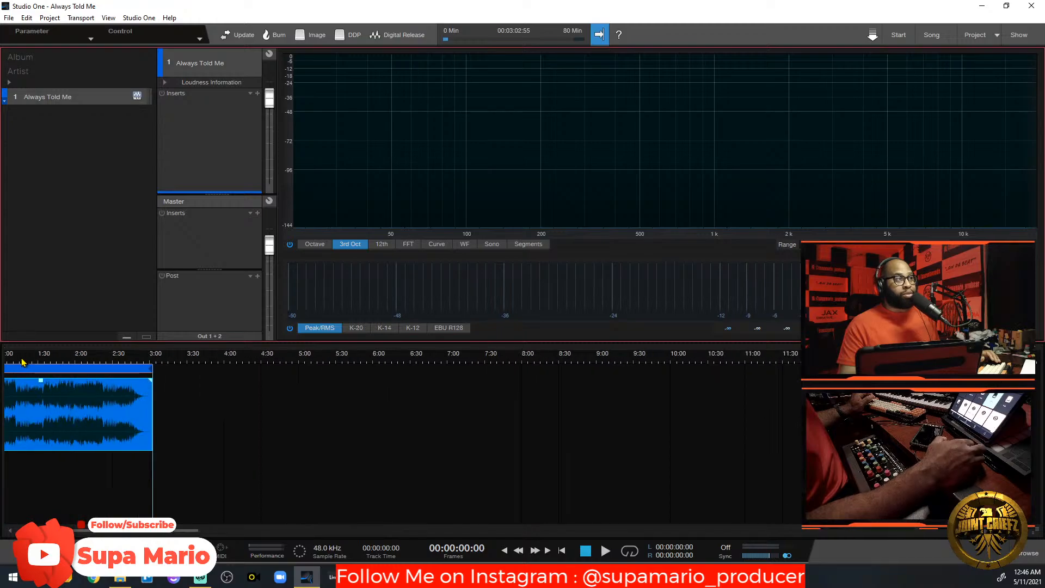
drag(986, 531, 993, 532)
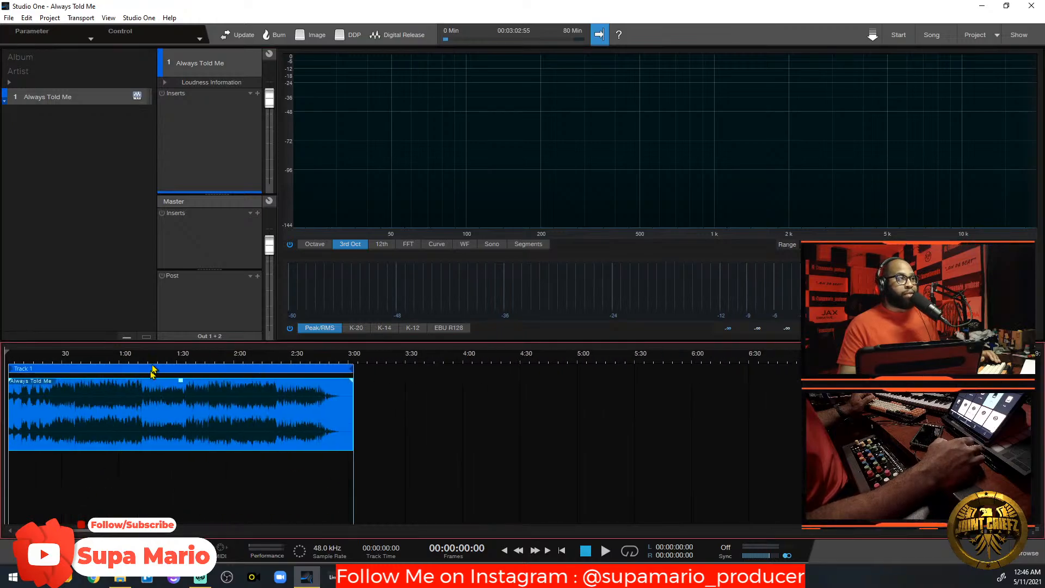
scroll(148, 366, up, 2)
drag(130, 531, 71, 531)
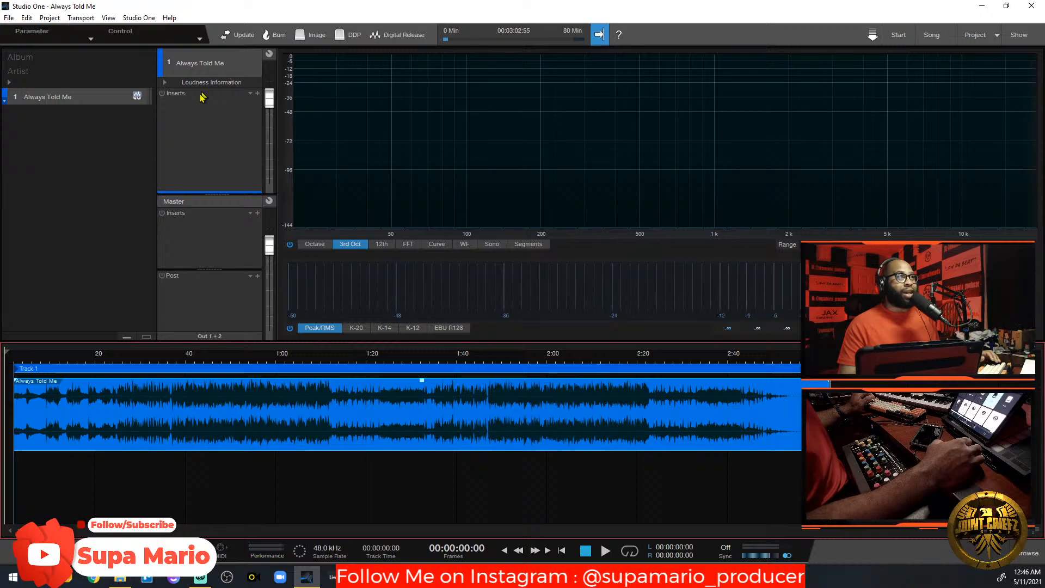
click(257, 93)
click(293, 147)
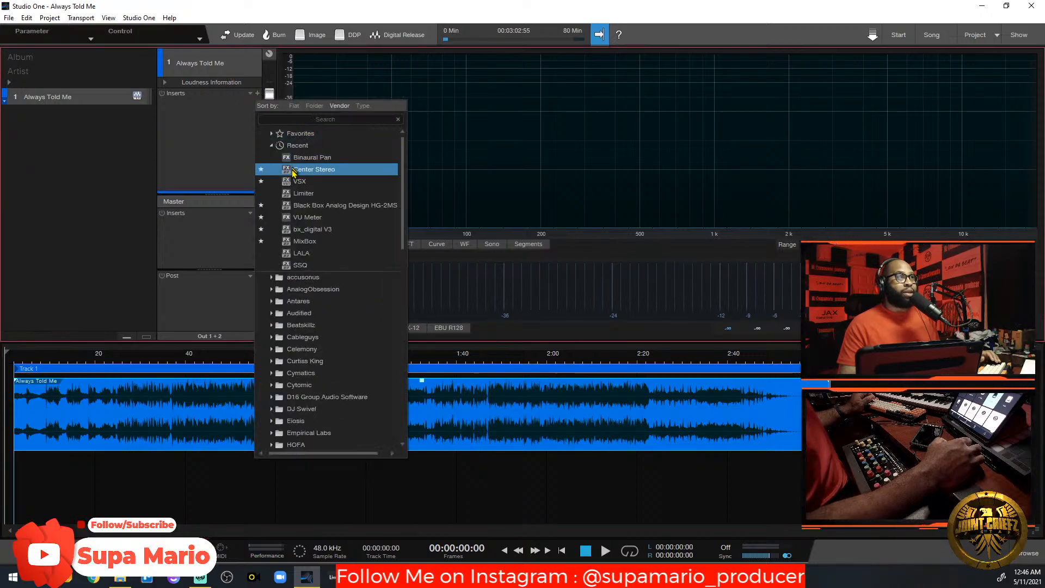
click(303, 119)
text(console)
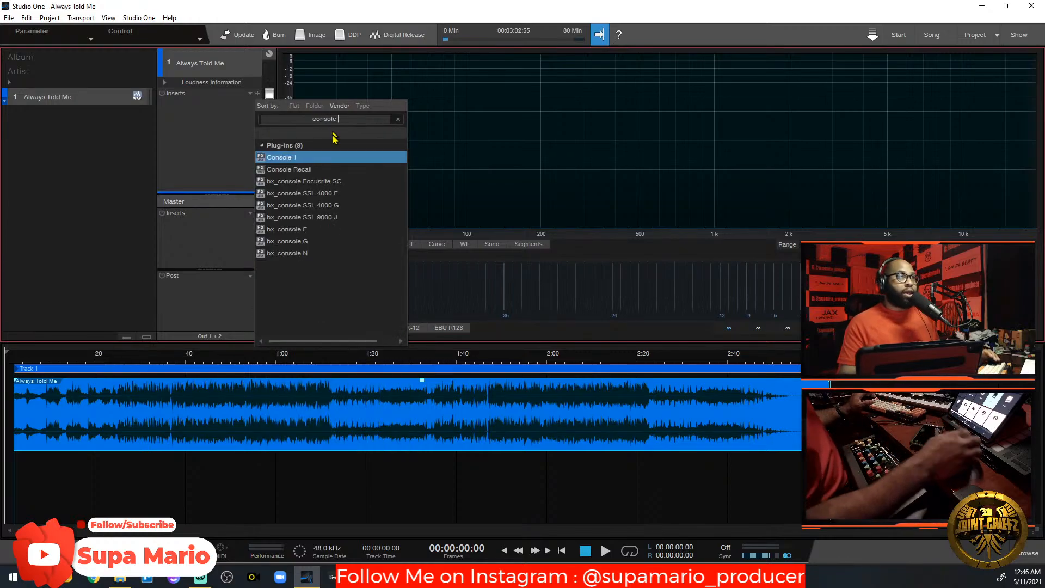
key(Return)
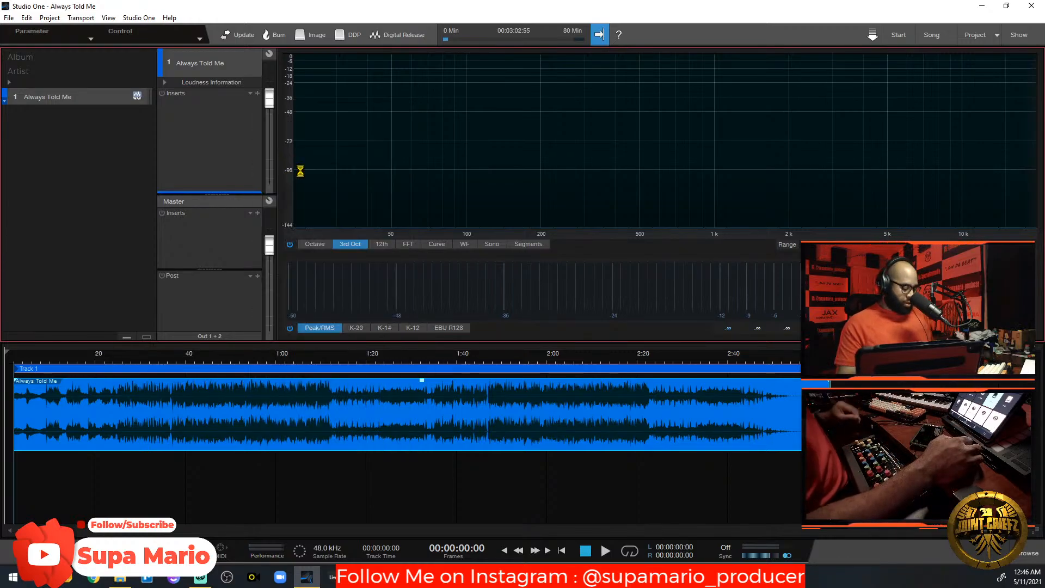
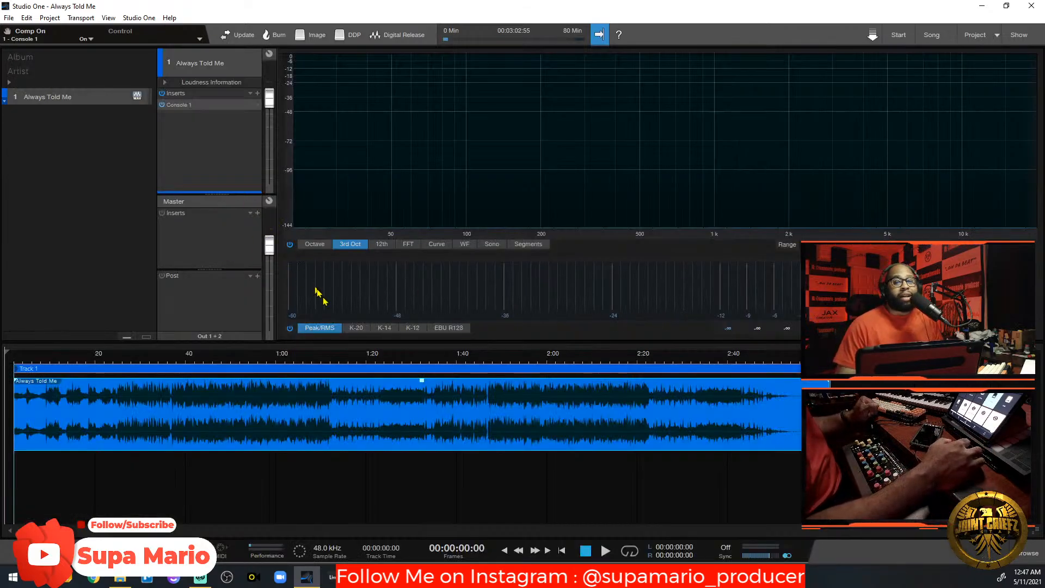
Add the ADPTR StreamLiner plug-in to the master's post effects and bypass it.
click(258, 276)
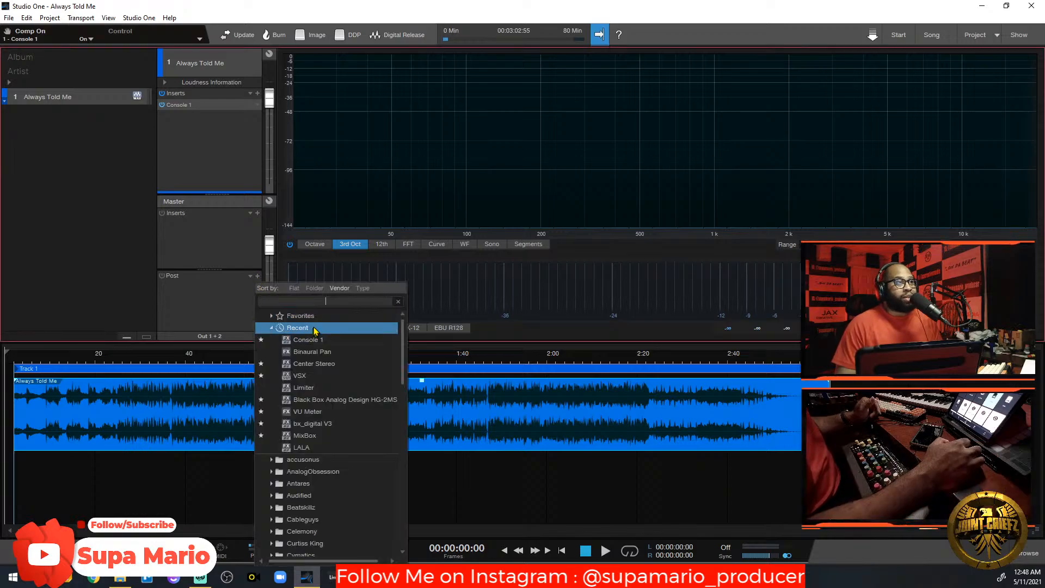
text(streamliner)
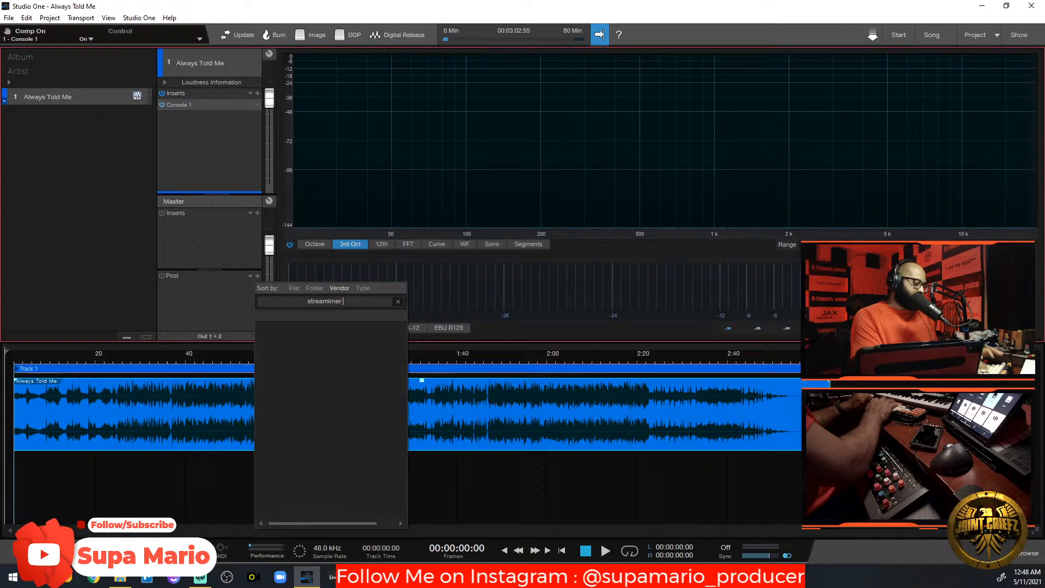
key(Return)
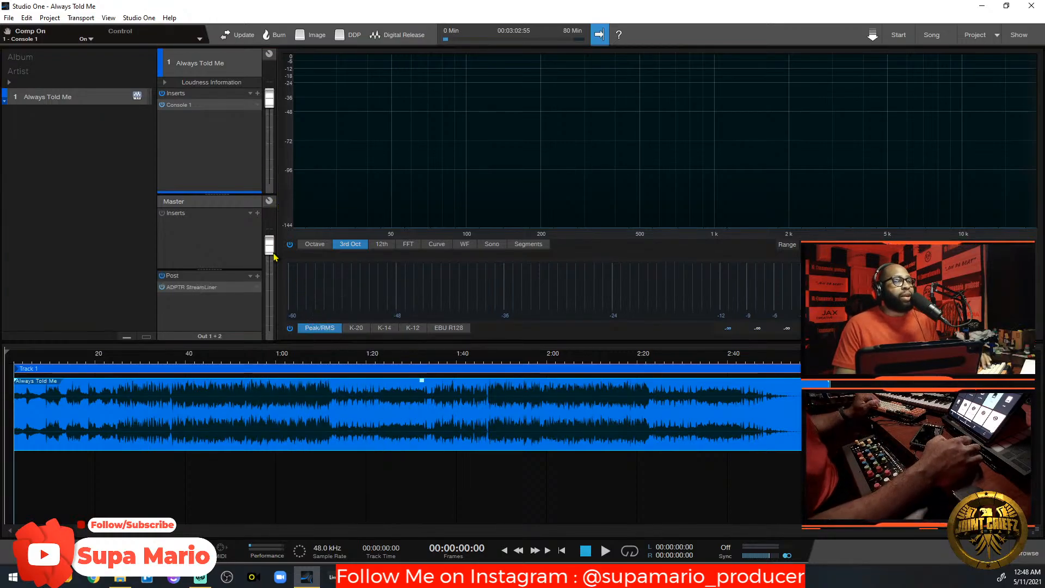
click(166, 287)
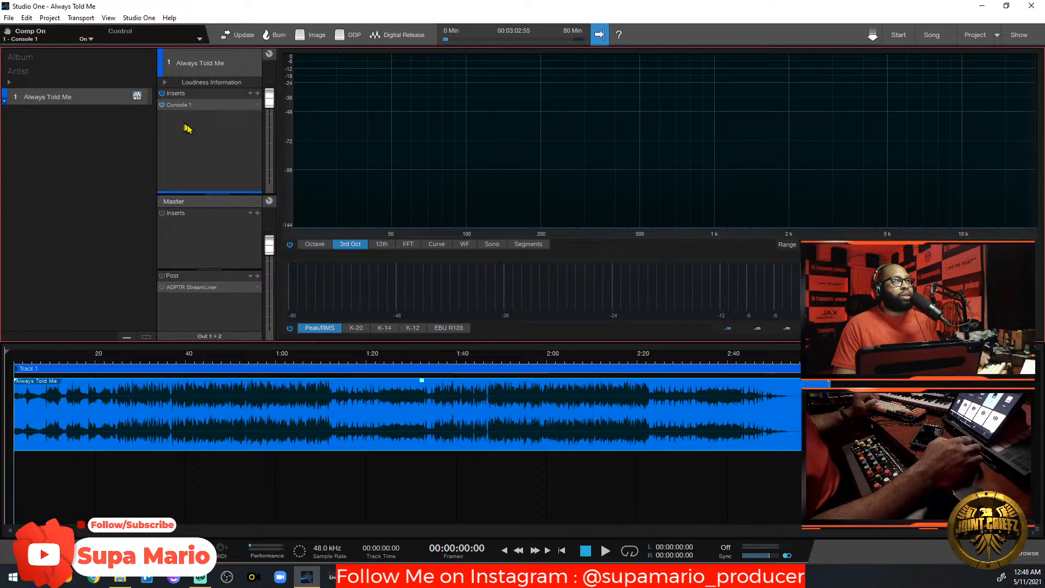
Add the Plugin Alliance bx_limiter True Peak to the Always Told Me track's inserts, after Console 1.
click(258, 94)
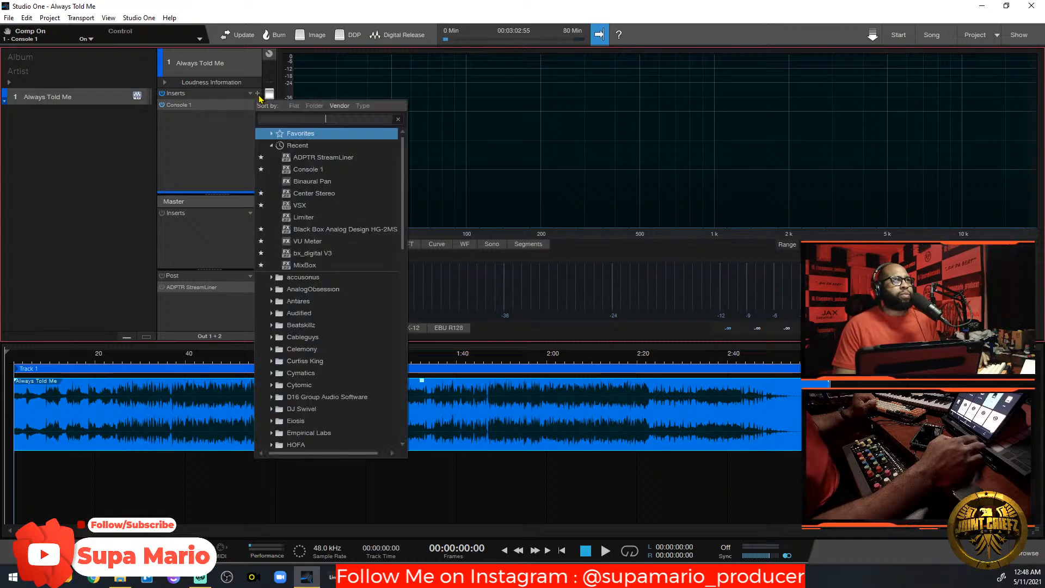
scroll(353, 229, down, 10)
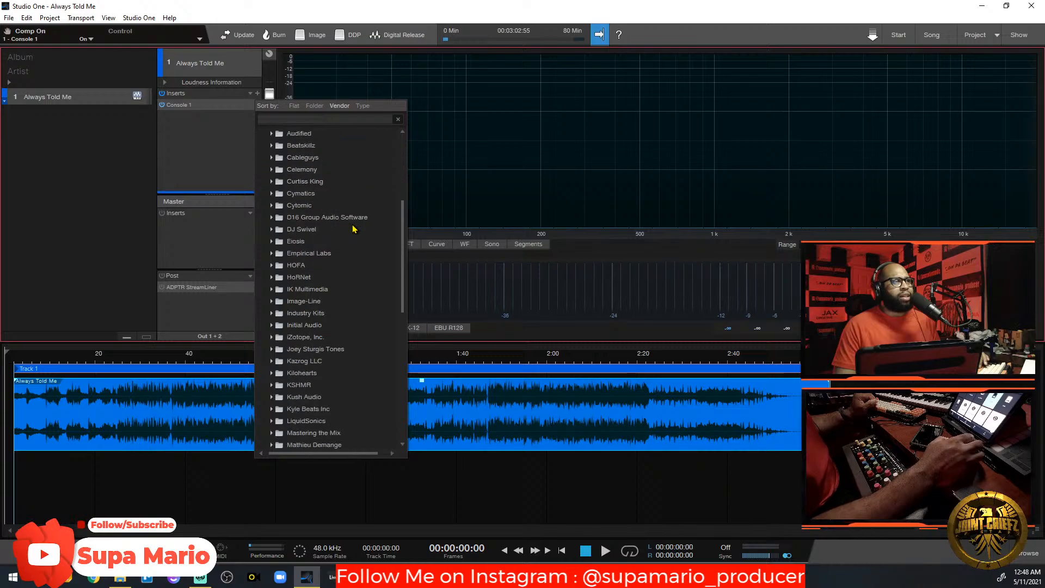
scroll(355, 228, down, 10)
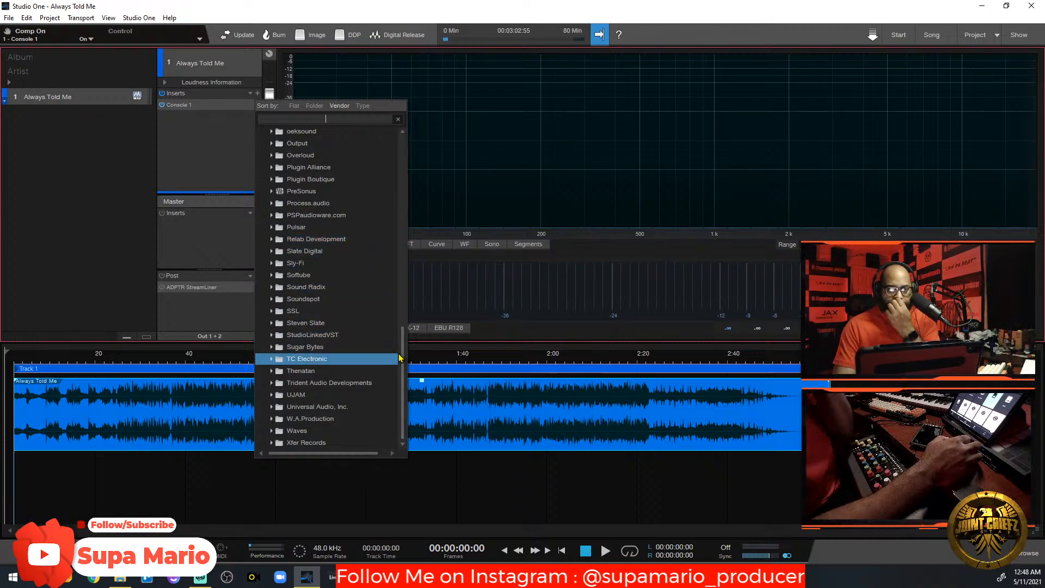
click(288, 323)
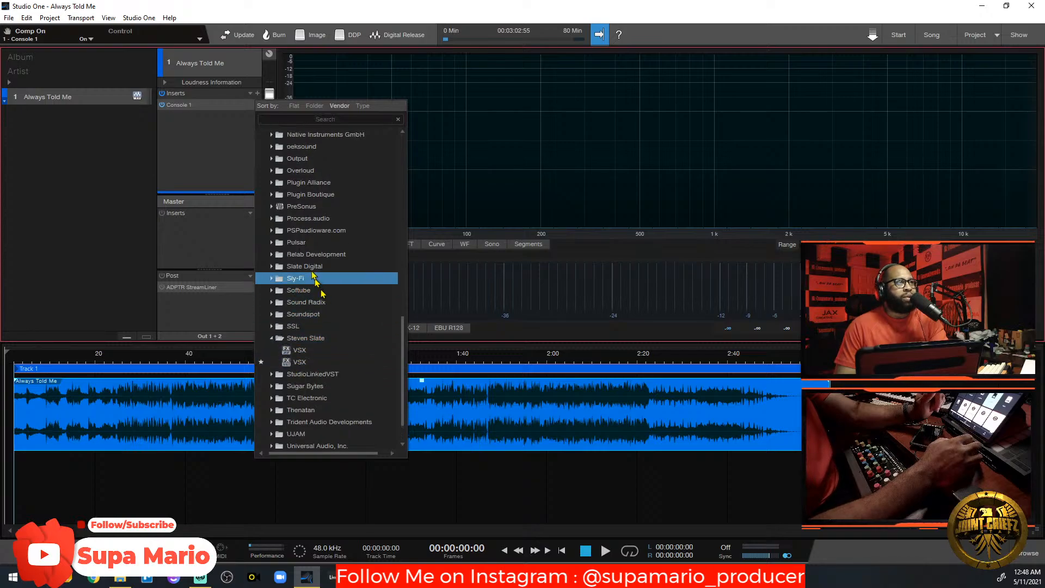
click(308, 171)
scroll(298, 207, down, 7)
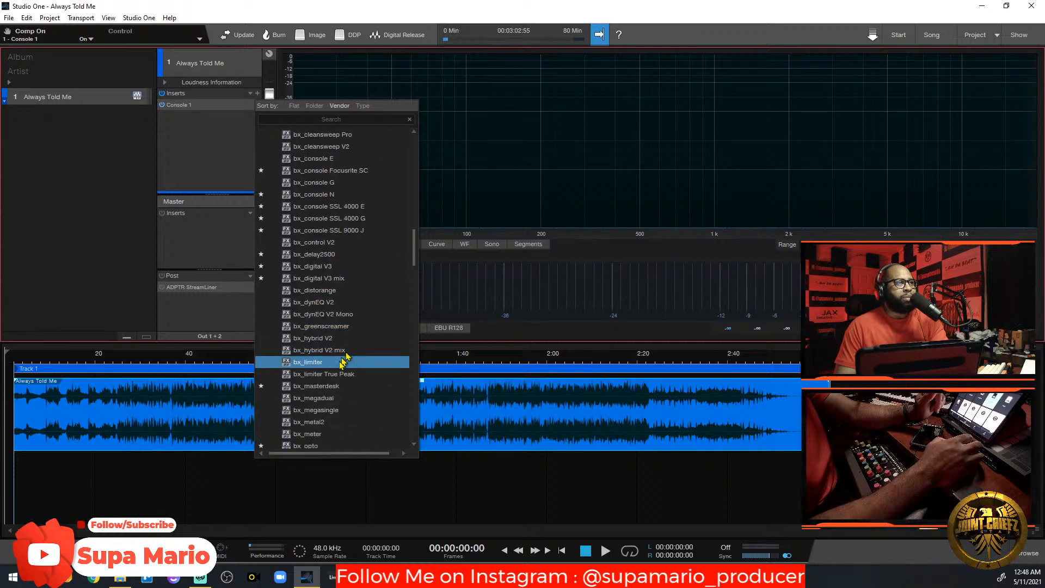
click(327, 374)
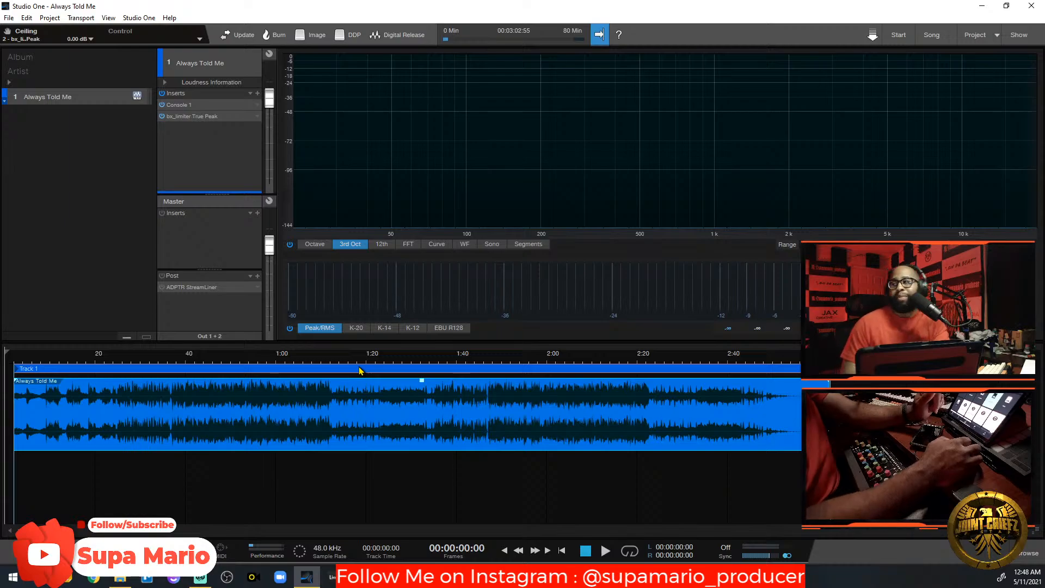
key(alt+Tab)
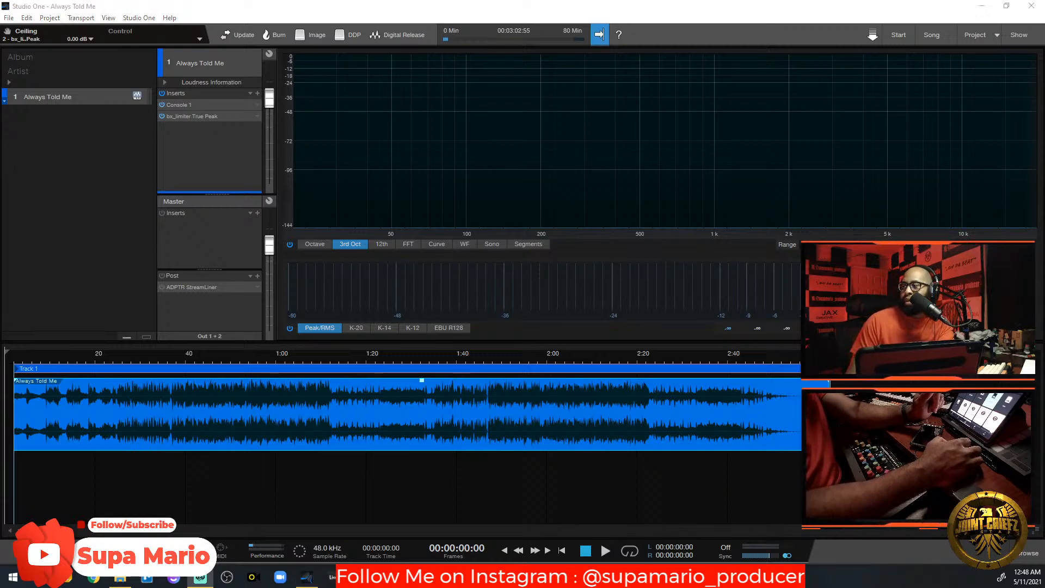
click(196, 125)
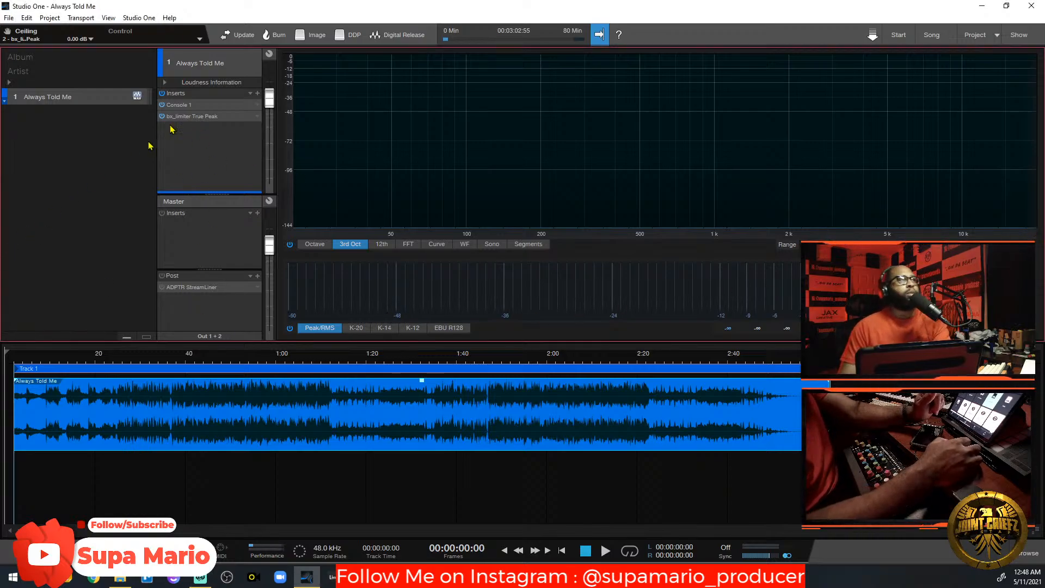
click(198, 117)
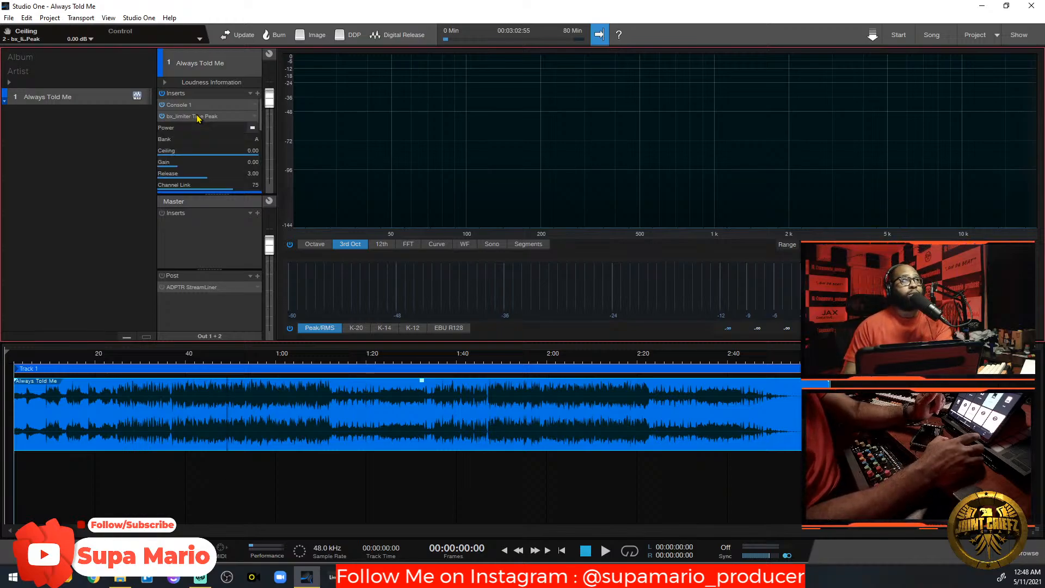
click(197, 117)
right_click(198, 118)
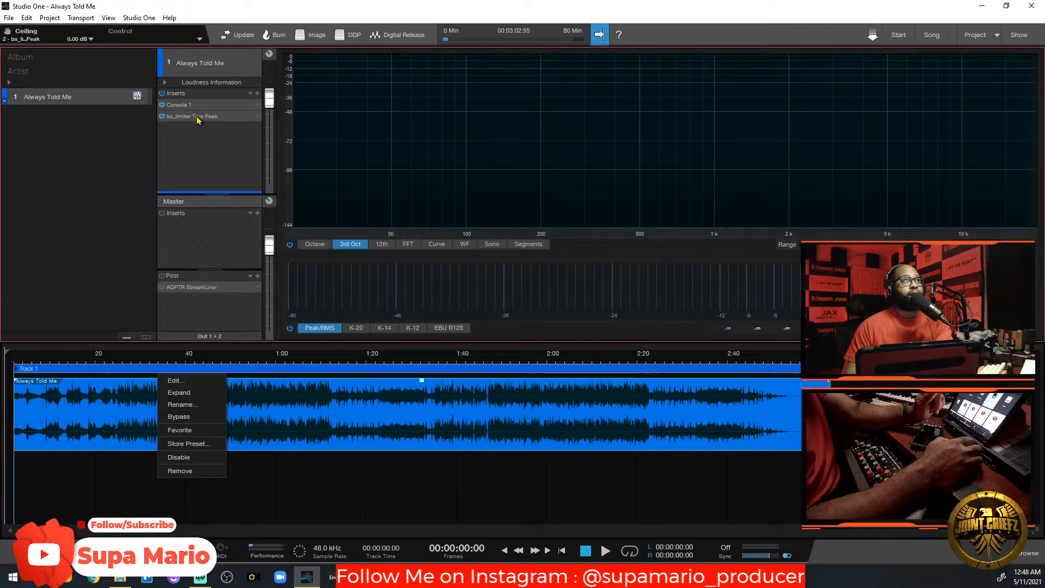
click(178, 392)
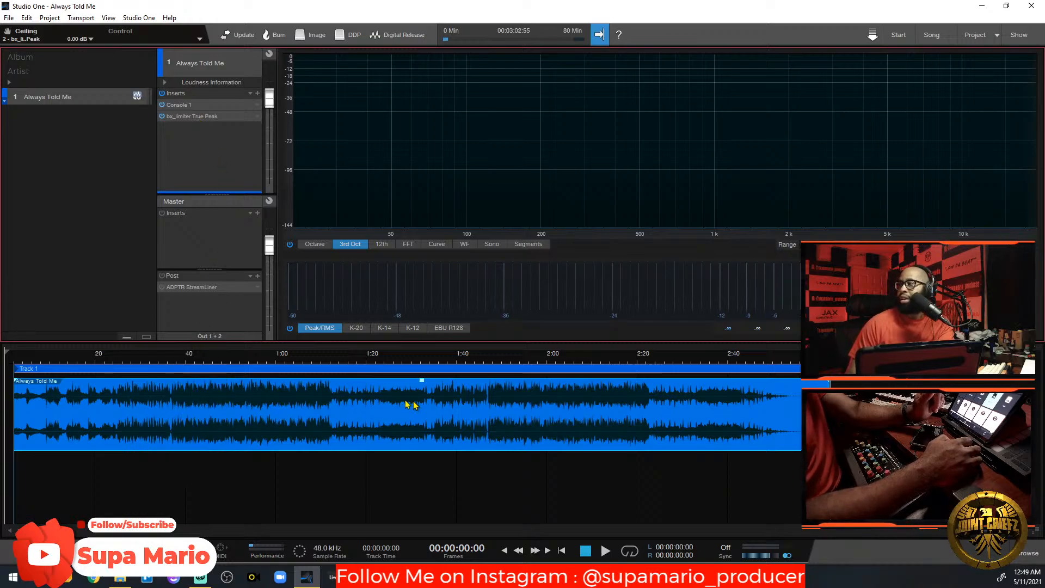
click(220, 116)
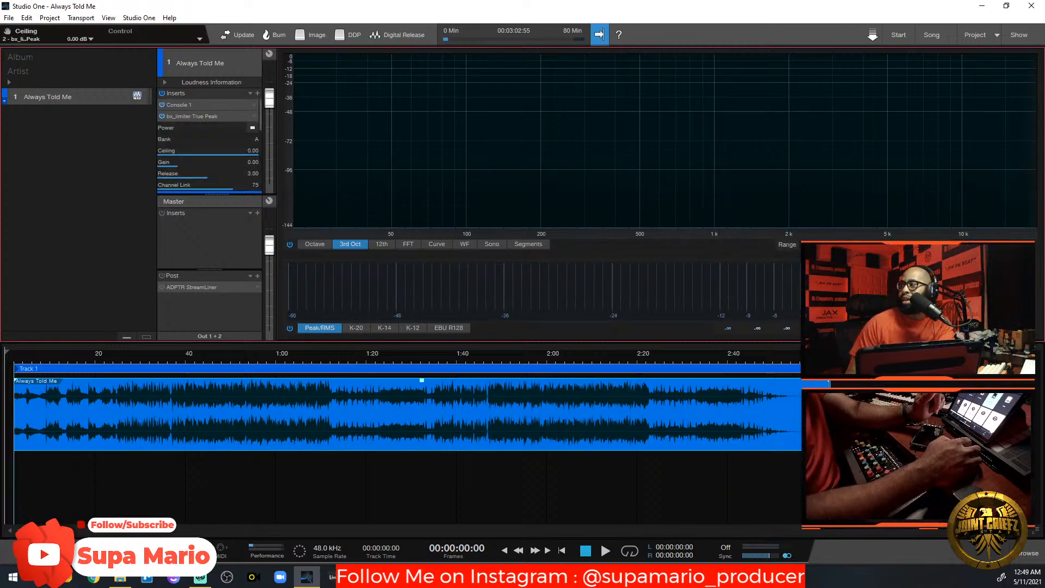
drag(1044, 128, 652, 35)
click(739, 31)
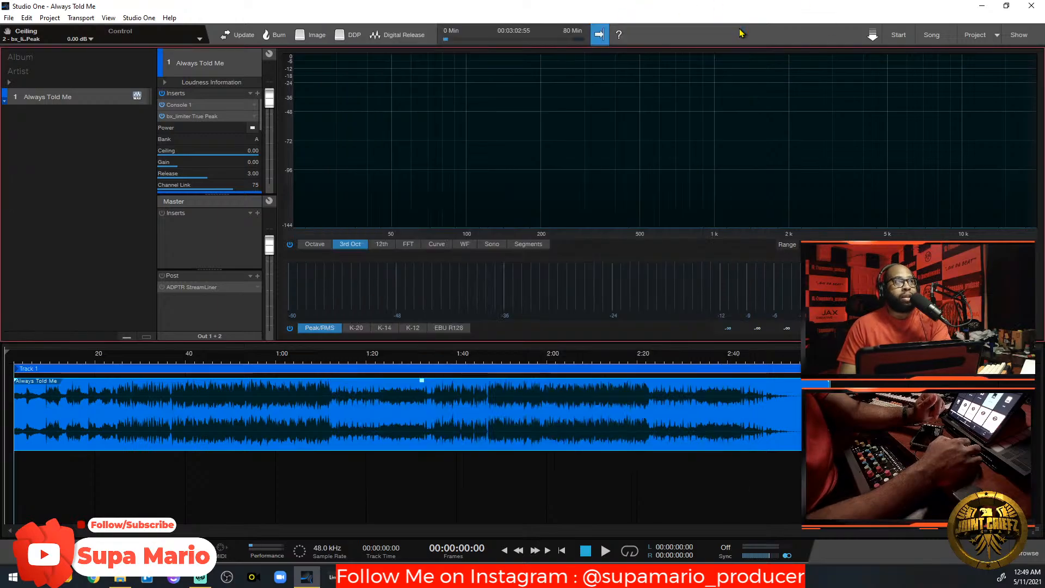
click(254, 116)
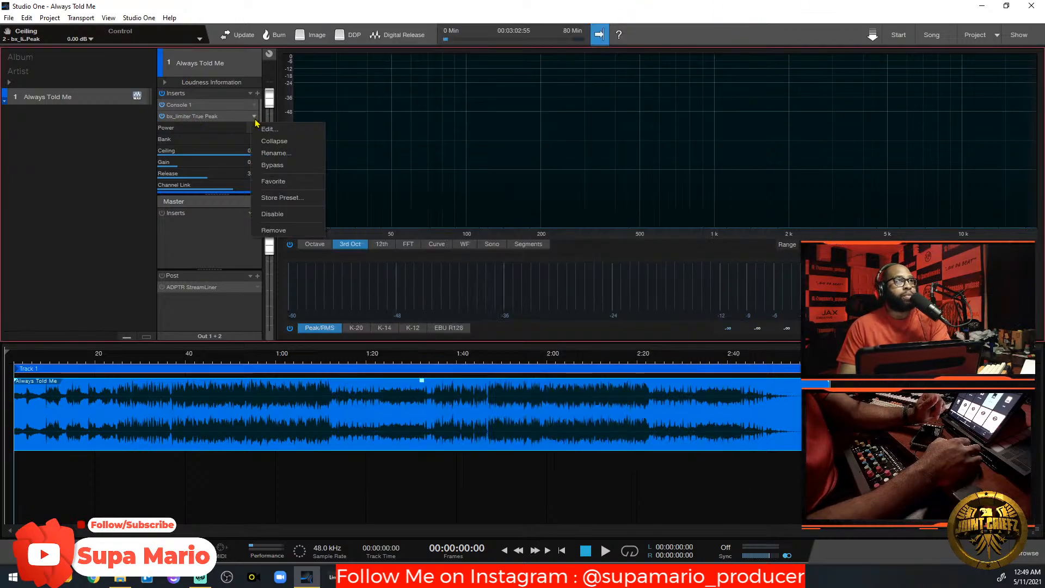
click(270, 145)
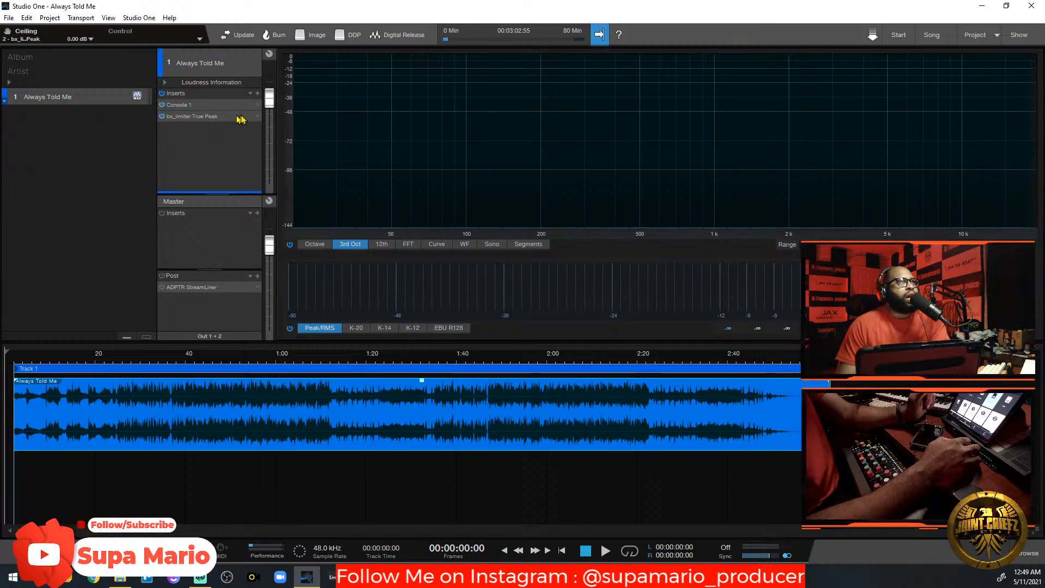
Find the Harmonics Analog Saturation Processor by searching for satu and add it to the track's inserts between Console 1 and the bx_limiter.
click(257, 94)
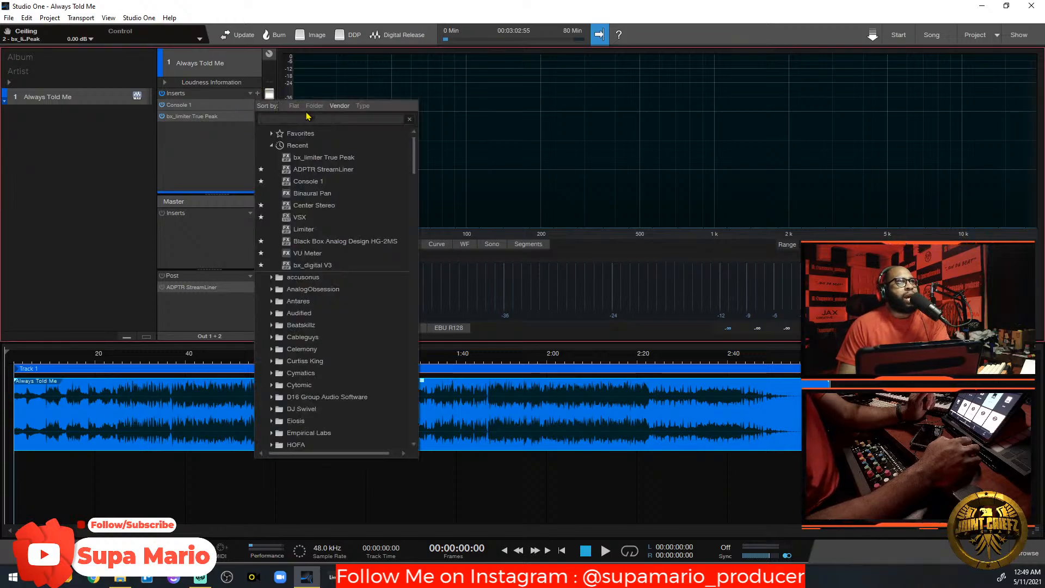
text(satu)
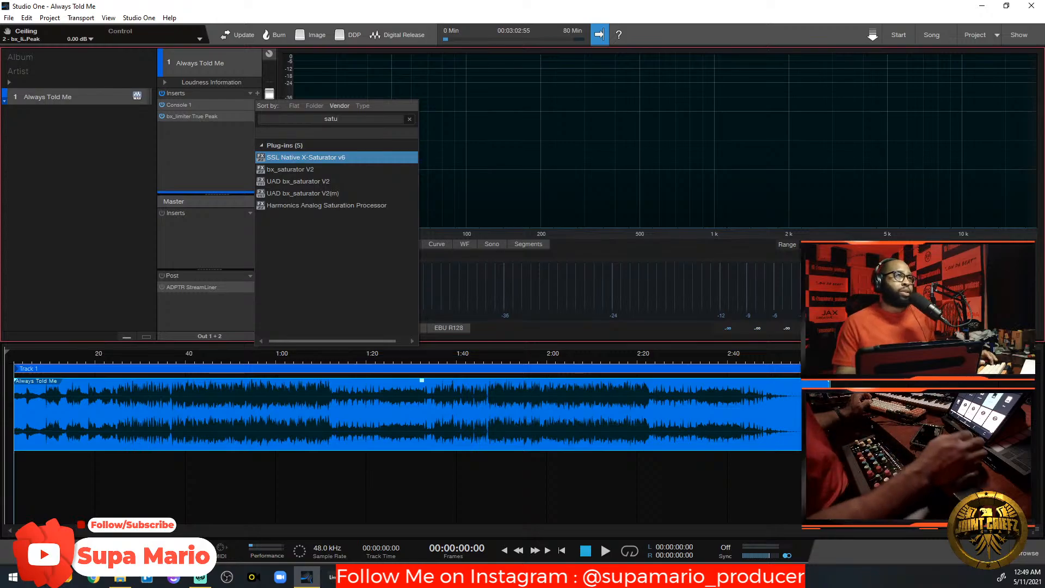
double_click(338, 206)
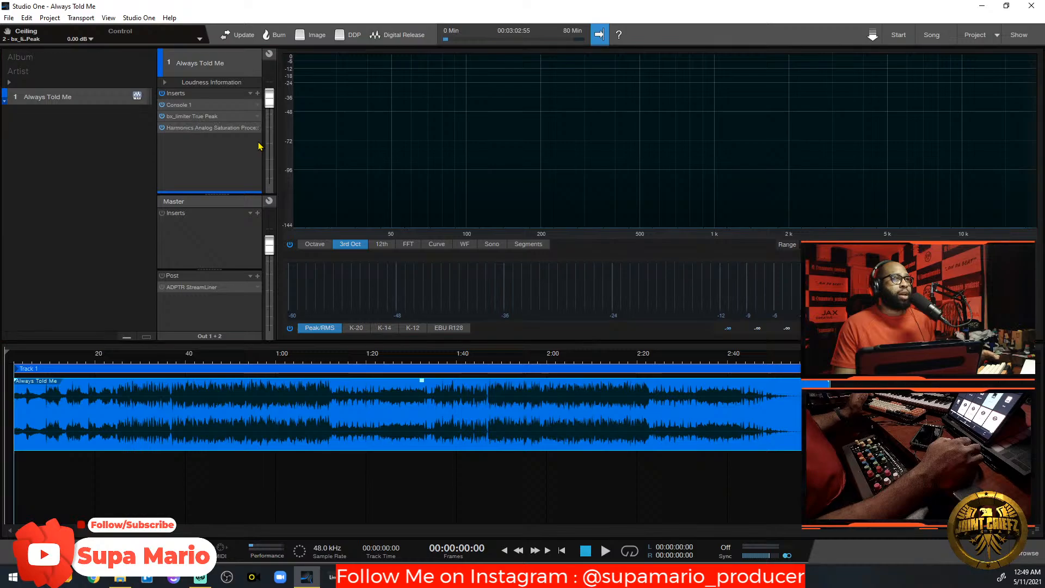
drag(238, 125, 240, 116)
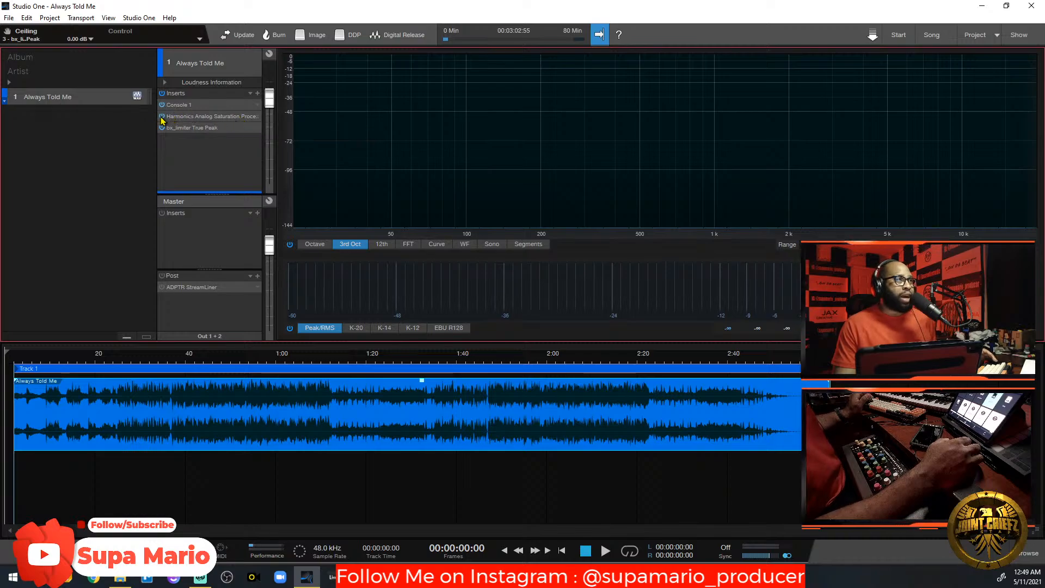
Find bx_digital V3 by searching for bx_digi, add it to the track's inserts and move it to first place, ahead of Console 1.
click(258, 93)
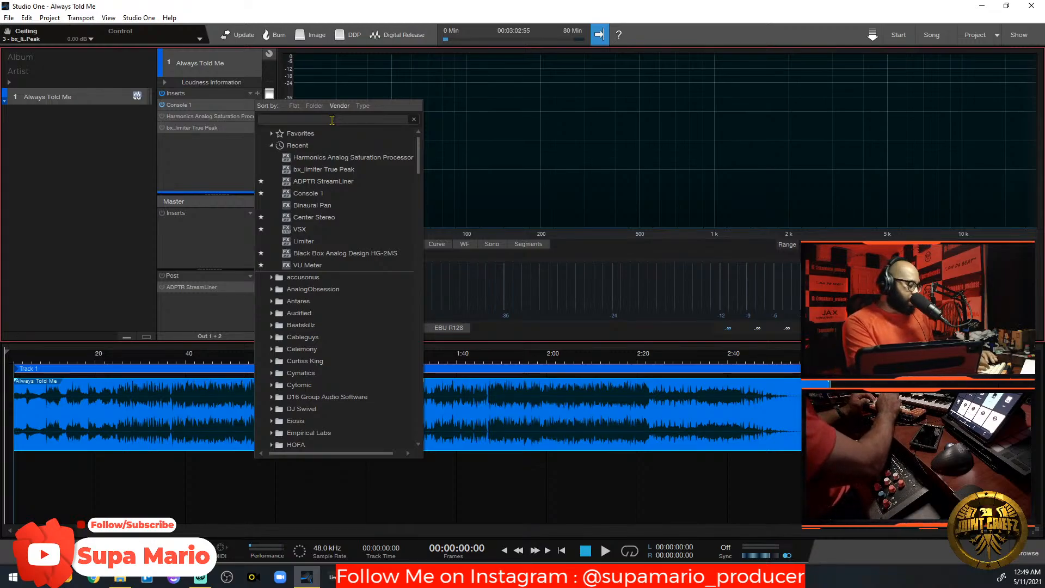
text(bx)
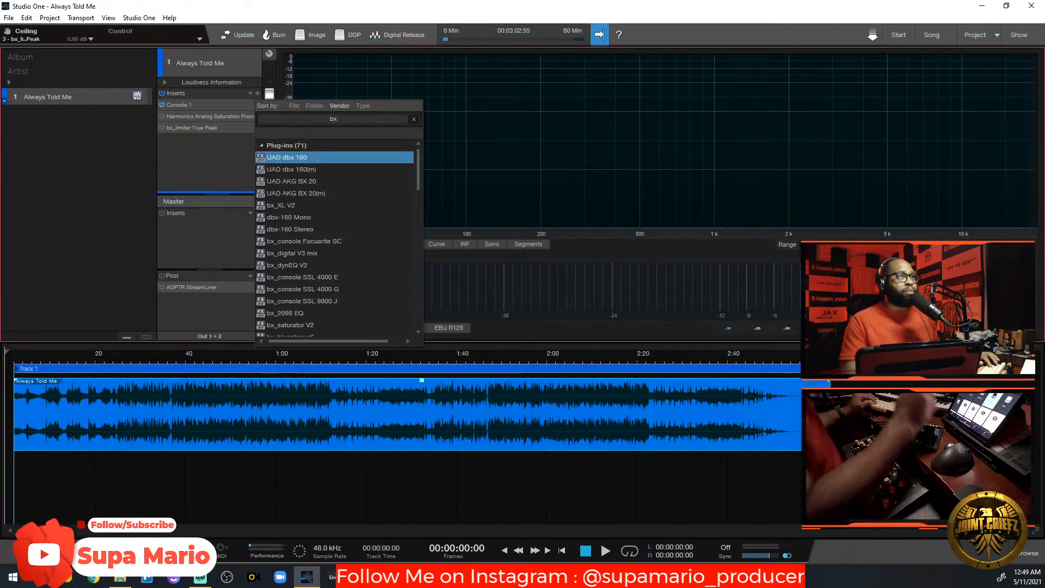
text( di)
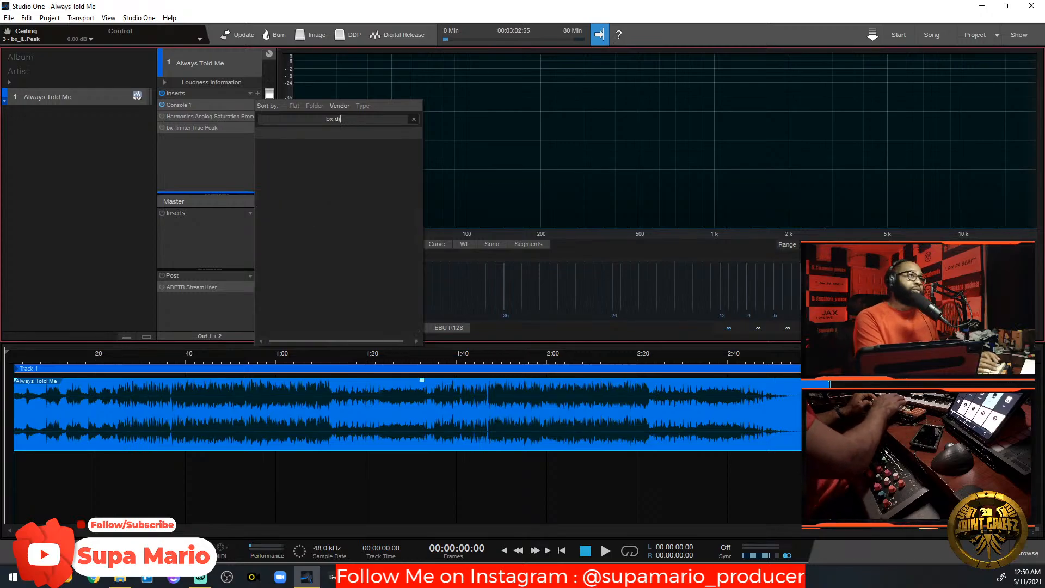
key(BackSpace)
key(BackSpace)
key(BackSpace)
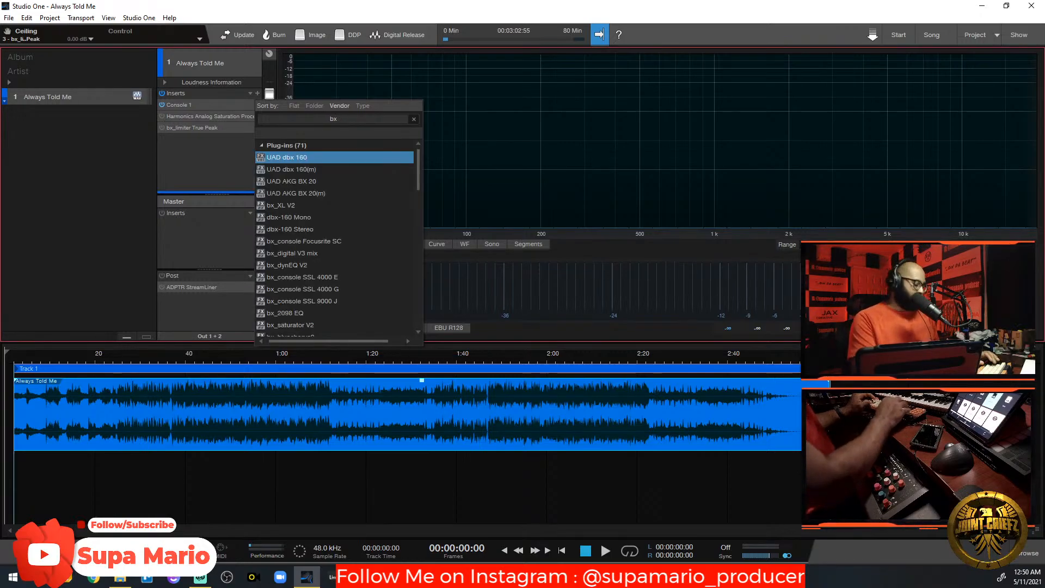
text(_digi)
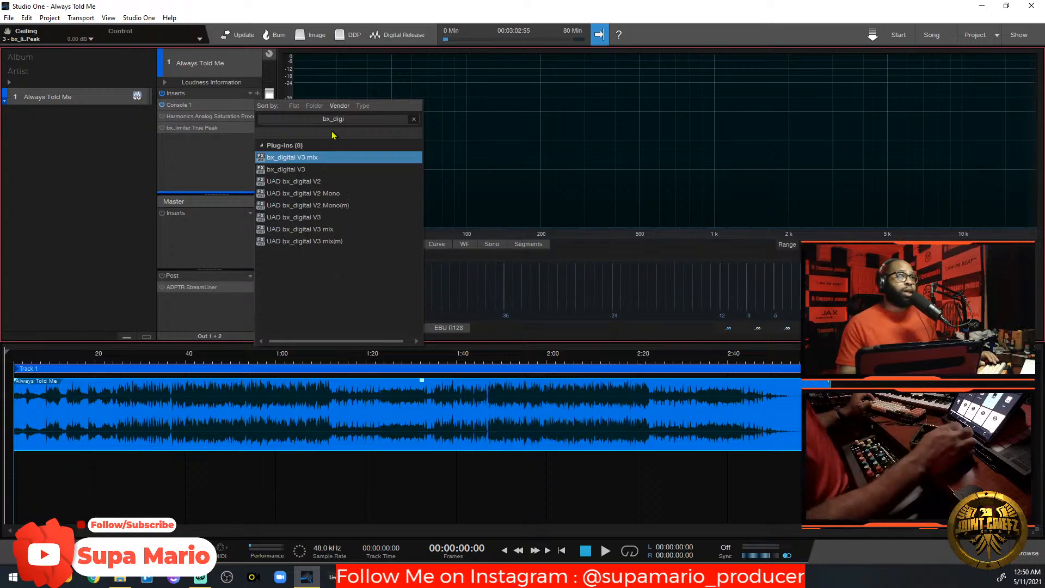
double_click(292, 169)
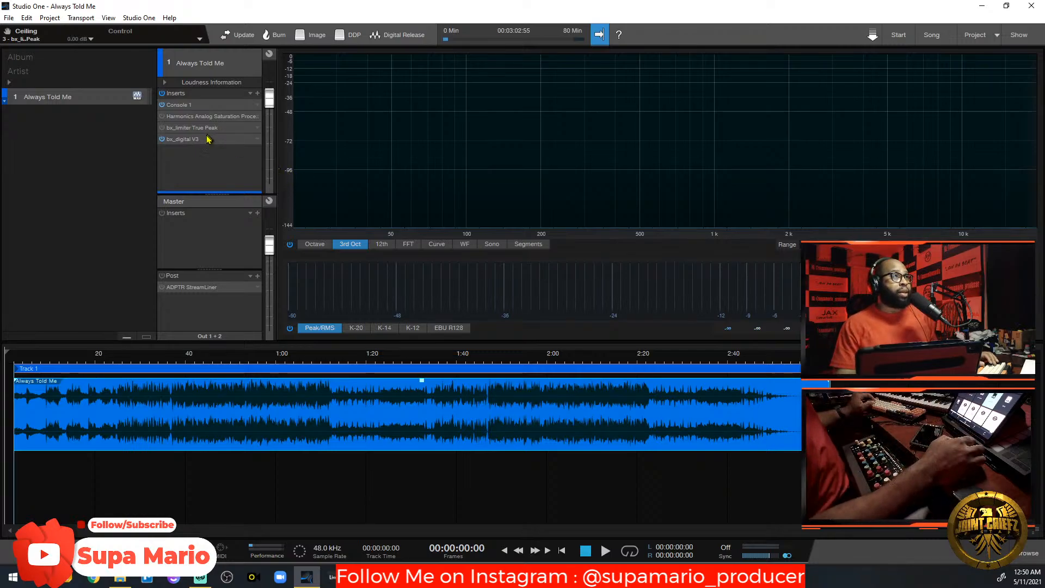
drag(212, 140, 203, 106)
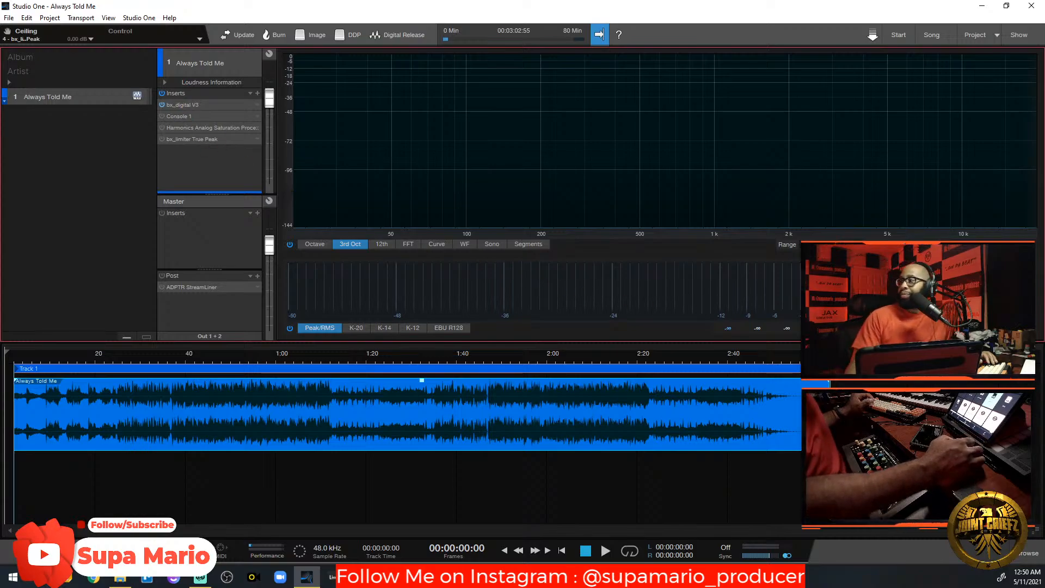
Open the bx_digital V3 editor and play the song looped from about 00:00:53 to 00:01:34.
double_click(204, 108)
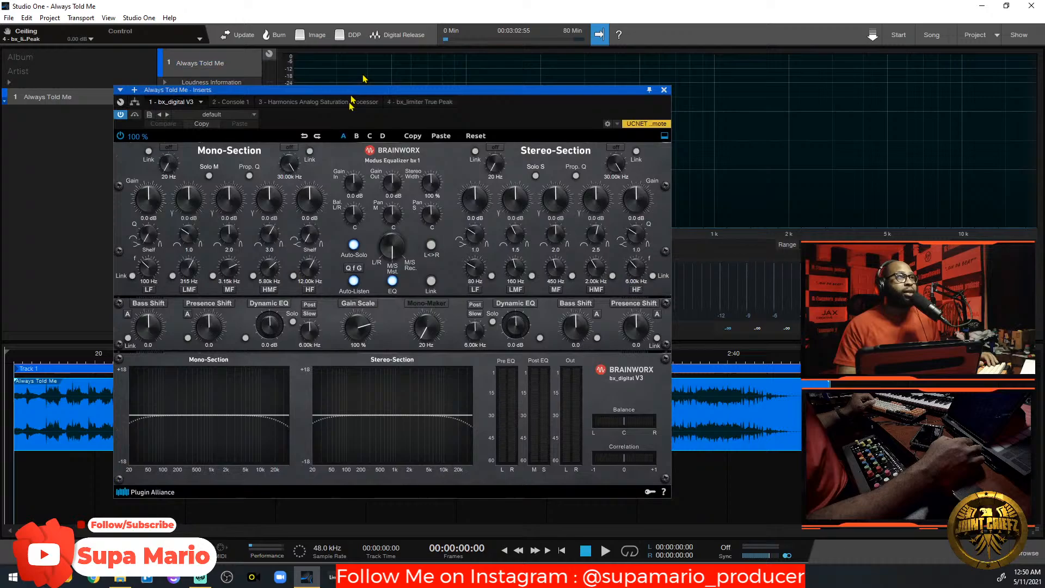
drag(351, 94, 515, 102)
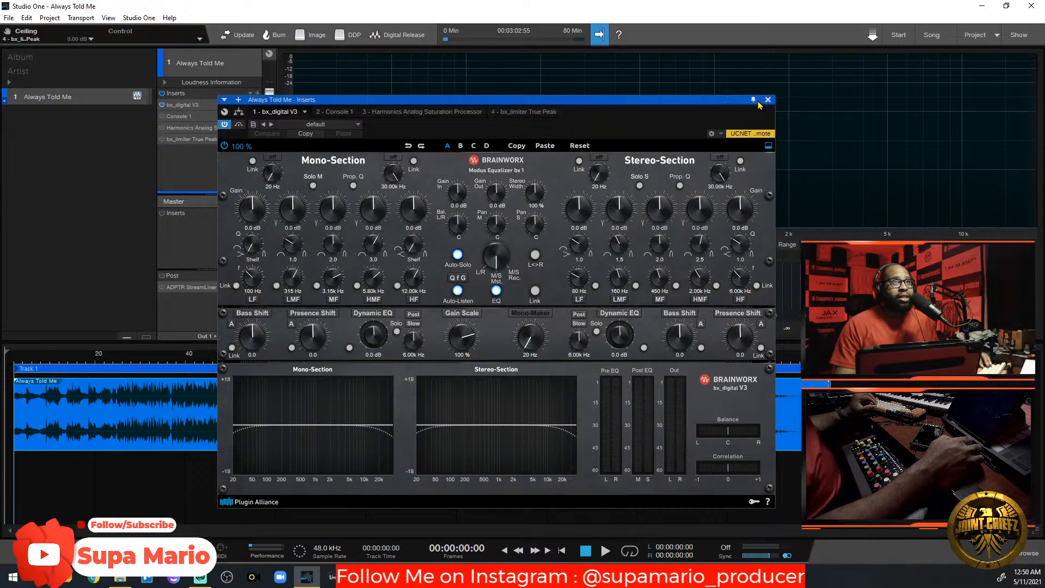
drag(723, 103, 950, 85)
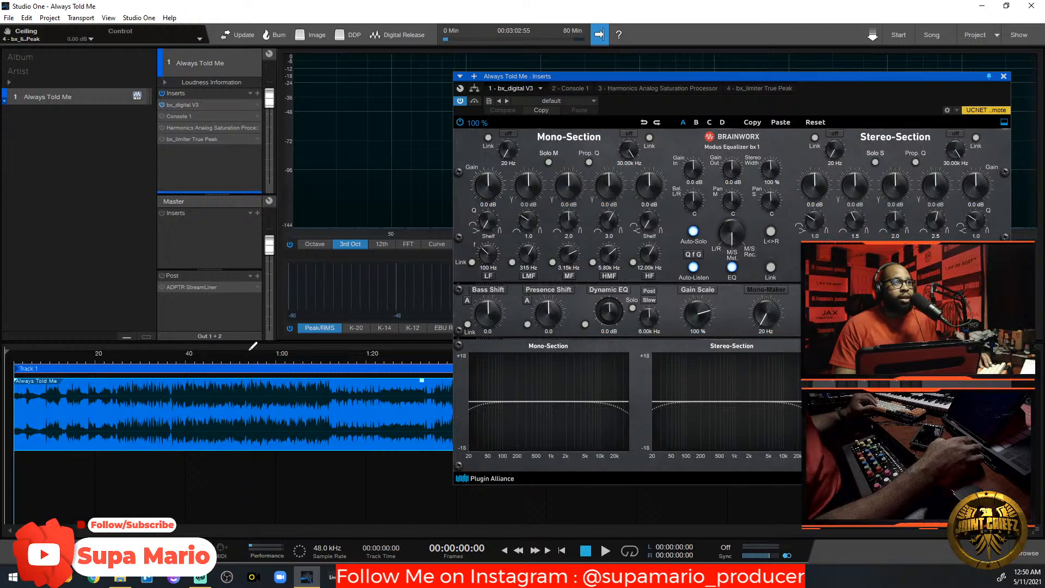
drag(250, 350, 430, 372)
key(KP_Divide)
key(space)
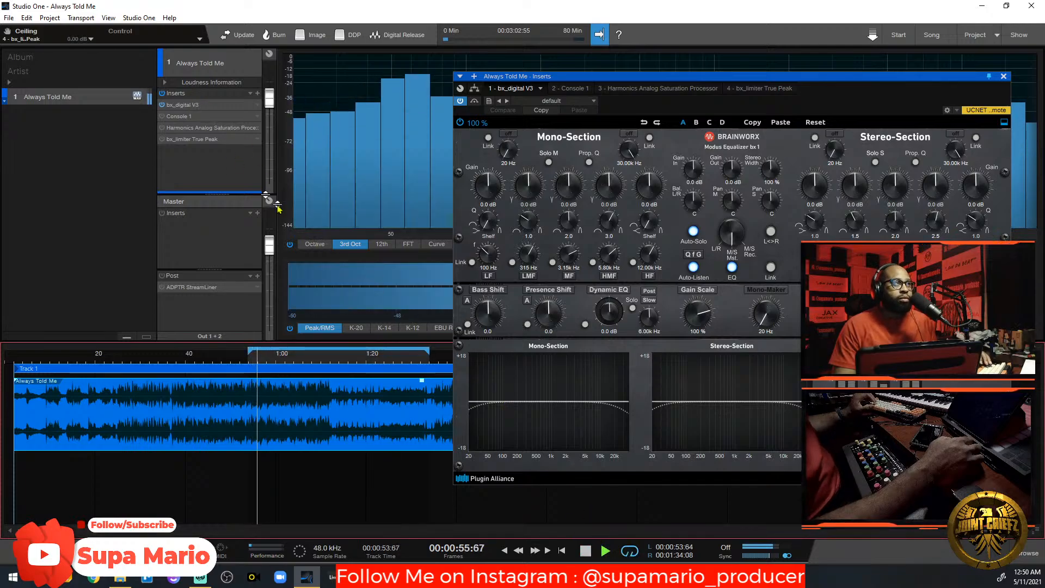
Move the bx_digital V3 window clear of the spectrum analyzer and set the analyzer to the waterfall (WF) display.
drag(621, 76, 334, 52)
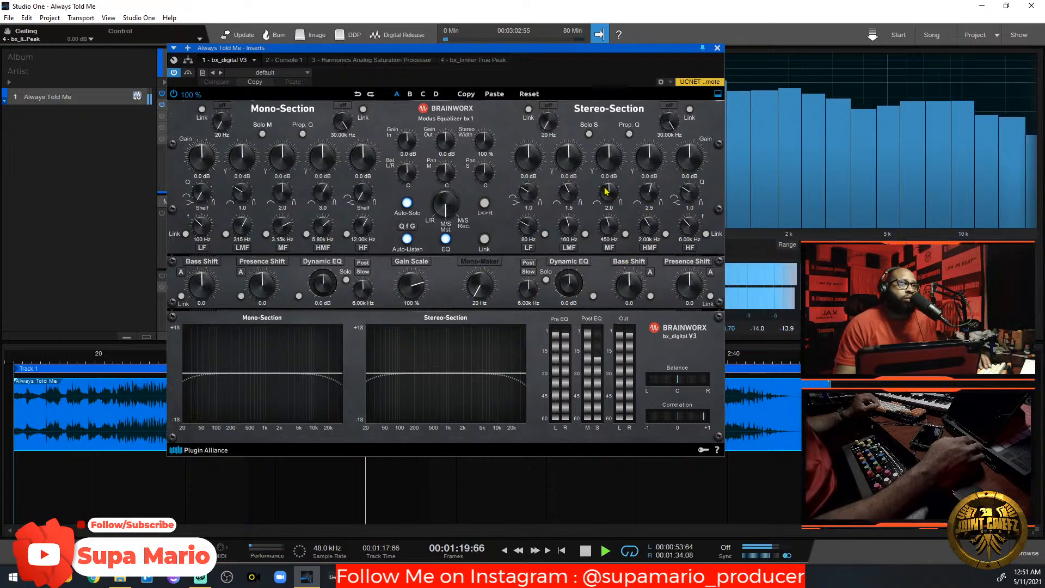
drag(557, 53, 681, 293)
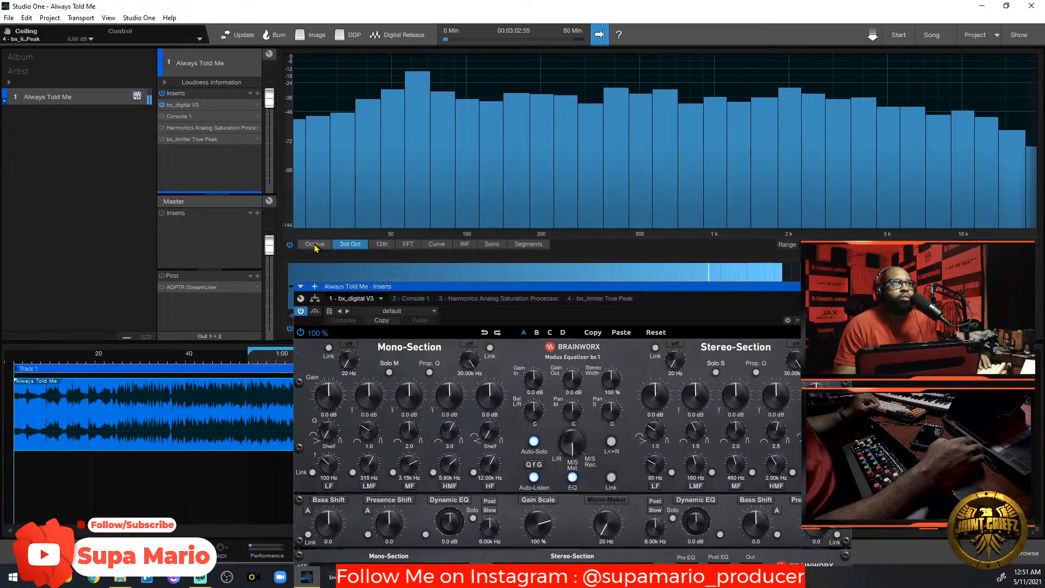
click(492, 244)
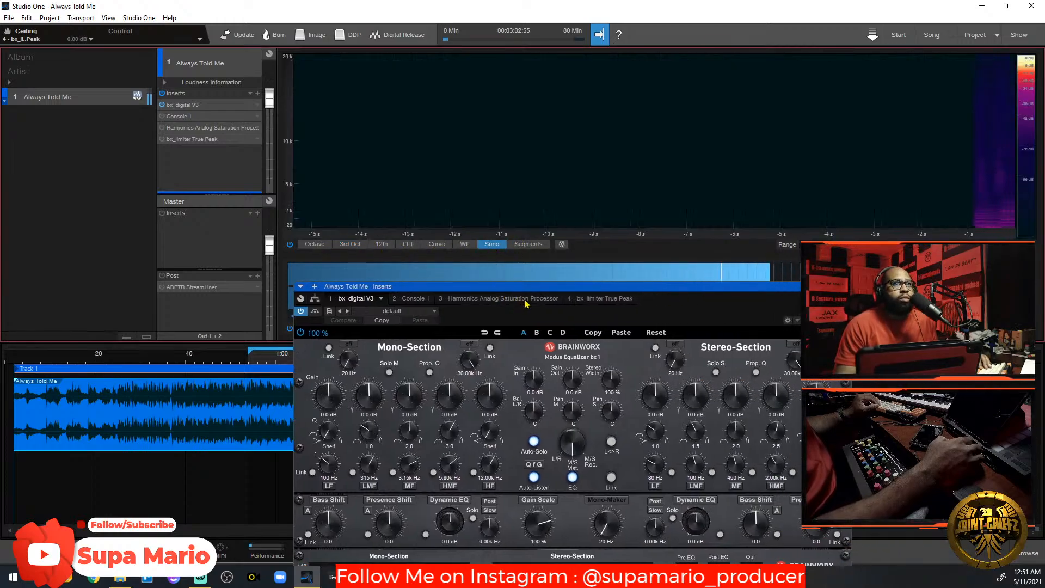
click(464, 244)
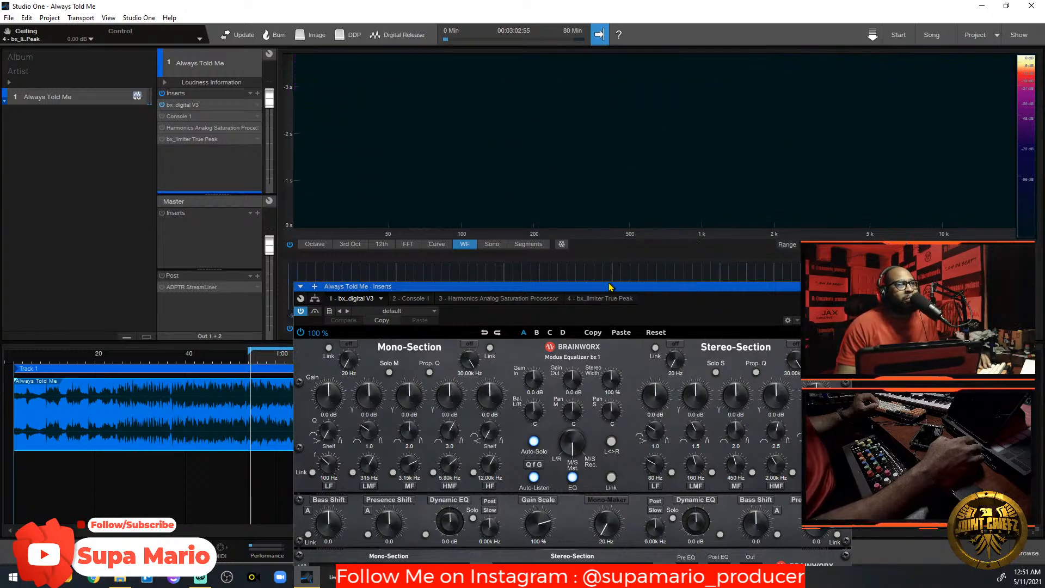
Solo the Stereo-Section in bx_digital V3 and play the loop with the waterfall display kept in view.
drag(640, 287, 653, 114)
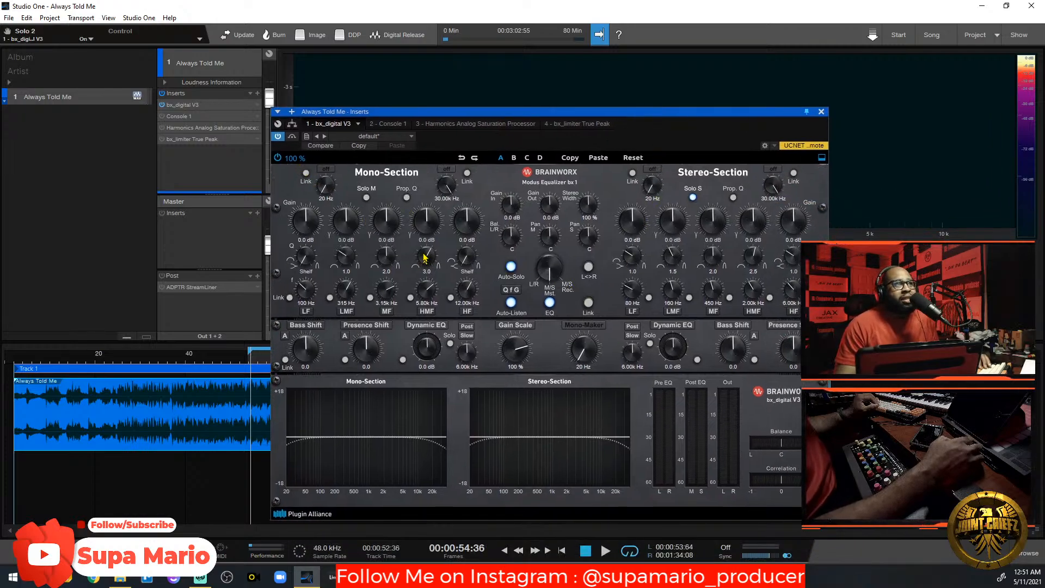
key(space)
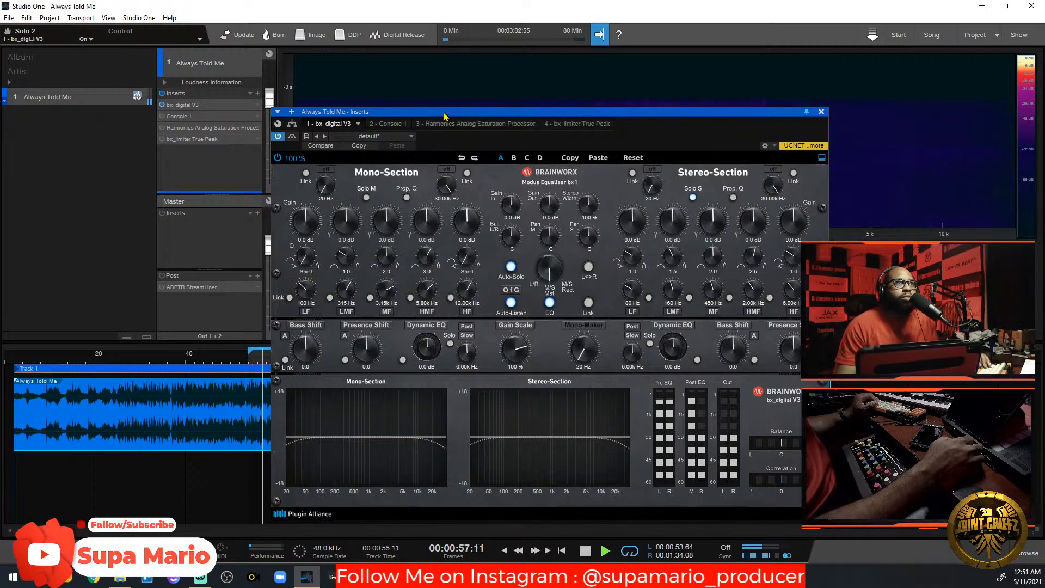
drag(444, 116, 588, 113)
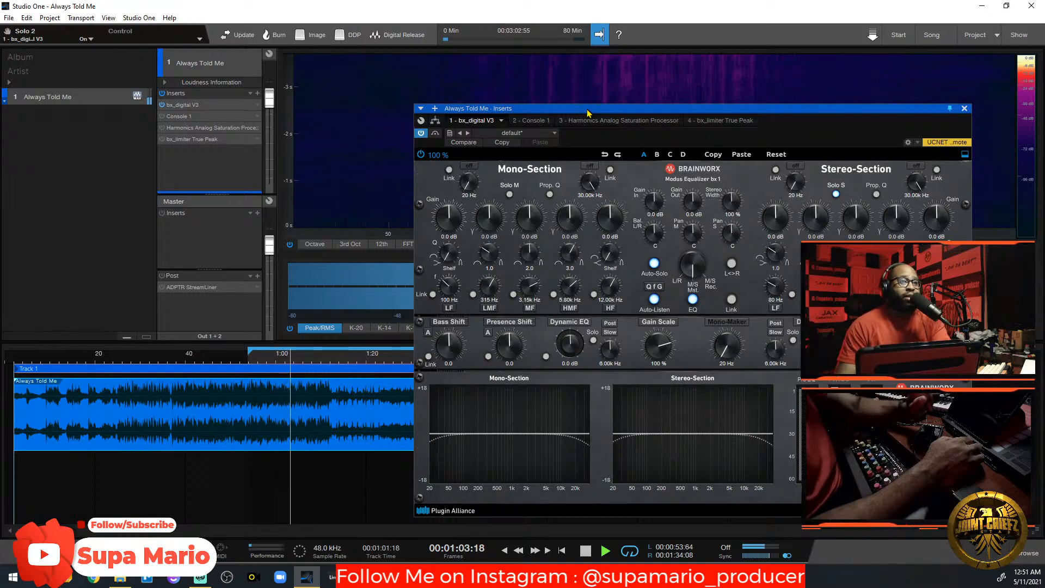
drag(588, 112, 587, 121)
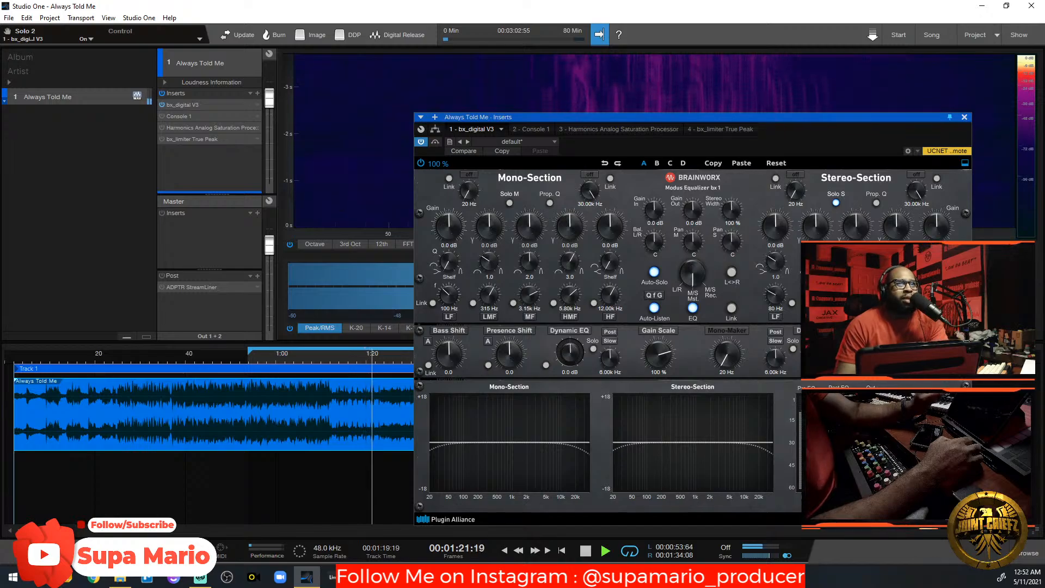
Boost the Stereo-Section's HMF band by about 2.9 dB at 2.10 kHz with a Q of 1.0, and copy it to the Mono-Section through the band link.
drag(896, 295, 896, 297)
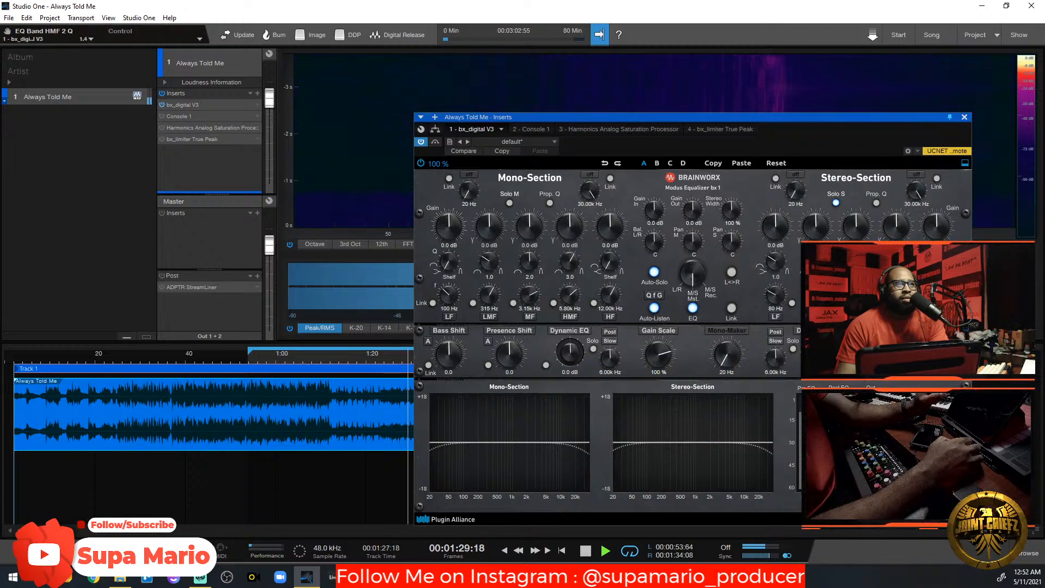
drag(899, 232, 897, 267)
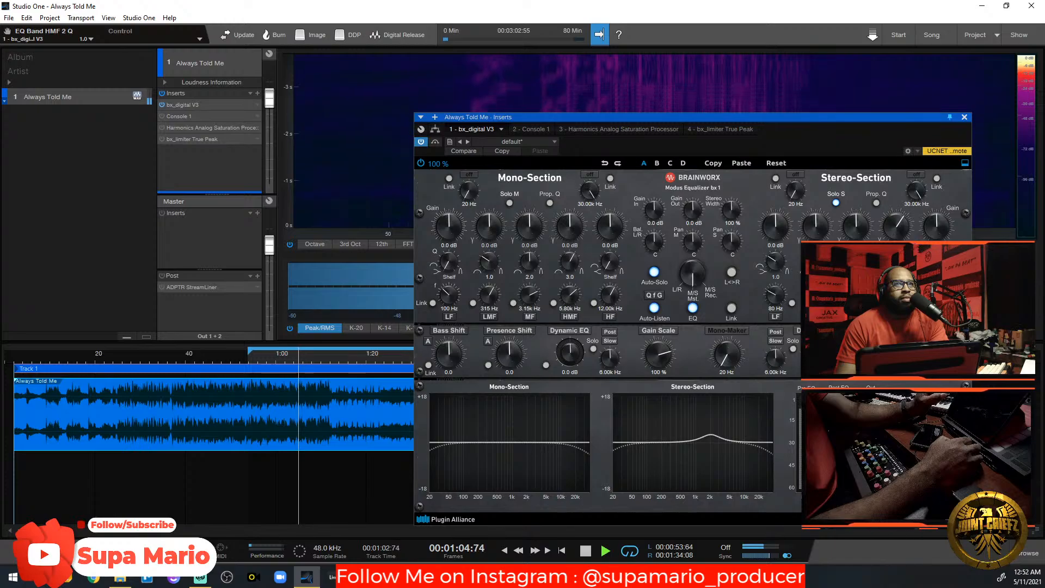
click(913, 303)
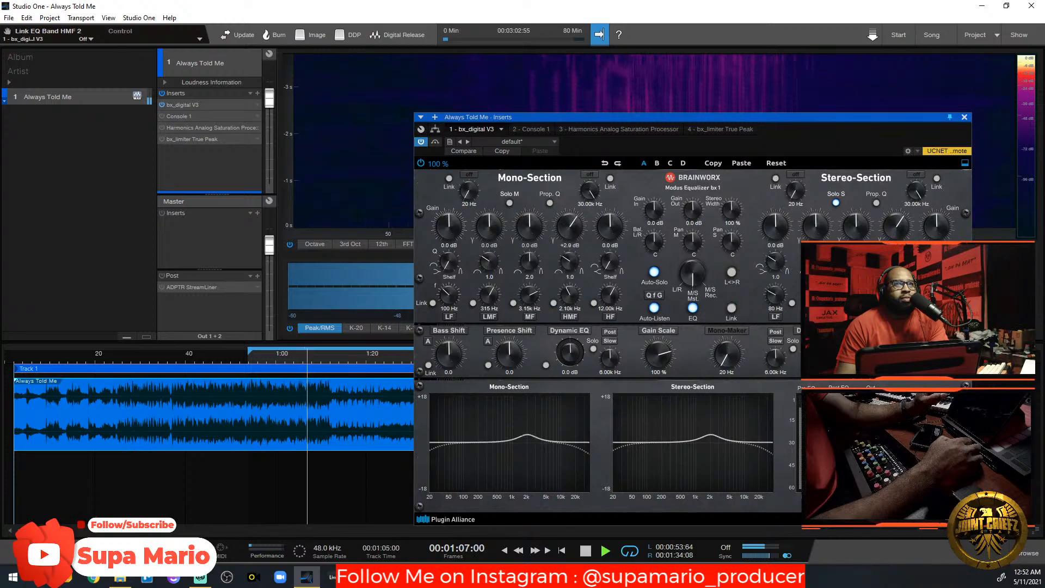
click(897, 317)
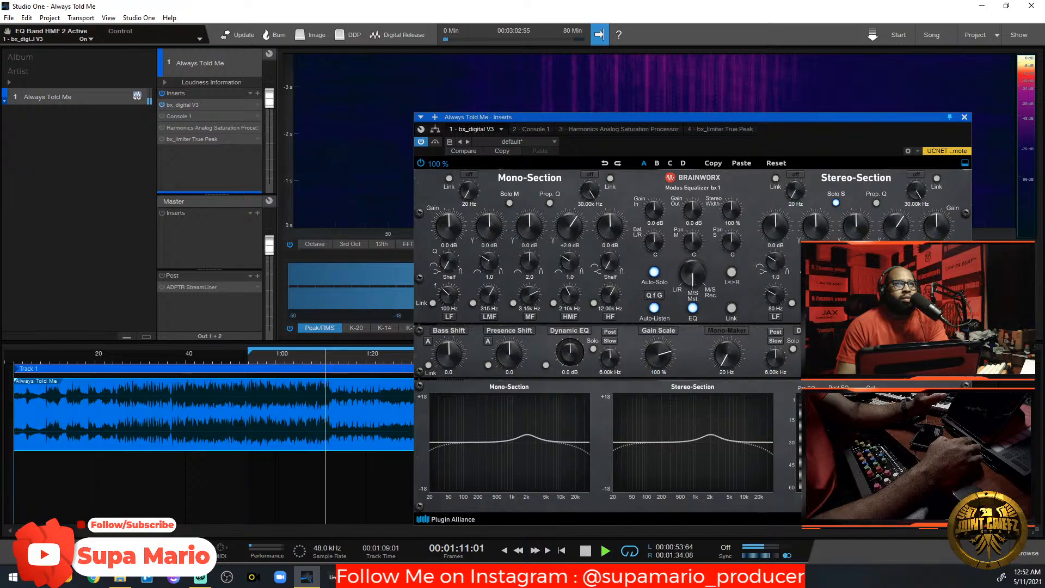
Switch the Stereo-Section's HMF band off and on repeatedly while the loop plays to compare its boost.
click(897, 316)
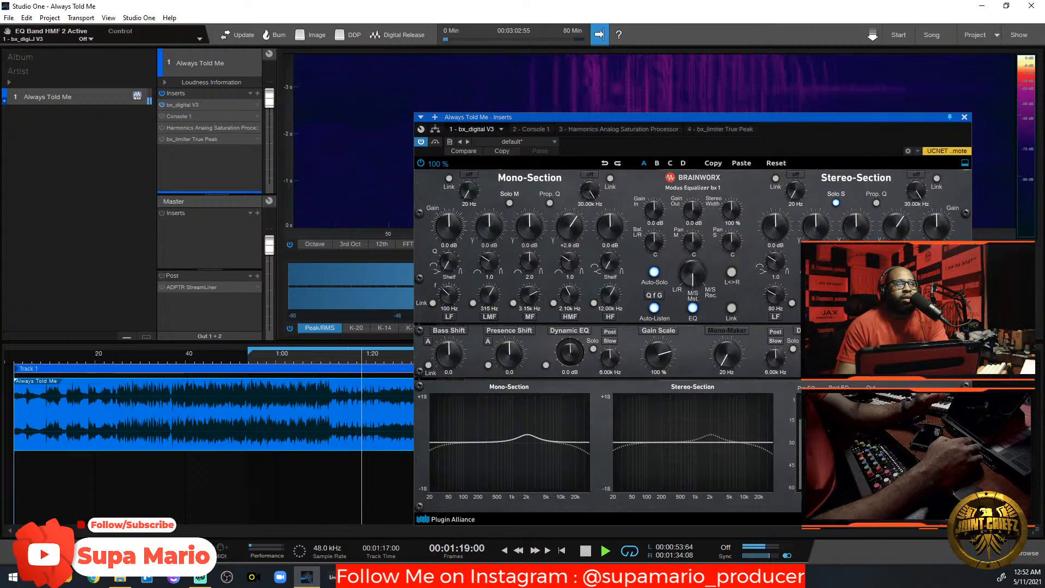
click(896, 317)
click(896, 316)
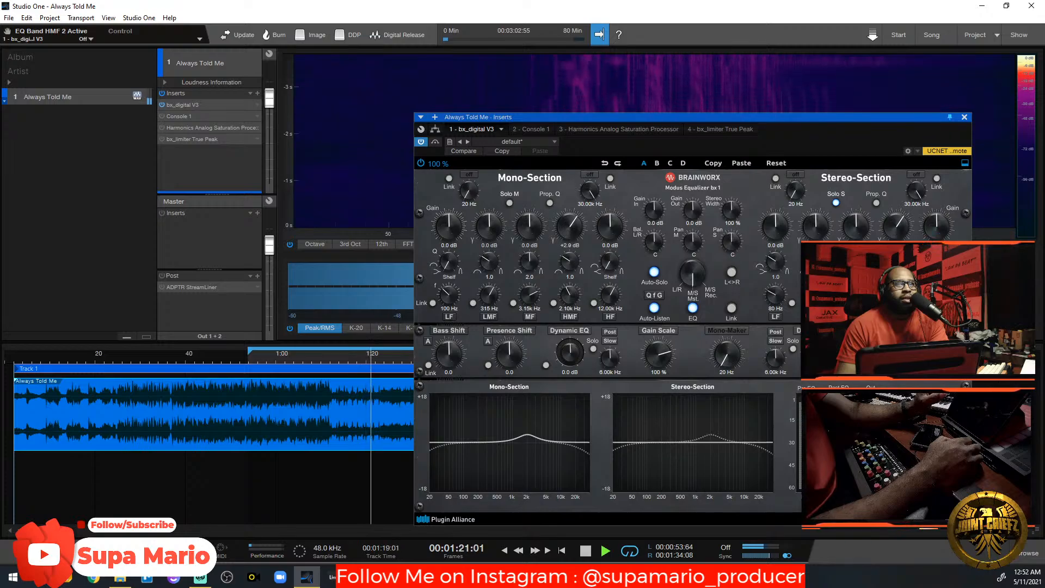
click(897, 317)
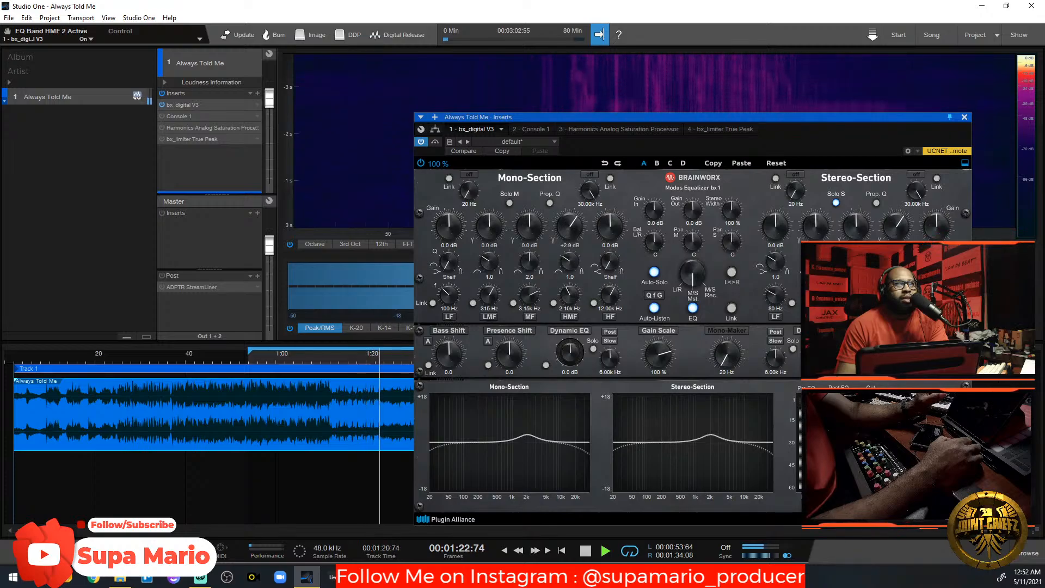
click(897, 316)
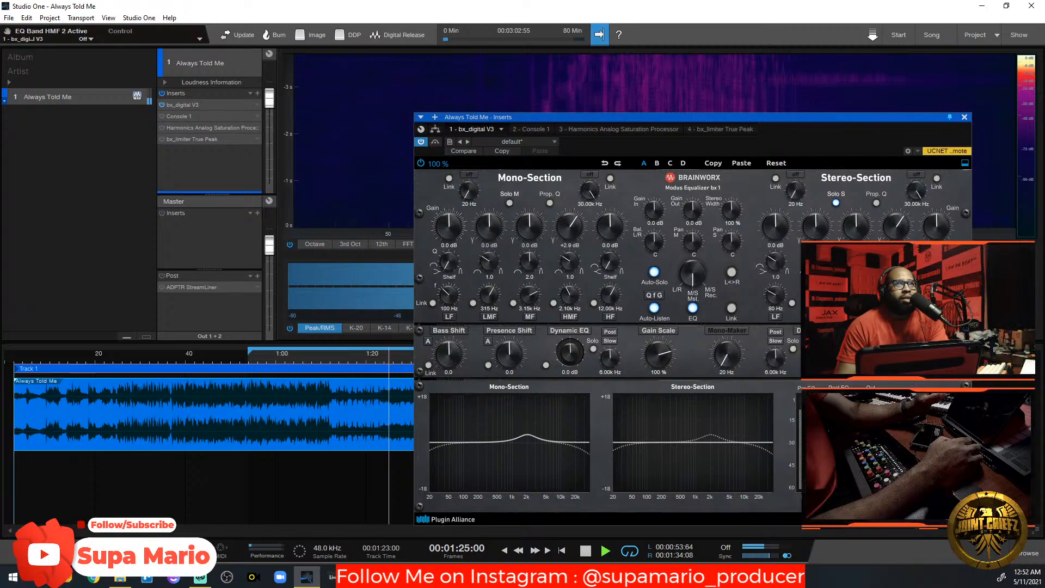
click(896, 316)
Lower the Stereo-Section's HMF gain to about 0.9 dB, keeping the band's controls and the waterfall display in view.
drag(907, 231, 907, 236)
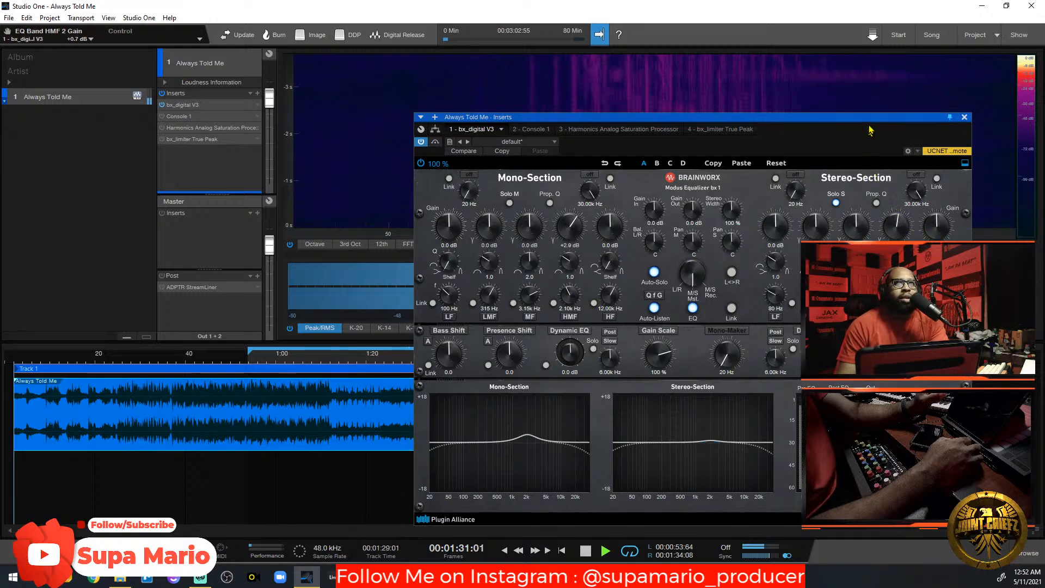
drag(893, 119, 687, 126)
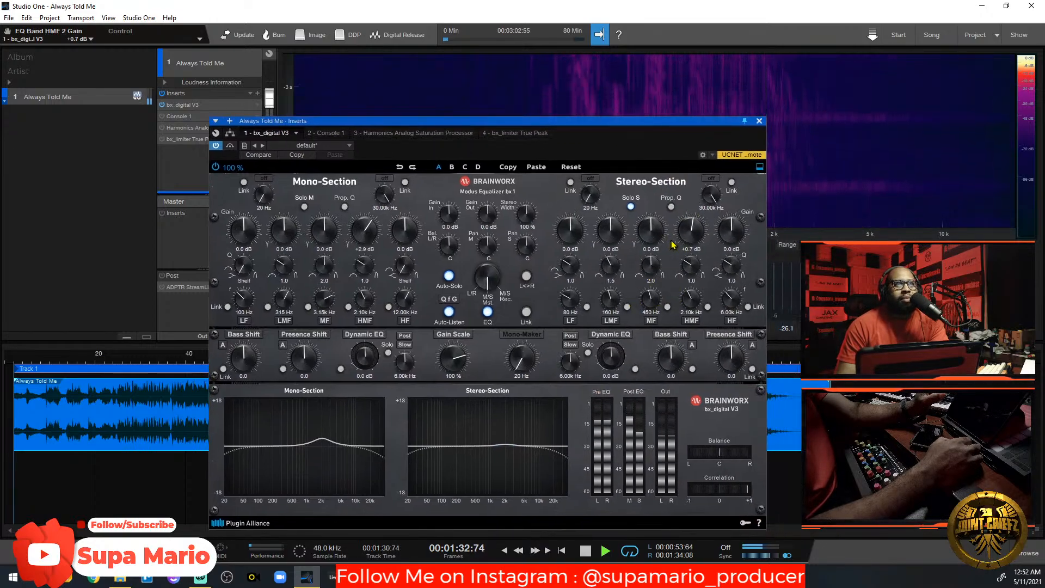
drag(492, 124, 693, 95)
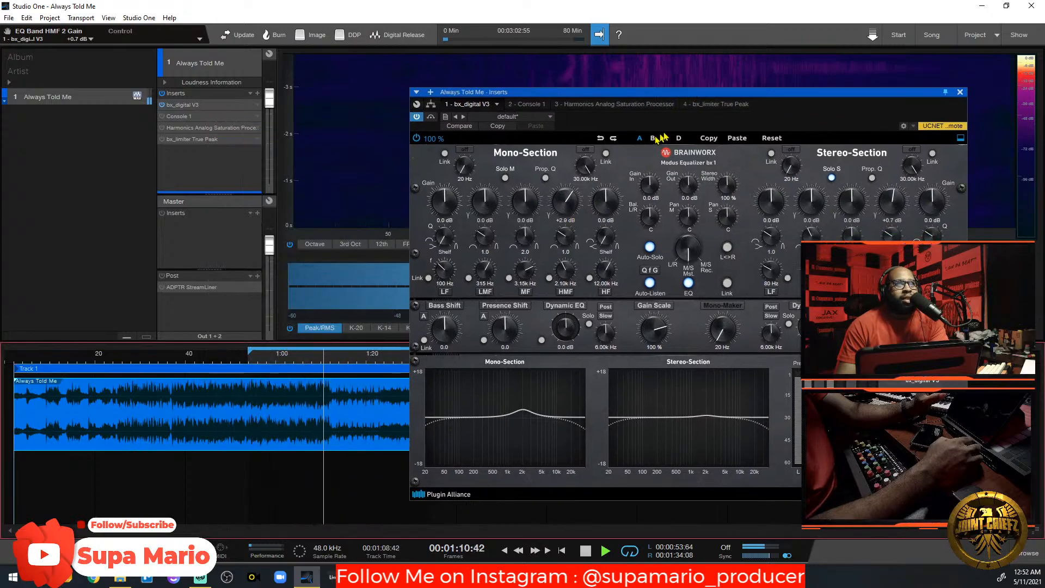
drag(788, 93, 524, 106)
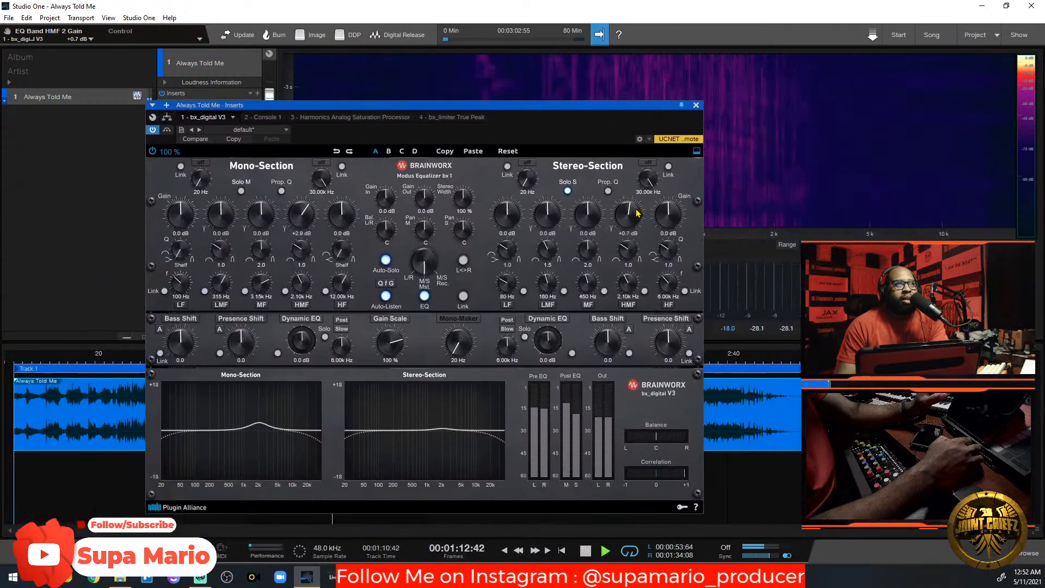
drag(636, 211, 636, 216)
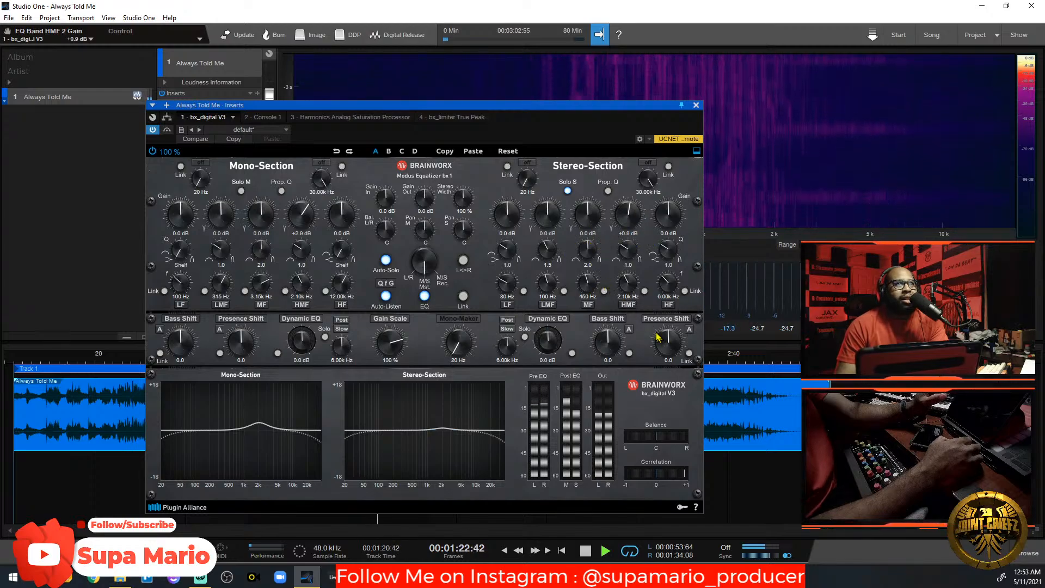
Solo the Mono-Section in place of the Stereo-Section and play the loop from its start, checking the low end on the waterfall display.
key(space)
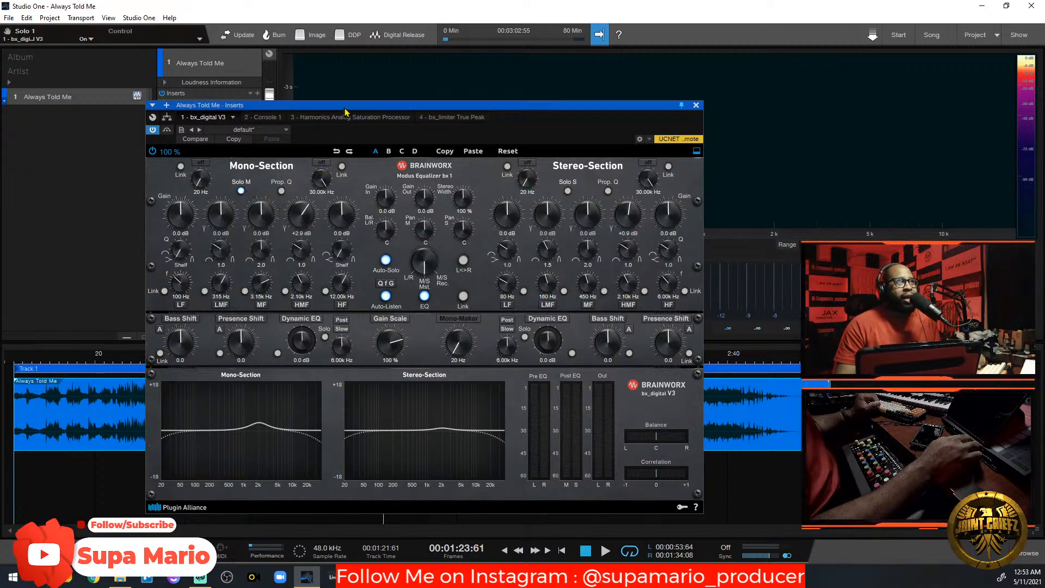
drag(345, 113, 609, 108)
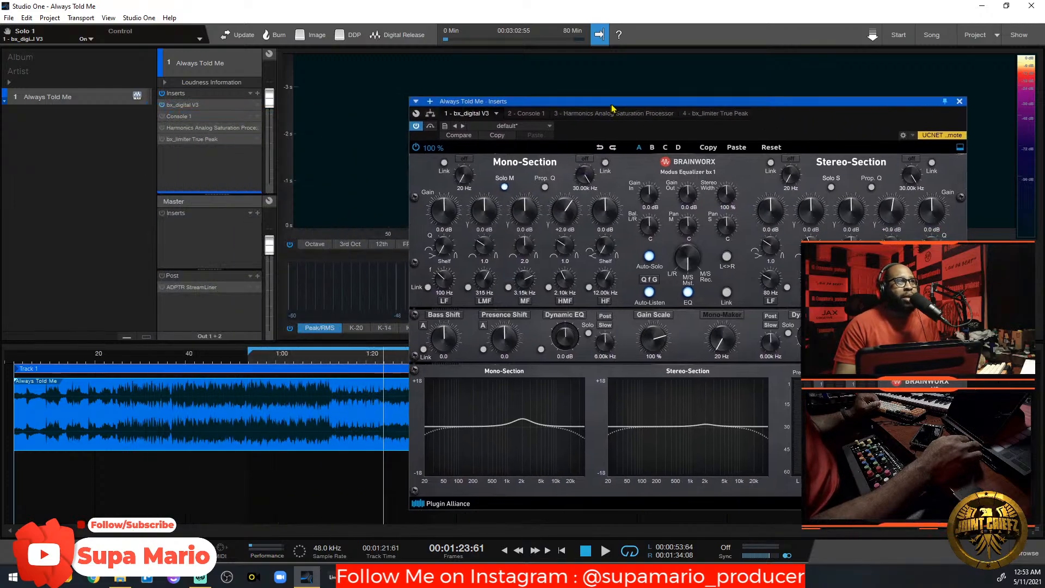
click(246, 363)
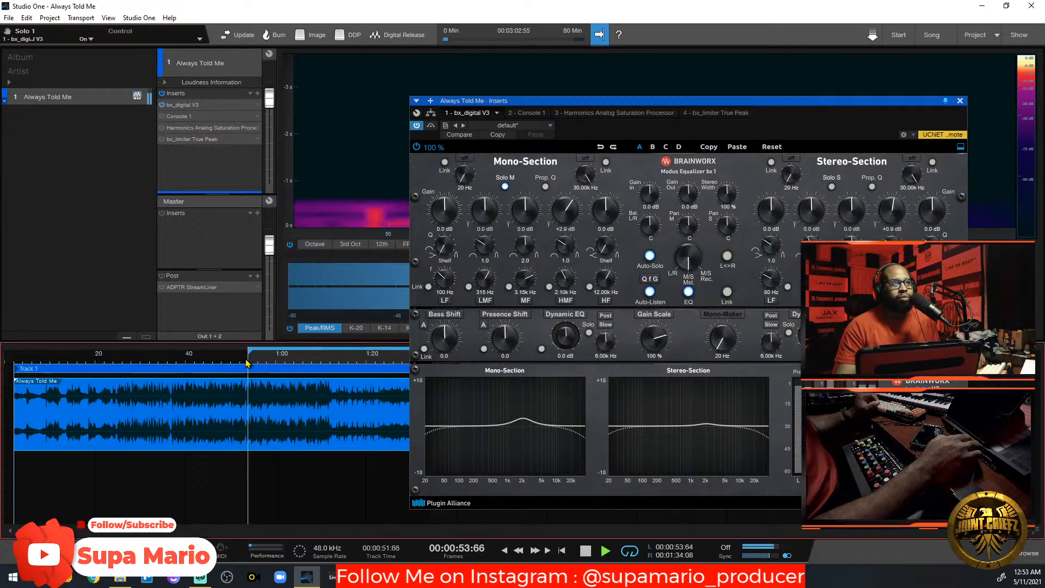
drag(558, 105, 472, 134)
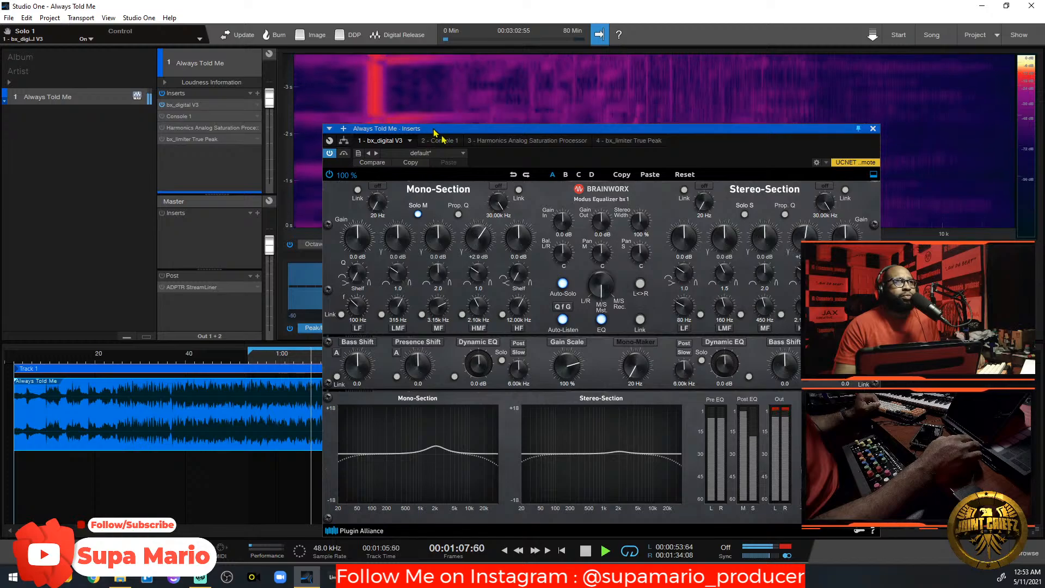
drag(439, 131, 741, 212)
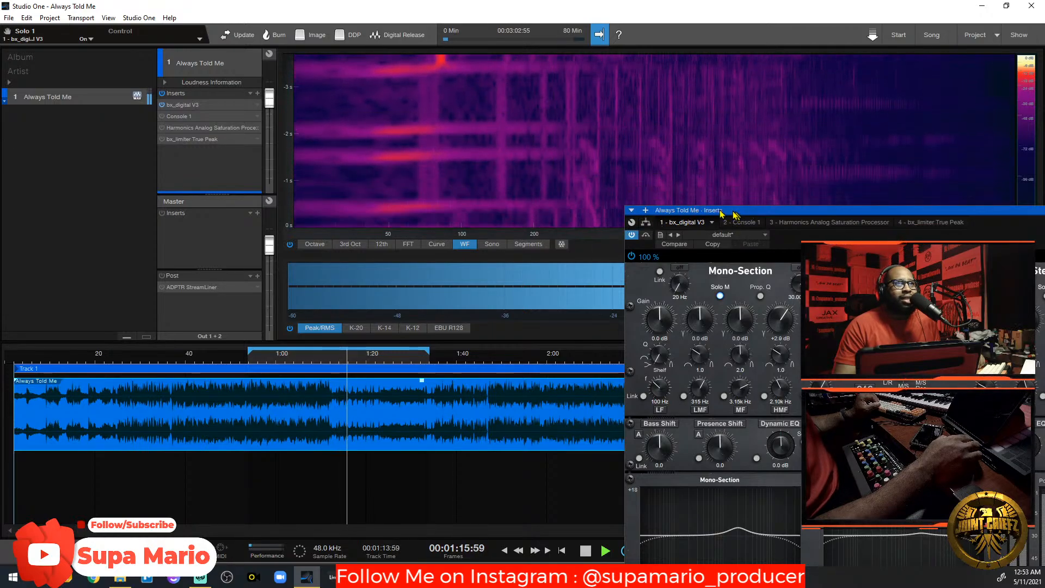
drag(752, 214, 536, 88)
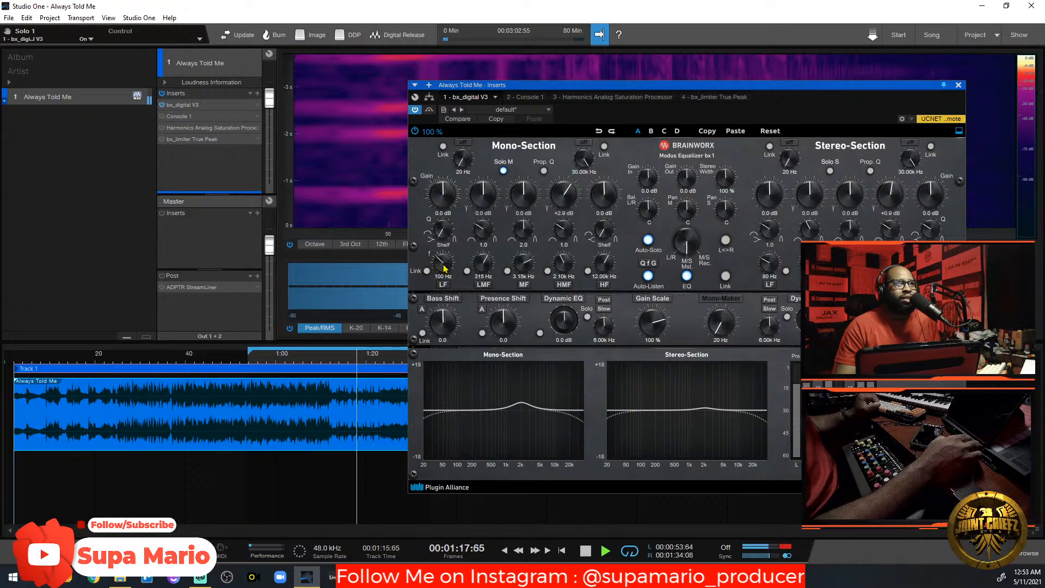
Set the Mono-Section's LF shelf to 88 Hz and boost its gain by about 0.7 dB while the loop plays.
drag(444, 259, 448, 267)
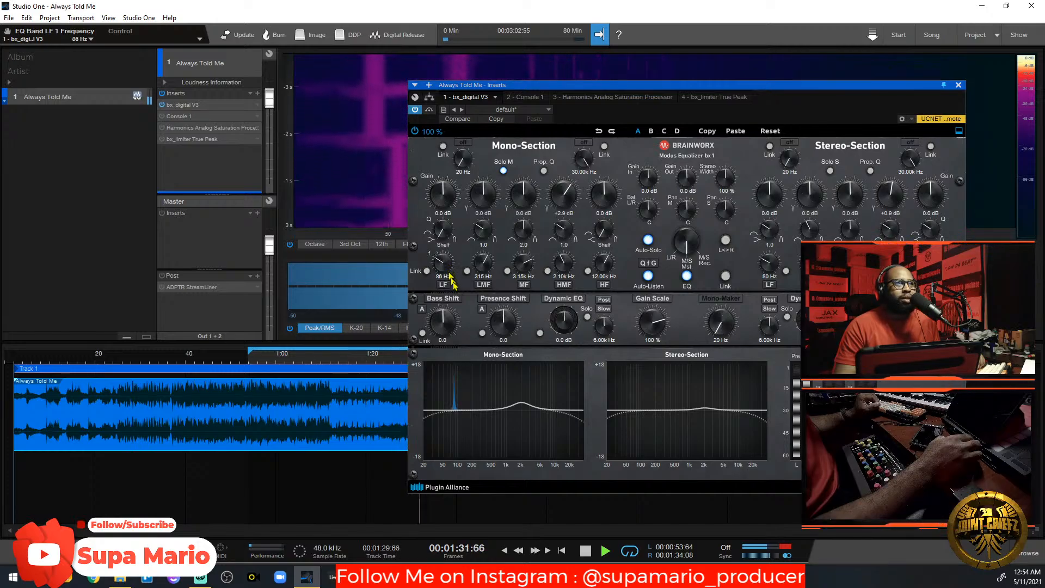
drag(443, 267, 445, 270)
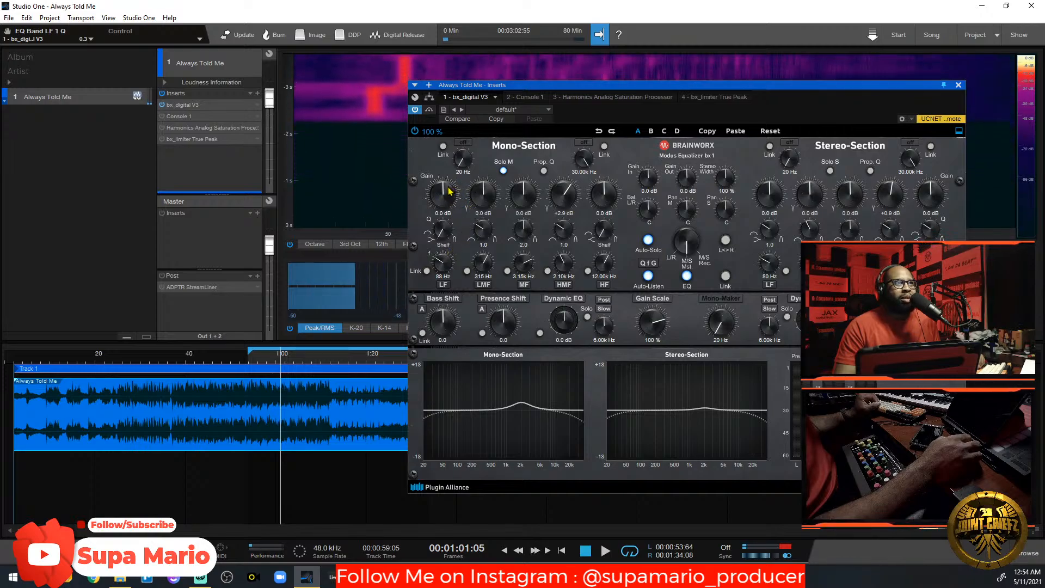
key(space)
scroll(451, 201, up, 2)
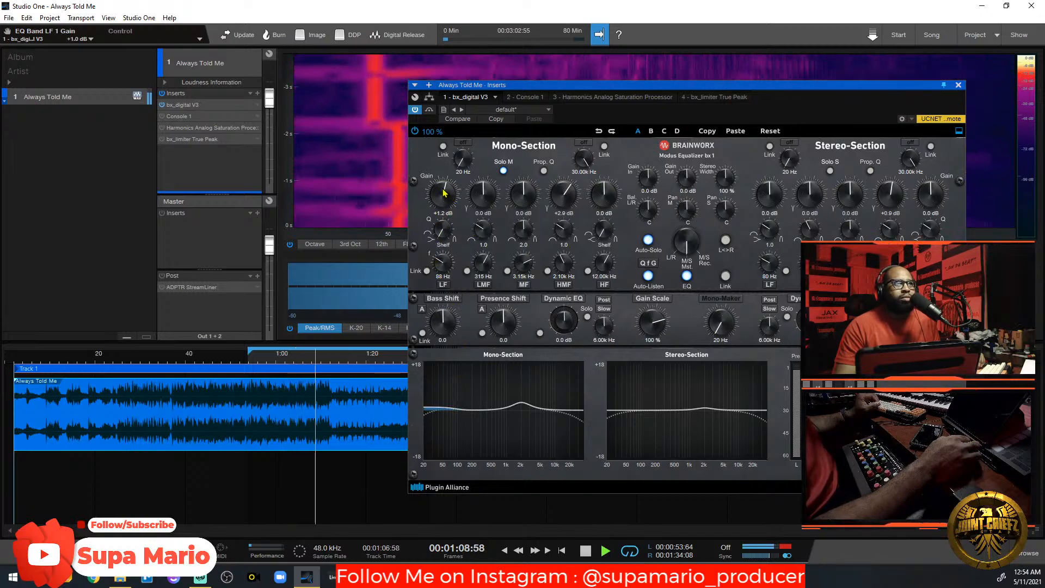
scroll(443, 193, down, 2)
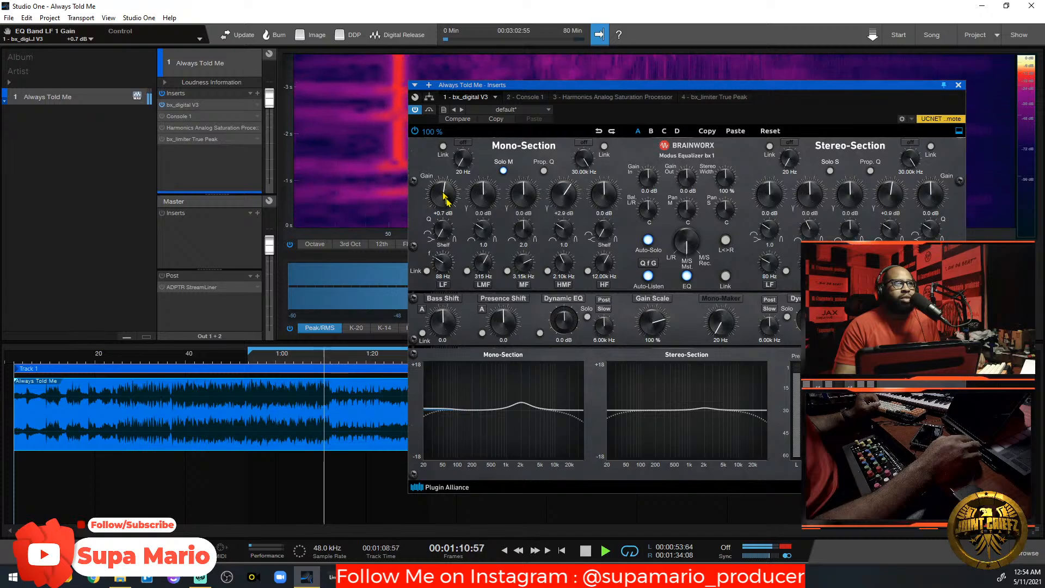
key(space)
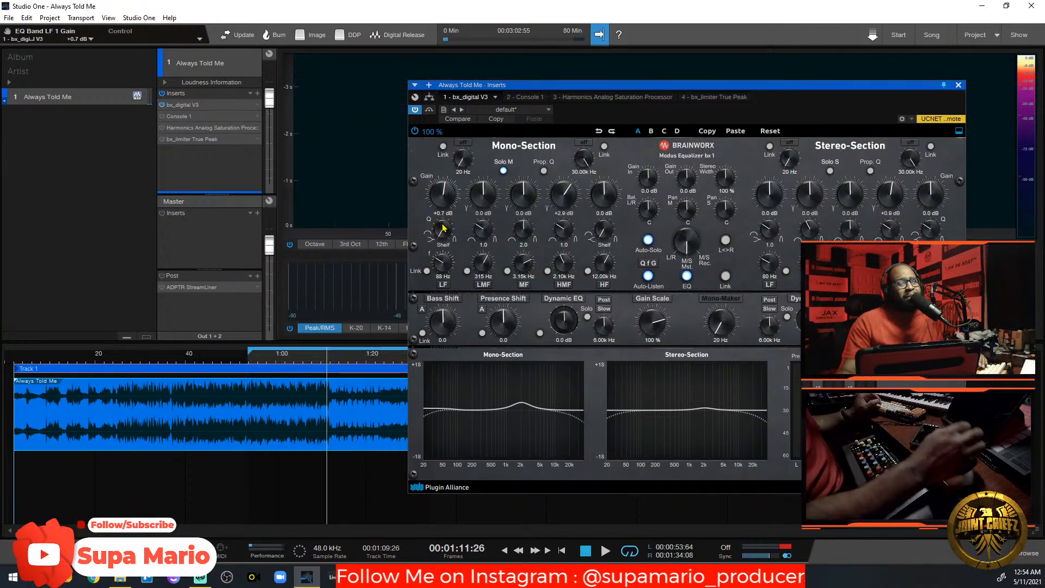
Play the loop with the EQ window clear of the waterfall display to examine the boosted mono low end, and bring the window back.
key(space)
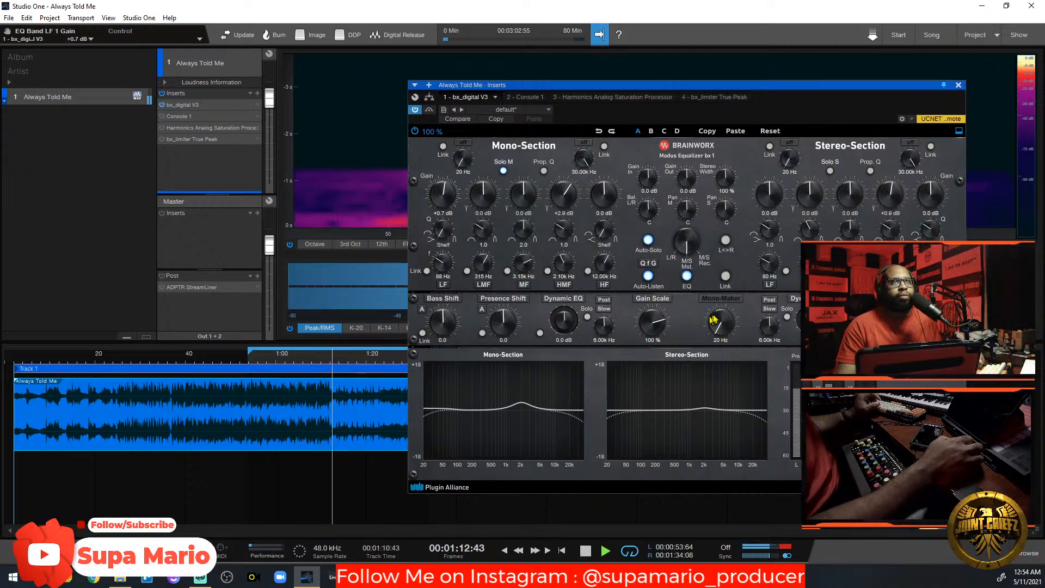
drag(578, 106, 769, 184)
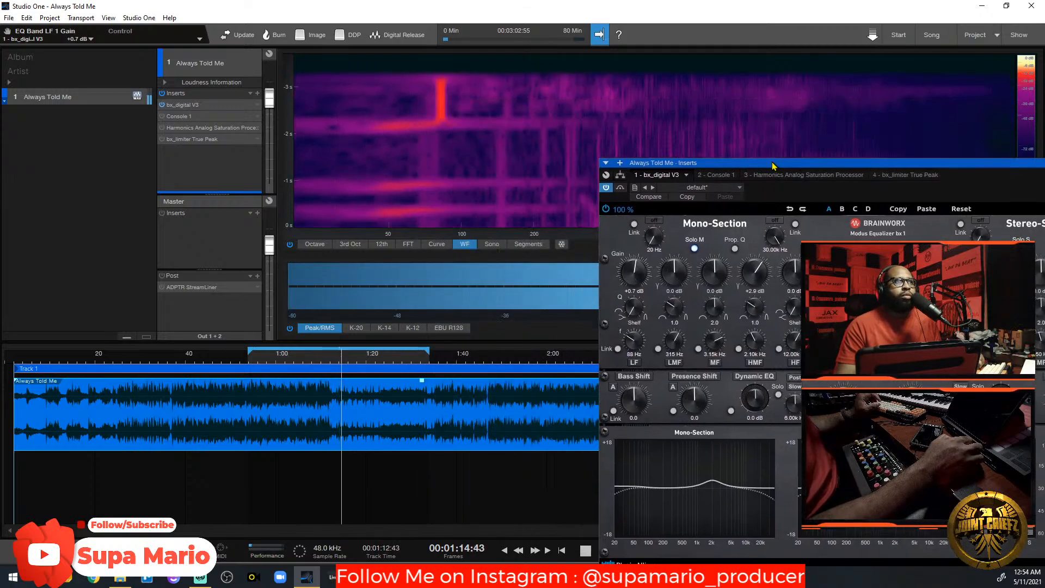
click(265, 361)
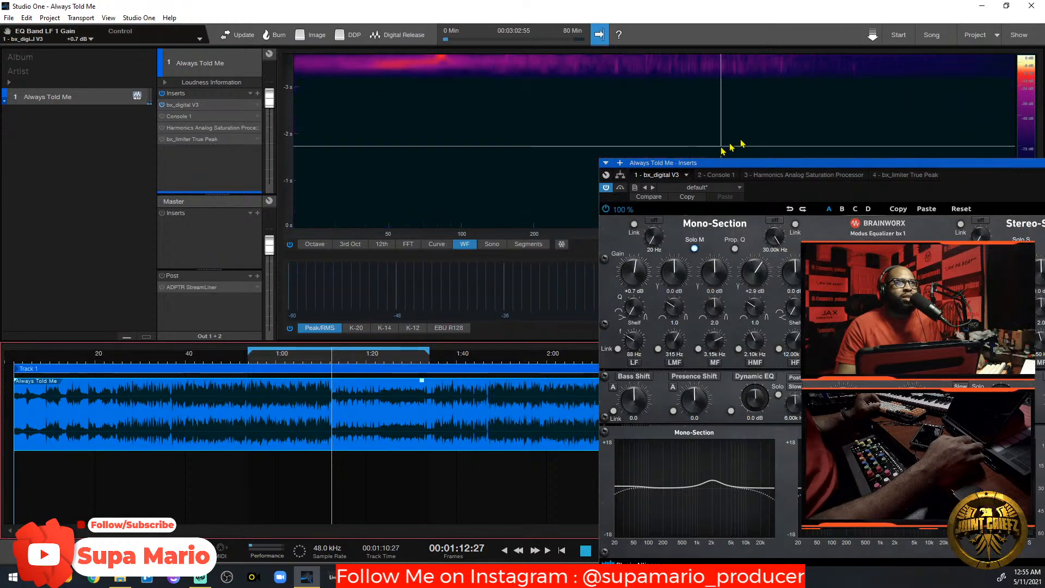
drag(519, 52, 518, 102)
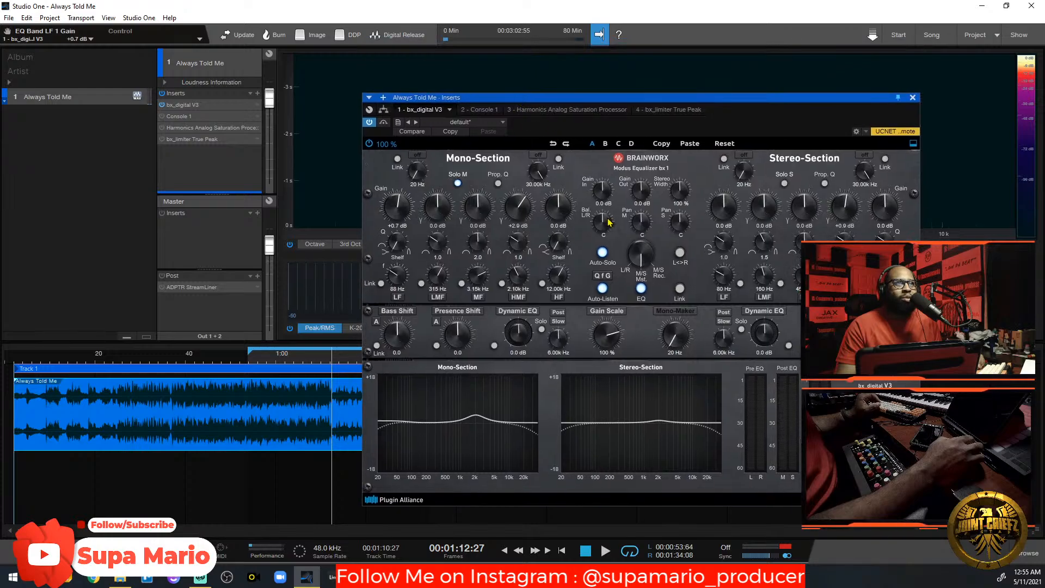
drag(682, 343, 799, 11)
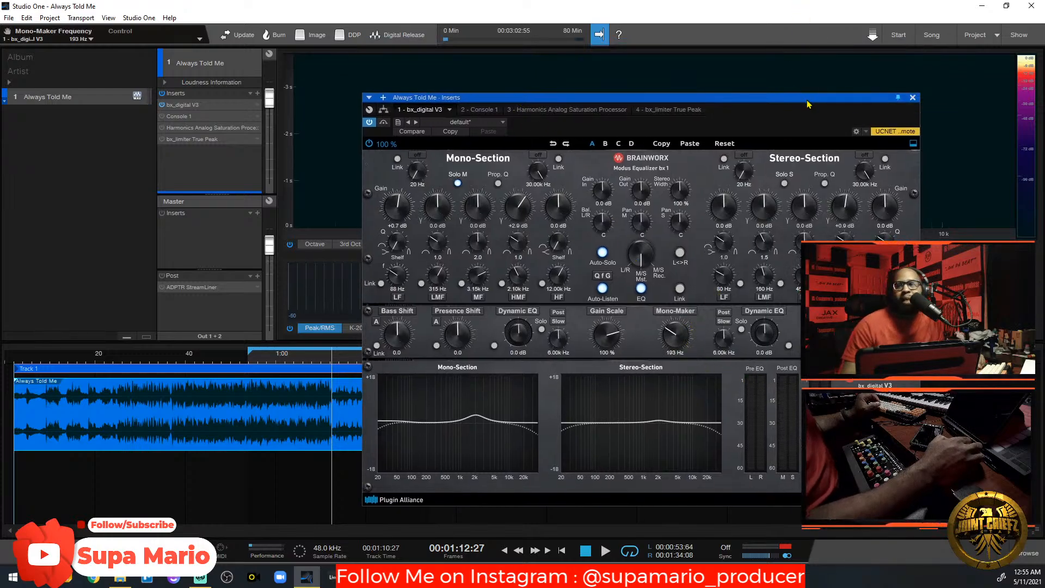
drag(808, 104, 625, 139)
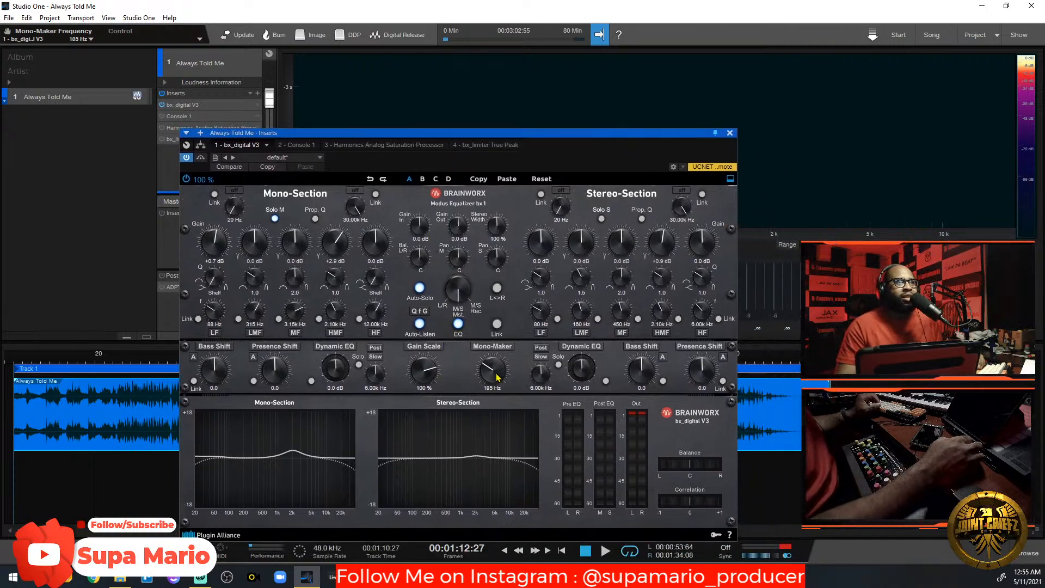
drag(496, 383, 492, 379)
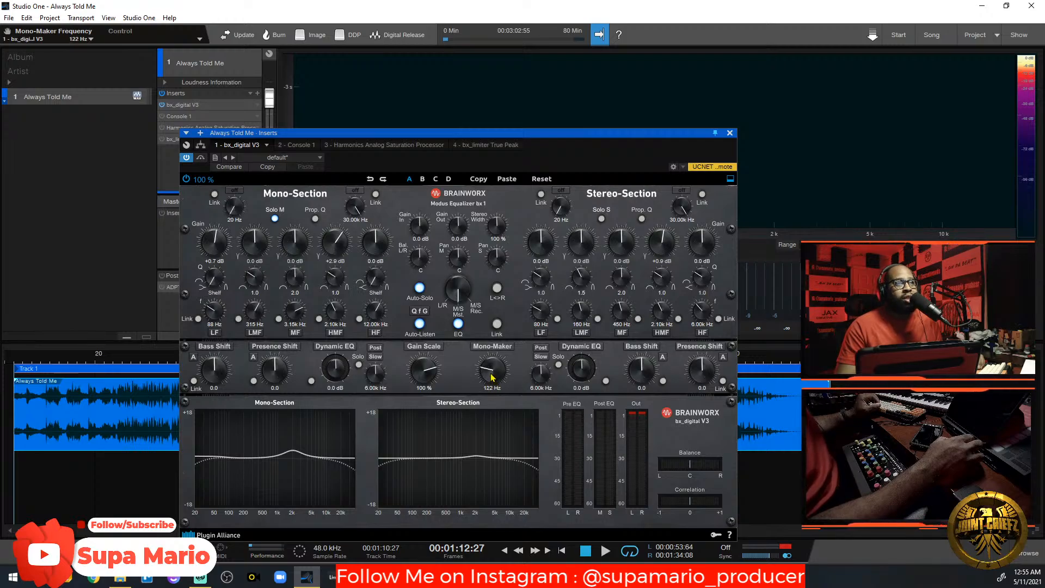
double_click(492, 379)
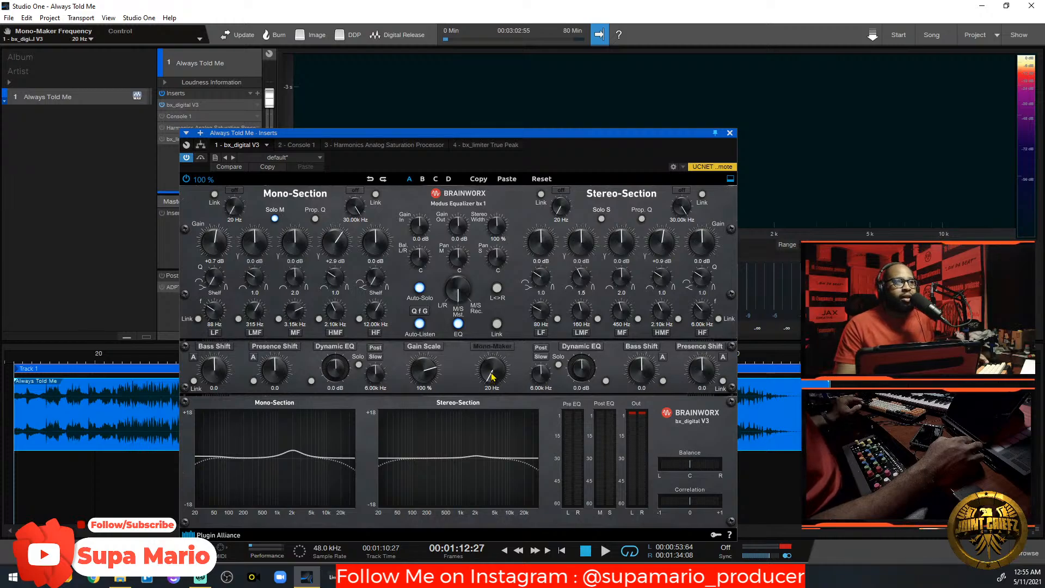
Enable the Mono-Maker and set its frequency to about 117 Hz.
click(497, 351)
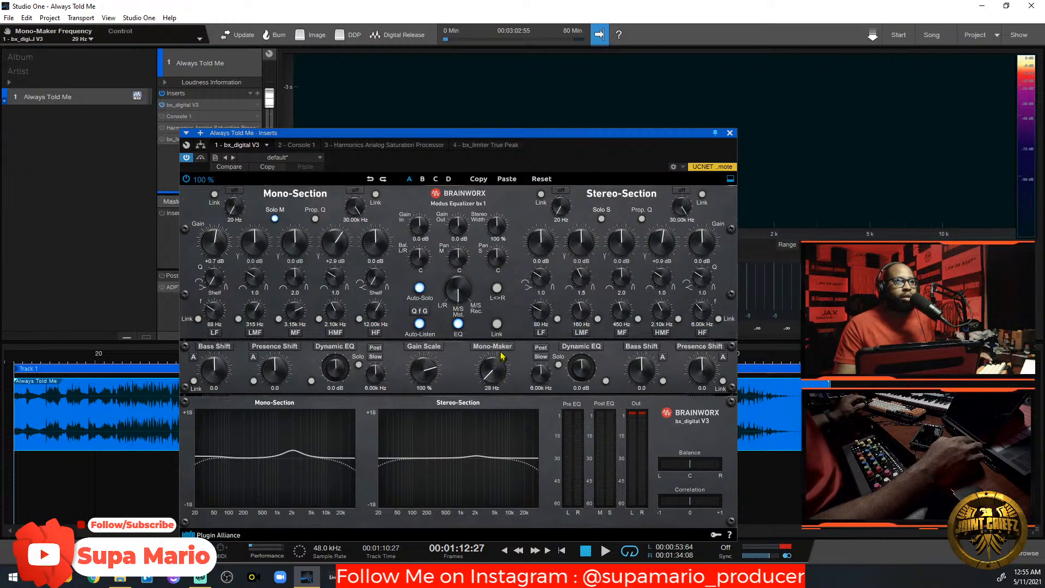
drag(503, 272, 505, 277)
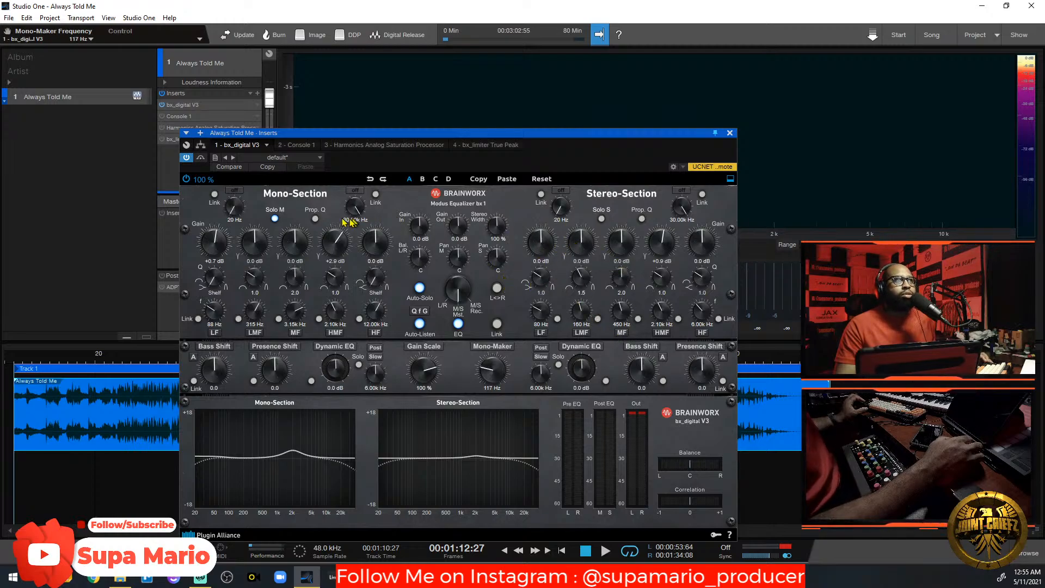
Turn off the Mono-Section solo and close the bx_digital V3 editor.
drag(594, 135, 649, 158)
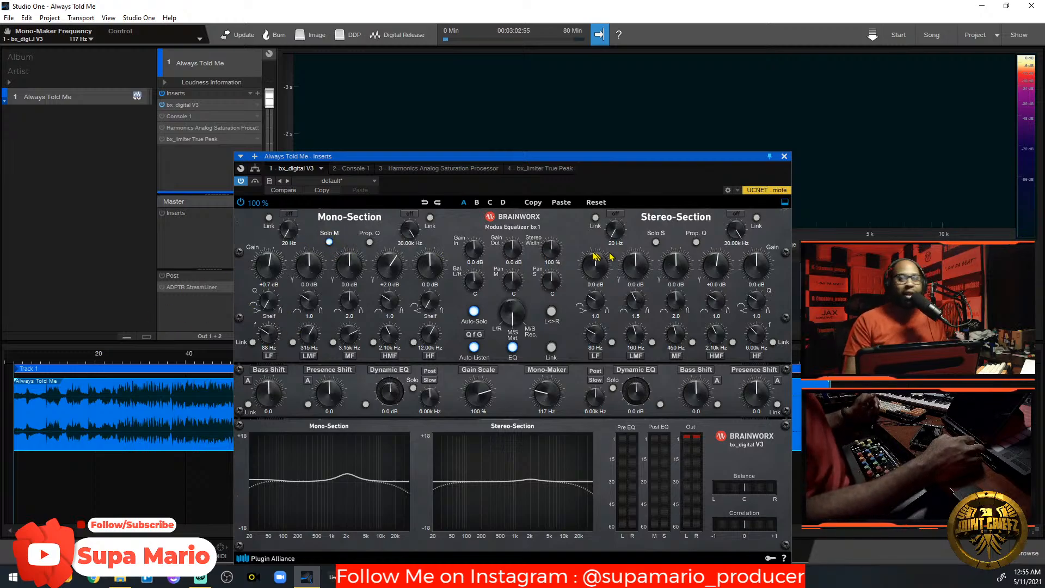
click(330, 242)
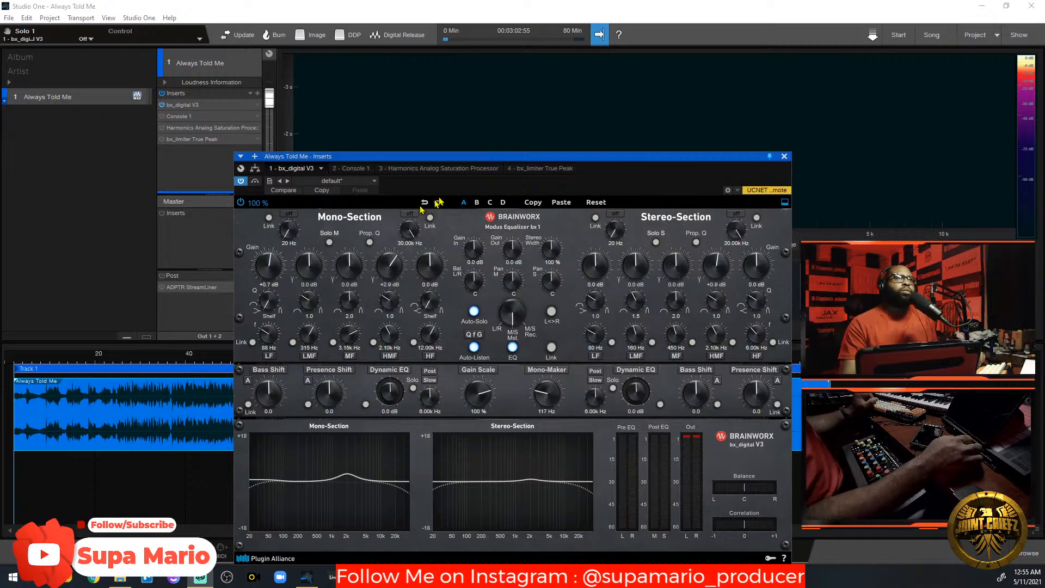
click(784, 157)
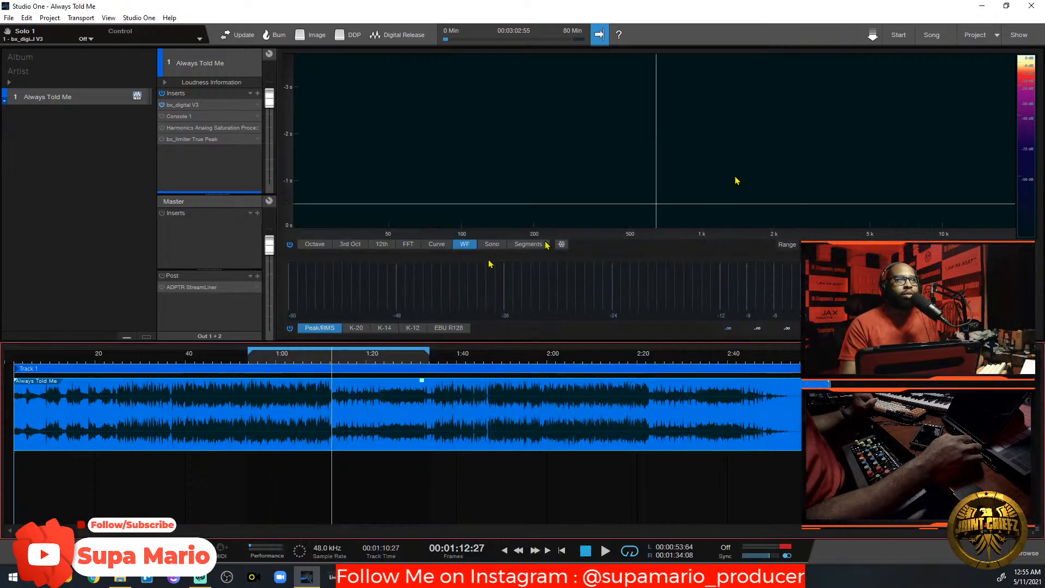
Play the loop from its start, switching bx_digital V3 off and on to compare the mixdown with and without the EQ.
click(251, 365)
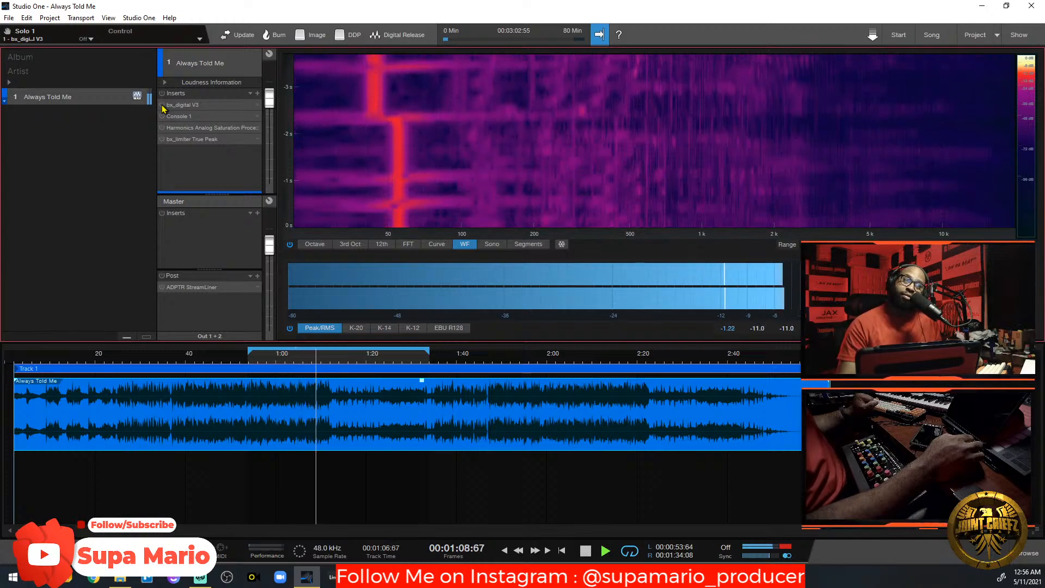
click(251, 361)
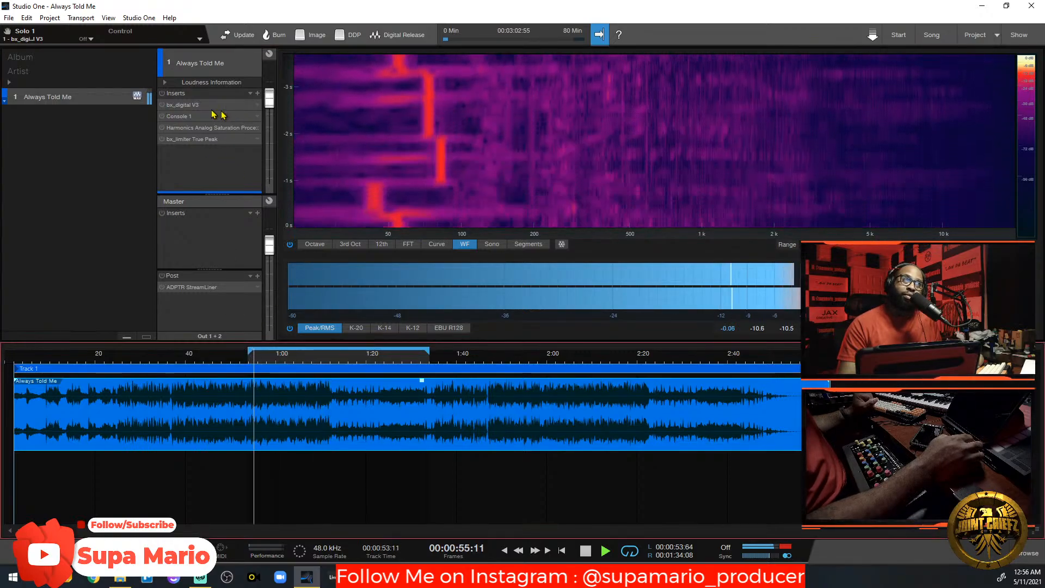
click(162, 105)
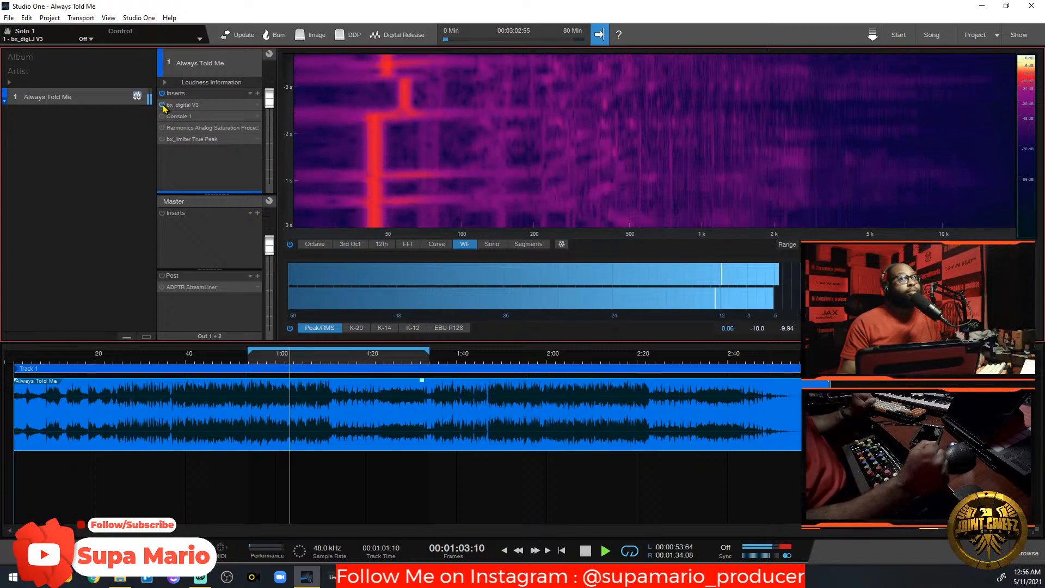
key(space)
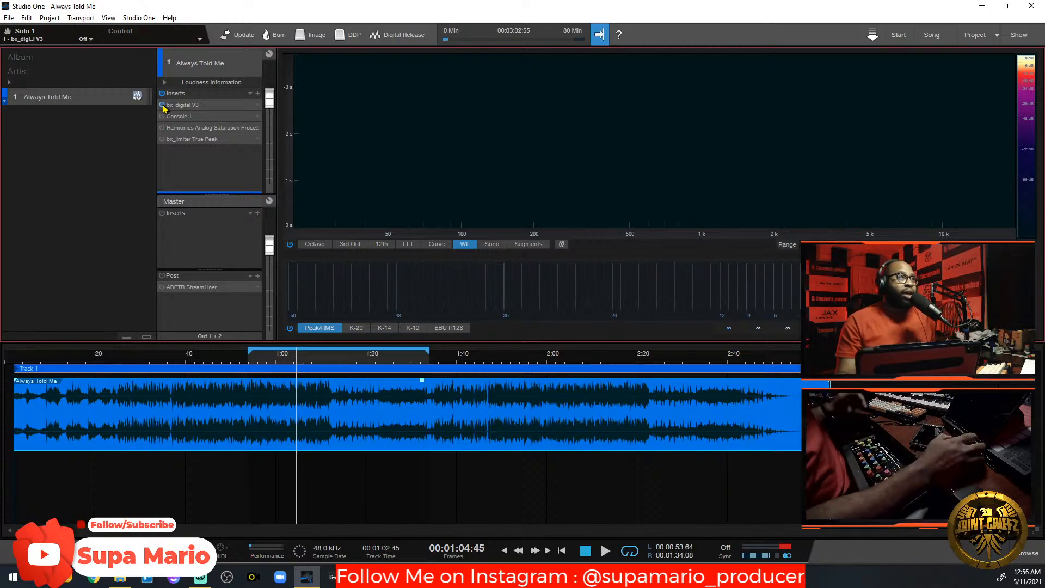
key(space)
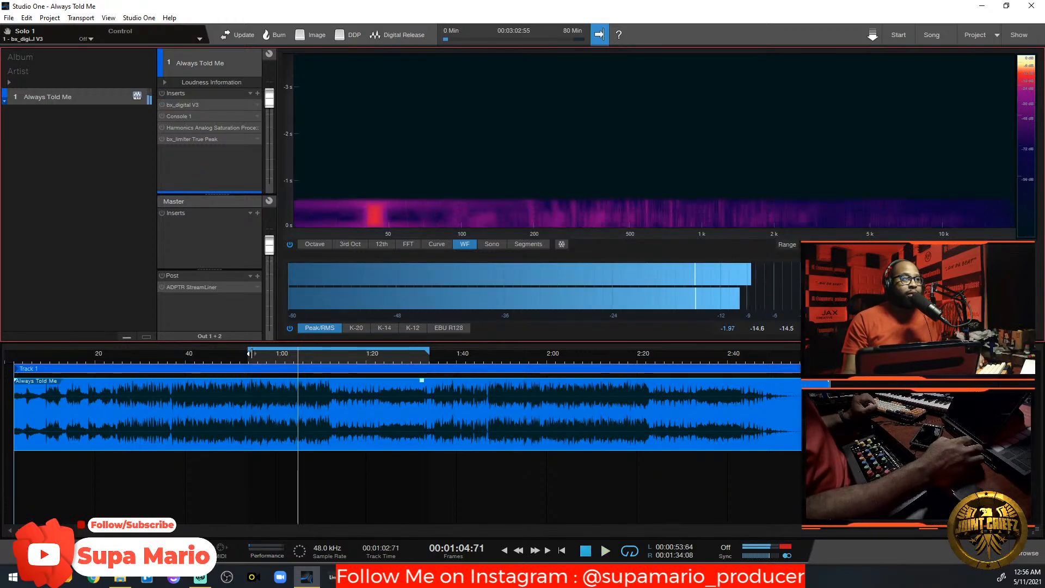
click(248, 362)
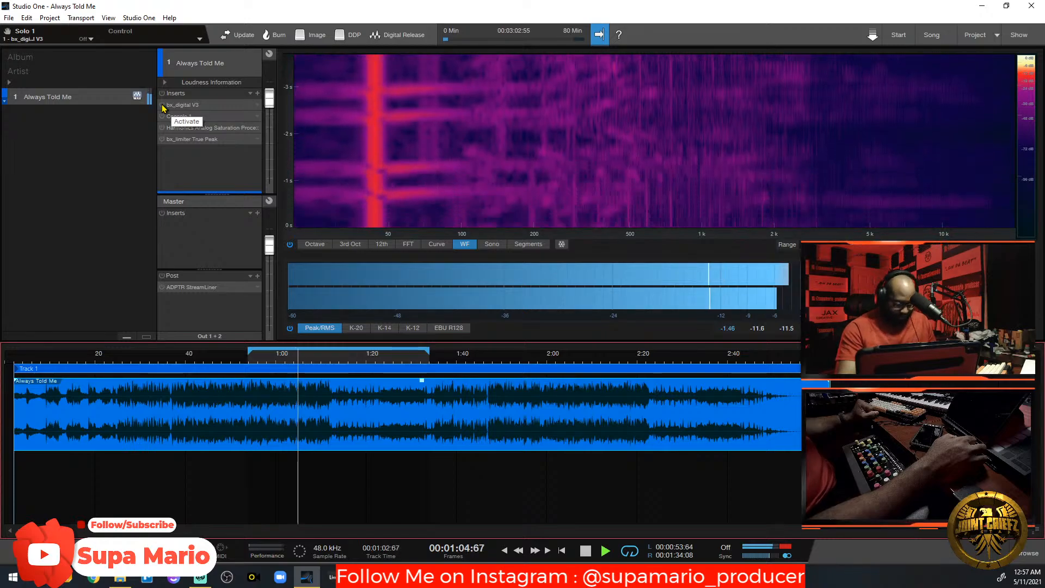
click(162, 105)
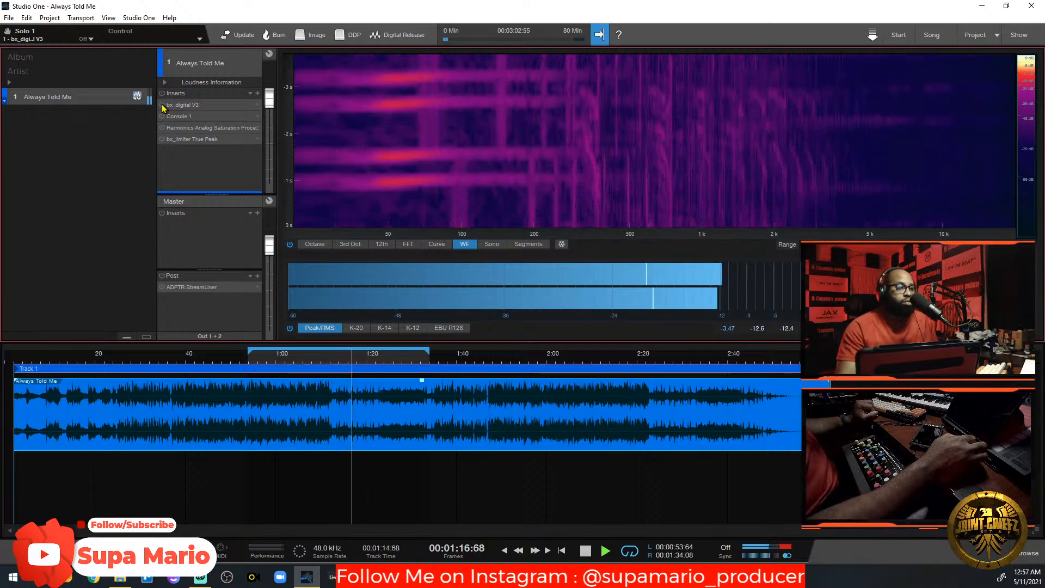
click(162, 105)
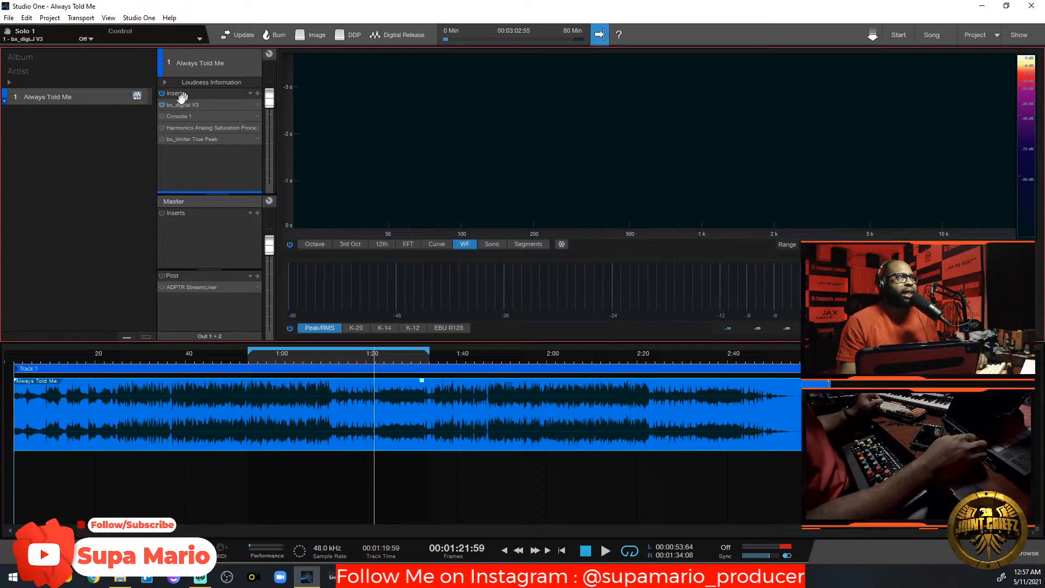
Activate the Console 1 insert, open its editor, and shrink the window so part of the waterfall display is uncovered.
click(163, 119)
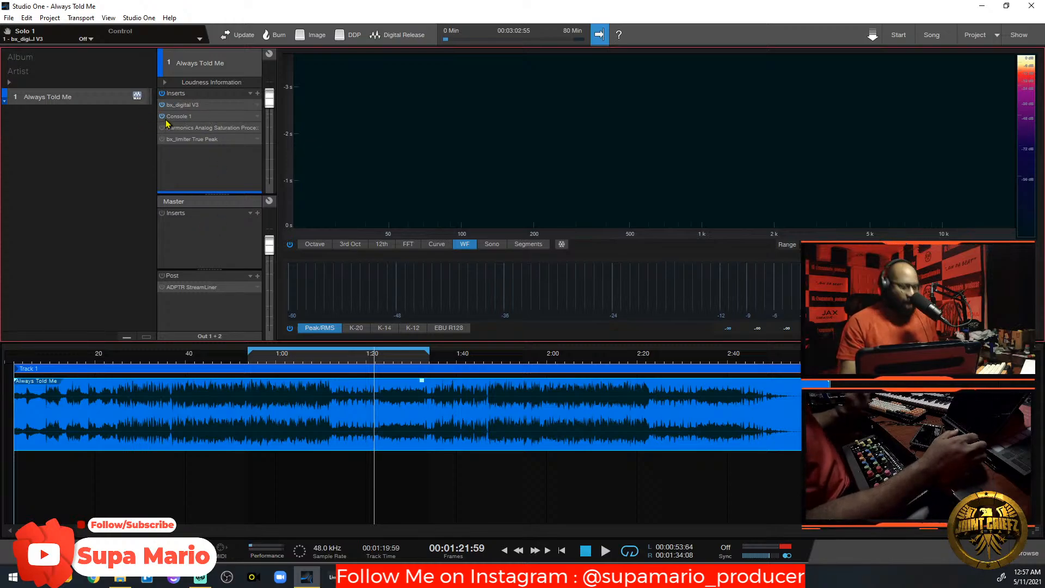
click(166, 120)
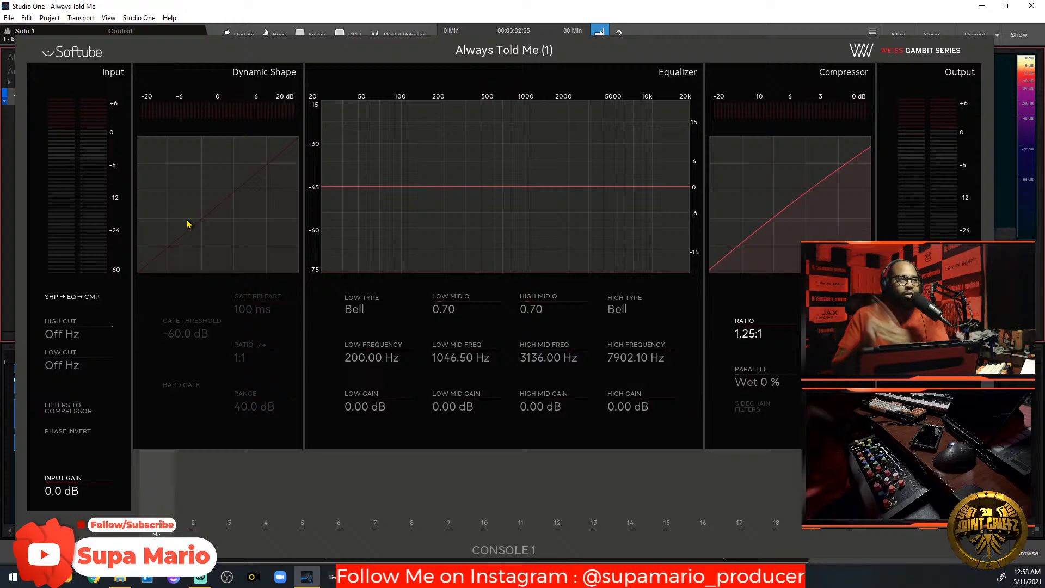
key(space)
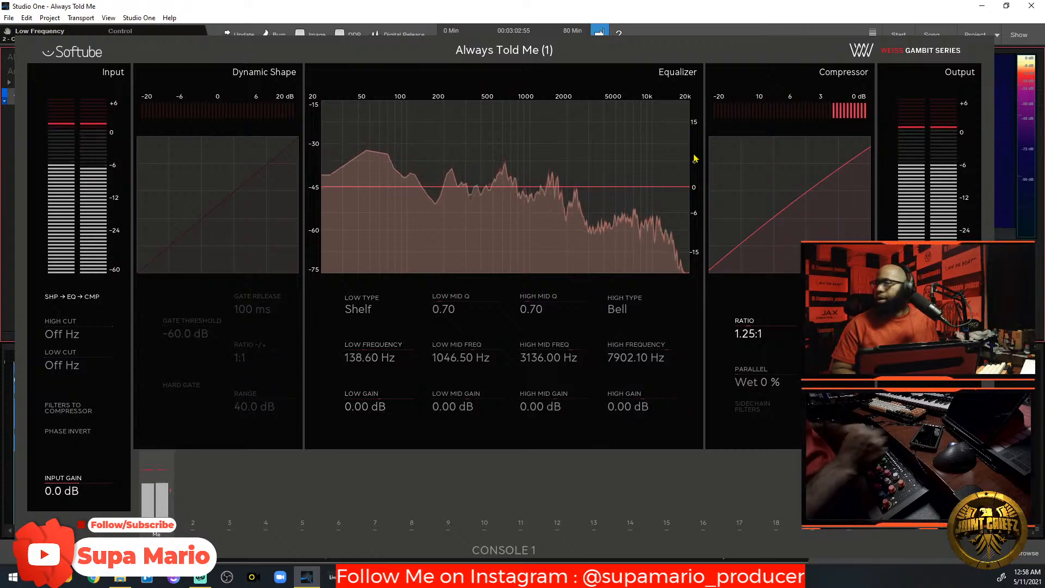
drag(694, 59, 661, 54)
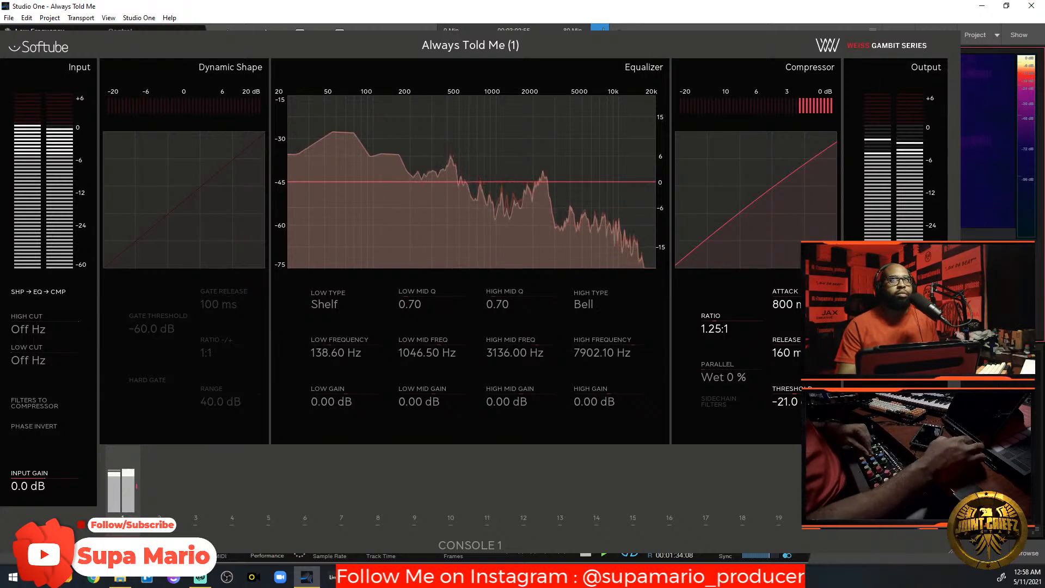
drag(916, 49, 908, 40)
drag(946, 539, 998, 559)
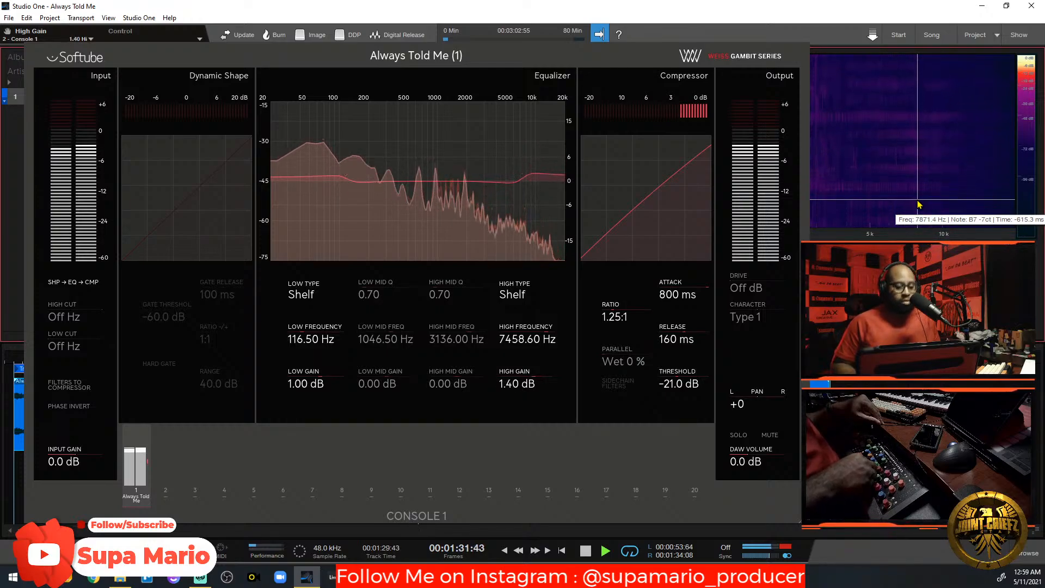
Set Console 1's low shelf to 116.50 Hz with 1.30 dB gain and its high shelf to 7458.60 Hz with 2.80 dB gain.
key(space)
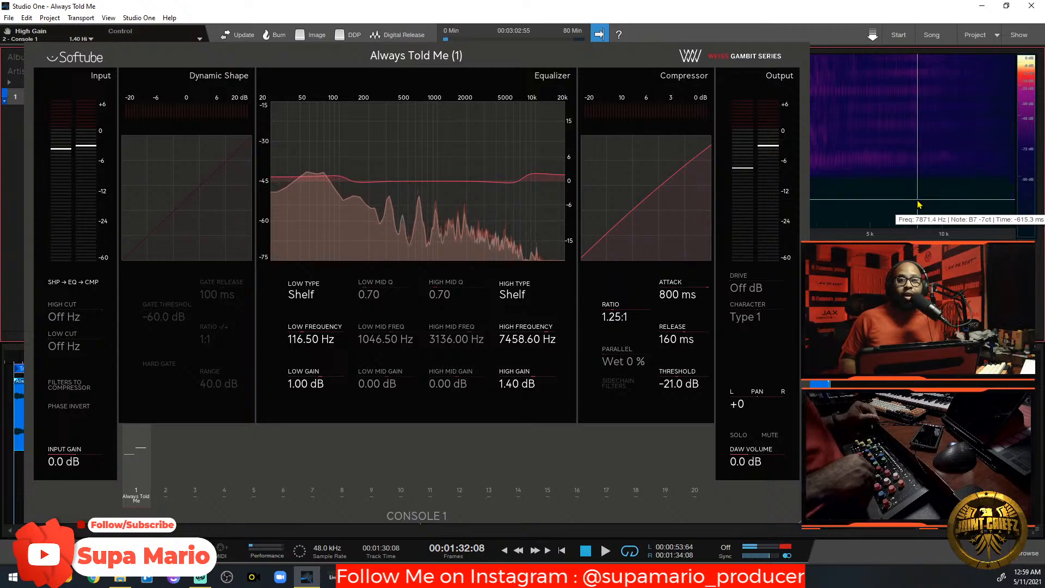
key(space)
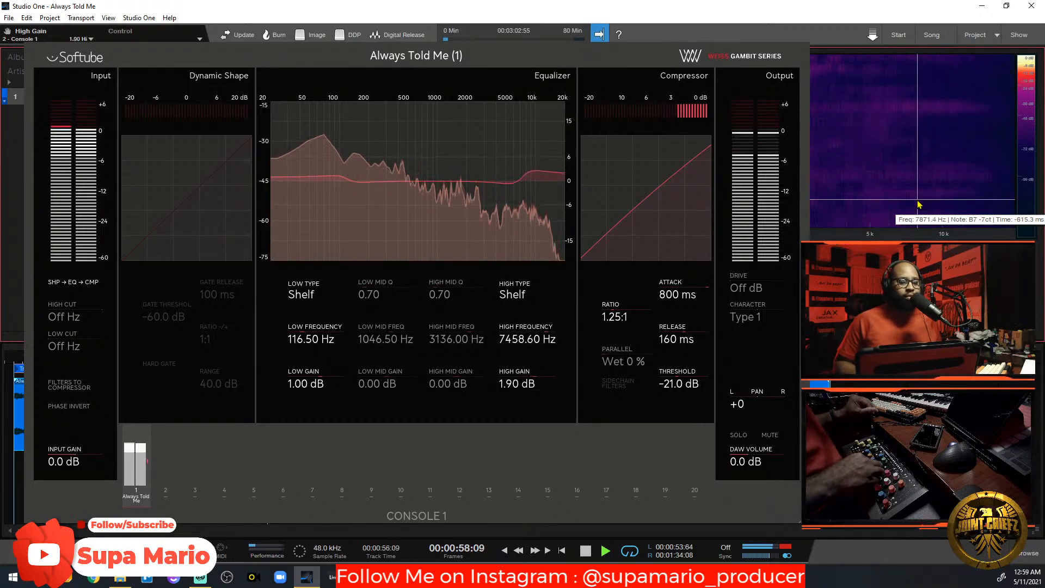
key(space)
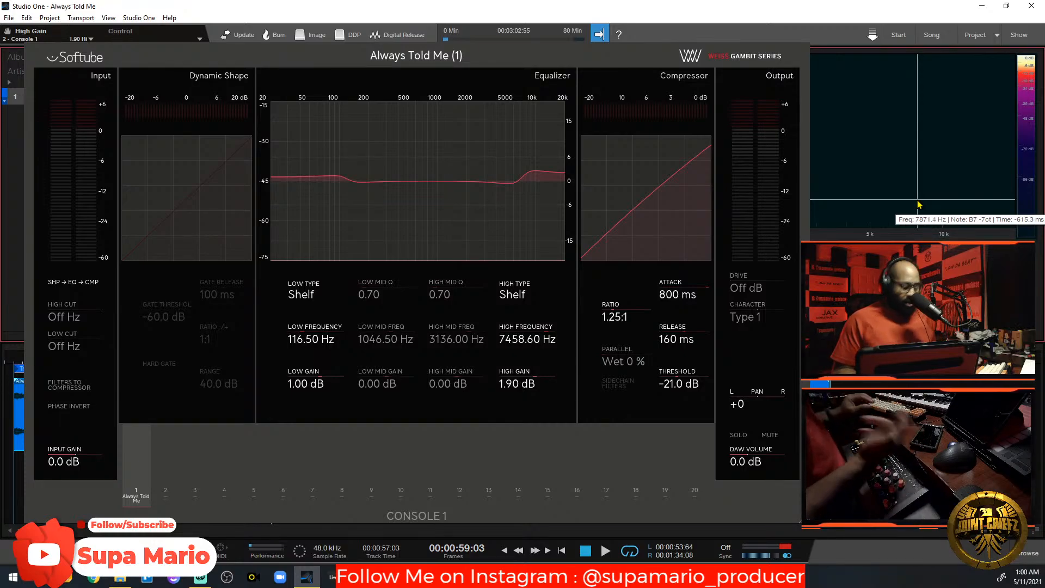
key(space)
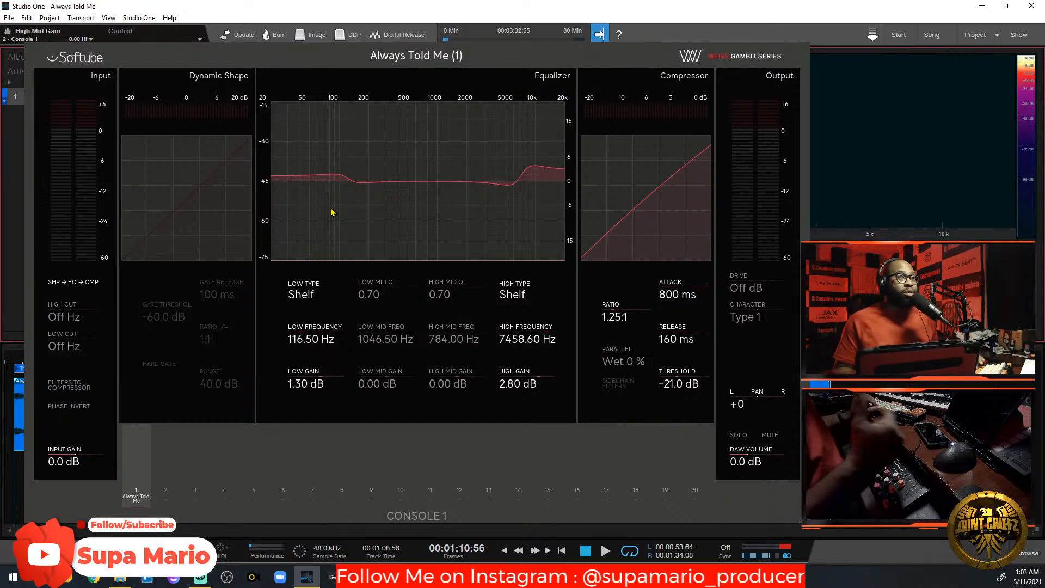
Sweep the high-mid band to 698.50 Hz with a Q of 110.00 and 18.00 dB gain while the loop plays.
key(space)
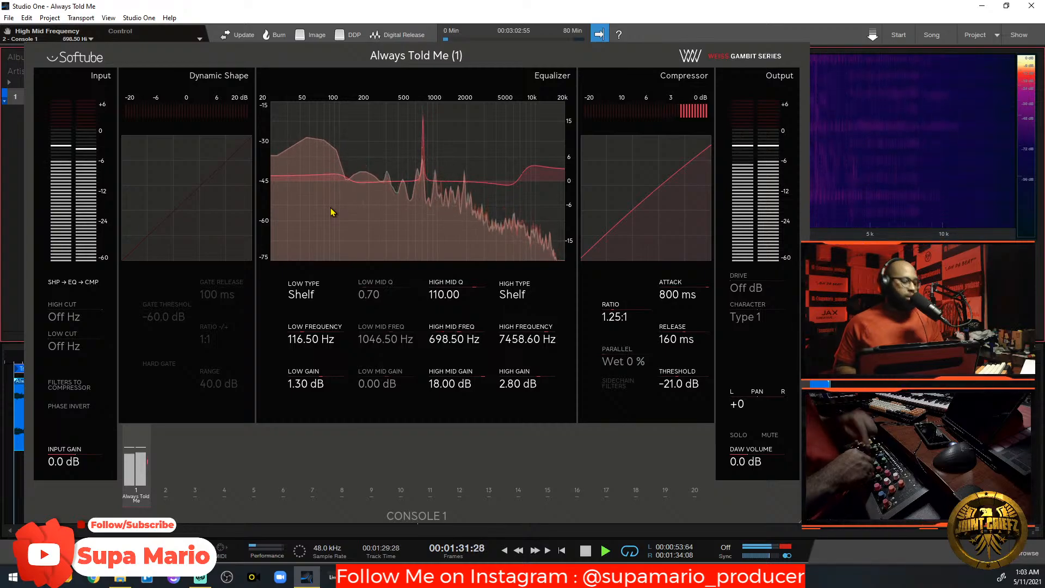
key(space)
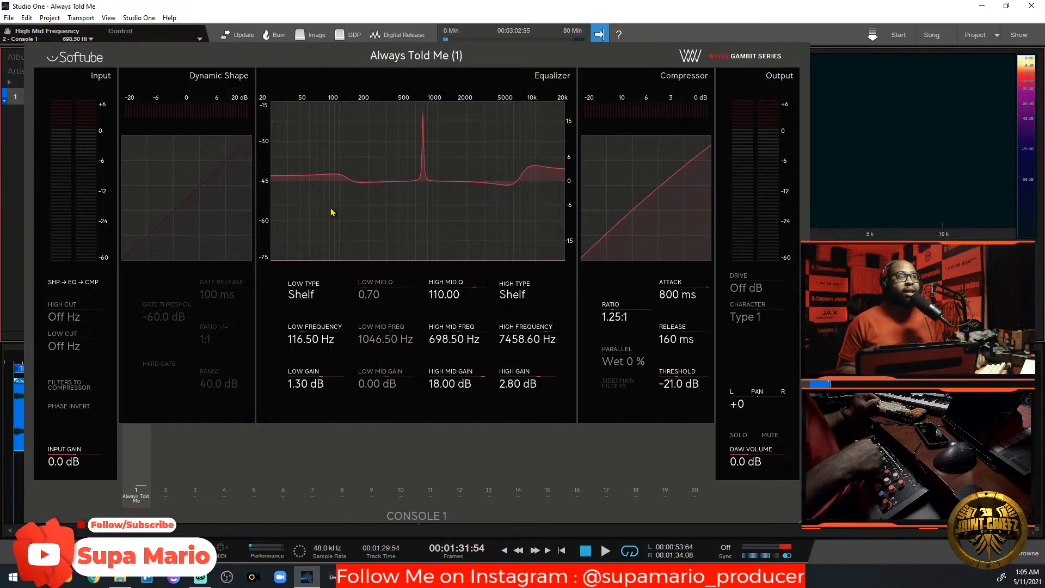
key(space)
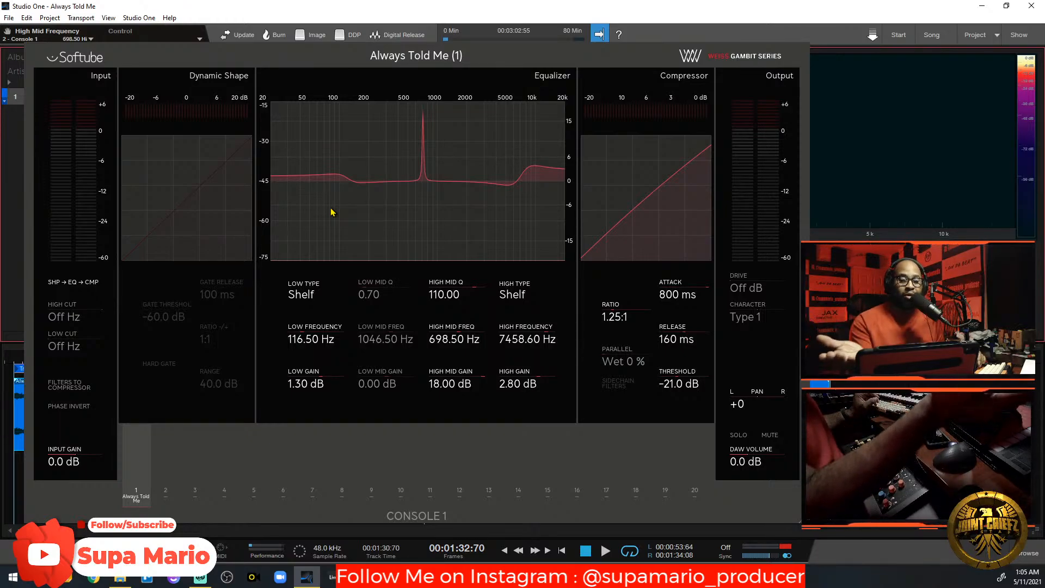
key(space)
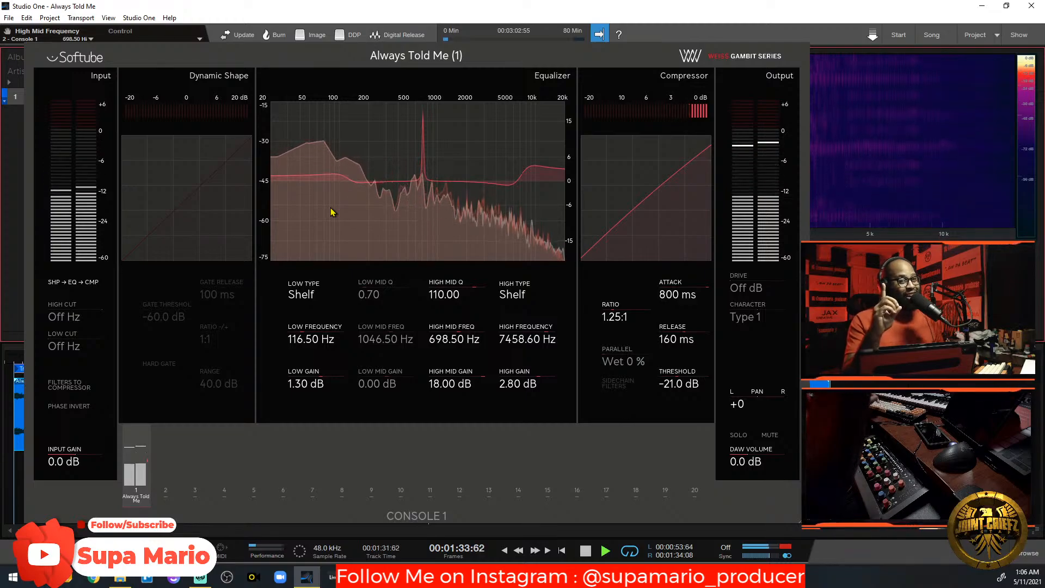
Audition broader 698.50 Hz boosts, trying Q 1.10 at 18.00 dB, Q 4.10 at 8.00 dB and Q 3.70 at 14.00 dB.
key(space)
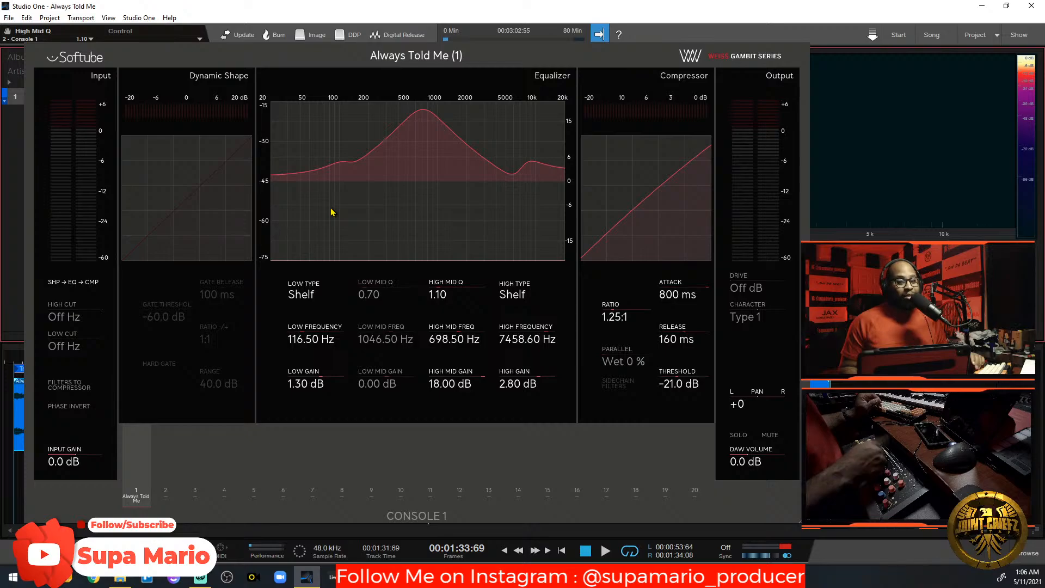
key(space)
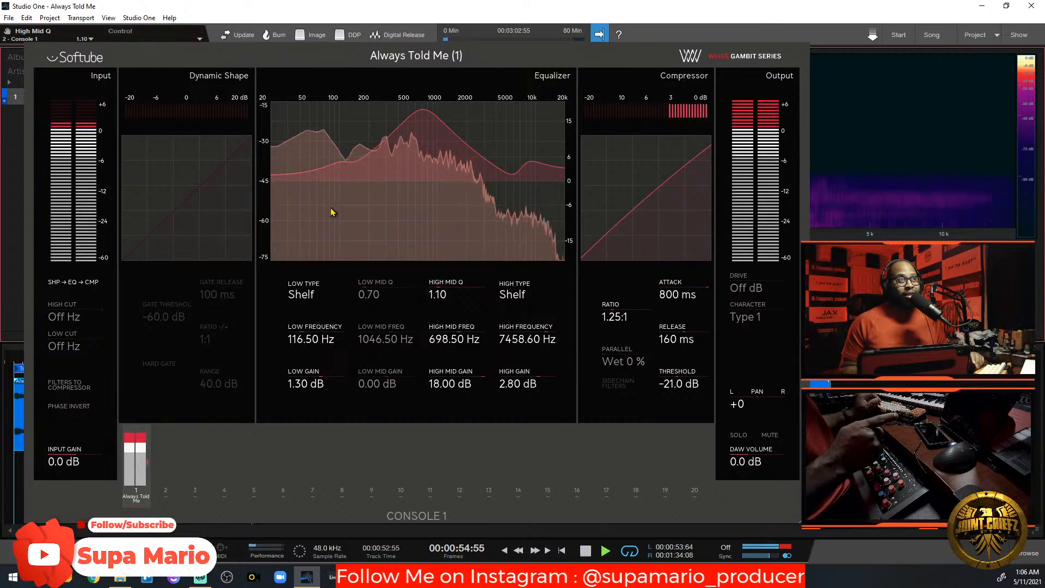
key(space)
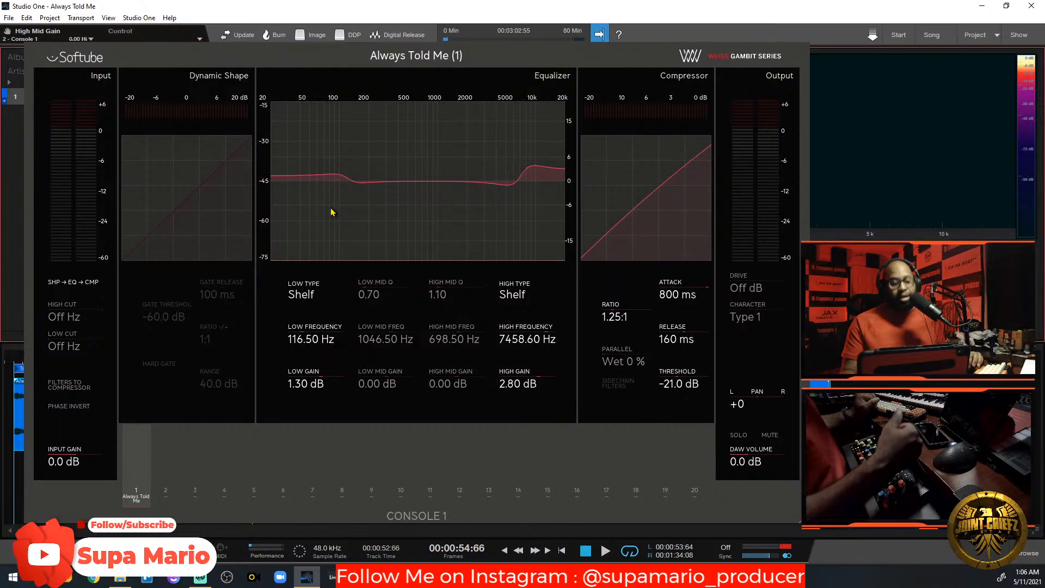
key(space)
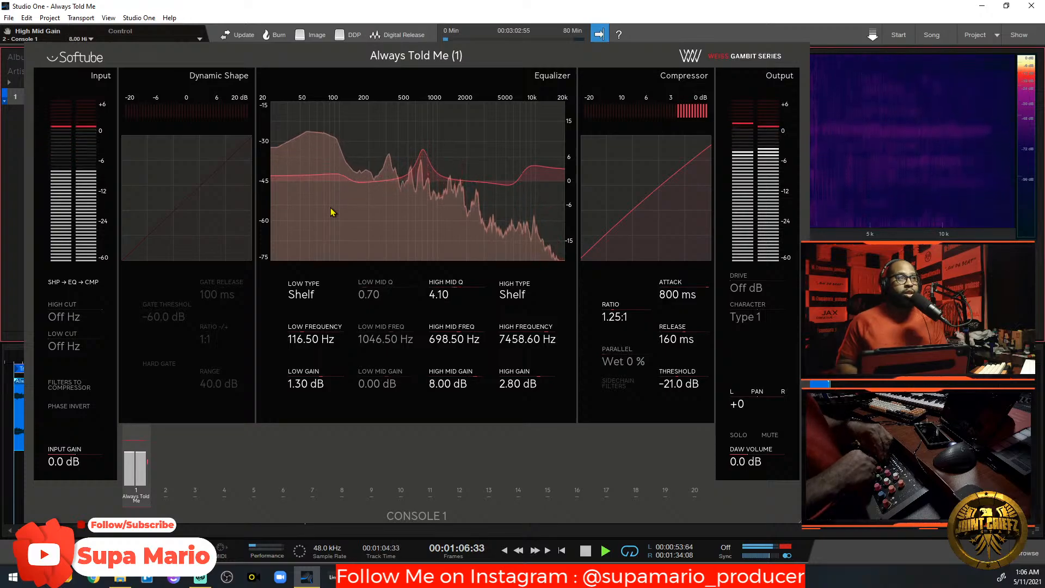
key(space)
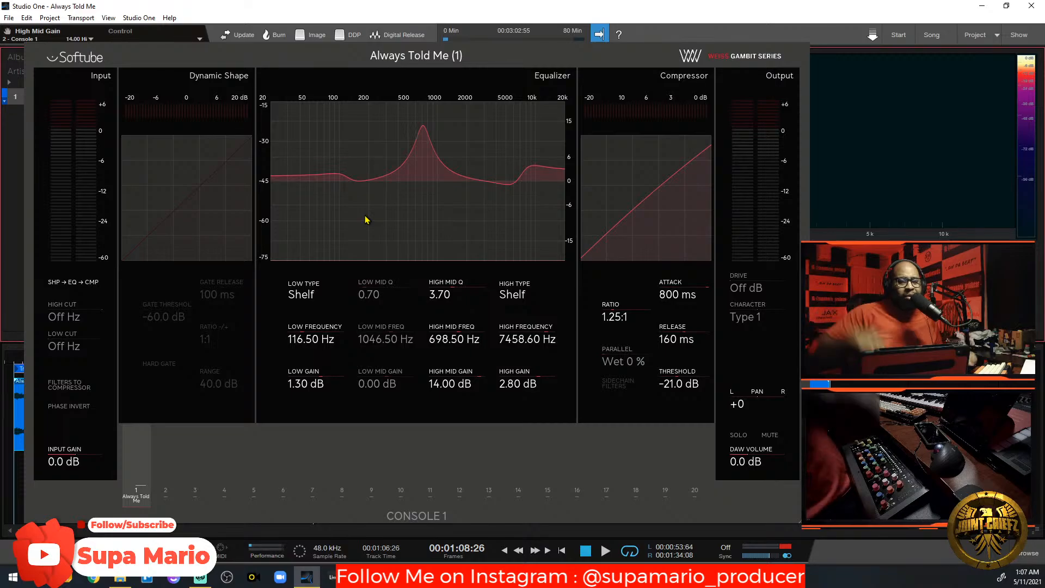
Set the high-mid band's Q to 1.85 and gain to 0.20 dB, and raise the low shelf's gain to 1.80 dB.
key(space)
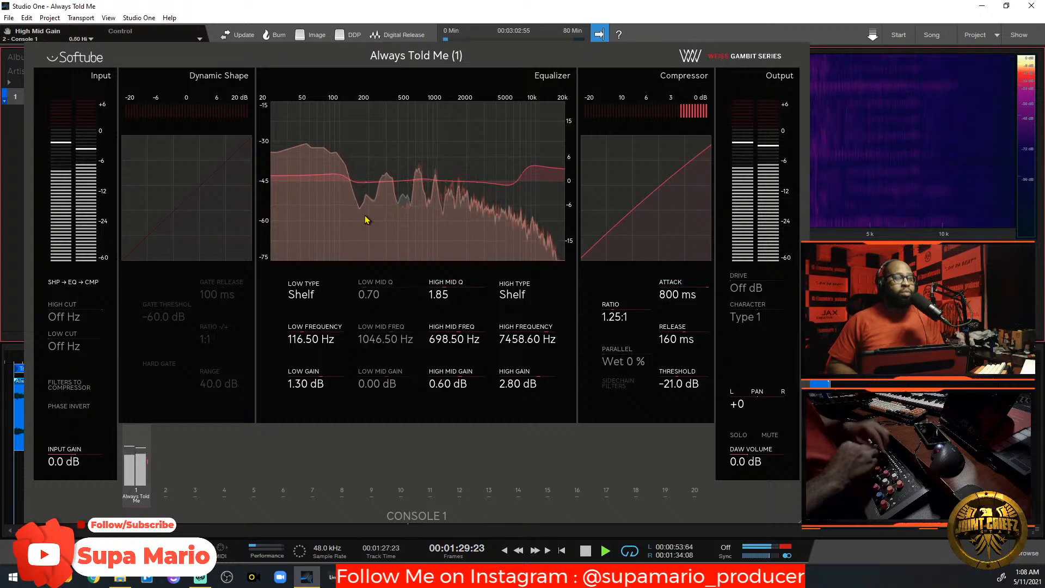
key(space)
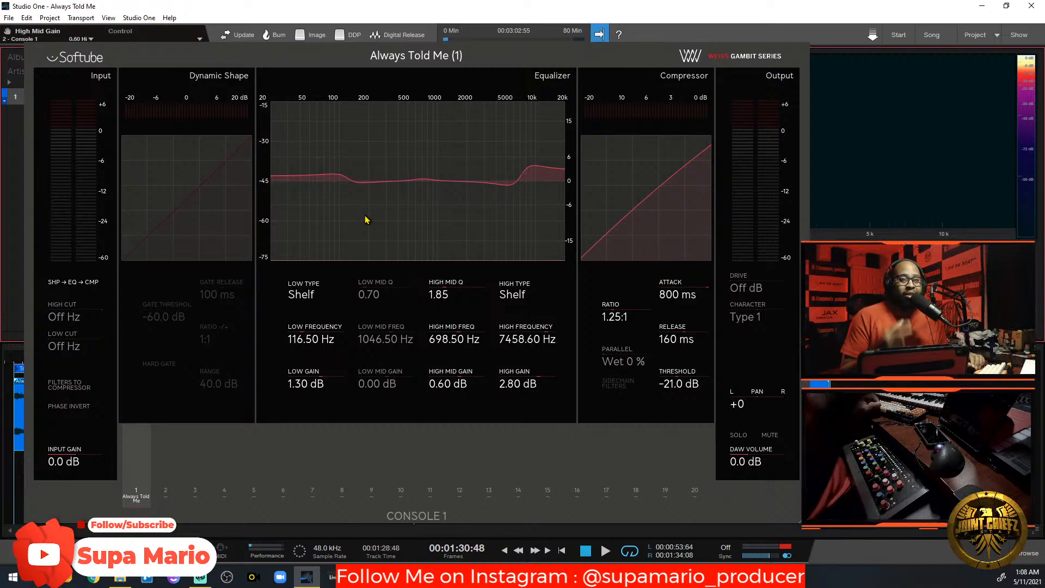
key(space)
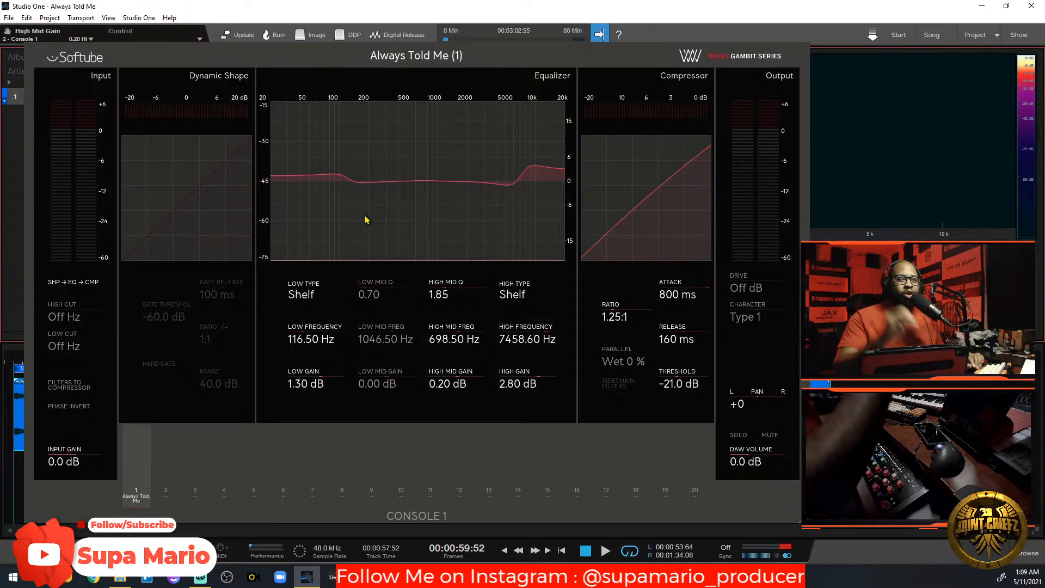
key(space)
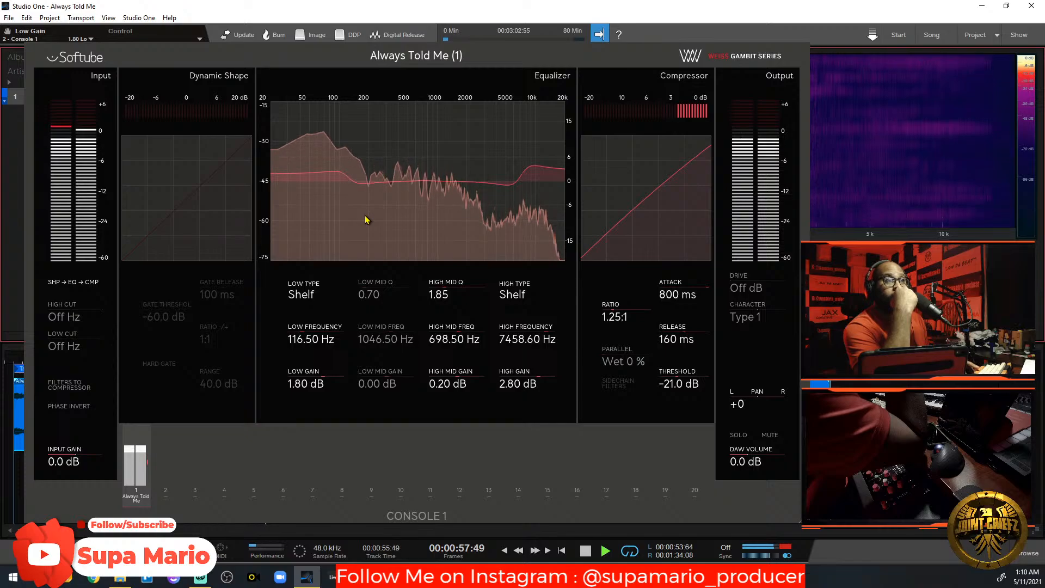
key(space)
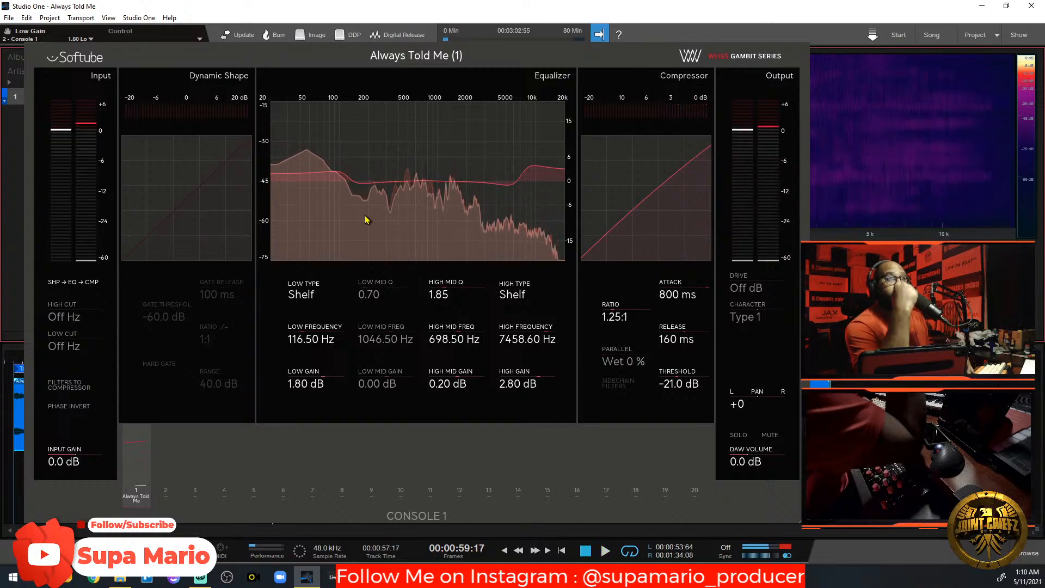
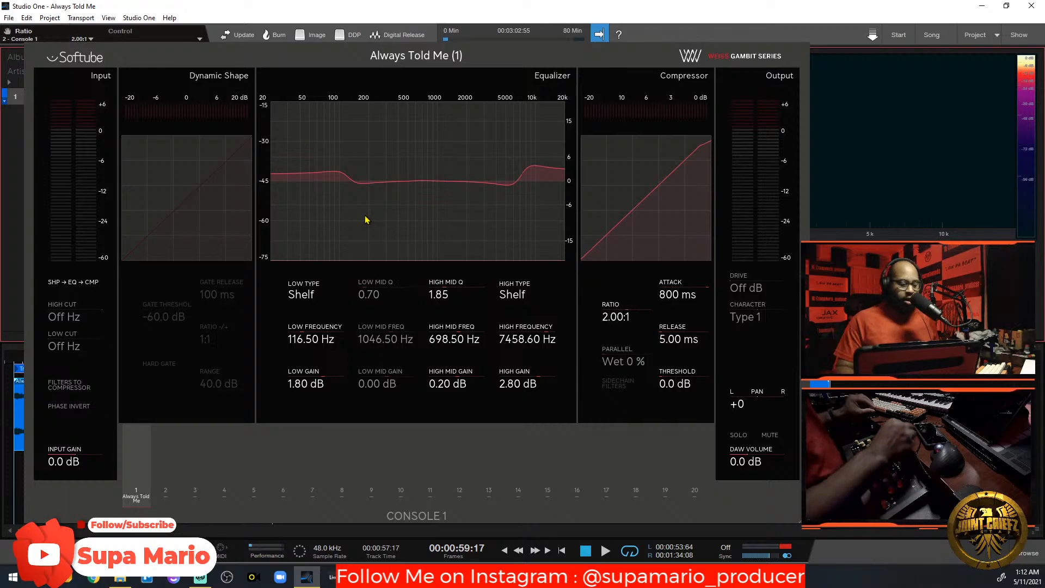
Set the compressor to a 2.00:1 ratio, 630 ms attack, 5.00 ms release and -7.0 dB threshold, and audition it on the loop.
key(space)
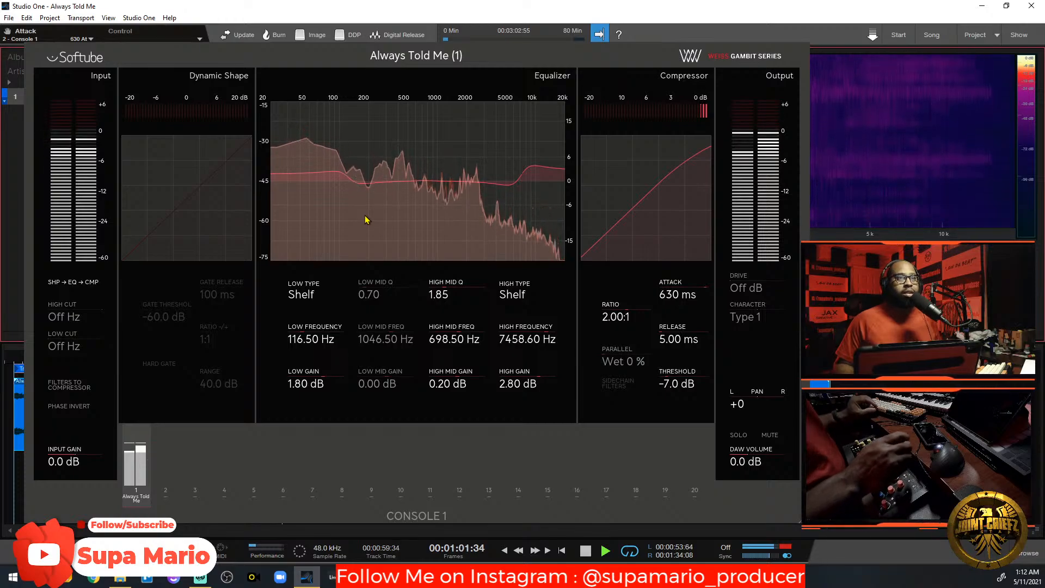
key(space)
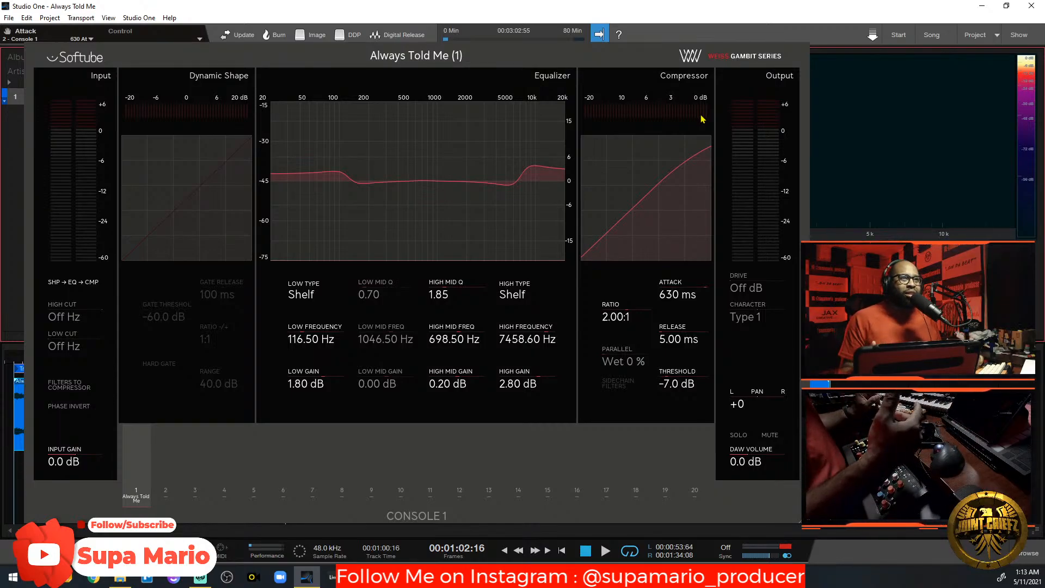
key(space)
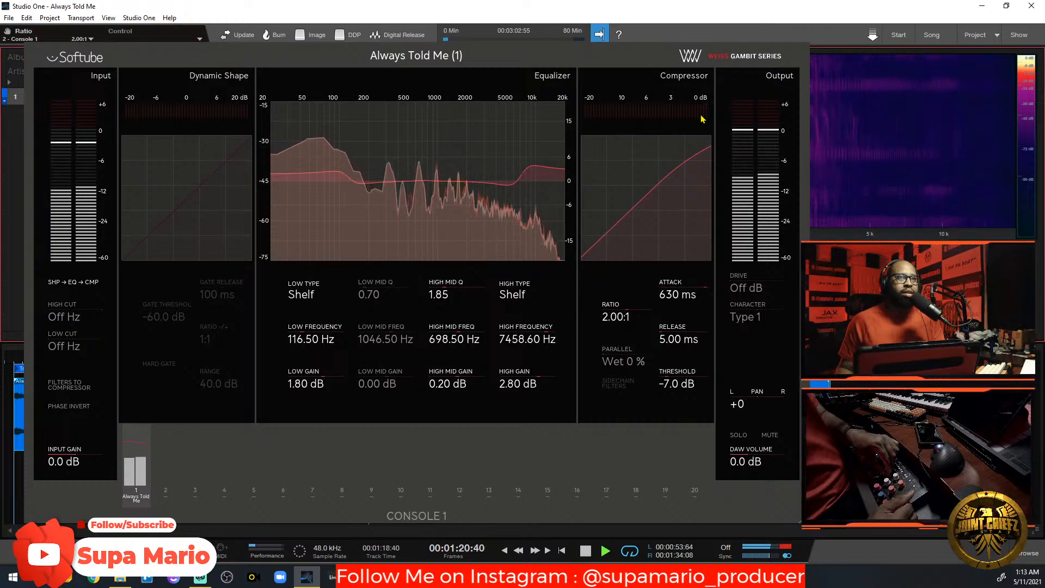
Set the compressor ratio to 2.04:1 and the channel volume to -1.7 dB while auditioning the loop.
key(space)
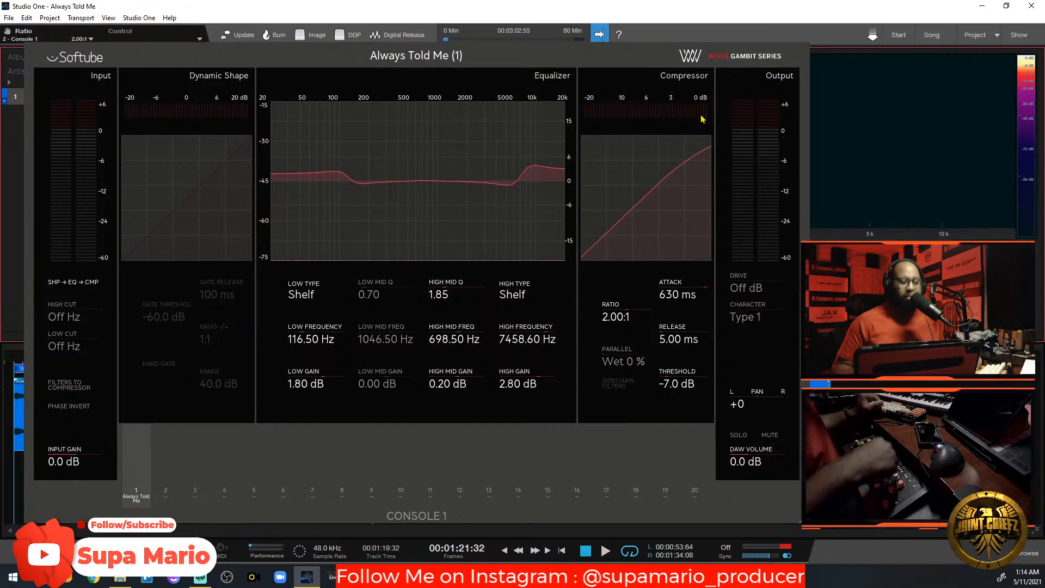
key(space)
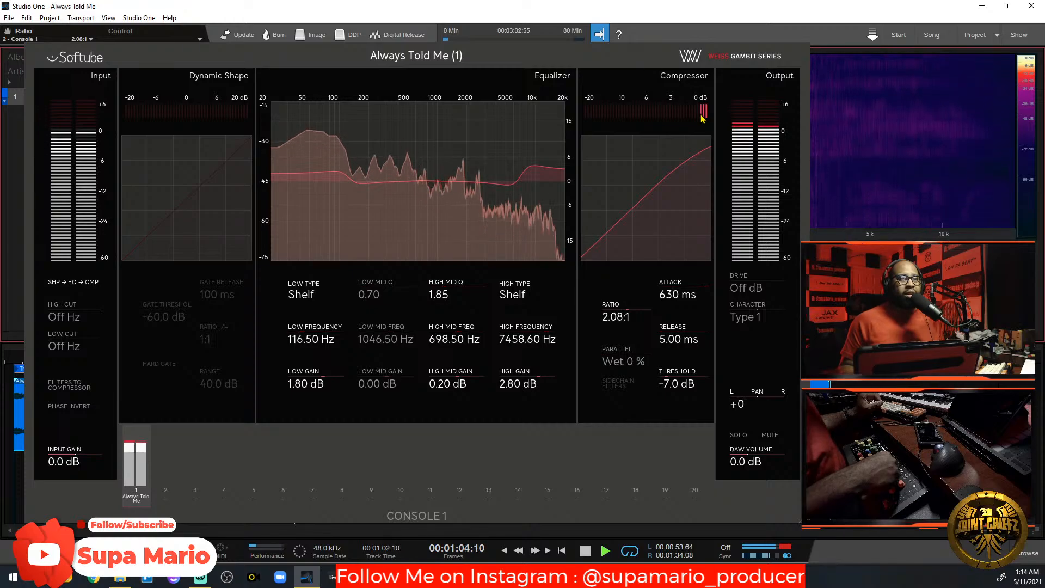
key(space)
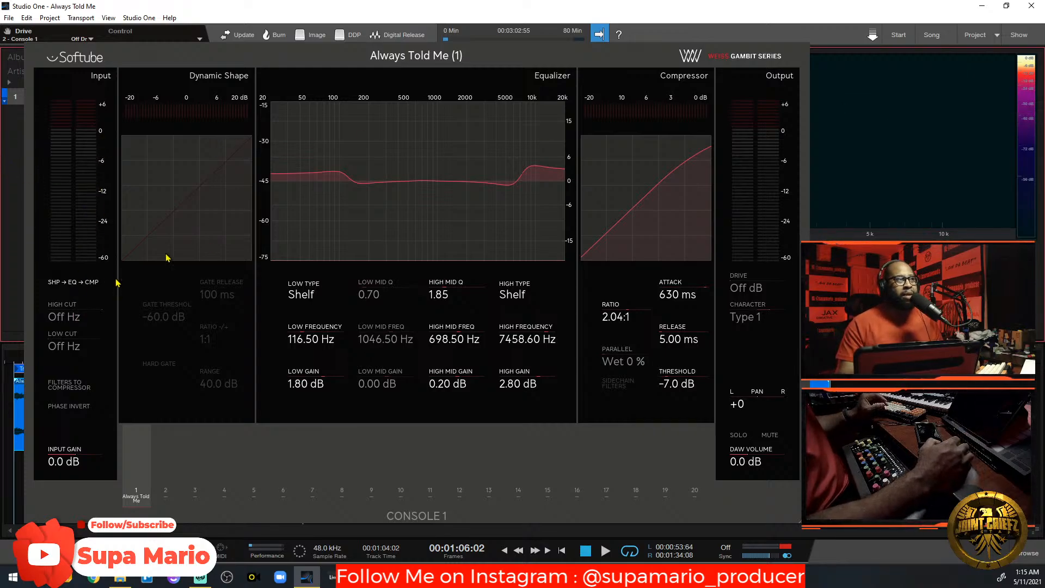
key(space)
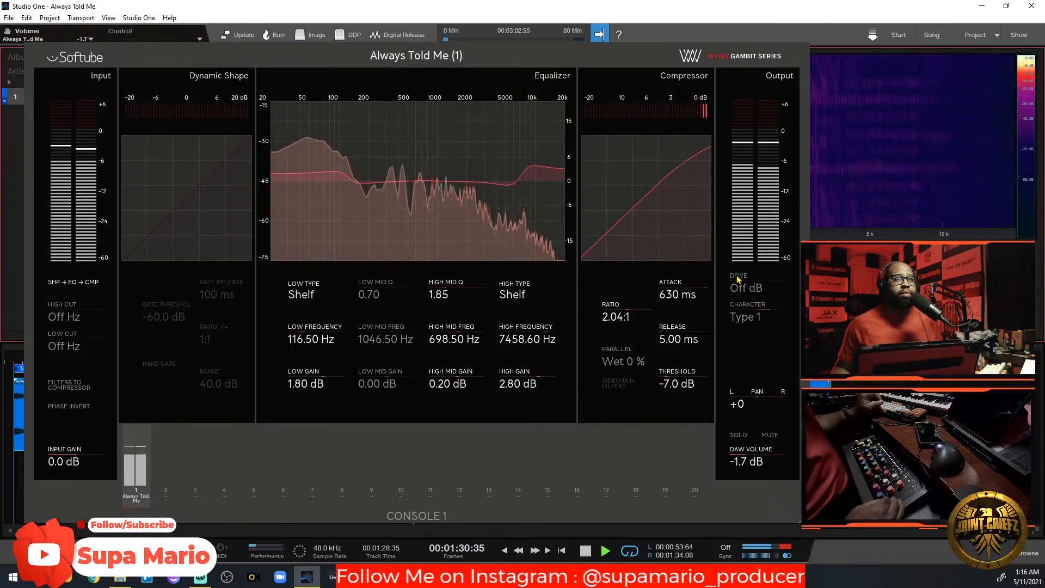
key(space)
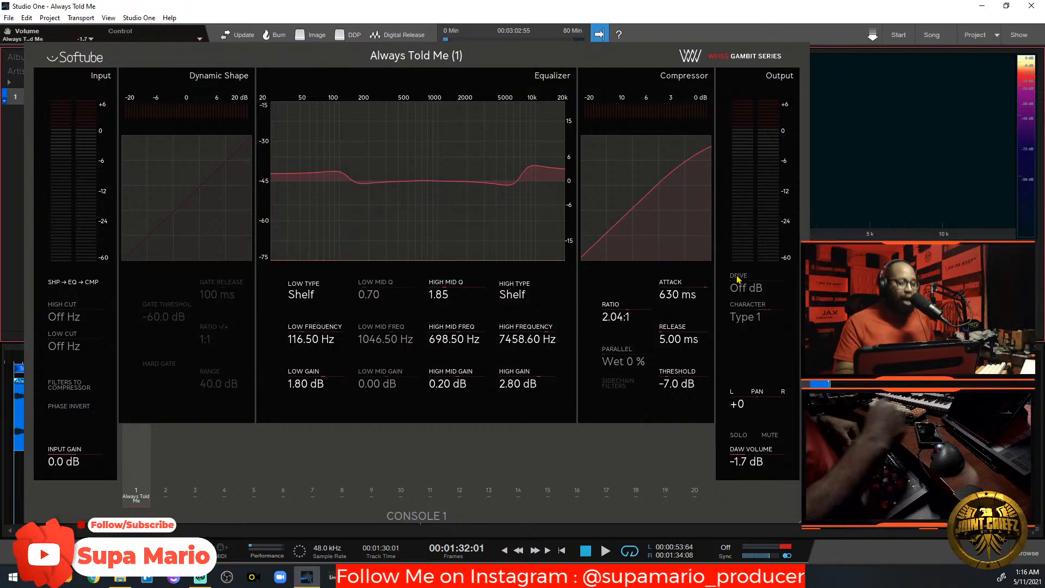
Play the loop from its start and compare the track with Console 1 bypassed and active, leaving the bypass off.
click(912, 111)
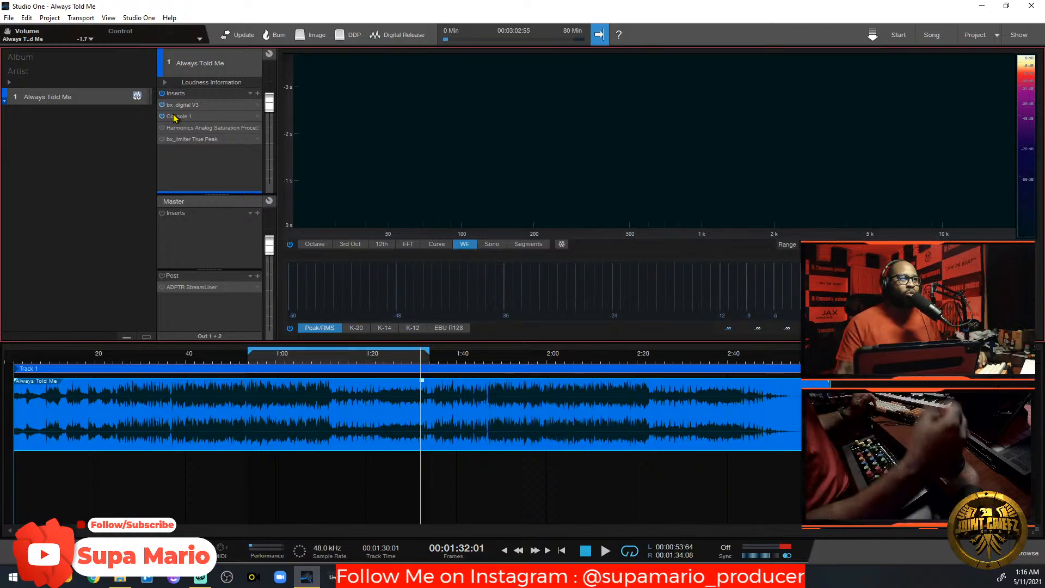
click(250, 365)
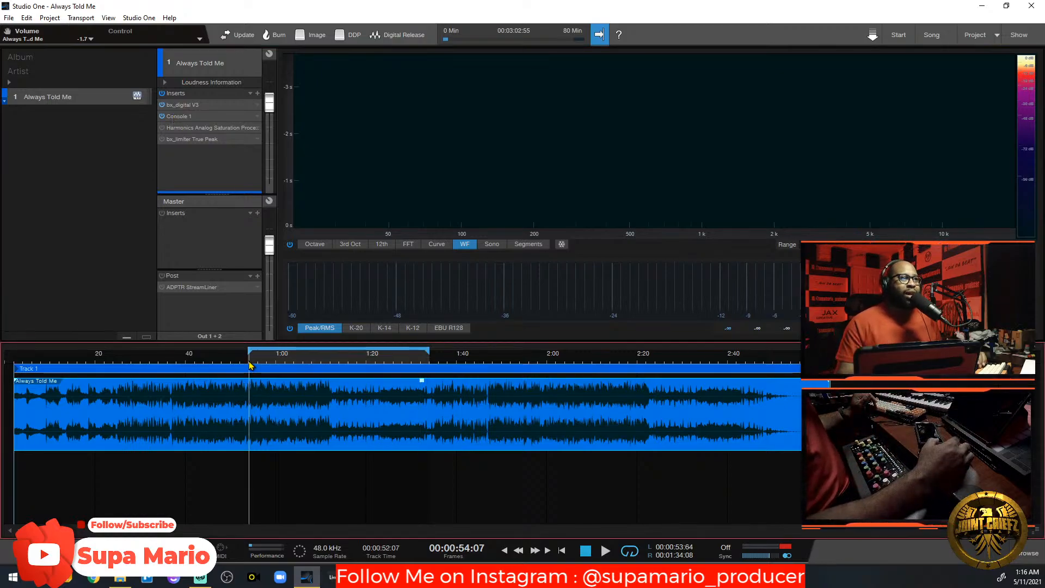
key(space)
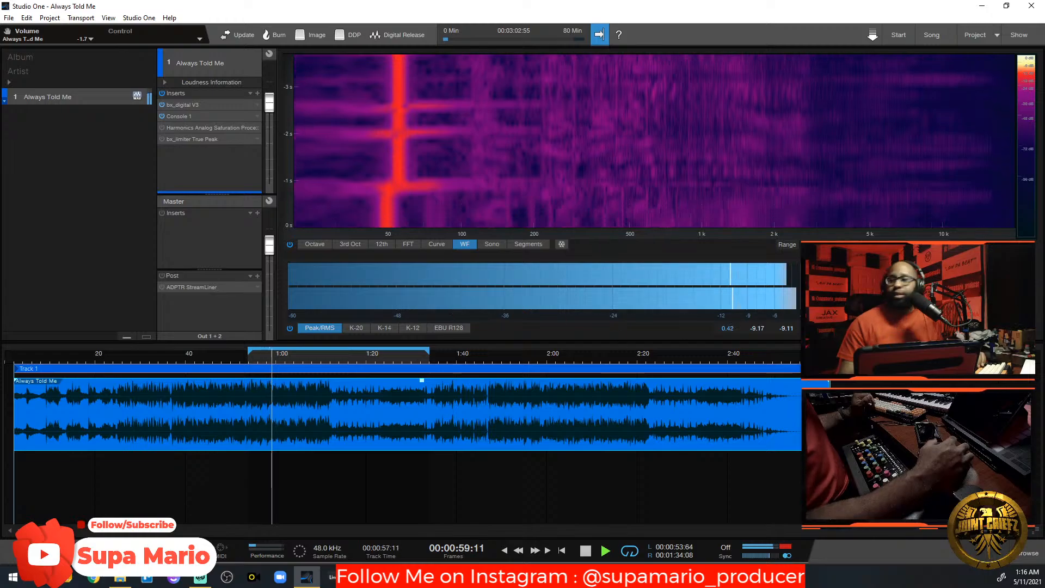
drag(909, 1, 623, 169)
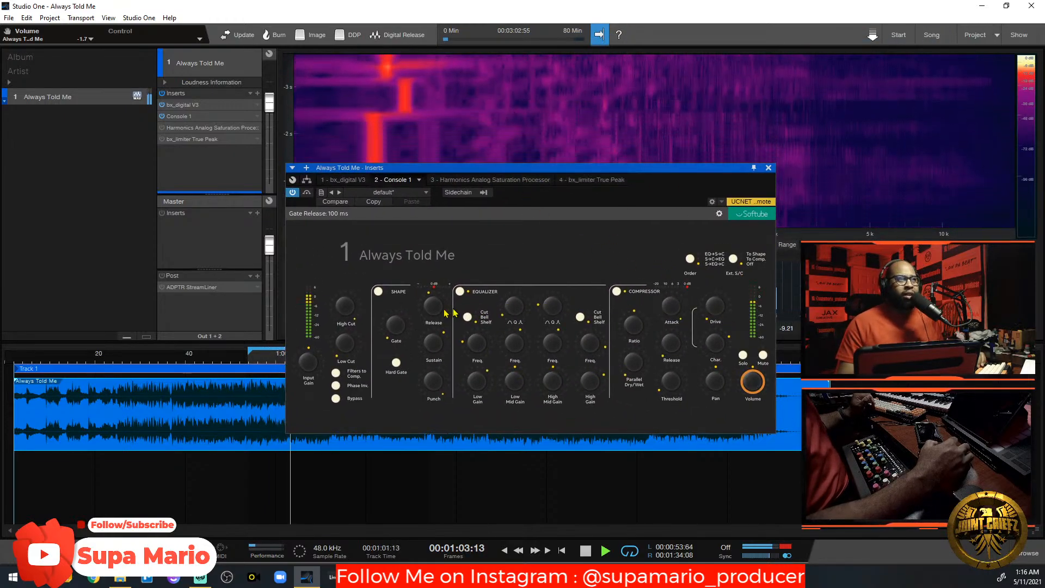
click(336, 399)
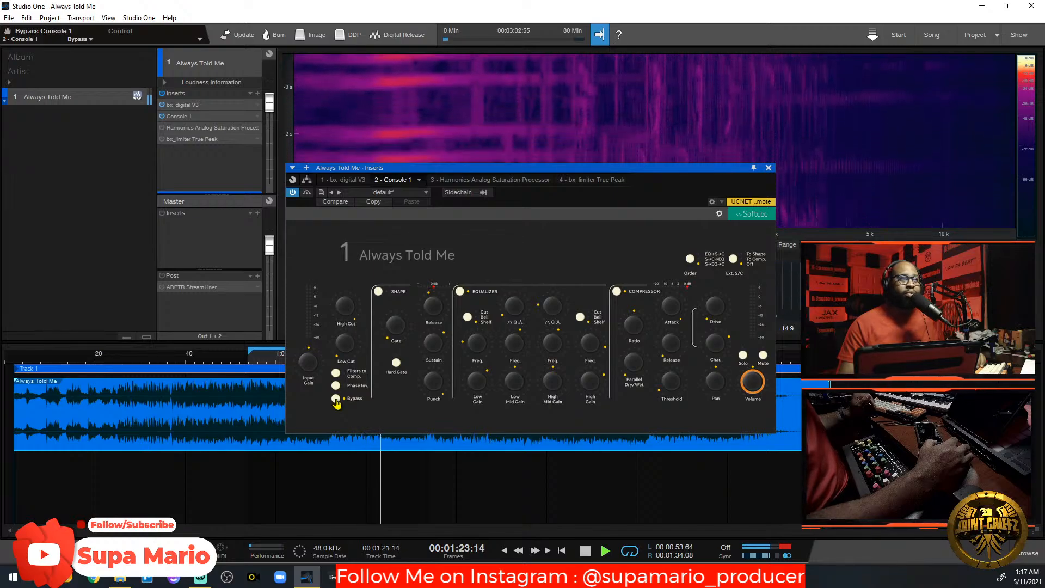
click(336, 400)
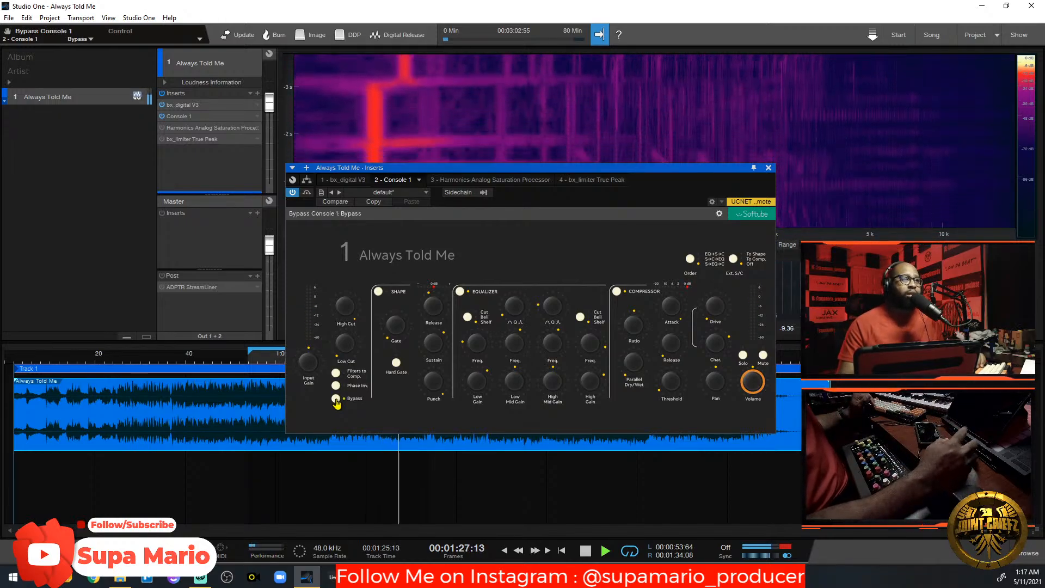
click(336, 400)
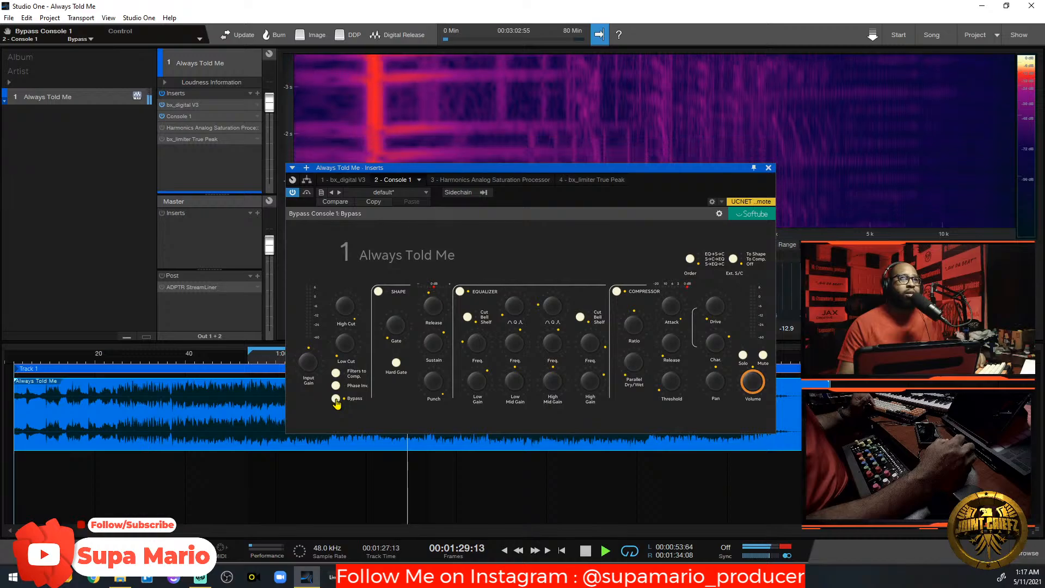
click(336, 401)
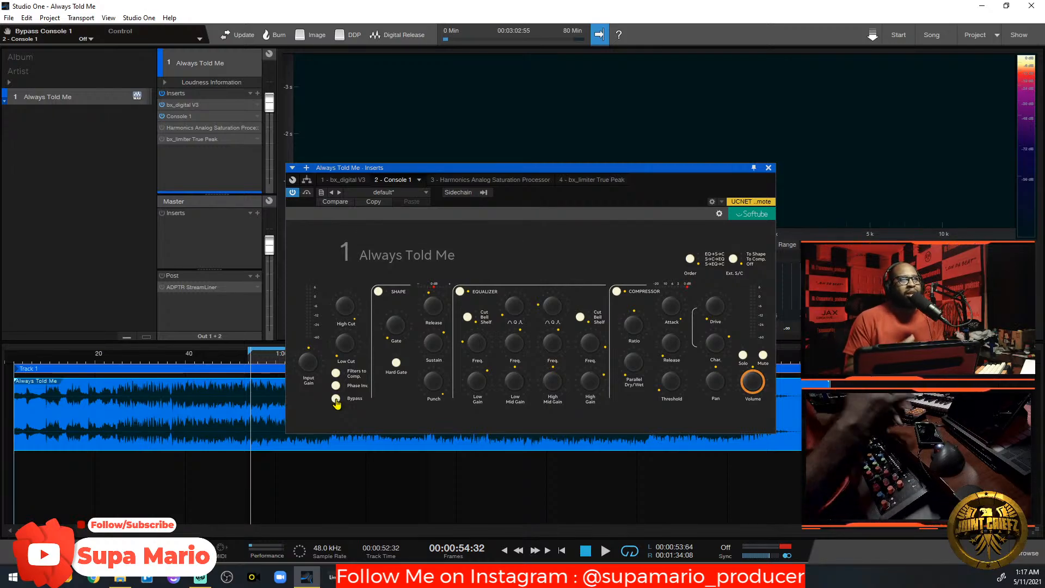
click(769, 168)
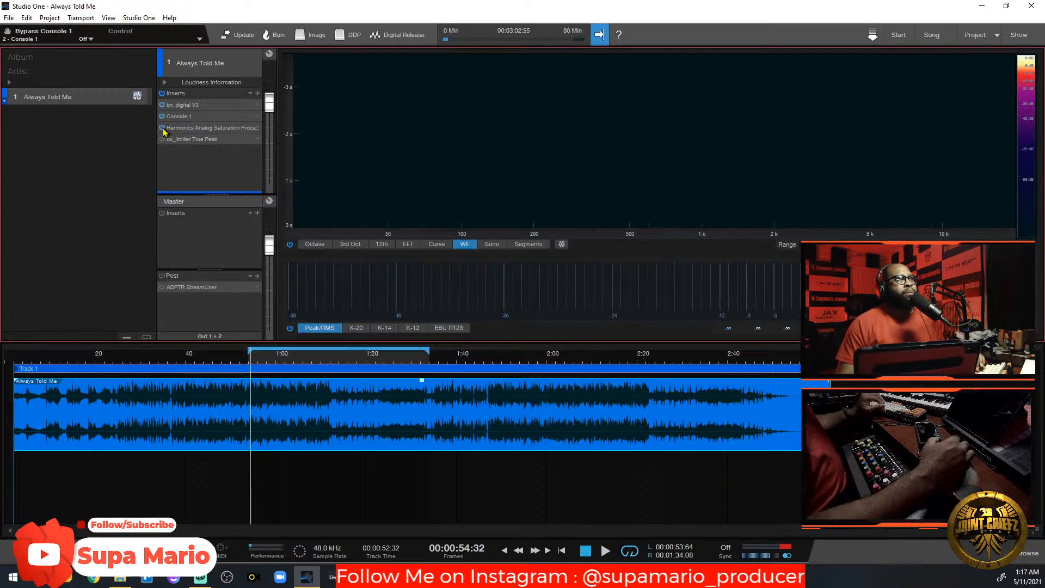
Activate the Harmonics Analog Saturation Processor insert and open its editor.
click(258, 128)
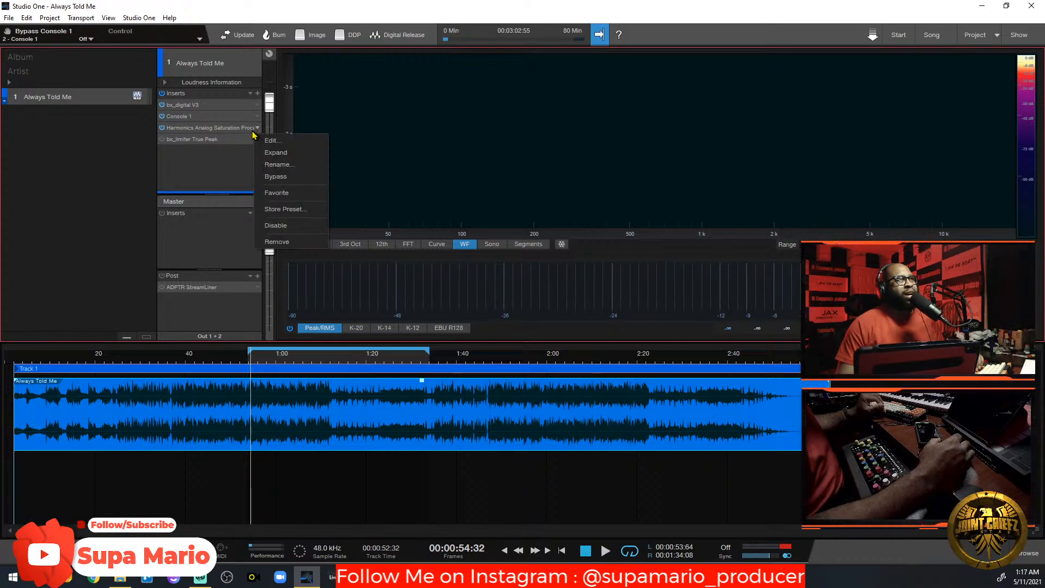
click(231, 132)
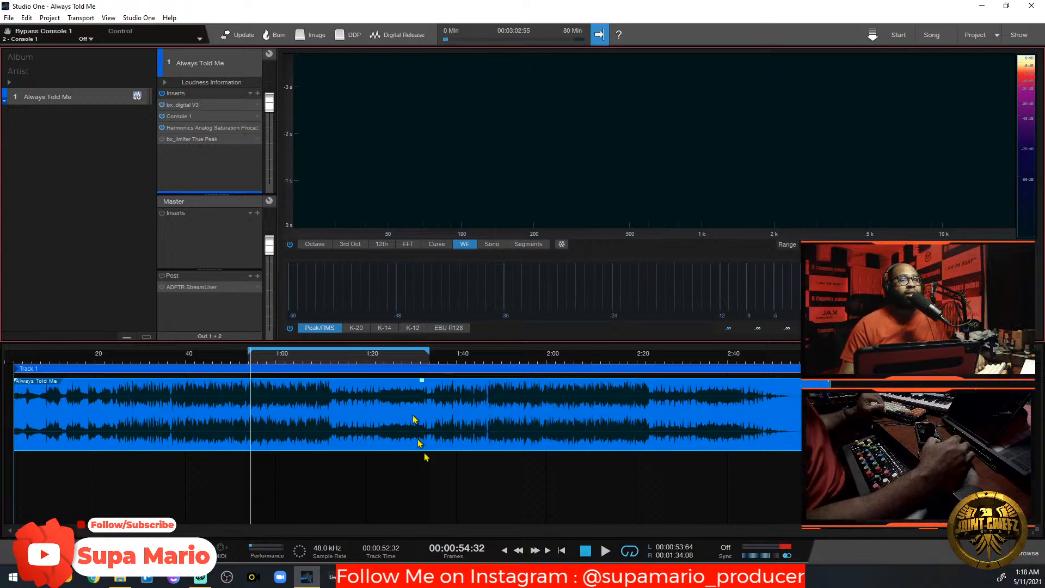
right_click(204, 125)
click(204, 124)
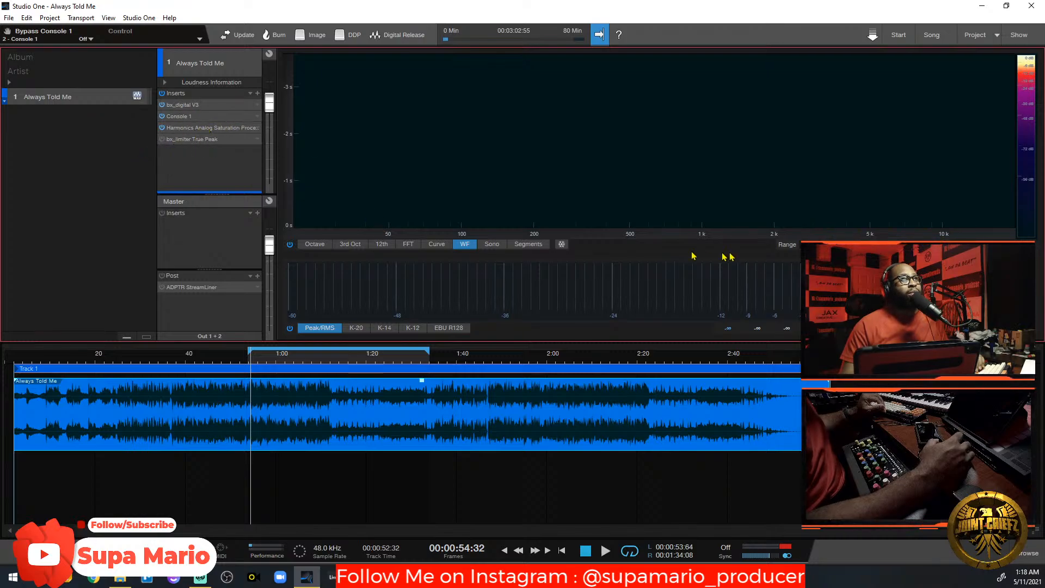
right_click(190, 136)
click(192, 139)
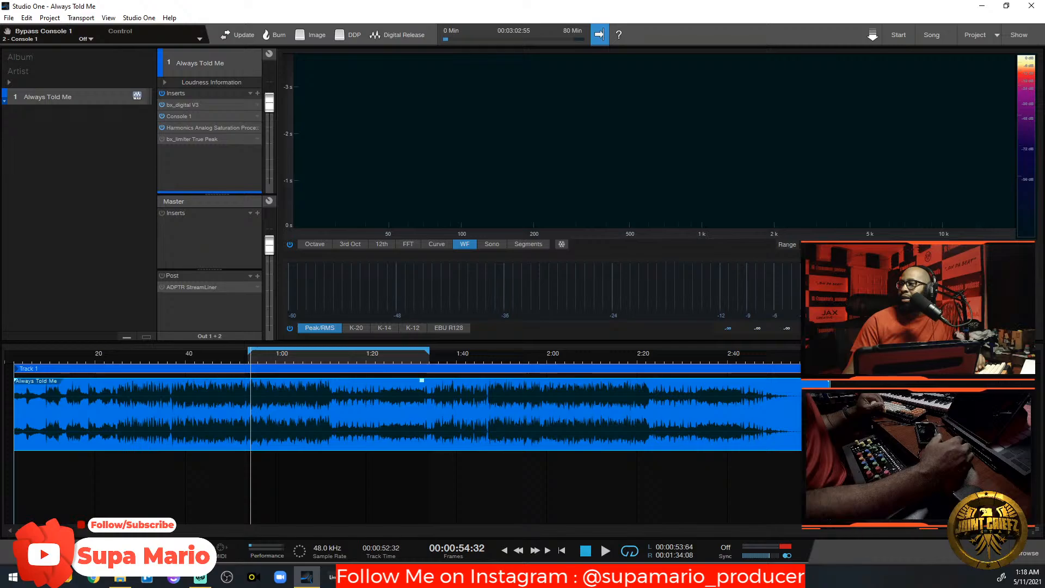
drag(1044, 179, 533, 129)
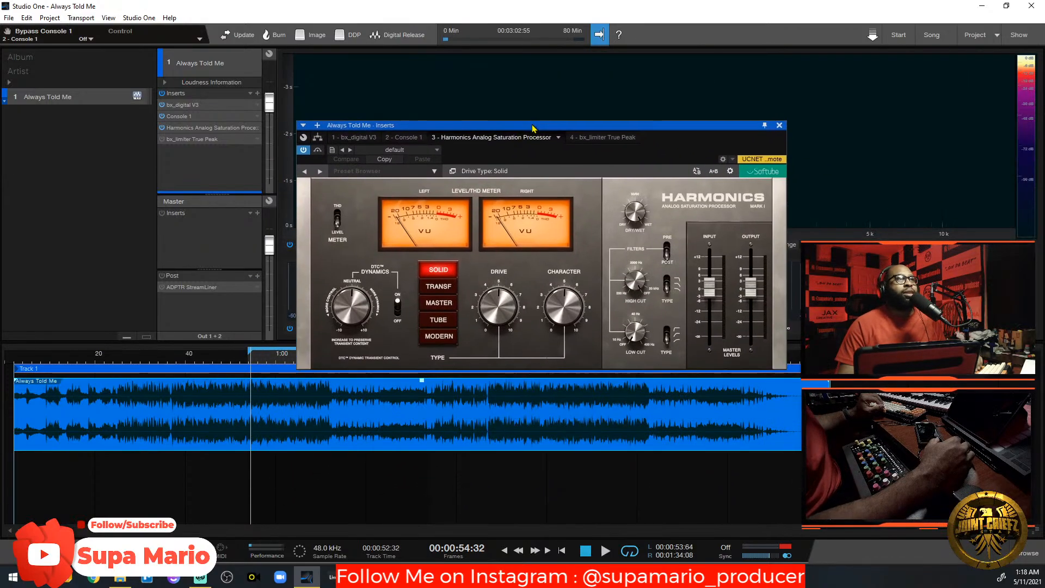
Try Harmonics with the Master type, Character 0.2, Dynamics 0.5 and Drive 3.6 while the loop plays.
click(440, 304)
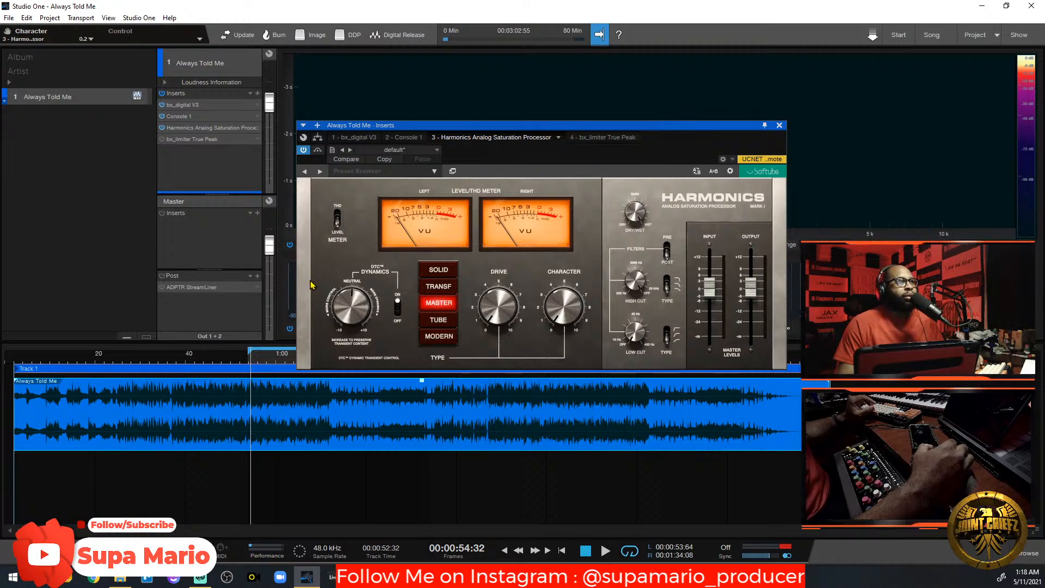
key(space)
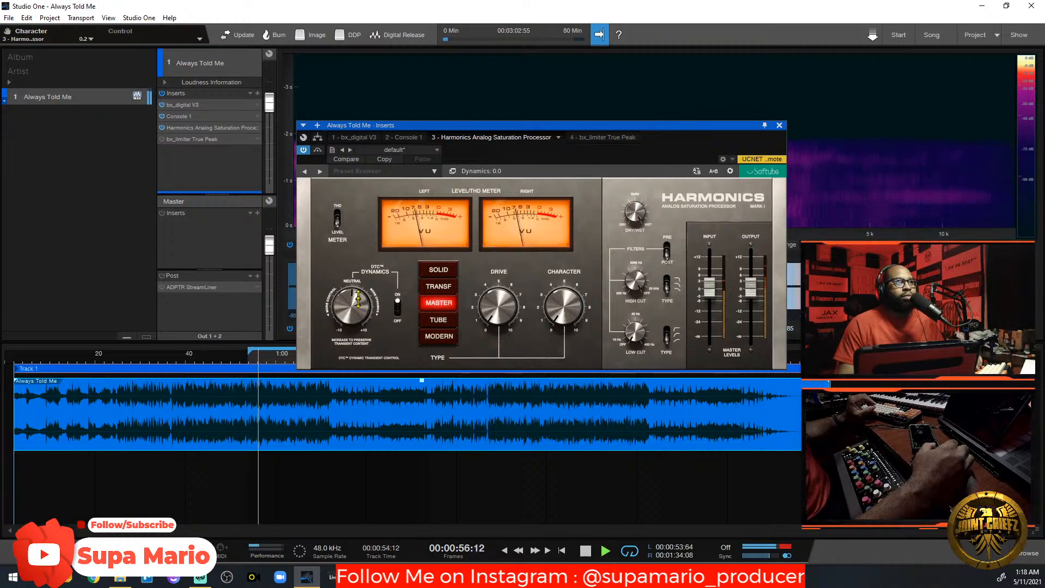
drag(353, 306, 349, 360)
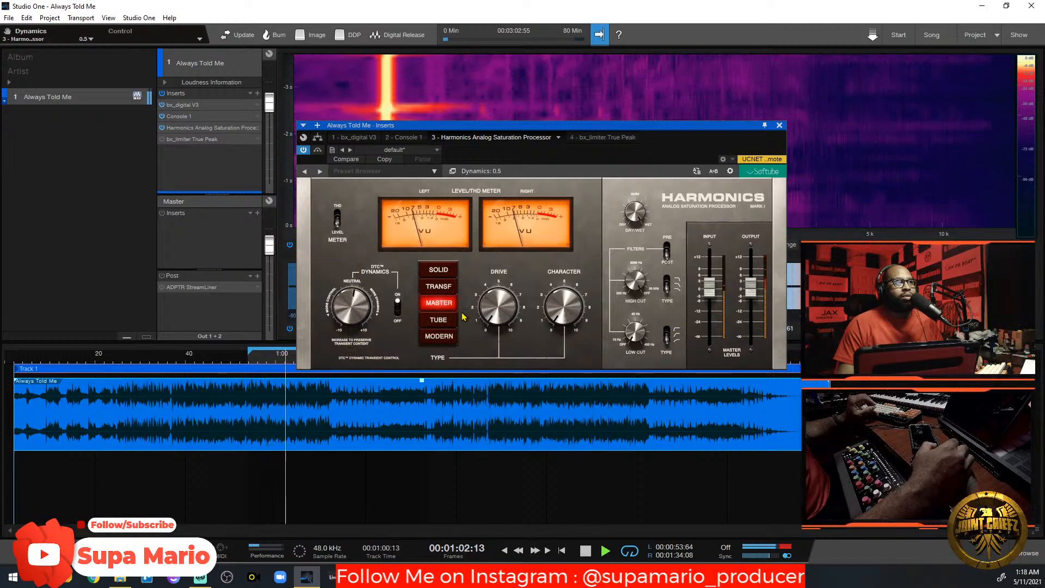
drag(506, 309, 507, 270)
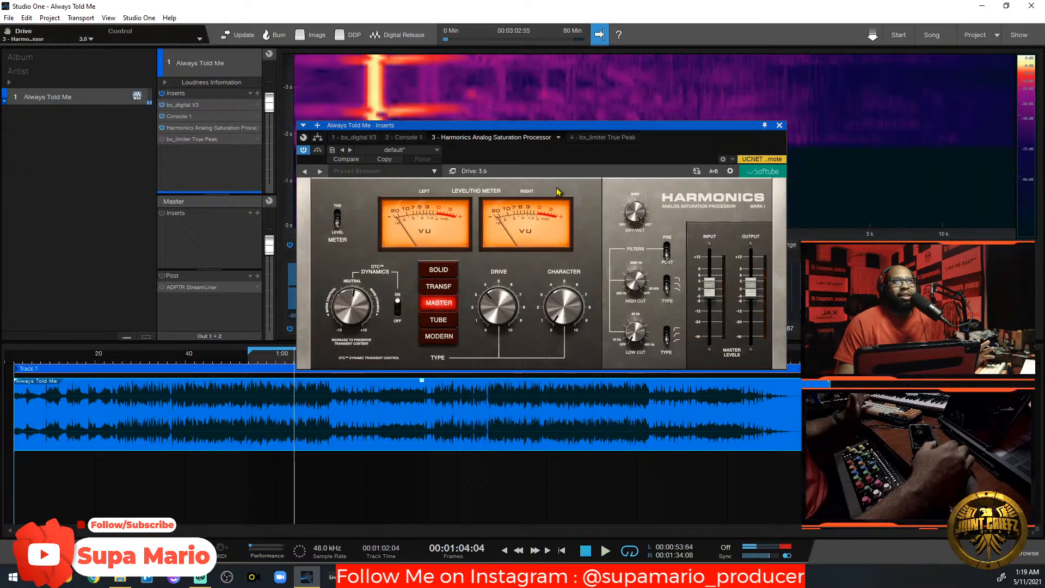
Remove the Harmonics insert from Always Told Me and search the available insert plug-ins for SSL.
click(257, 128)
click(272, 241)
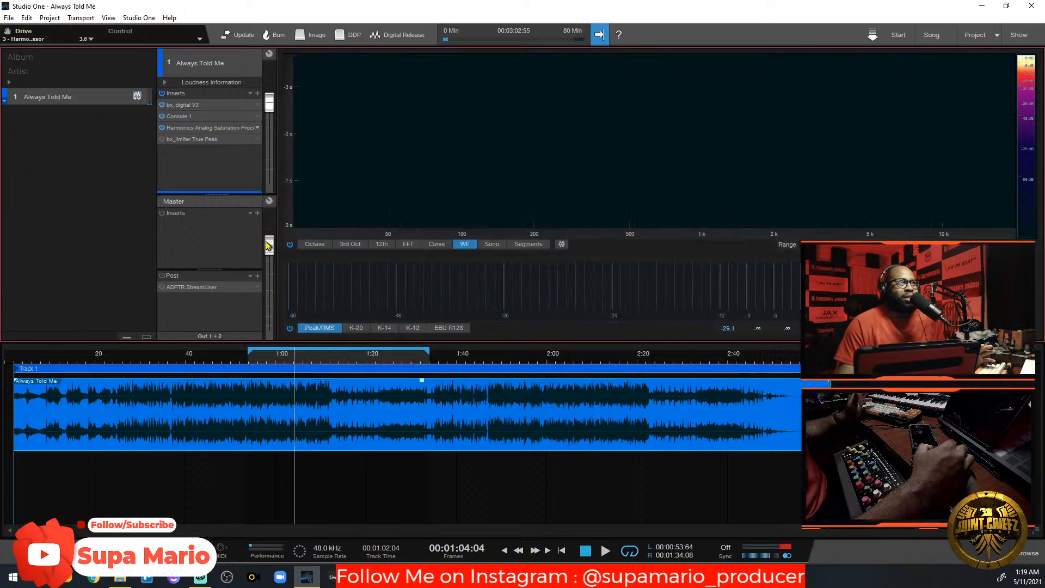
click(258, 93)
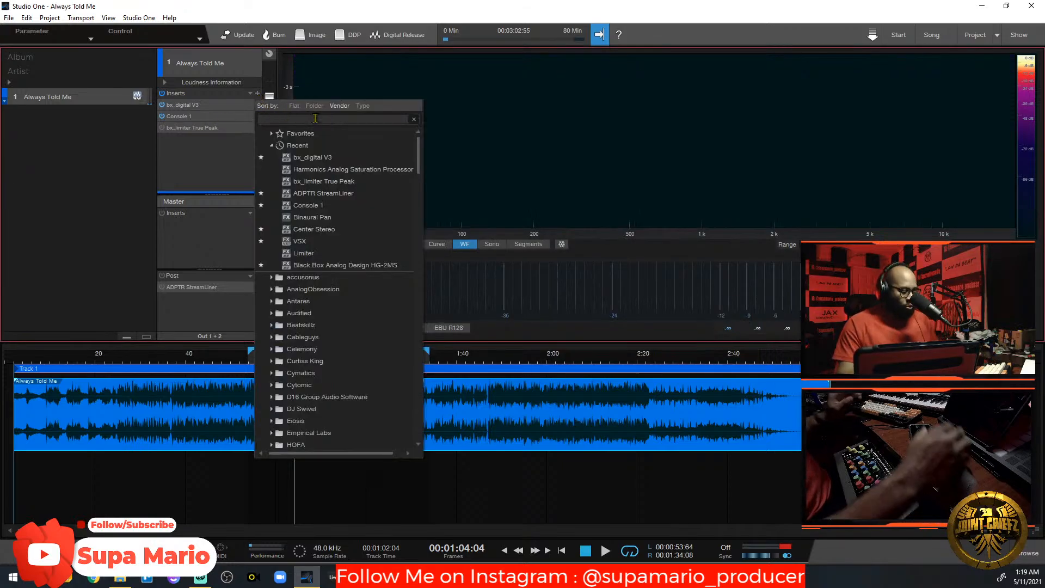
text(SSL)
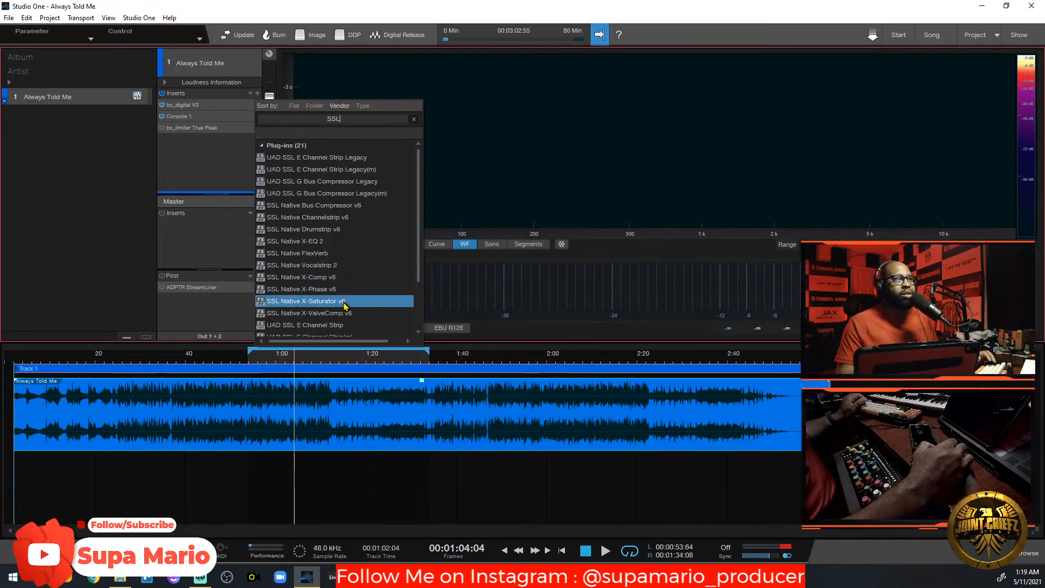
scroll(337, 306, down, 2)
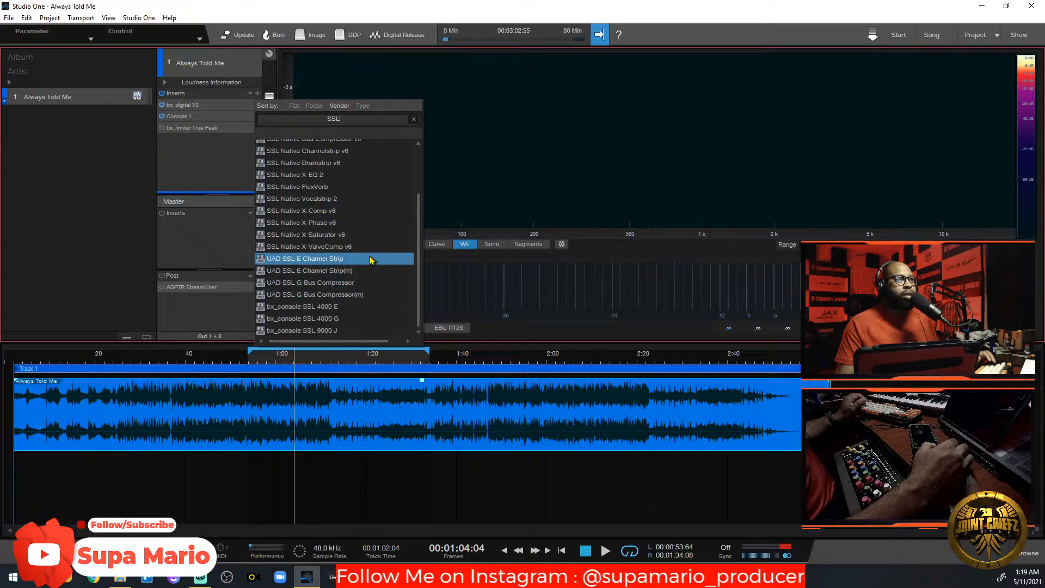
scroll(369, 212, up, 2)
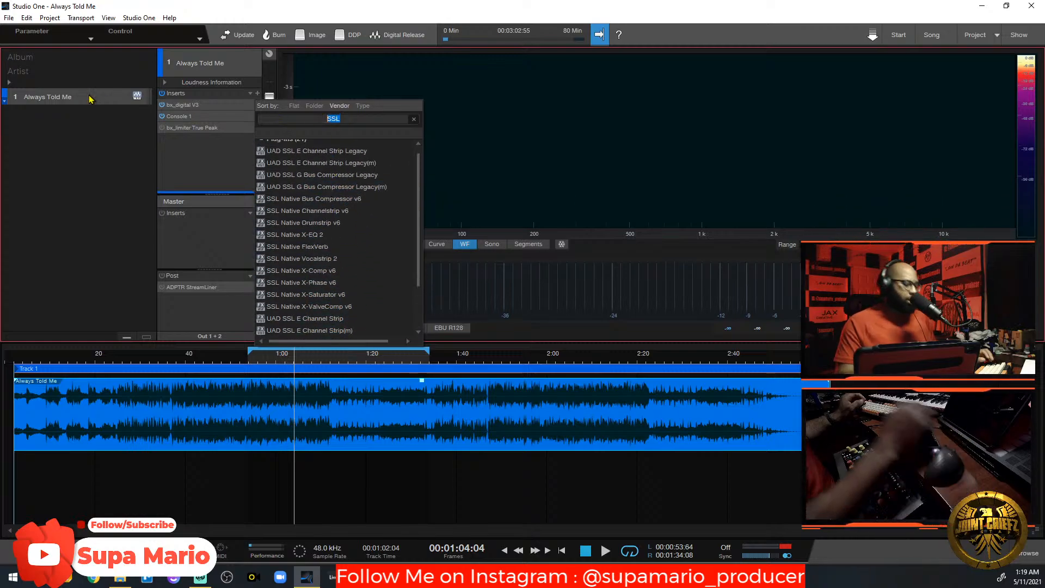
key(BackSpace)
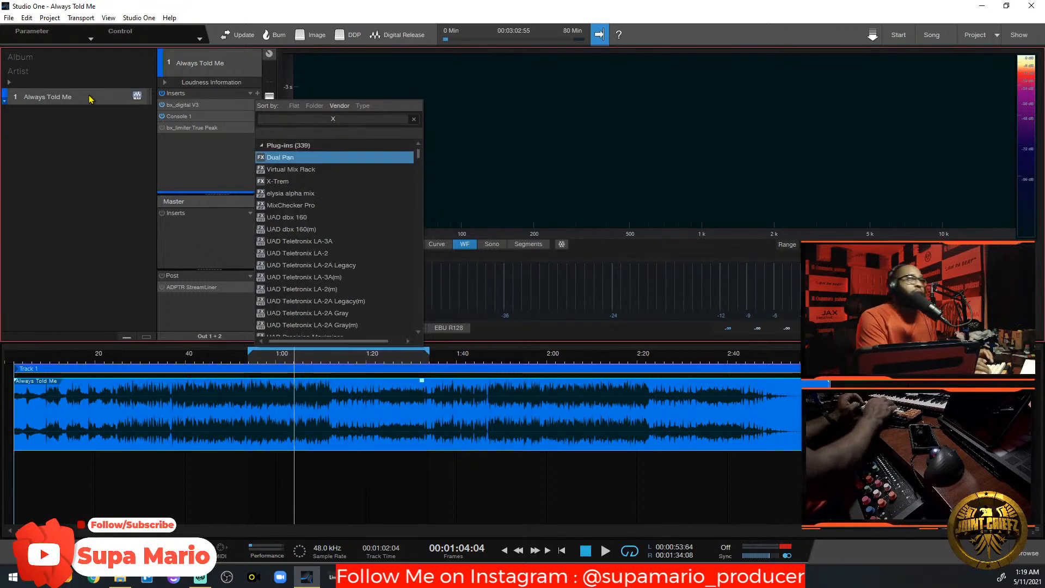
text(X S)
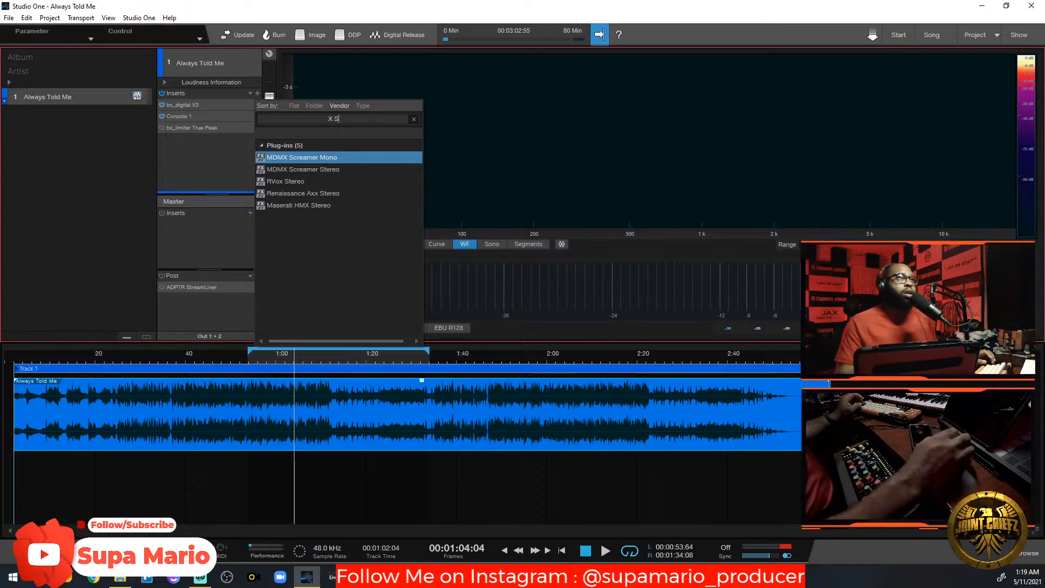
key(BackSpace)
key(BackSpace)
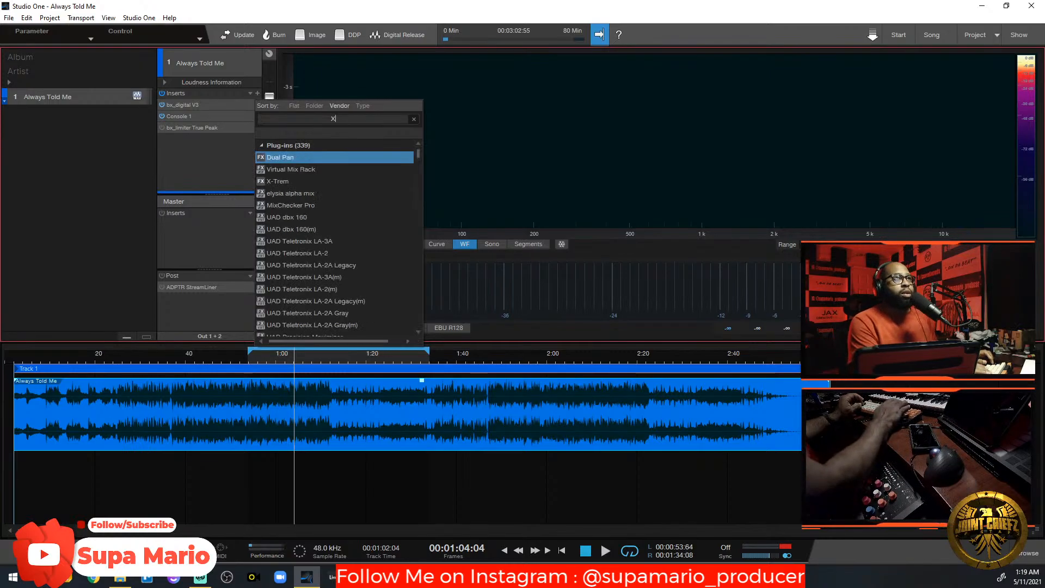
key(BackSpace)
Search for SSL, insert SSL Native X-Saturator v6 on the track, and return the playhead to the loop start.
text(SSL)
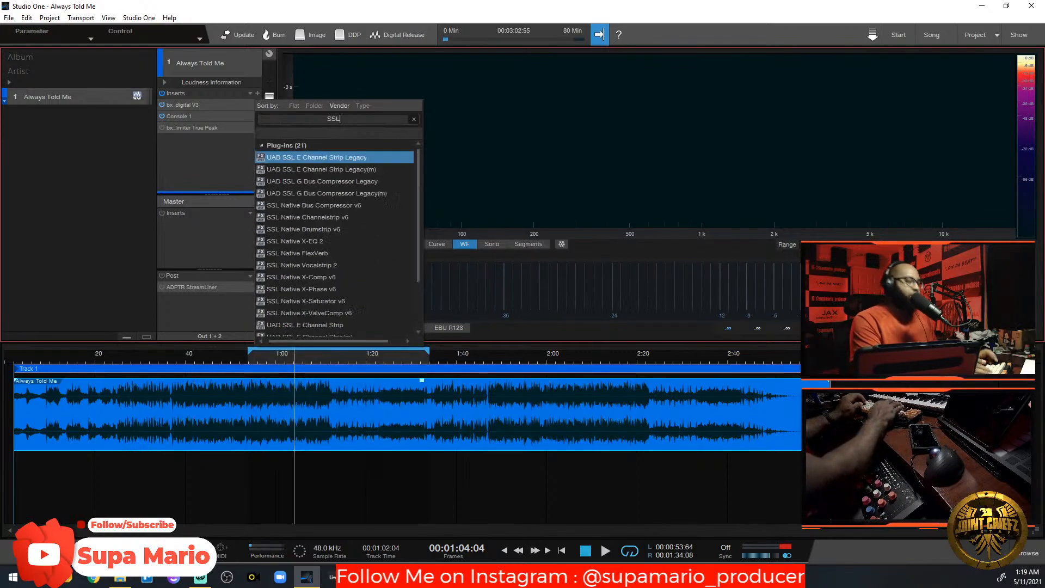
click(338, 302)
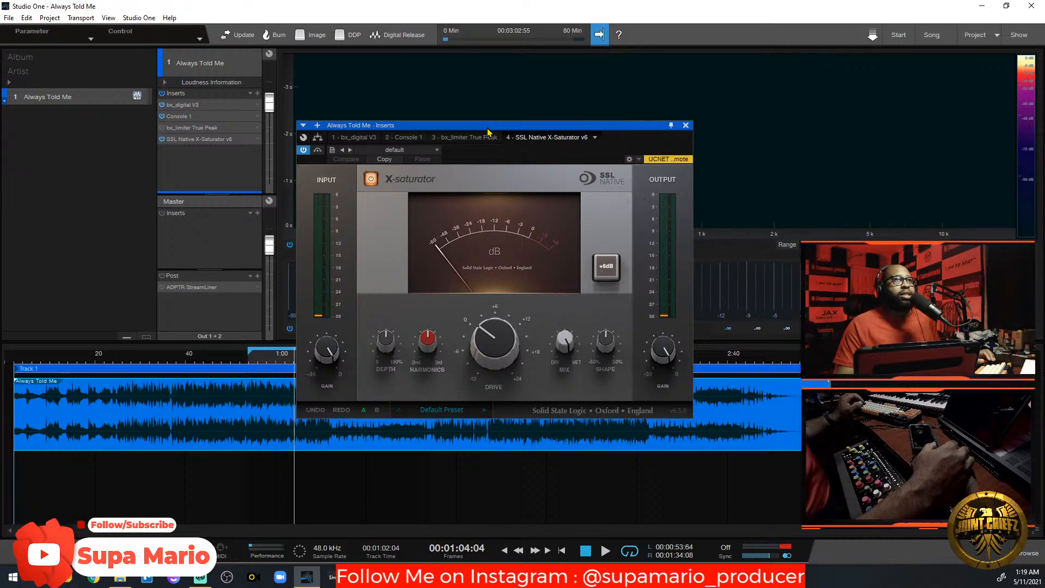
drag(507, 128, 582, 127)
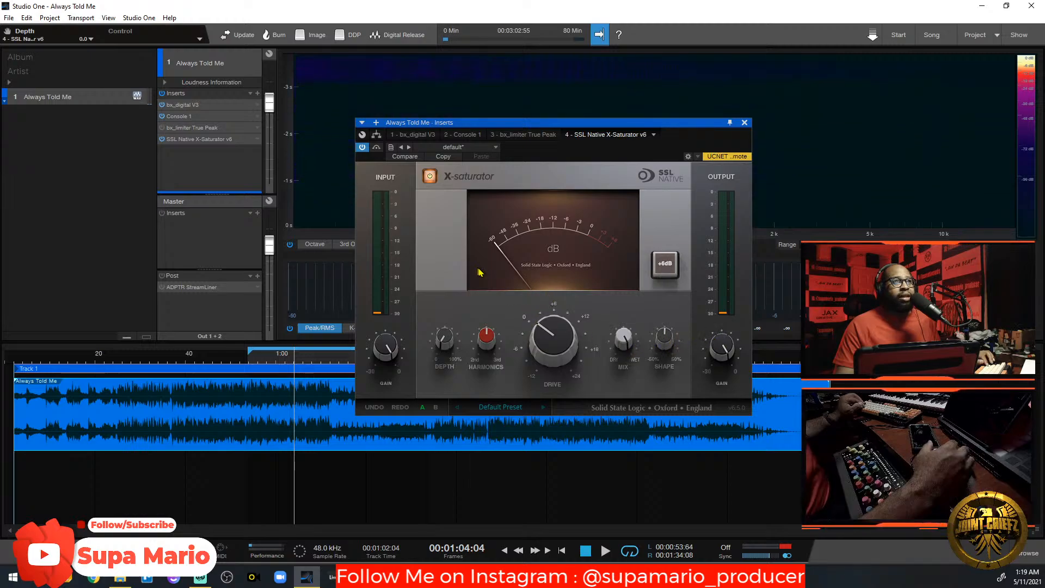
click(251, 362)
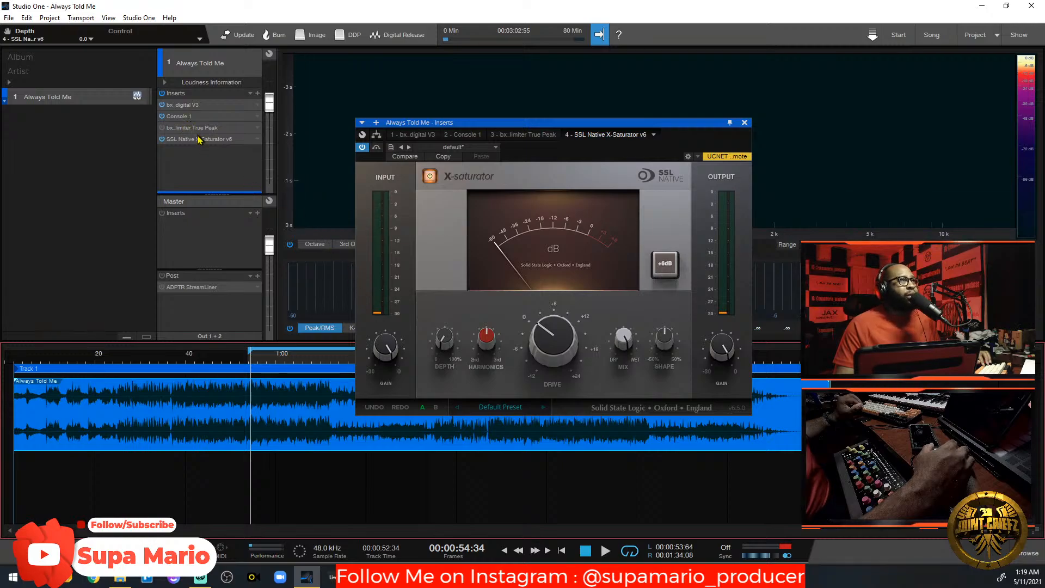
Move SSL Native X-Saturator ahead of bx_limiter True Peak in the track inserts and play the loop through it.
drag(208, 121, 207, 123)
key(space)
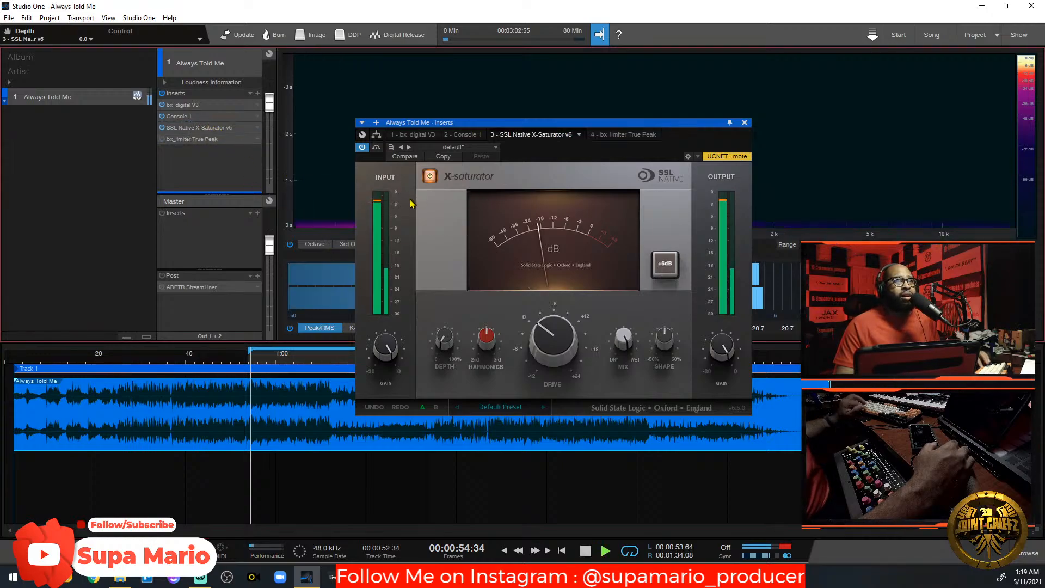
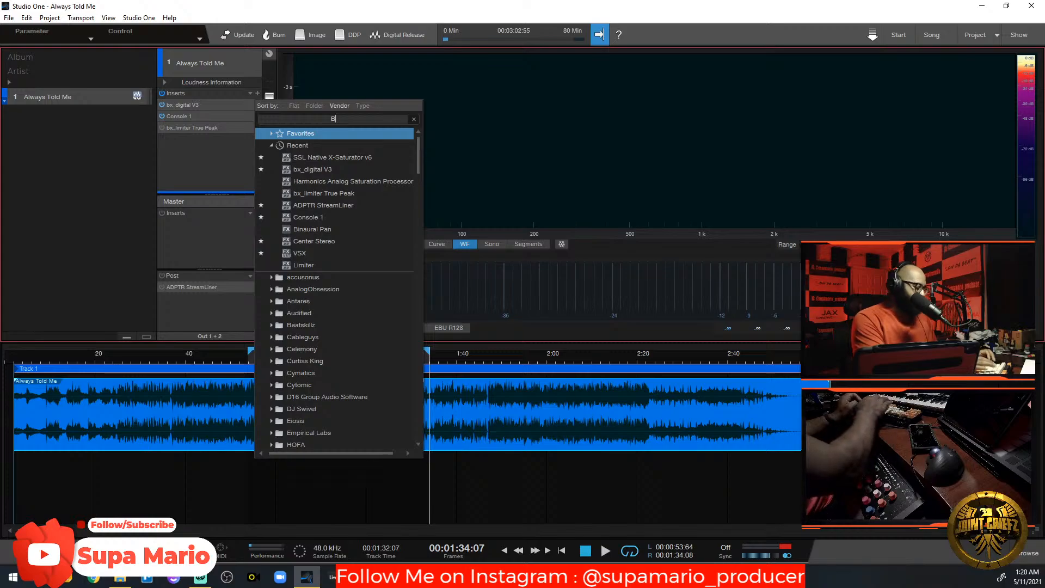
Search the plug-ins for Black, insert Black Box Analog Design HG-2MS, and place it ahead of bx_limiter True Peak.
text(Black)
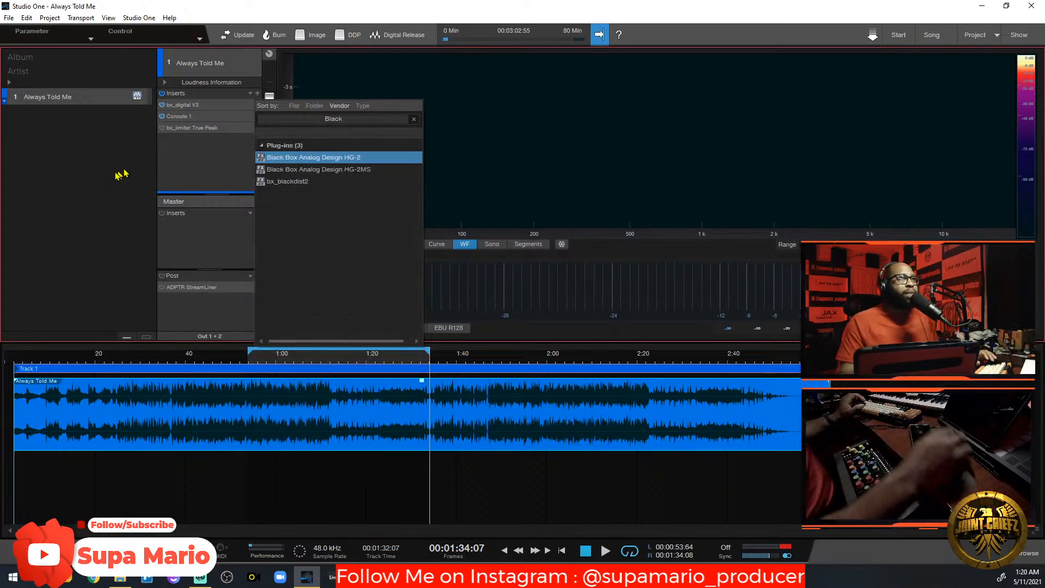
double_click(303, 169)
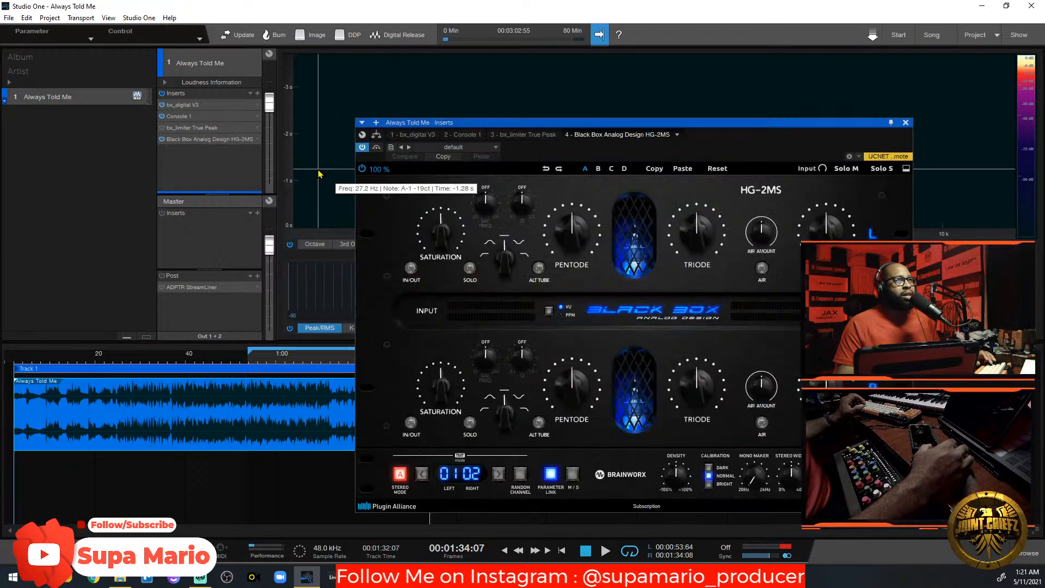
drag(243, 140, 241, 128)
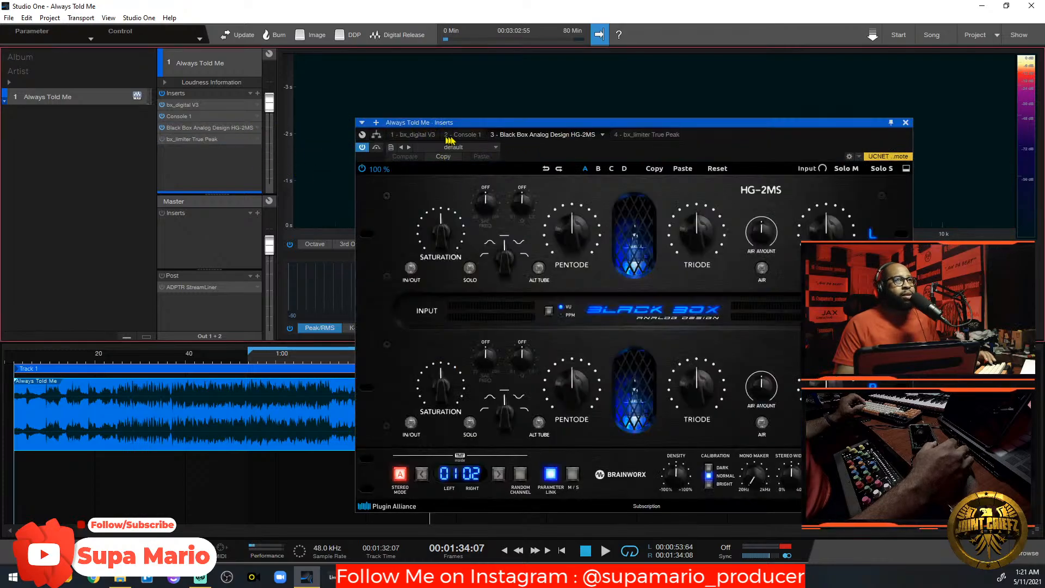
Assign a random TMT channel pair, 13 and 14, in the HG-2MS editor.
drag(486, 127, 374, 86)
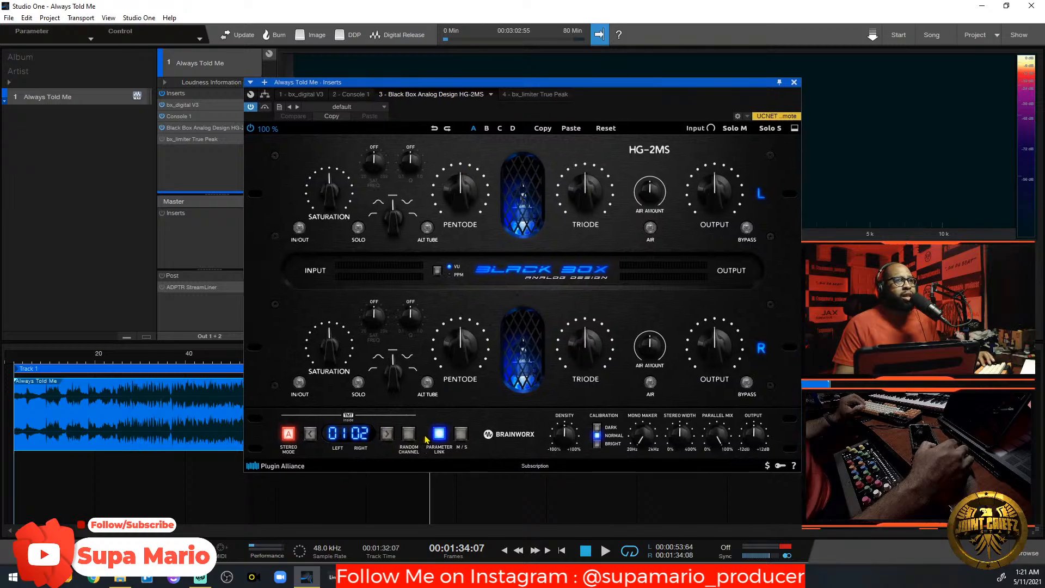
click(409, 434)
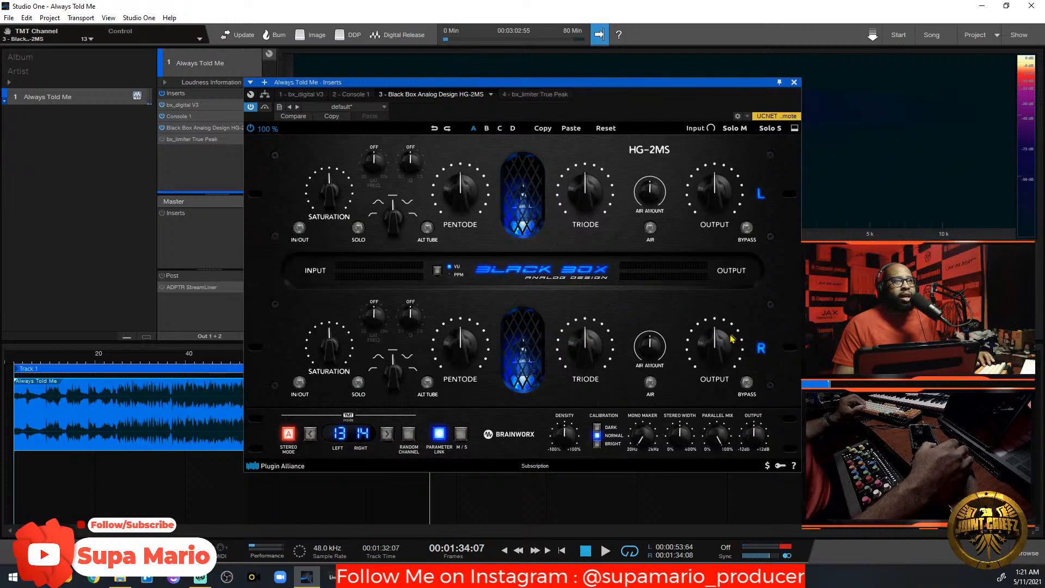
drag(635, 86, 578, 116)
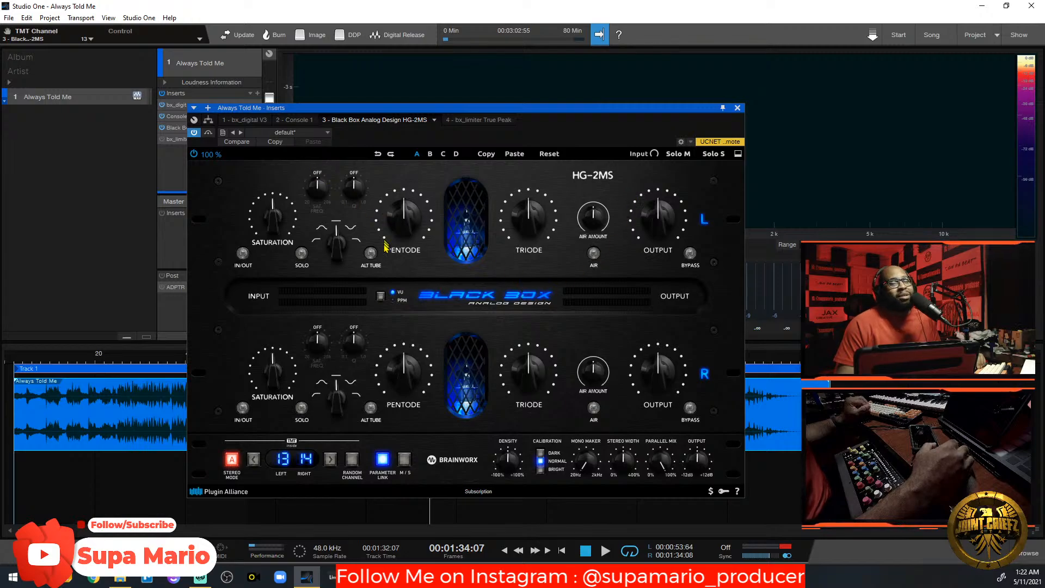
Compare the loop with the linked HG-2MS Saturation circuits switched in and out, ending with them out.
key(space)
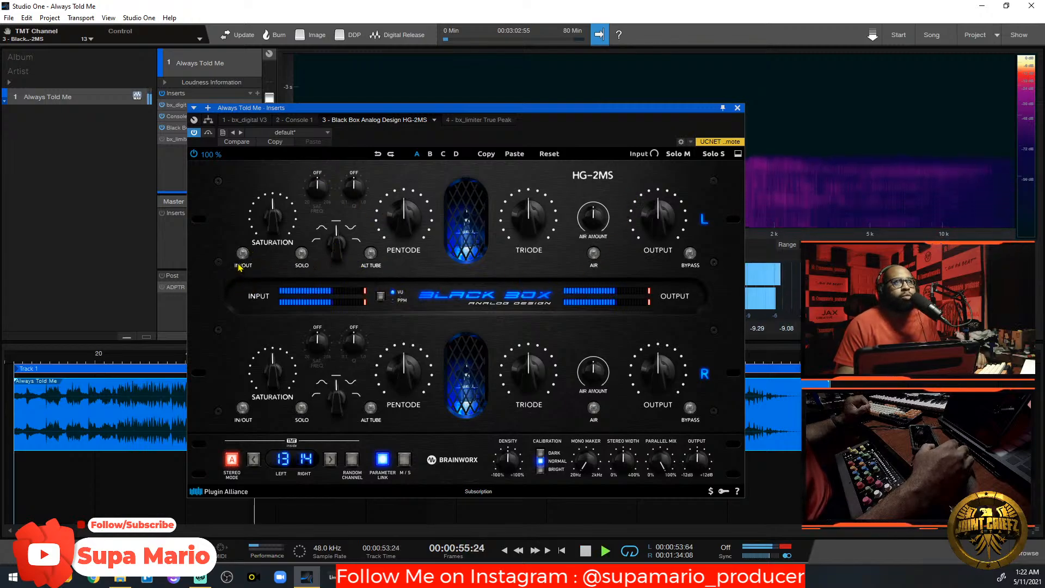
click(243, 255)
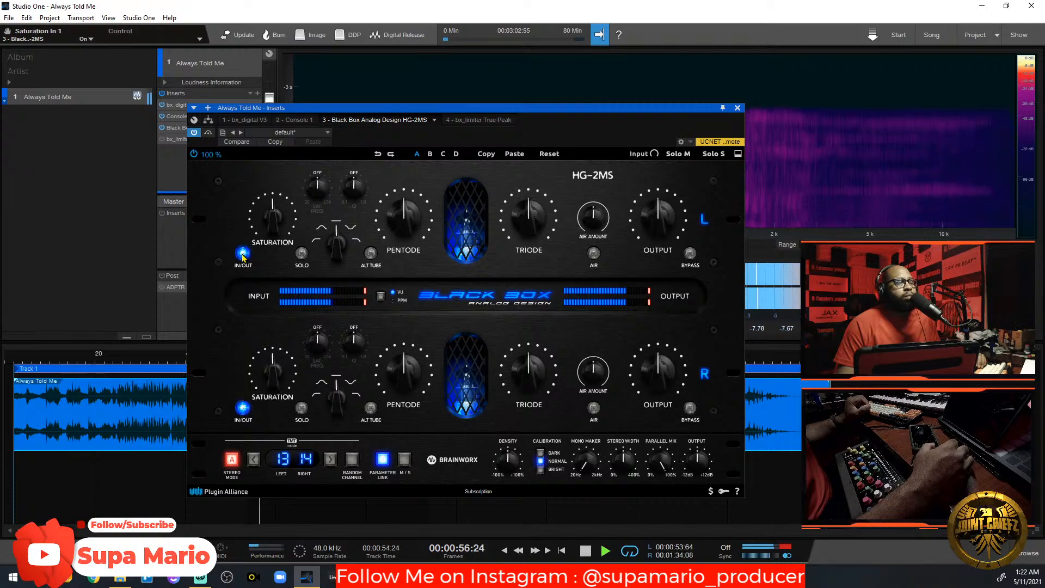
click(243, 254)
key(space)
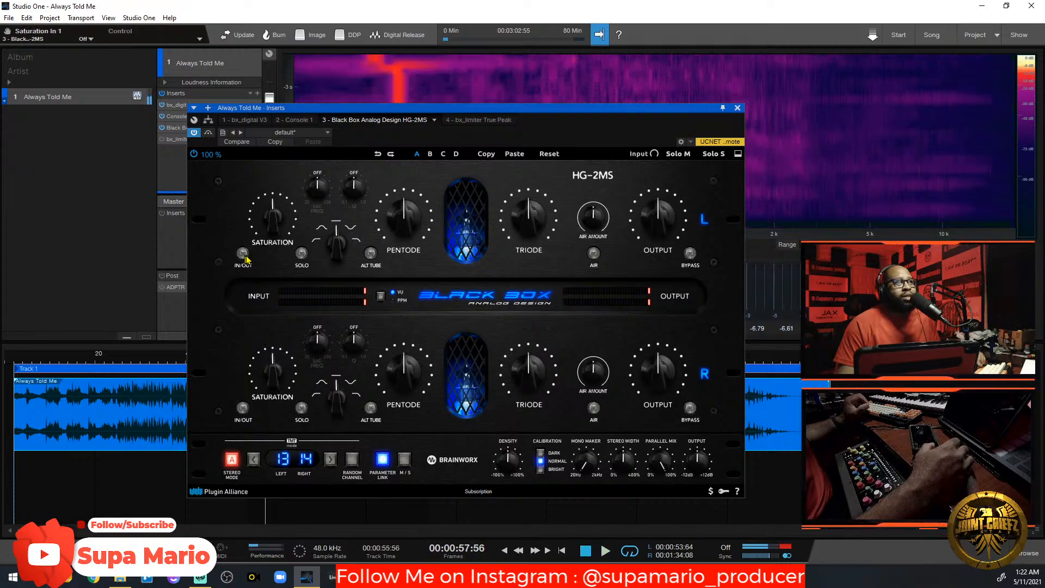
click(243, 254)
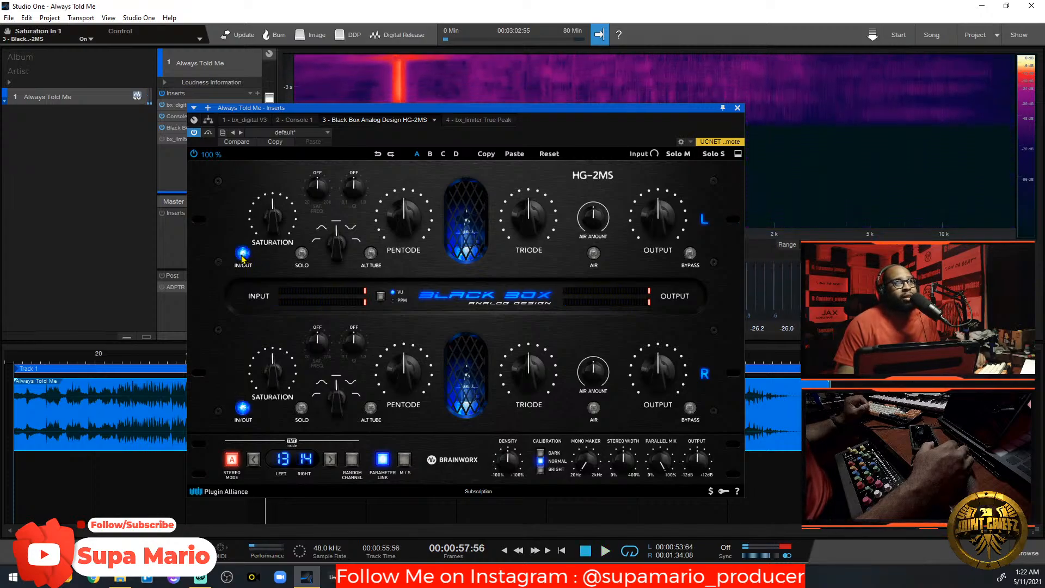
key(space)
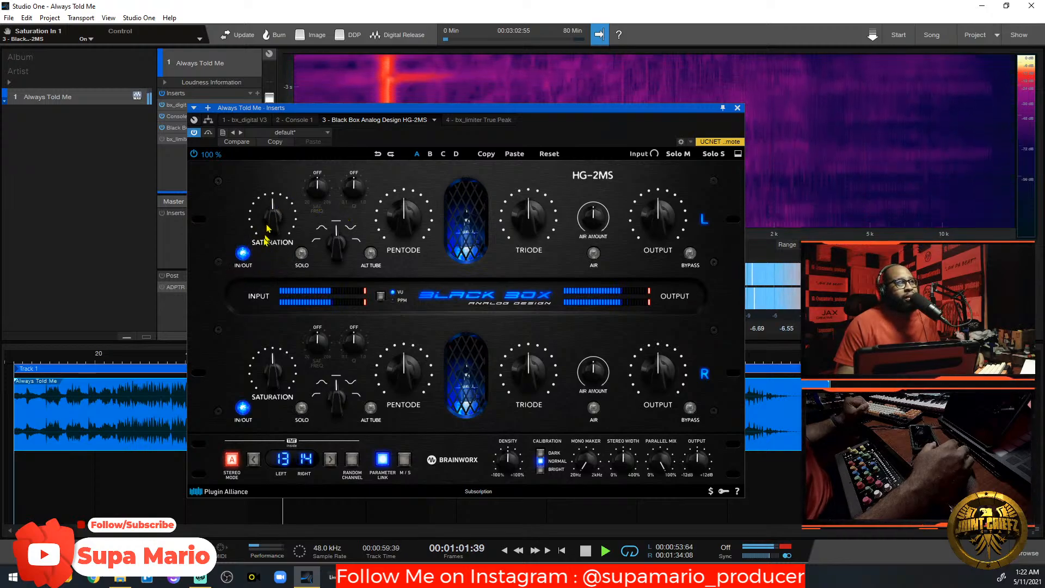
click(242, 253)
key(space)
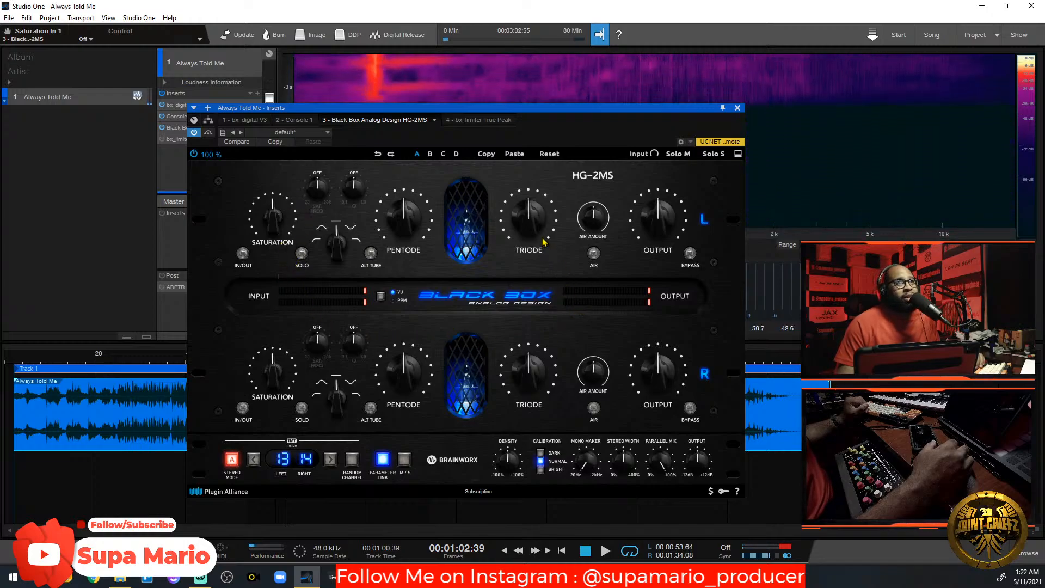
Try the linked Triode controls at 70 % while the loop plays, then reset them to 50 %.
key(space)
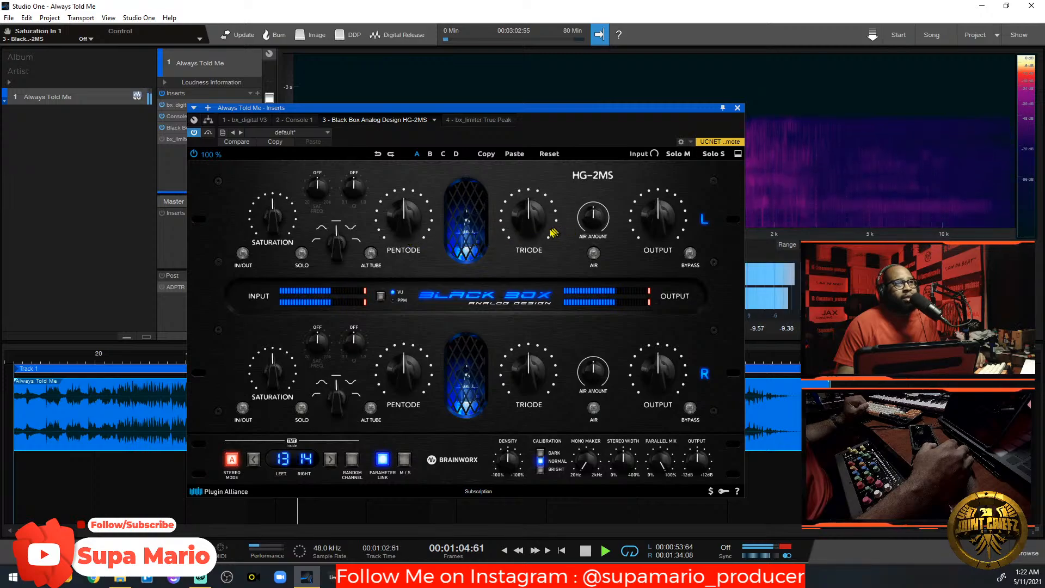
drag(514, 233, 533, 197)
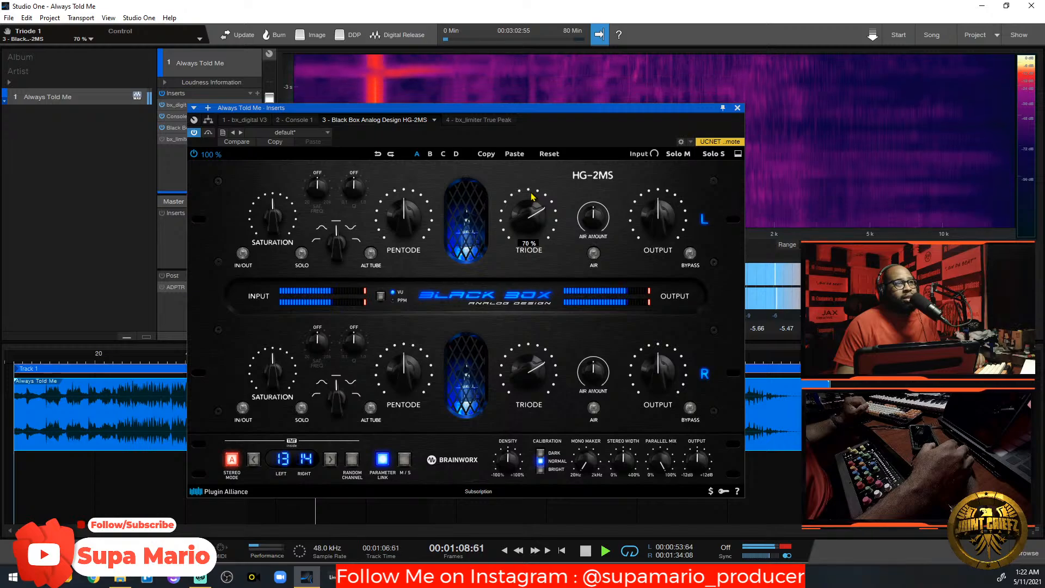
key(space)
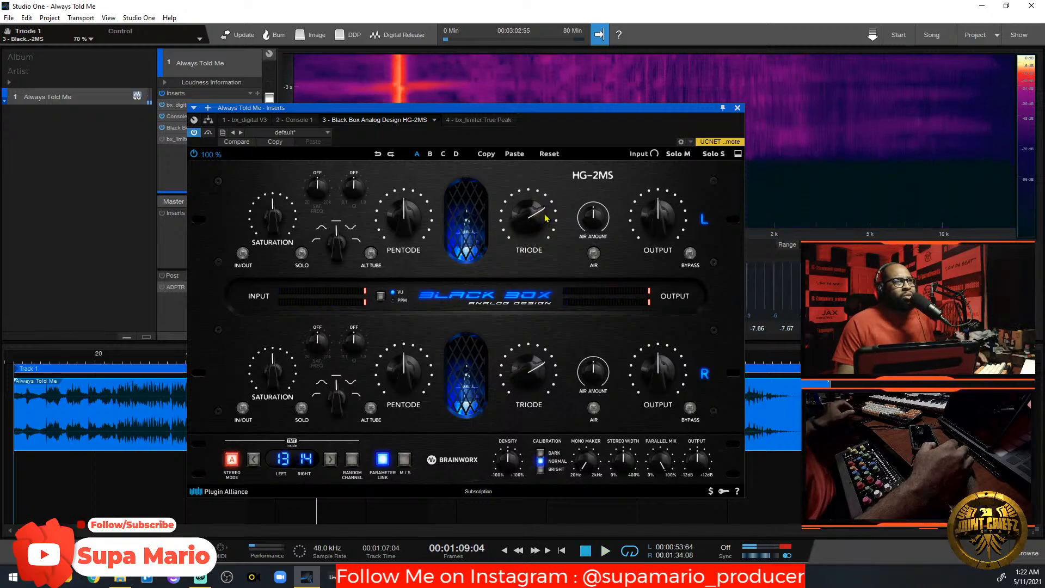
double_click(545, 227)
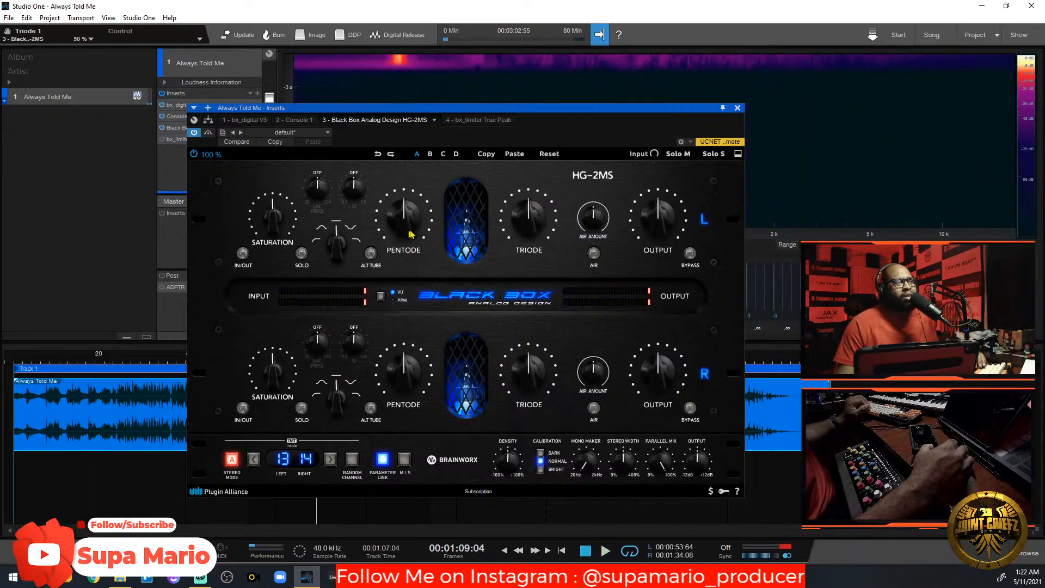
Audition a change to the linked Pentode controls during playback and return them to 50 %.
key(space)
mouse_move(413, 235)
mouse_down()
mouse_move(411, 205)
mouse_move(415, 231)
mouse_up()
key(space)
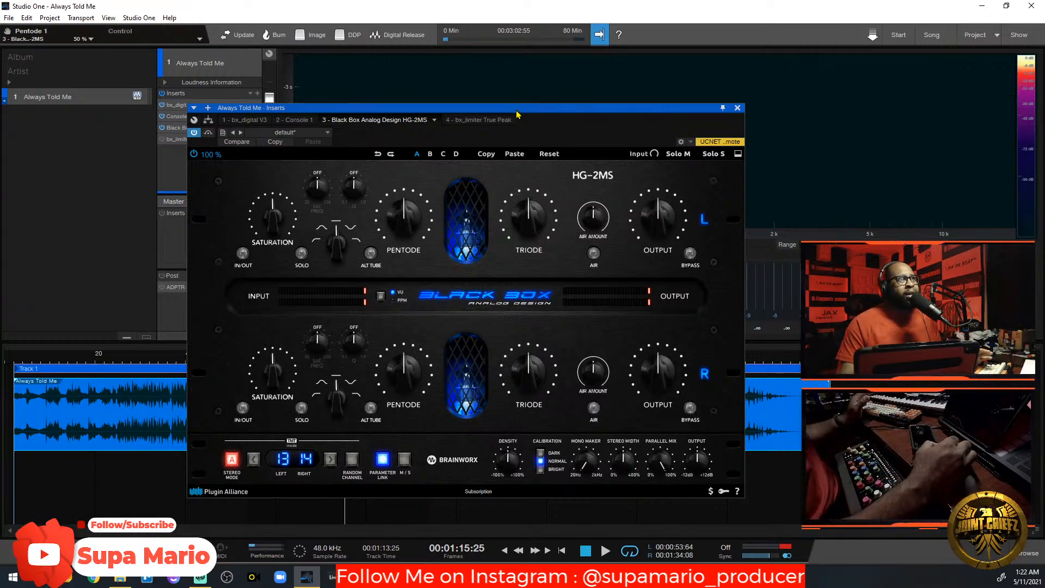
drag(517, 112, 526, 123)
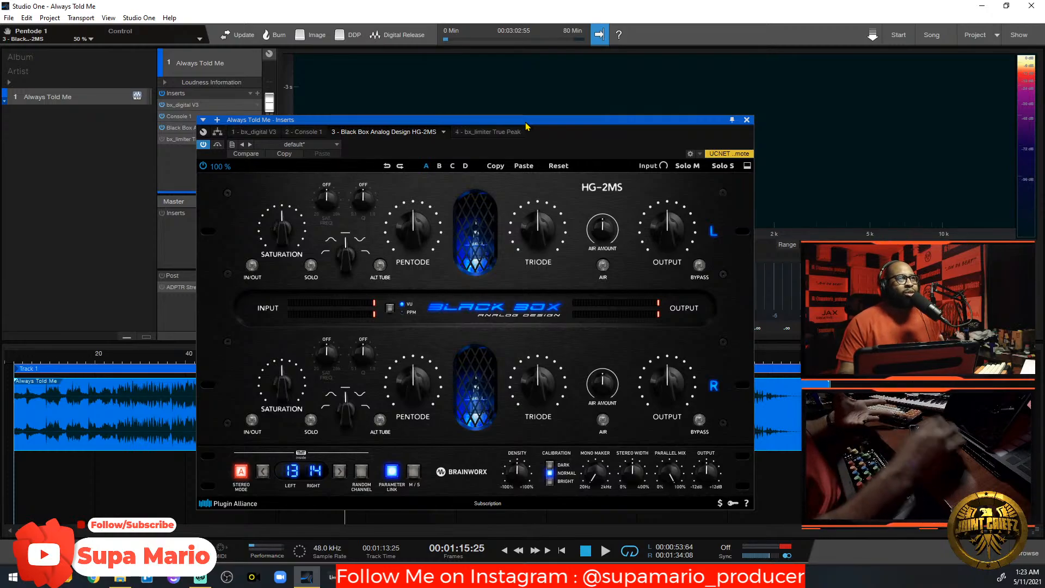
drag(526, 127, 521, 25)
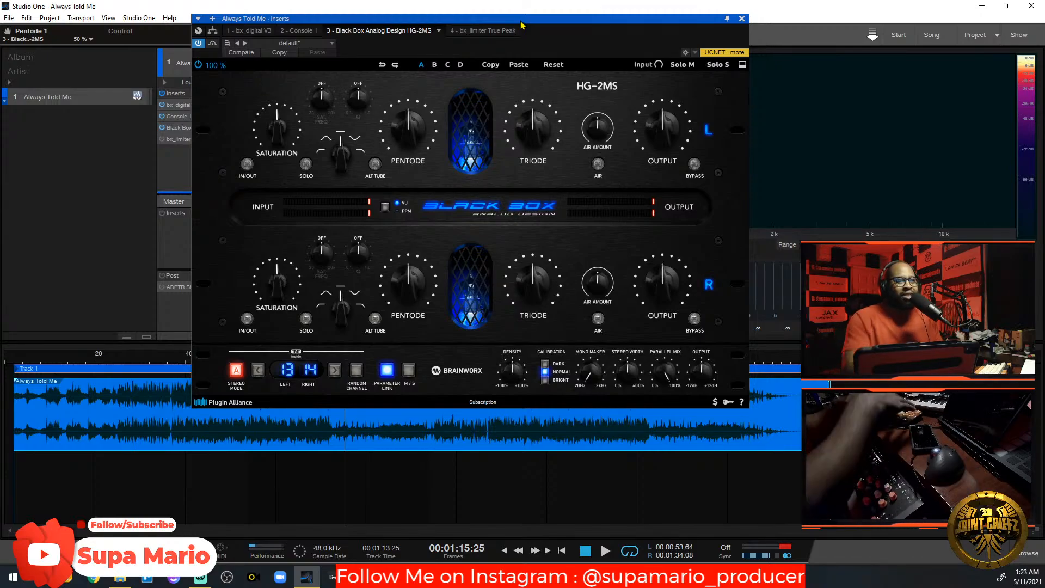
drag(536, 23, 556, 99)
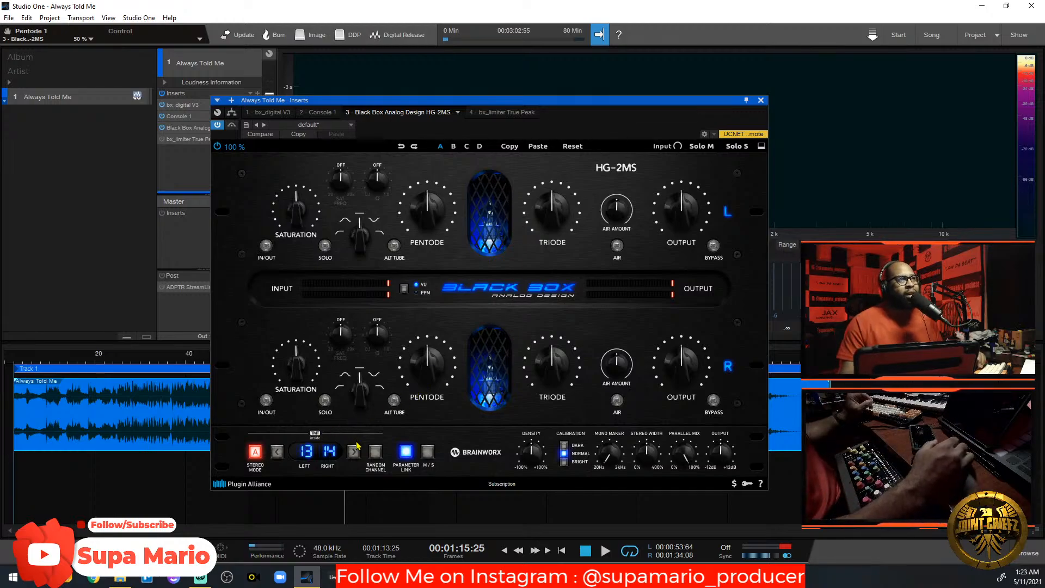
Resume playback to hear the track through HG-2MS on TMT channels 13 and 14.
key(space)
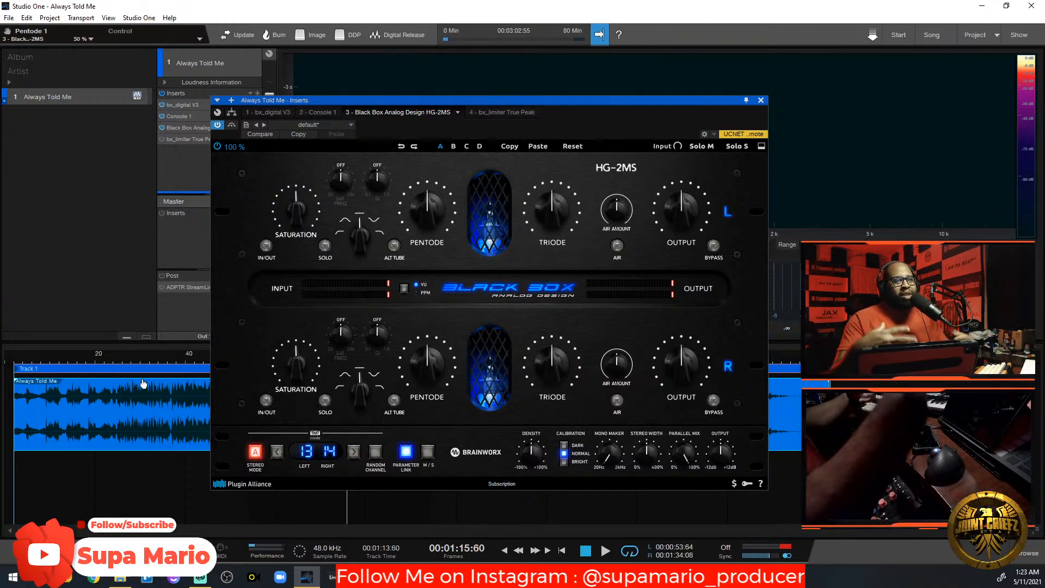
key(space)
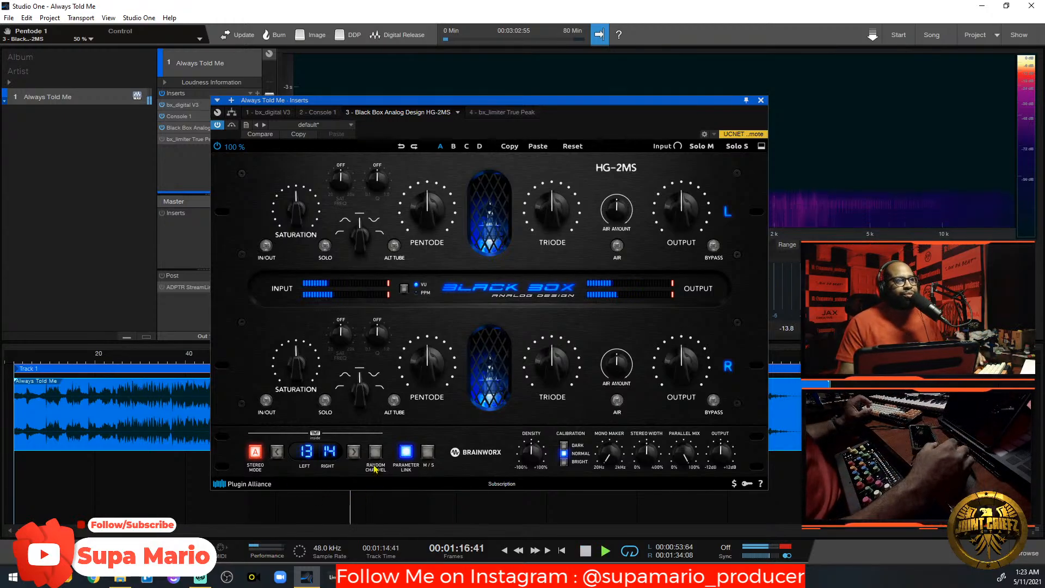
Audition several random TMT channel pairs in the Black Box HG-2MS while the track plays.
click(376, 451)
click(375, 451)
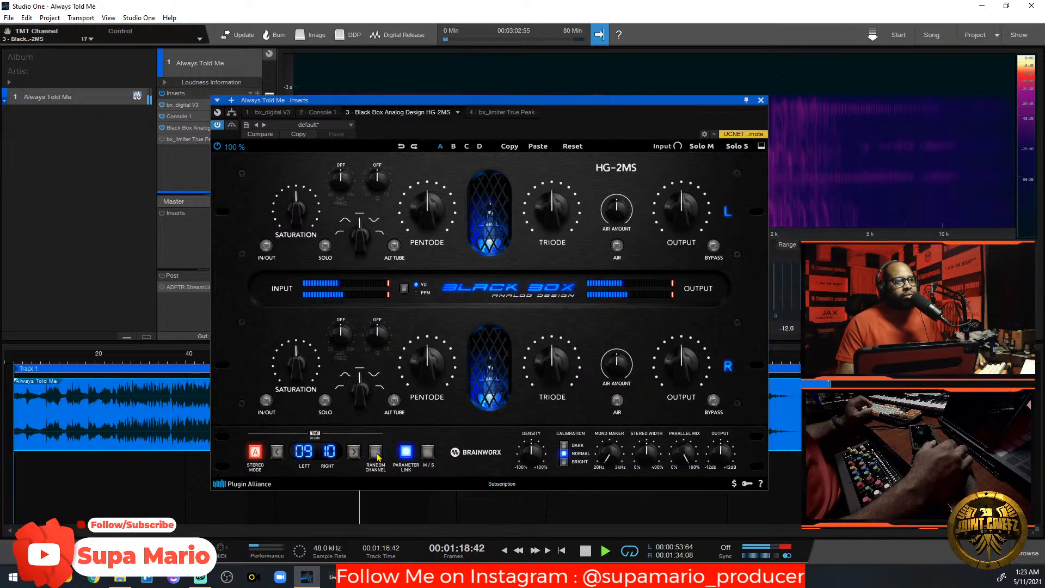
click(376, 451)
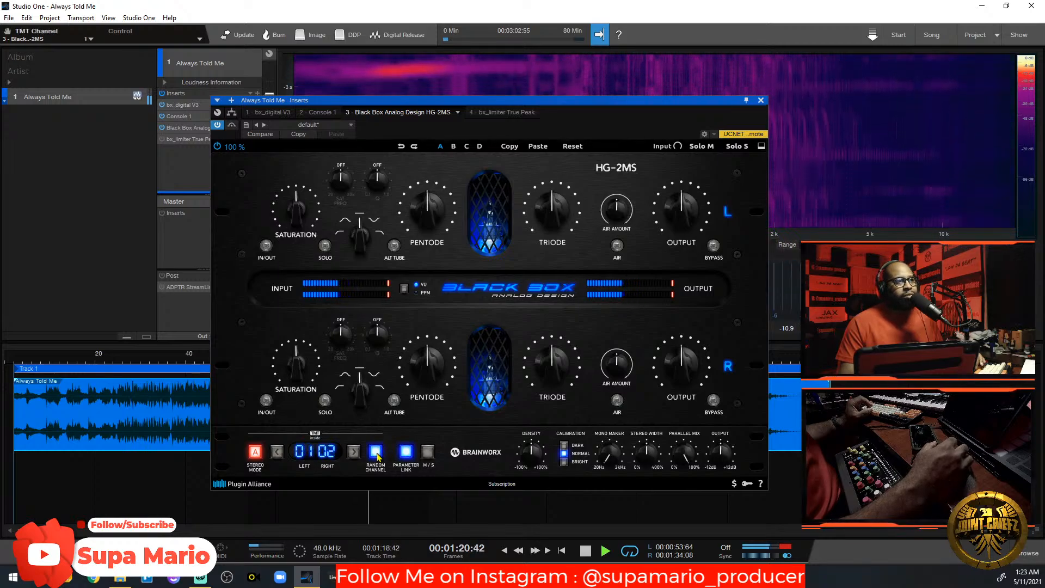
click(379, 457)
click(378, 457)
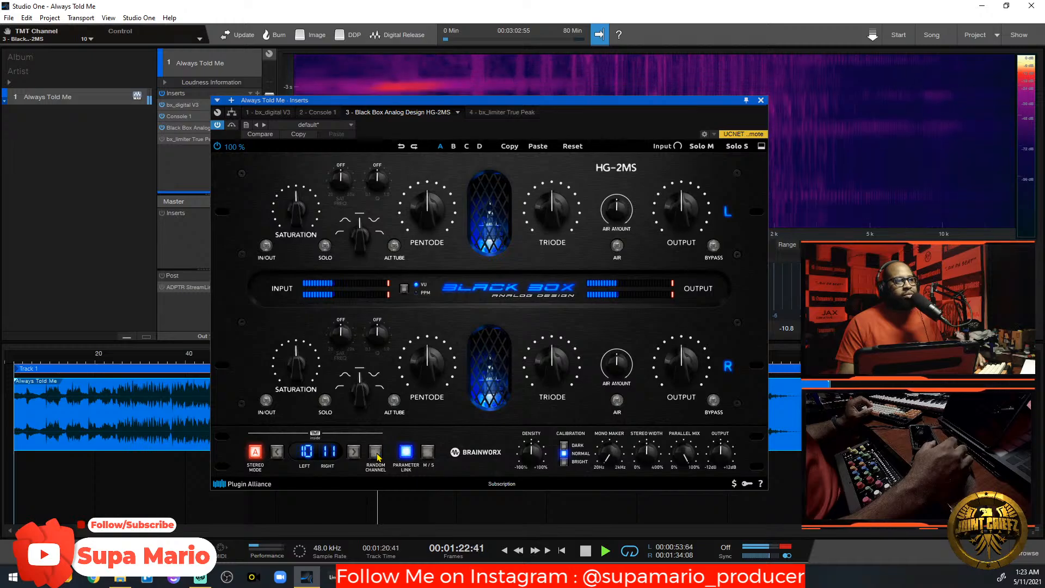
click(379, 457)
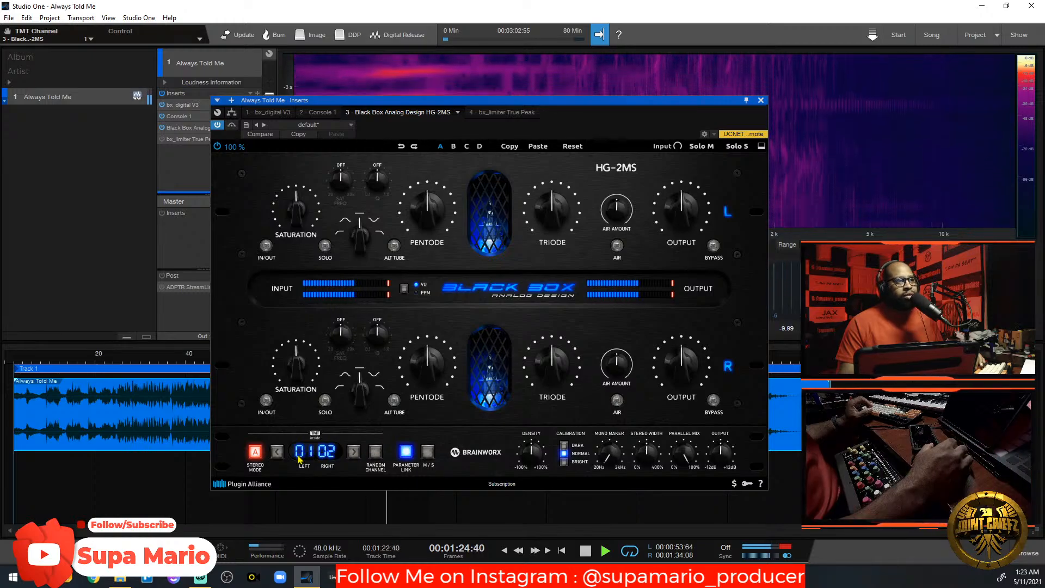
click(377, 456)
click(379, 457)
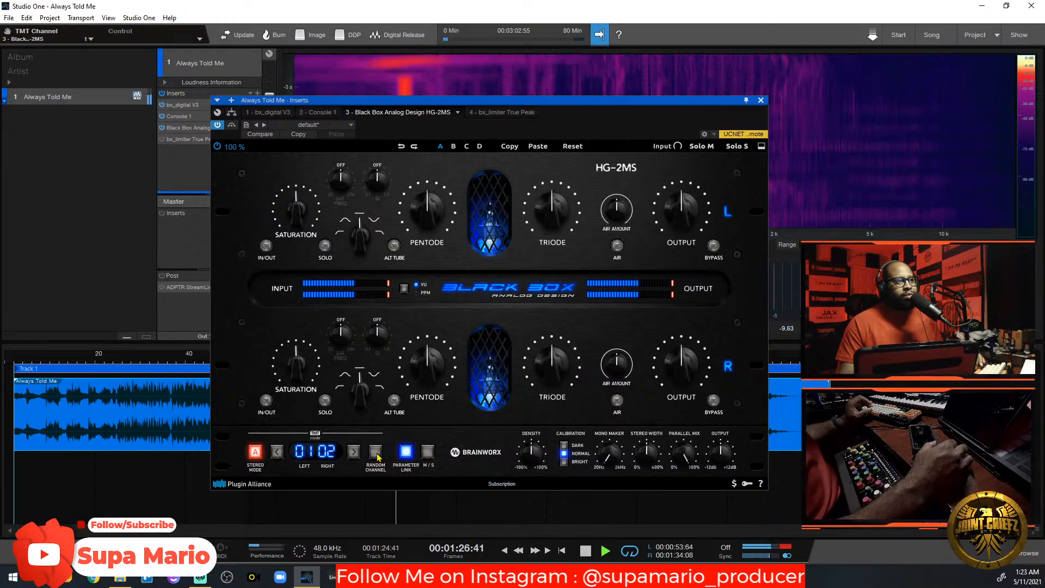
click(378, 457)
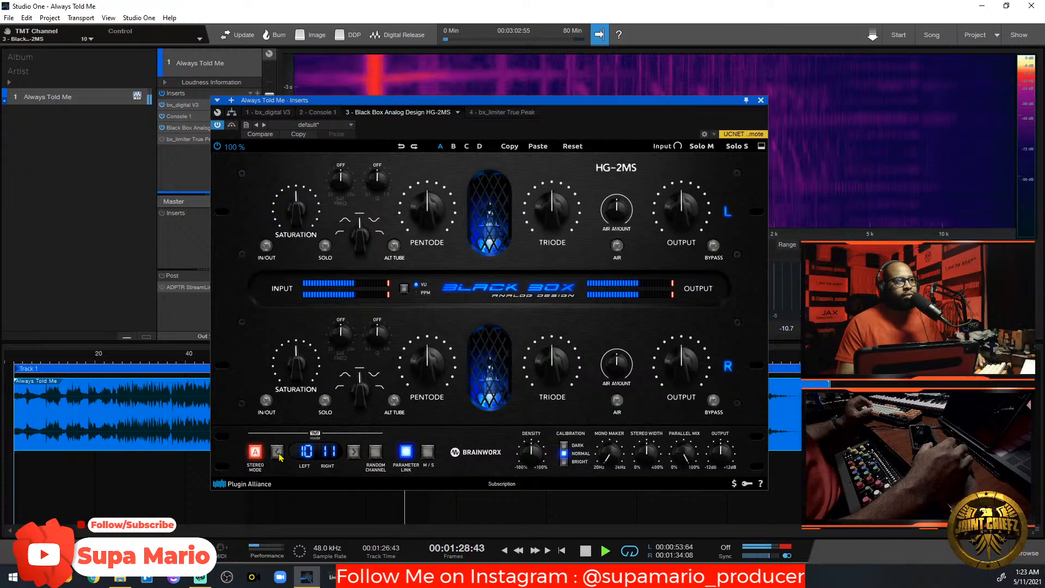
Step the TMT channel pair up to 13/14 and back down to 11/12 to compare them.
click(355, 453)
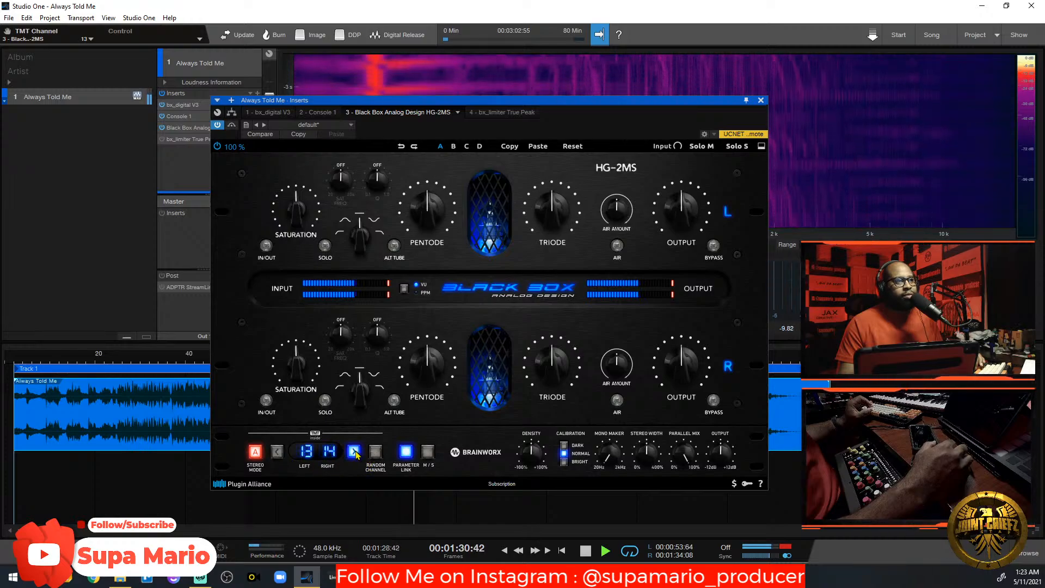
click(277, 452)
click(277, 452)
click(277, 452)
click(277, 452)
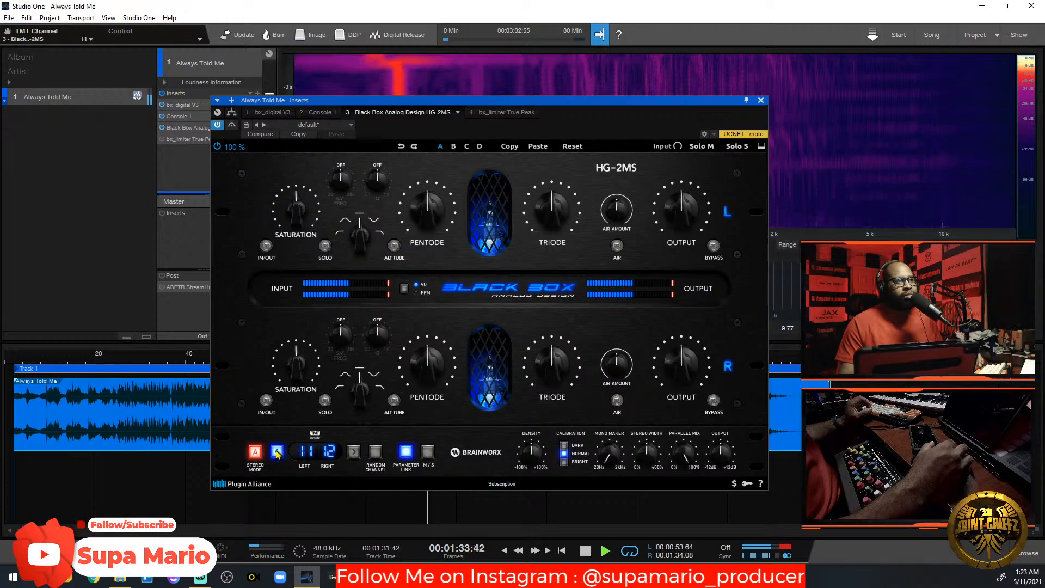
Step the TMT channel pair up to 16/17 and compare it with the neighbouring pair.
click(355, 453)
click(355, 453)
click(355, 453)
click(354, 453)
click(354, 453)
click(354, 453)
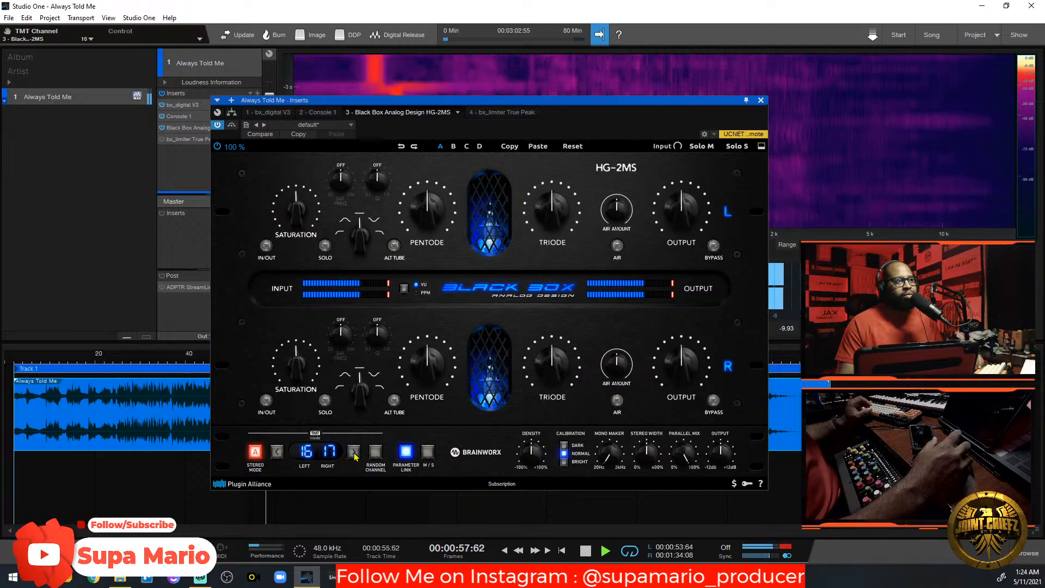
click(278, 452)
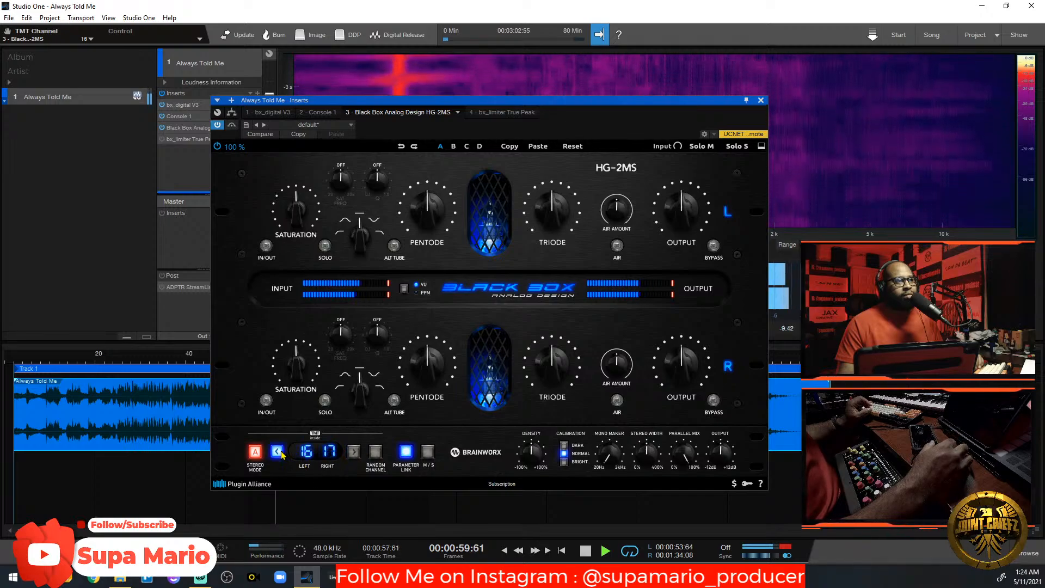
click(354, 453)
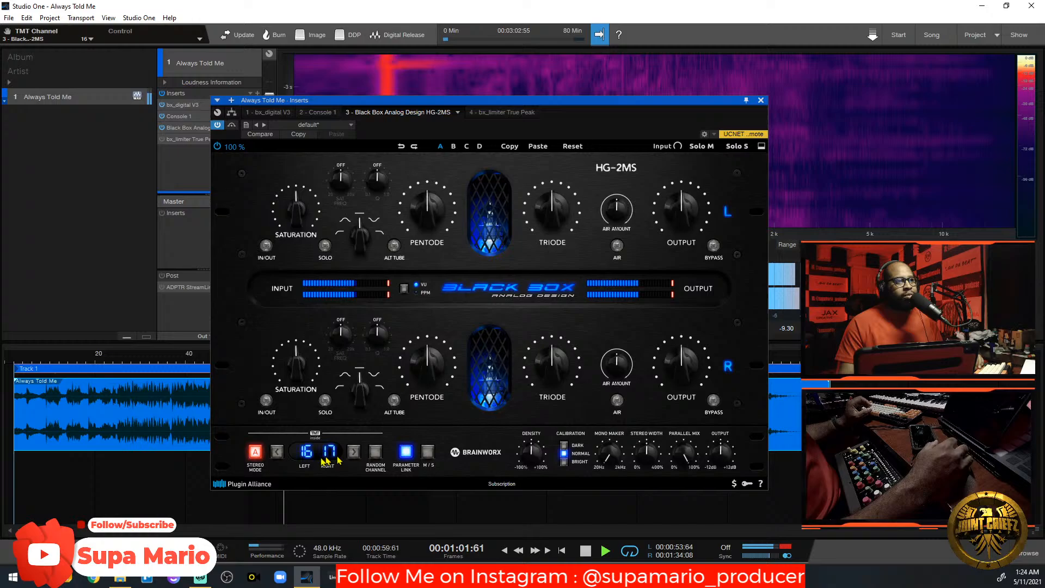
Step the TMT channel pair down to 10/11 while listening.
click(274, 454)
click(274, 454)
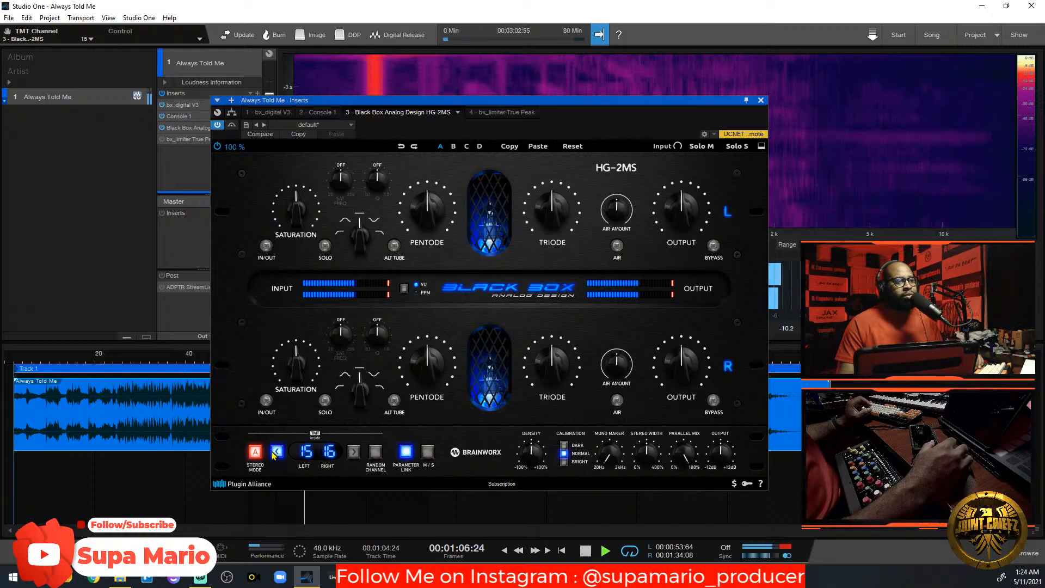
click(273, 454)
click(274, 454)
click(274, 454)
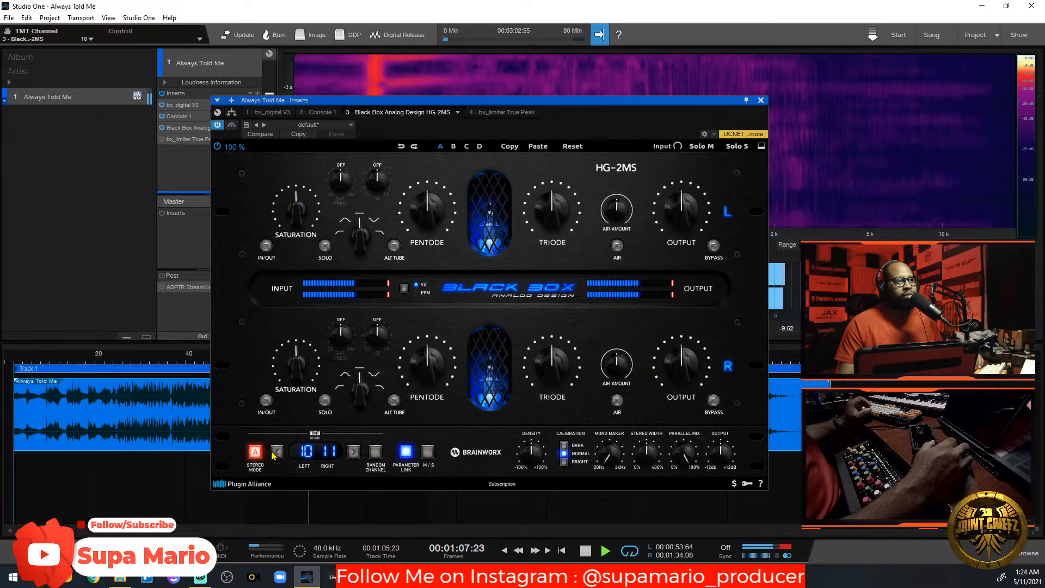
Raise the TMT channel pair step by step to 15/16 while listening.
click(353, 452)
click(354, 451)
click(353, 452)
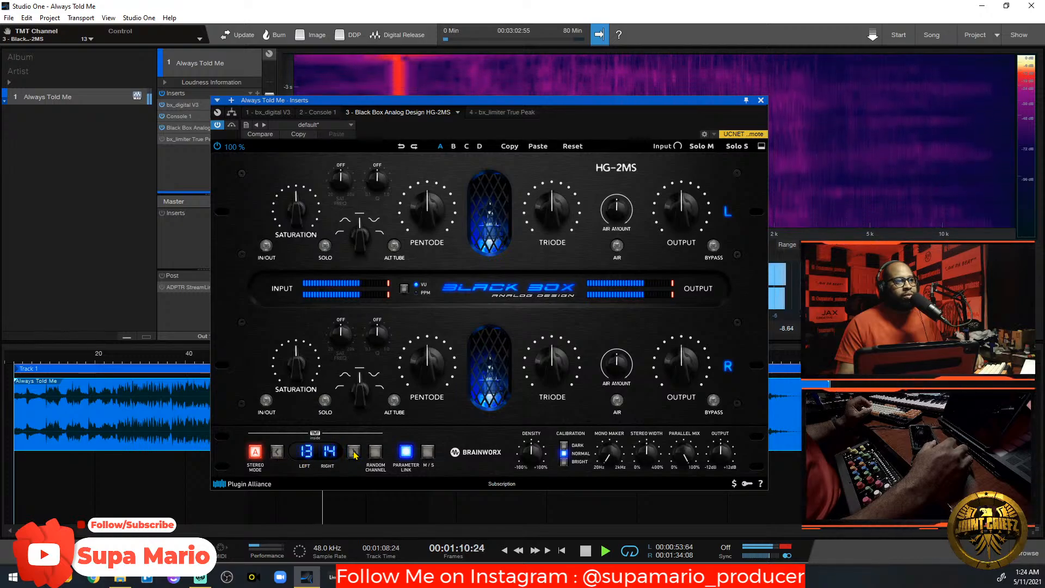
click(353, 452)
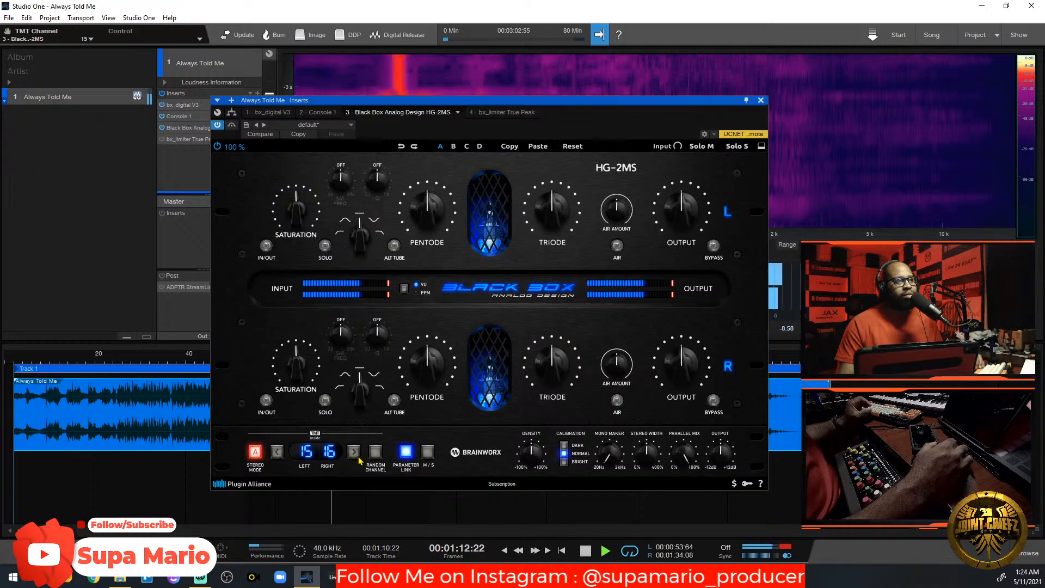
Restart playback and set the TMT channel pair to 12/13.
key(space)
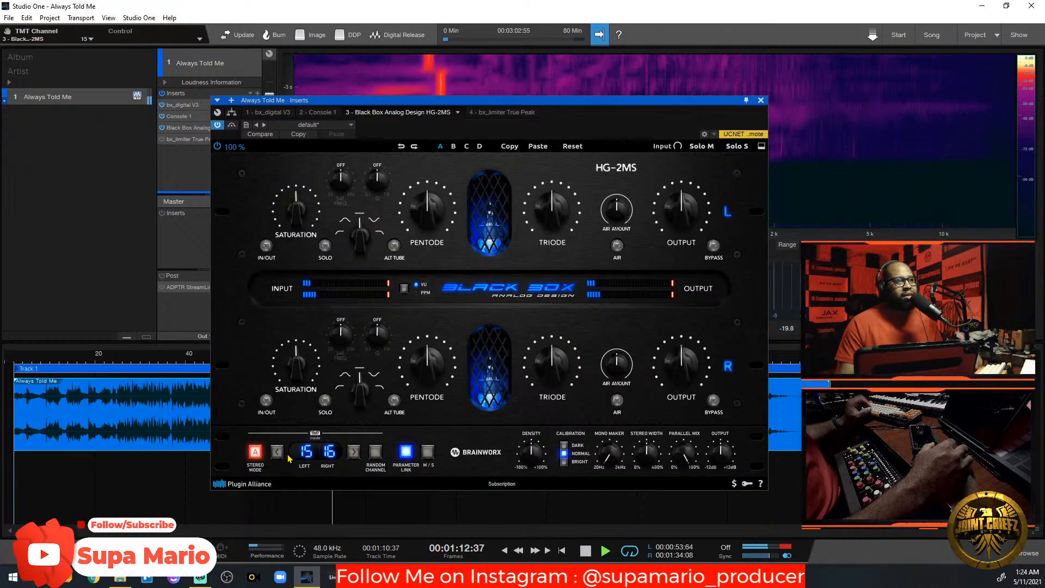
key(space)
click(277, 452)
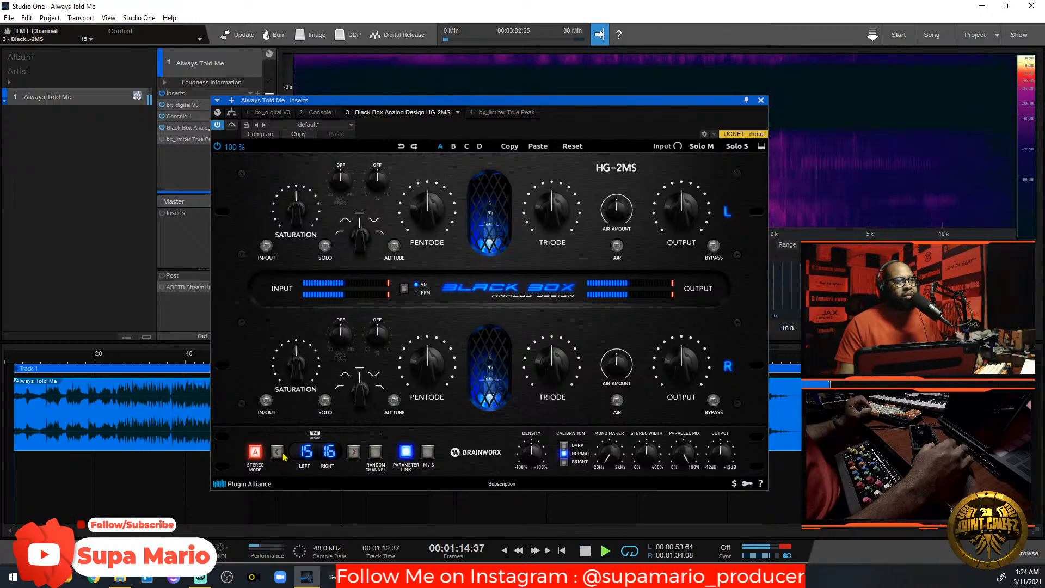
click(277, 452)
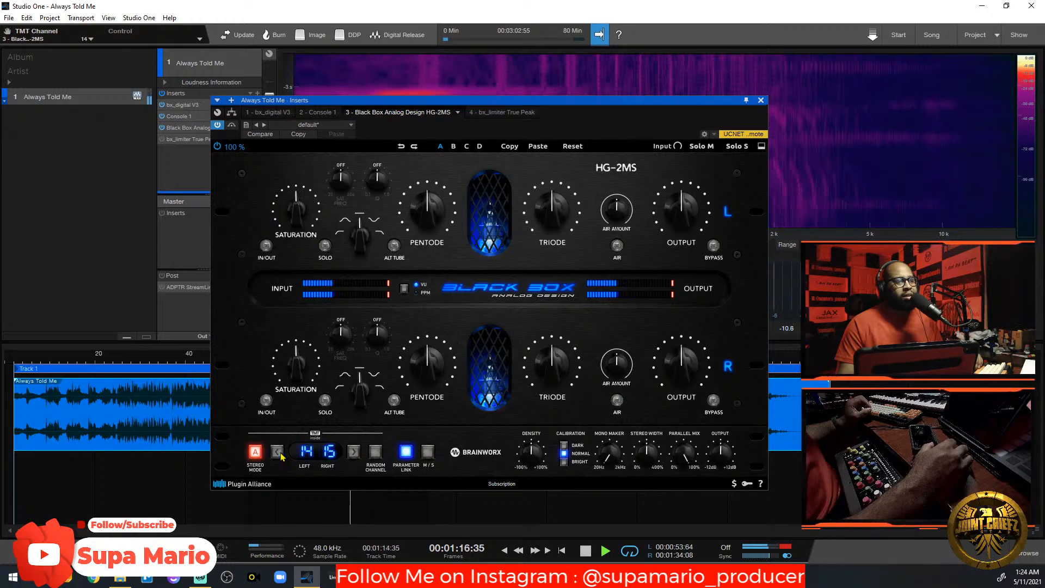
click(277, 452)
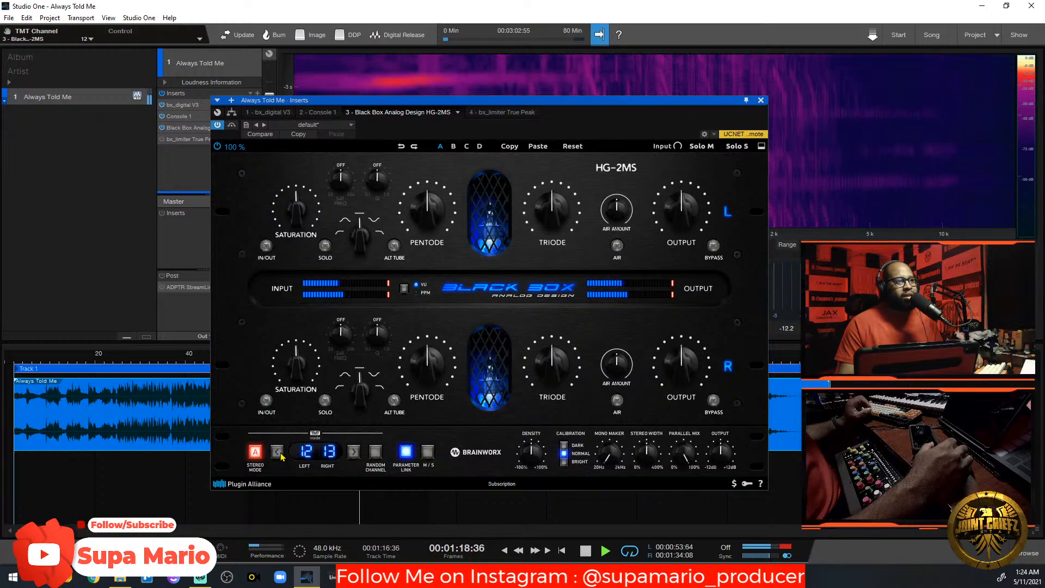
Restart the track to listen with the chosen TMT channels, and stop playback.
key(space)
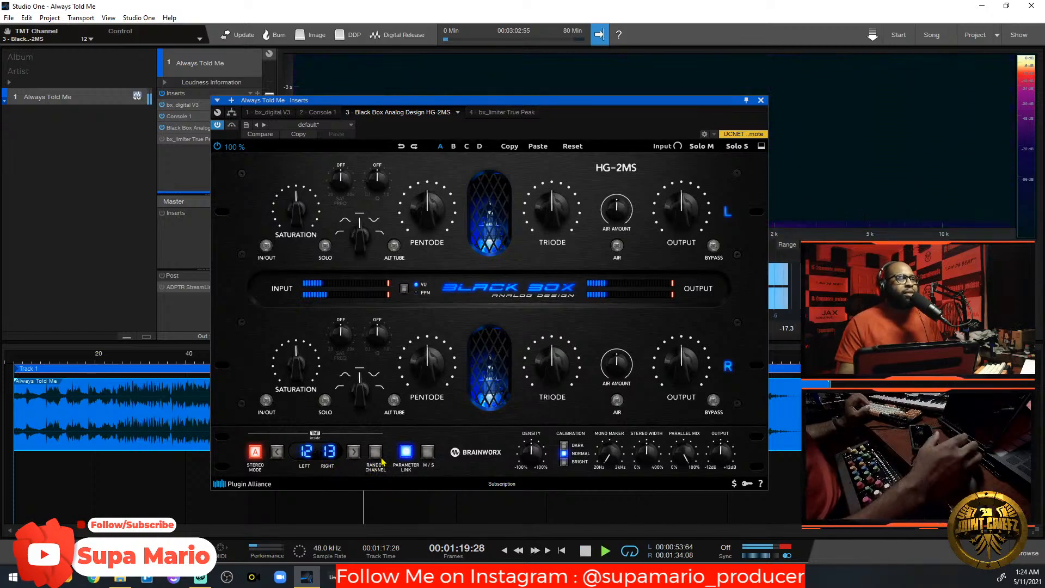
key(space)
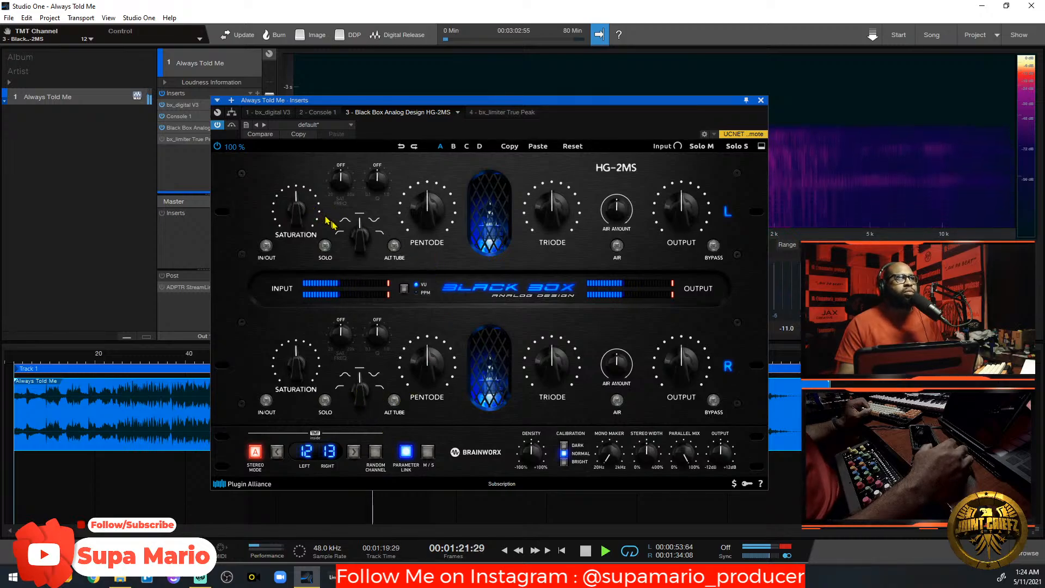
key(space)
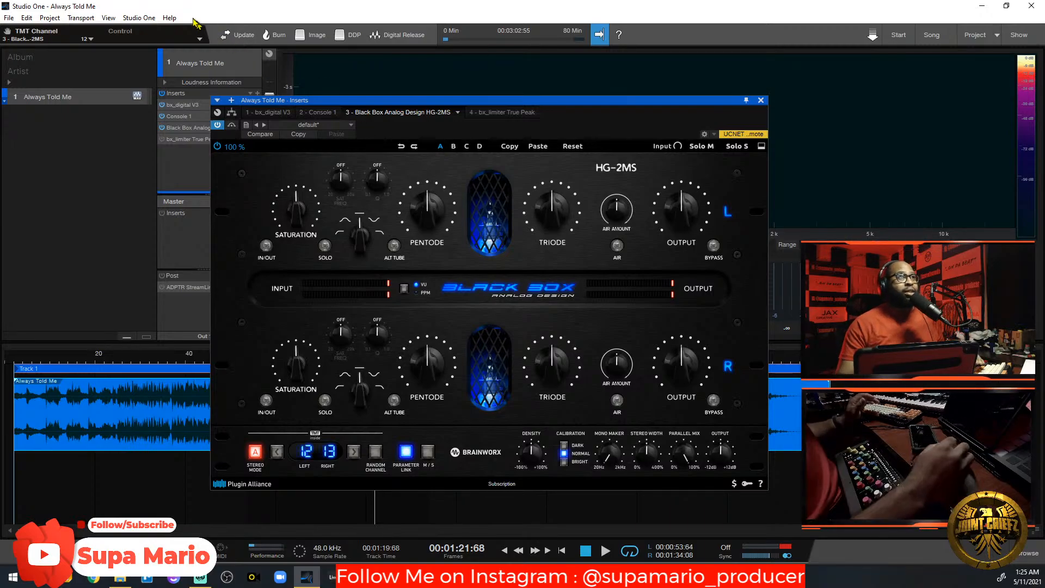
Switch the saturation filter to BandPass with a Q of 1.00 and a saturation frequency of 20 Hz.
drag(370, 238, 361, 252)
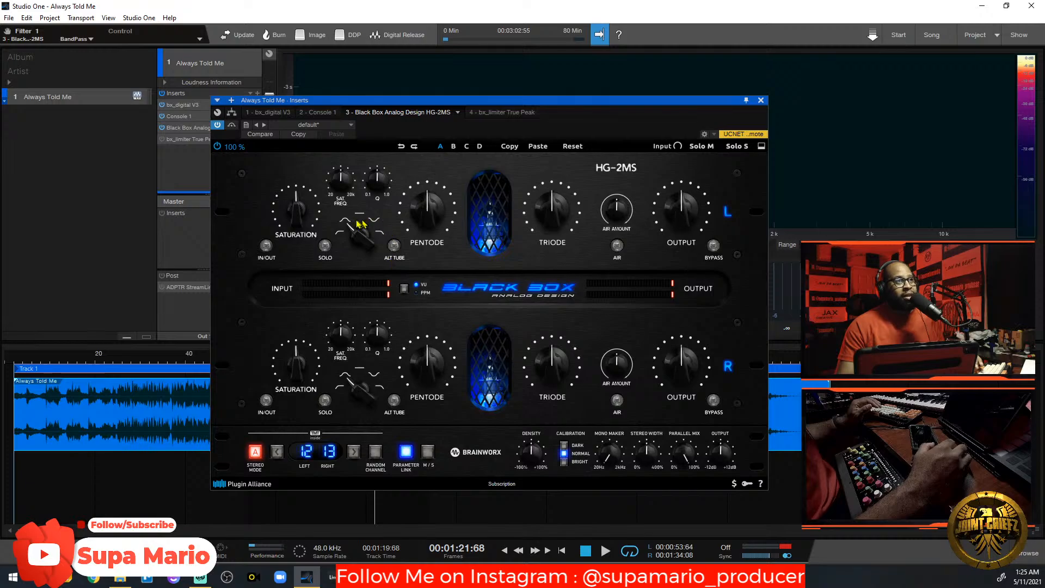
mouse_move(346, 191)
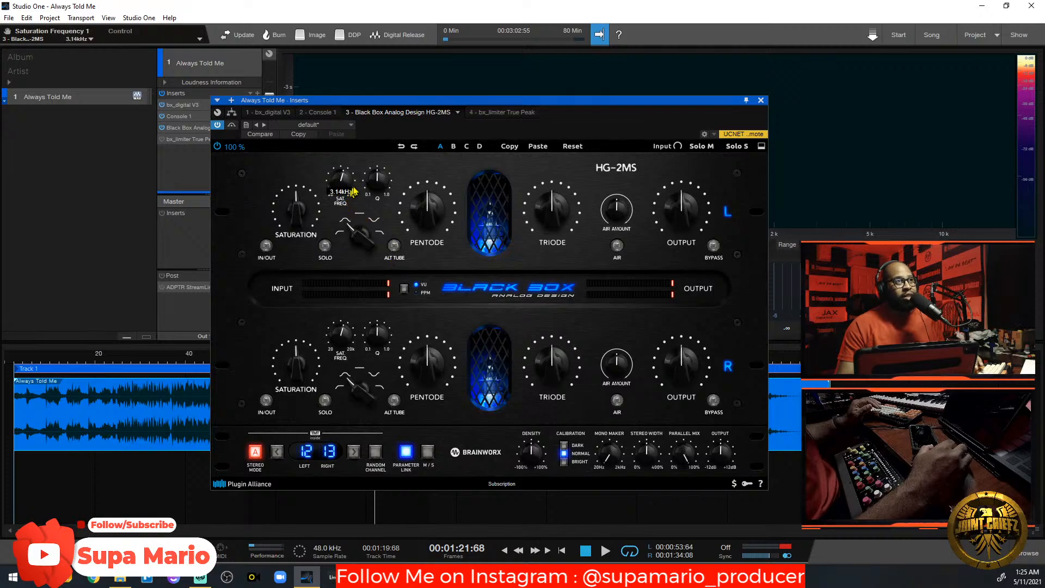
drag(361, 185, 361, 209)
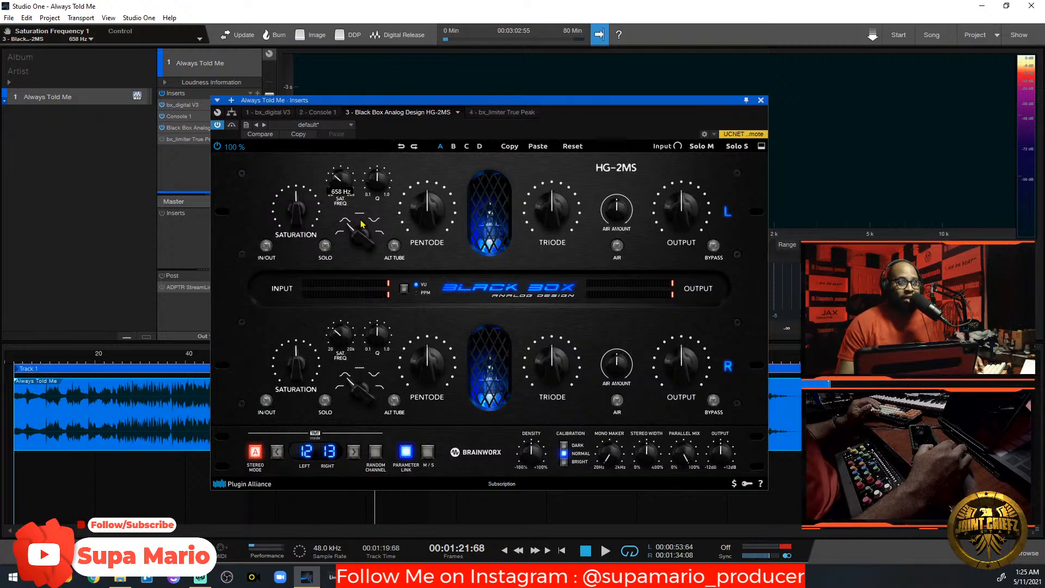
drag(385, 192, 381, 204)
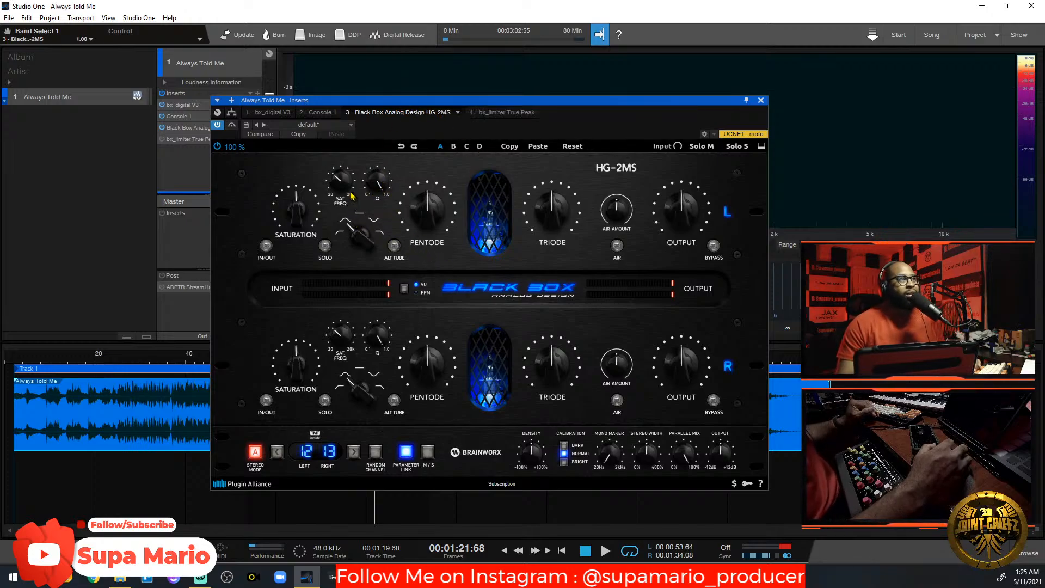
drag(351, 193, 356, 229)
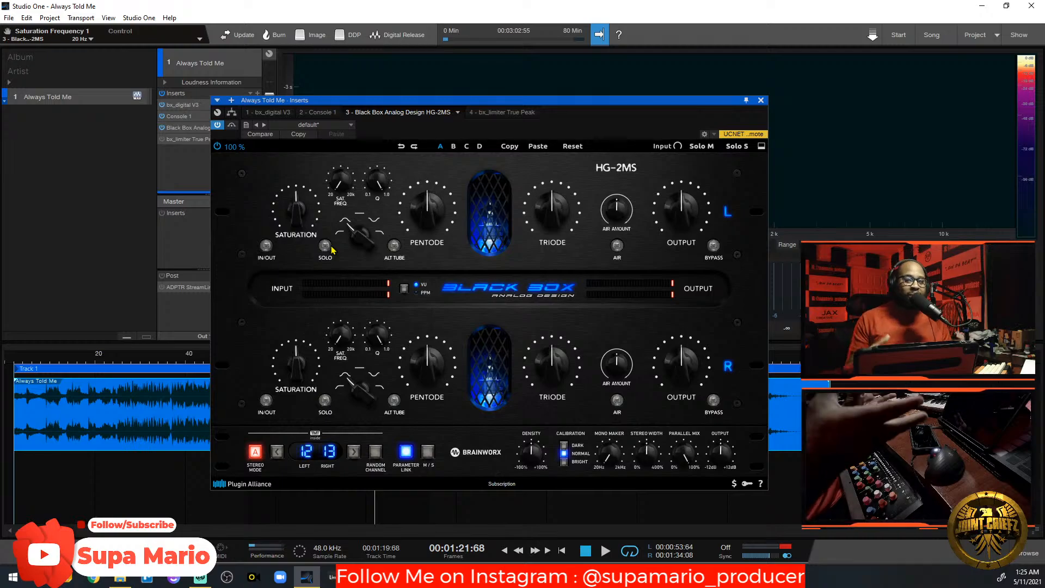
Start playback and turn on the saturation In/Out and Solo switches for the linked channels.
key(space)
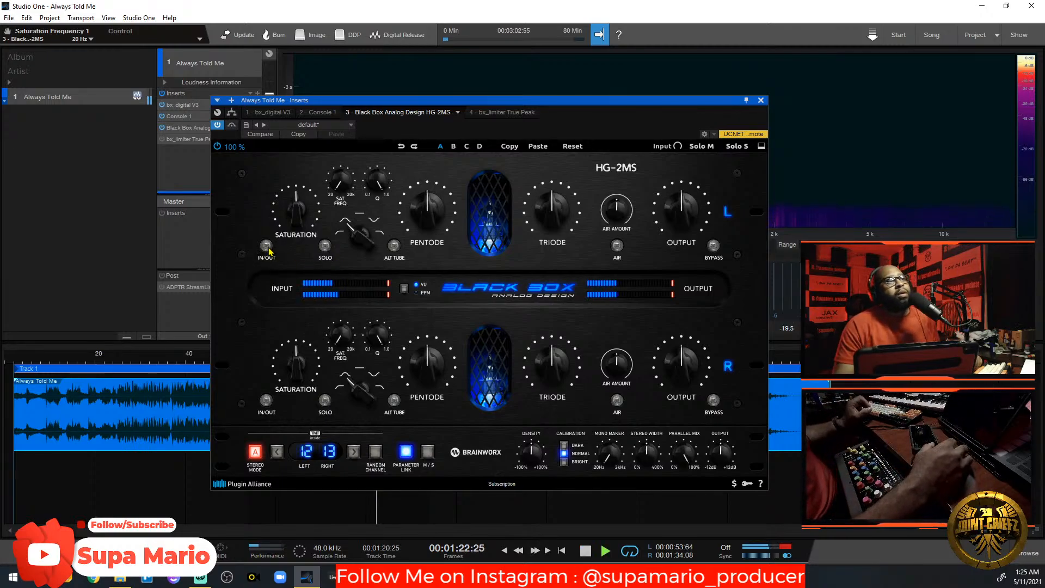
click(266, 246)
click(325, 246)
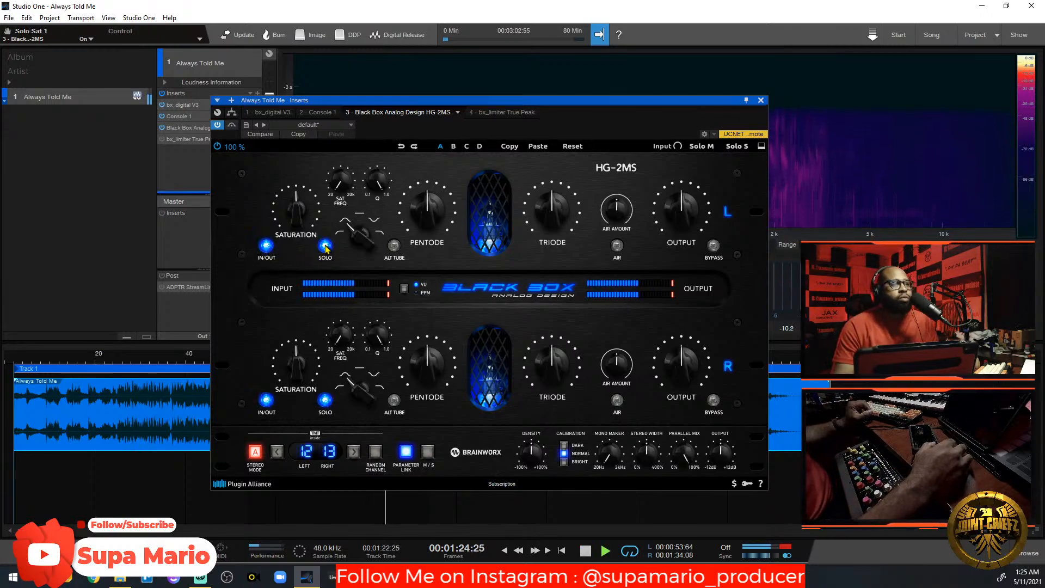
Sweep the soloed saturation frequency upward while listening and settle it at 2.95 kHz.
drag(343, 177, 341, 144)
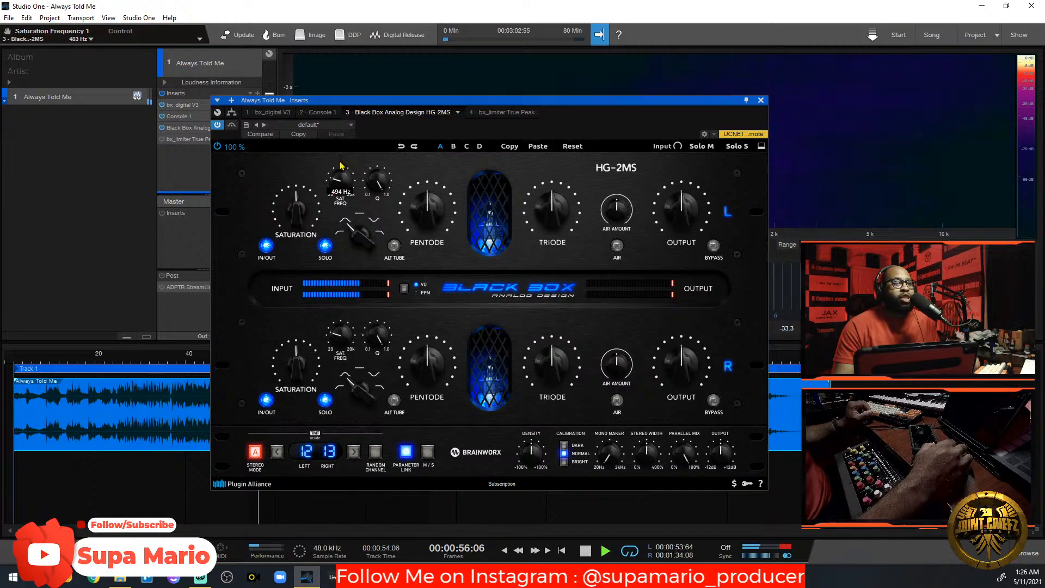
drag(341, 185, 343, 138)
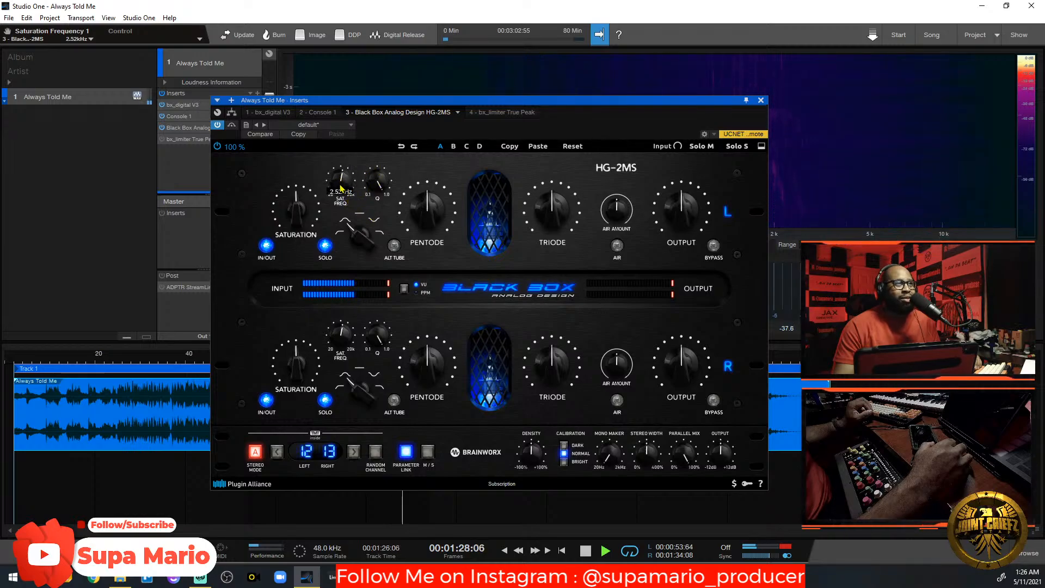
mouse_move(343, 185)
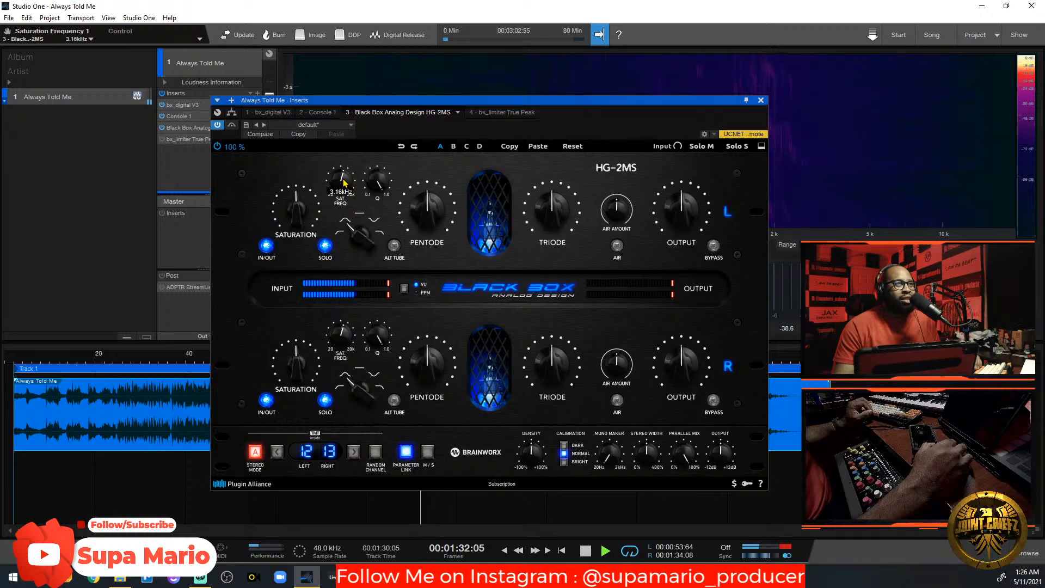
scroll(343, 184, down, 2)
scroll(343, 184, down, 1)
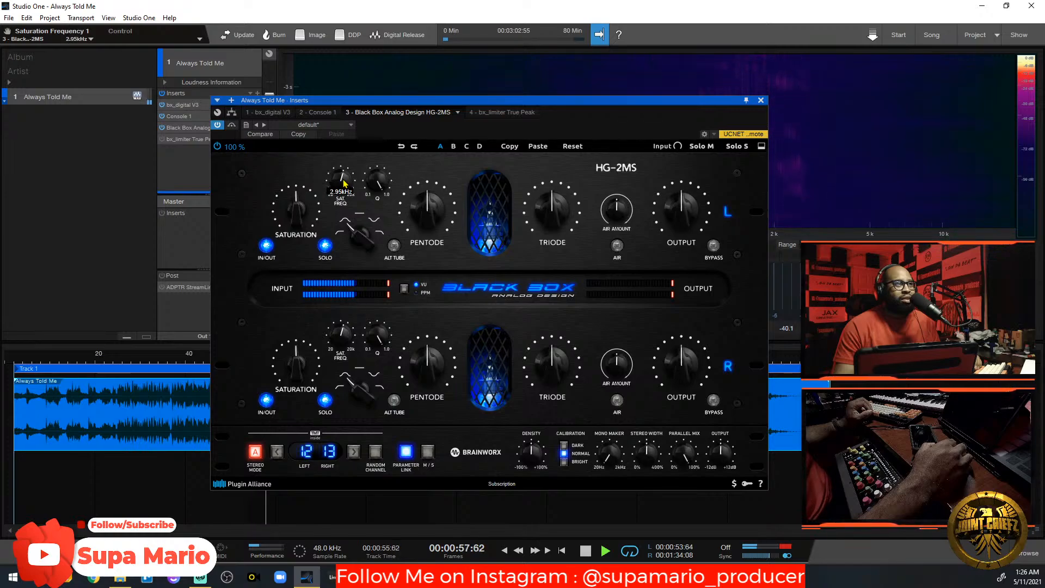
scroll(343, 184, up, 1)
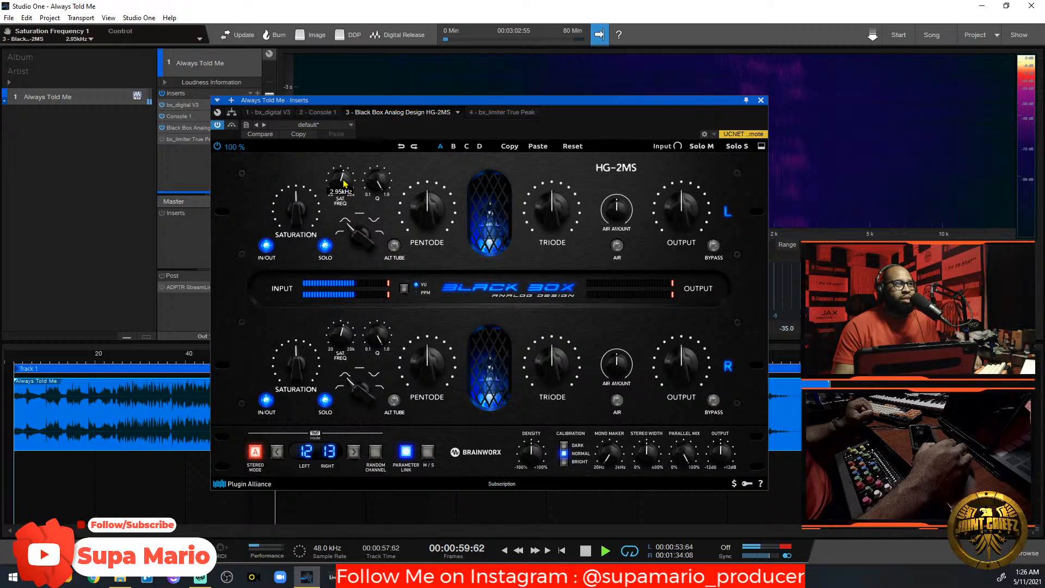
scroll(343, 184, up, 1)
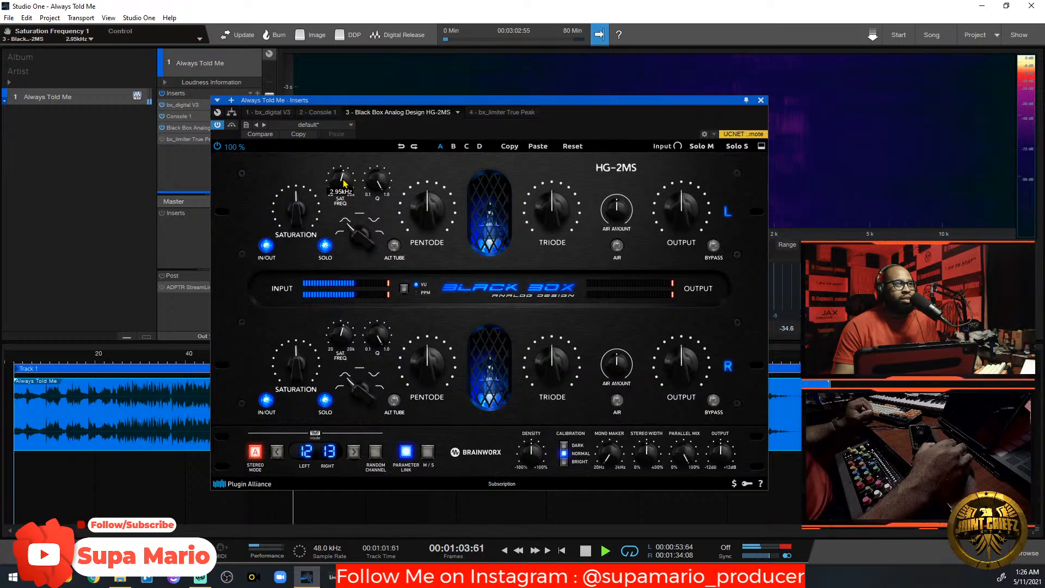
Lower the saturation band's Q to 0.85 while listening to the soloed band, and stop playback.
scroll(343, 184, up, 2)
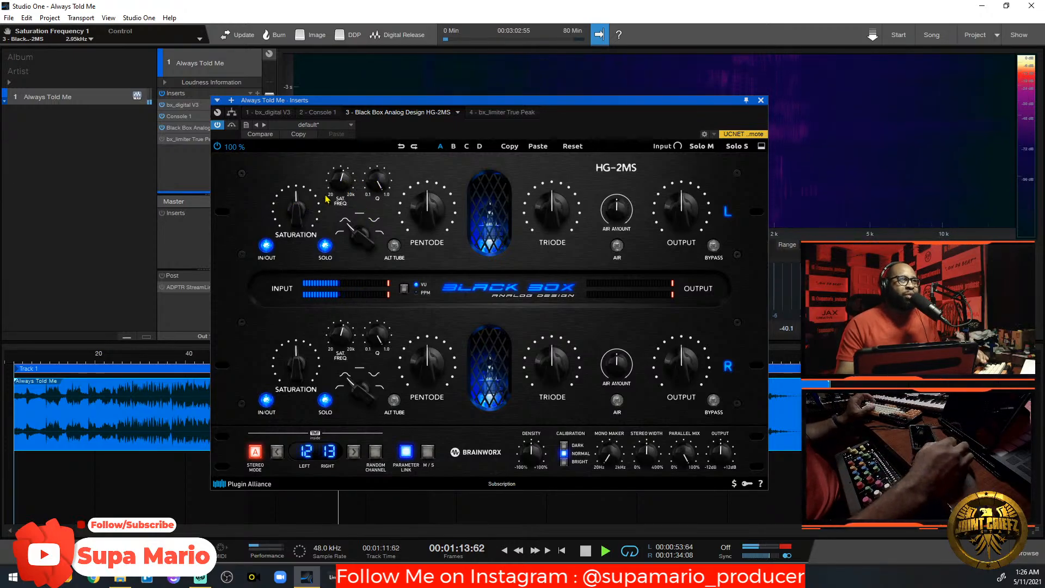
click(377, 184)
drag(376, 184, 374, 196)
key(space)
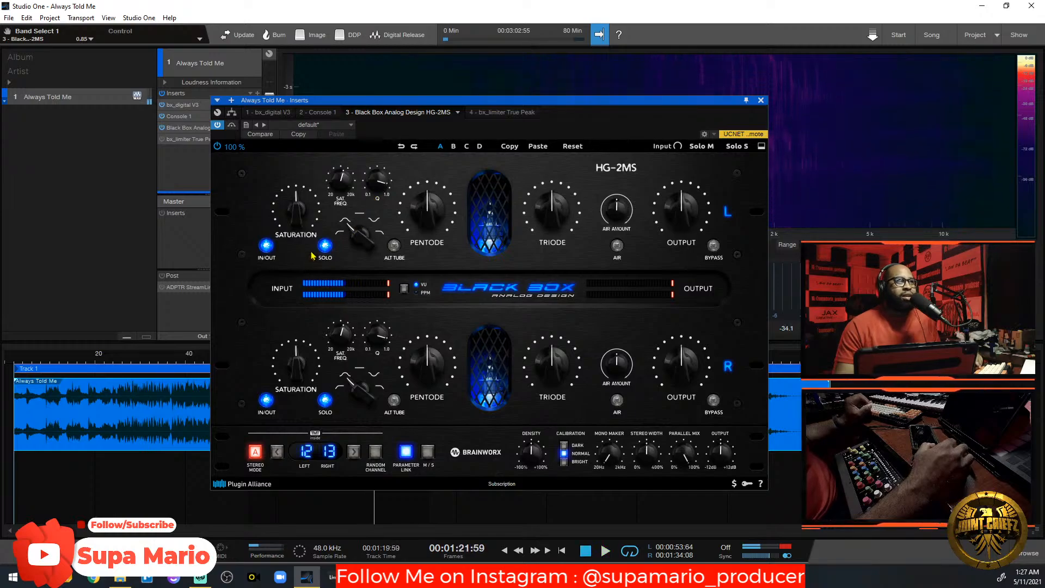
Turn the saturation amount down to 0%, audition it with the band soloed during playback, and switch saturation Solo off.
click(325, 246)
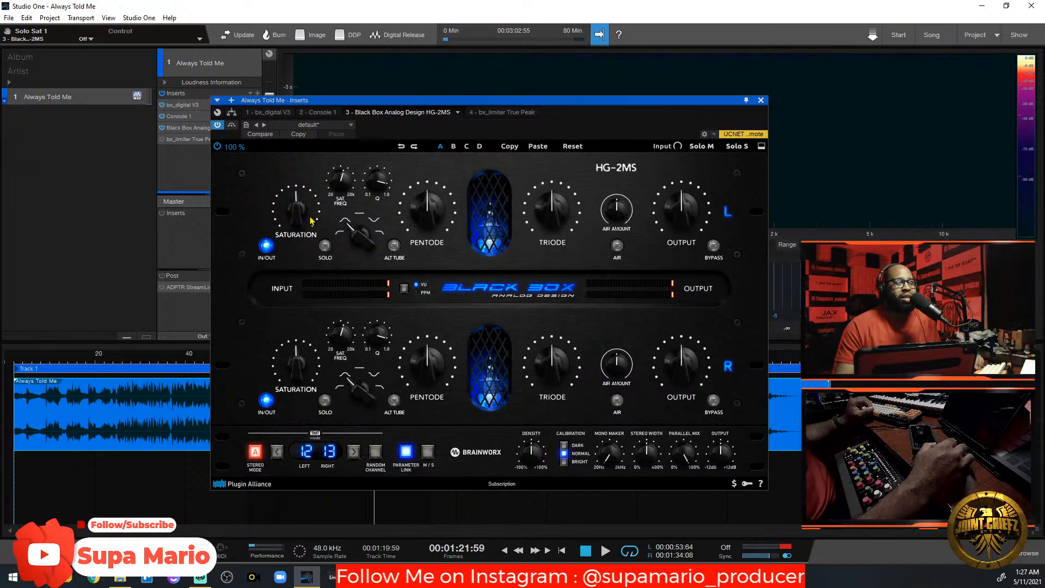
drag(302, 198, 309, 279)
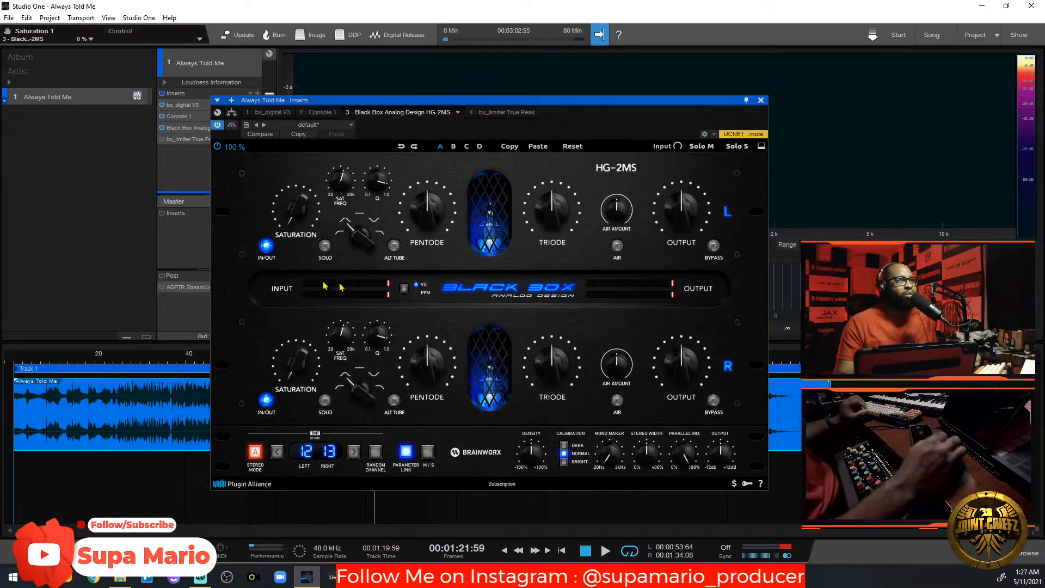
click(326, 245)
key(space)
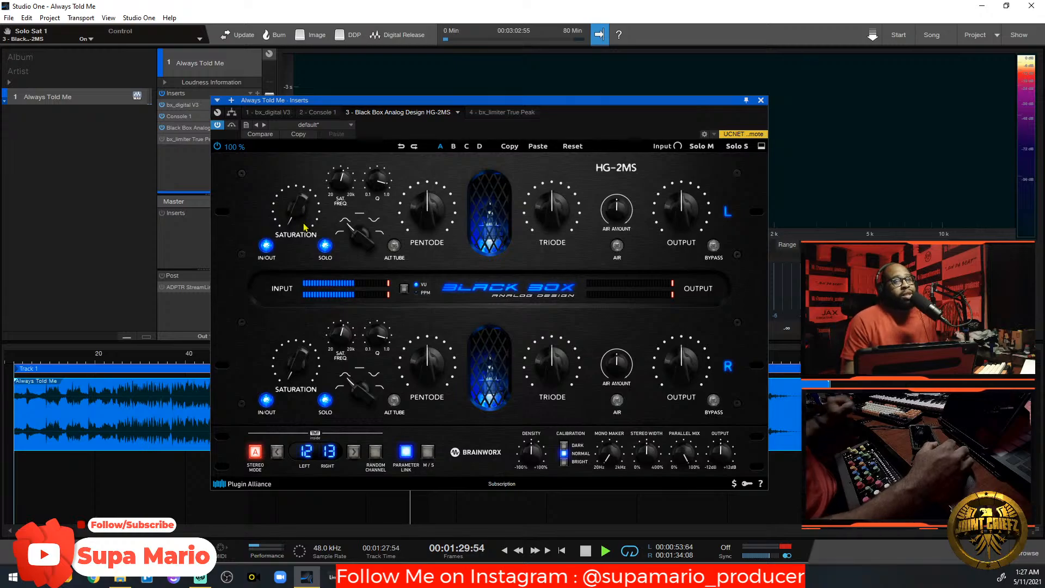
drag(311, 222, 313, 175)
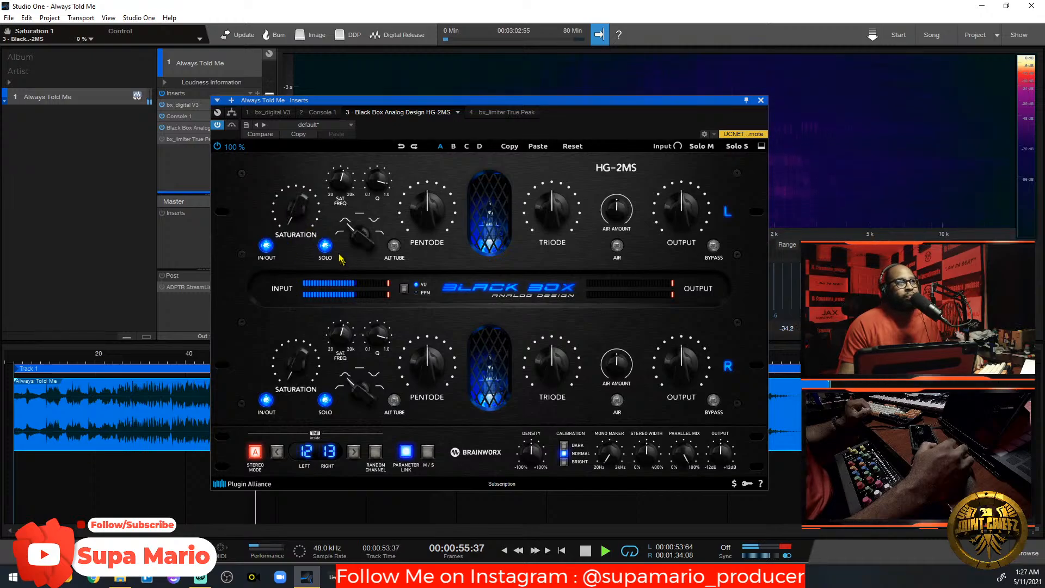
click(325, 245)
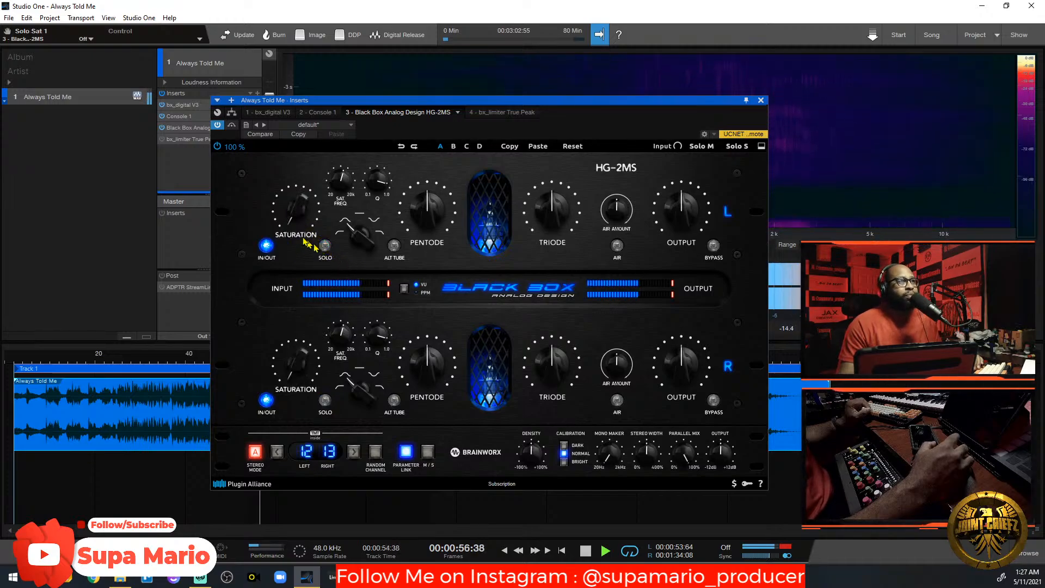
Audition saturation amounts of about 36% and 27% in the full mix, returning to 0% after each for comparison.
click(300, 209)
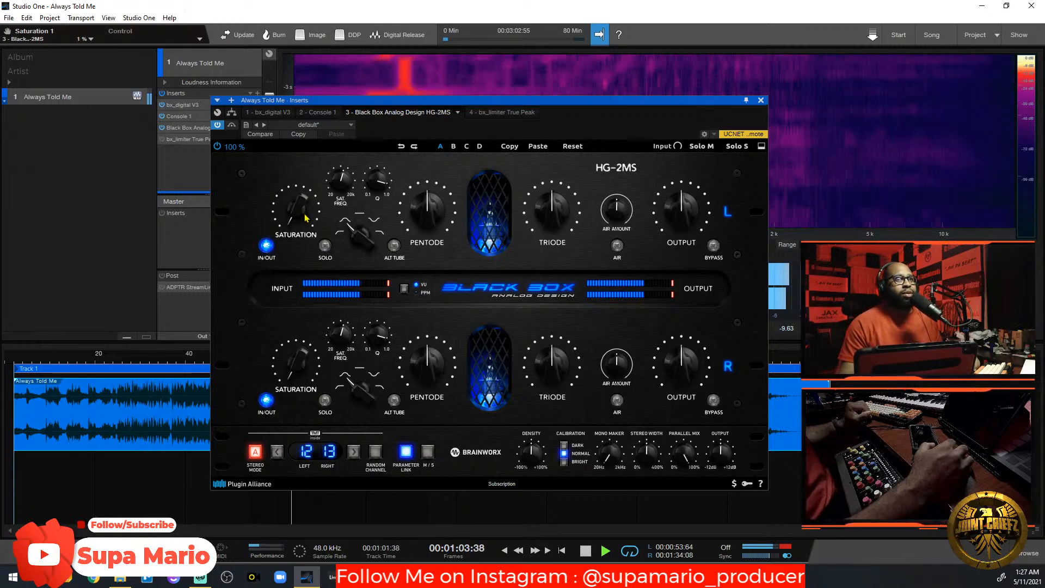
drag(305, 217, 310, 177)
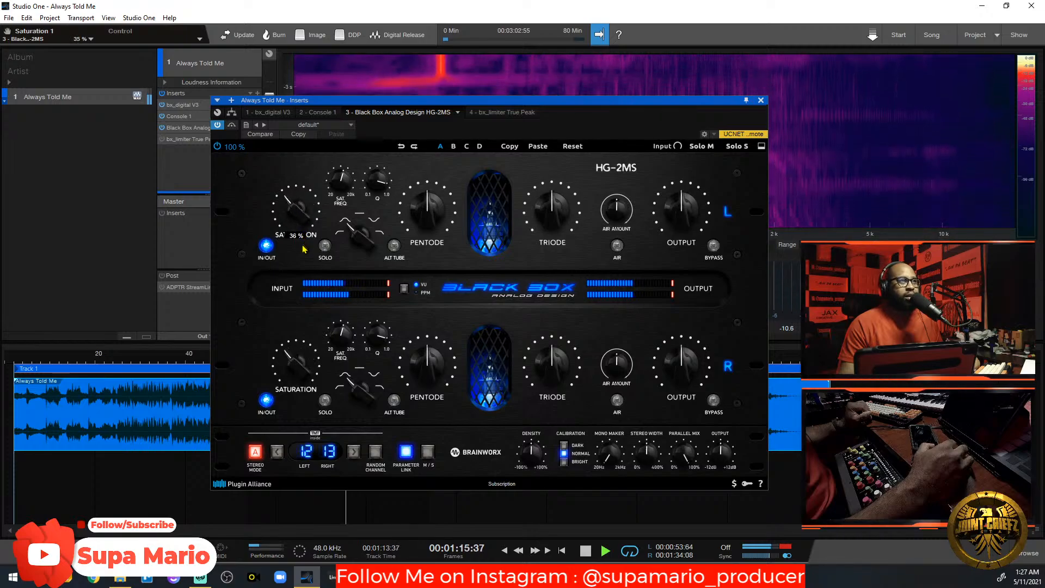
drag(302, 214, 320, 258)
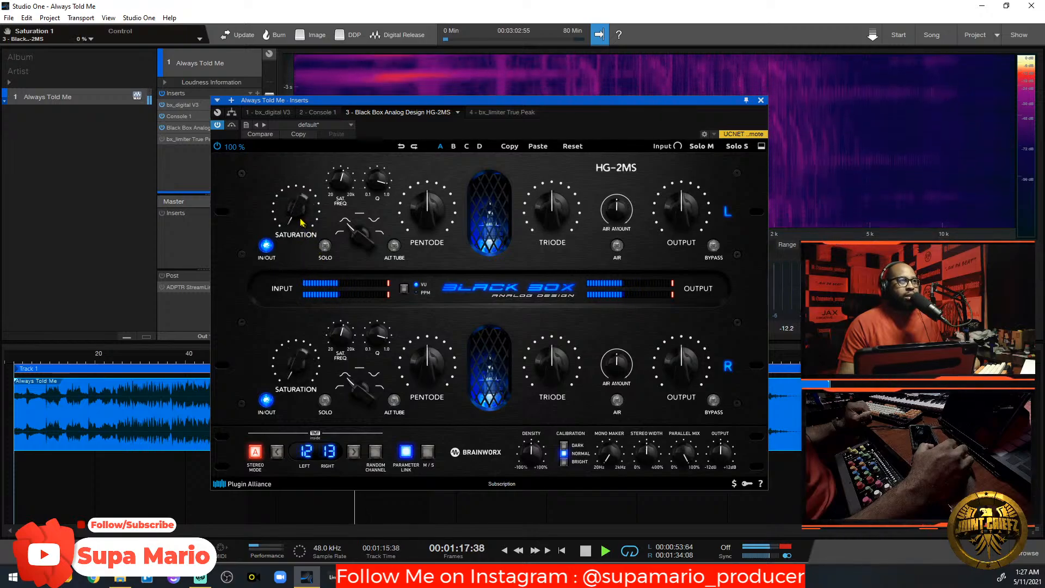
drag(299, 211, 299, 197)
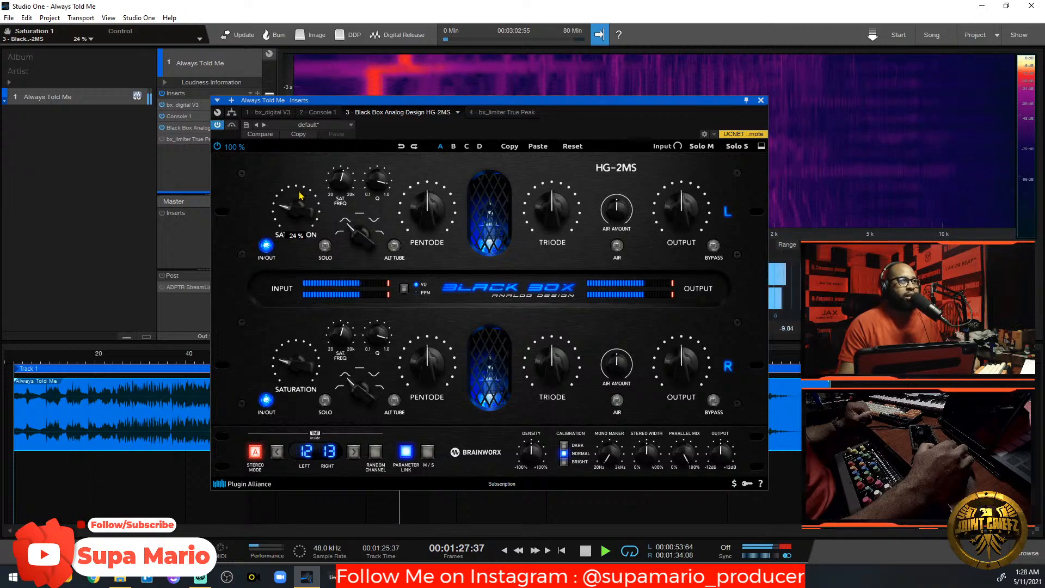
drag(299, 199, 300, 195)
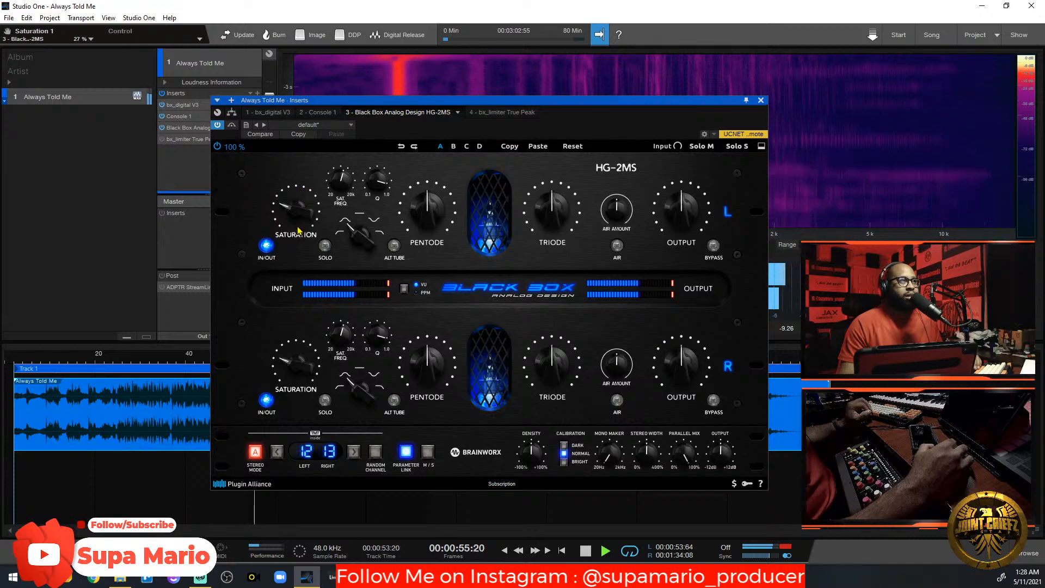
drag(294, 212, 303, 256)
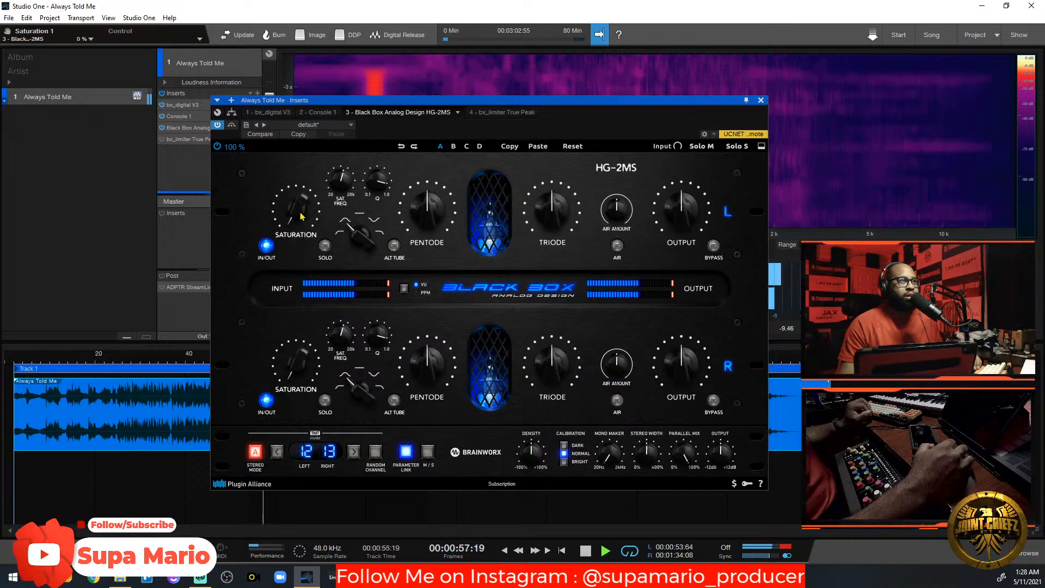
Raise the saturation amount to about a quarter of its range, trim the Q to 0.84, and stop playback.
drag(300, 213, 300, 188)
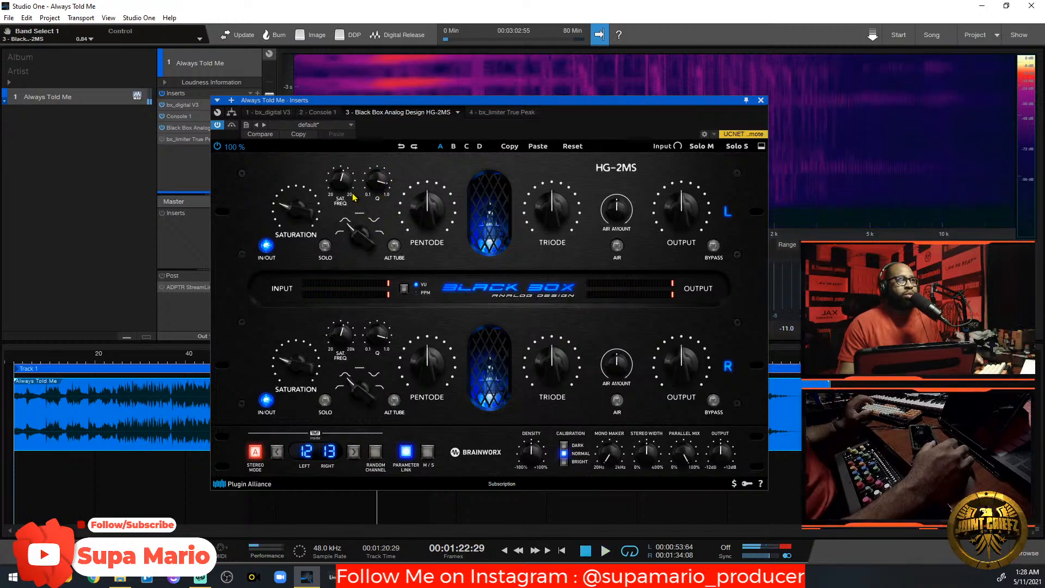
key(space)
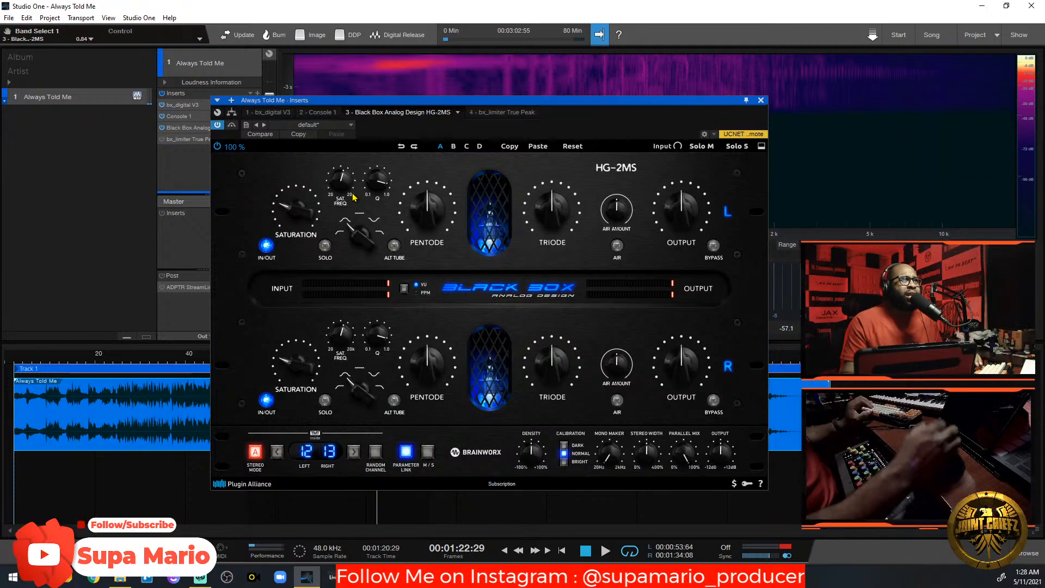
mouse_move(294, 207)
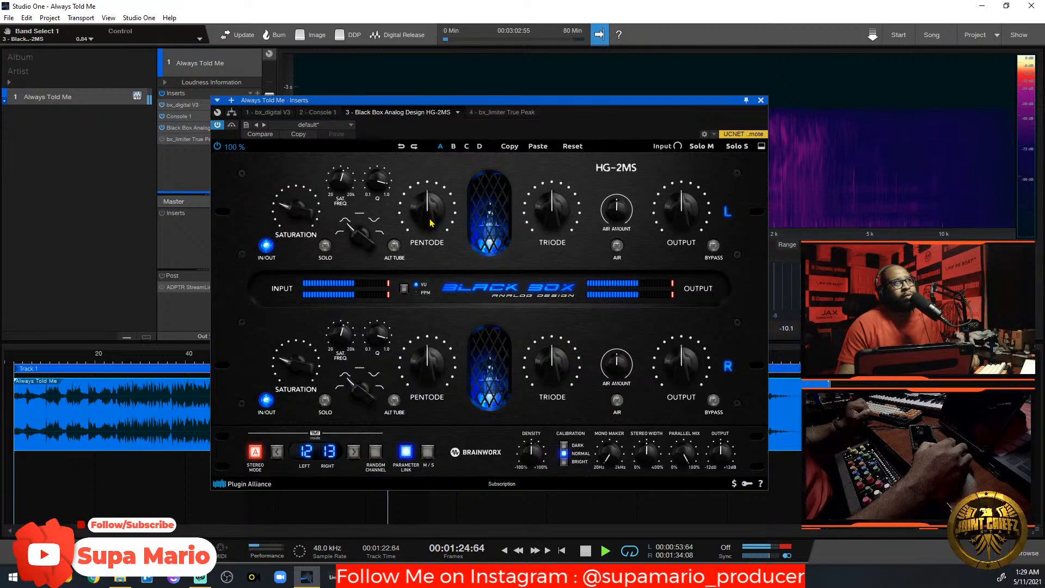
Set the Pentode amount to 51% for the linked channels during playback, and stop playback.
drag(427, 219, 430, 221)
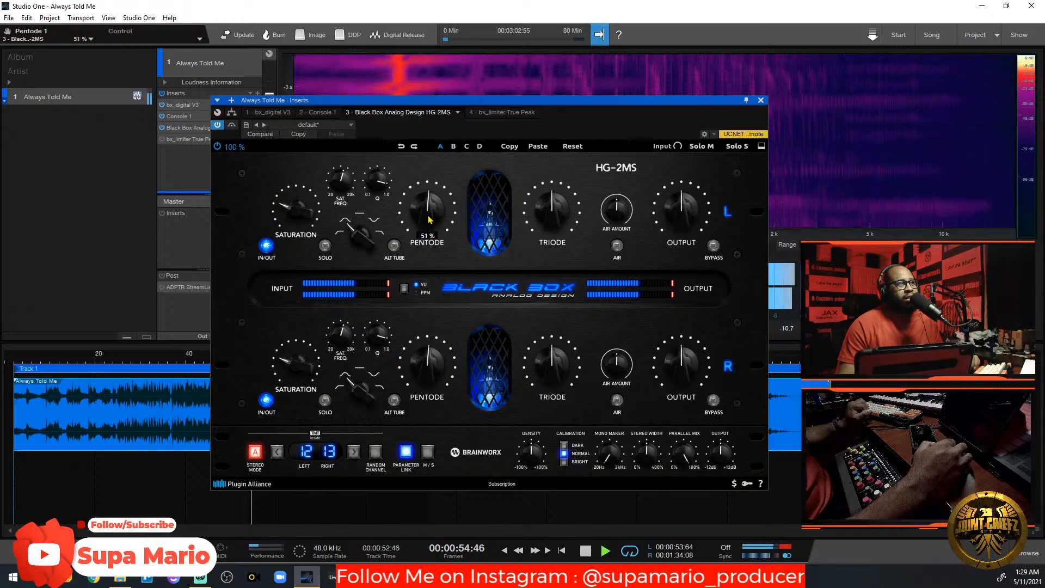
drag(430, 219, 429, 217)
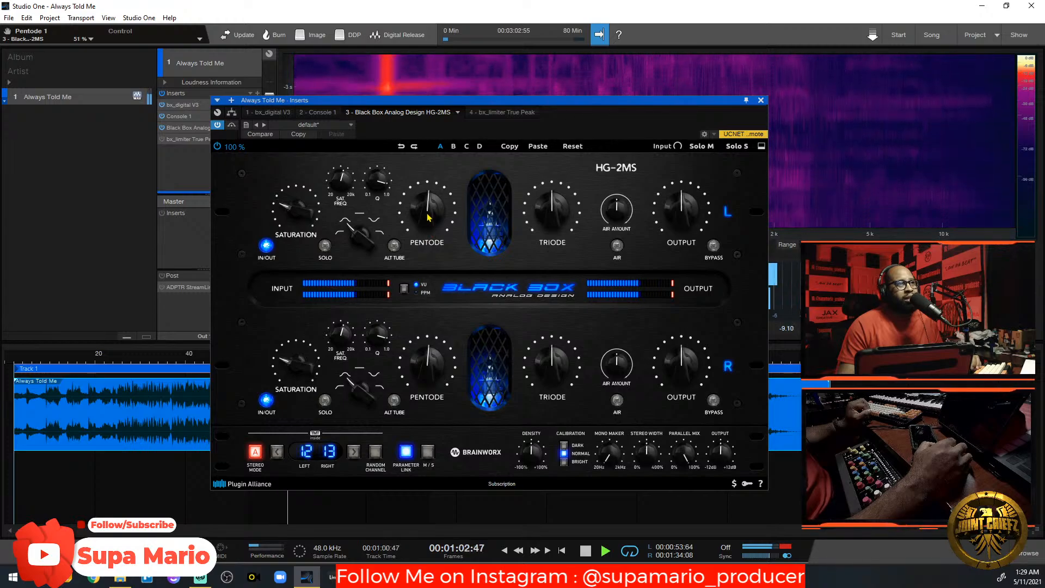
key(space)
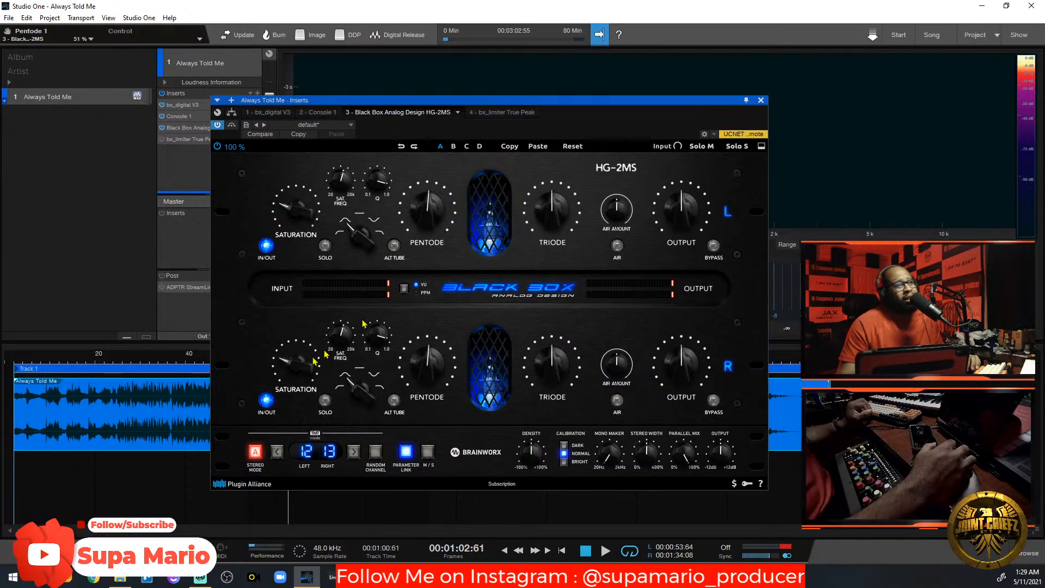
Try Triode amounts of 51% and 52% on the linked channels during playback, and bring the amount back to 50%.
key(space)
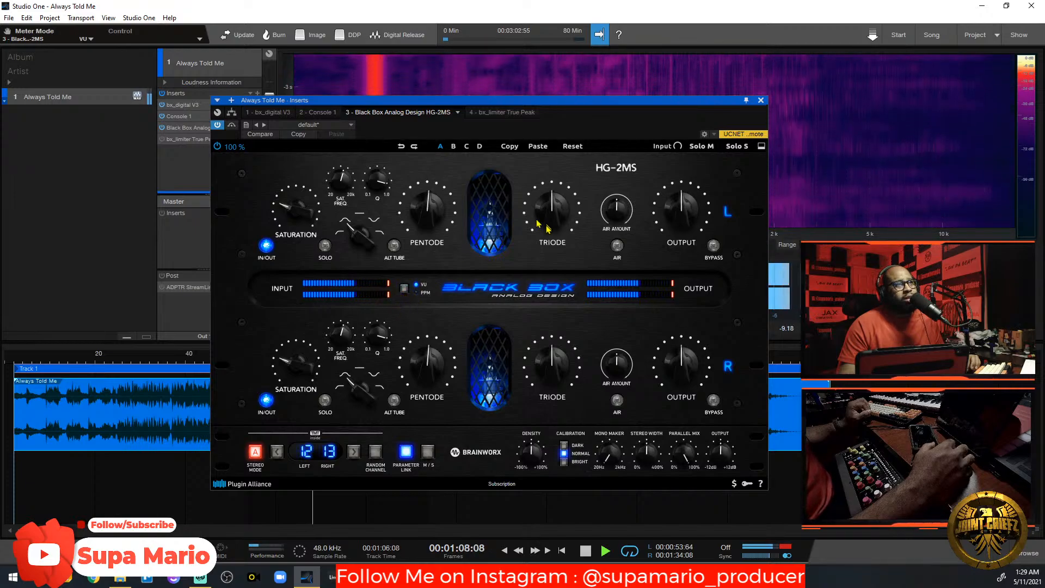
drag(548, 224, 551, 213)
key(space)
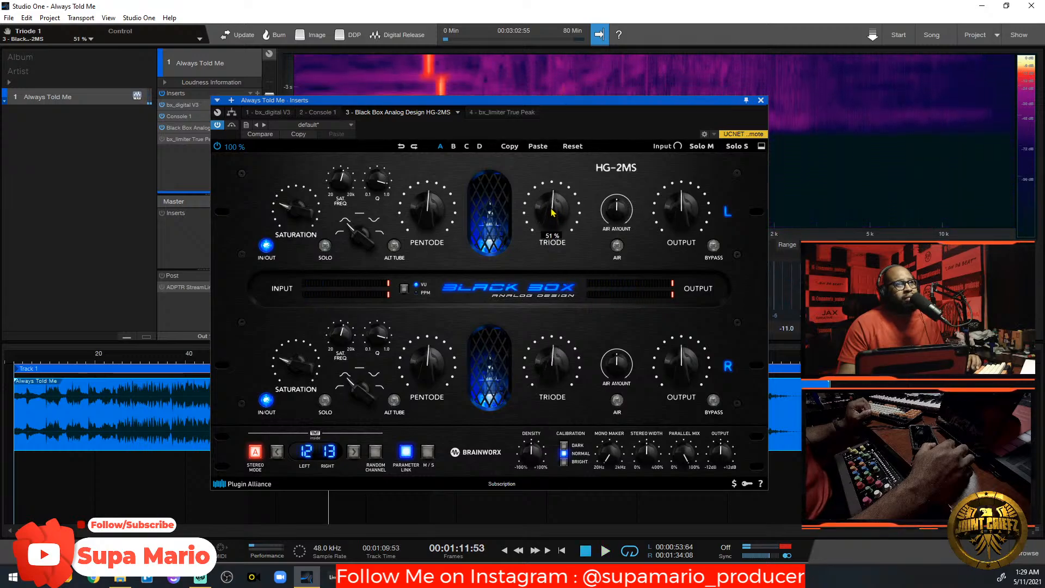
mouse_move(552, 210)
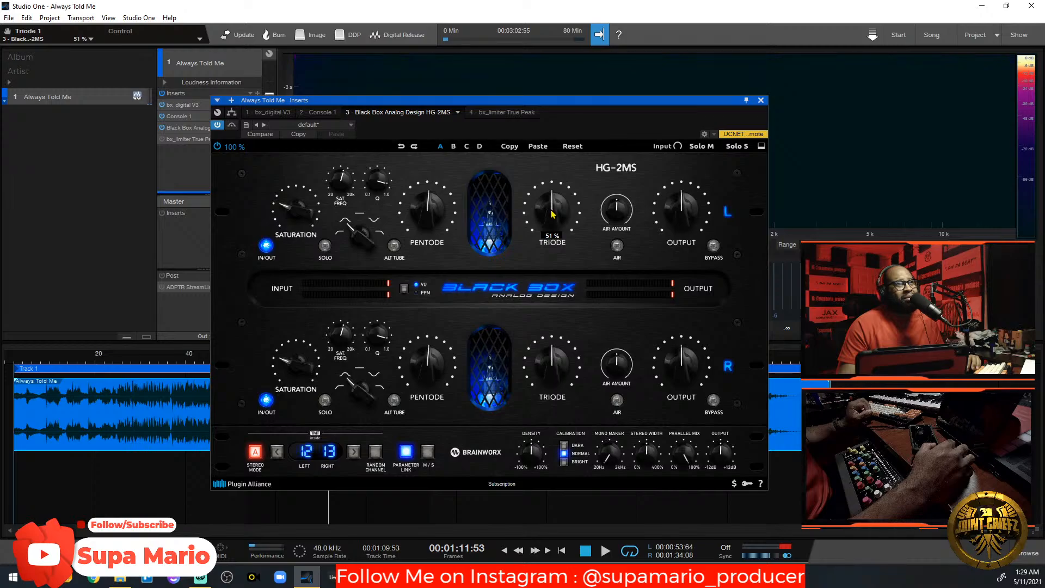
key(space)
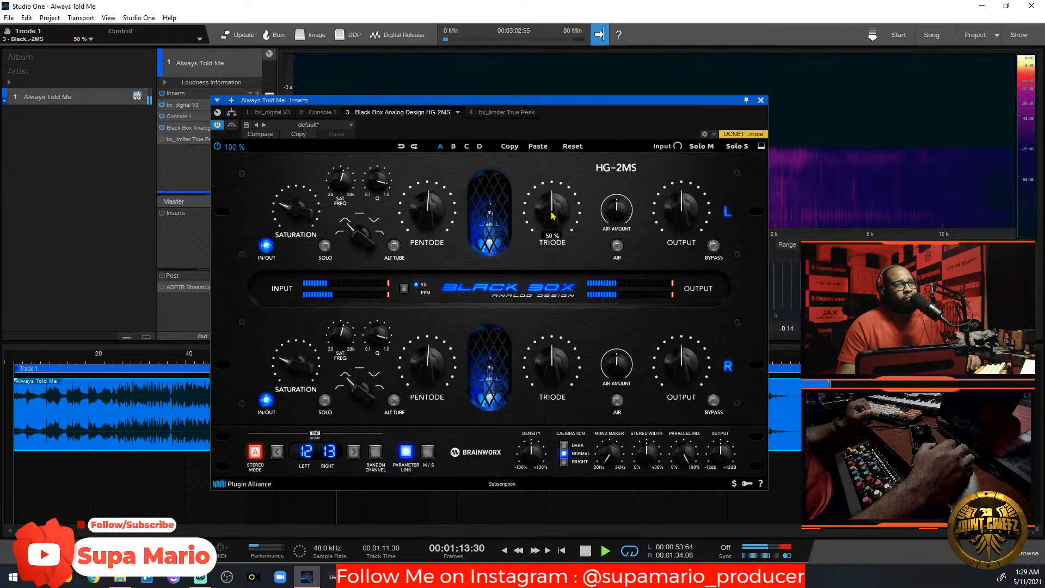
drag(551, 217, 552, 214)
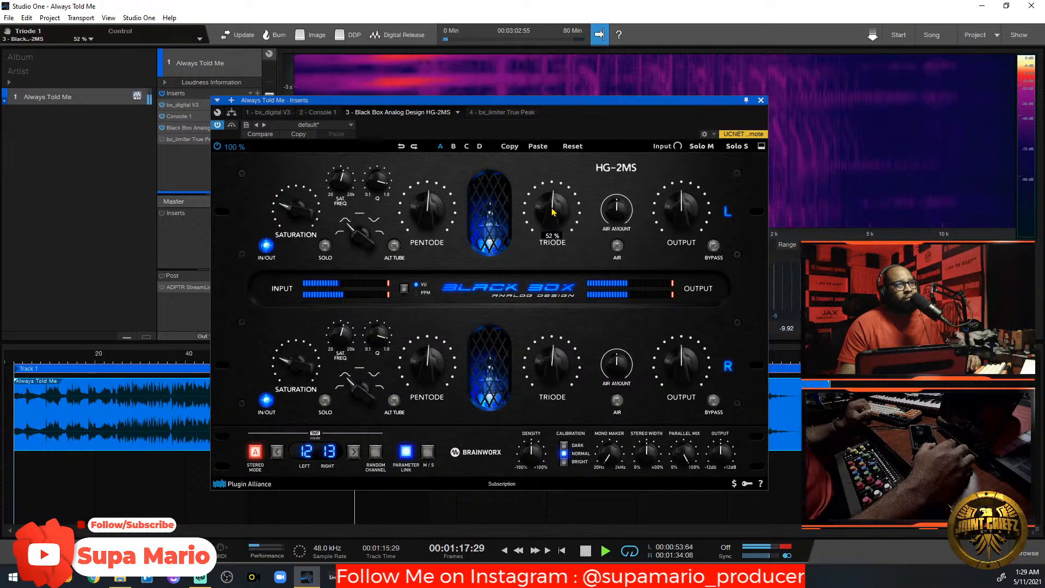
drag(553, 213, 553, 216)
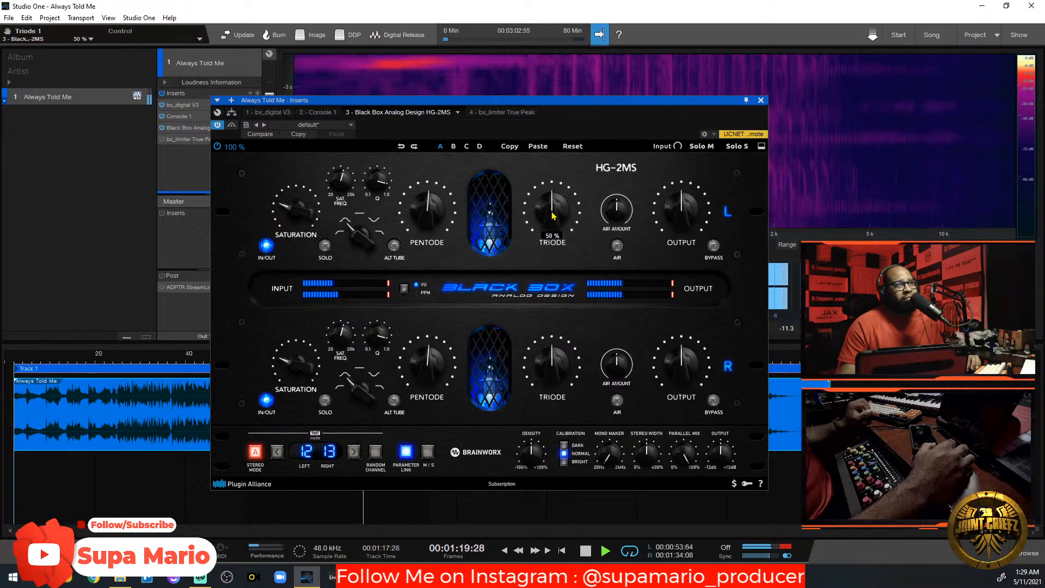
key(space)
key(space)
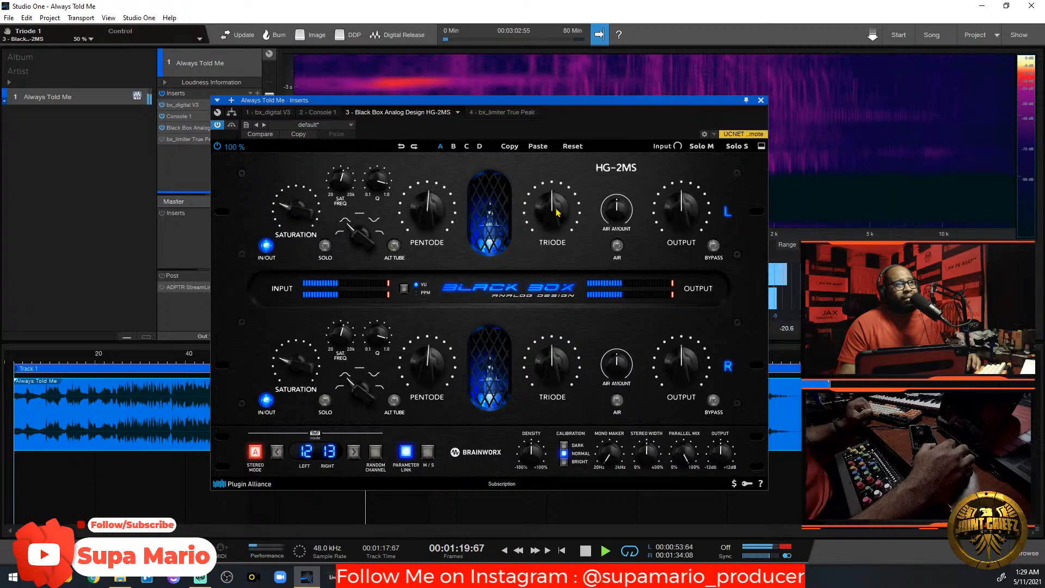
mouse_move(559, 213)
mouse_down()
mouse_move(558, 250)
mouse_move(563, 218)
mouse_up()
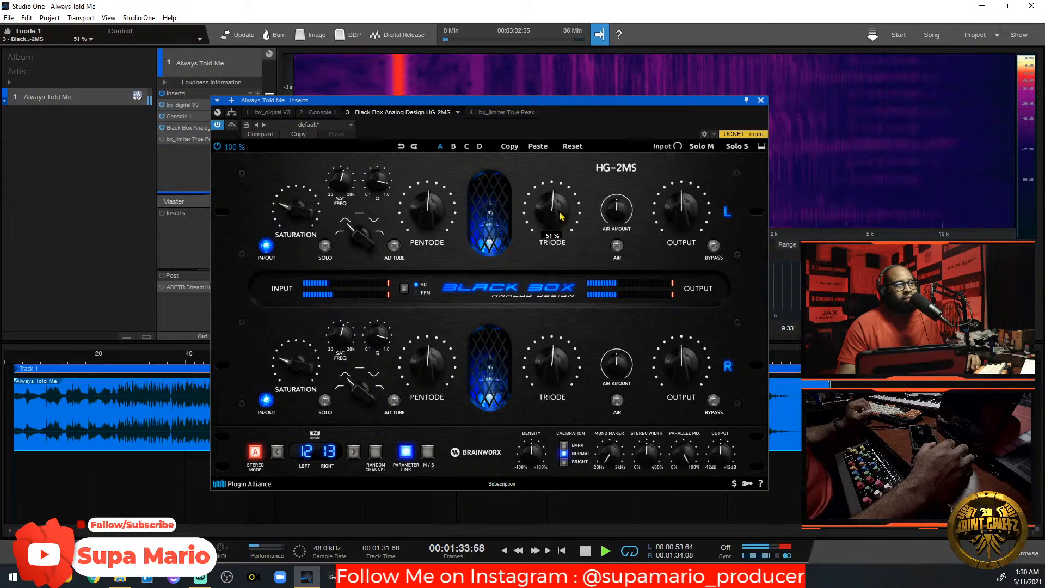
drag(561, 217, 566, 229)
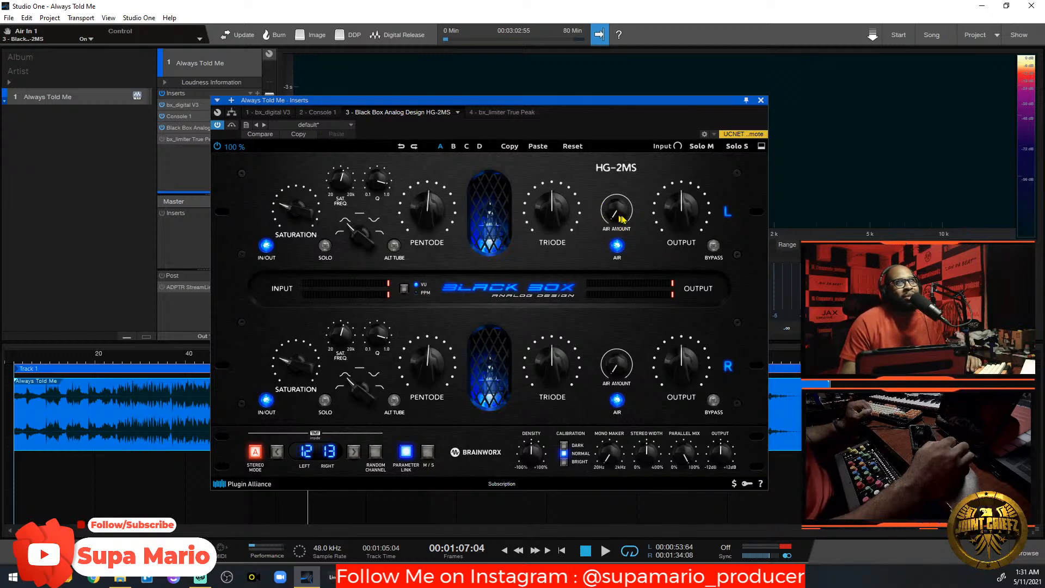
Compare the track with Air on and off, try raising the Air amount, leave Air off at 0%, and stop playback.
click(616, 250)
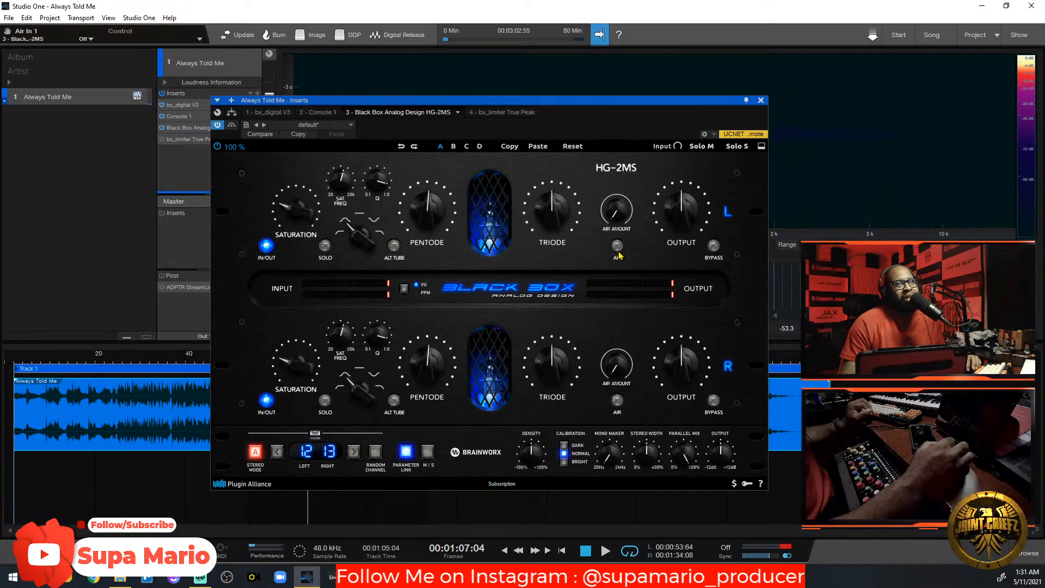
key(space)
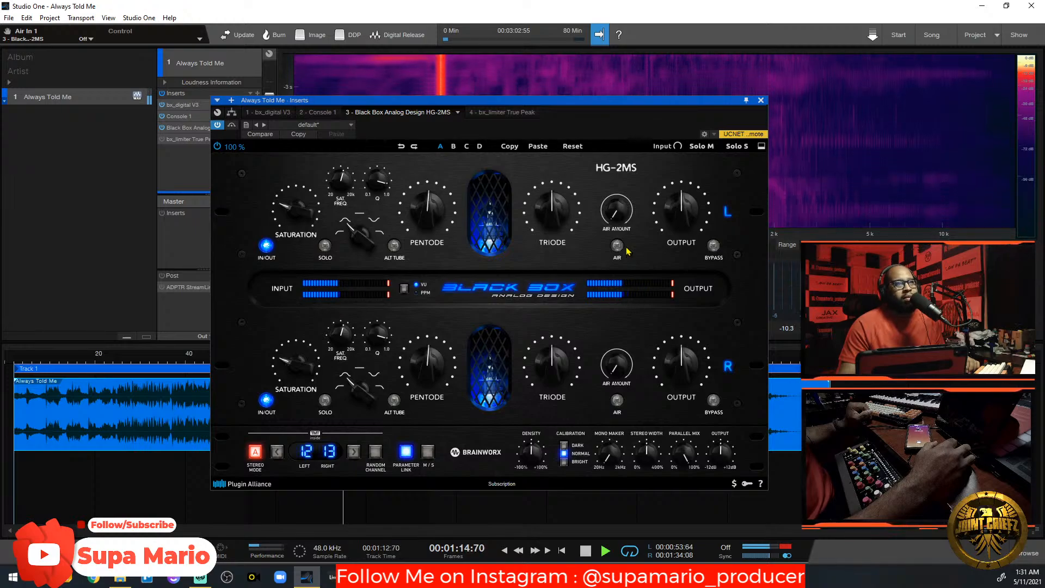
click(616, 246)
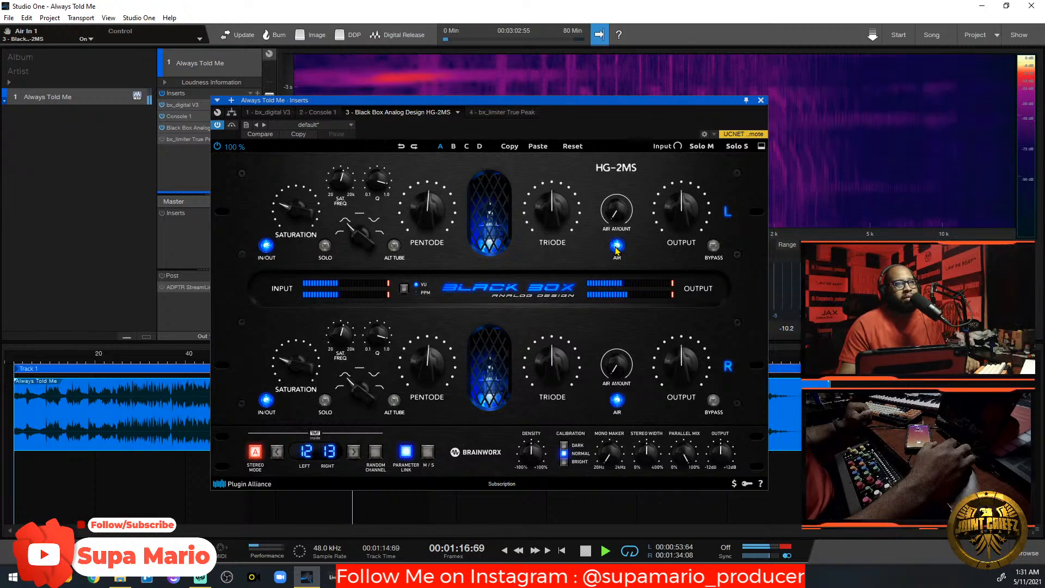
mouse_move(621, 215)
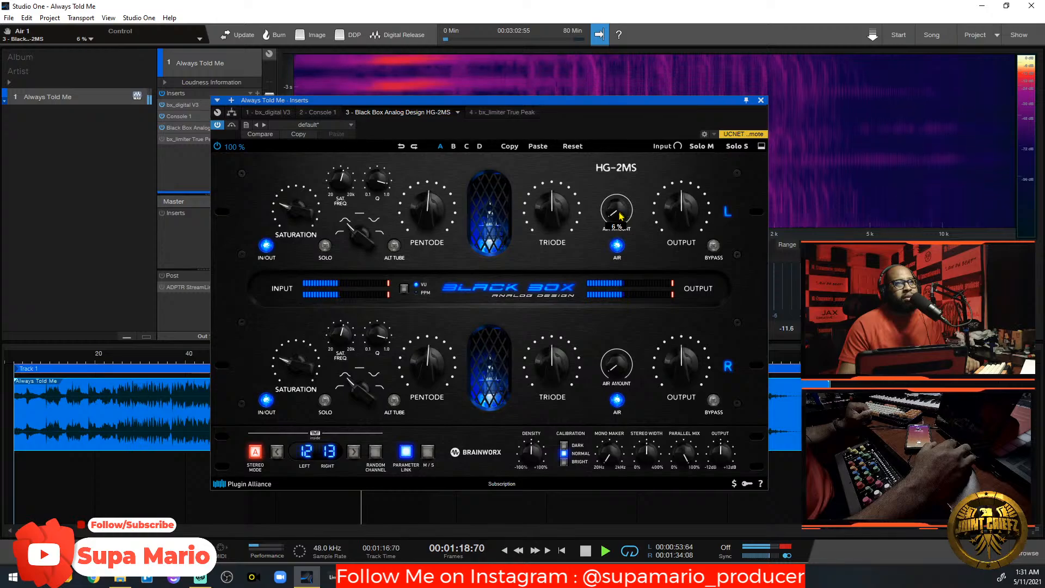
drag(621, 215, 672, 254)
click(622, 249)
key(space)
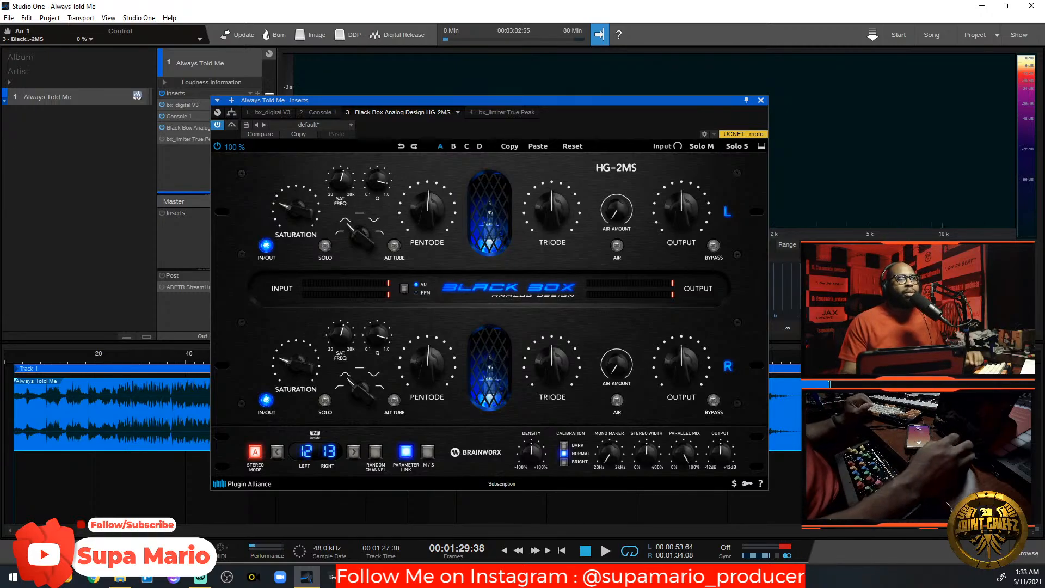
Place the playback cursor at 00:00:40:00 on the timeline and move the plug-in window clear of the track inserts.
click(186, 362)
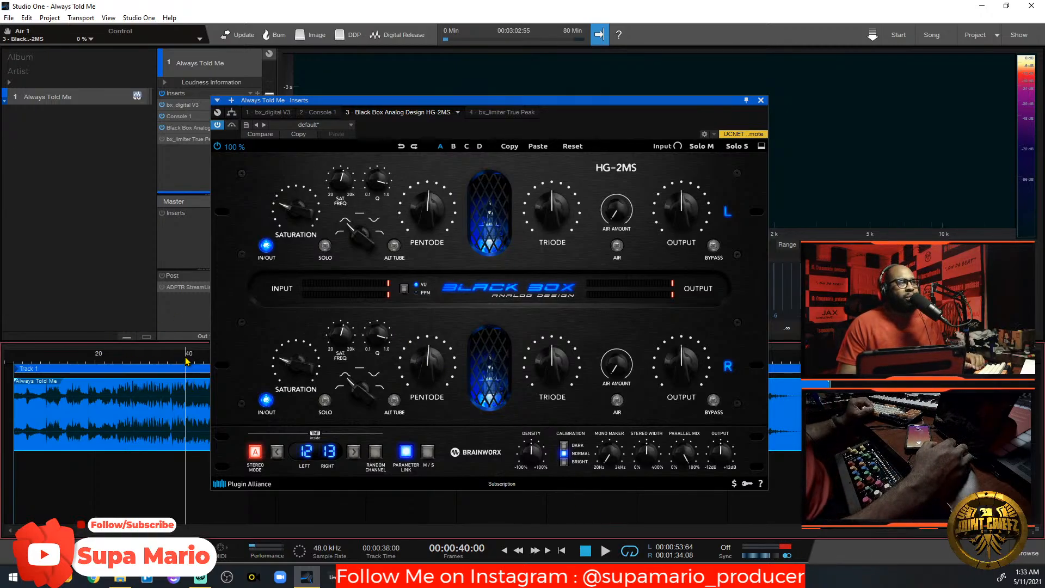
drag(281, 103, 443, 98)
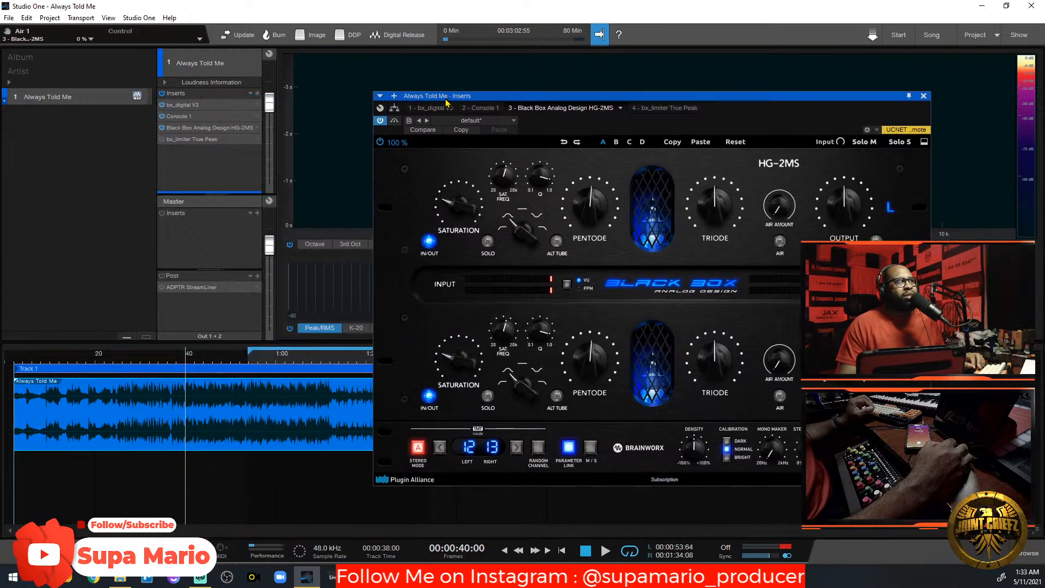
Place the playback cursor at about 00:00:37 on the timeline and start playback from there.
click(206, 362)
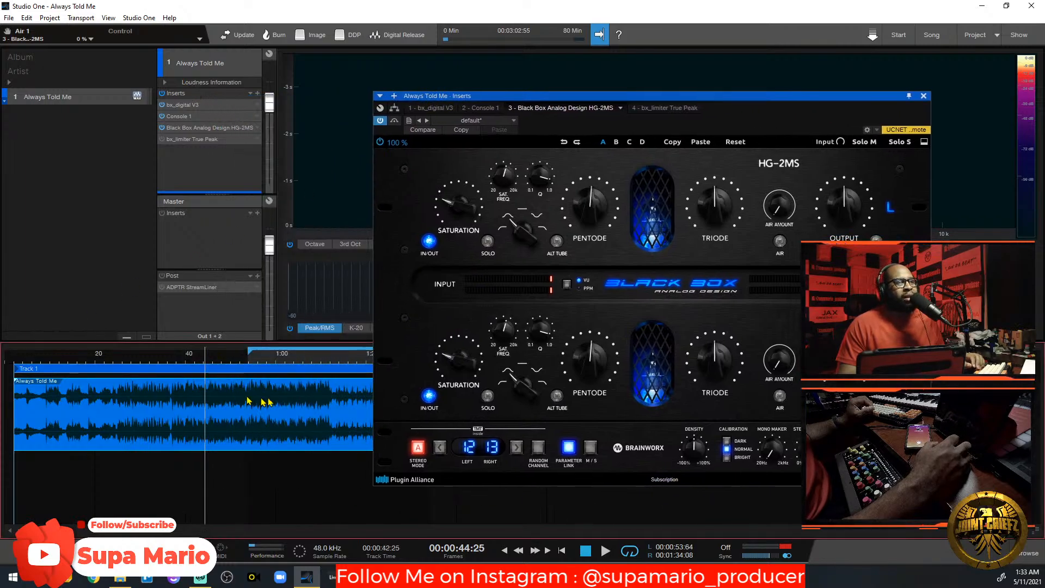
click(178, 362)
click(173, 361)
key(space)
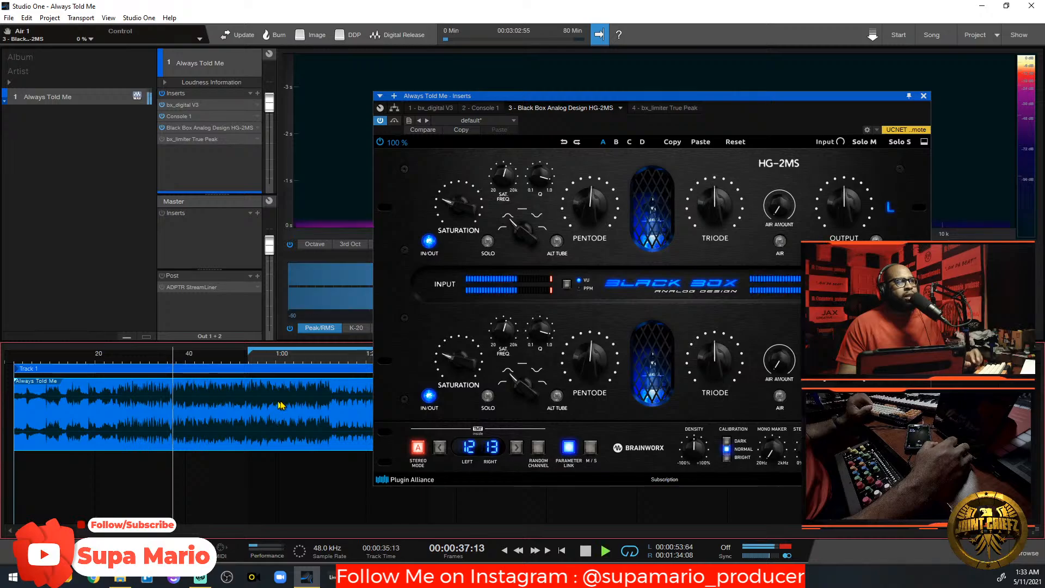
Audition Density at -99% and +100% in the HG-2MS during playback, settle on -26%, and stop playback.
drag(699, 453, 707, 517)
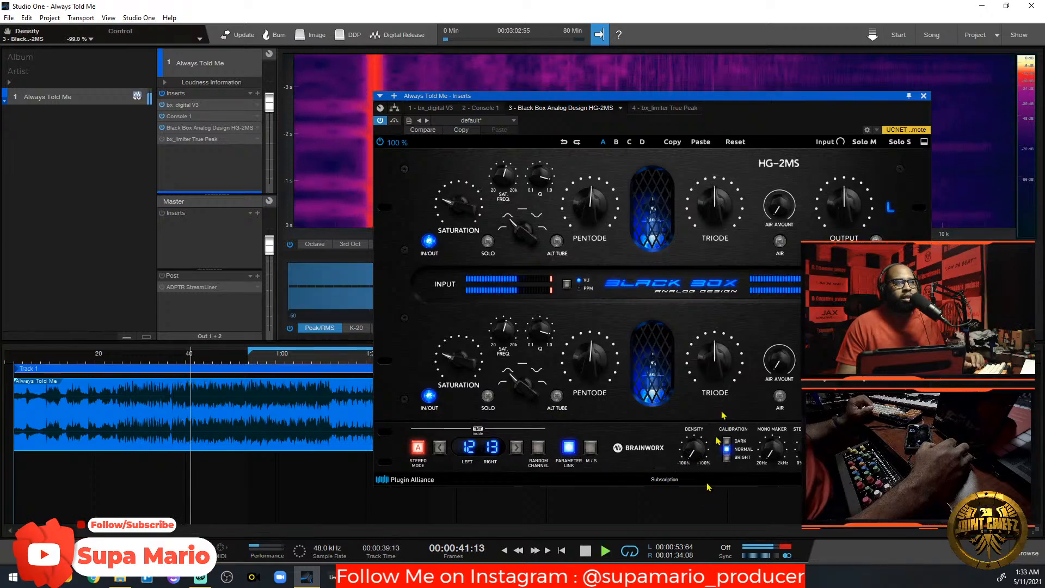
drag(709, 103, 514, 108)
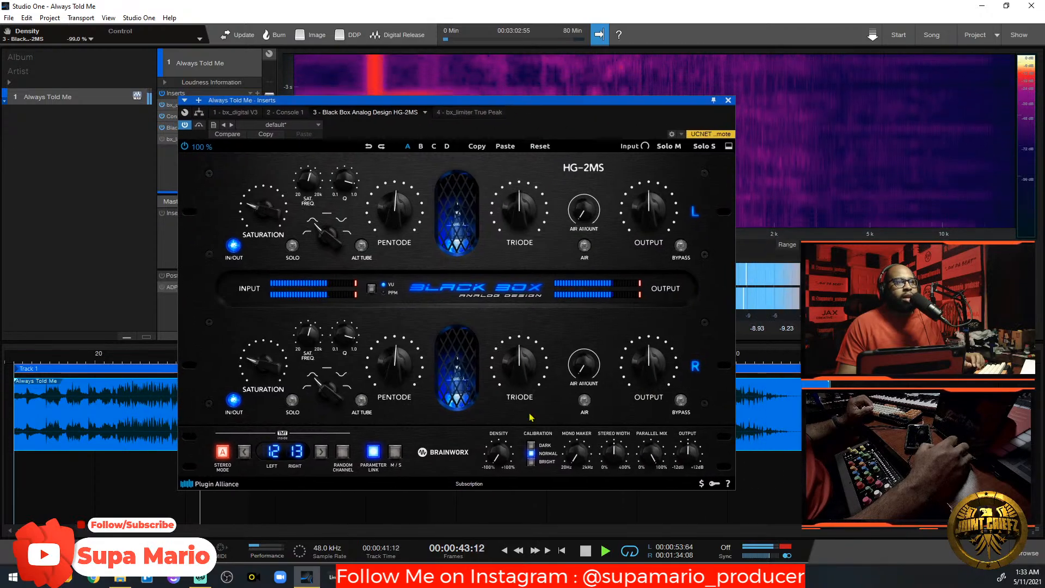
drag(494, 468, 509, 403)
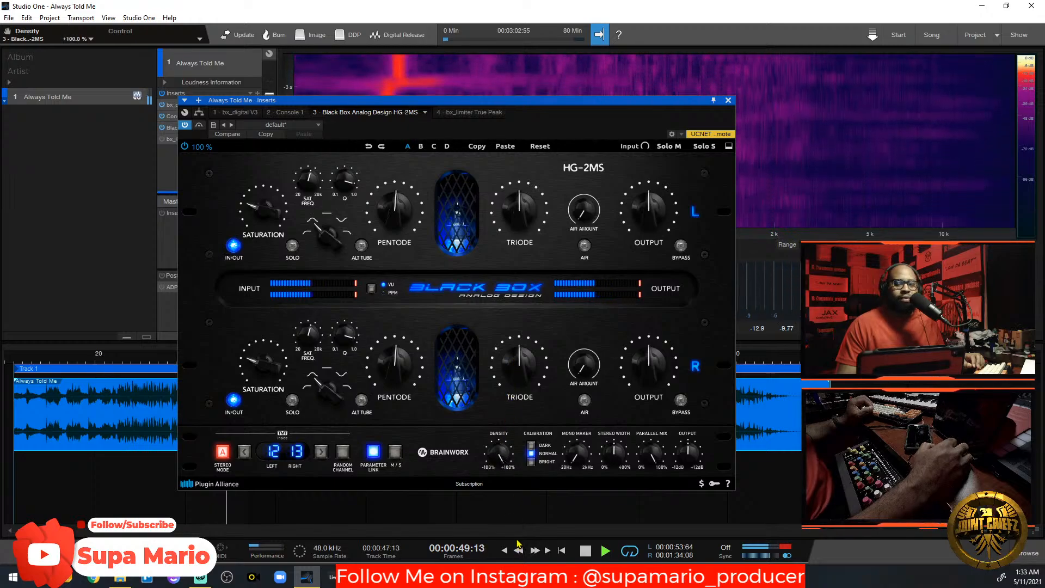
drag(500, 459, 509, 529)
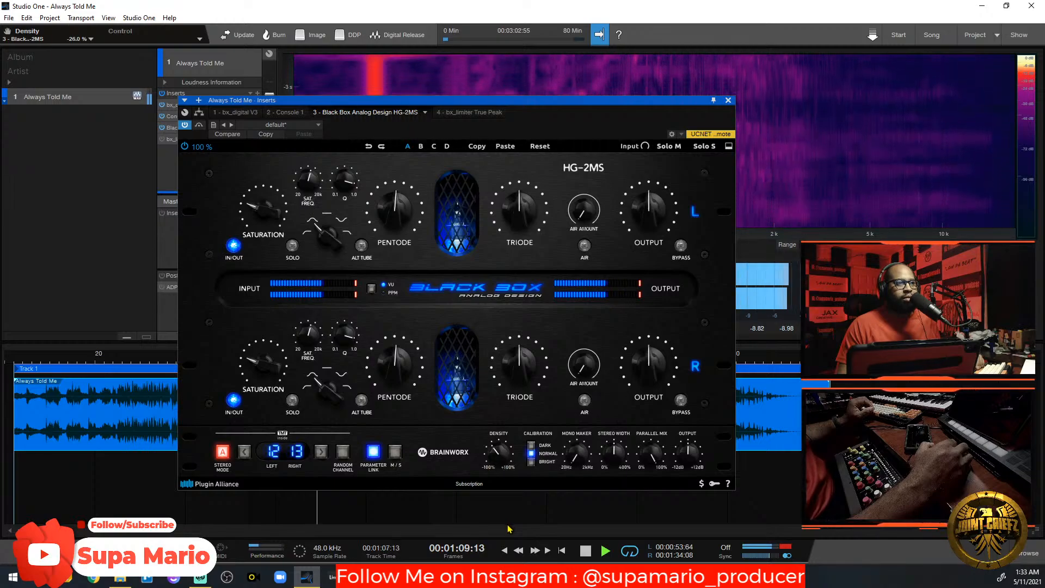
key(space)
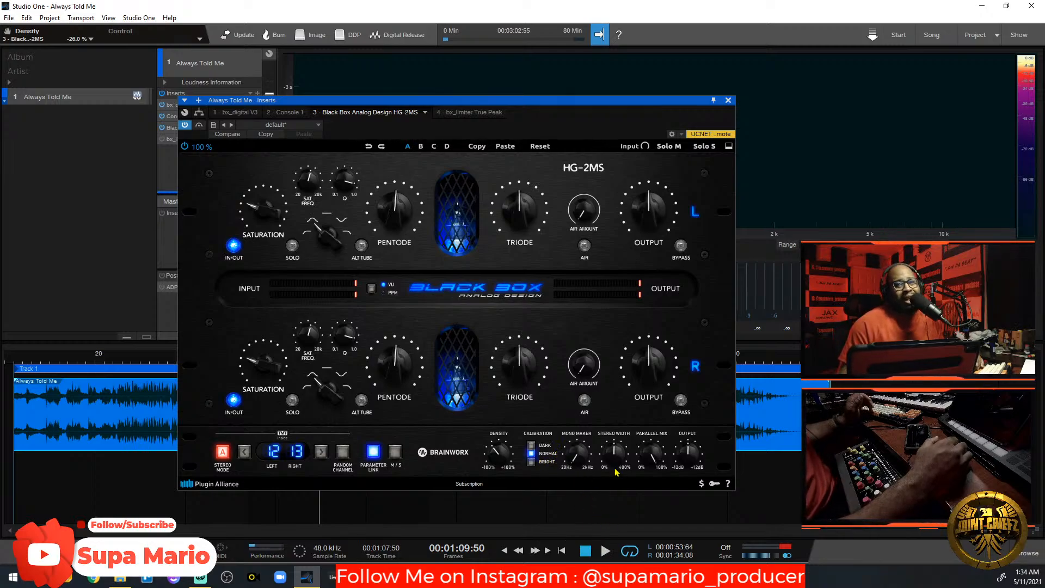
Compare the Bright, Normal and Dark calibration modes during playback, leave Calibration on Normal, and stop playback.
key(space)
click(532, 462)
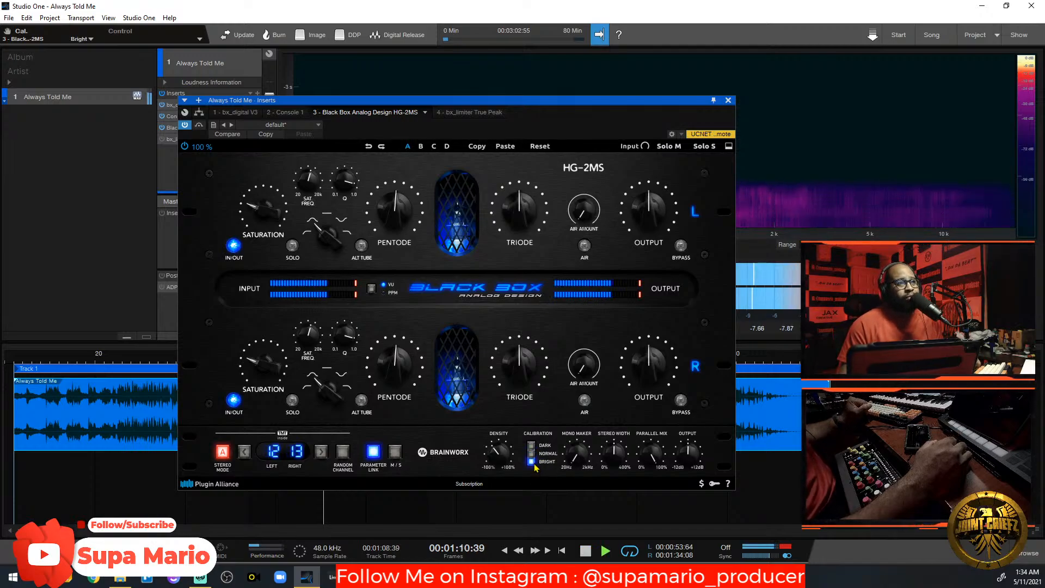
click(533, 462)
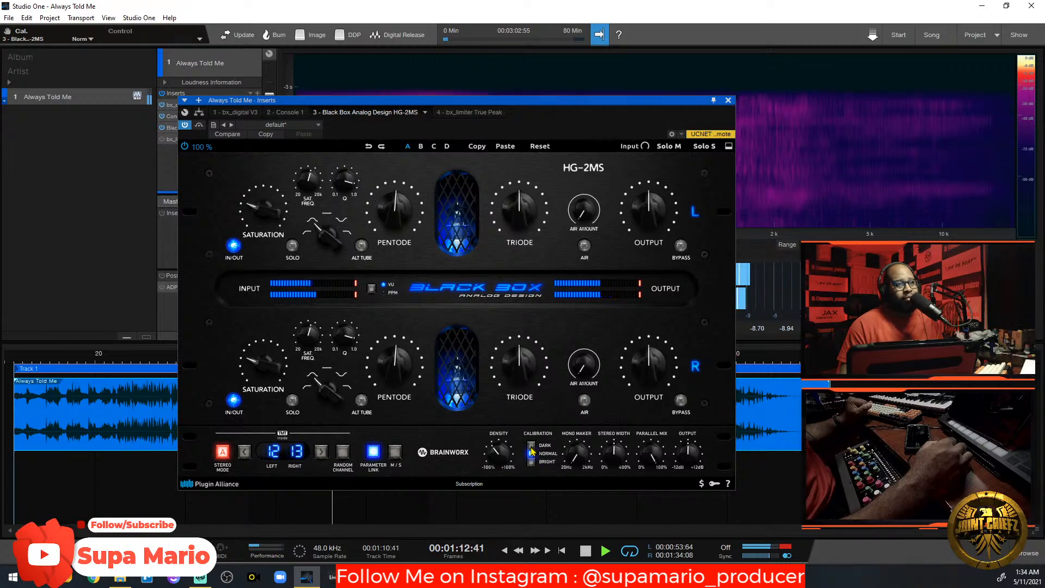
click(532, 463)
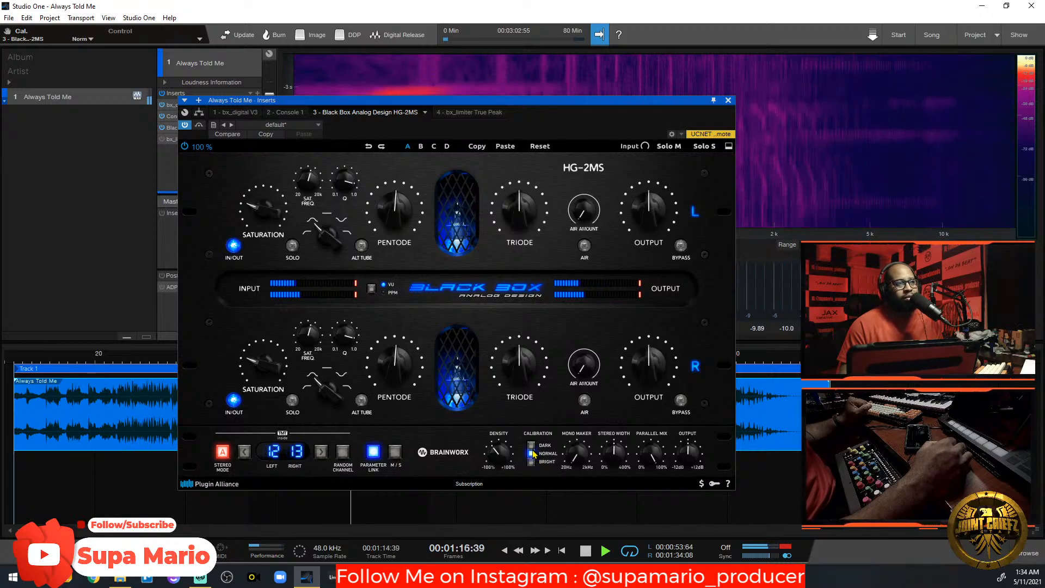
click(532, 446)
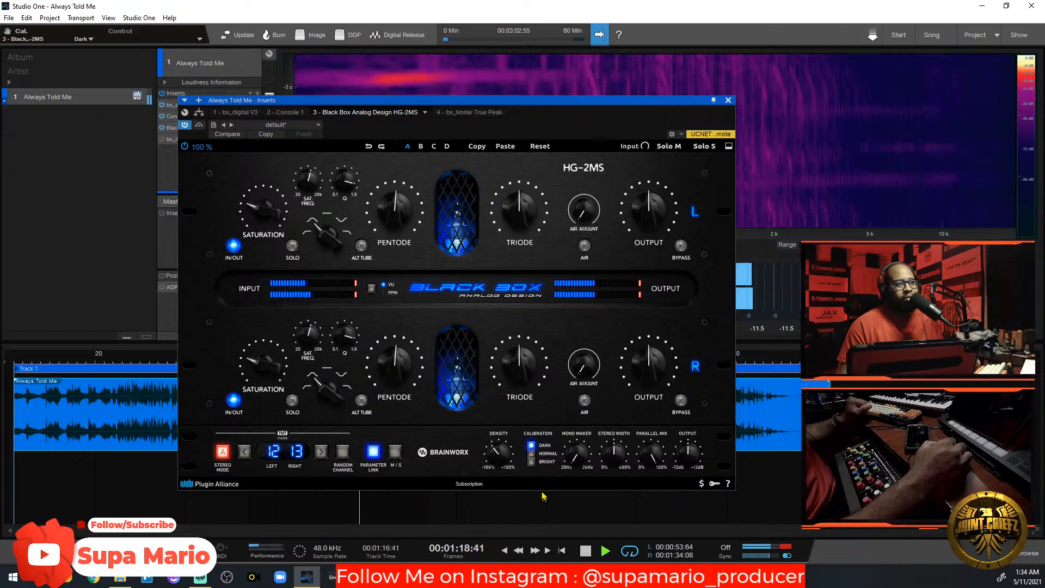
click(532, 461)
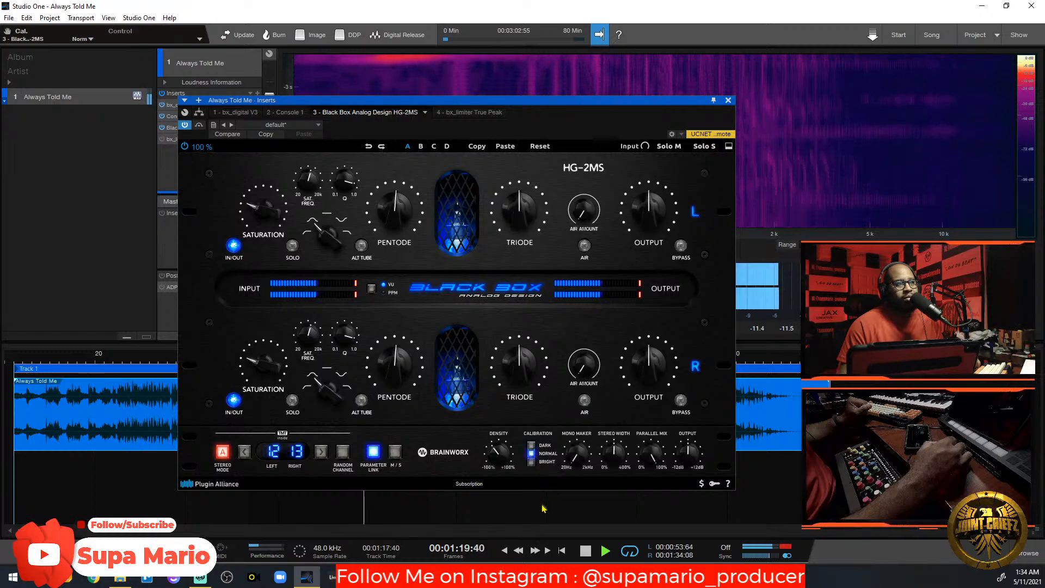
click(532, 462)
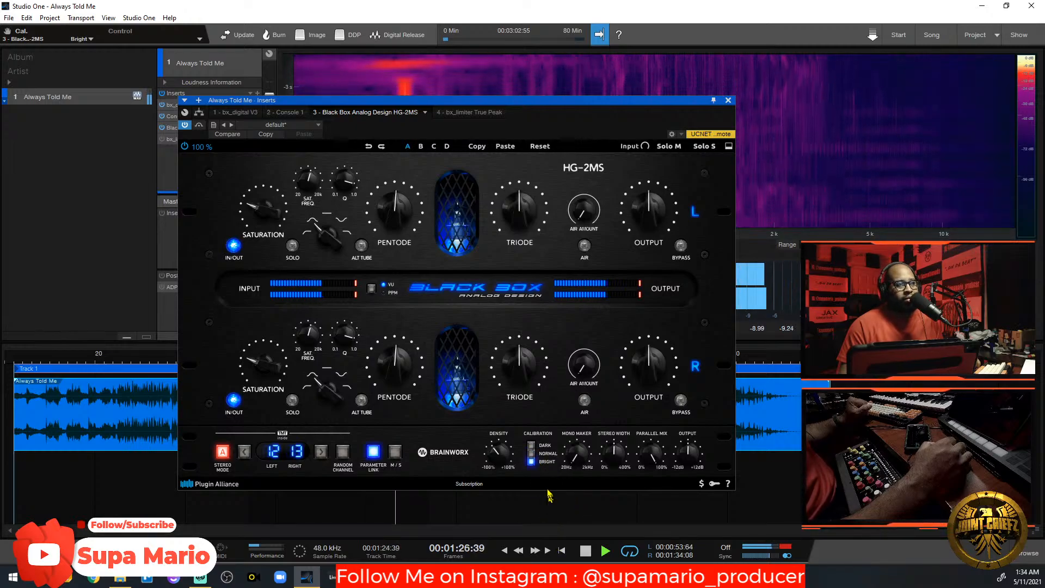
click(533, 462)
click(533, 462)
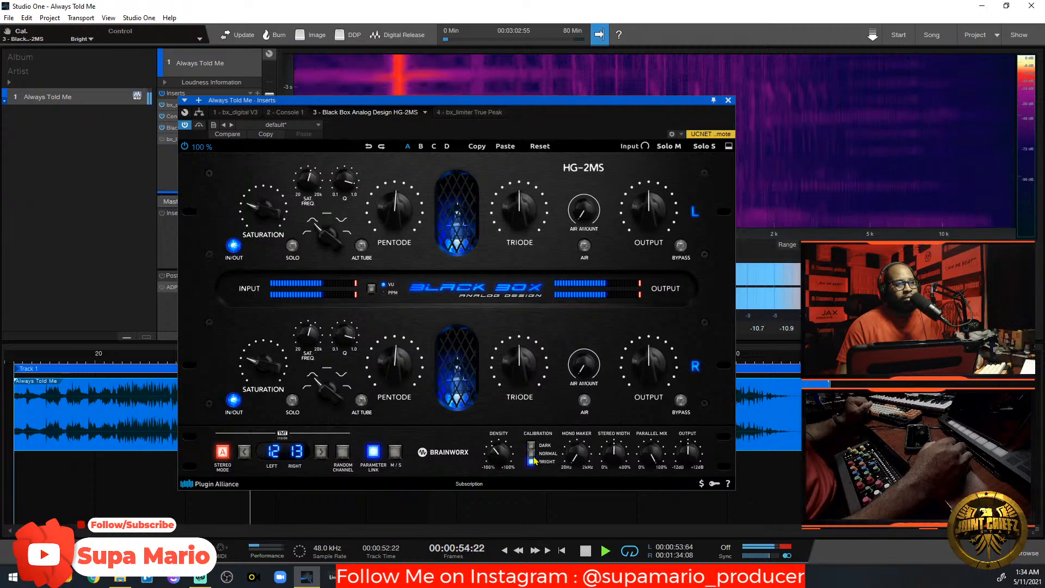
click(532, 461)
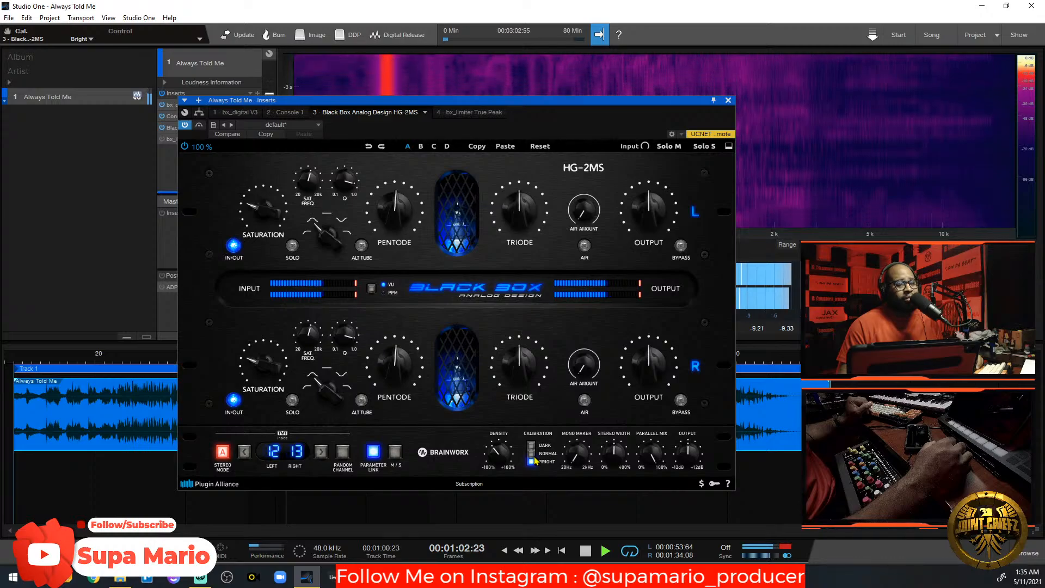
click(541, 458)
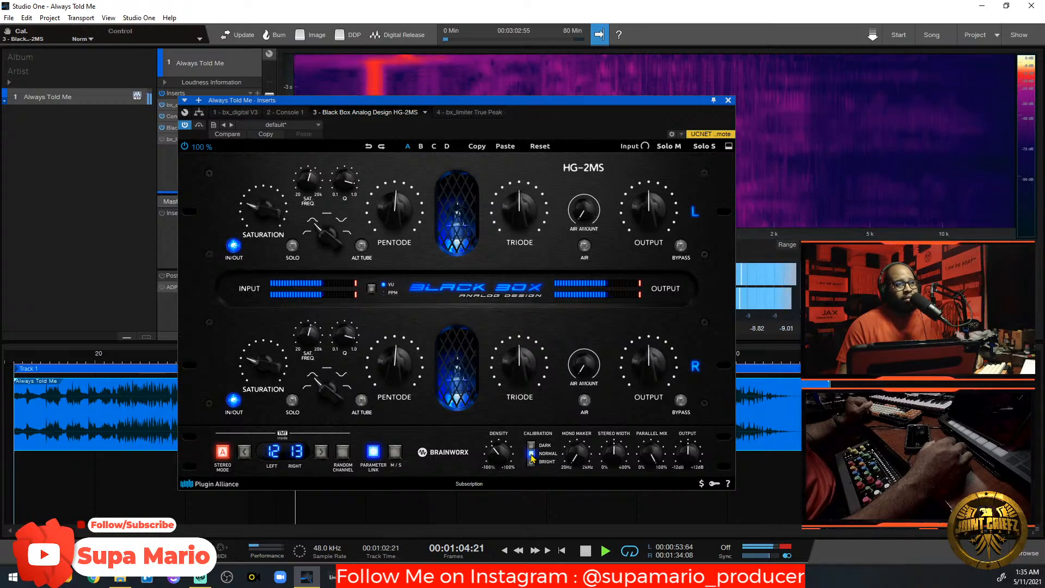
click(585, 551)
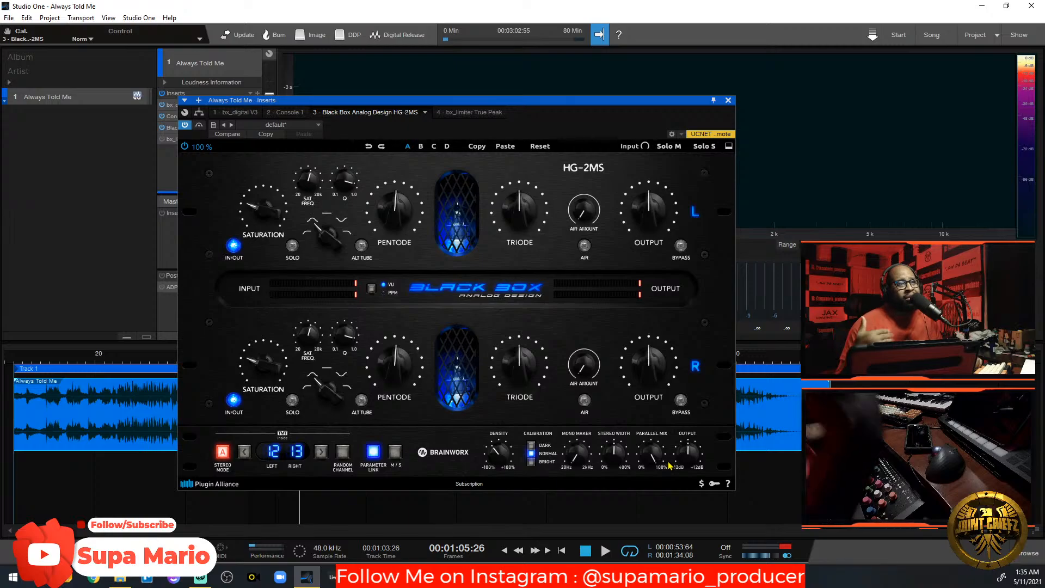
Audition the Parallel Mix from 0% upward during playback, set it to 65%, and stop playback.
drag(656, 451, 652, 570)
drag(657, 454, 667, 586)
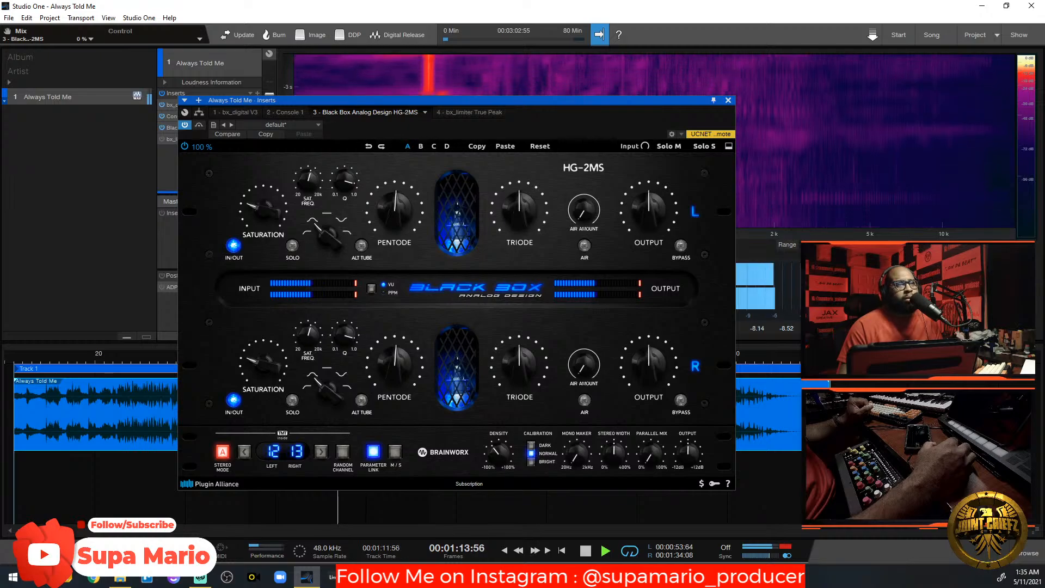
drag(653, 466, 651, 390)
drag(658, 448, 659, 466)
drag(659, 509, 659, 520)
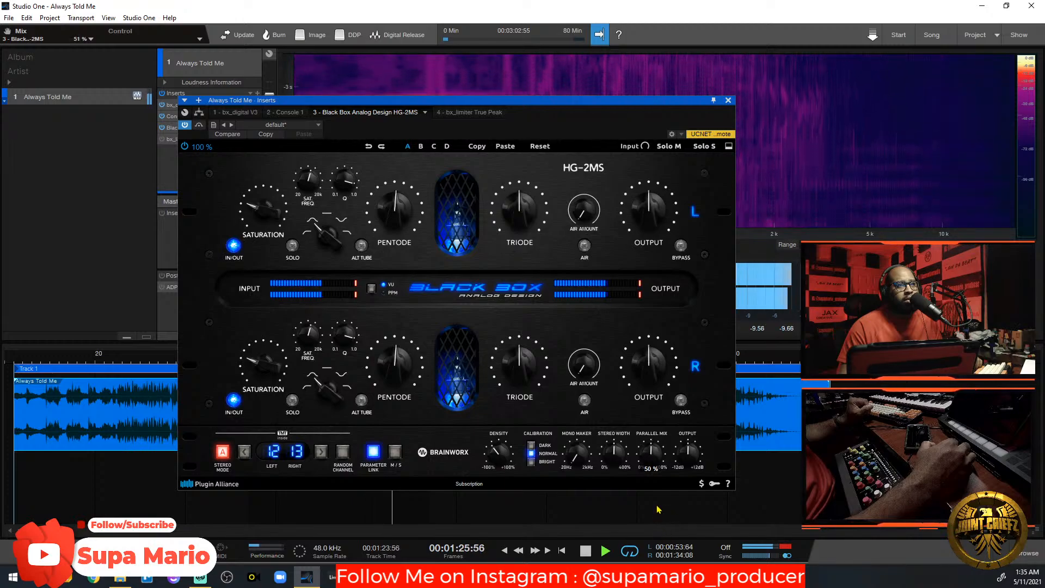
drag(655, 494, 654, 487)
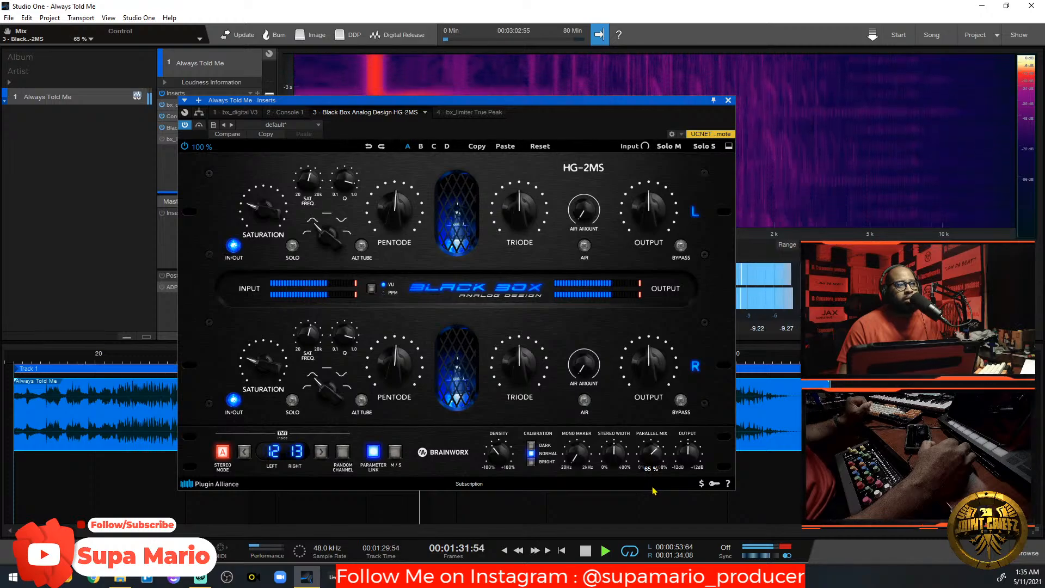
drag(654, 489, 653, 491)
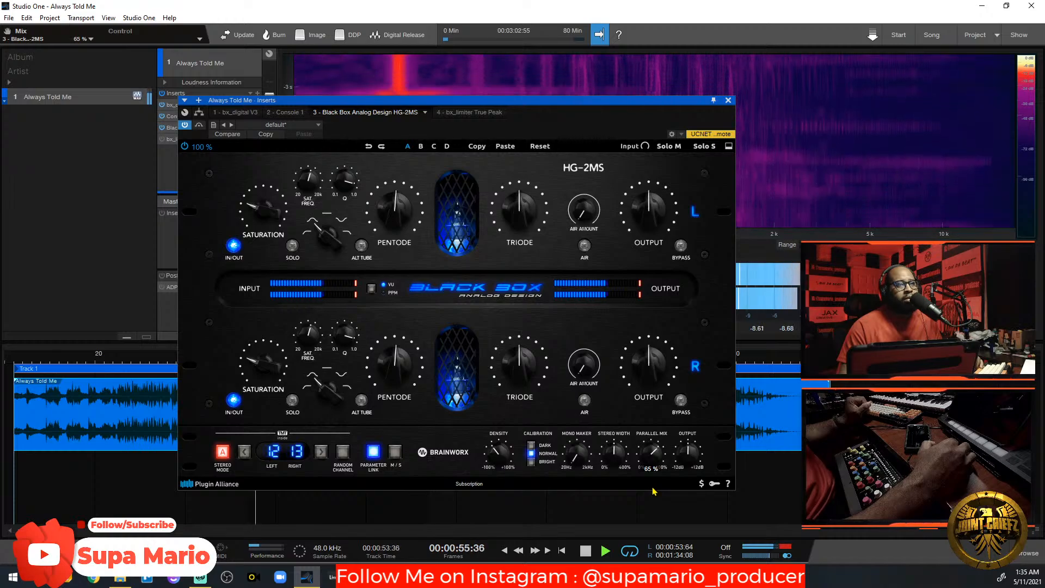
key(space)
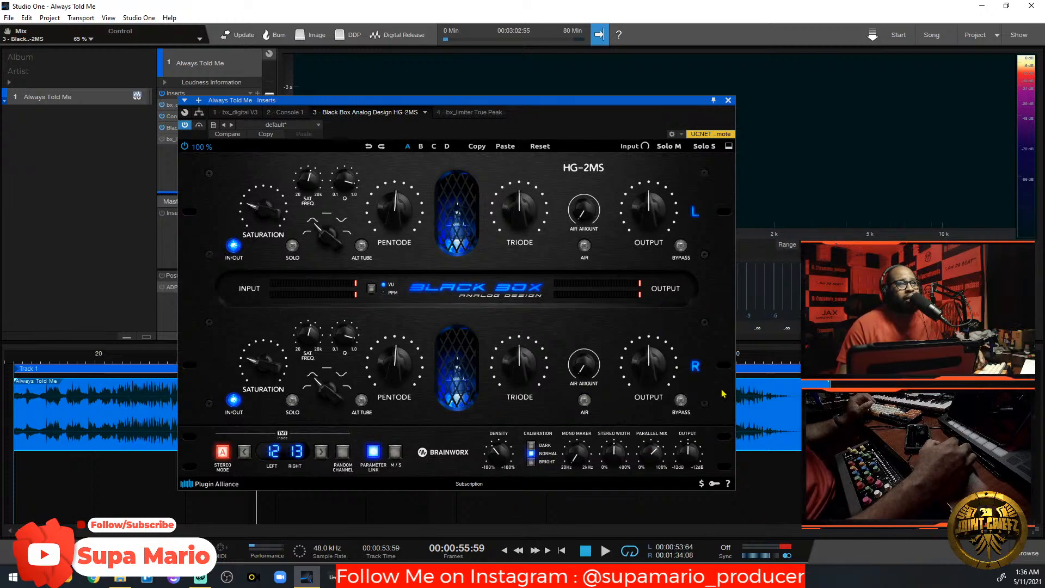
Resume playback and lower the HG-2MS total output to -0.5 dB.
key(space)
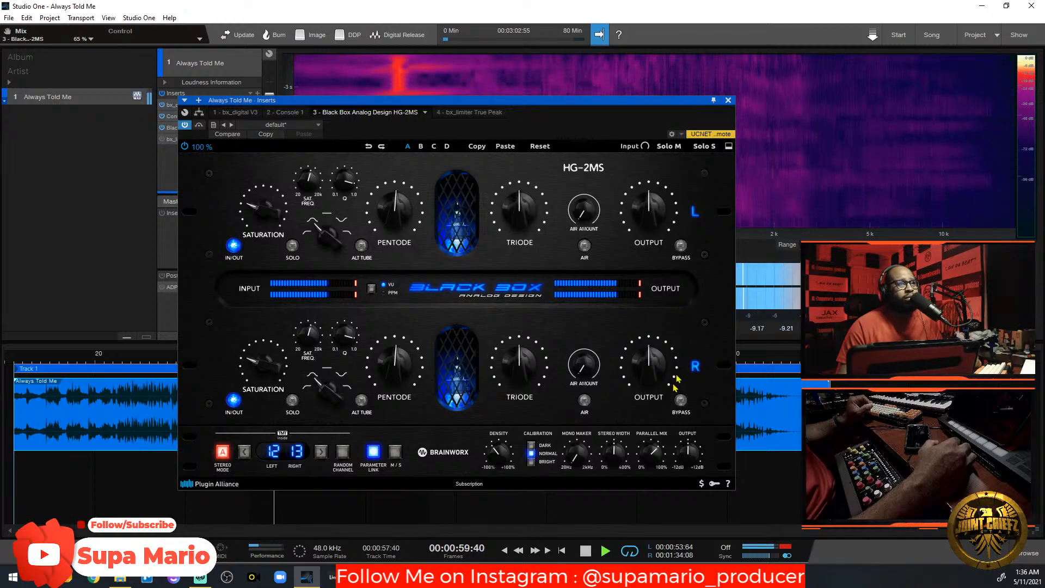
mouse_move(690, 461)
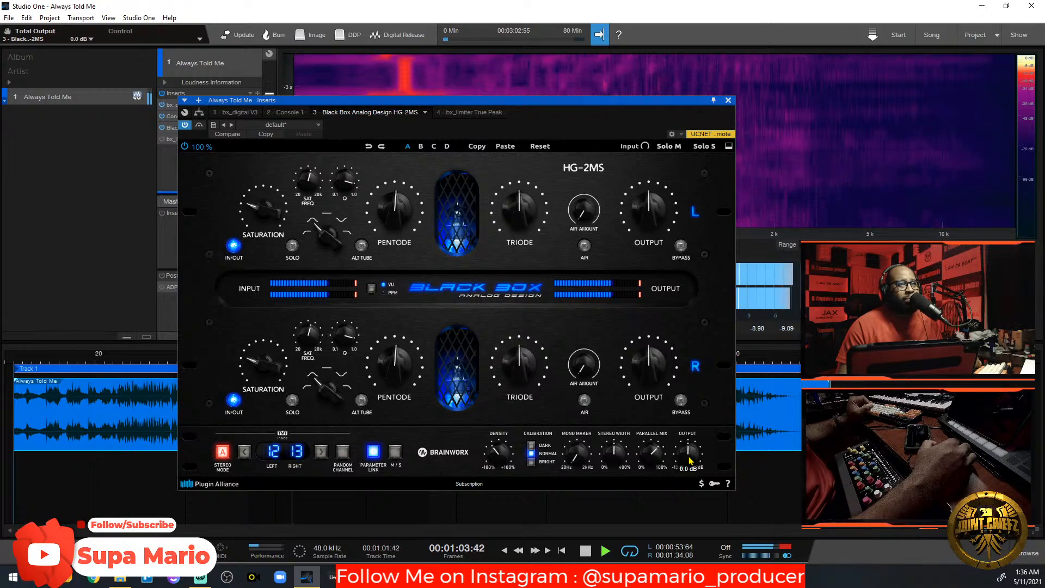
drag(690, 461, 690, 465)
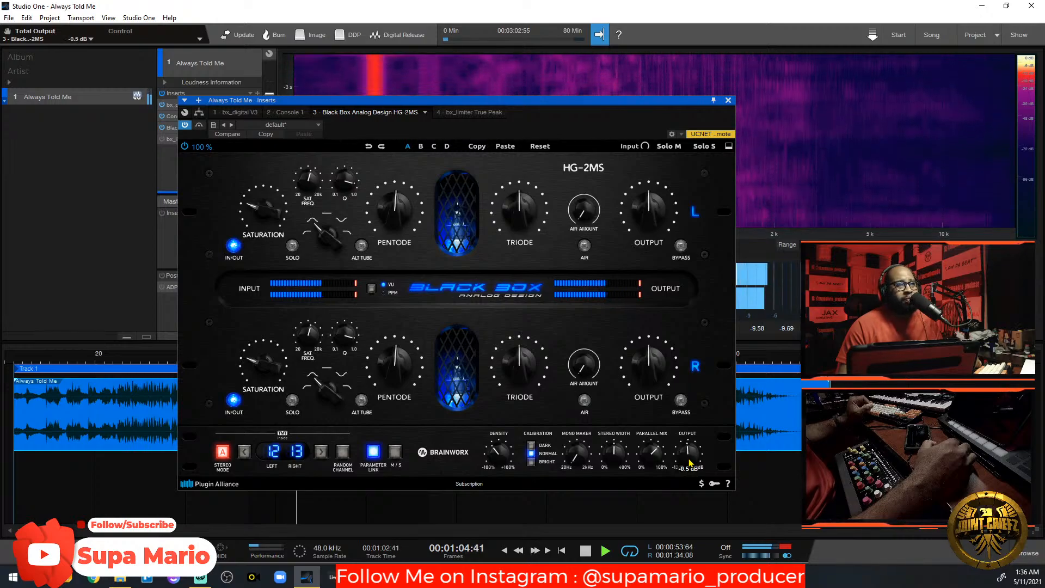
Compare the track with the HG-2MS powered off and on during playback, leave it on, and stop playback.
click(185, 147)
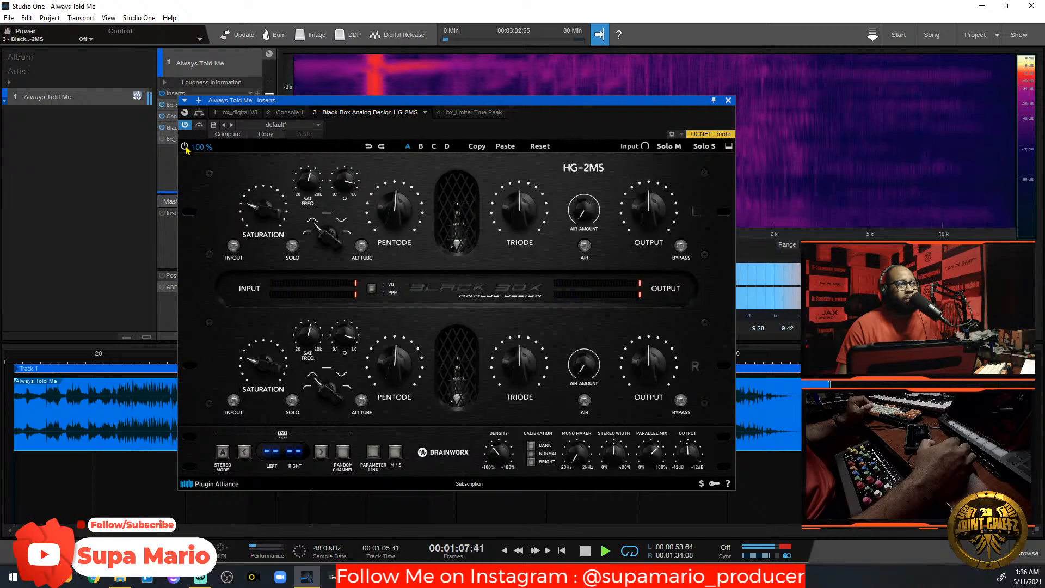
click(185, 147)
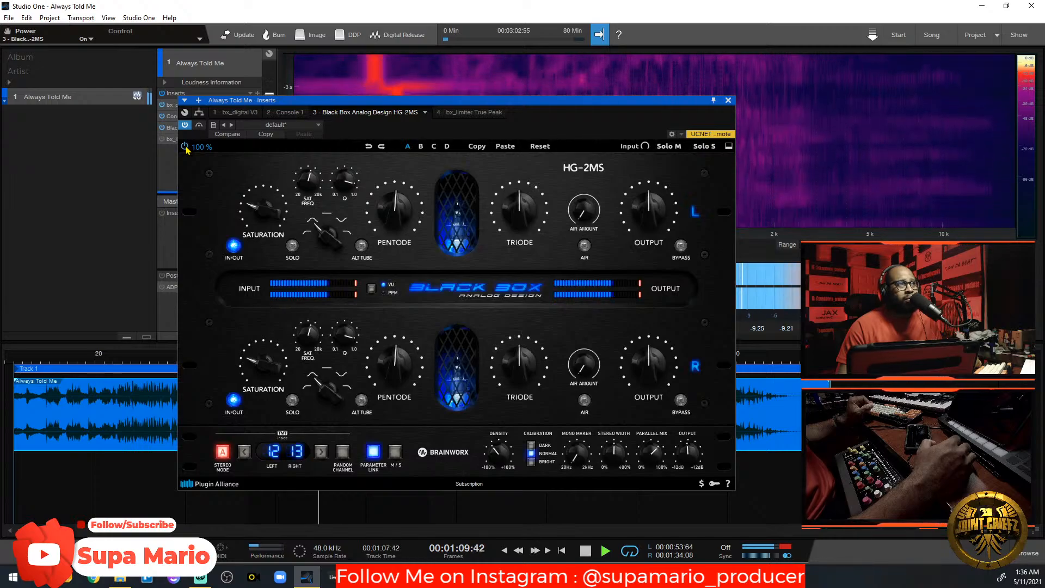
click(186, 147)
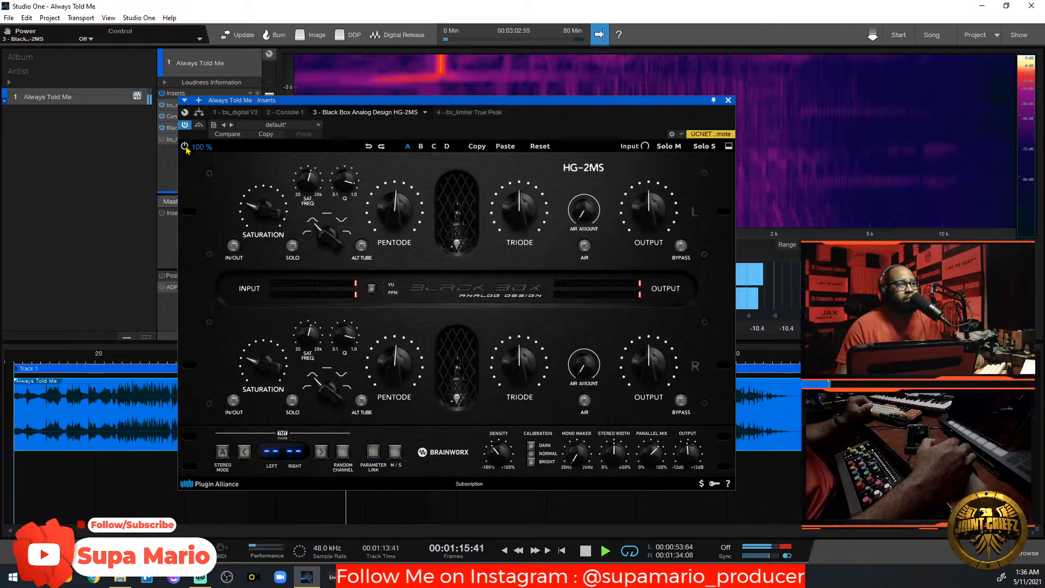
click(185, 147)
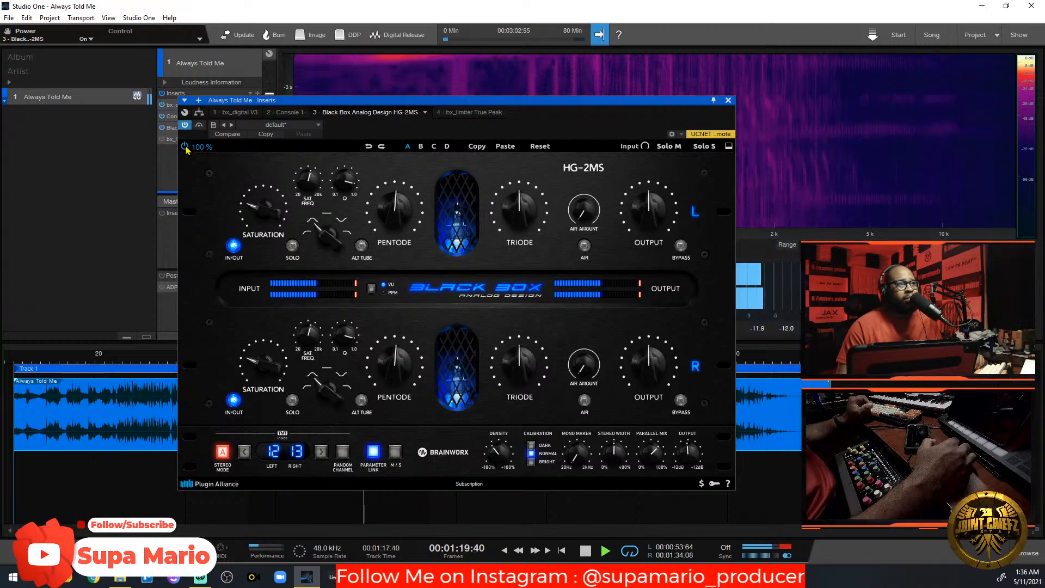
click(185, 147)
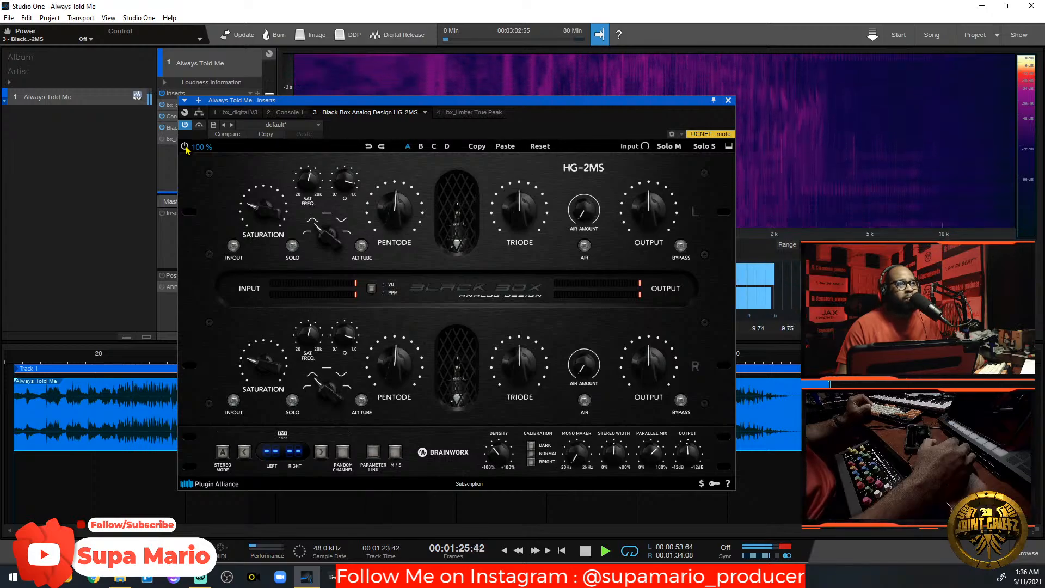
click(185, 147)
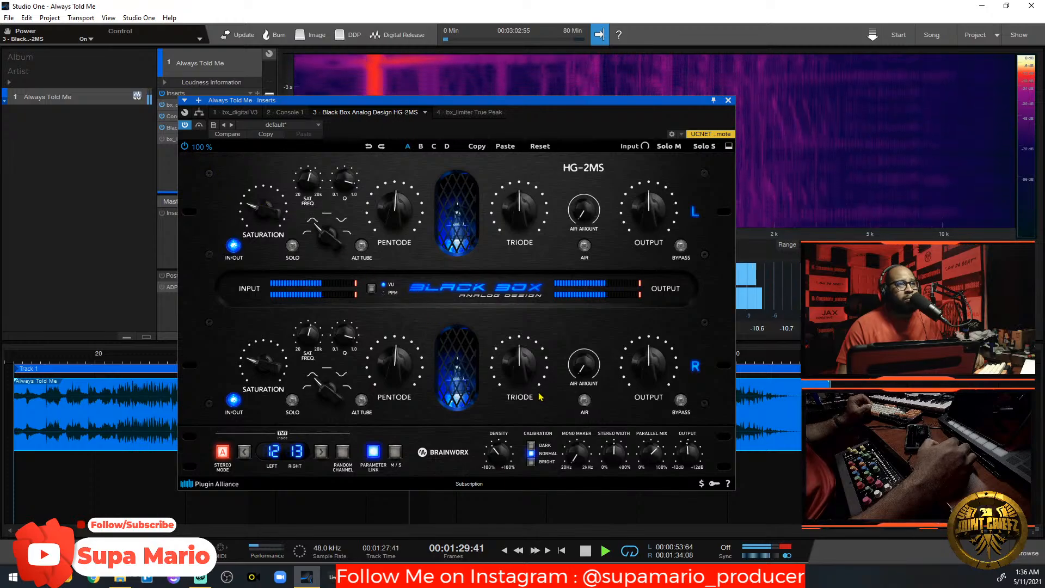
click(186, 147)
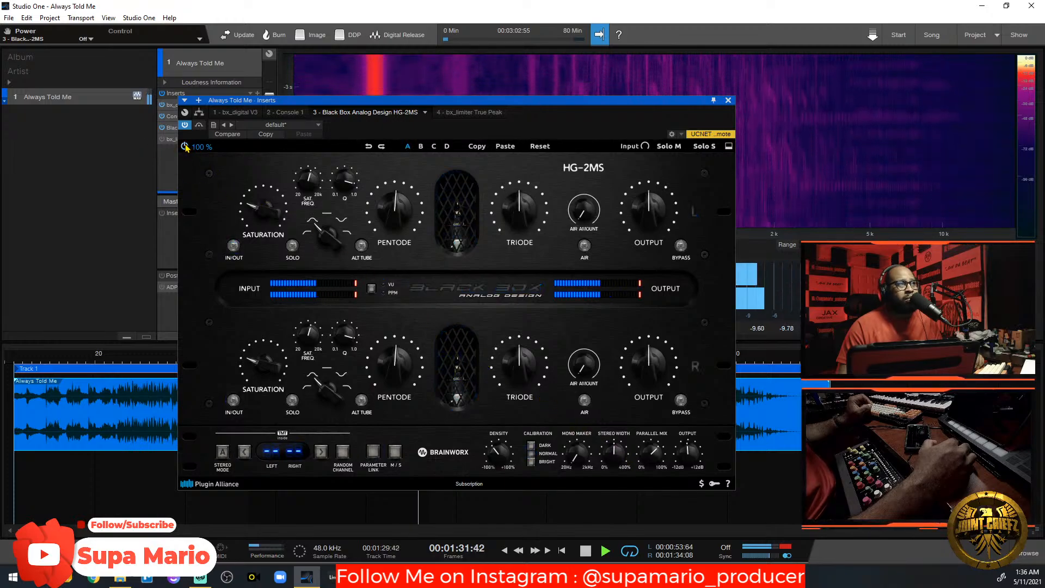
click(185, 147)
key(space)
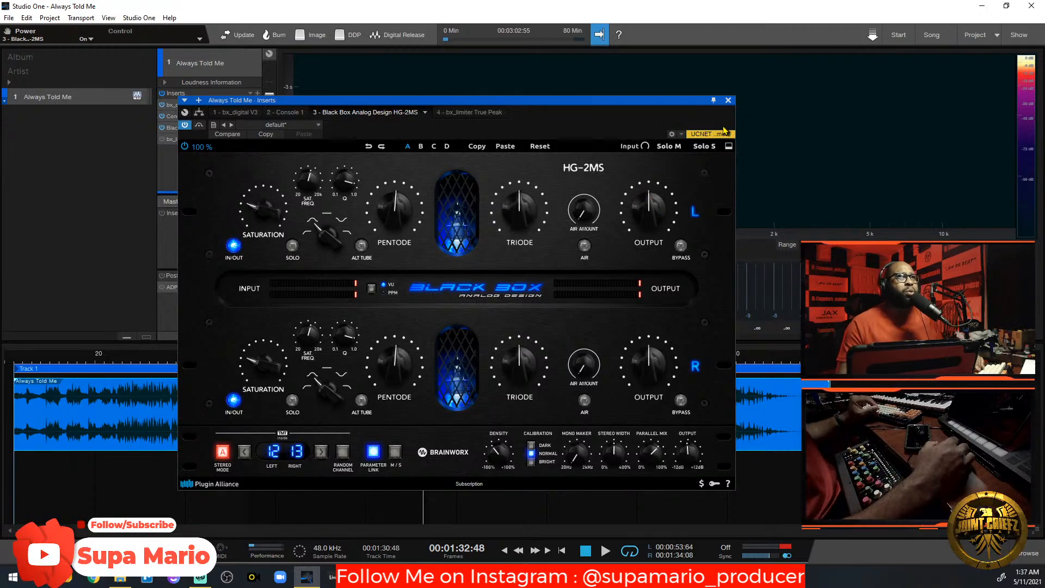
Review the Black Box HG-2MS settings from the track's insert chain and close its window.
click(728, 100)
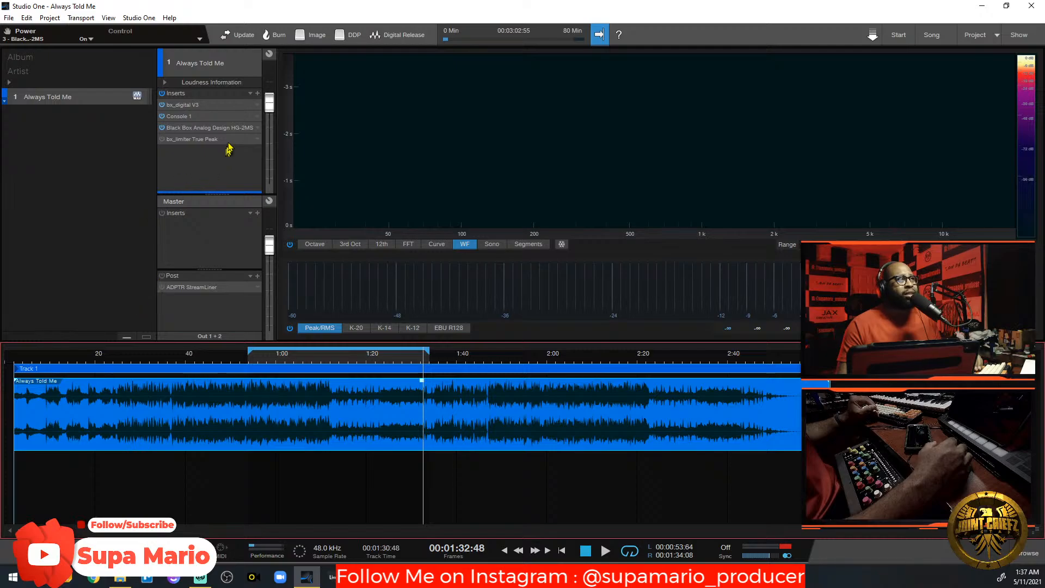
click(257, 94)
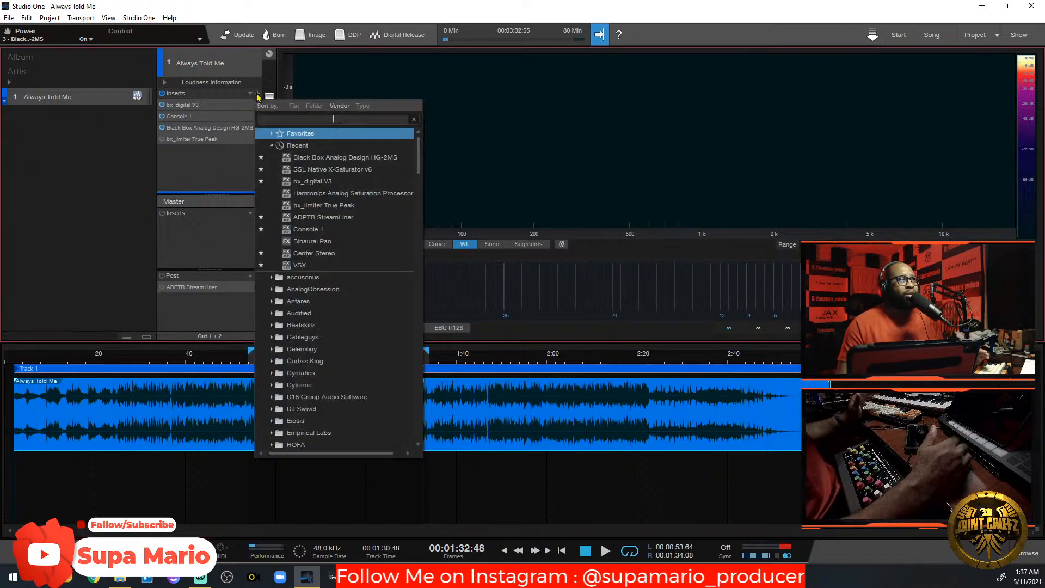
click(207, 179)
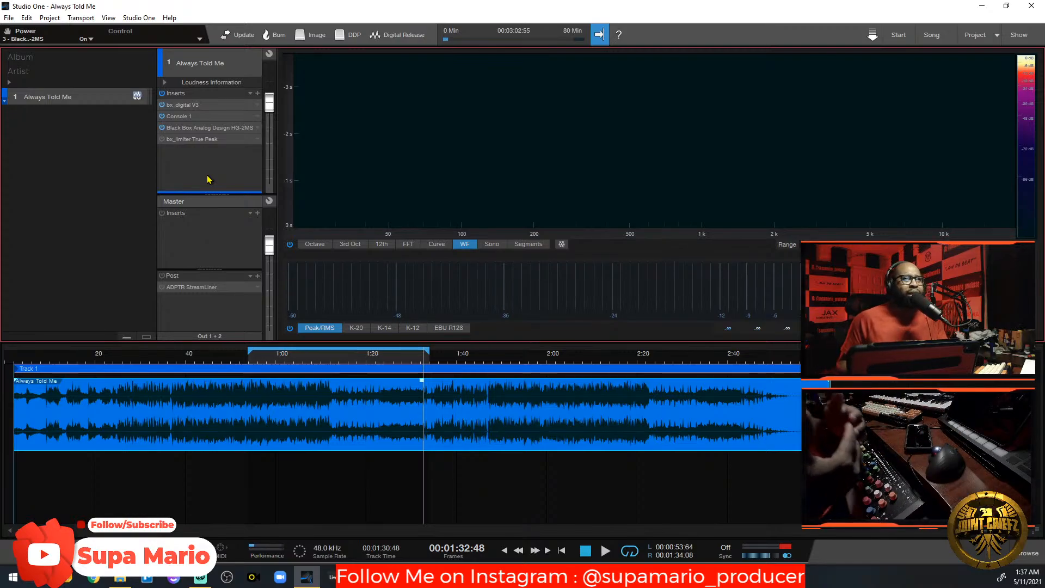
double_click(196, 131)
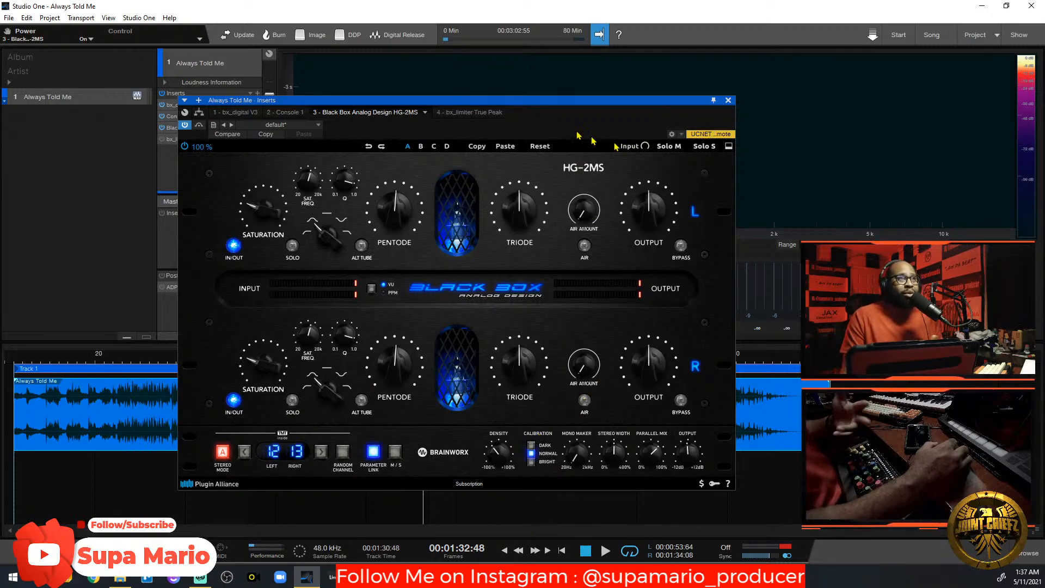
click(728, 100)
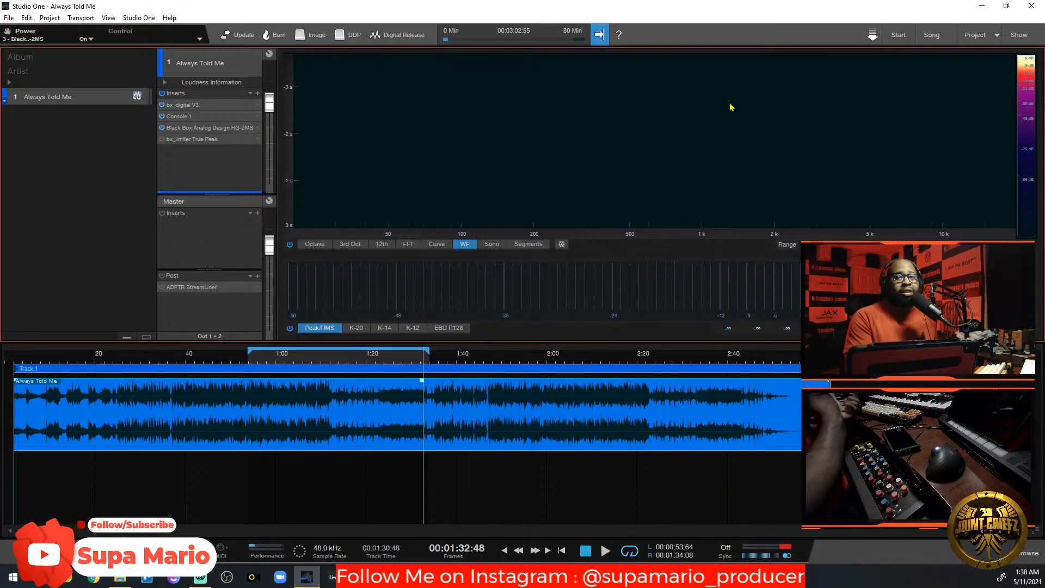
click(258, 94)
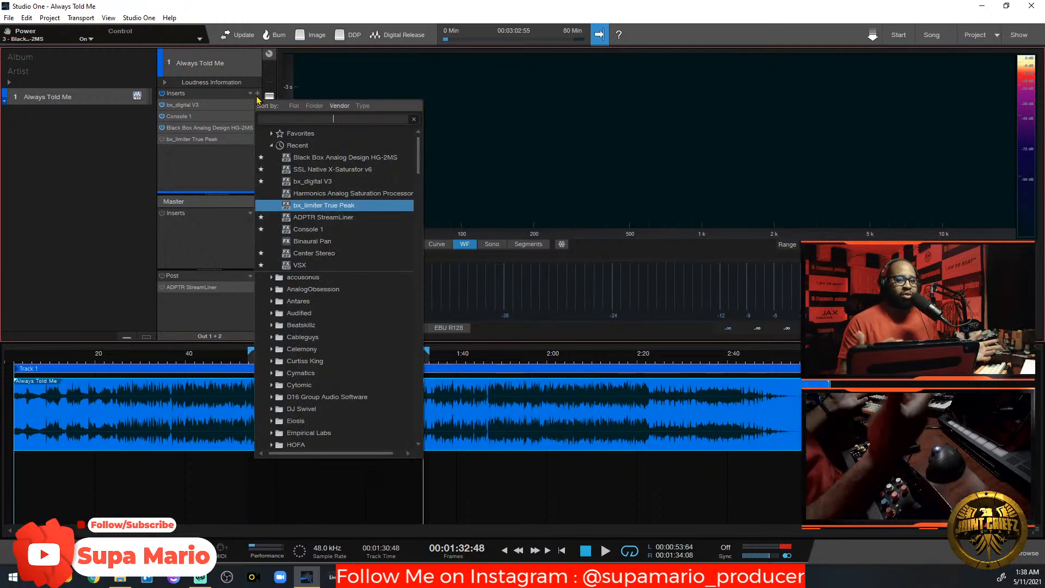
text(ste)
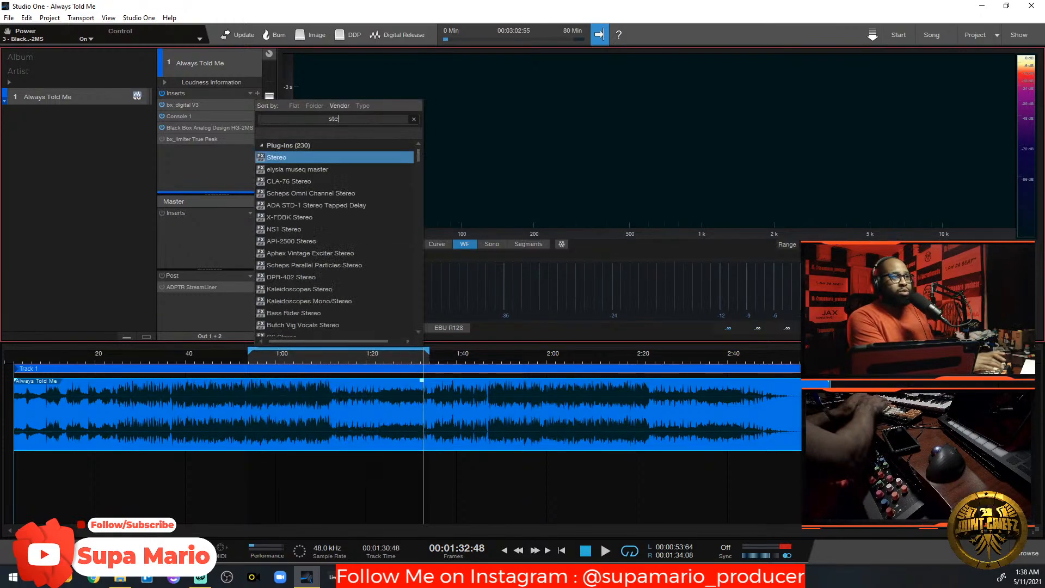
key(BackSpace)
key(BackSpace)
key(BackSpace)
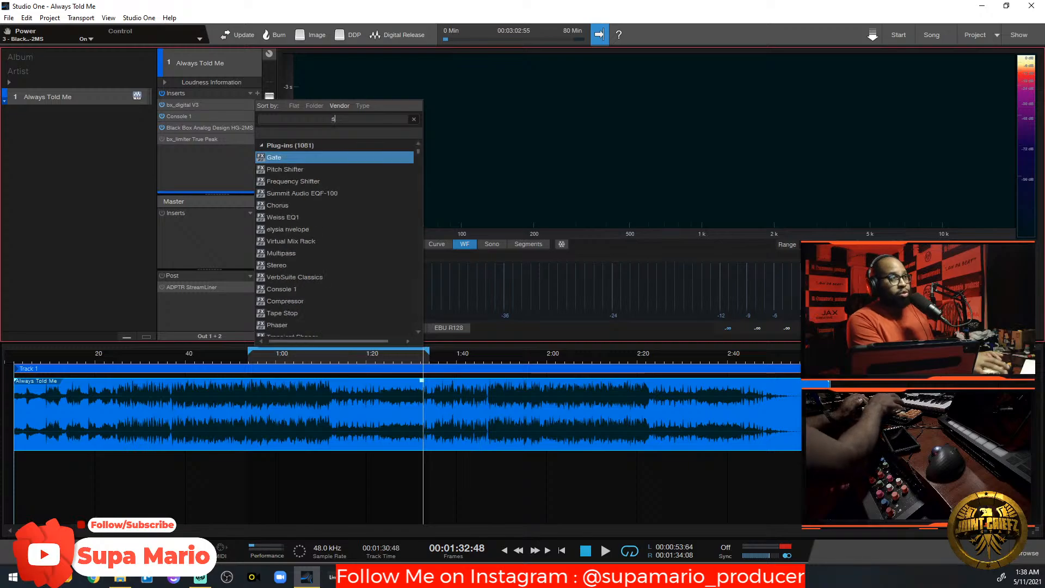
text(ozone)
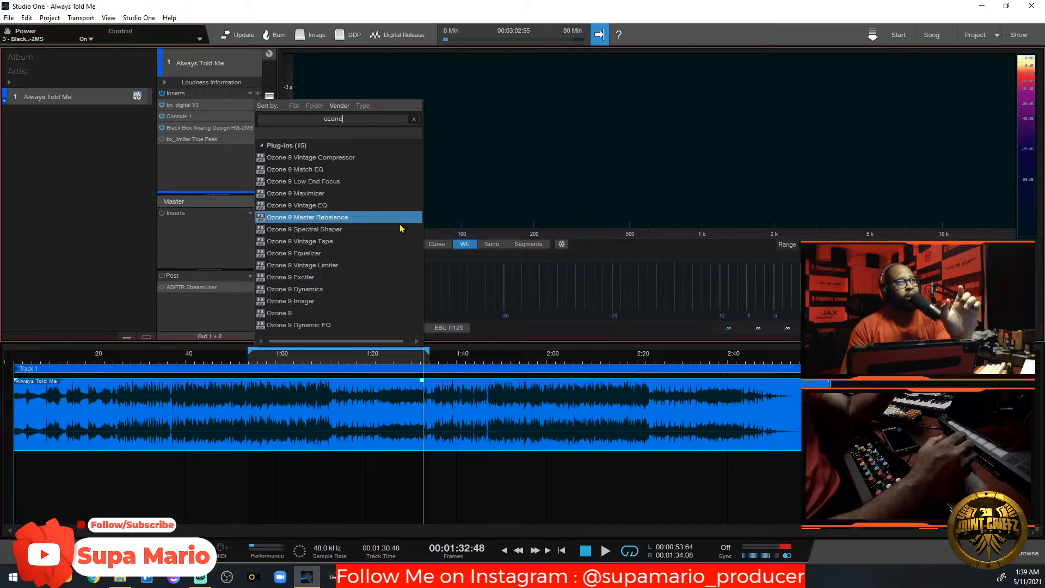
click(205, 156)
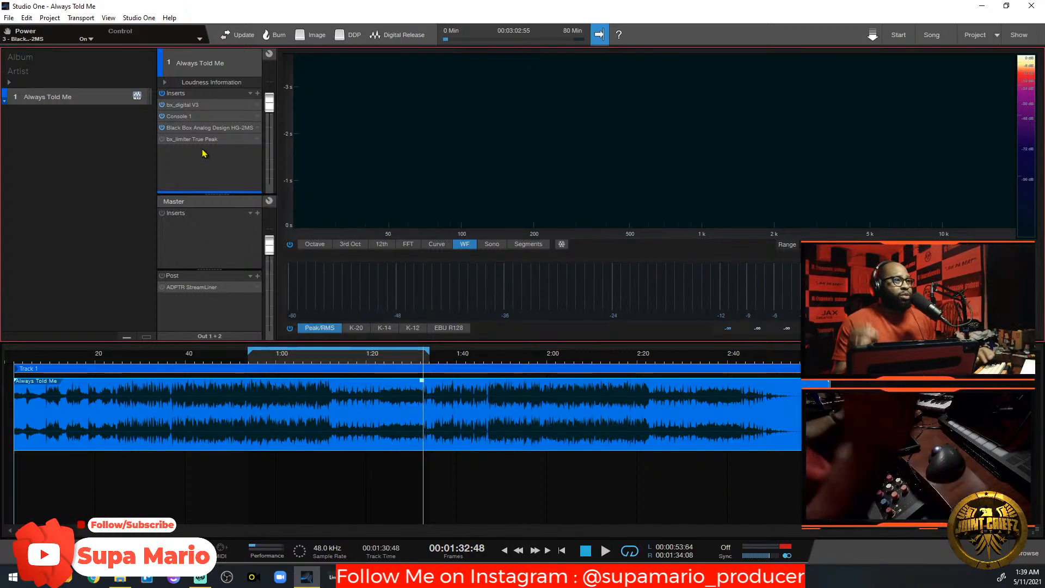
Play back the looped section with the current insert chain, checking the low end in the spectrum, and stop playback.
key(space)
click(249, 367)
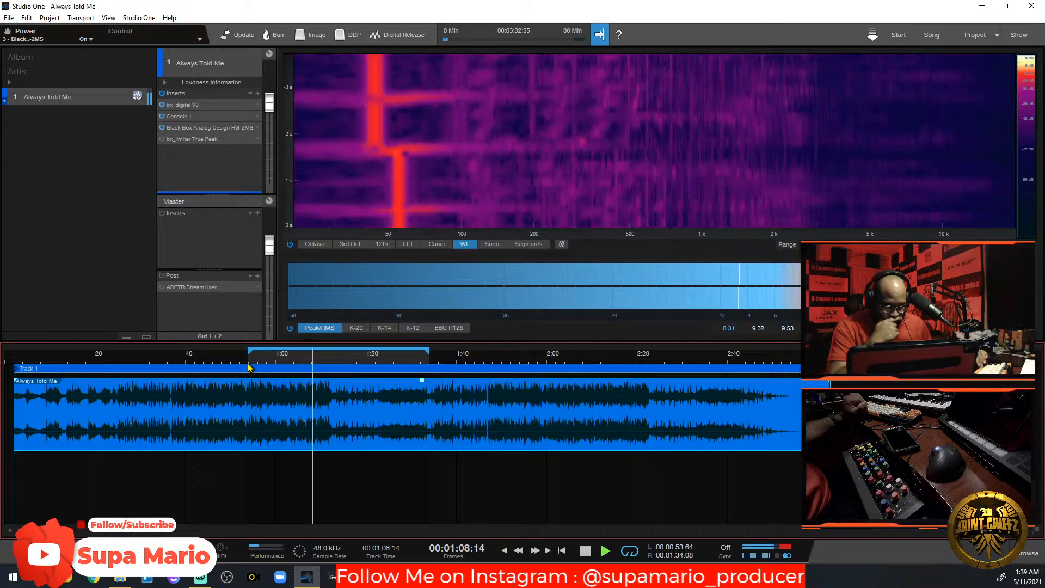
key(space)
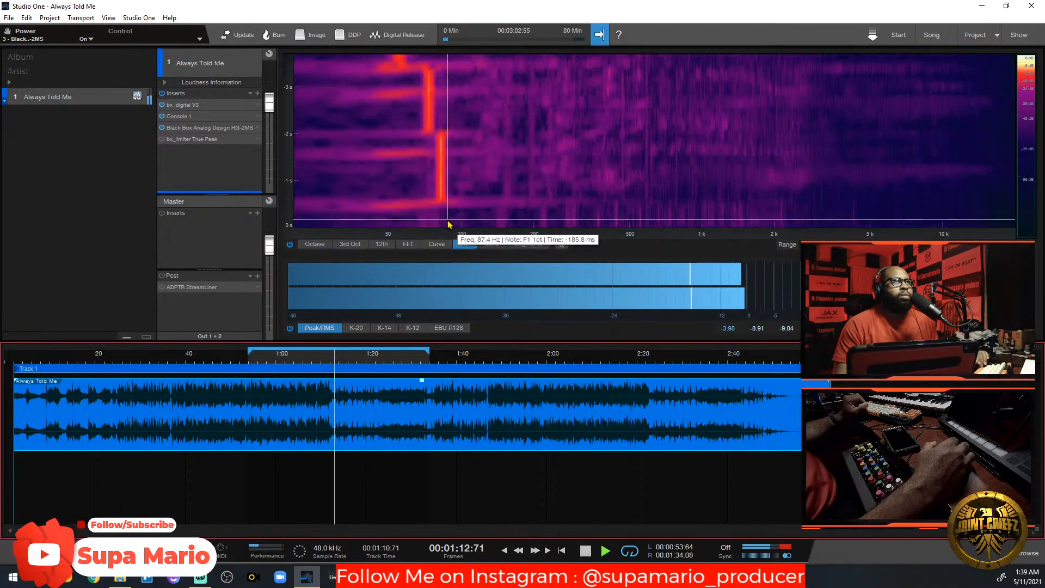
key(space)
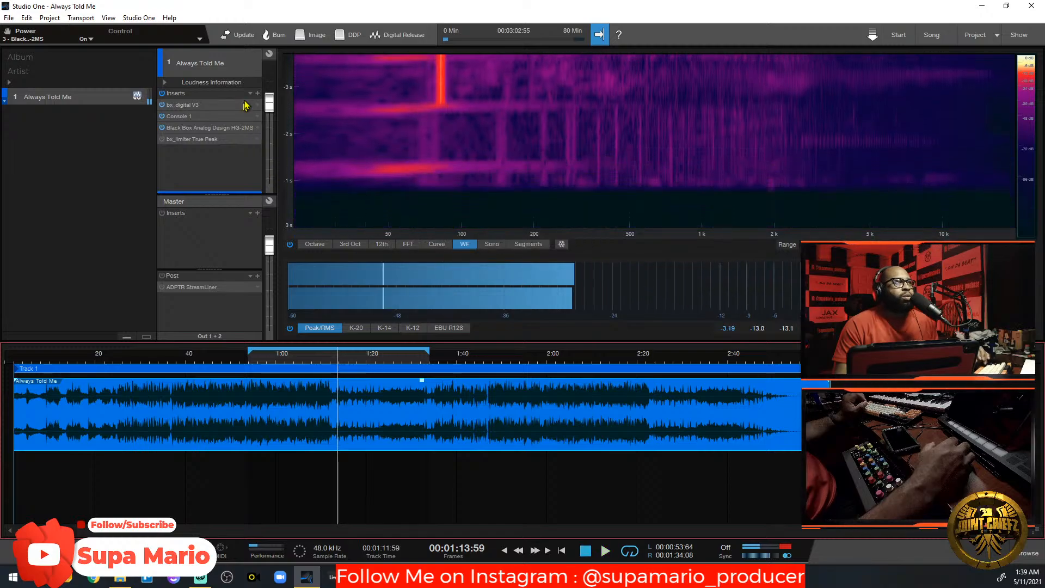
Try out Unfiltered Audio Bass Mint as an additional insert on the track, and remove it from the chain.
click(258, 93)
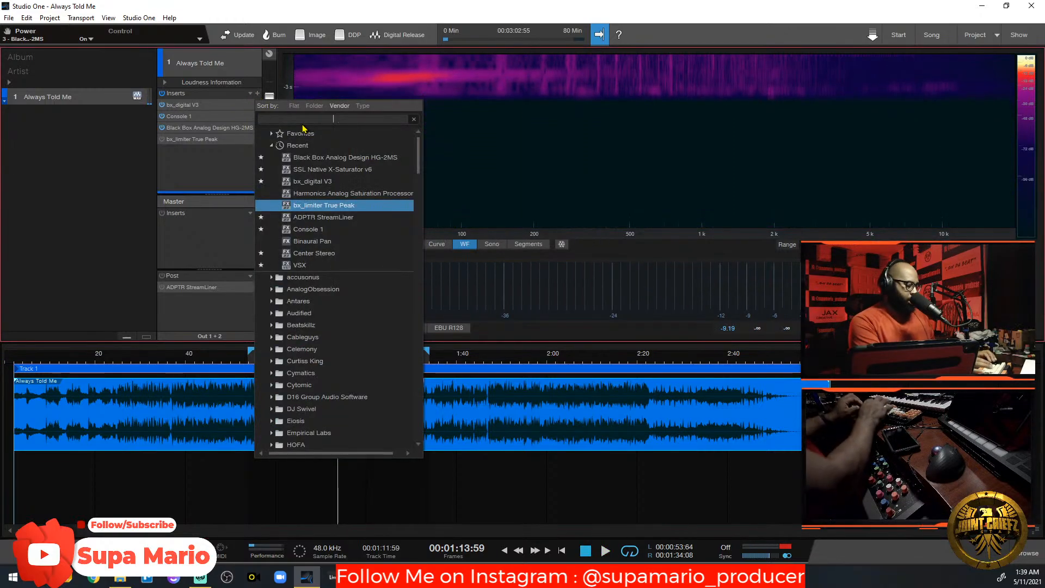
text(bass mint)
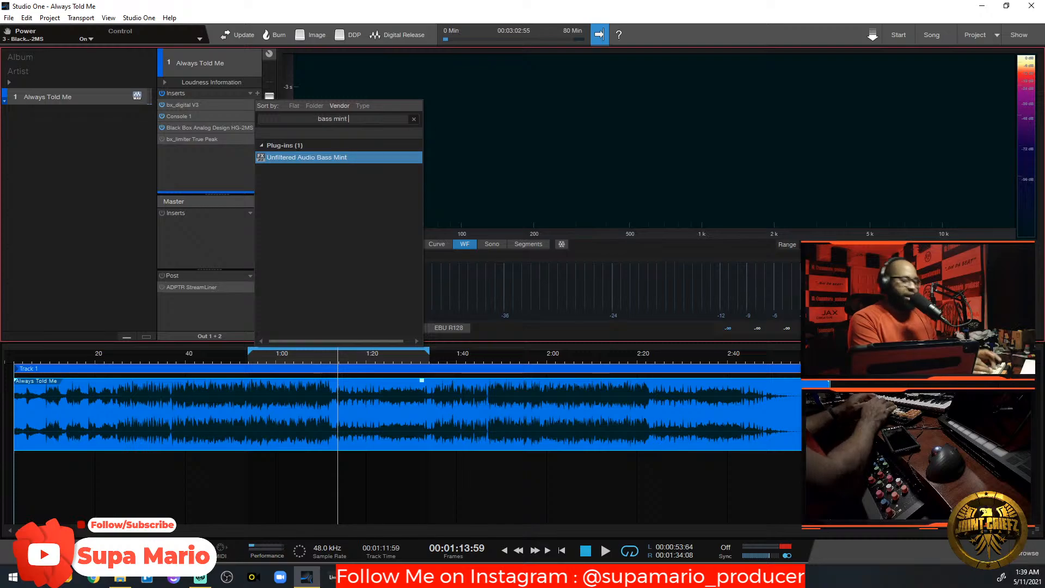
key(BackSpace)
key(BackSpace)
key(BackSpace)
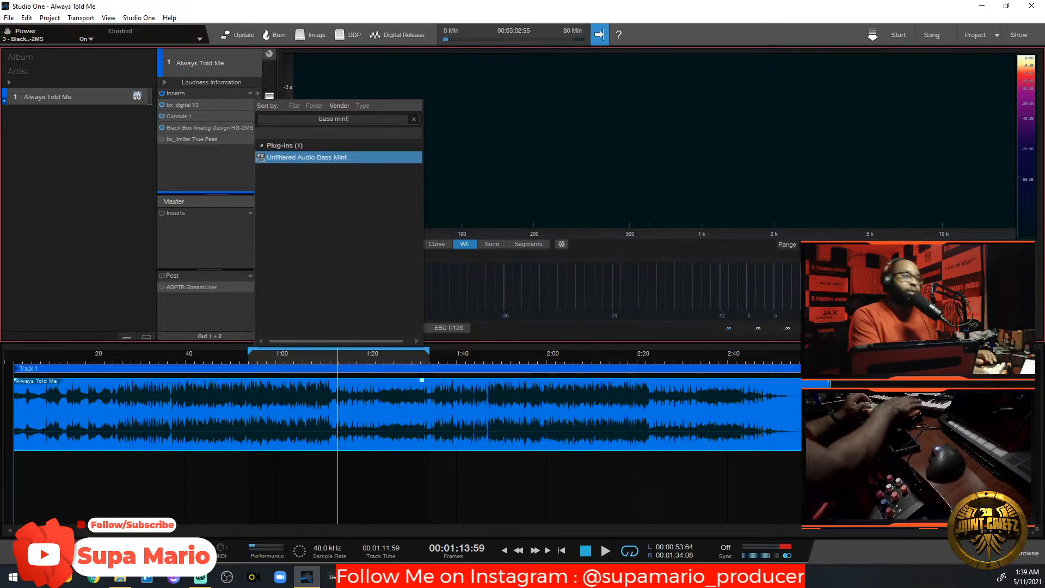
key(BackSpace)
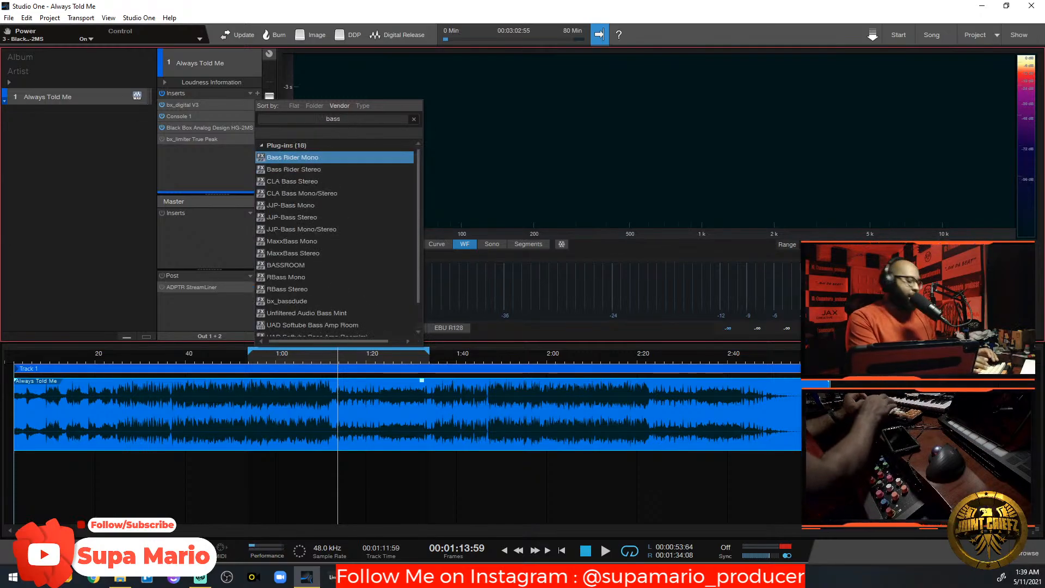
text(mint)
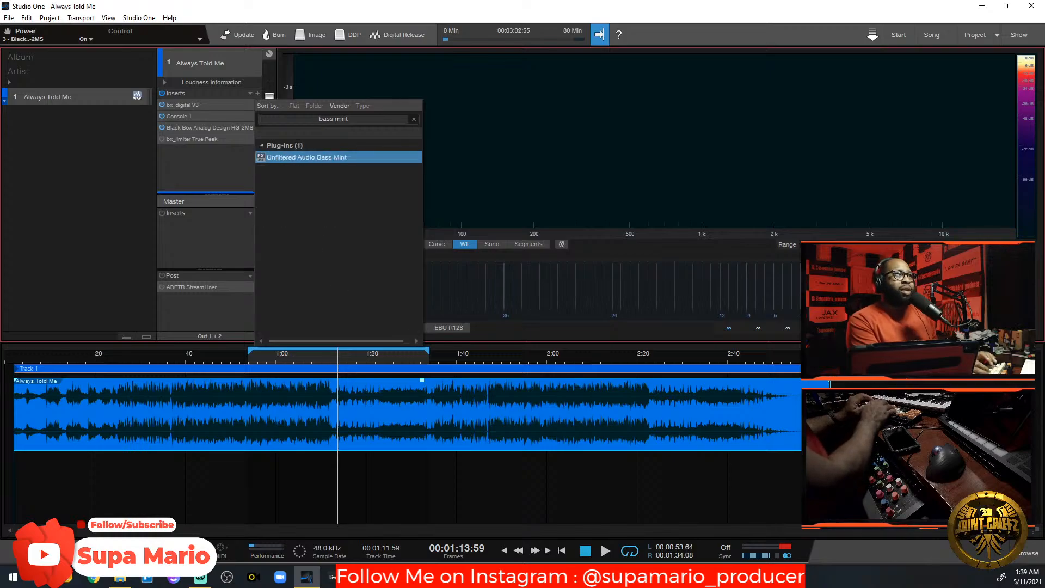
click(286, 159)
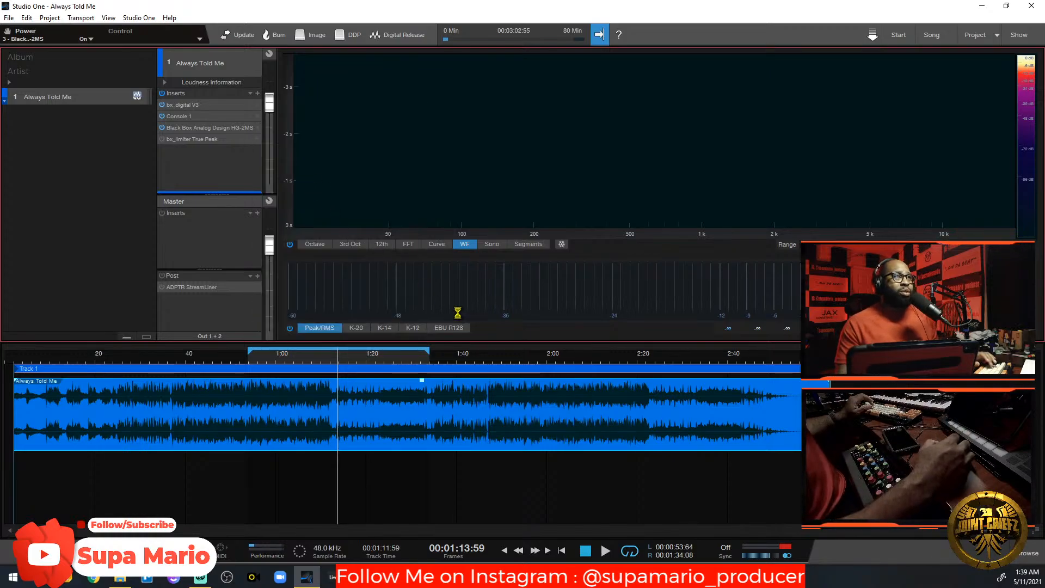
drag(397, 105, 574, 153)
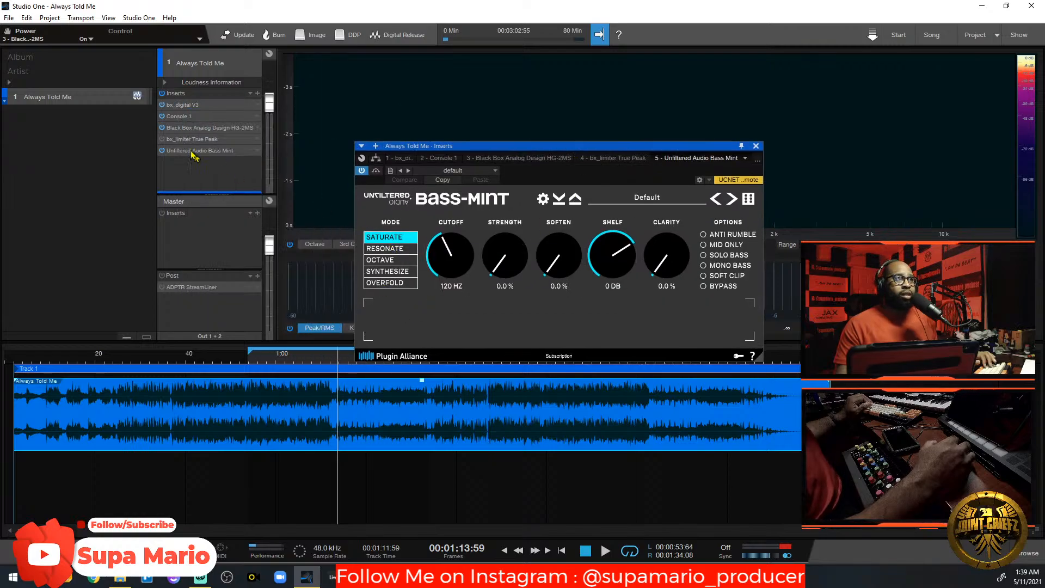
click(258, 149)
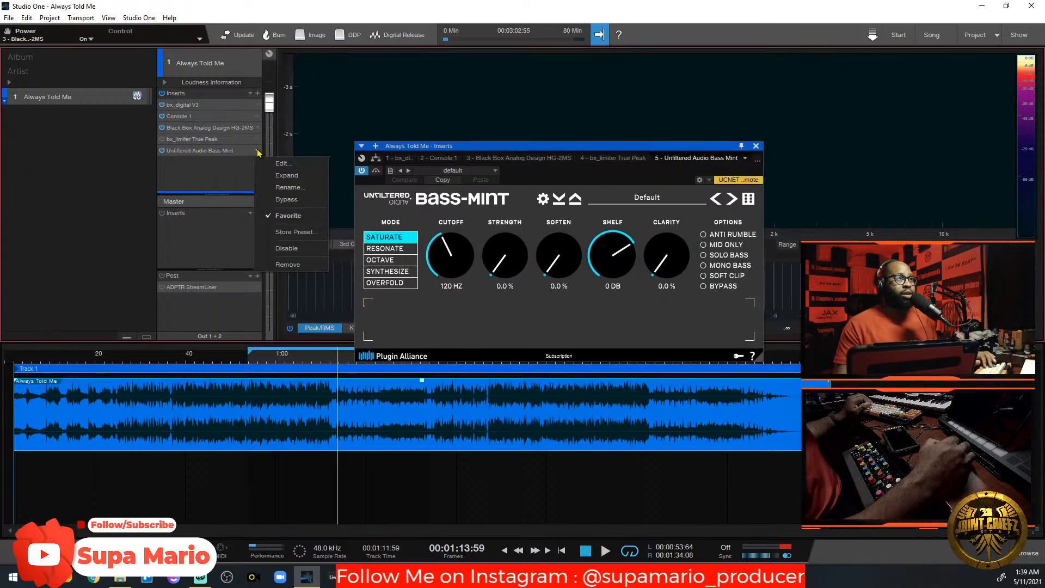
click(288, 265)
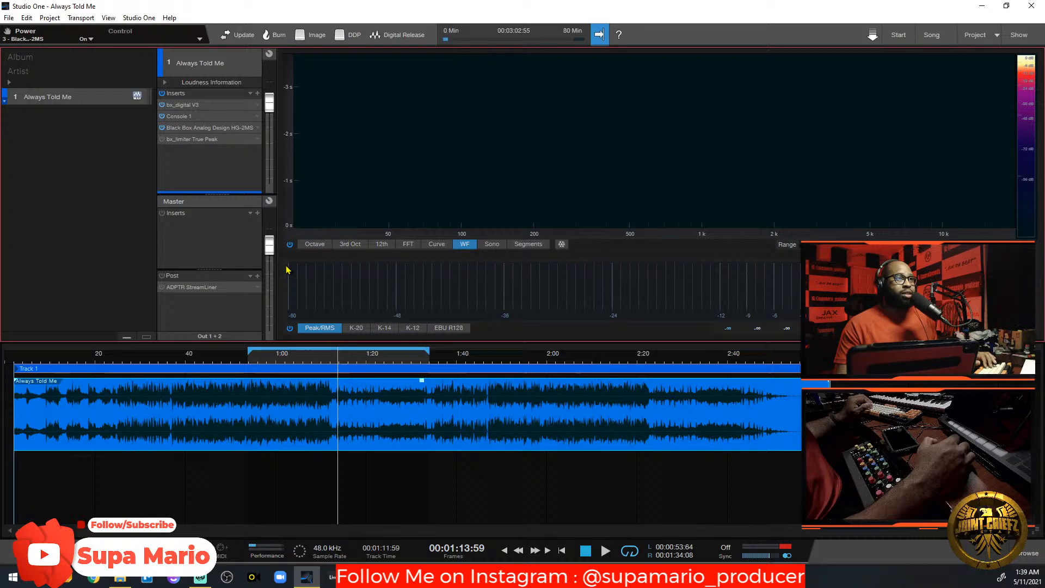
Add Ozone 9 Low End Focus as an insert on the Always Told Me track.
click(257, 94)
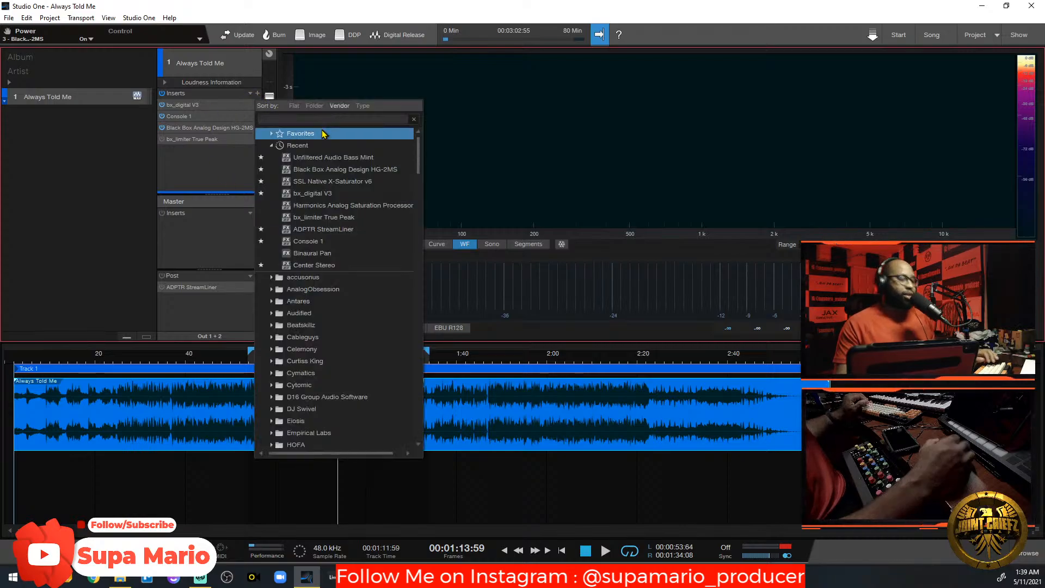
text(ozone)
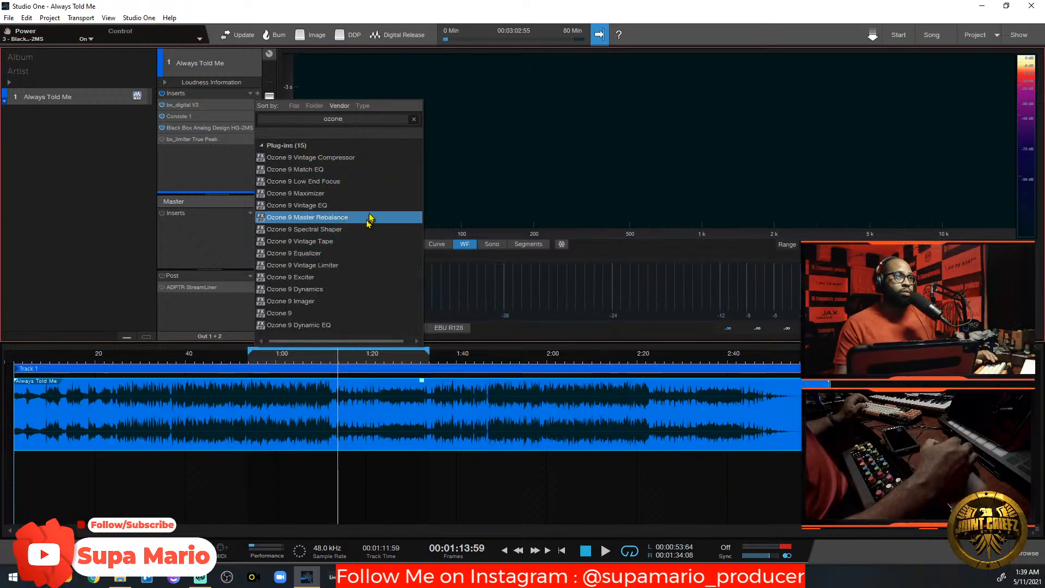
click(361, 182)
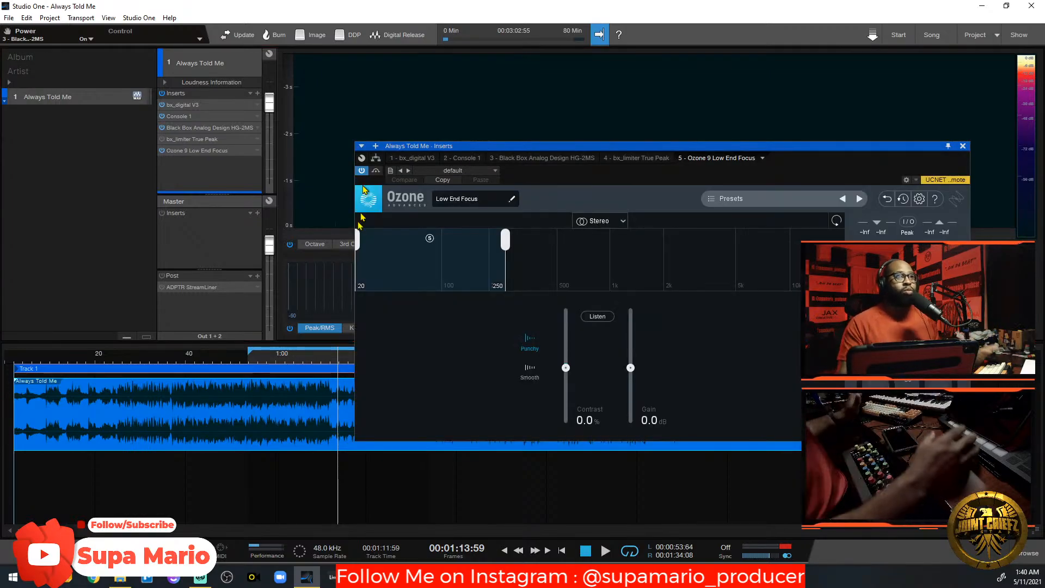
drag(545, 148, 480, 165)
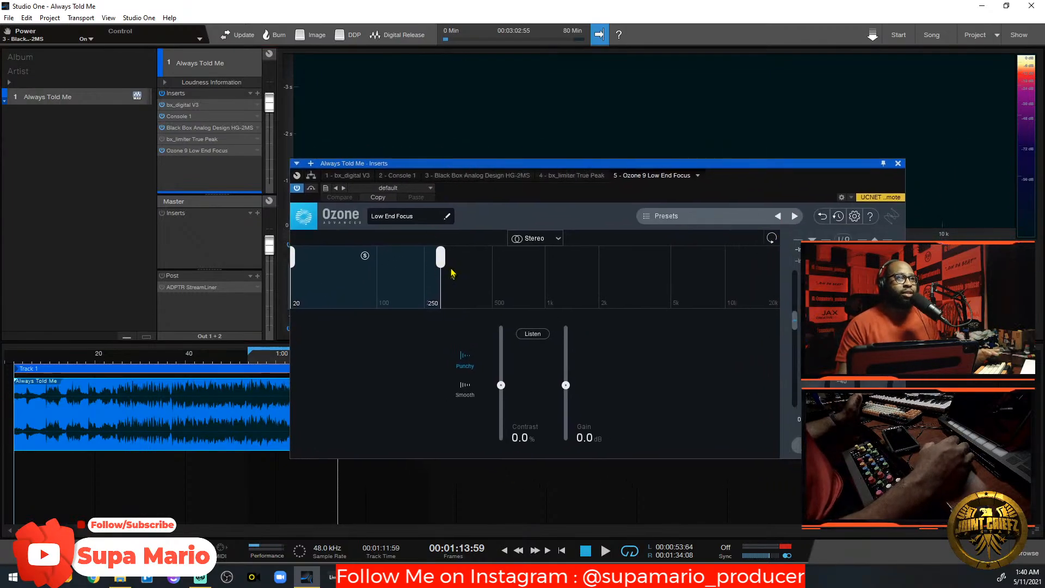
Adjust the upper limit of the Low End Focus range to 118 Hz, checking the low frequencies against the spectrum during playback.
drag(445, 262, 413, 263)
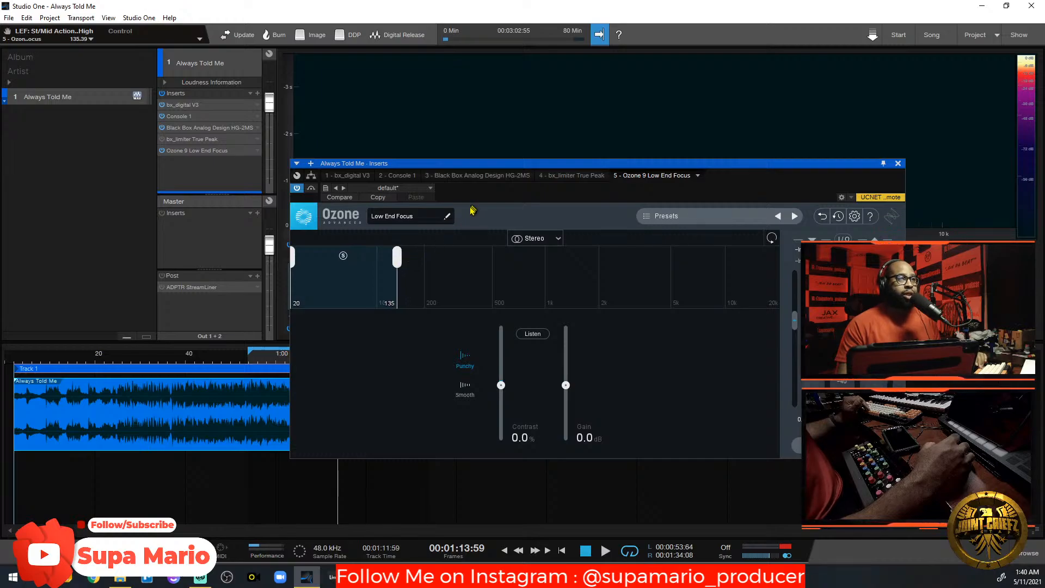
drag(471, 166, 480, 193)
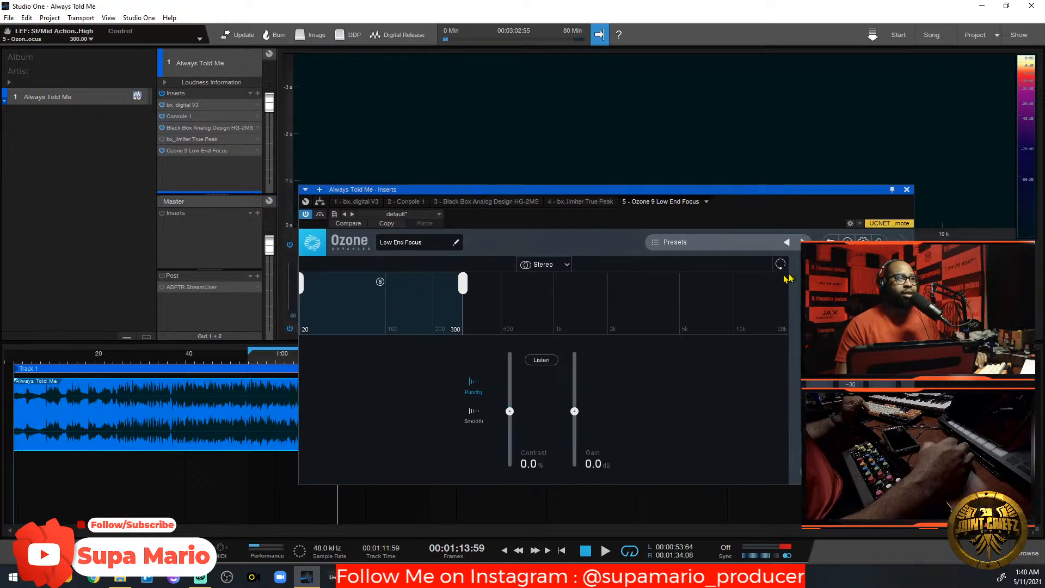
key(space)
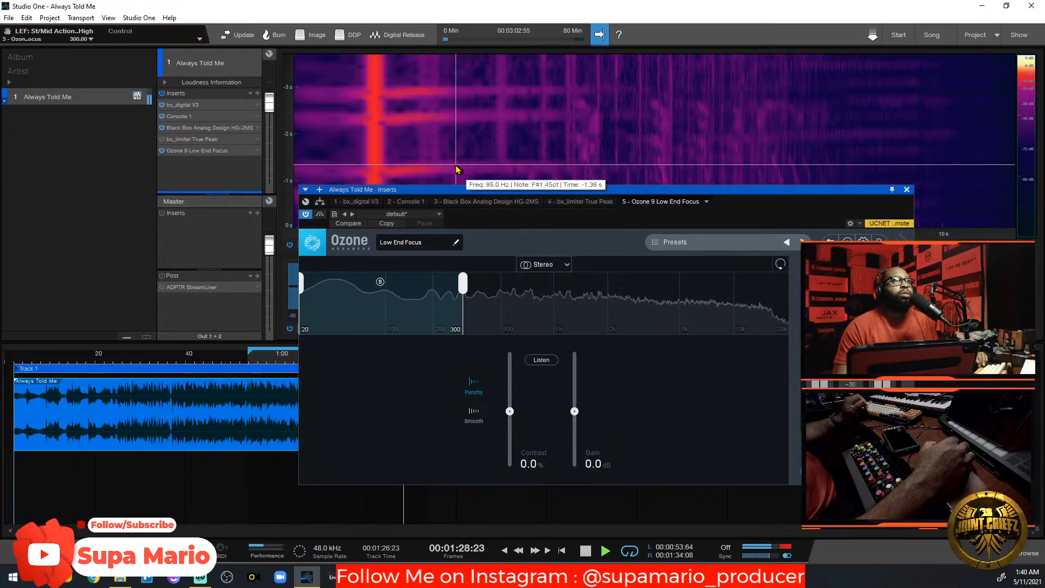
key(space)
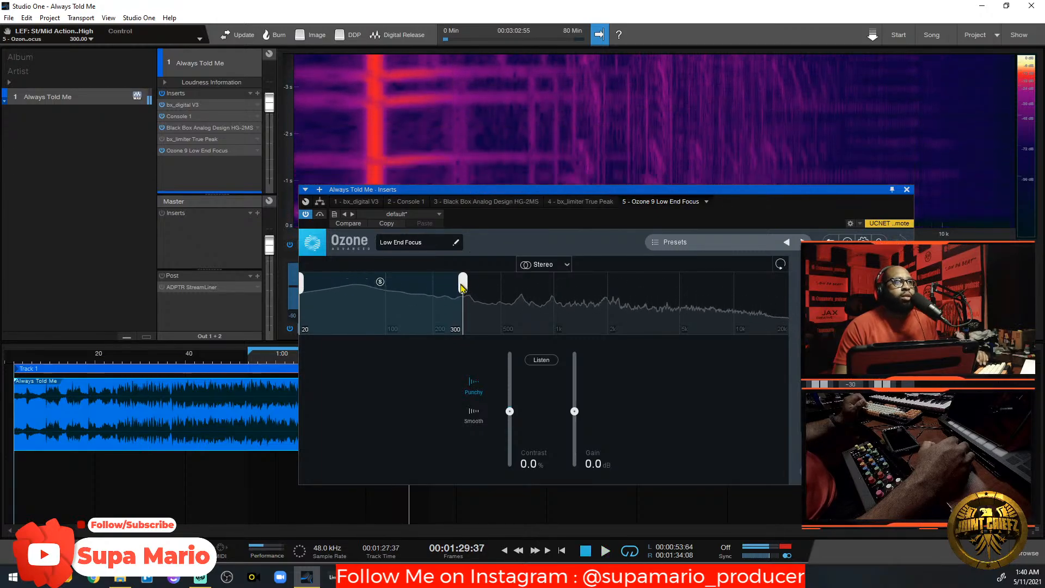
drag(463, 283, 386, 288)
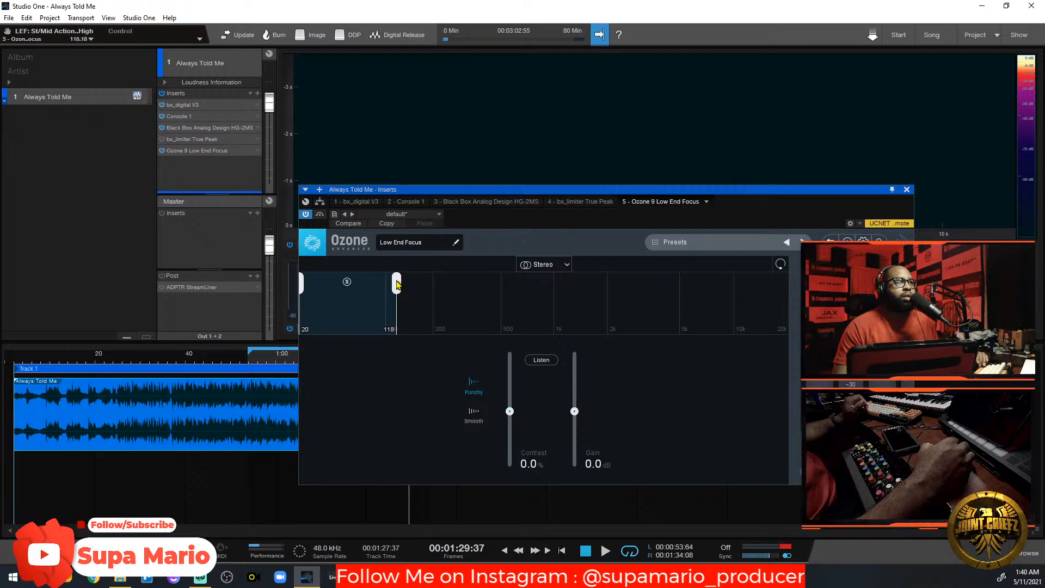
Play the track with the low band soloed, examine the CPU load per device in the Performance Monitor, and close it.
key(space)
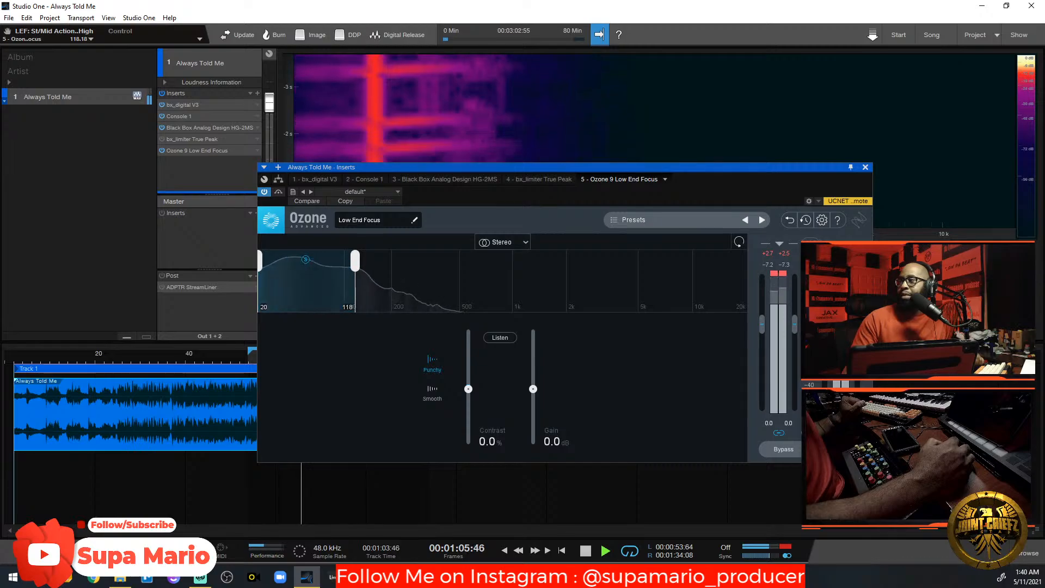
mouse_move(530, 333)
mouse_down()
mouse_move(520, 331)
mouse_move(530, 324)
mouse_up()
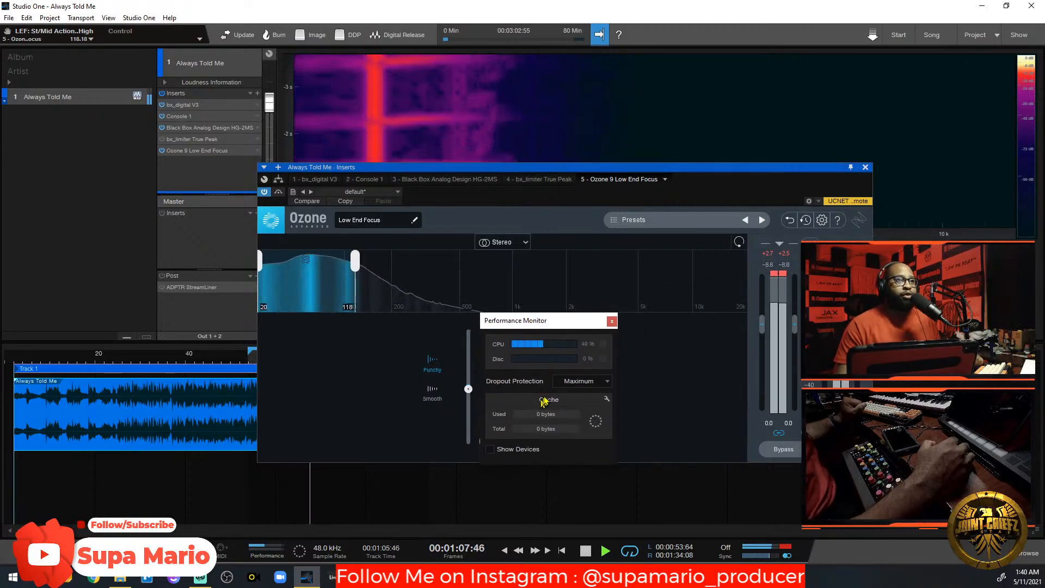
click(492, 449)
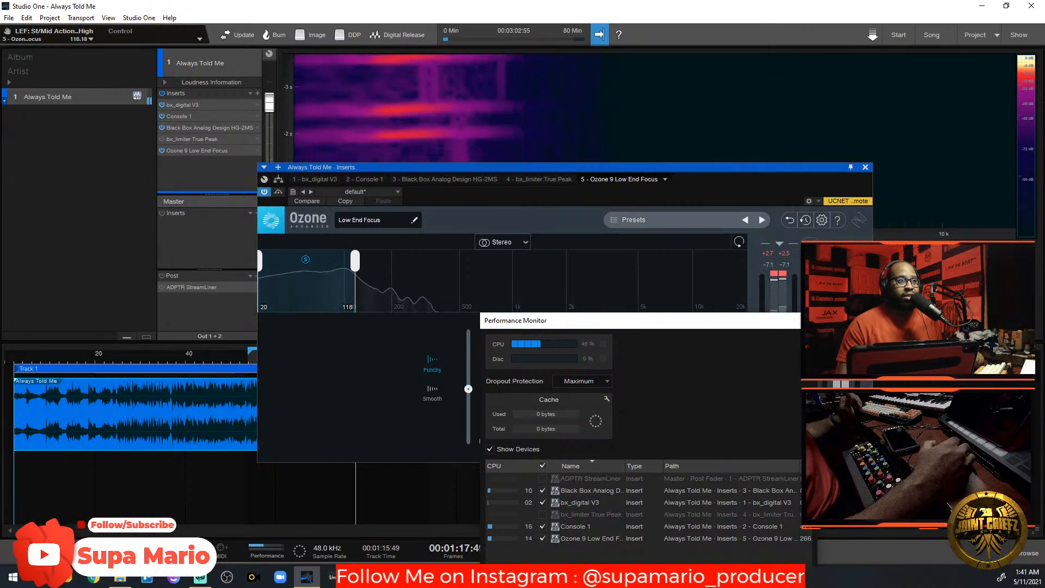
click(806, 321)
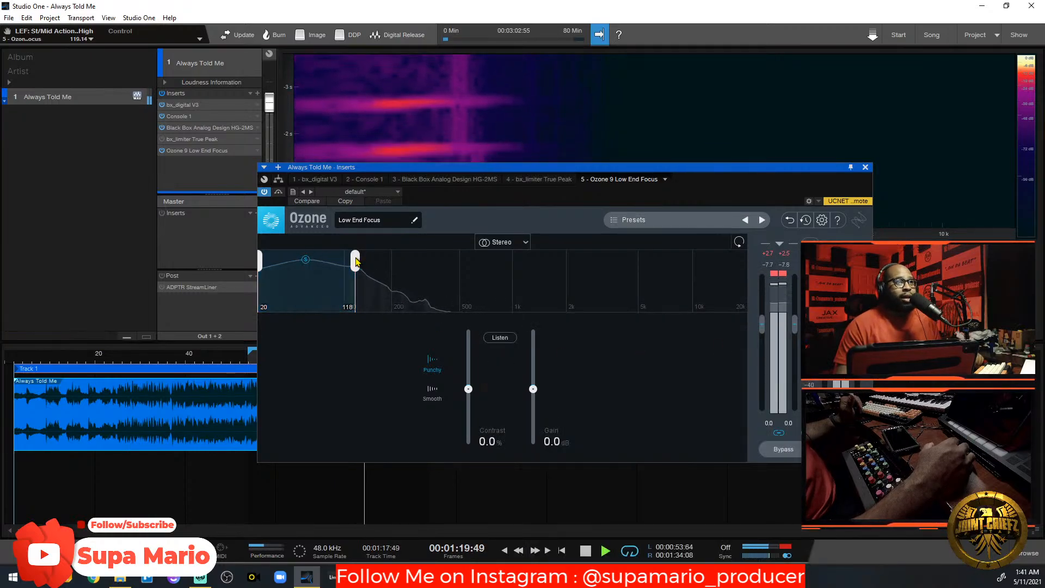
Try widening the Low End Focus range to 300 Hz during playback, and bring its upper limit back to 119 Hz.
drag(355, 260, 422, 261)
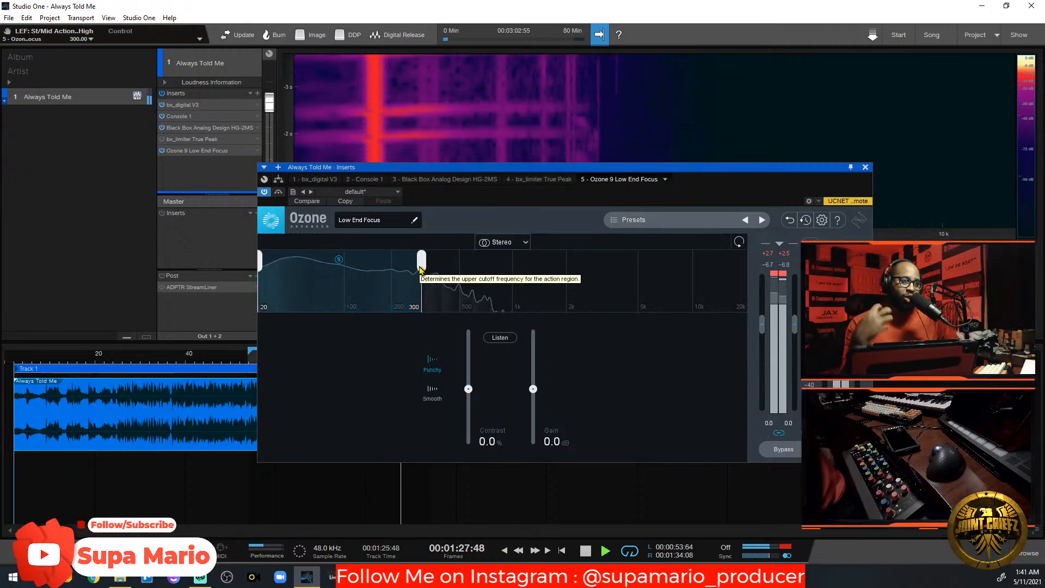
drag(424, 271, 365, 273)
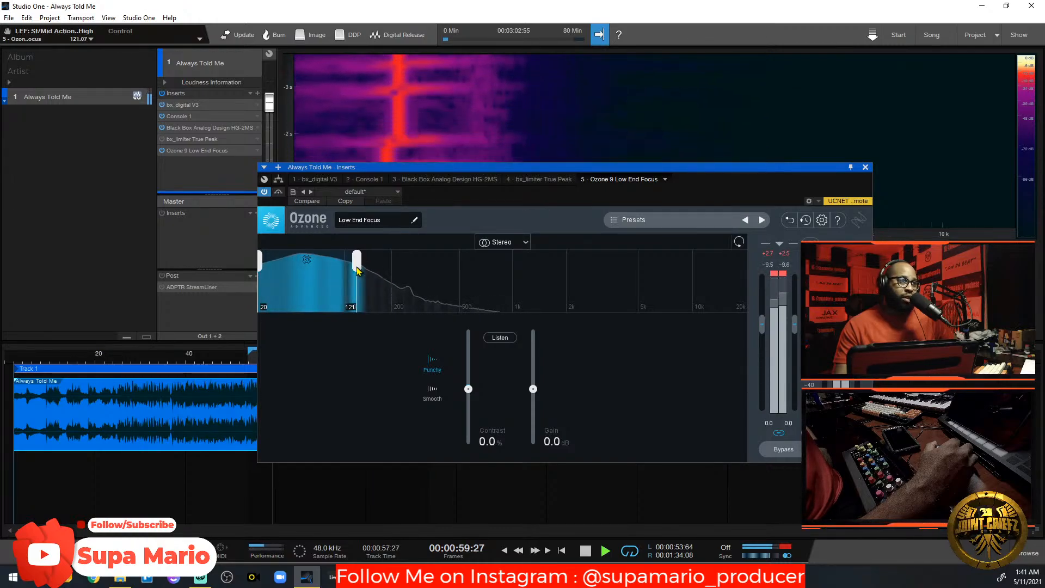
drag(357, 270, 357, 270)
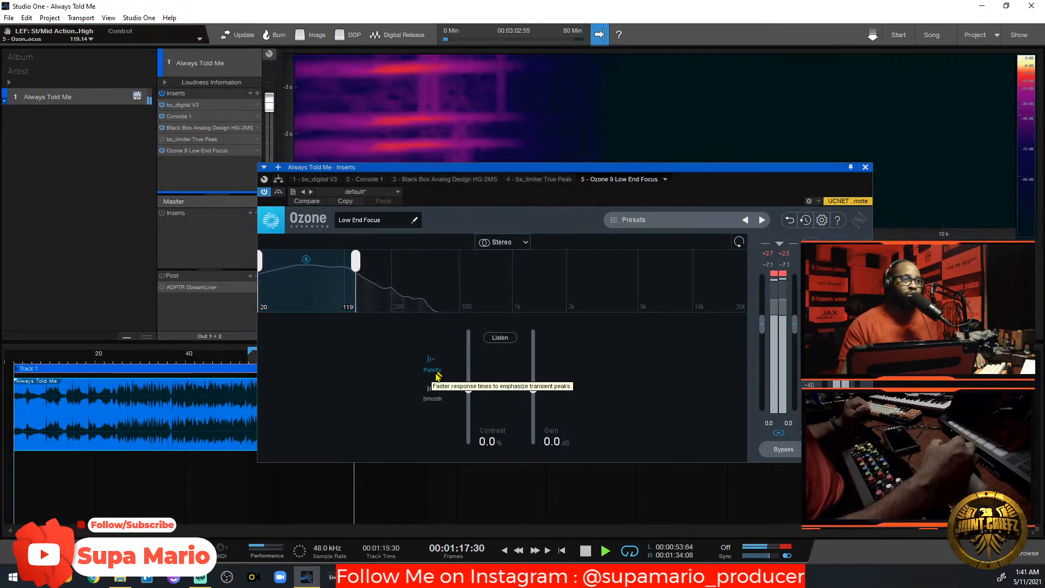
Compare the Smooth and Punchy modes of Low End Focus during playback, and leave it on Punchy.
click(432, 389)
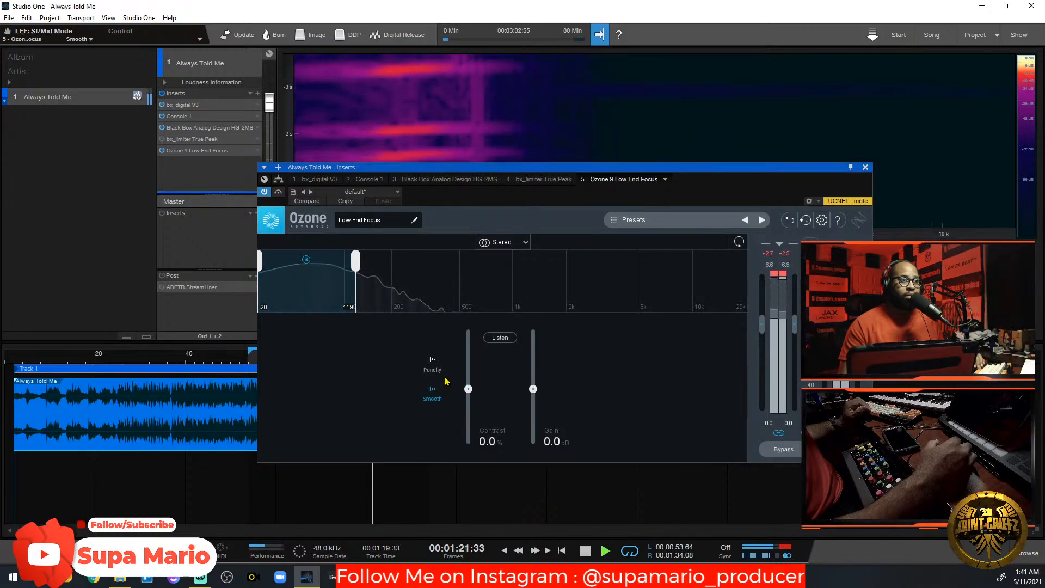
click(434, 363)
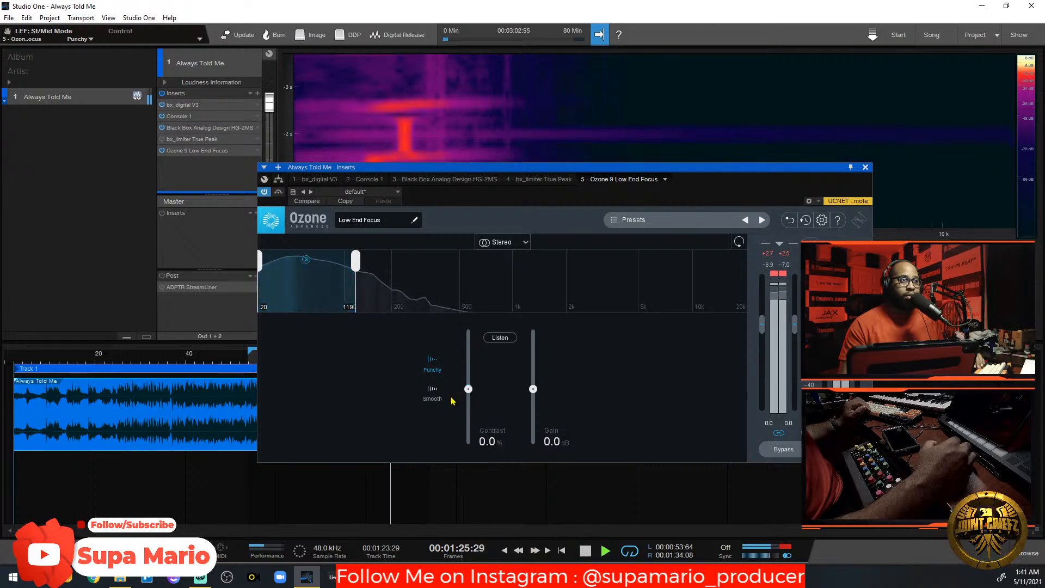
click(432, 389)
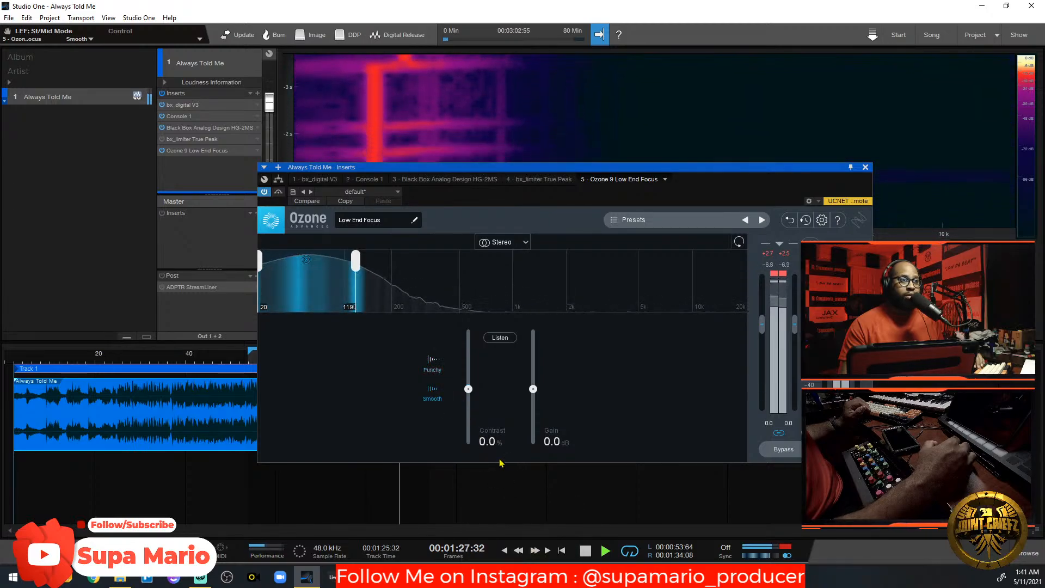
click(442, 358)
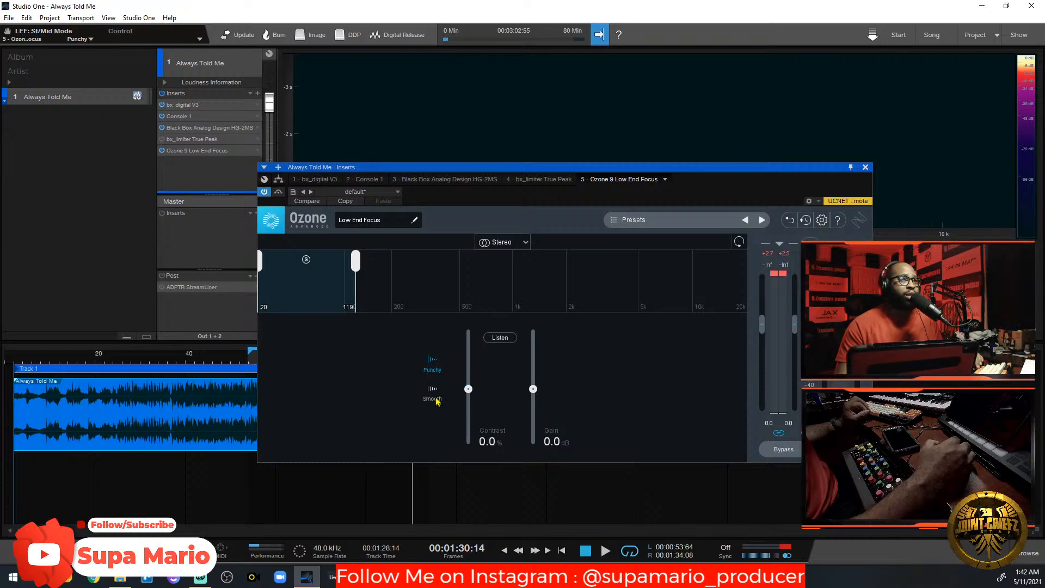
Audition Low End Focus contrast at -98.1% and 66.3% with the affected signal isolated, and bring it back to 1.0%.
key(space)
drag(468, 389, 468, 444)
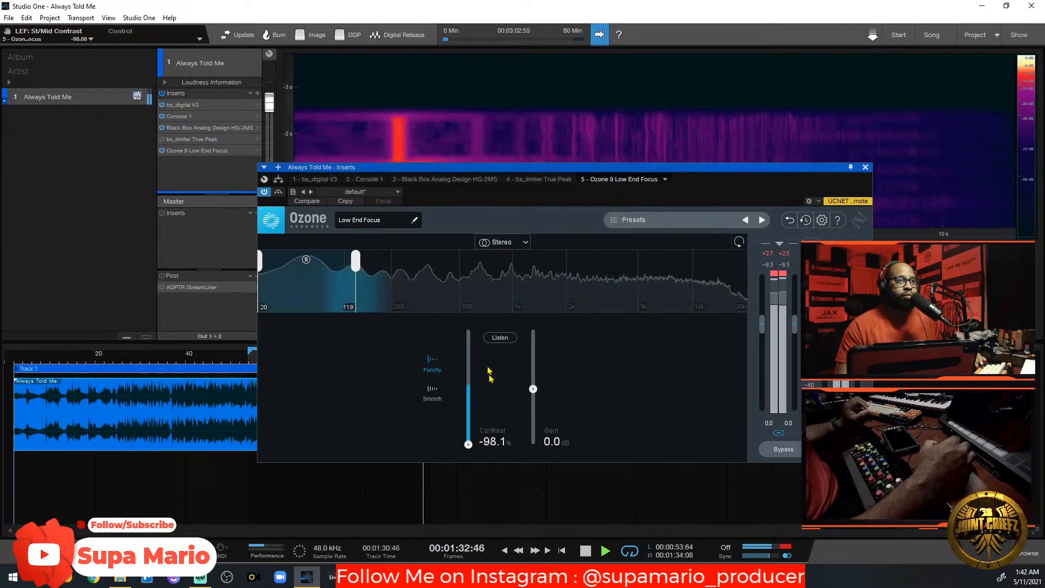
click(500, 337)
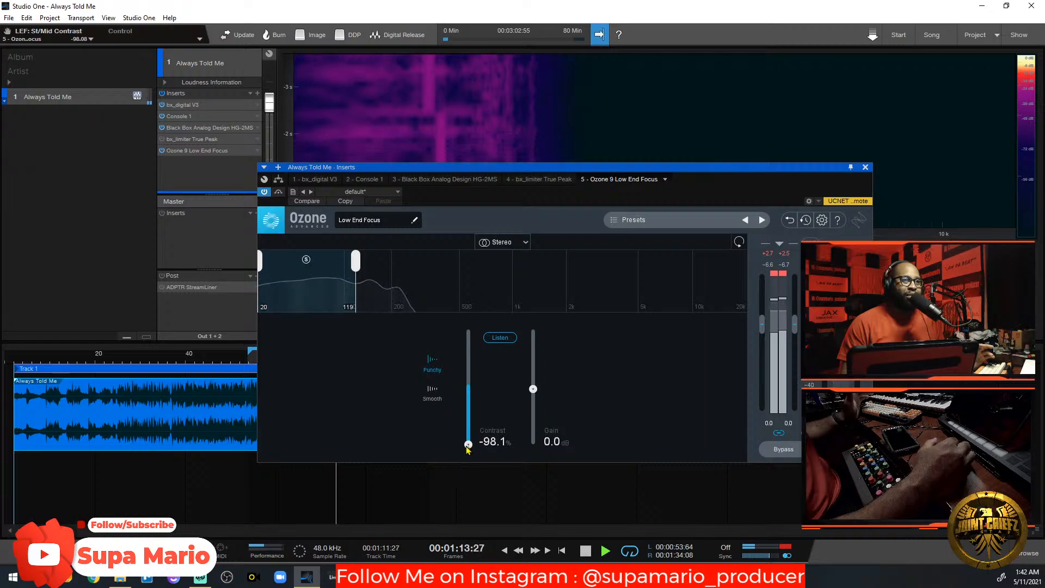
drag(475, 399, 478, 389)
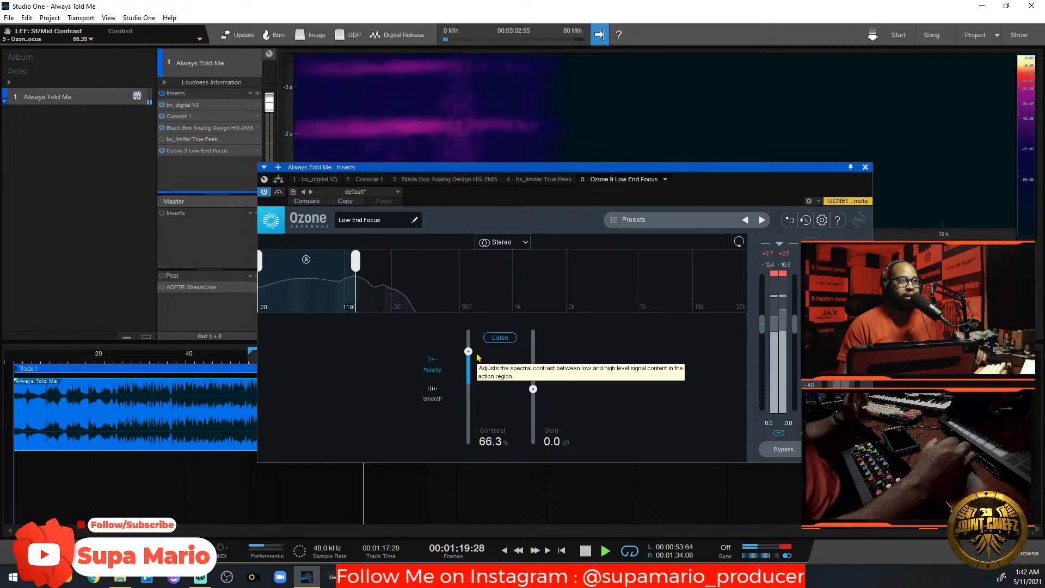
drag(478, 357, 482, 367)
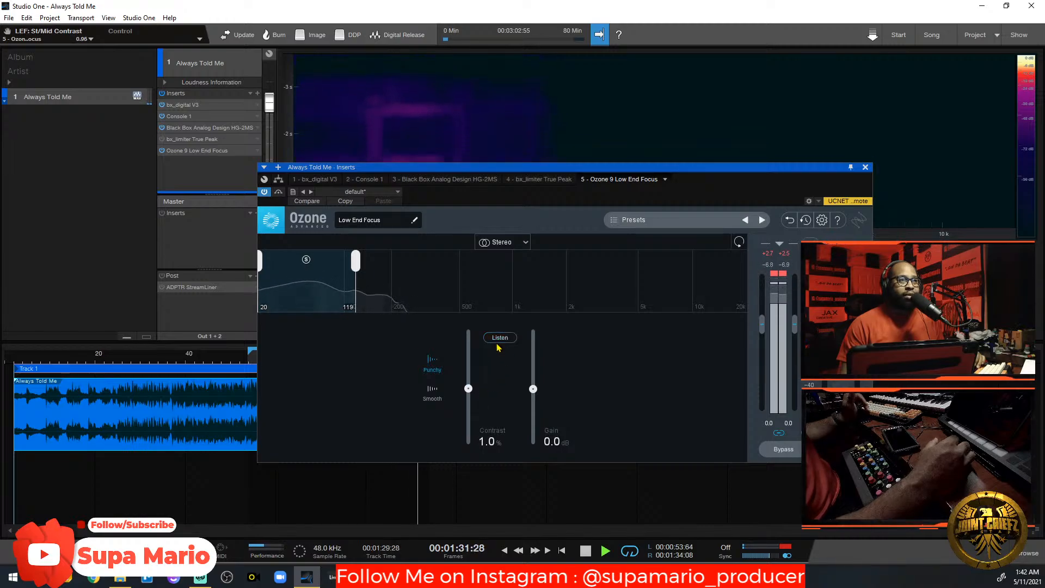
Raise the Low End Focus contrast to 41.3% and compare the processed sound with the bypassed one during playback.
drag(468, 388, 469, 385)
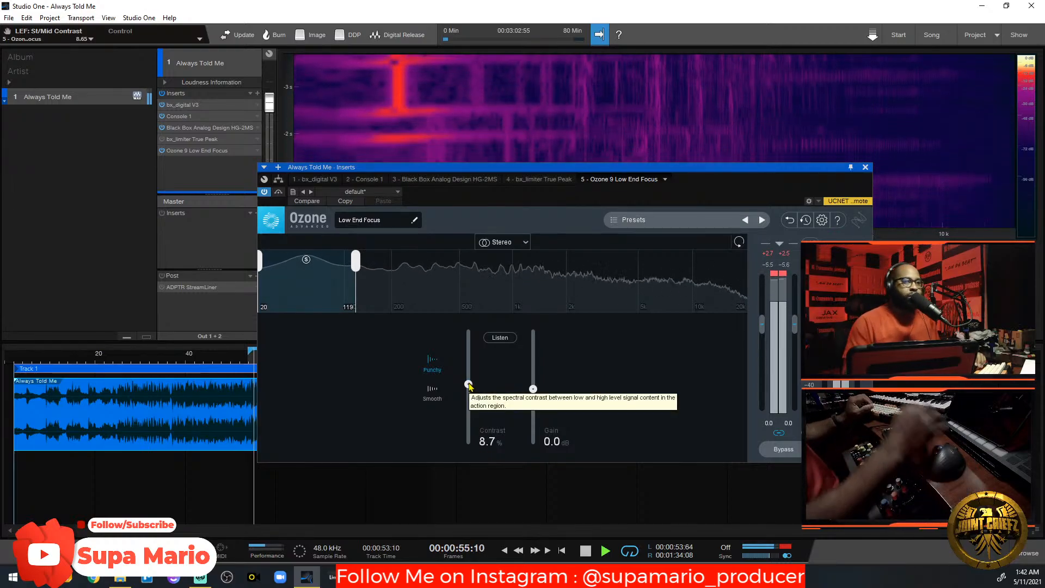
drag(469, 385, 466, 430)
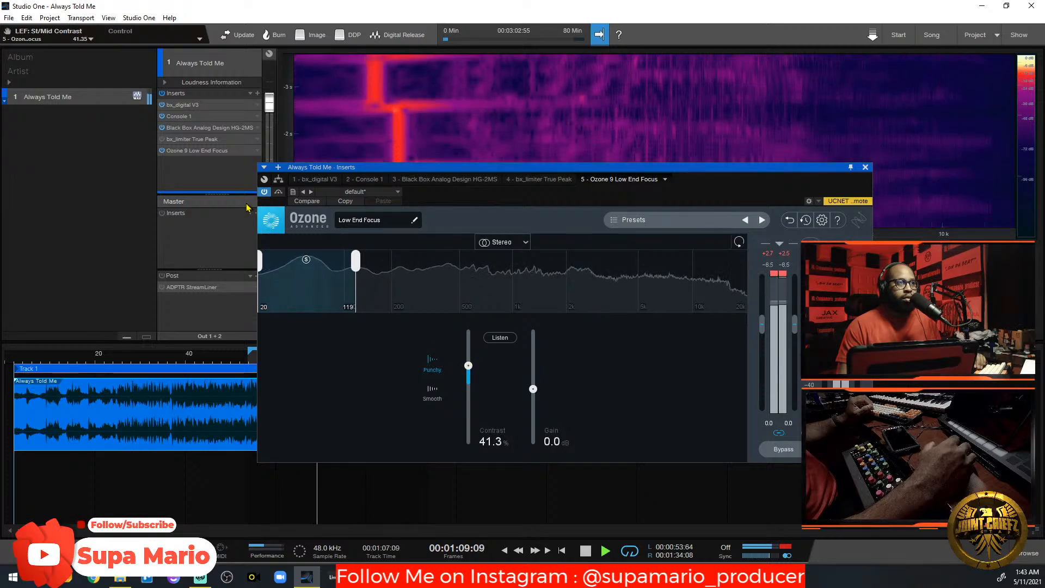
click(278, 193)
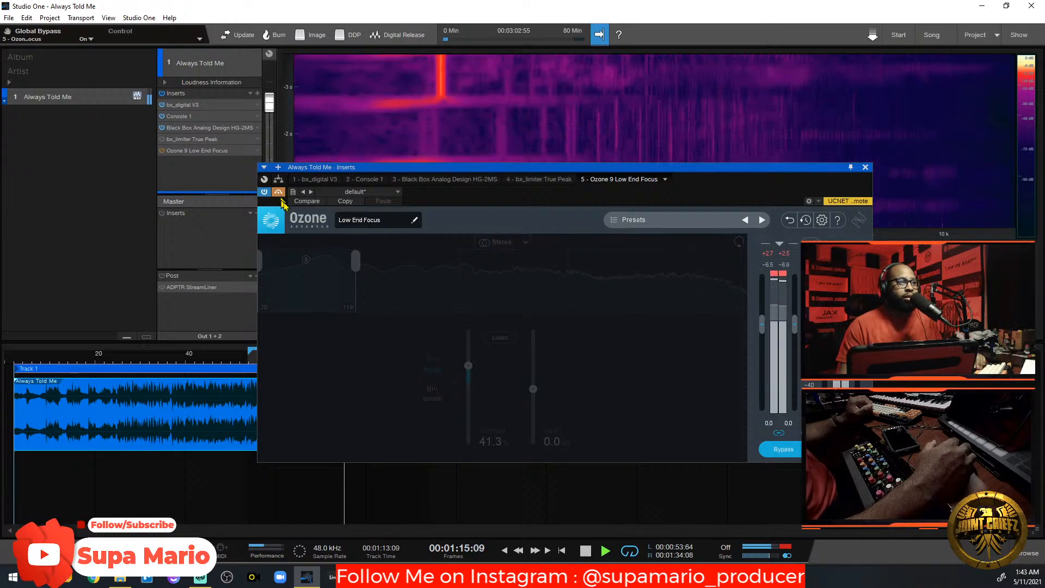
key(space)
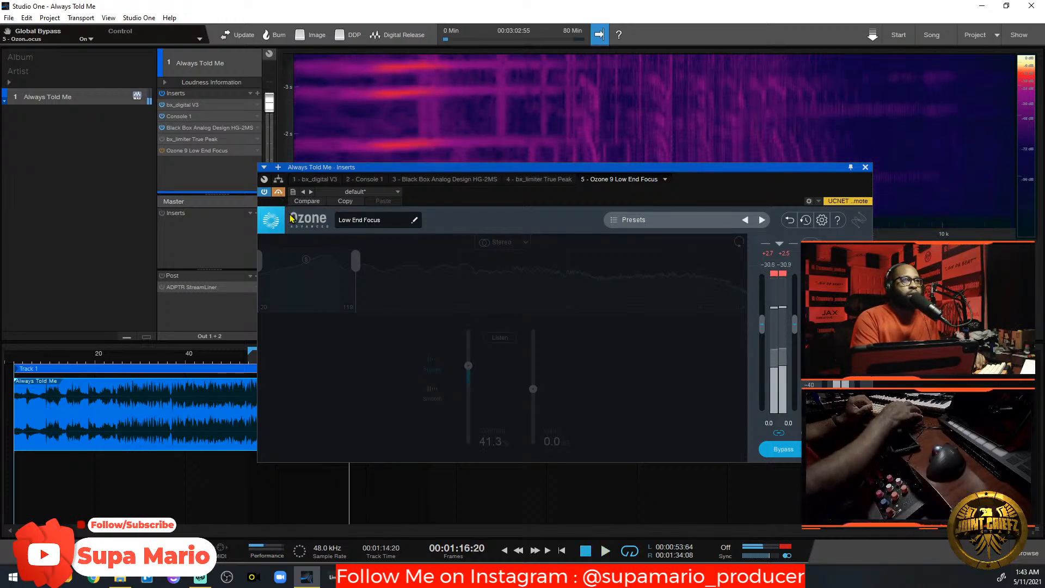
key(space)
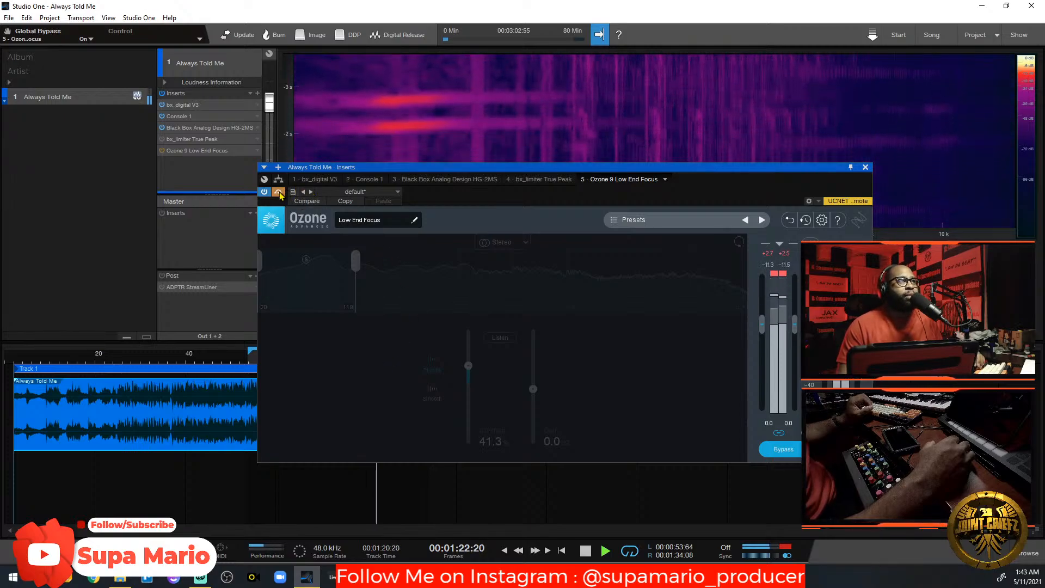
click(279, 193)
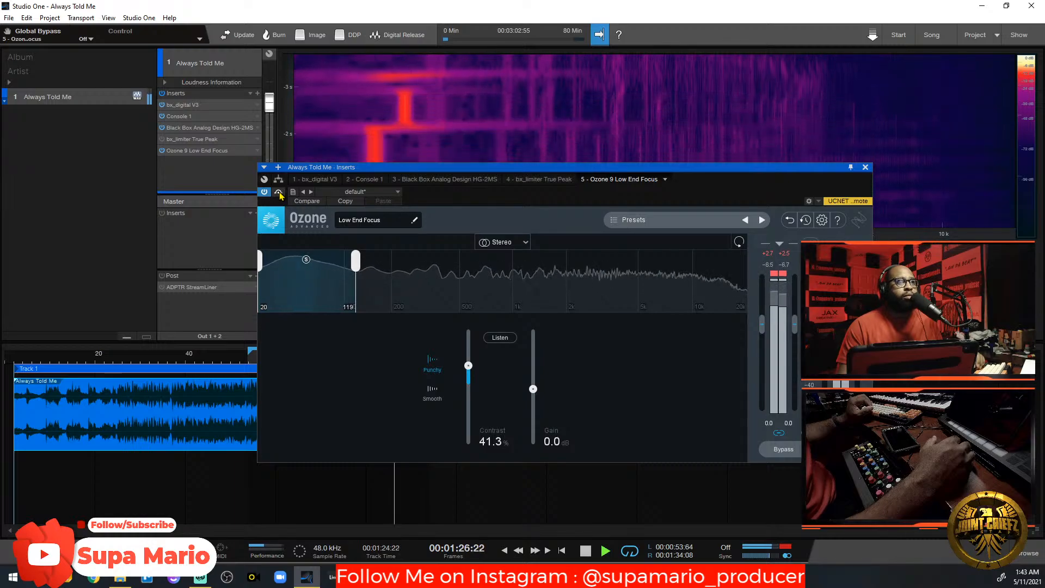
click(279, 193)
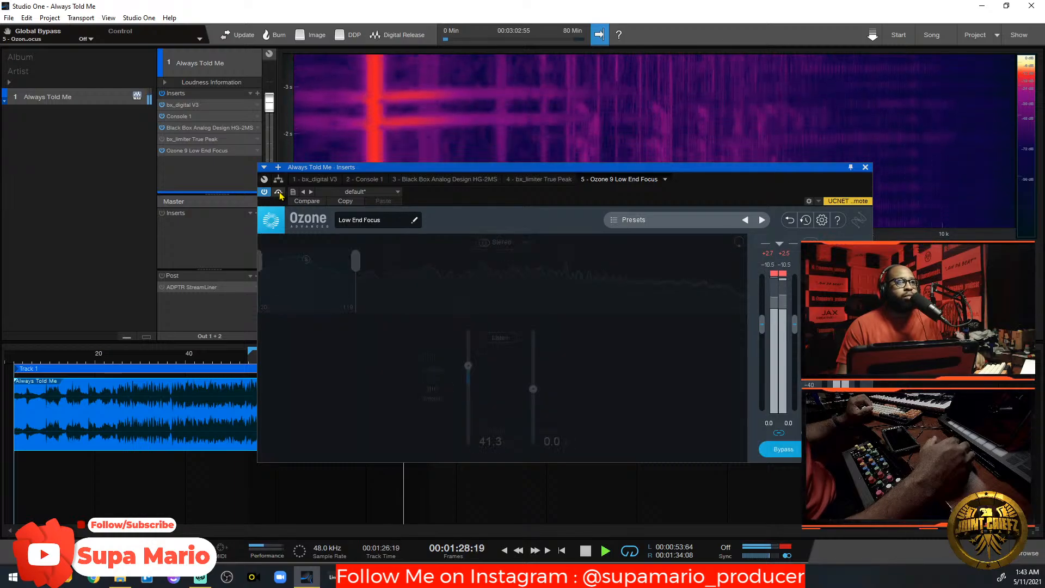
click(279, 193)
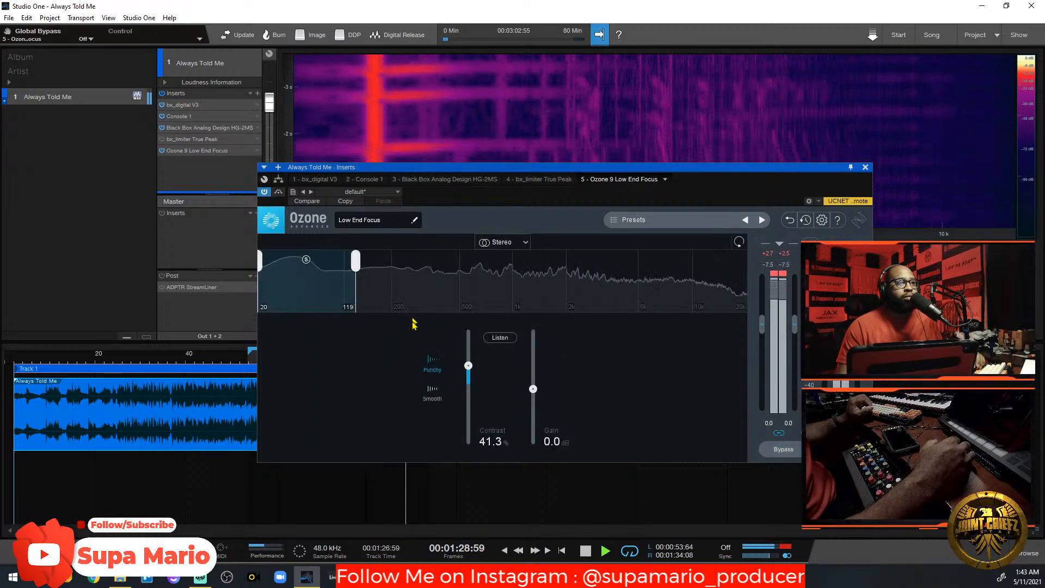
Lower the Low End Focus contrast to 28.8% and set its gain to 0.1 dB while listening to the track.
click(467, 366)
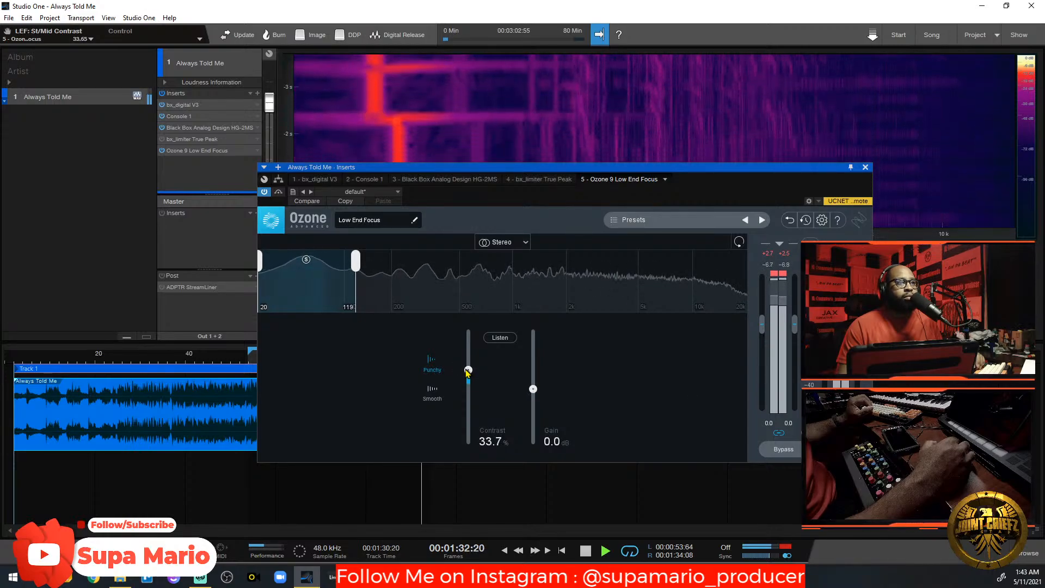
drag(466, 372, 466, 373)
key(space)
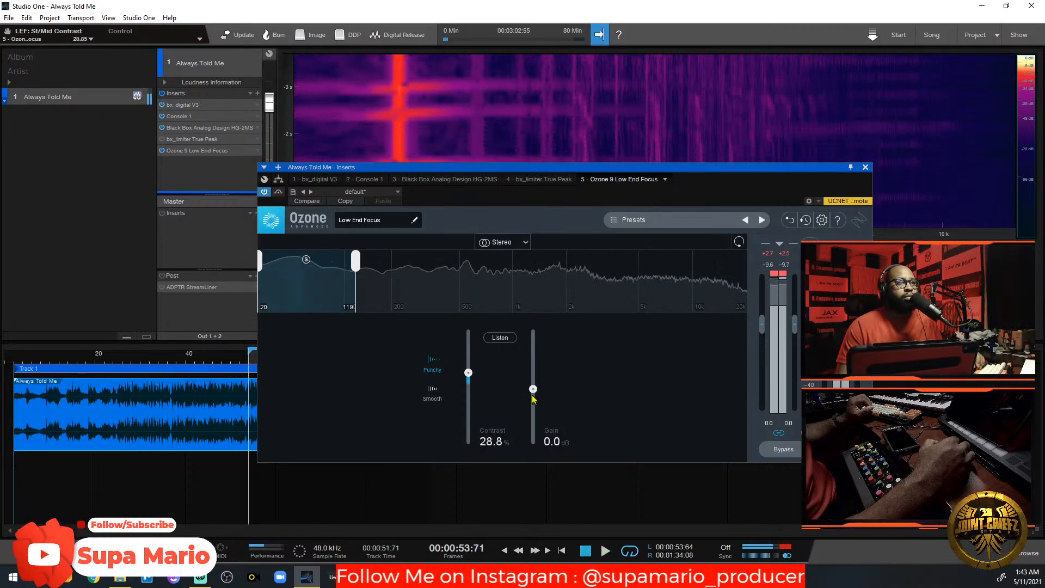
key(space)
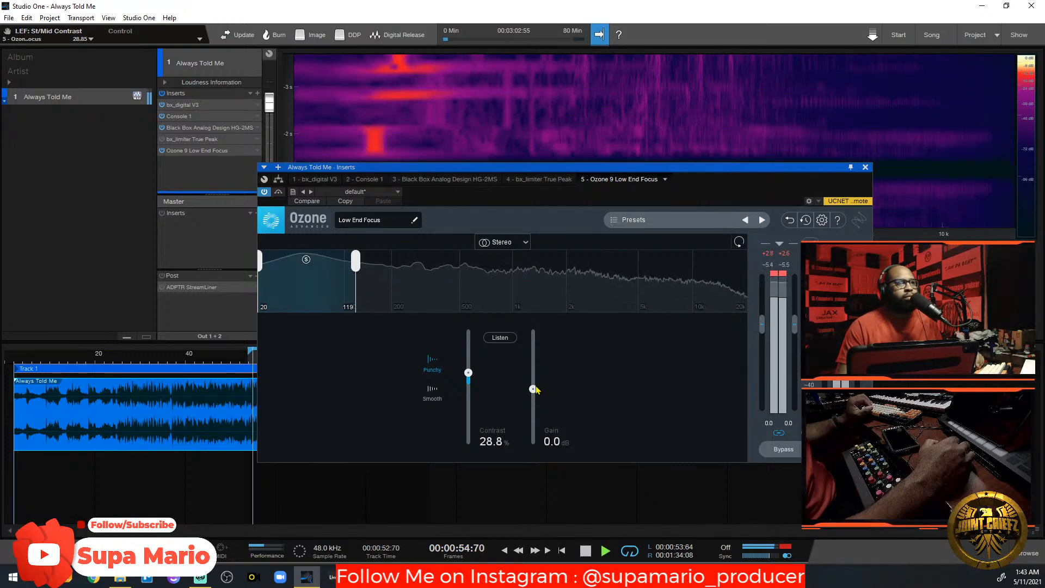
mouse_move(533, 390)
mouse_down()
mouse_move(545, 446)
mouse_move(543, 357)
mouse_move(538, 392)
mouse_up()
key(space)
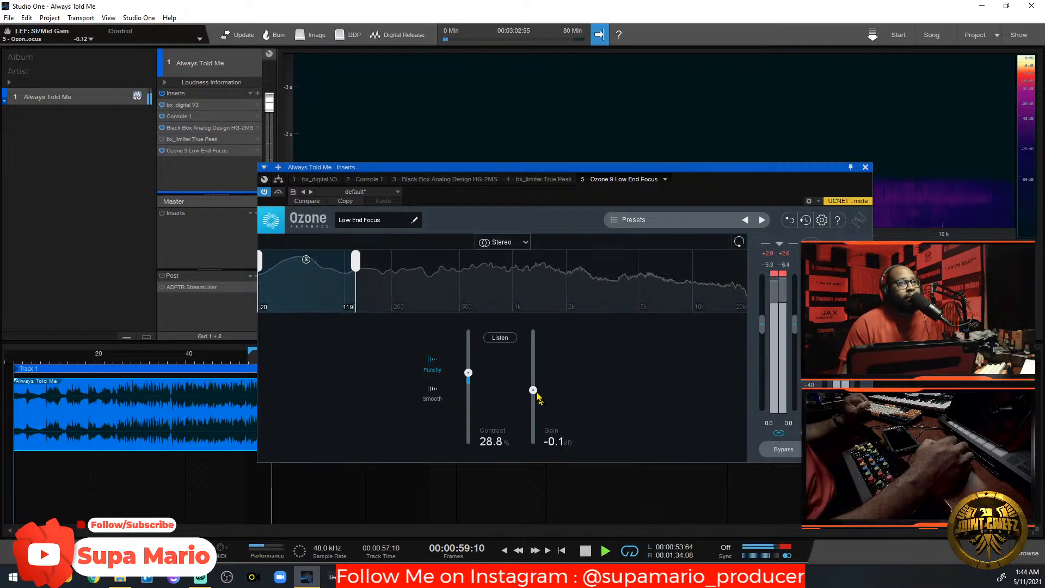
drag(533, 390, 534, 379)
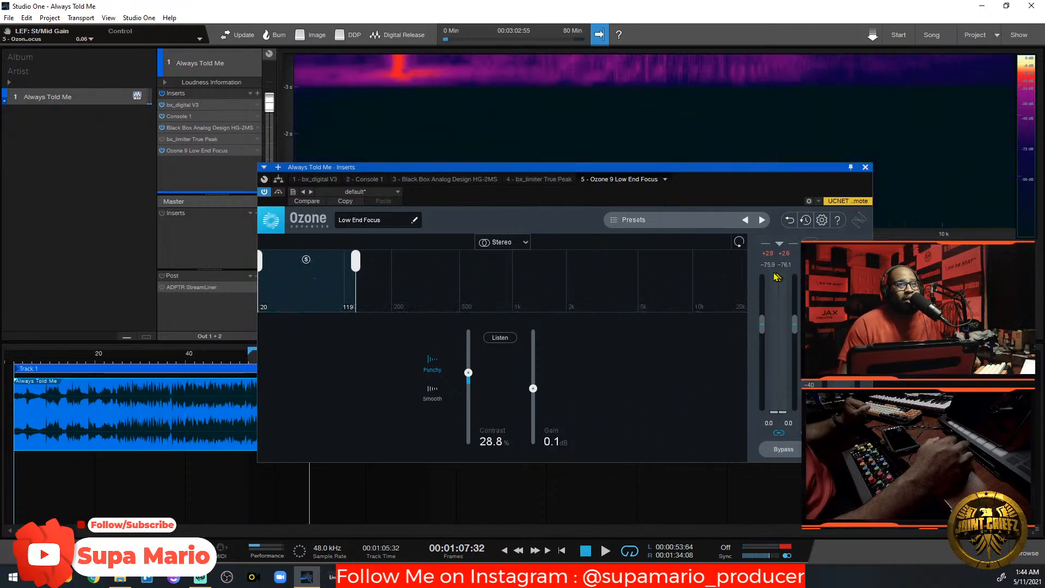
Play from the start of the loop range and compare the track with Low End Focus bypassed and active.
key(space)
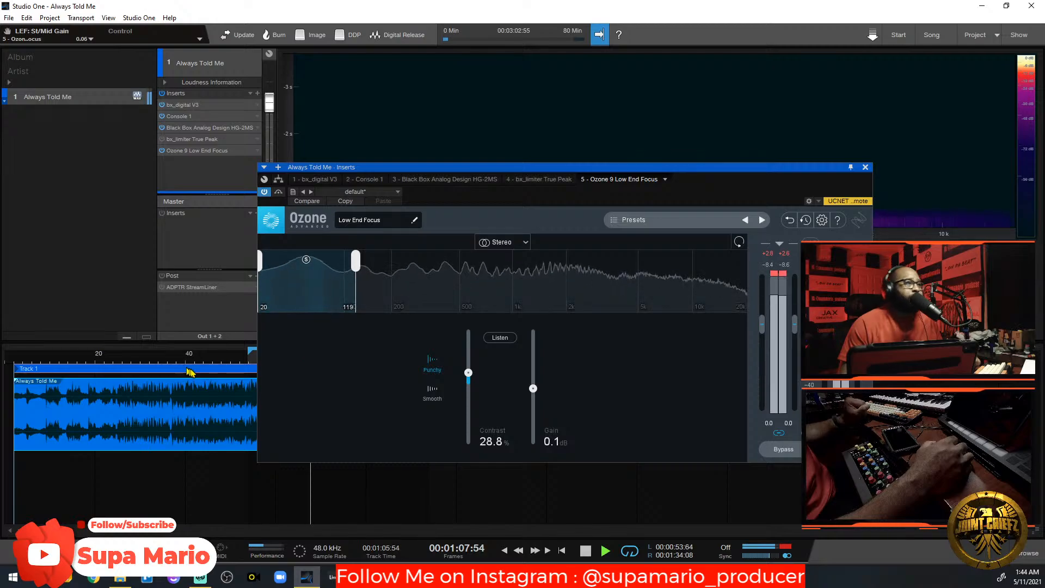
click(252, 359)
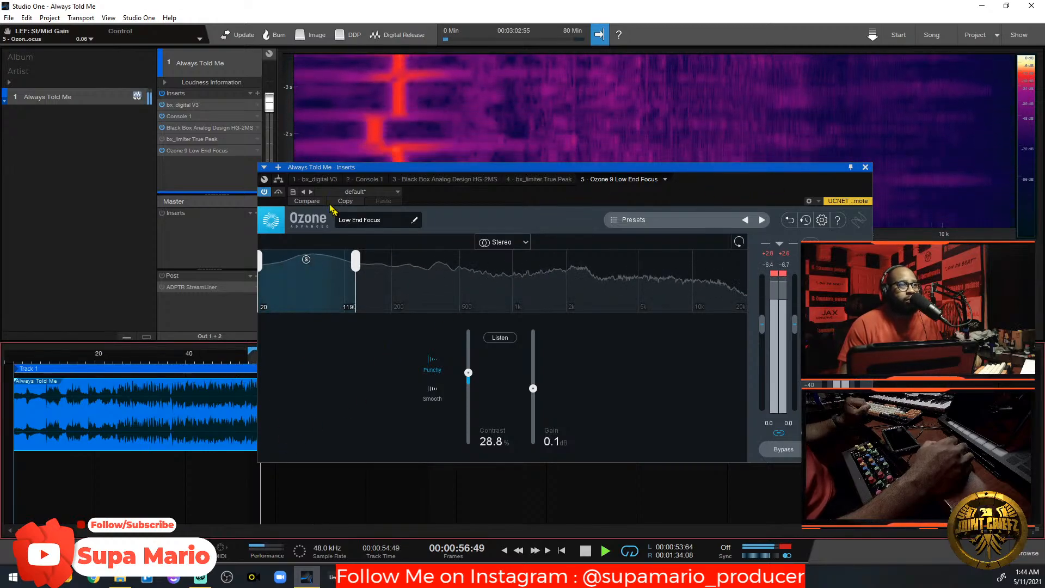
click(278, 192)
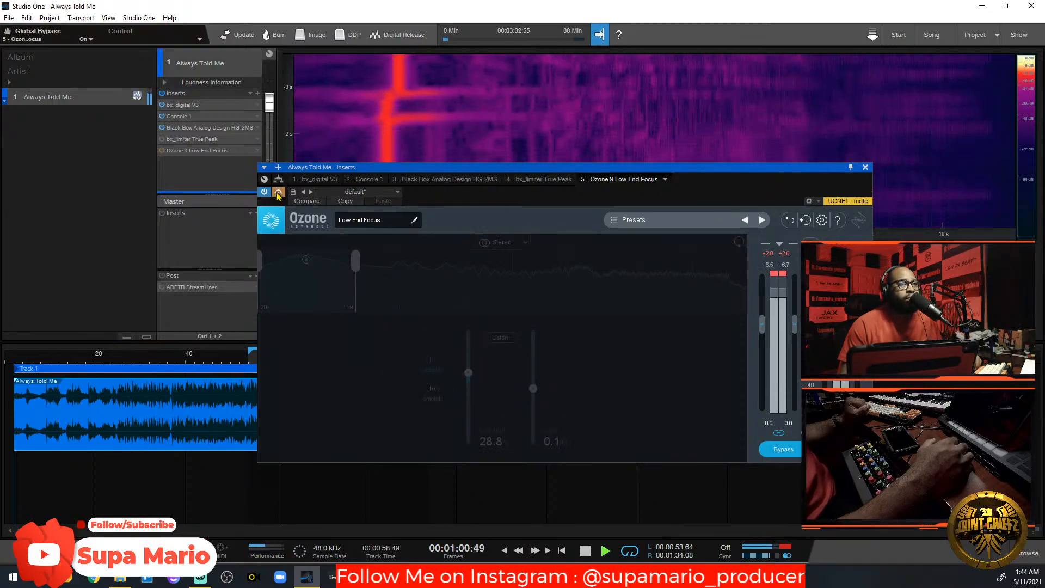
click(278, 193)
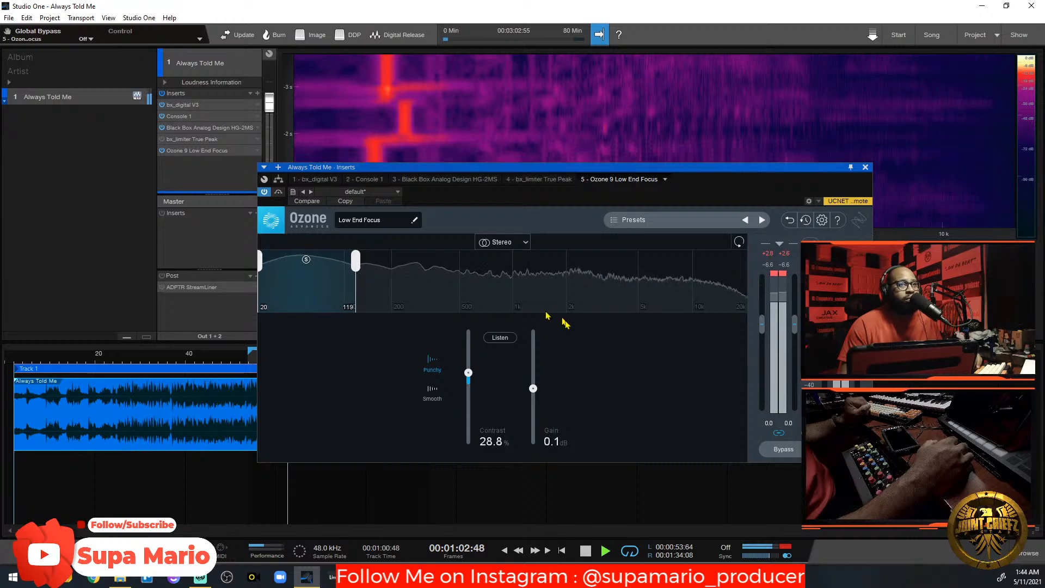
click(278, 193)
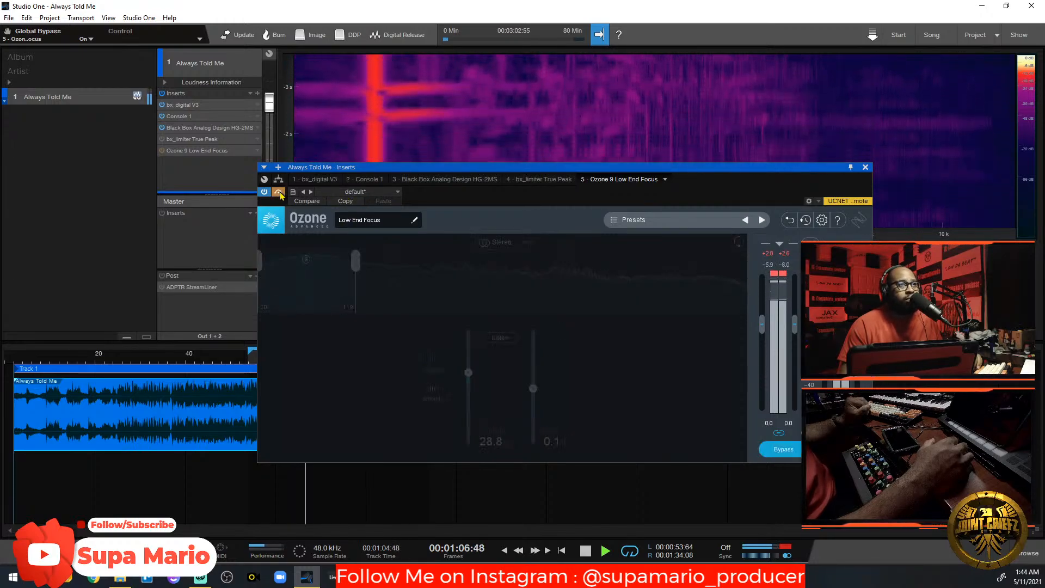
click(278, 193)
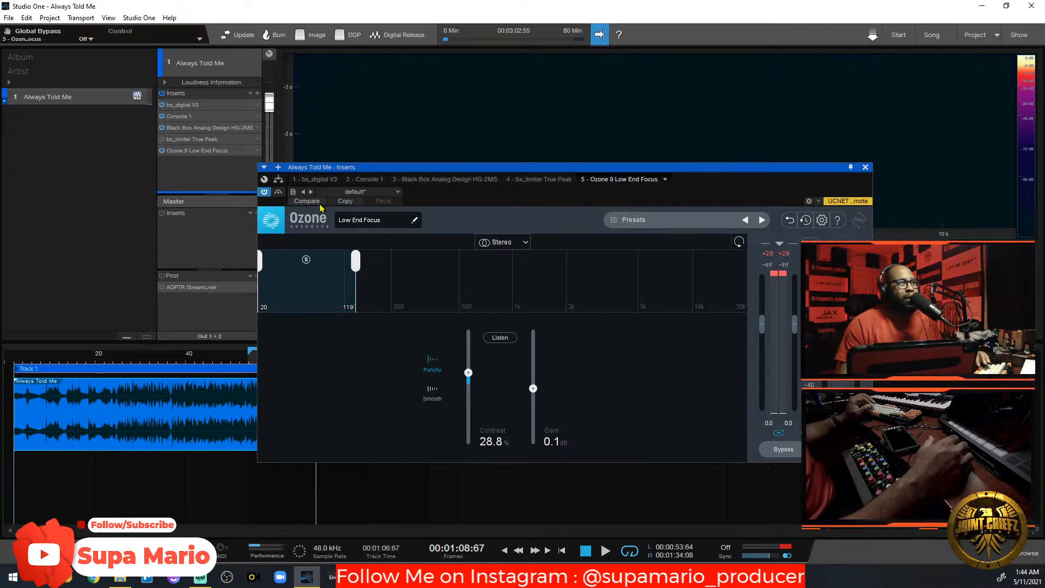
Replace Ozone 9 Low End Focus with Ozone 9 Master Rebalance in the track's inserts, and move the playback position just before the loop.
click(258, 152)
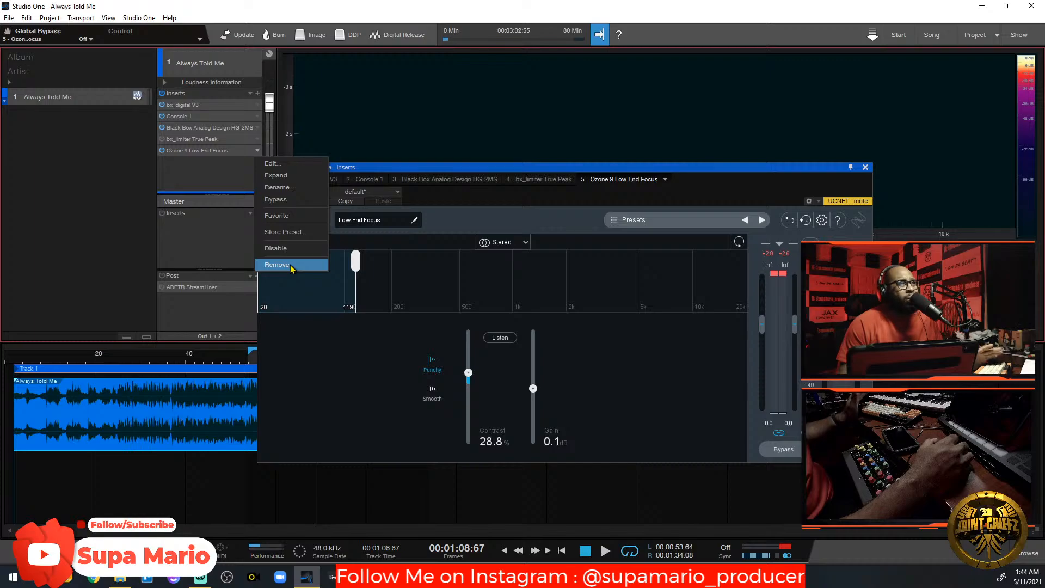
click(278, 264)
click(252, 94)
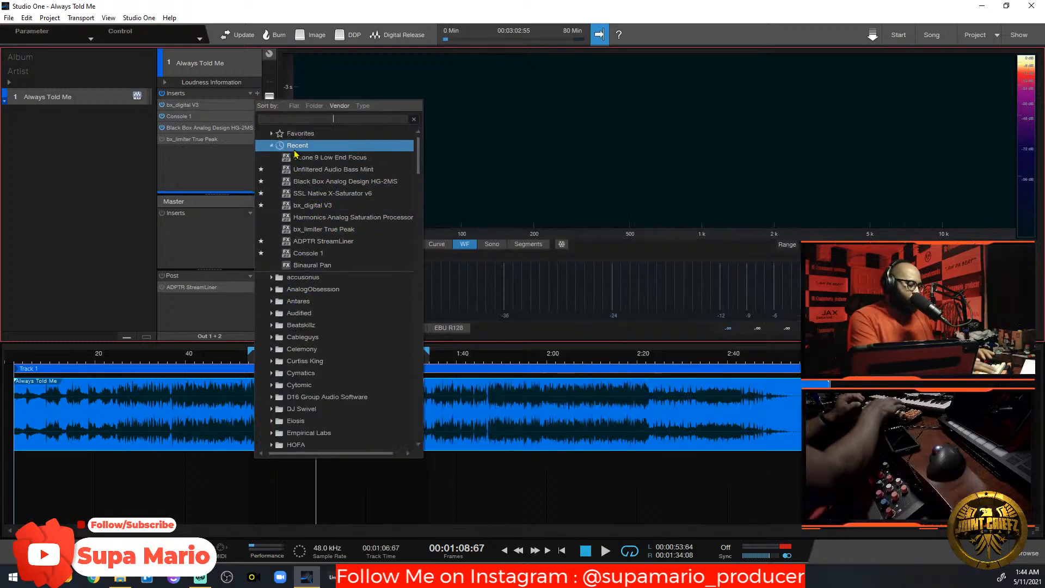
text(ozone)
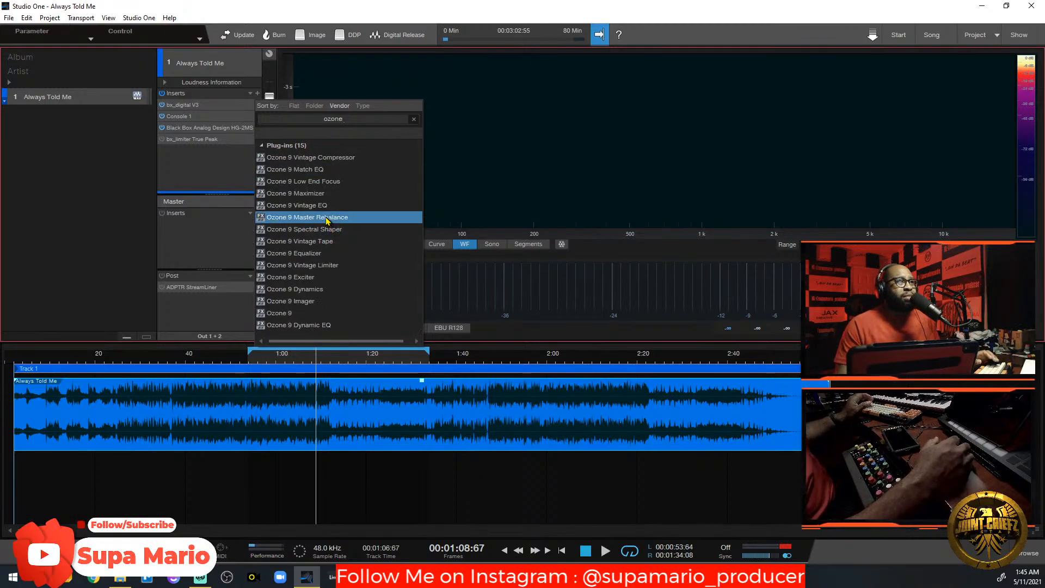
click(327, 218)
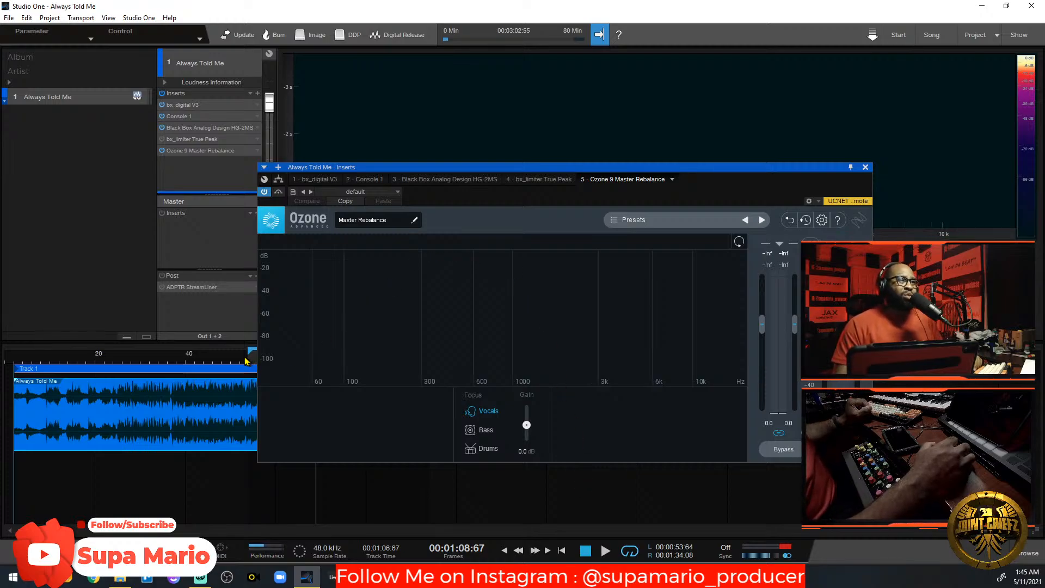
click(224, 361)
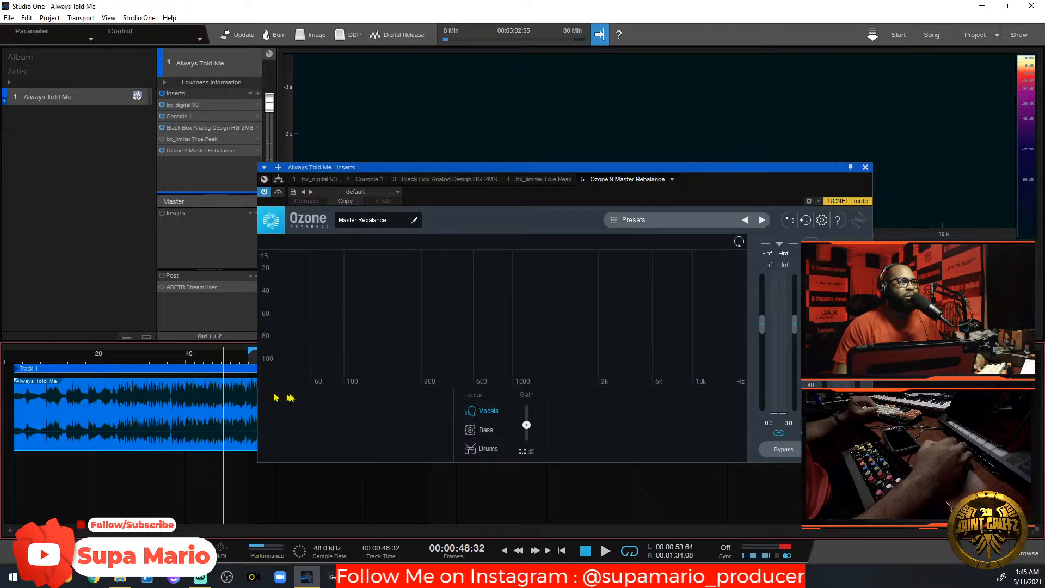
Raise the Master Rebalance vocal gain to 6.7 dB during playback and compare the processed sound with the bypassed one.
key(space)
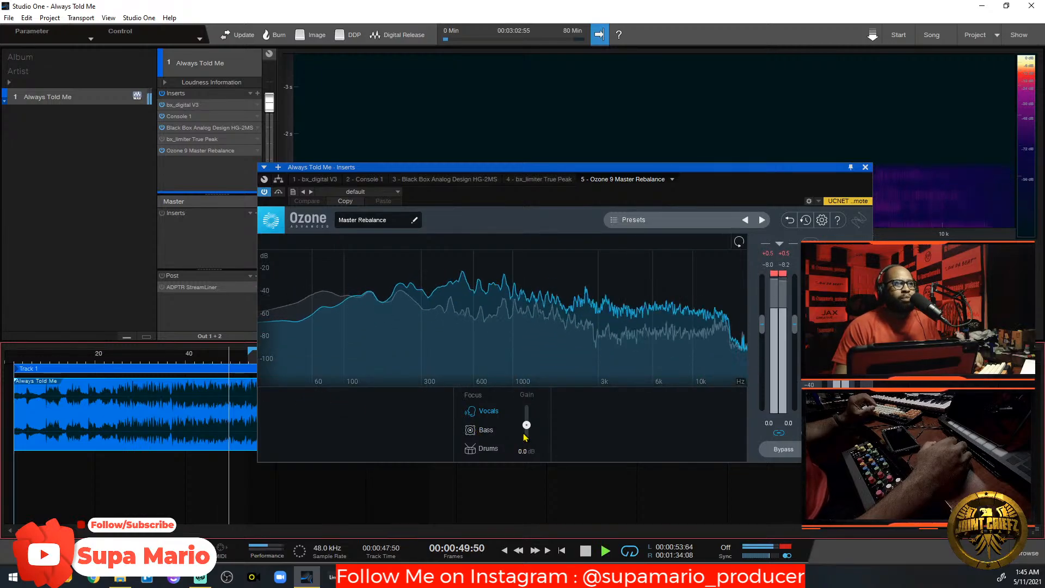
drag(527, 427, 527, 417)
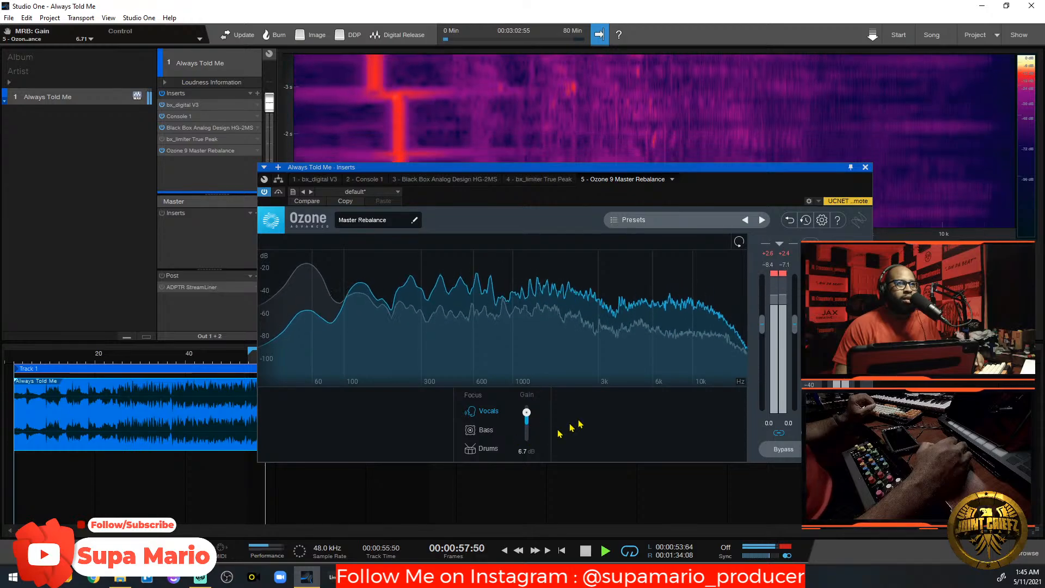
click(779, 448)
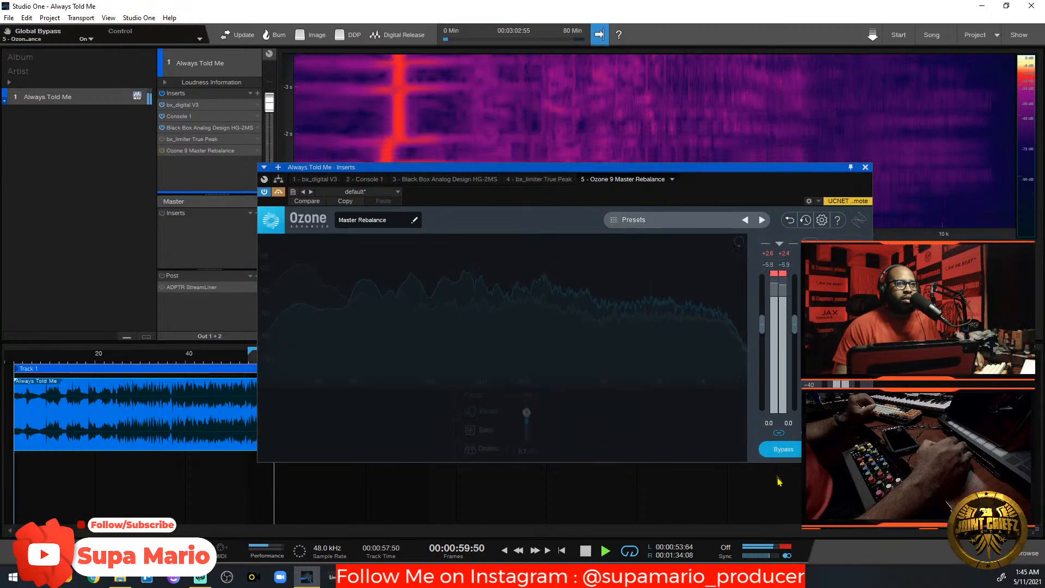
click(787, 450)
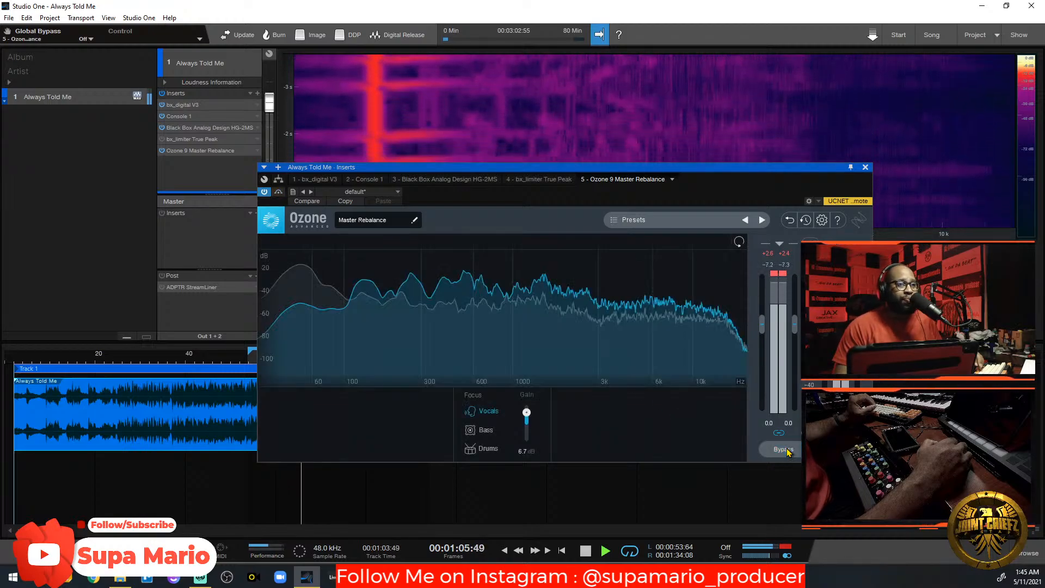
Try the vocal gain at its extremes, lowering it to -9.0 dB, stopping playback and raising it to 9.0 dB.
drag(527, 414, 527, 442)
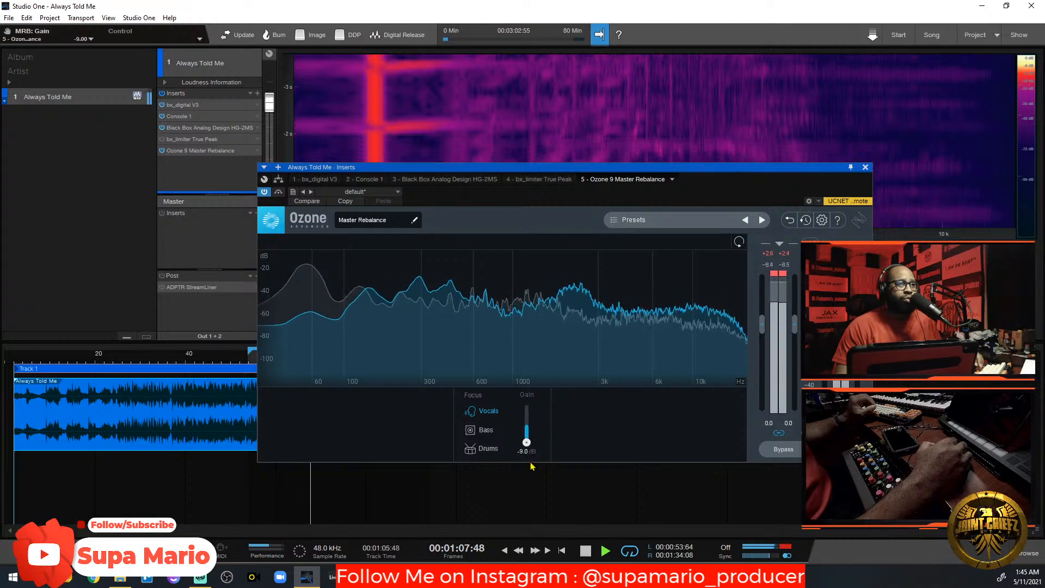
key(space)
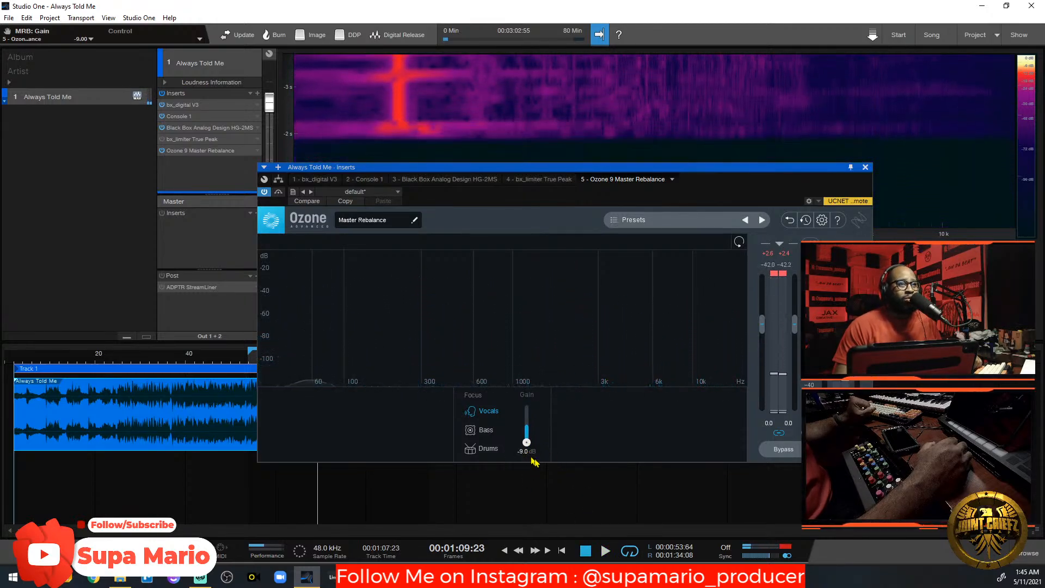
drag(532, 452, 528, 381)
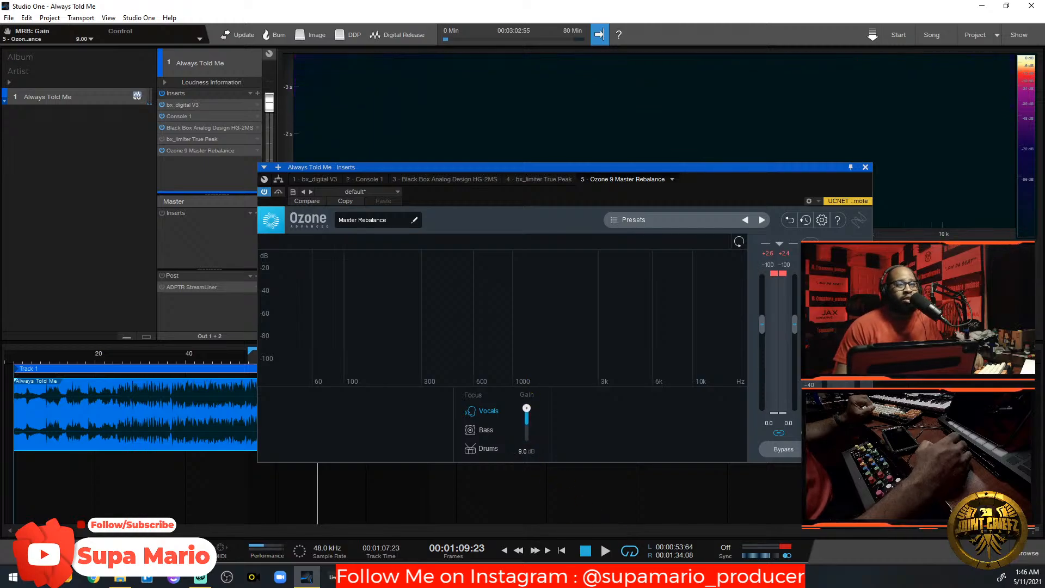
Reset the vocal gain to 0.0 dB and move the playback position to just before the loop range.
click(485, 431)
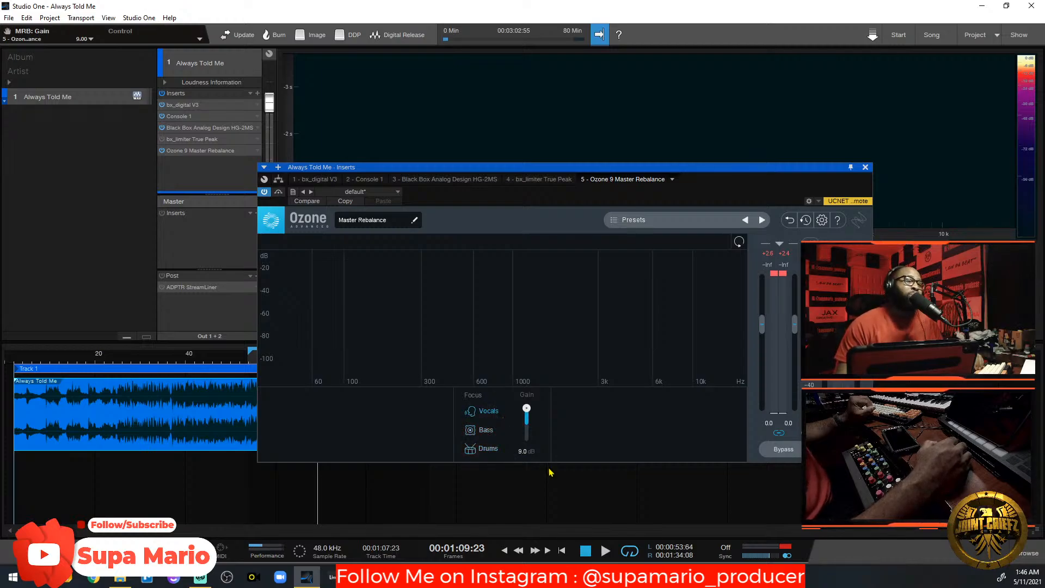
drag(526, 411, 527, 430)
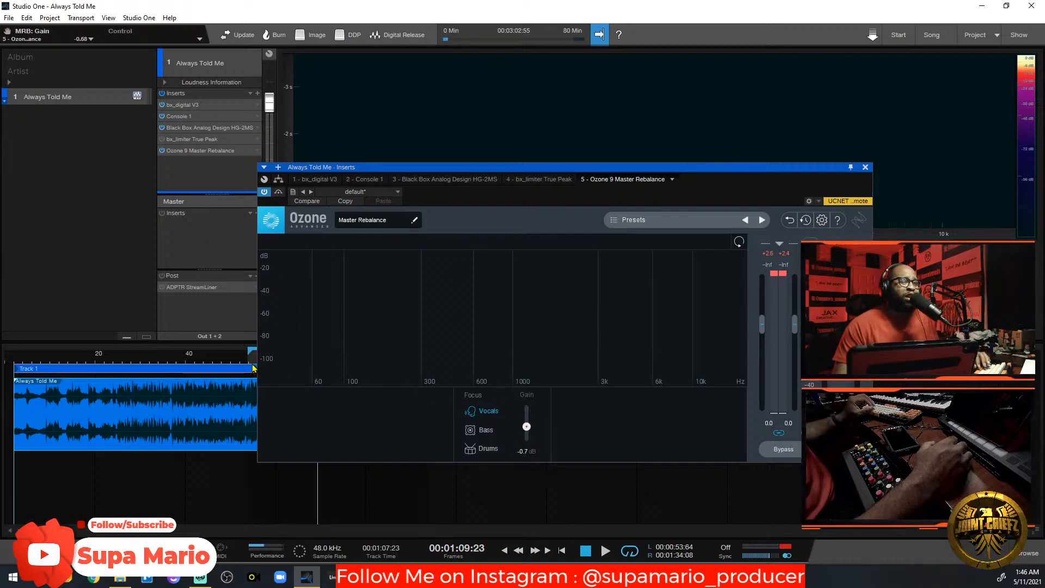
click(228, 358)
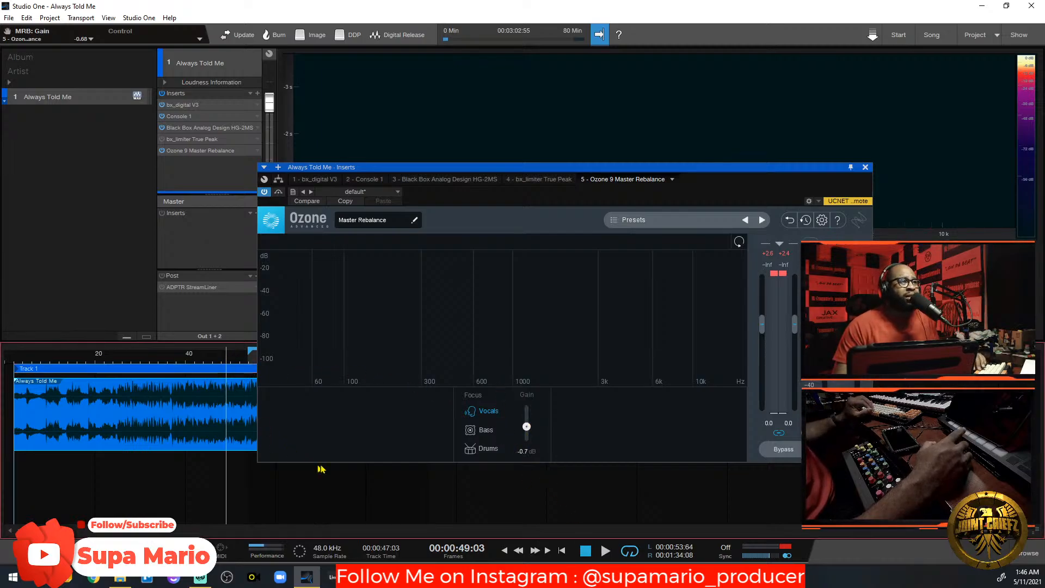
double_click(527, 430)
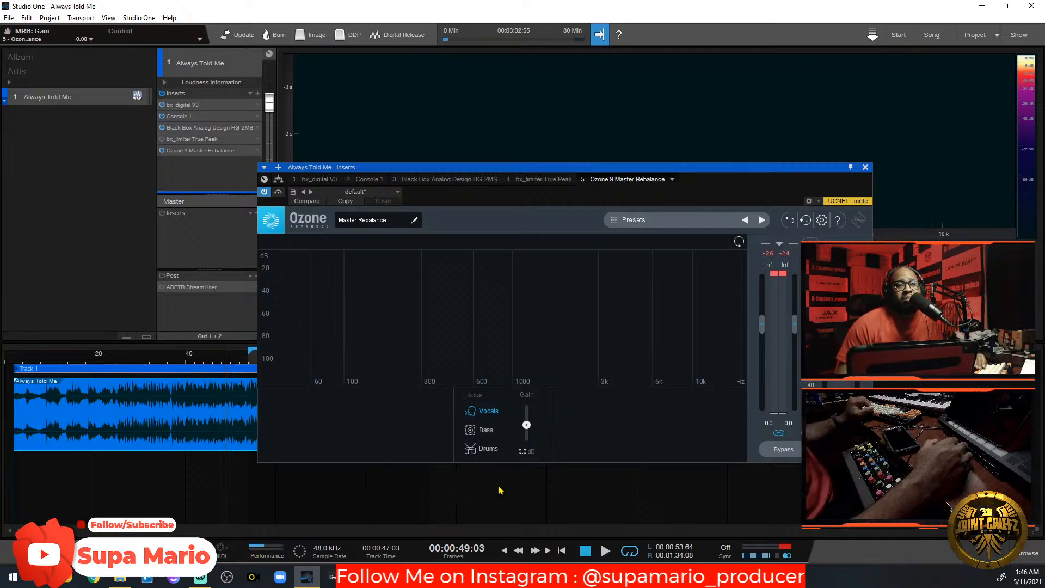
Play the track with the vocal gain at 0.4 dB and compare Master Rebalance bypassed and active.
key(space)
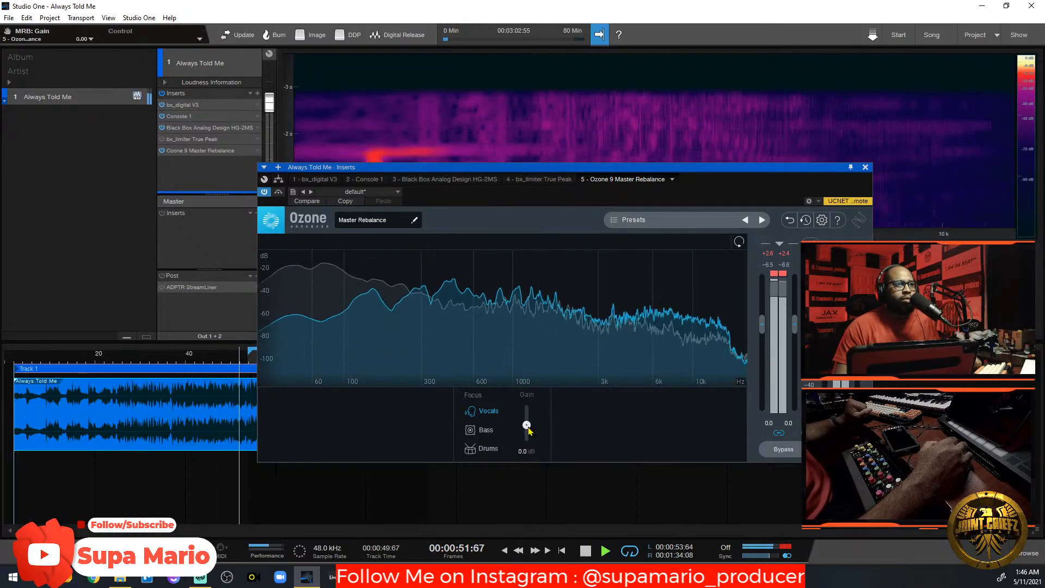
drag(527, 427, 528, 426)
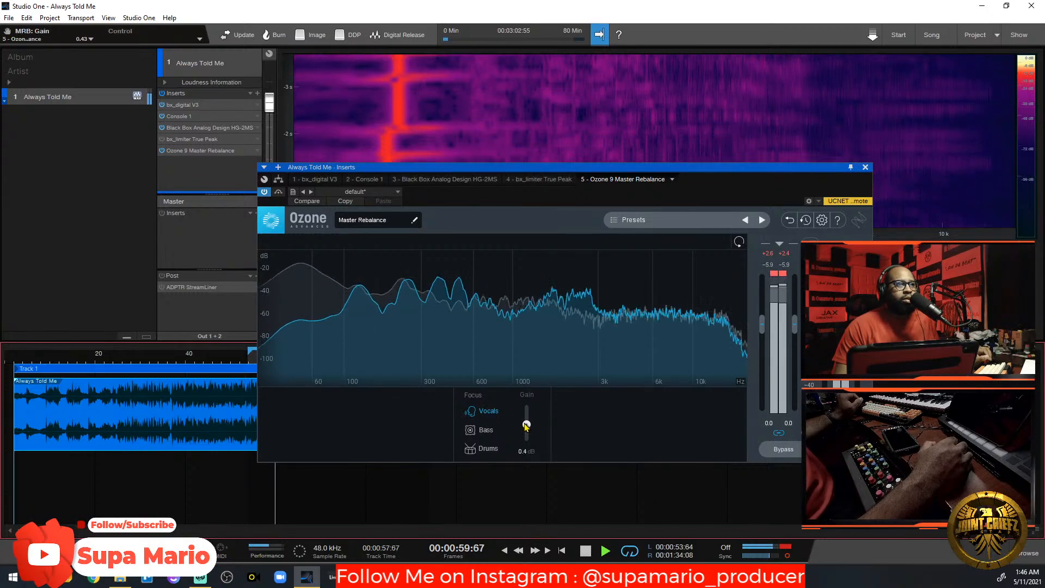
double_click(527, 425)
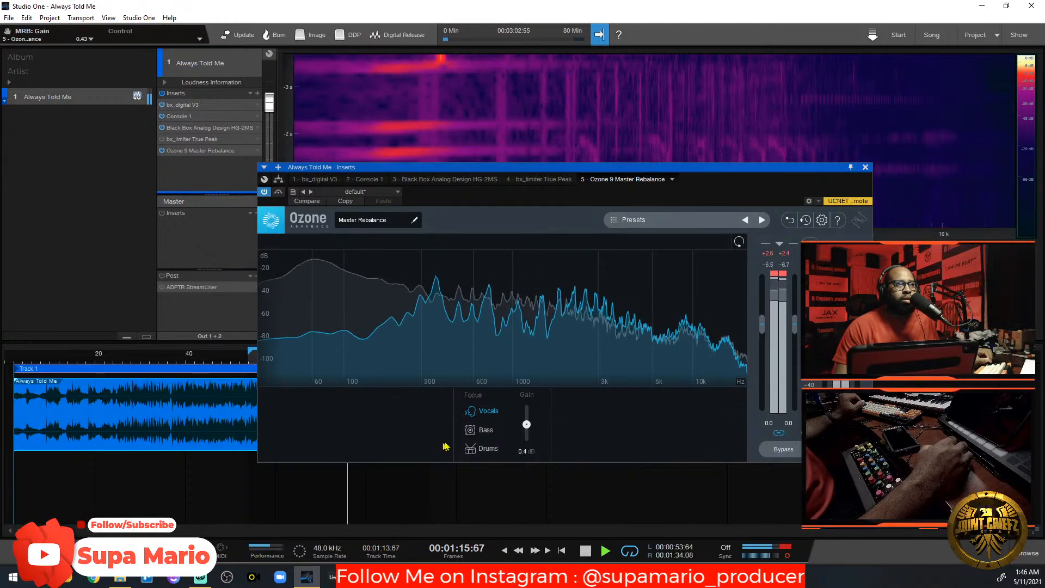
click(279, 192)
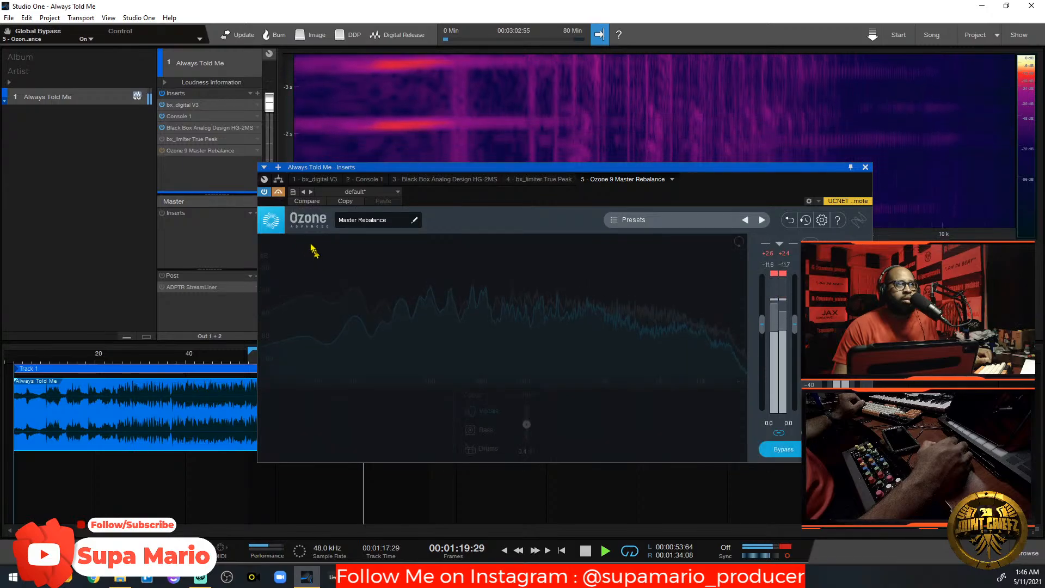
click(278, 193)
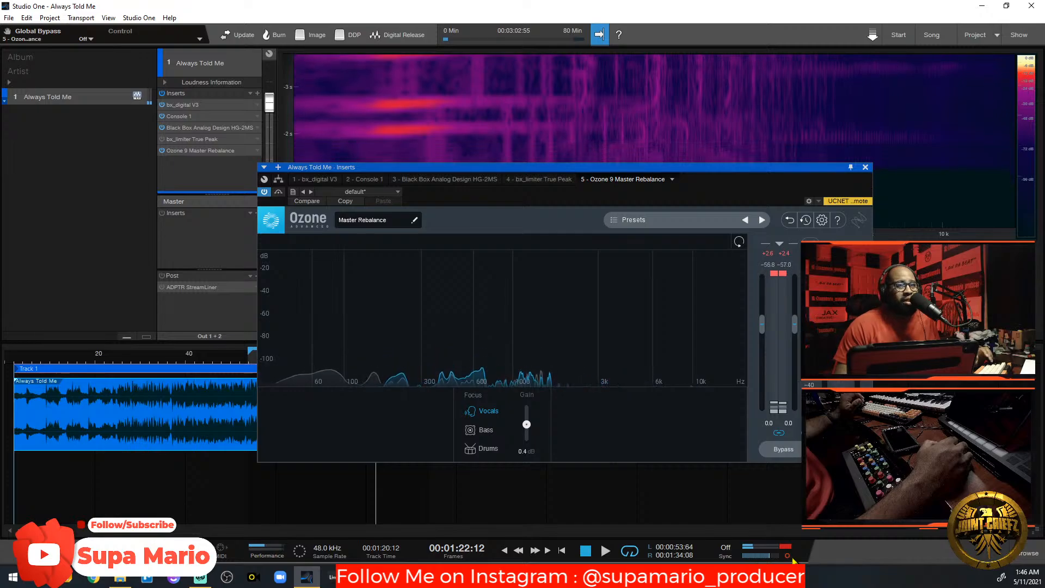
Replace Ozone 9 Master Rebalance with Ozone 9 Imager in the track's inserts.
click(257, 152)
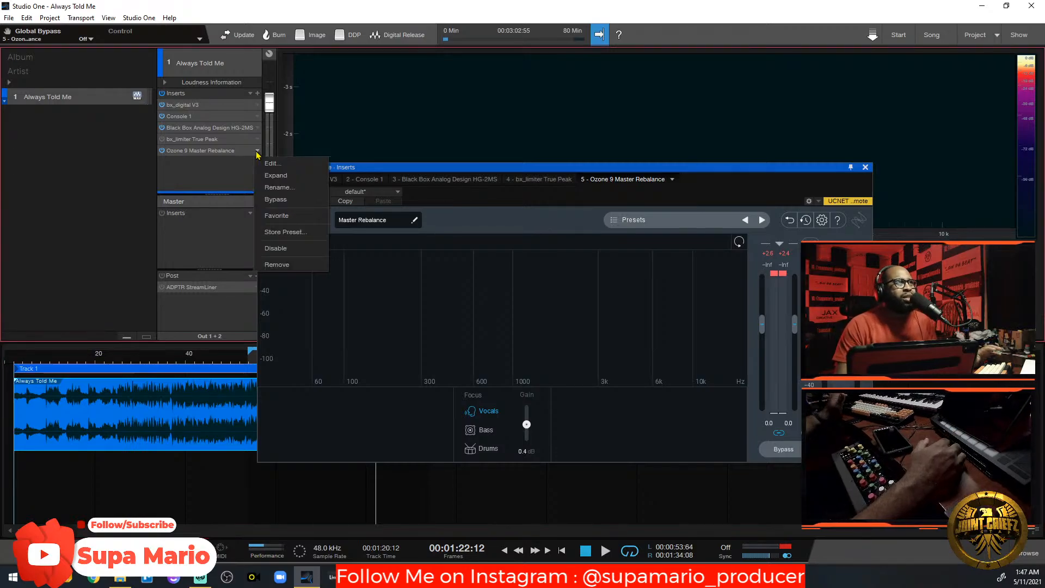
click(289, 265)
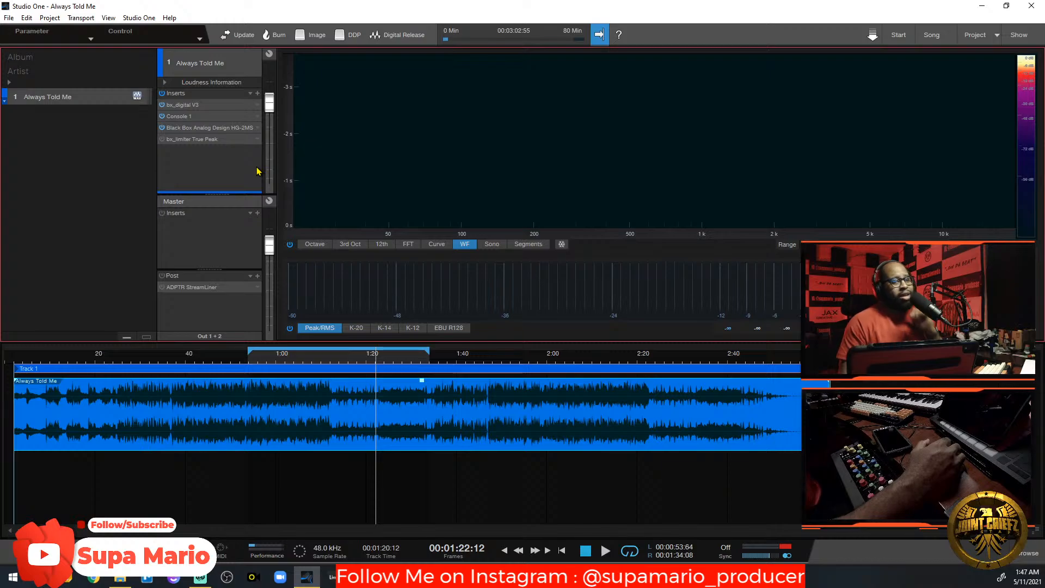
click(258, 93)
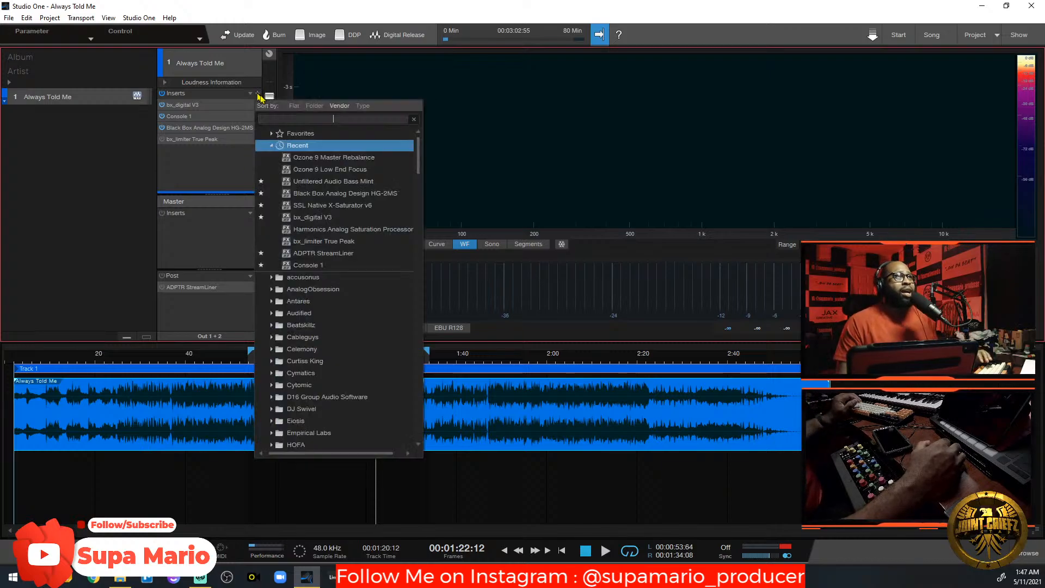
click(320, 118)
text(oz)
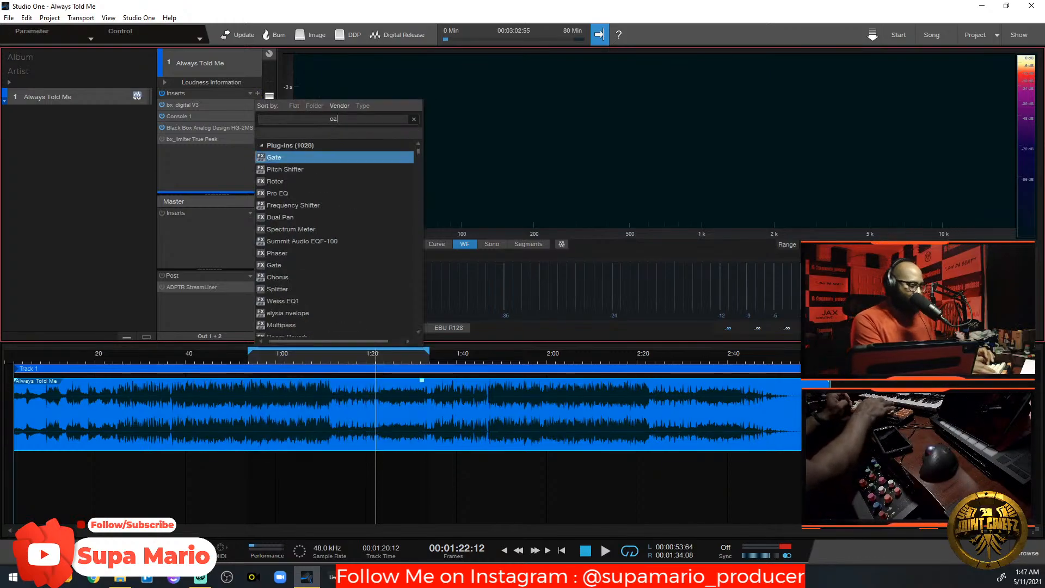
text(one)
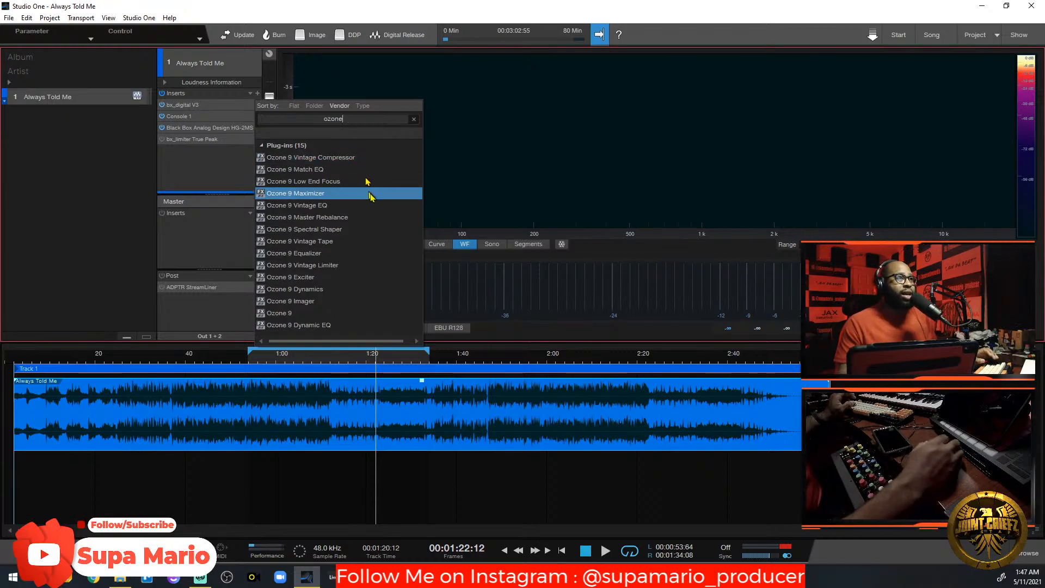
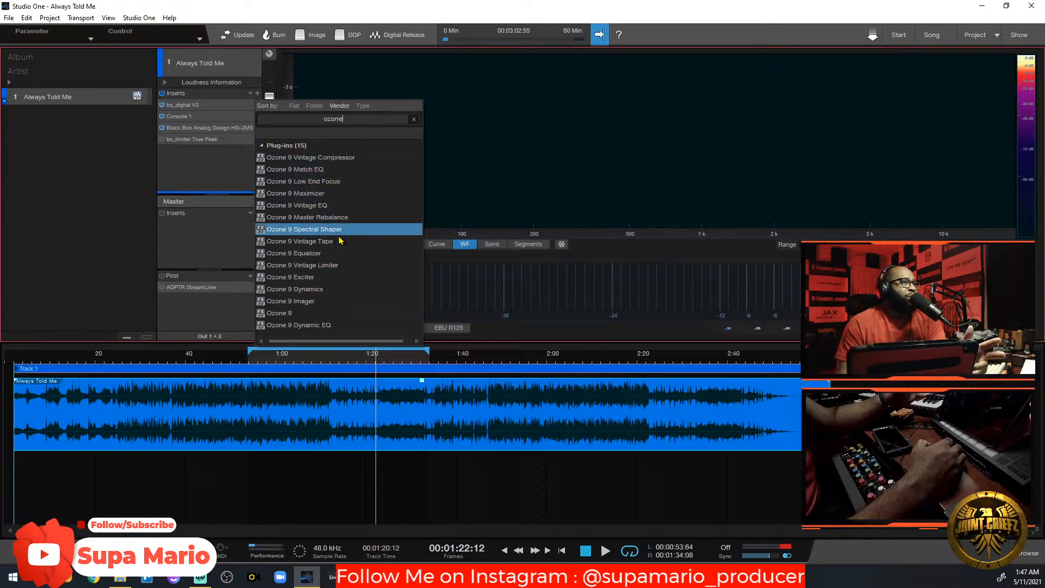
click(327, 309)
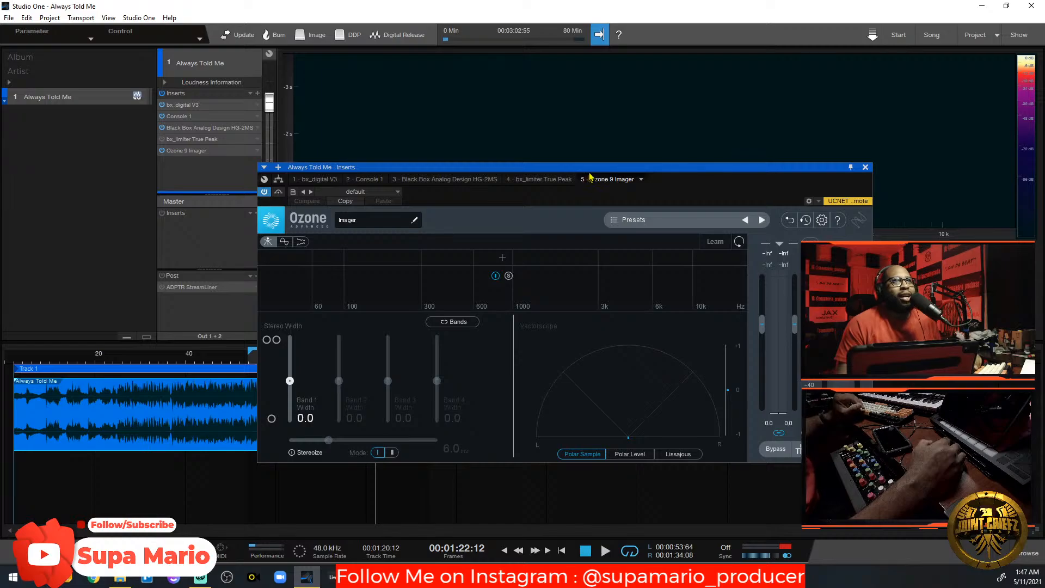
Split the Imager's spectrum into three bands with two crossovers and play the track to let Learn position them.
drag(588, 172, 557, 157)
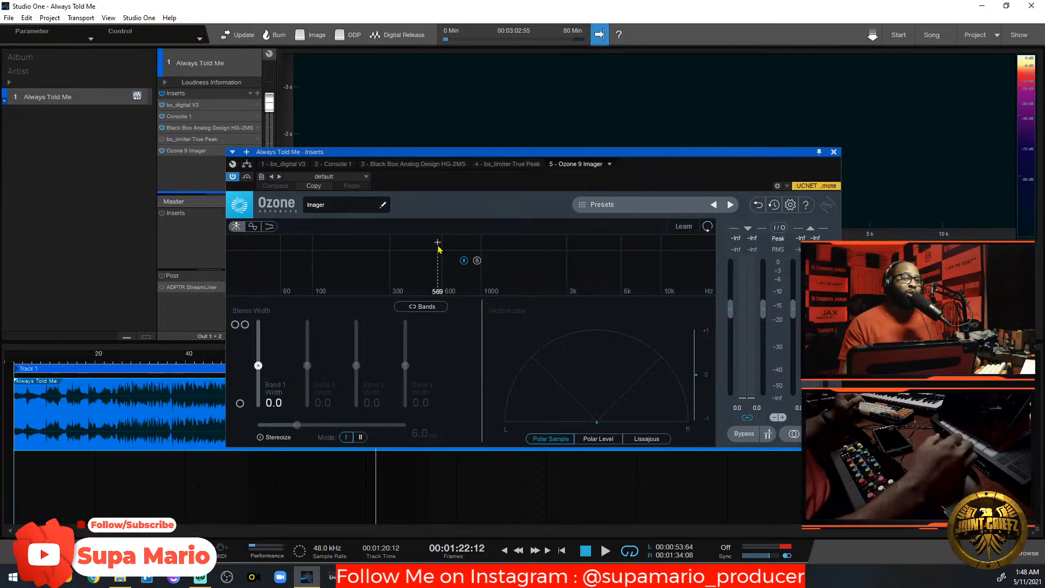
click(354, 248)
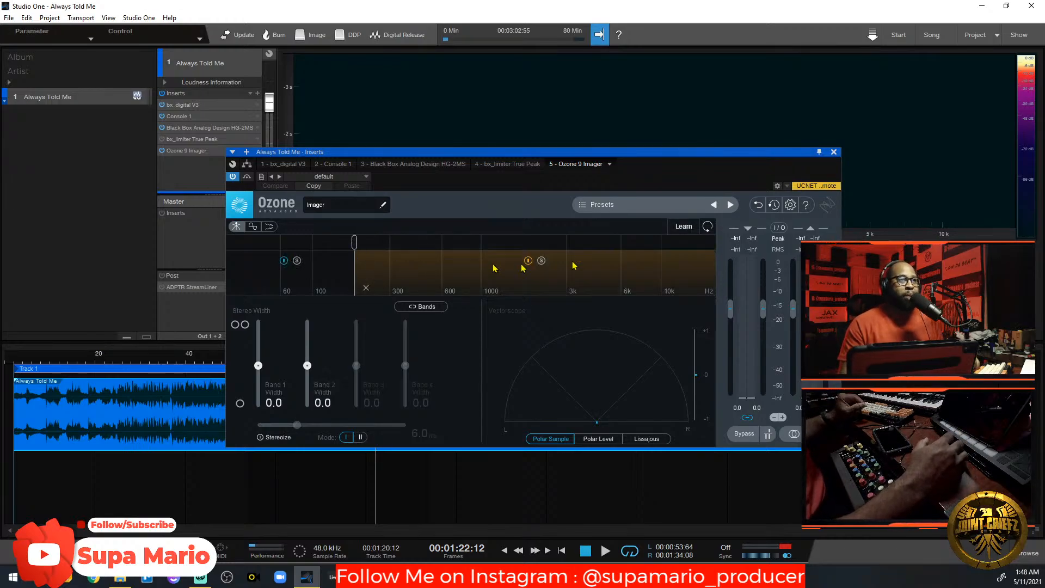
click(635, 256)
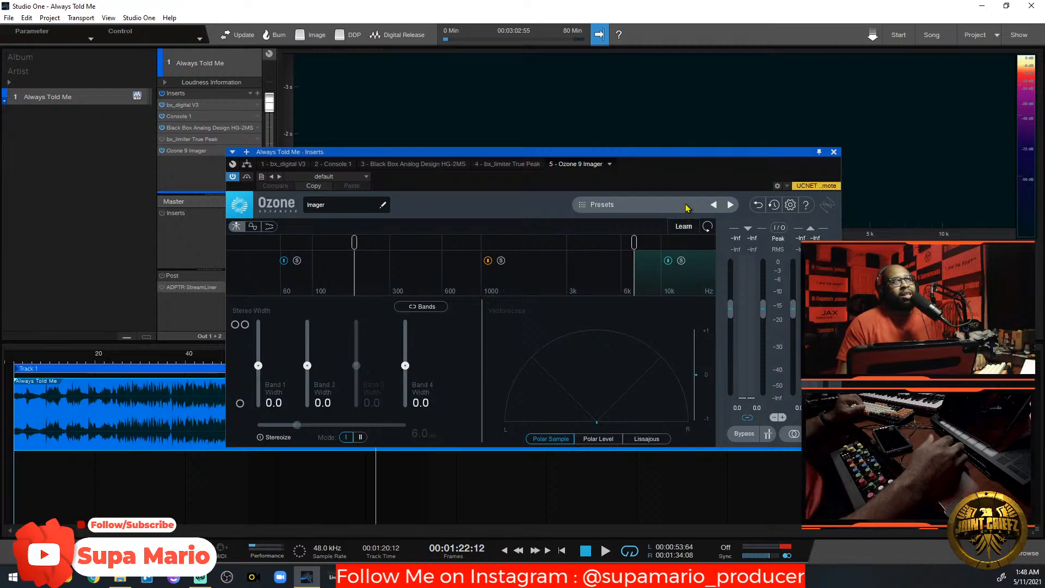
drag(561, 158, 580, 157)
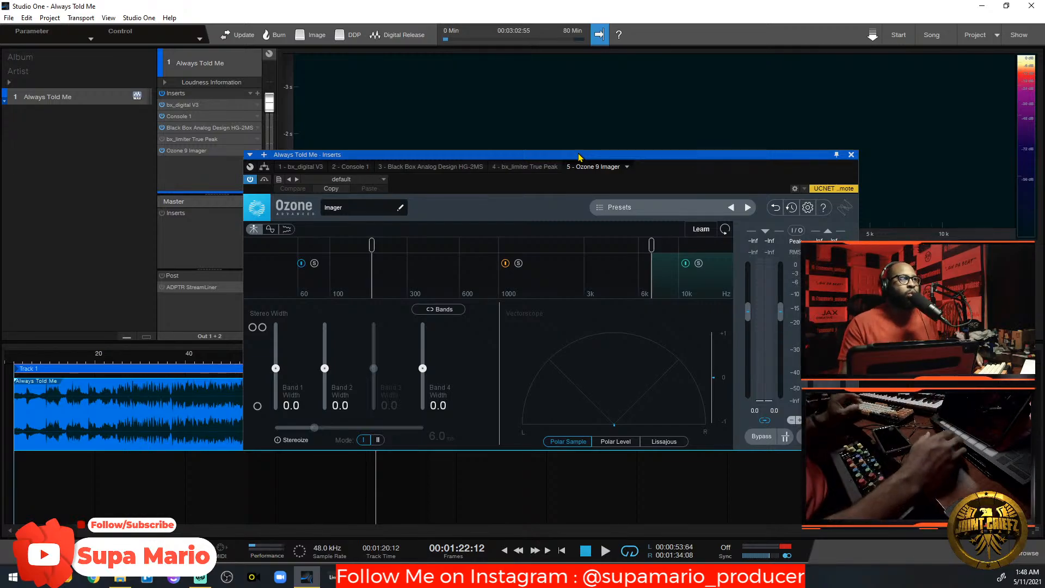
key(space)
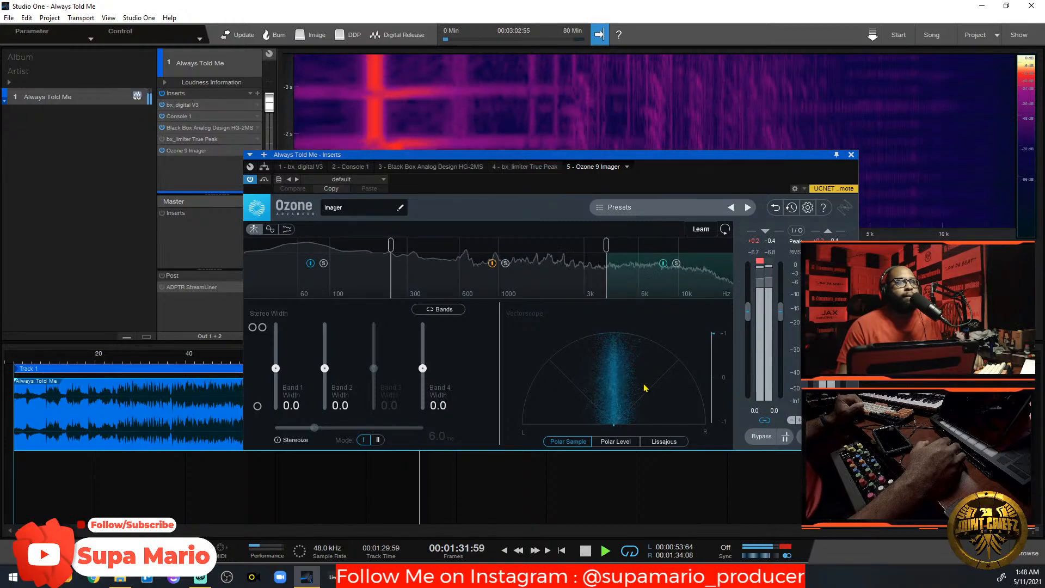
Solo the Imager's lowest band and listen to its stereo width at -100 and at 100.
drag(642, 168, 587, 181)
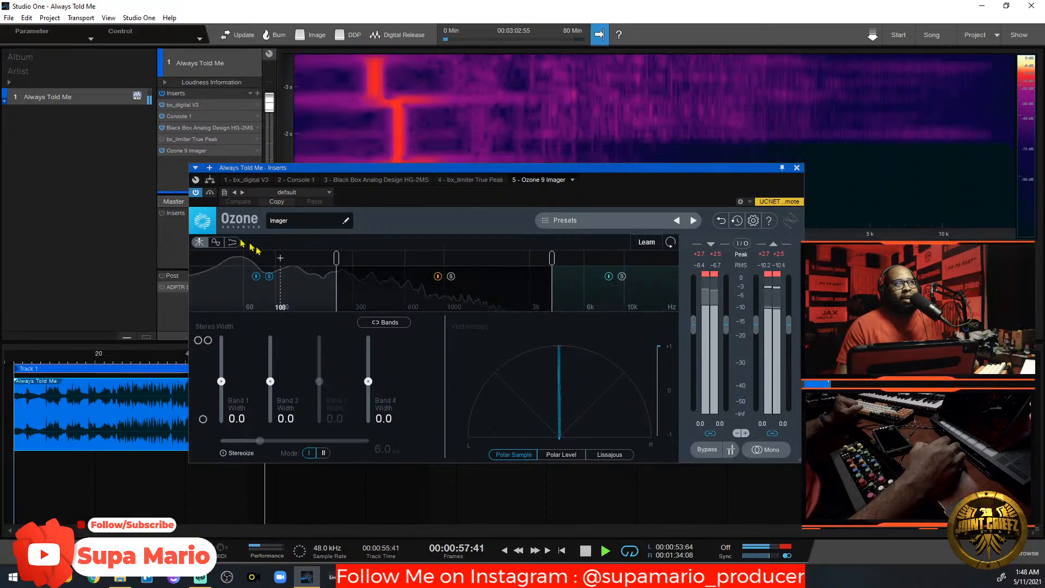
mouse_move(335, 287)
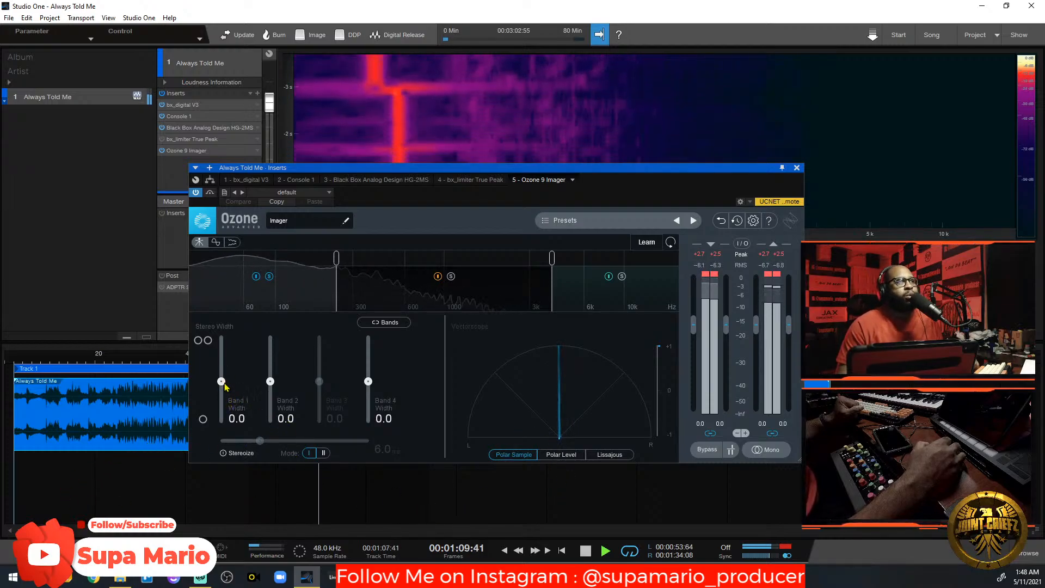
drag(221, 382, 243, 440)
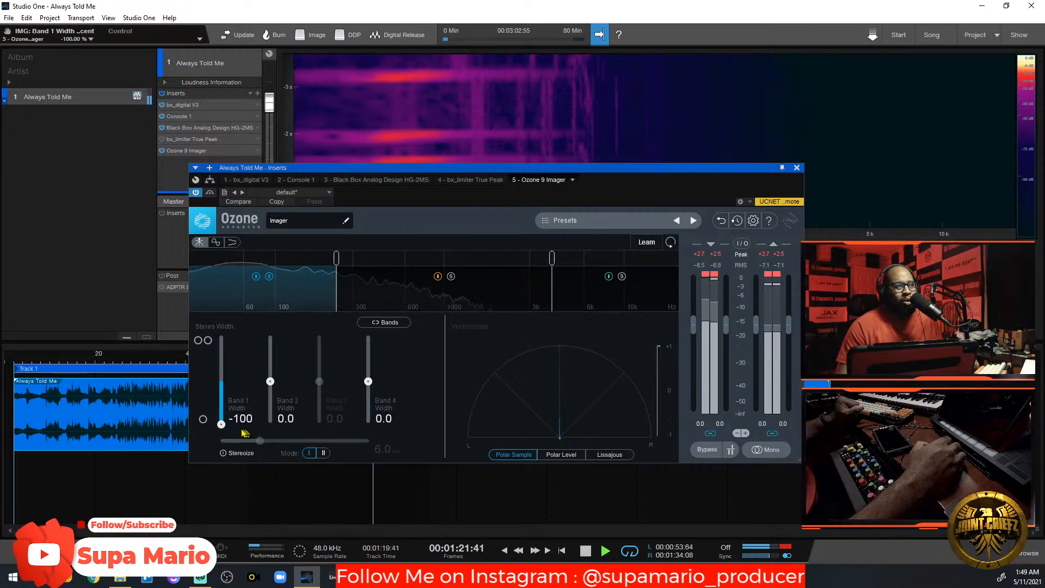
drag(221, 424, 214, 320)
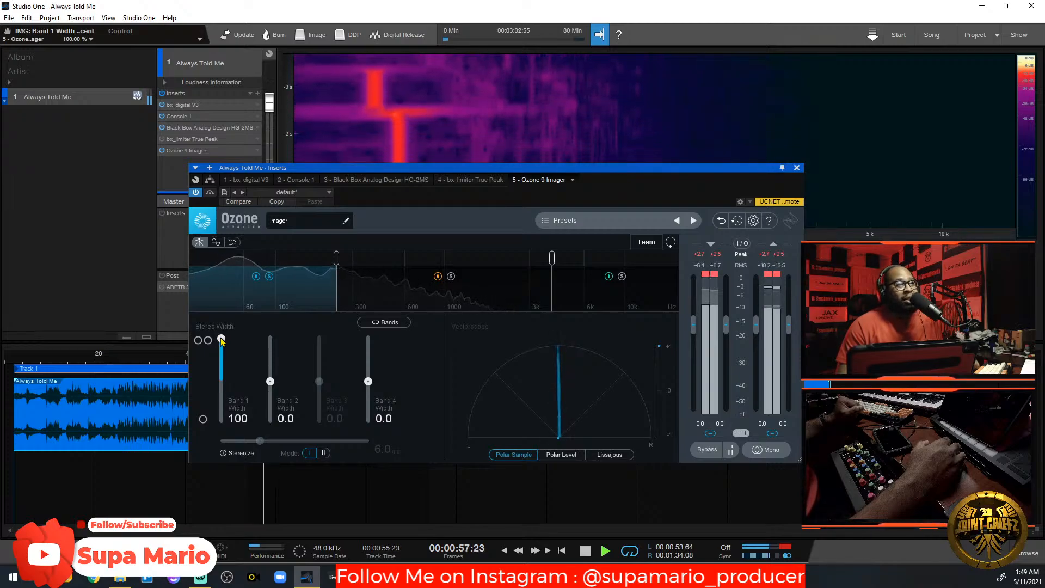
Set the Band 1 stereo width to -59.5 while listening, and stop playback.
drag(224, 369, 224, 380)
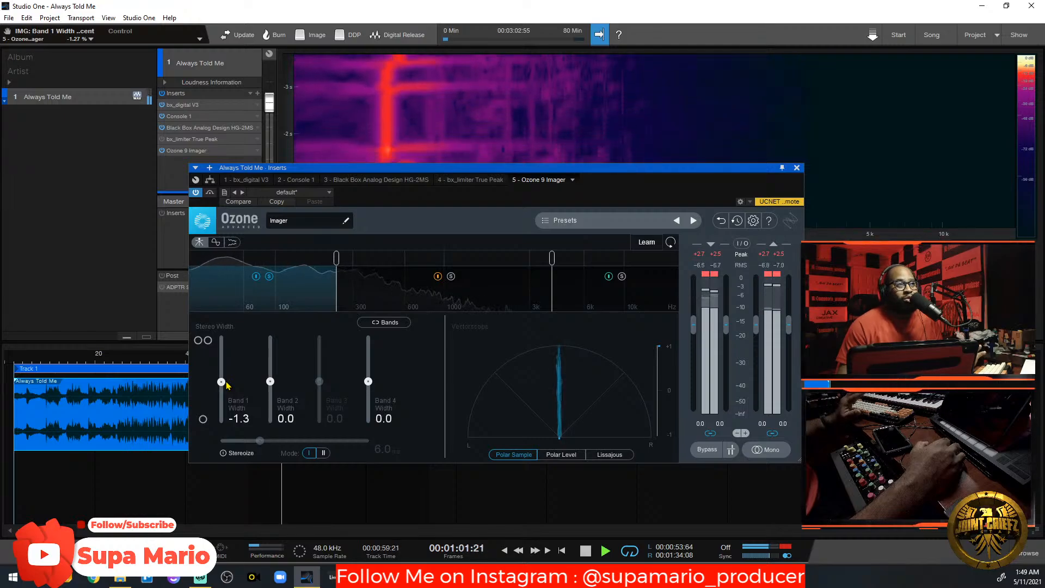
drag(227, 384, 226, 403)
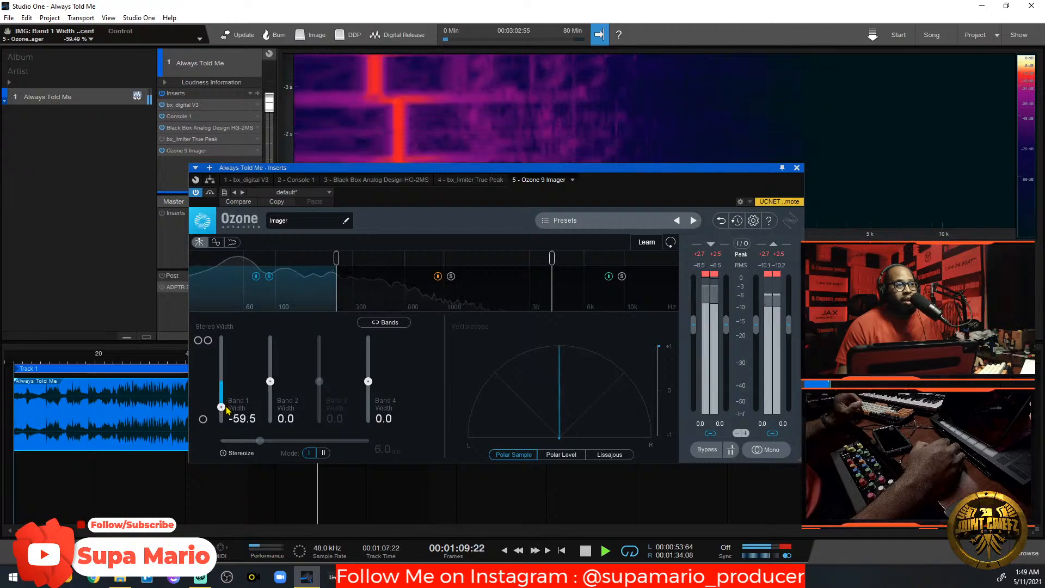
key(space)
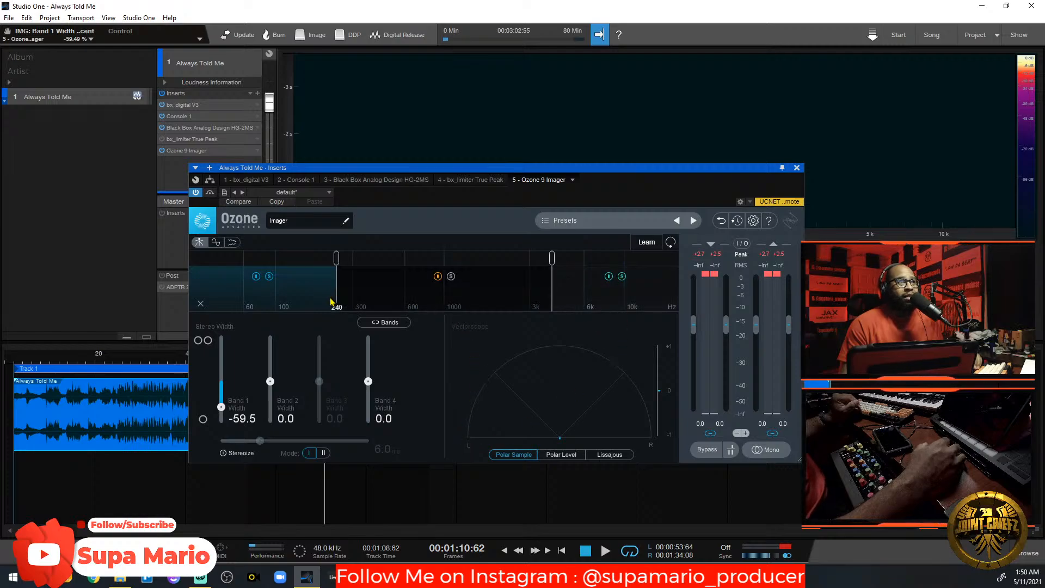
Play the track and widen the Imager's Band 4 stereo width to 44.3 while listening, and stop playback.
key(space)
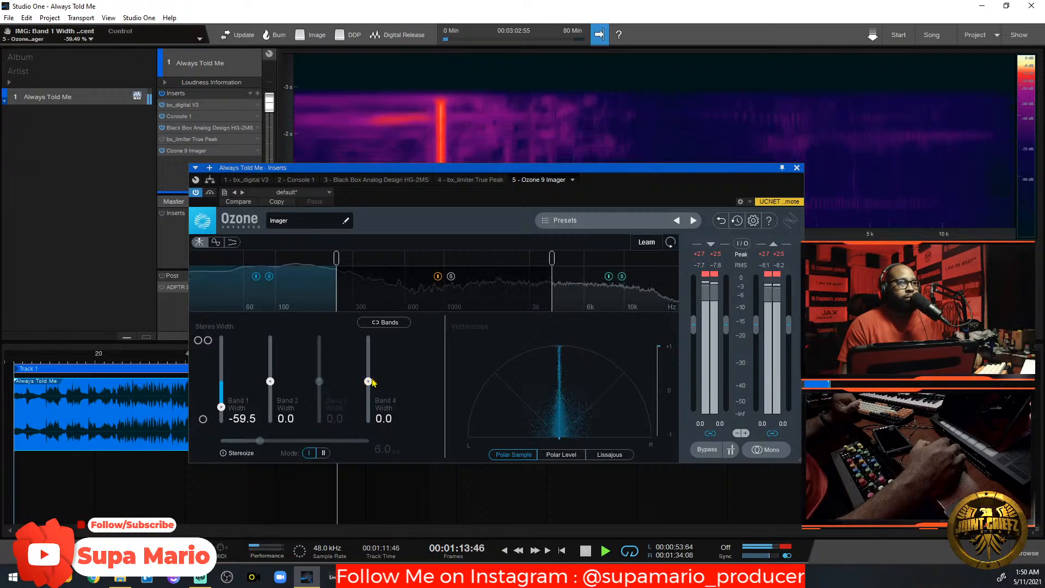
drag(370, 381, 369, 363)
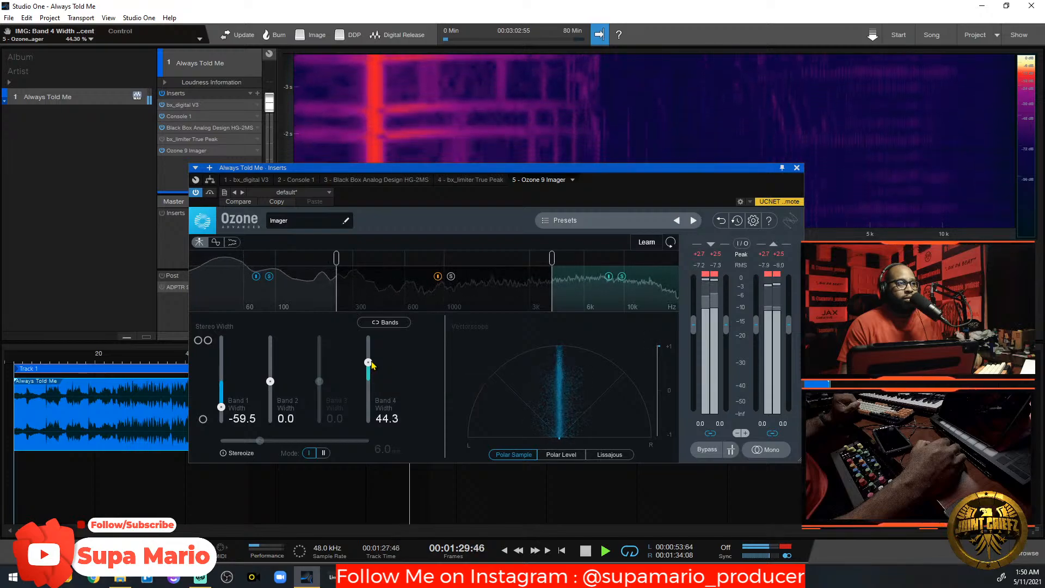
key(space)
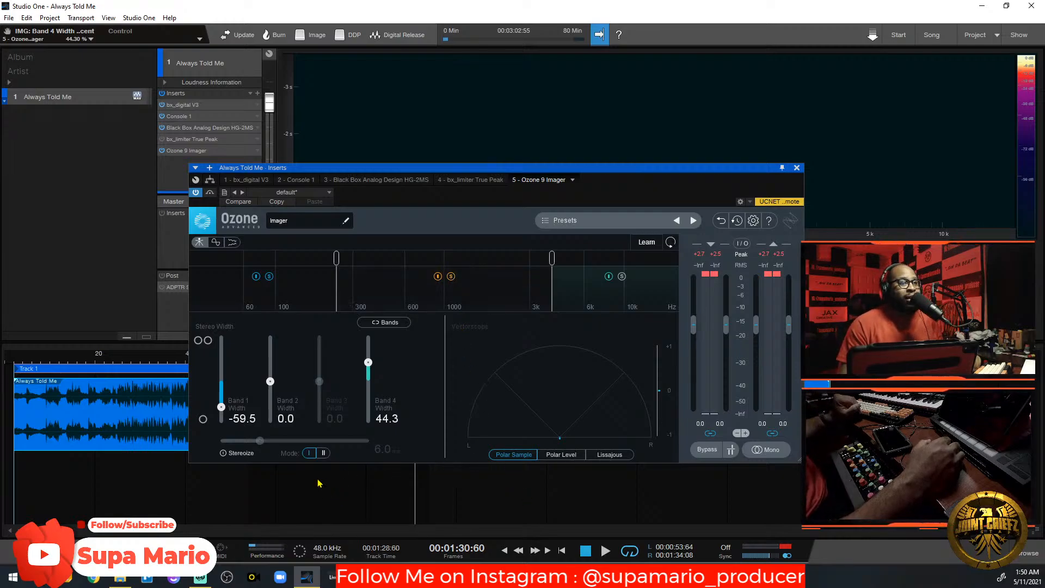
Play the track and fine-tune the Imager's Band 2 stereo width to 2.5 while listening, and stop playback.
key(space)
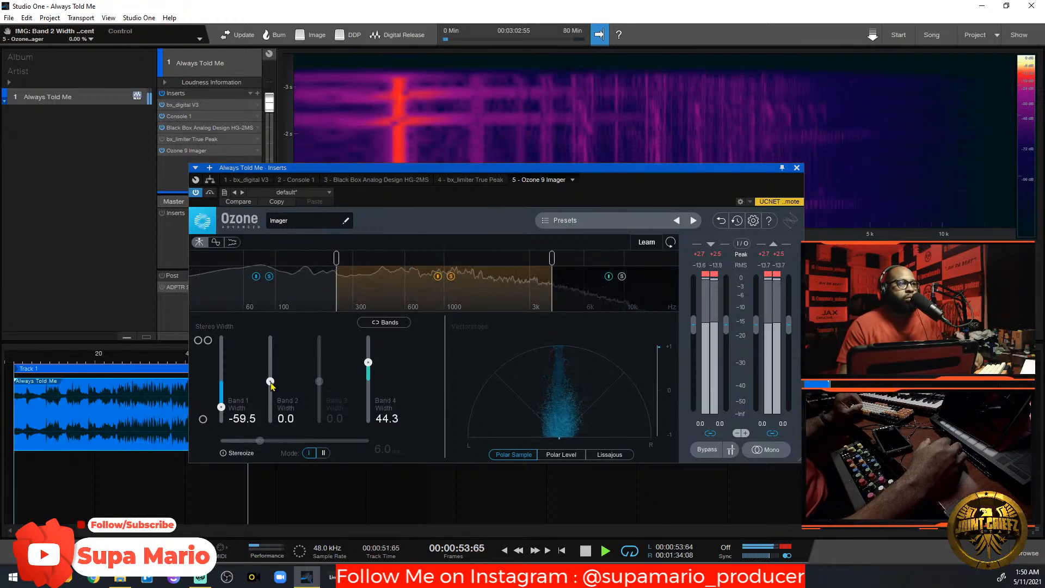
drag(270, 383, 270, 384)
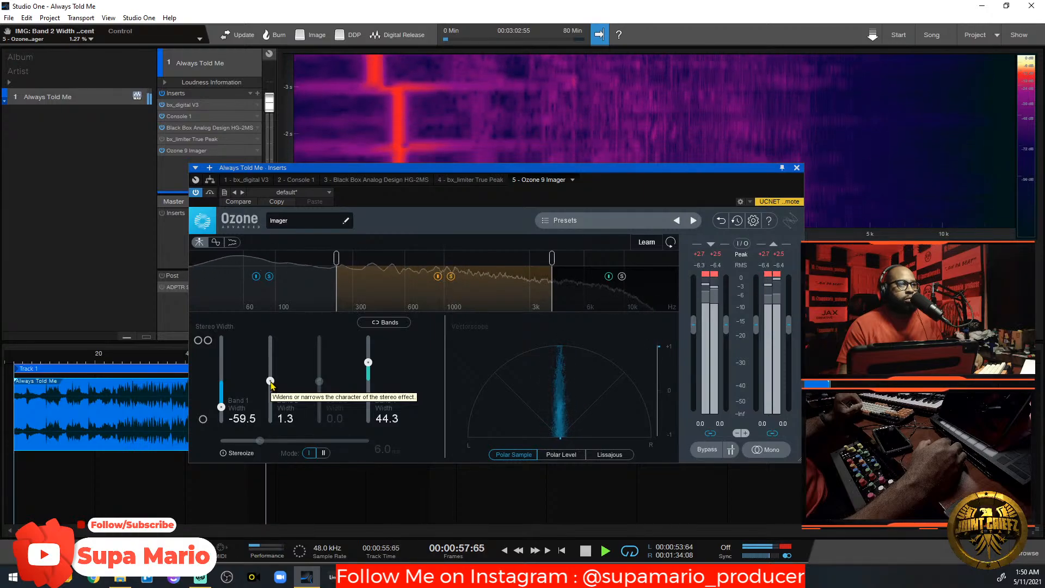
scroll(271, 383, up, 1)
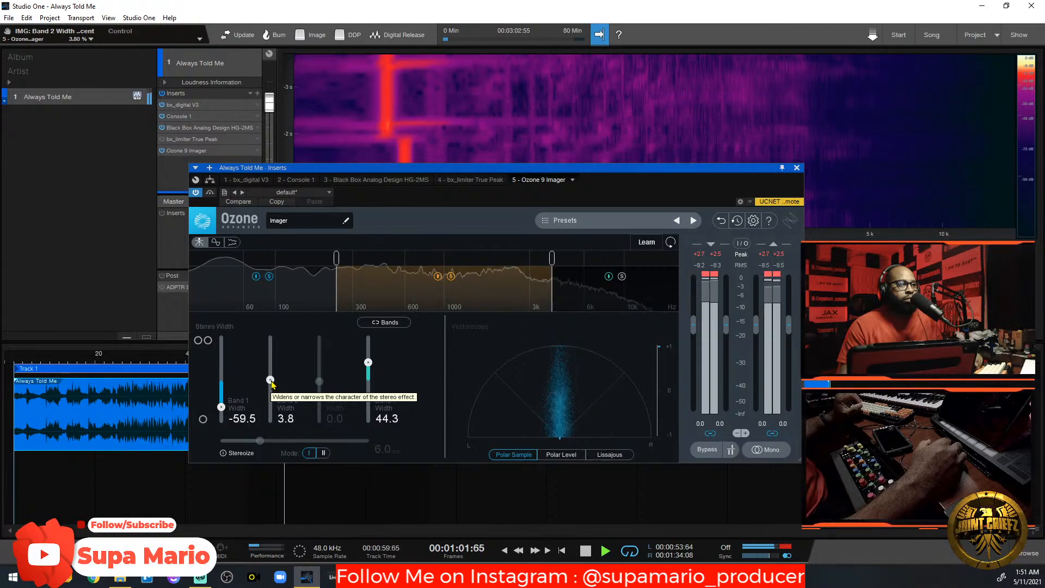
scroll(271, 382, down, 3)
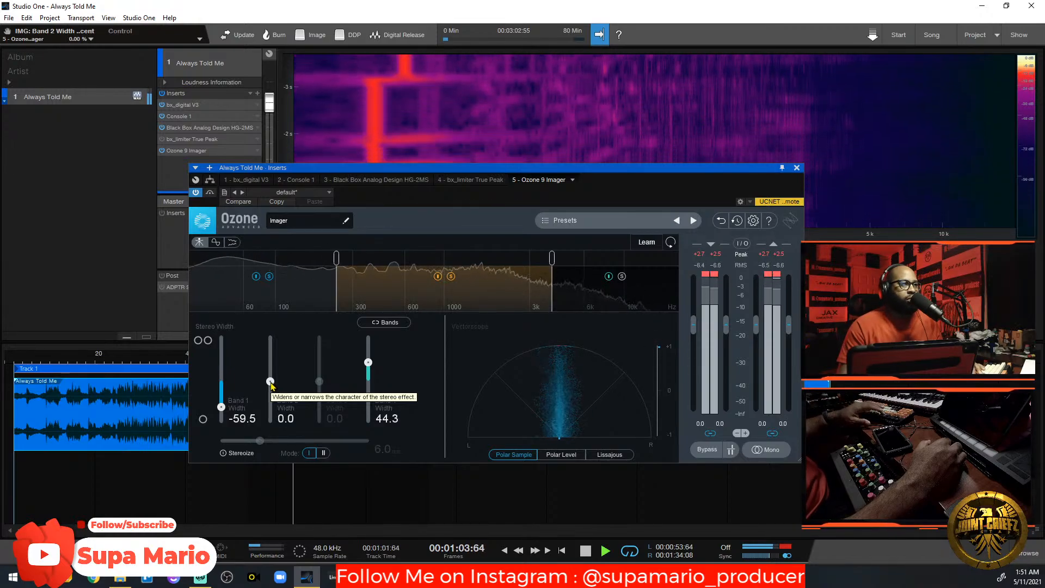
scroll(271, 382, up, 3)
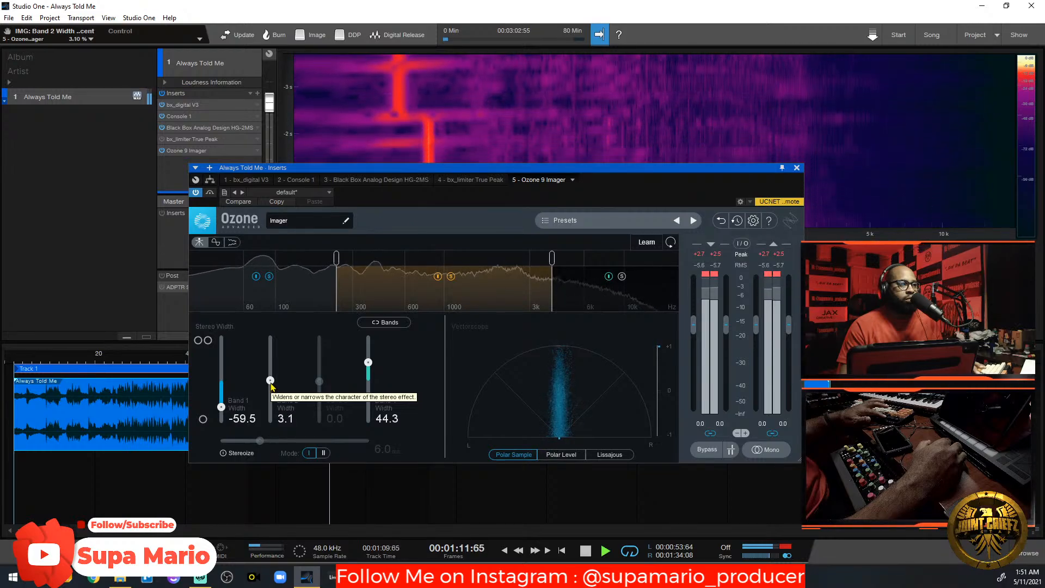
scroll(270, 383, down, 2)
scroll(272, 387, down, 5)
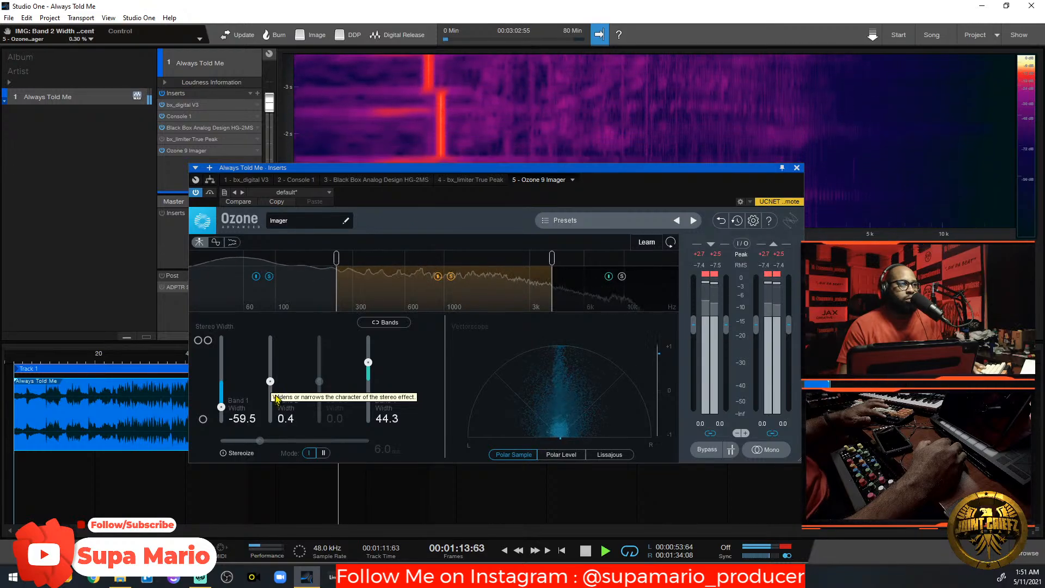
scroll(276, 391, down, 3)
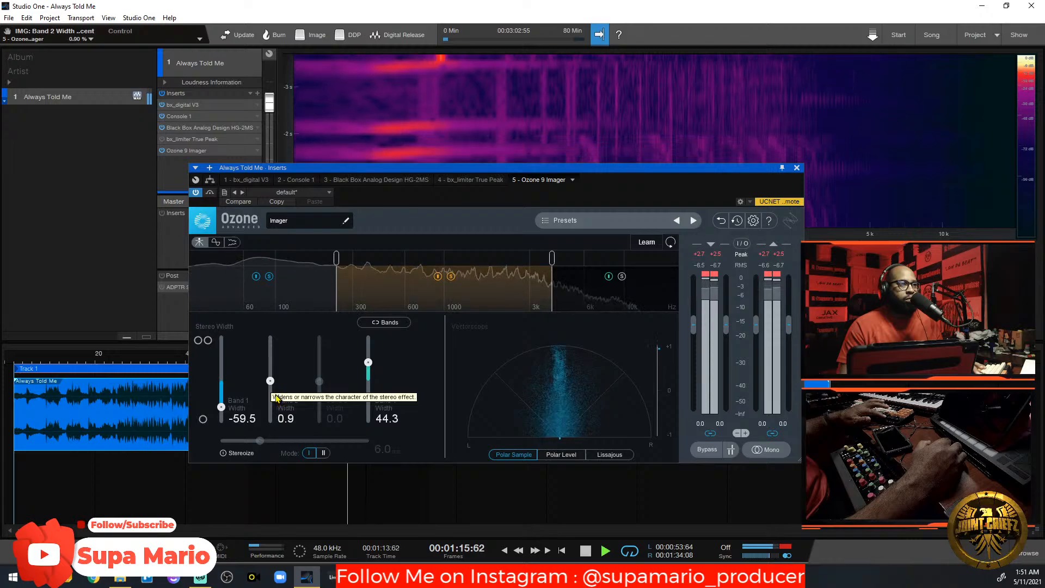
scroll(276, 396, up, 3)
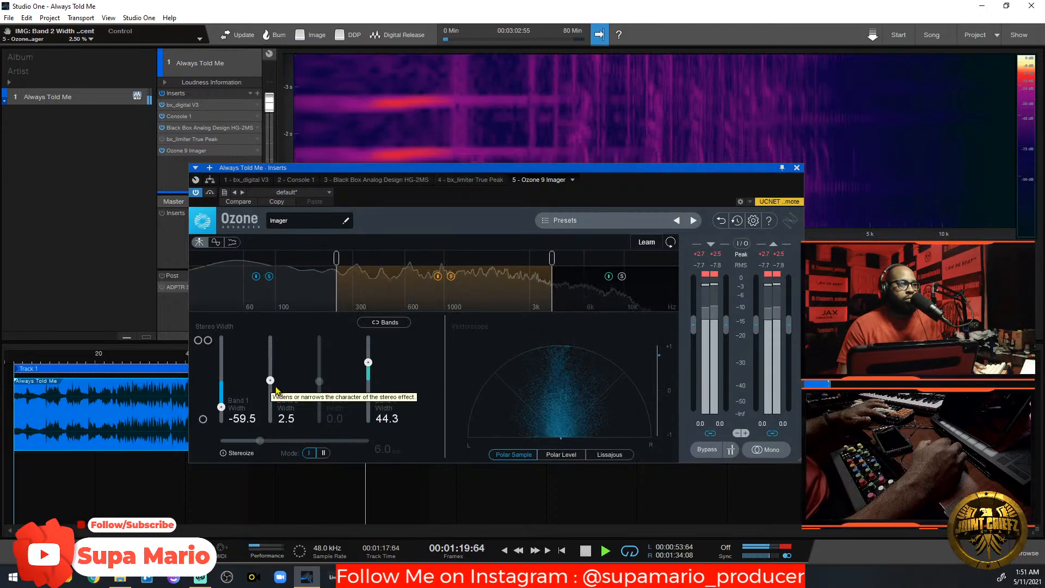
key(space)
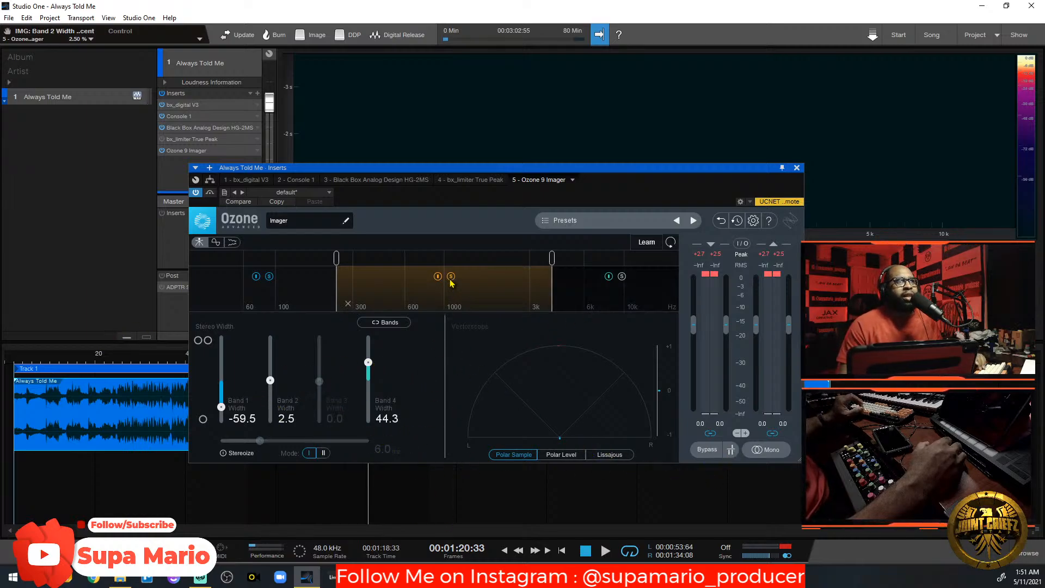
Unsolo the Imager's bands and play the full mix, checking its stereo image in the Polar Level and Polar Sample views.
key(space)
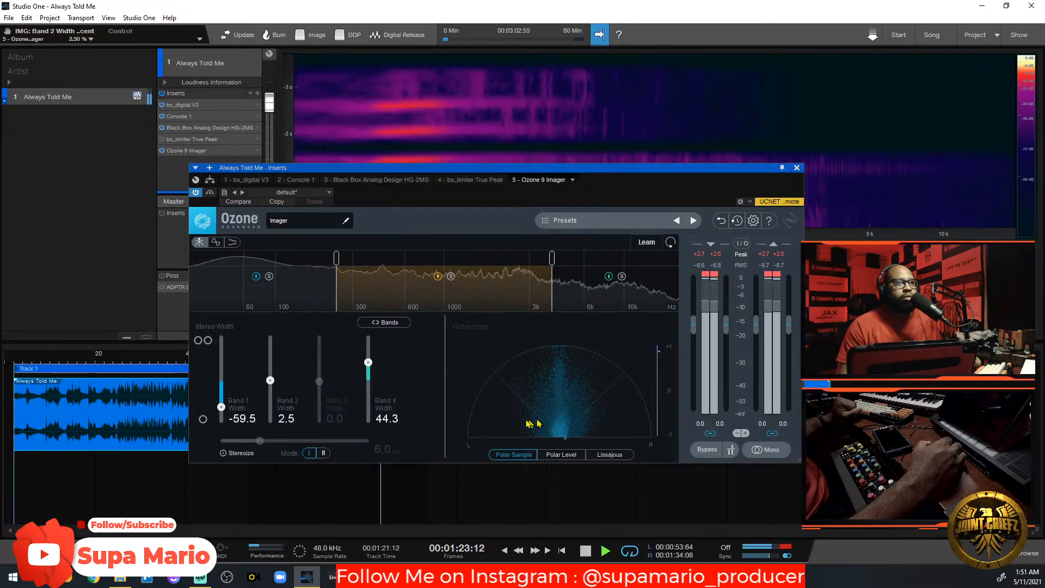
click(564, 457)
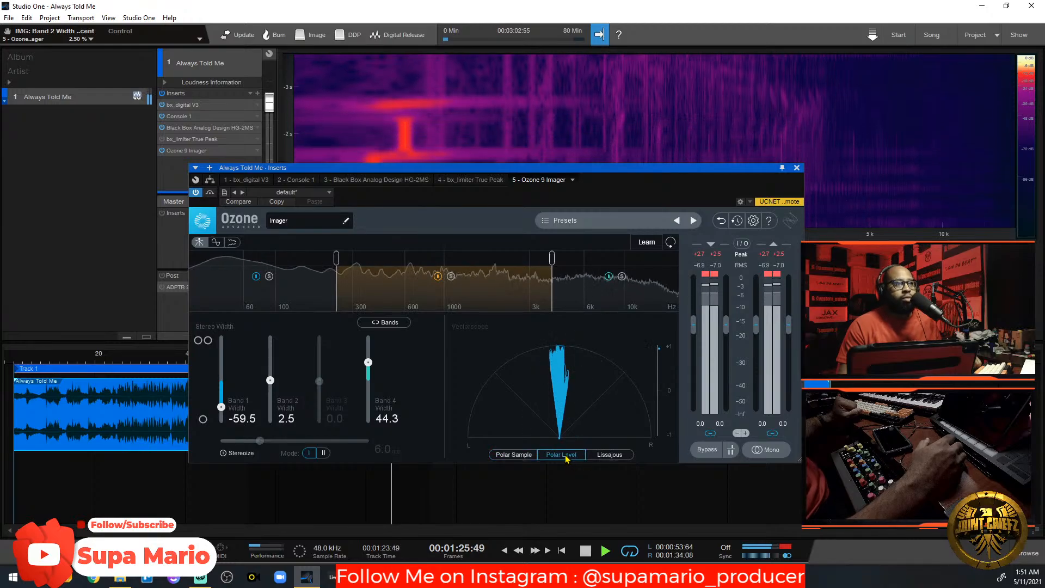
click(526, 456)
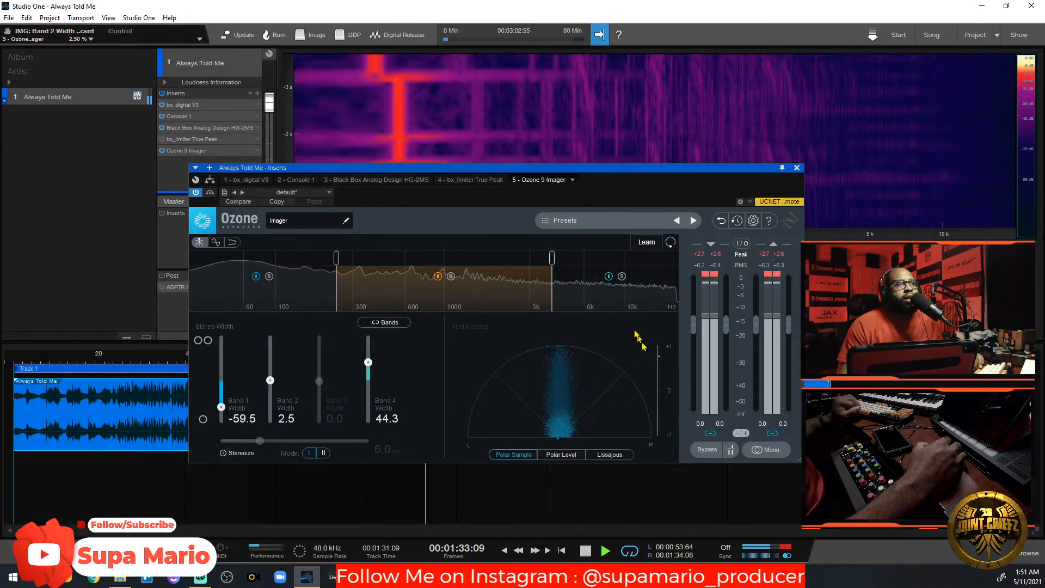
key(space)
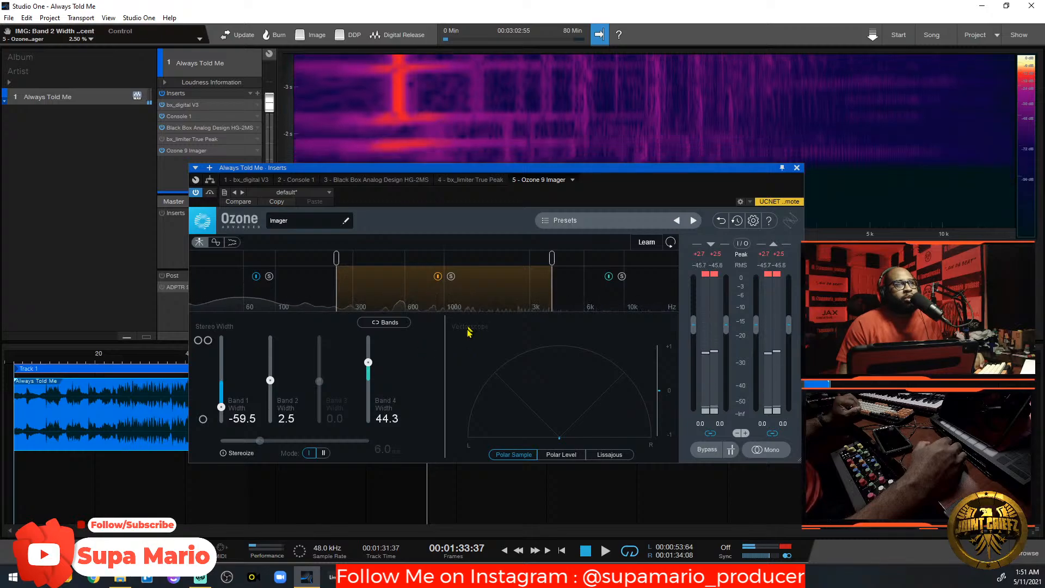
click(561, 454)
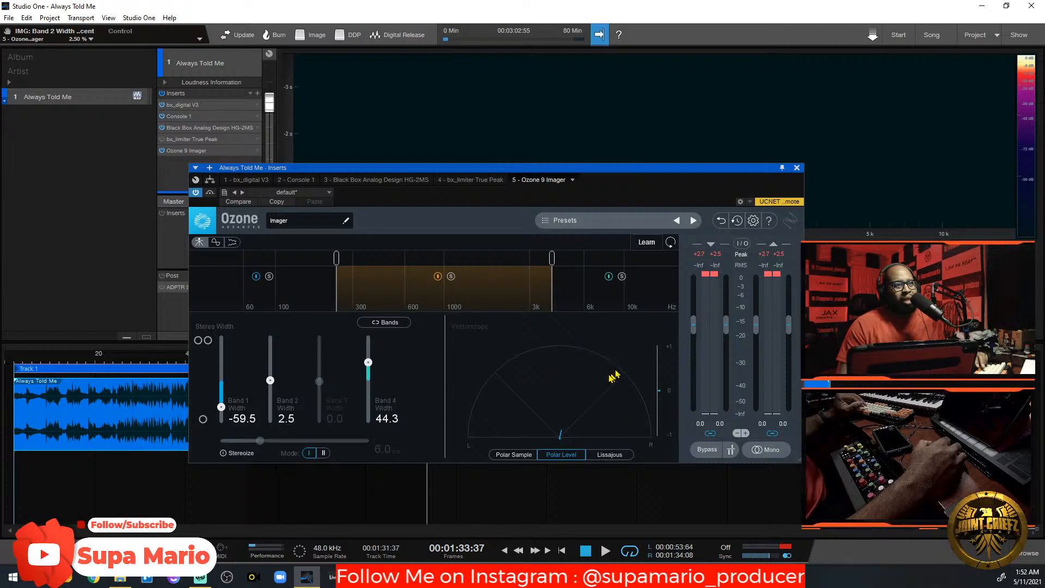
key(space)
click(532, 455)
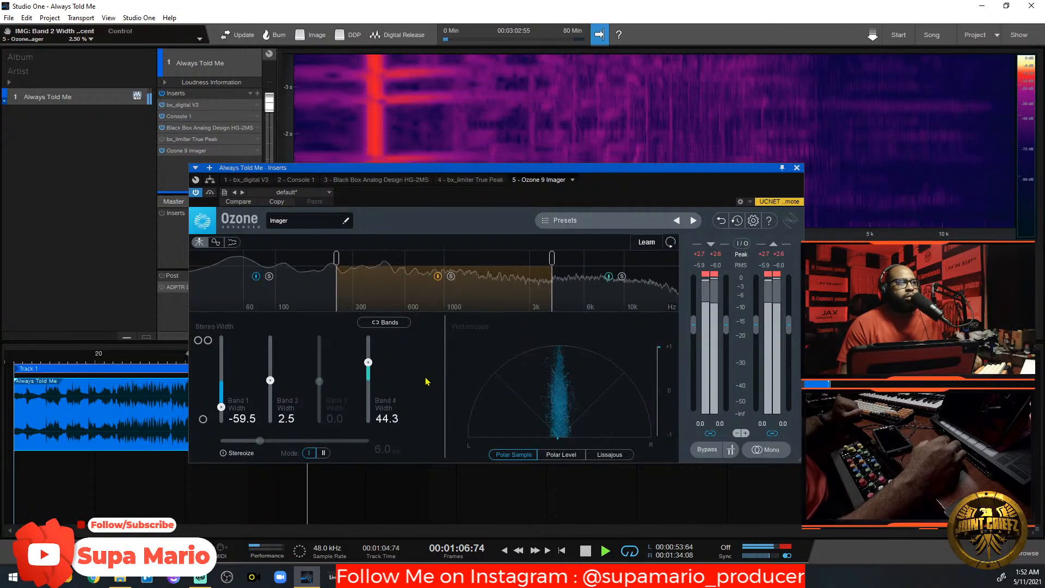
Compare the playing track with the Imager bypassed and active several times, leave it active, and stop playback.
click(708, 451)
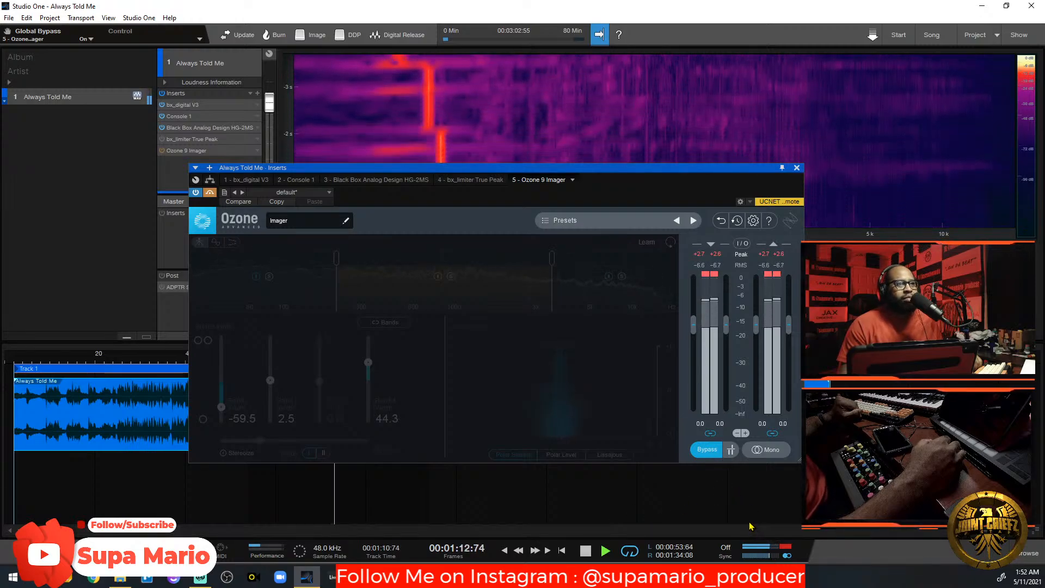
click(709, 456)
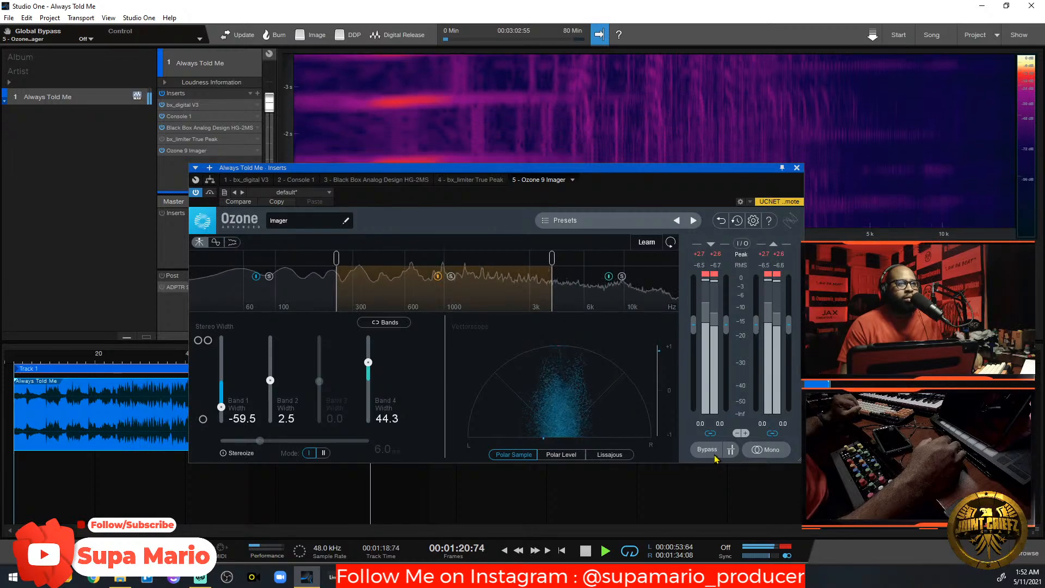
click(709, 452)
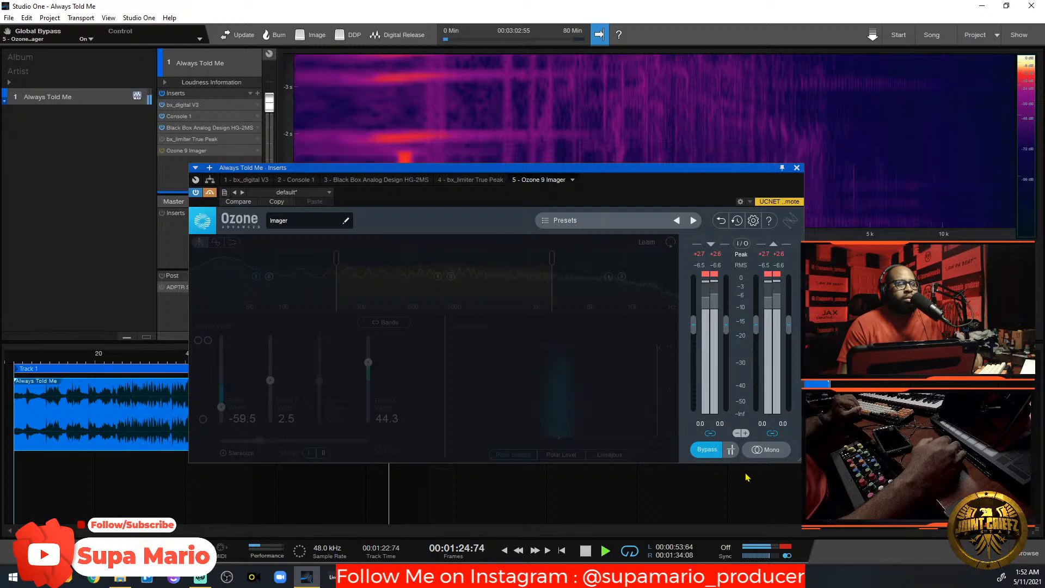
click(709, 450)
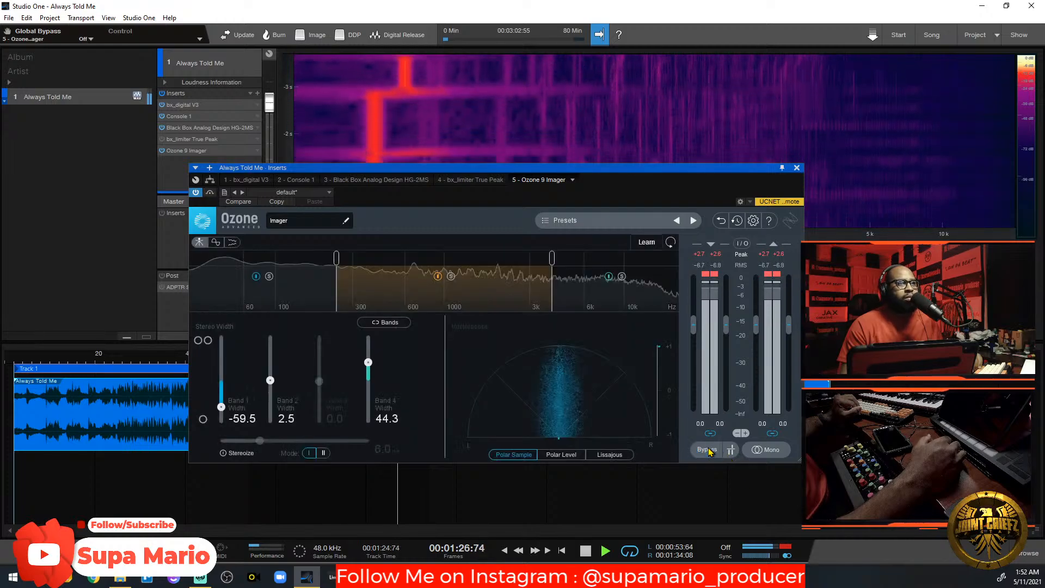
key(space)
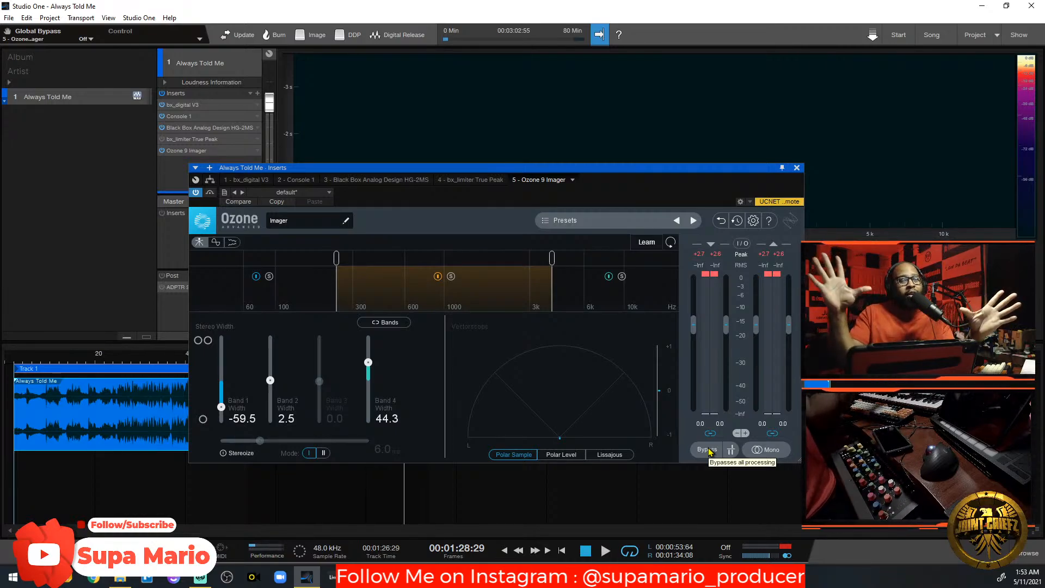
click(707, 449)
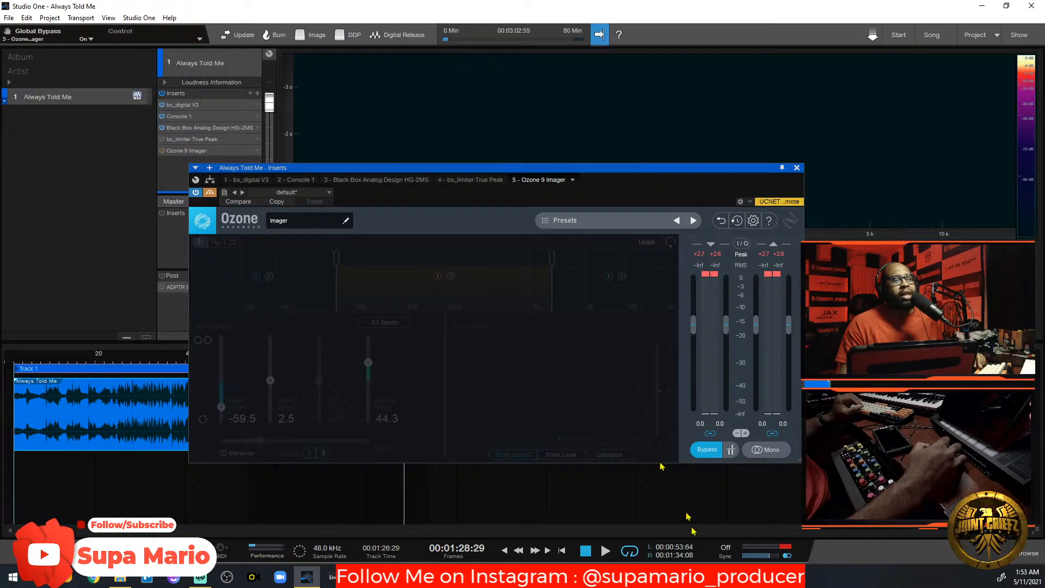
key(space)
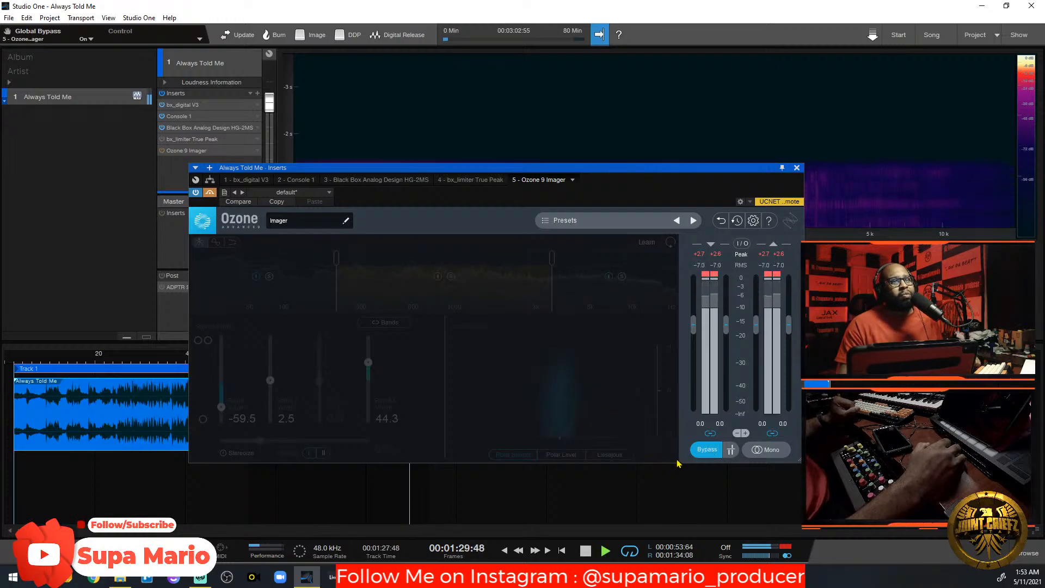
click(701, 452)
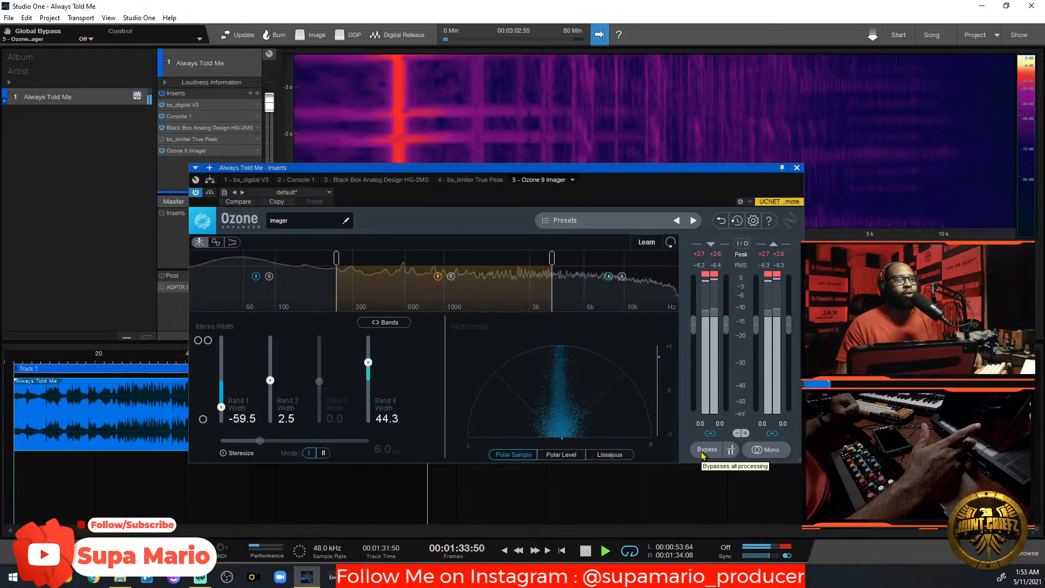
key(space)
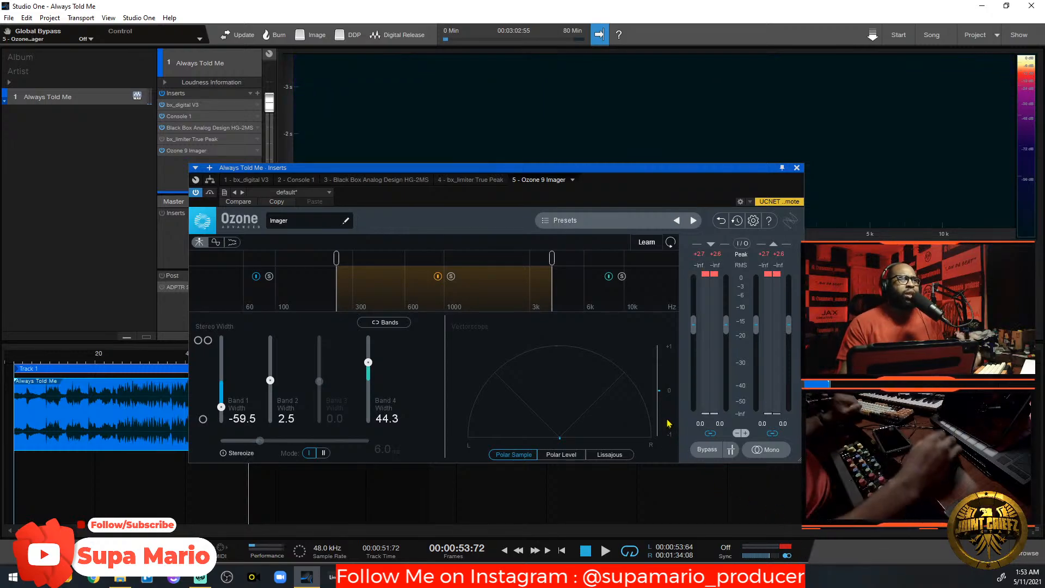
Close the Imager's window and move bx_limiter True Peak below Ozone 9 Imager in the track's inserts.
click(797, 169)
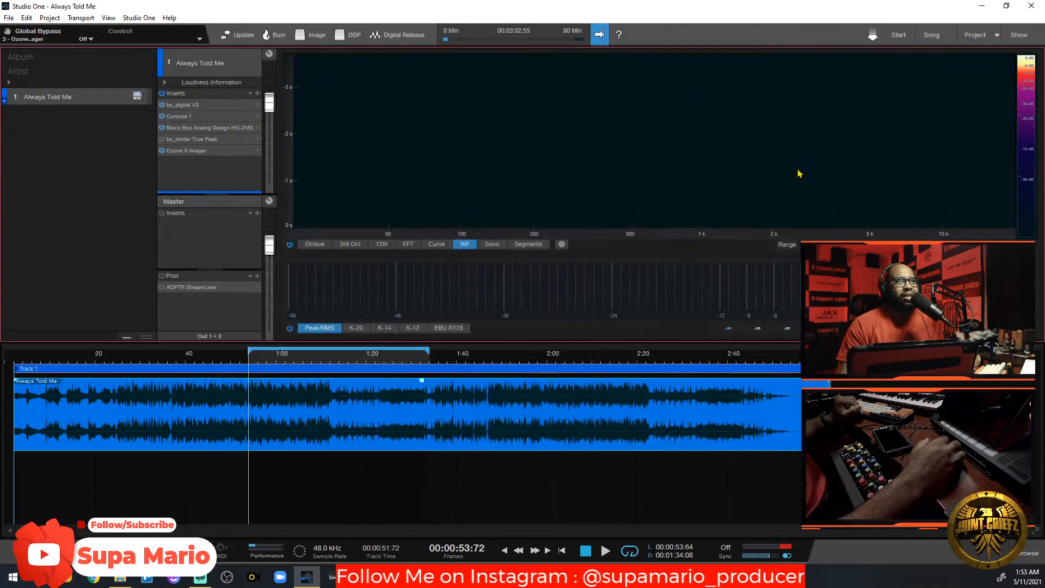
click(189, 143)
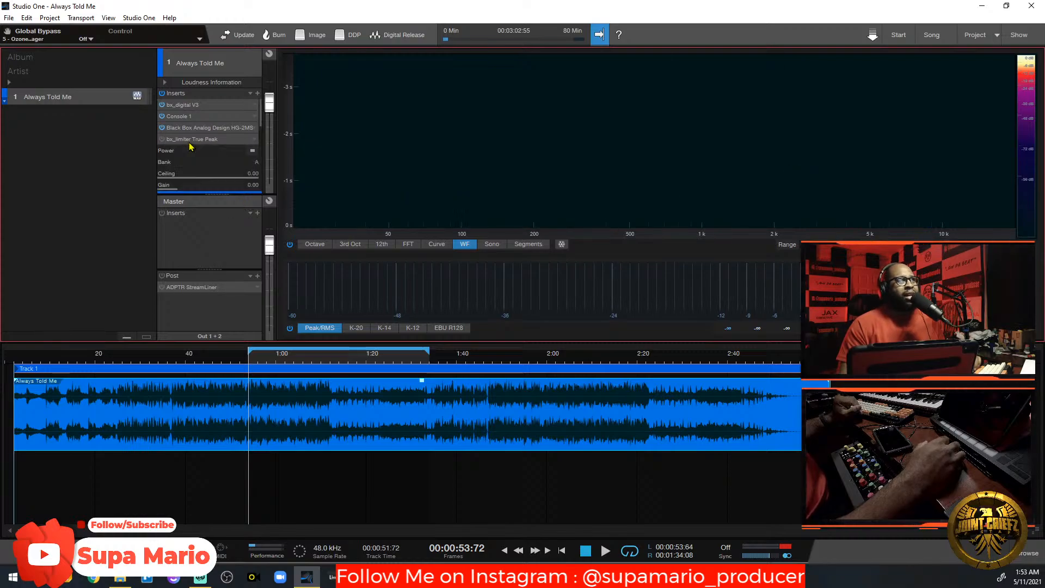
click(253, 141)
click(263, 159)
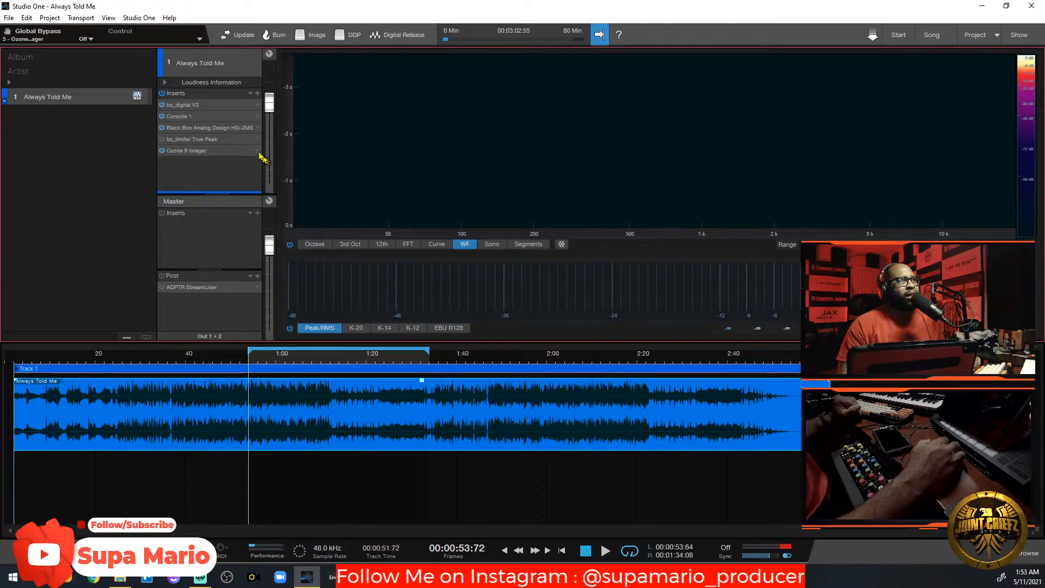
drag(234, 138, 231, 158)
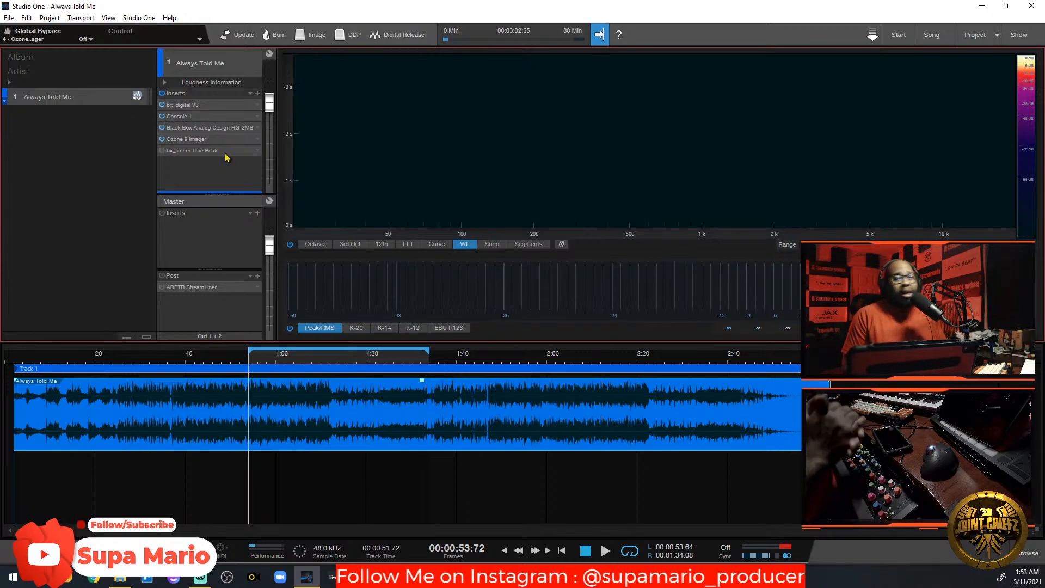
Enable and open bx_limiter True Peak, and open the Master's post-fader ADPTR StreamLiner in a window moved clear of it.
click(175, 150)
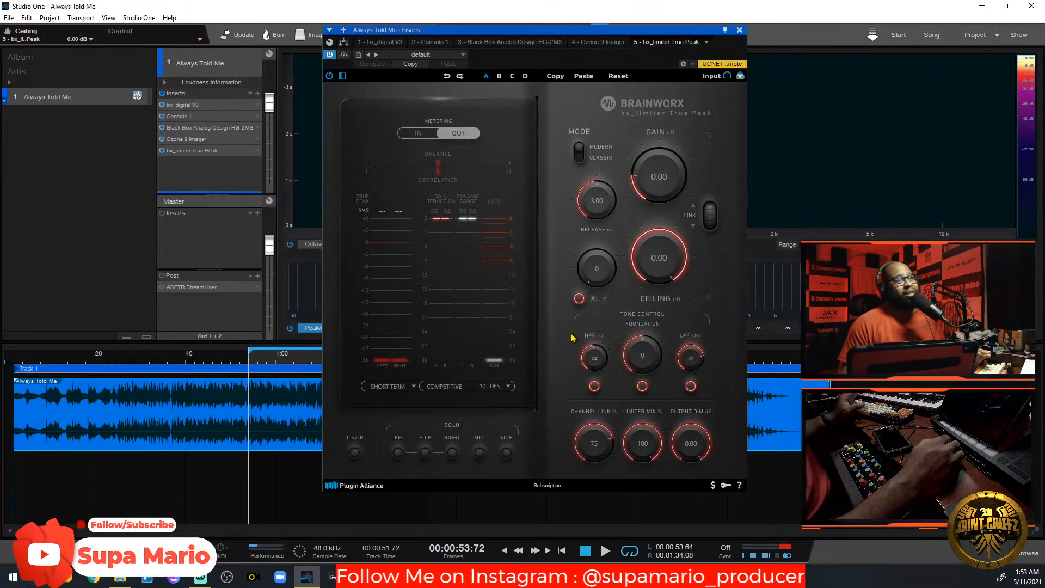
drag(584, 31, 625, 44)
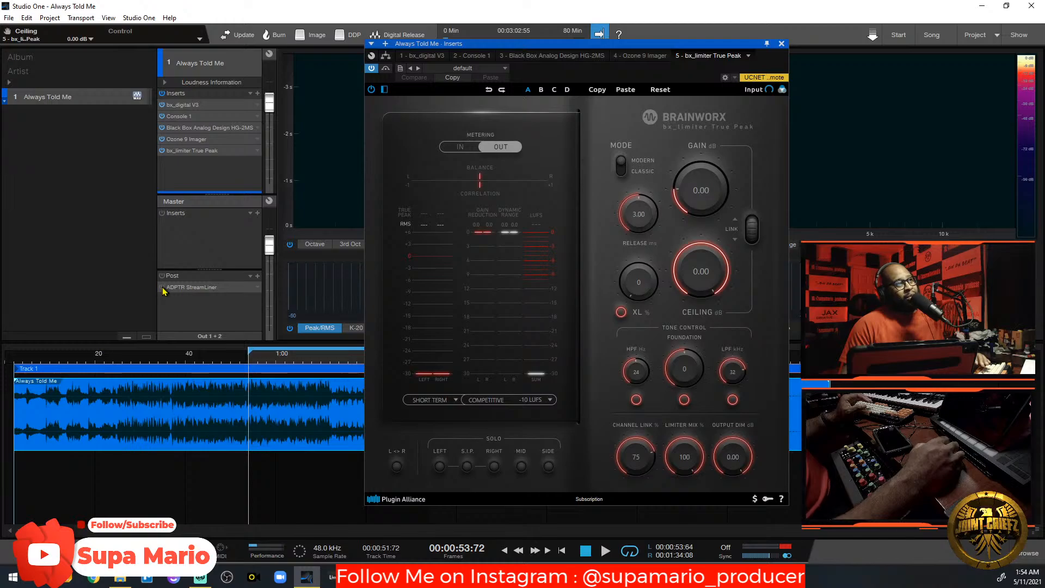
double_click(196, 287)
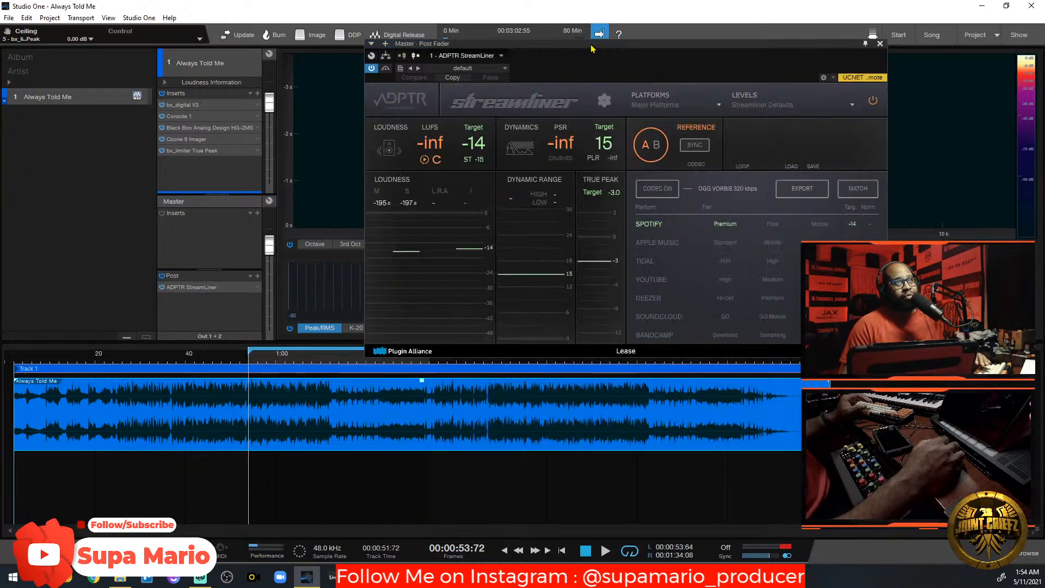
drag(591, 48, 299, 112)
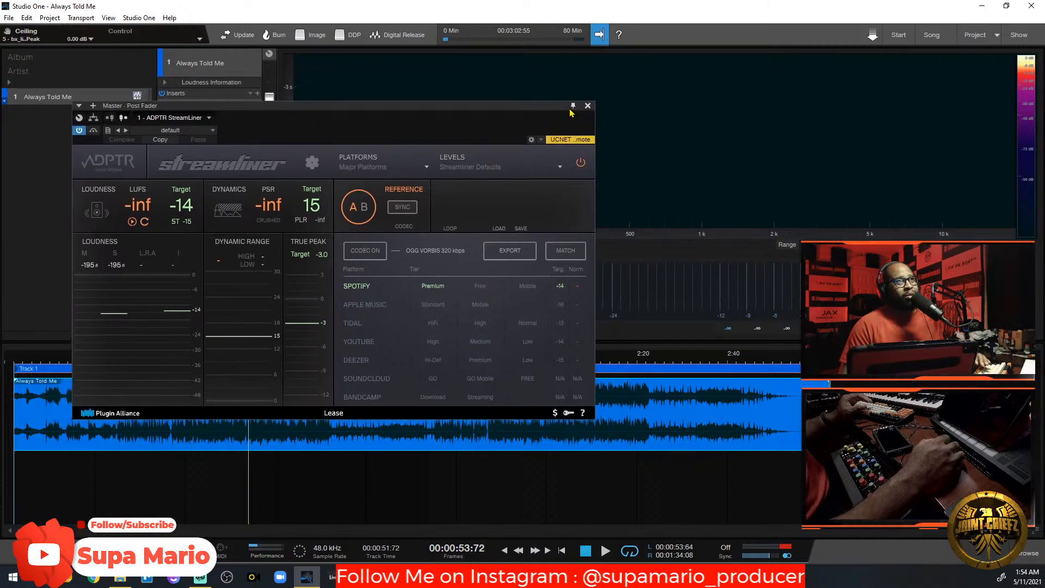
Arrange the StreamLiner and bx_limiter True Peak windows side by side, hiding the limiter's metering section to make it narrower.
drag(520, 114, 431, 263)
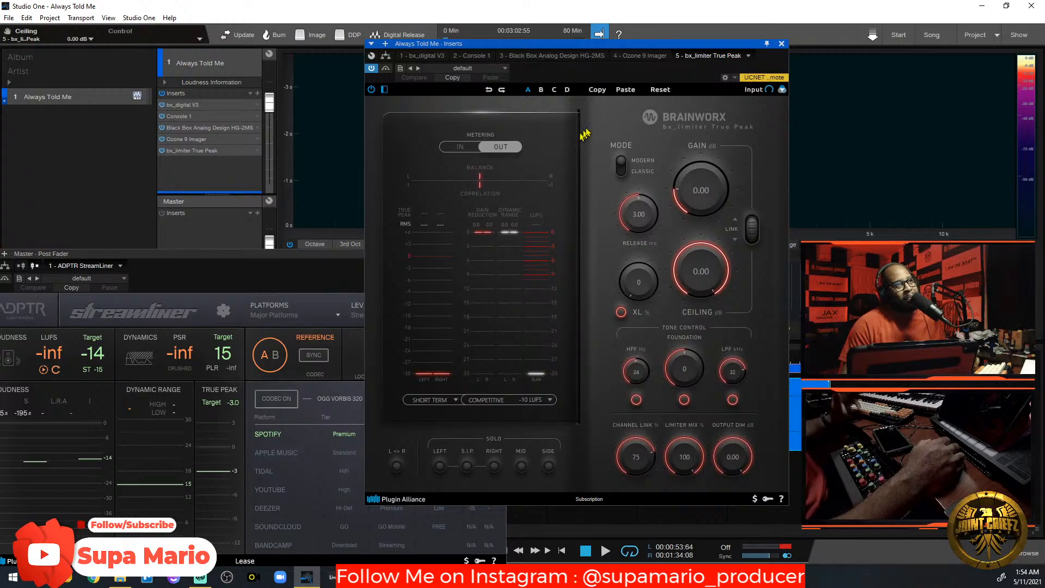
drag(604, 49, 800, 78)
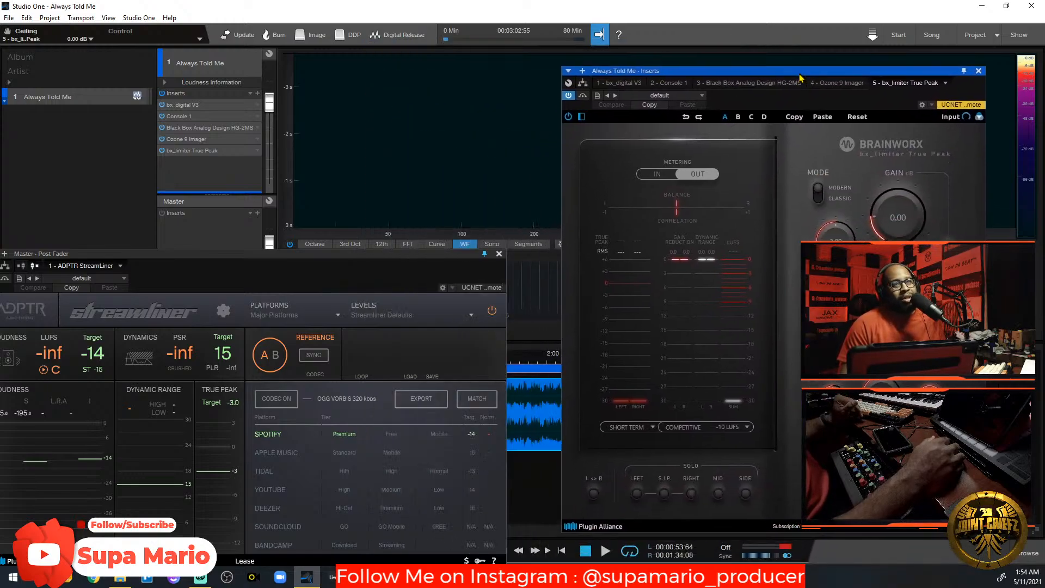
drag(411, 249, 462, 173)
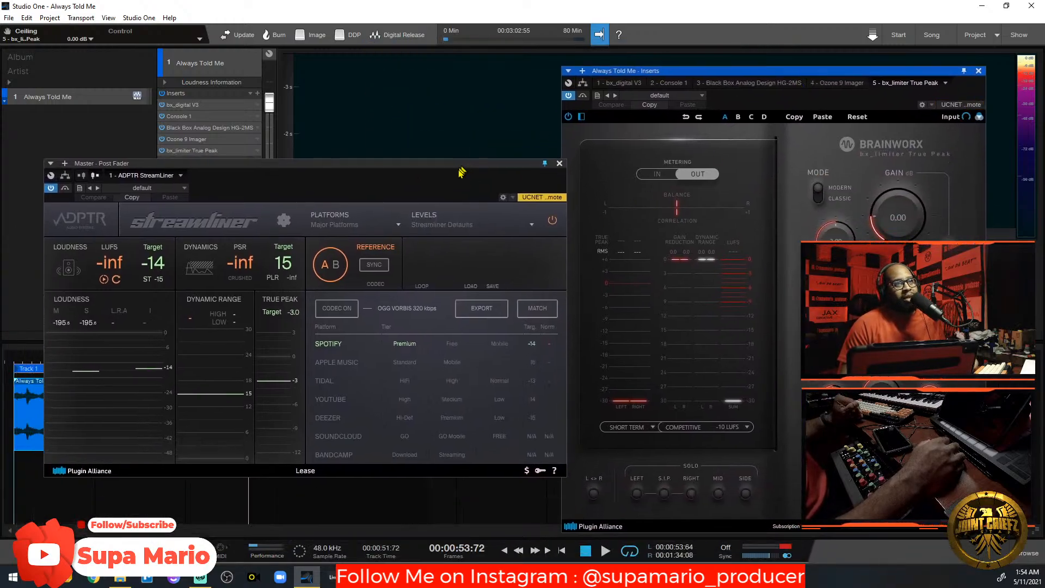
click(730, 428)
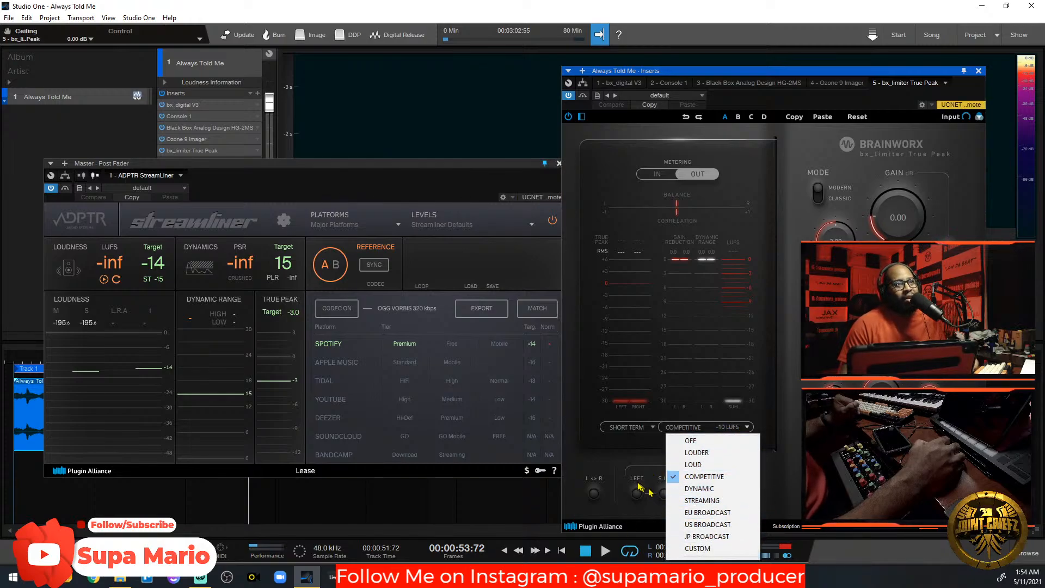
click(619, 477)
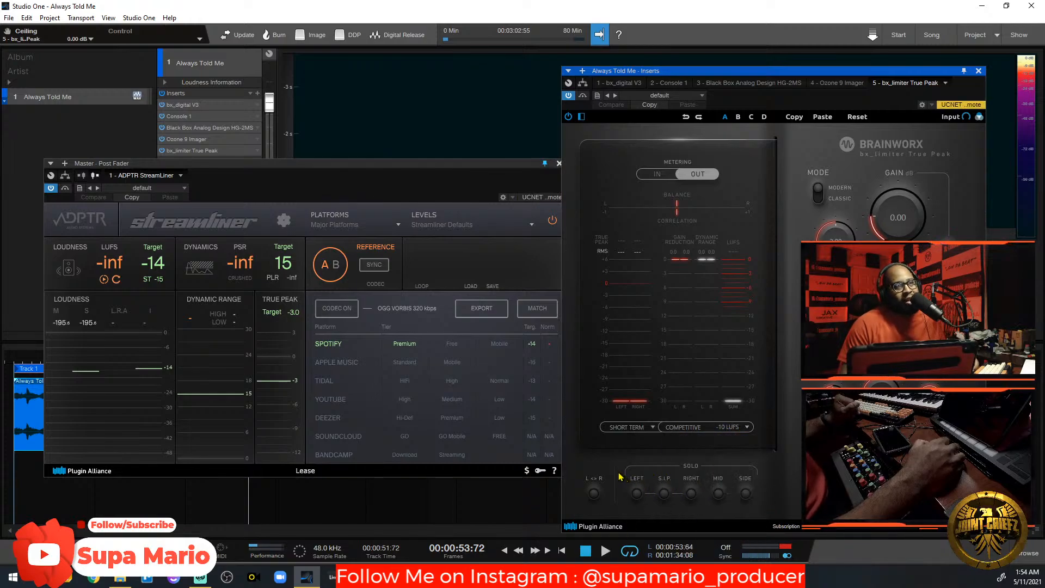
click(582, 117)
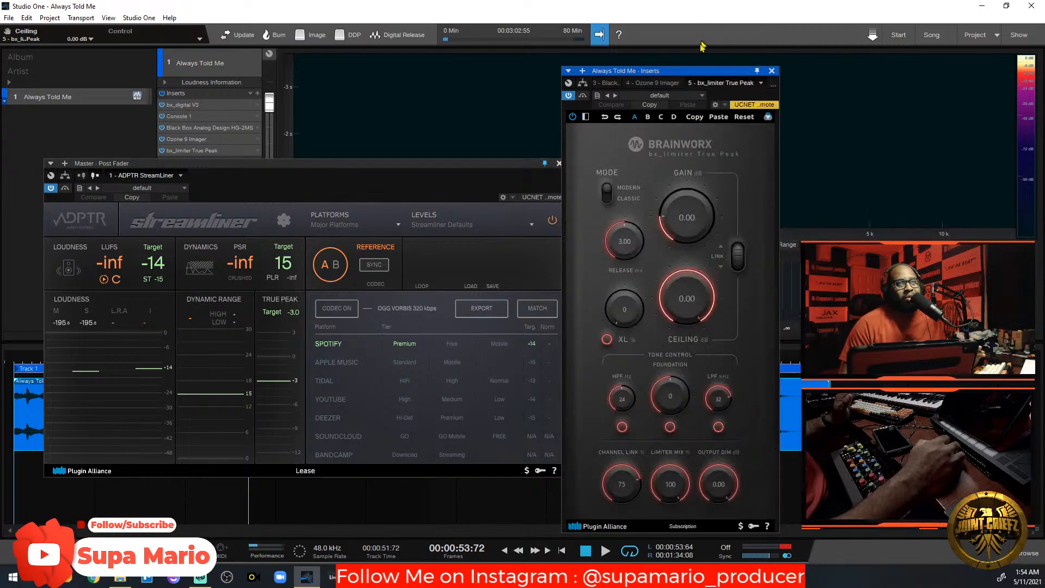
drag(702, 79, 768, 83)
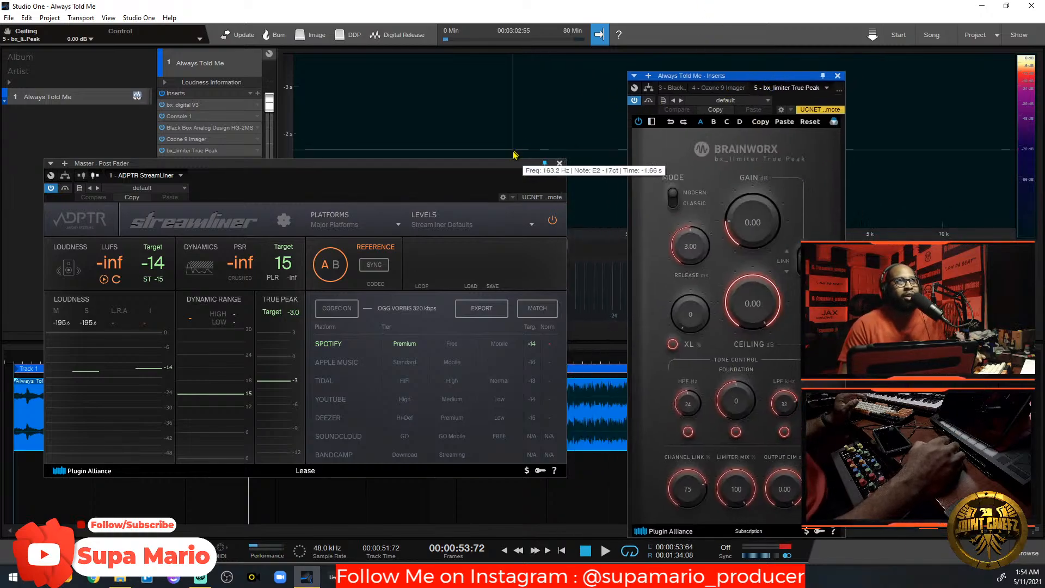
drag(508, 172, 552, 159)
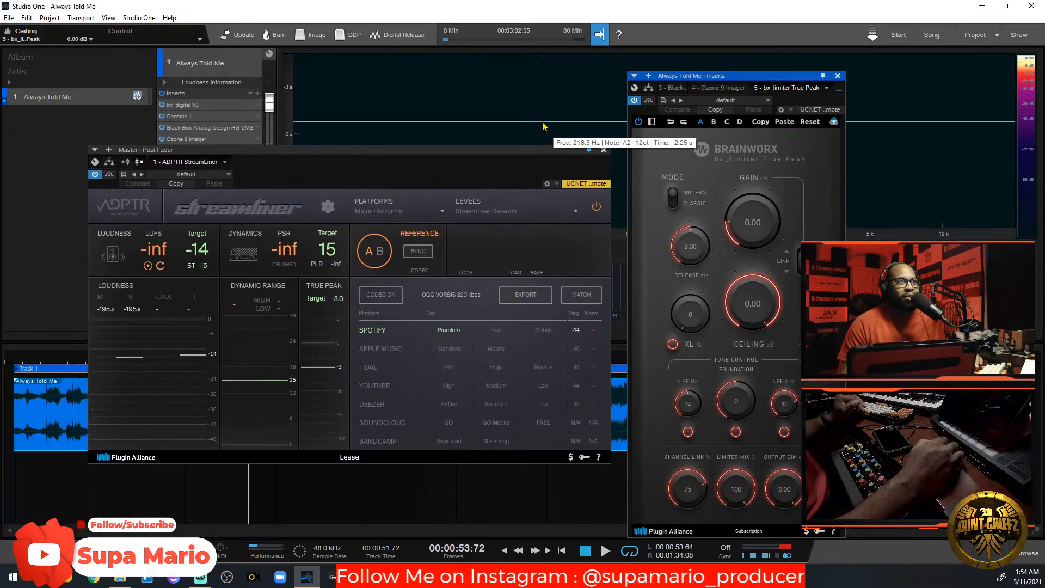
drag(567, 164, 613, 200)
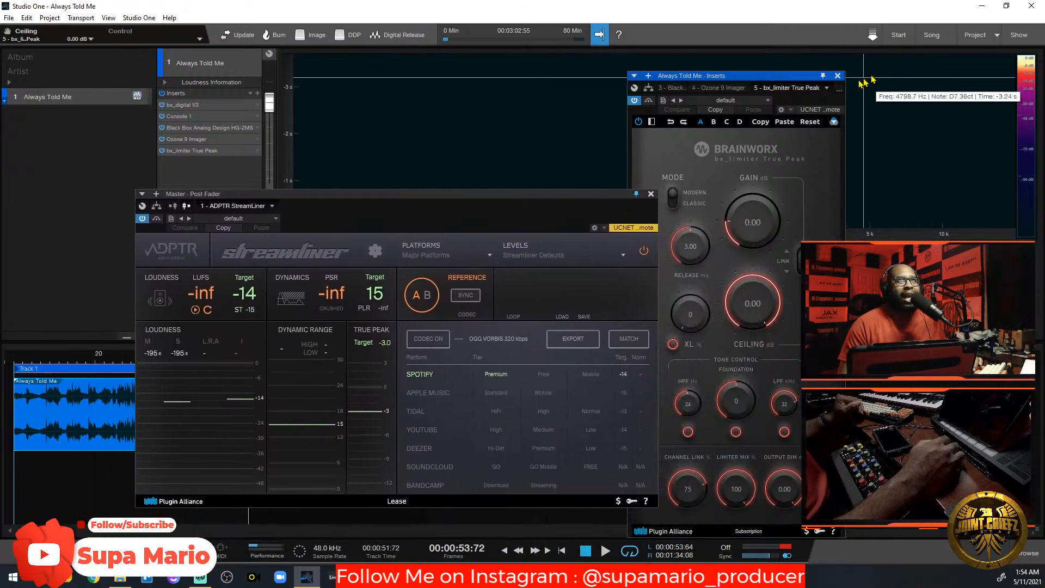
drag(824, 79, 872, 90)
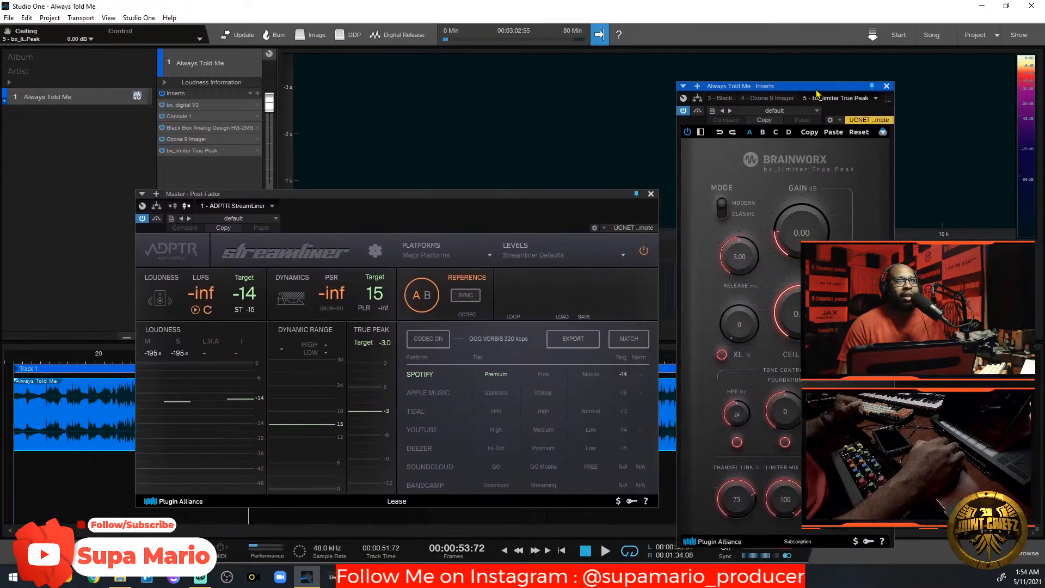
Extend the loop range's start slightly earlier, to 00:00:52:58, bring StreamLiner back beside the limiter and play the track.
drag(337, 197, 302, 448)
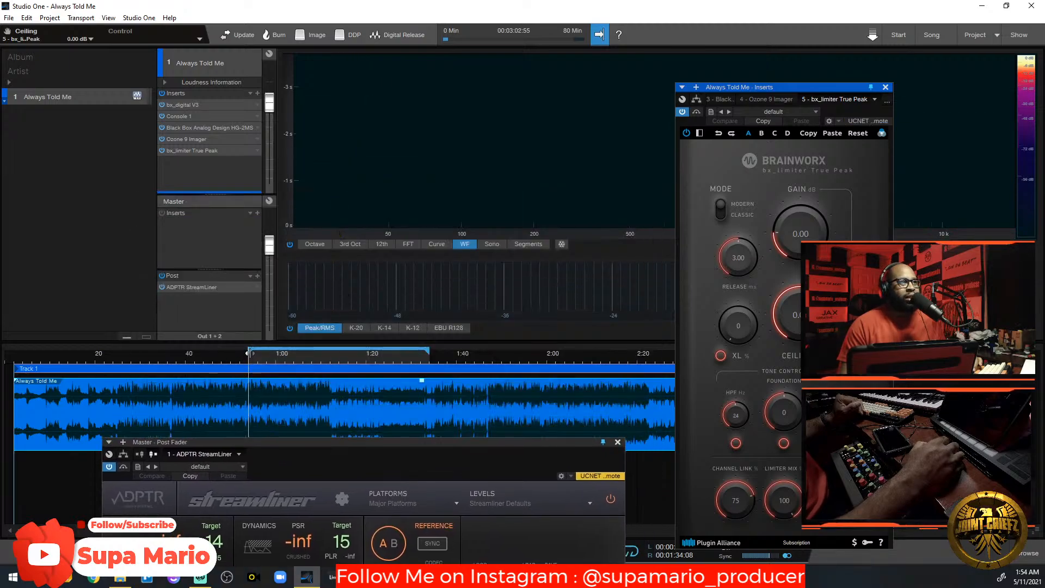
drag(248, 353, 241, 354)
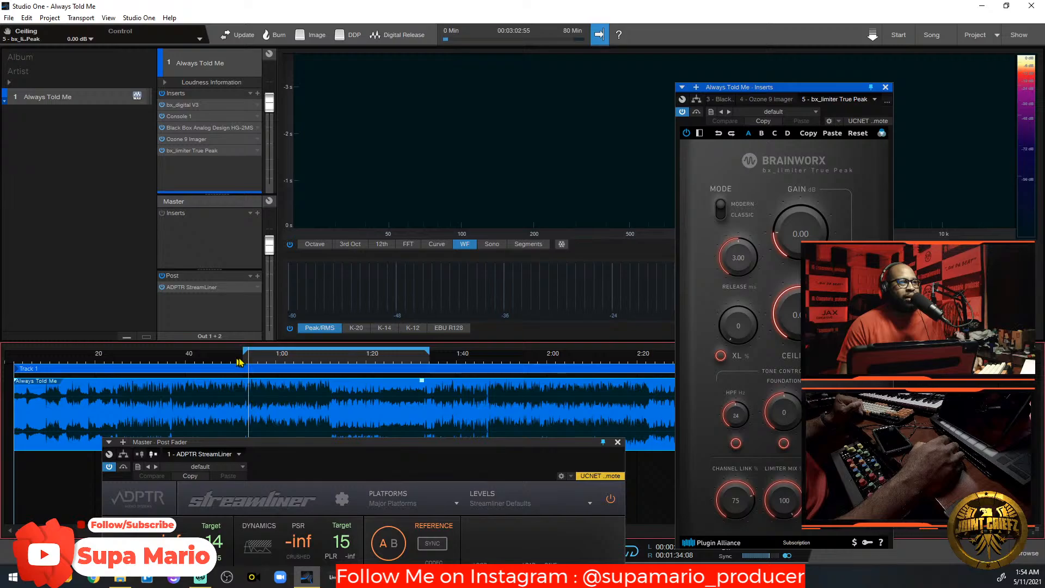
drag(388, 449, 411, 178)
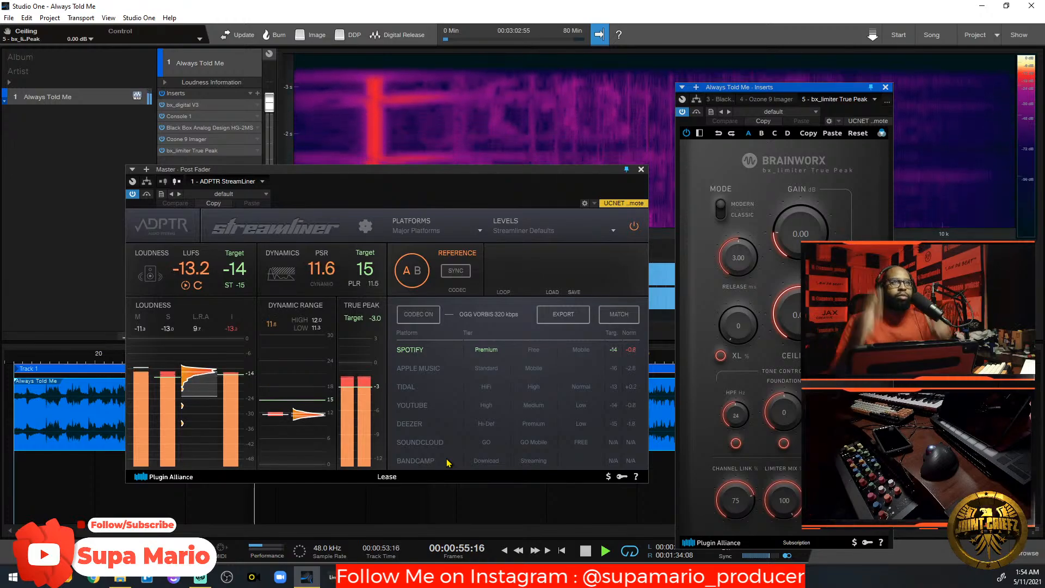
During playback, set the limiter's release to 0.01 ms, HPF to 18 Hz and LPF to 40 kHz, then stop the track.
drag(745, 270, 750, 395)
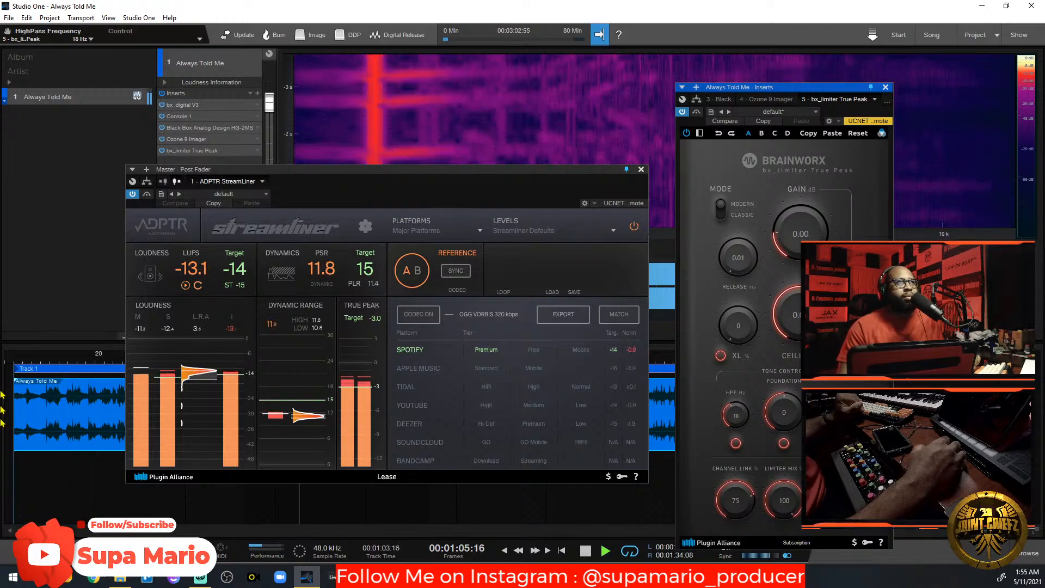
drag(468, 169, 352, 69)
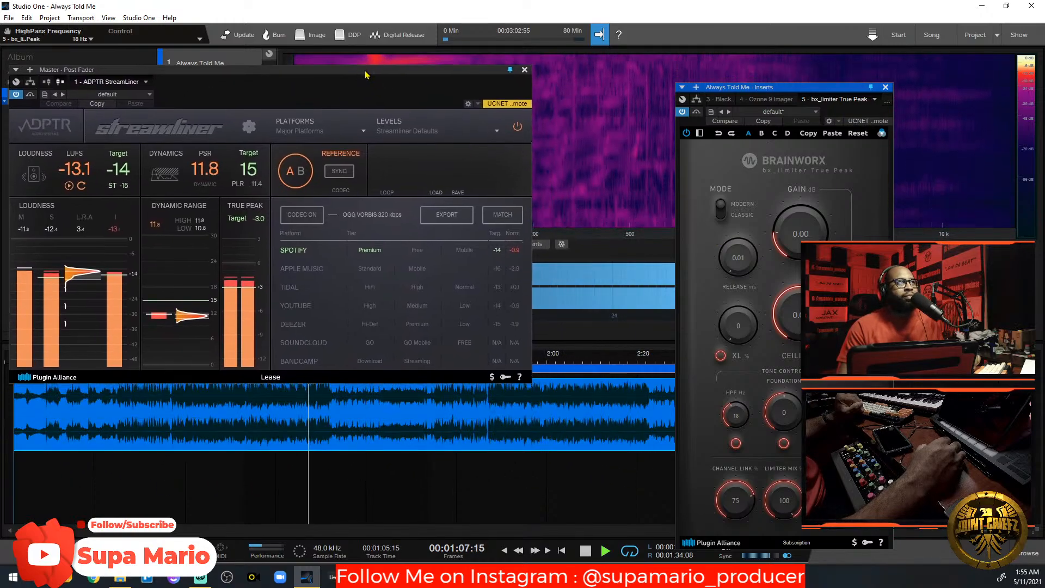
drag(772, 91, 654, 89)
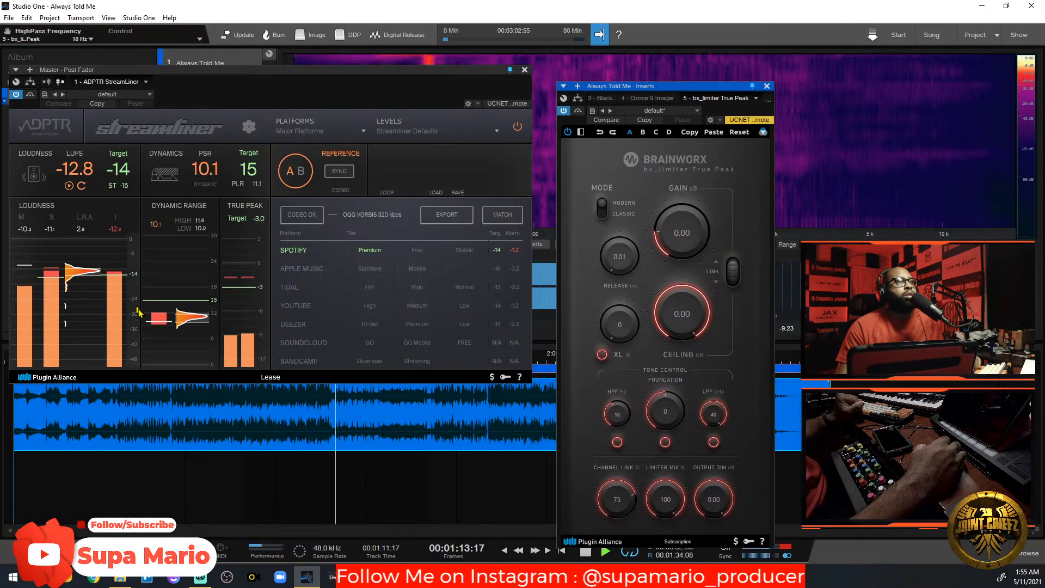
key(space)
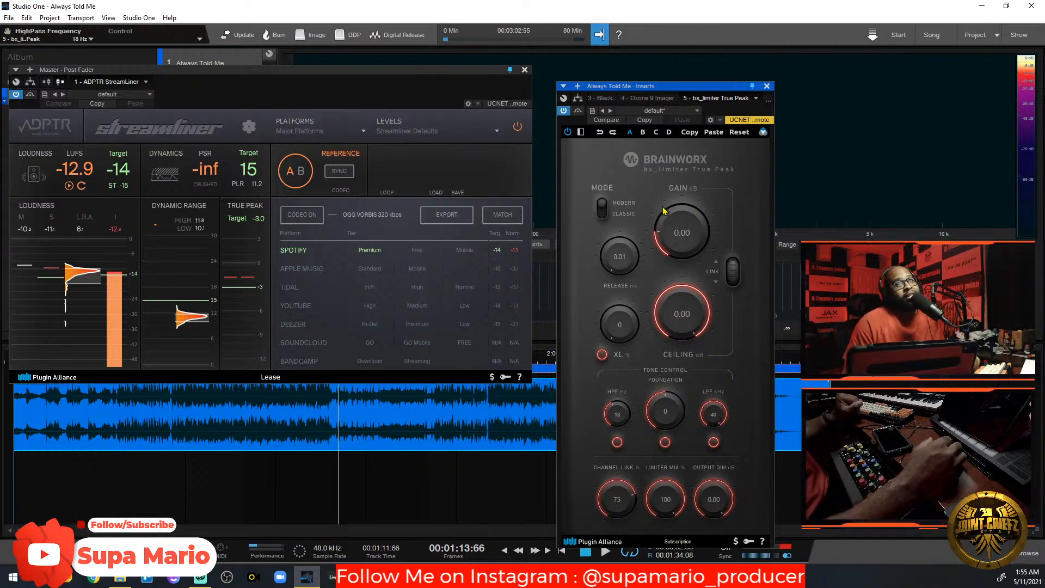
Reposition both plug-in windows, resume playback and set the limiter's channel link to 100 %.
drag(694, 86, 687, 69)
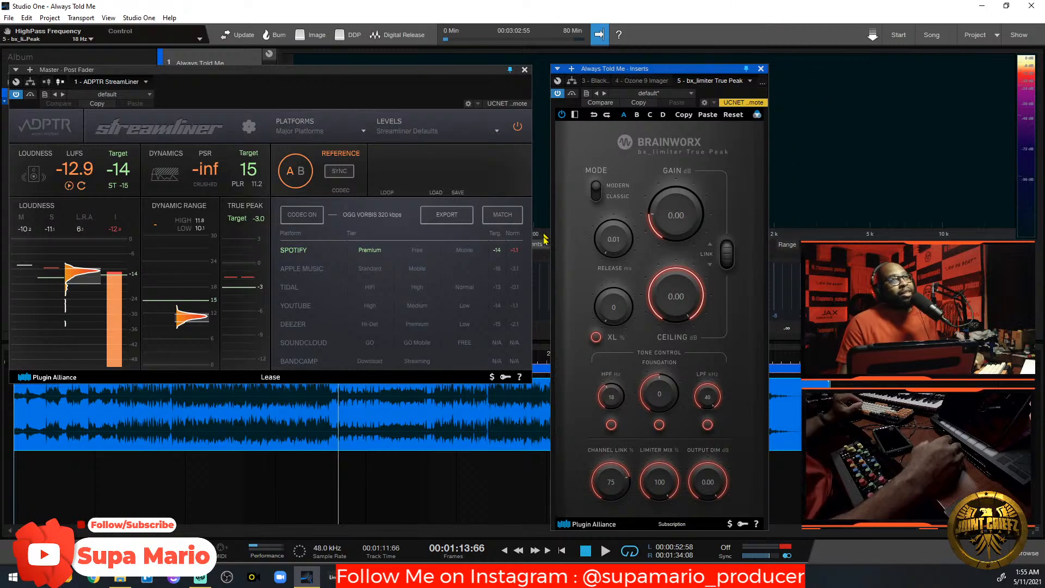
drag(449, 72, 465, 166)
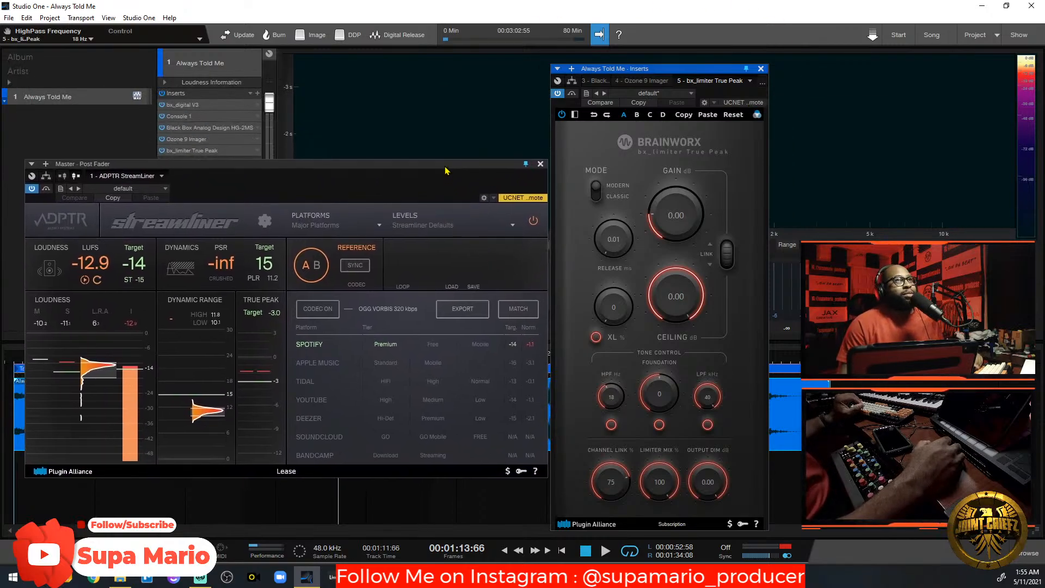
key(space)
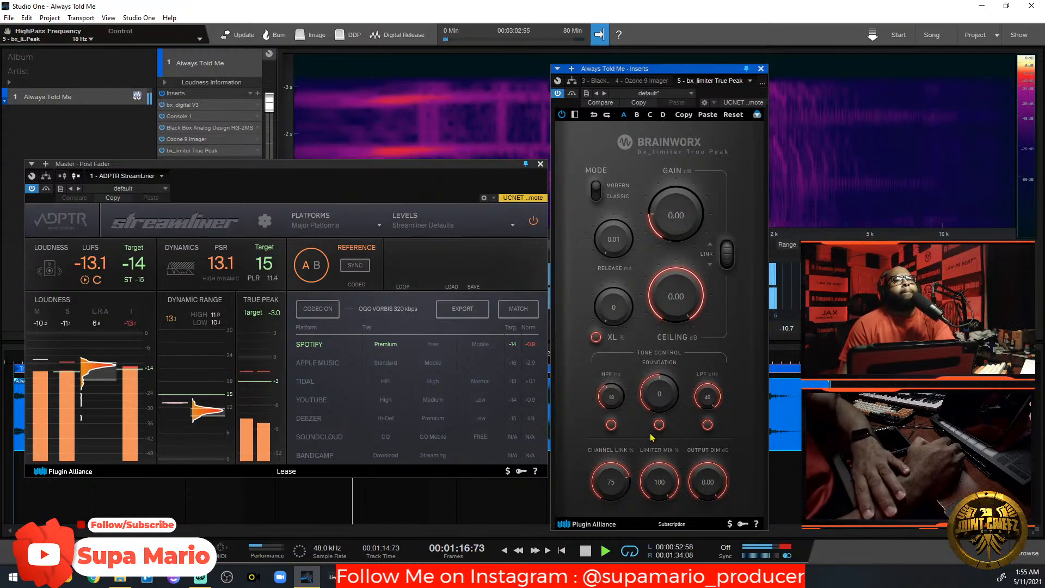
drag(613, 486, 624, 460)
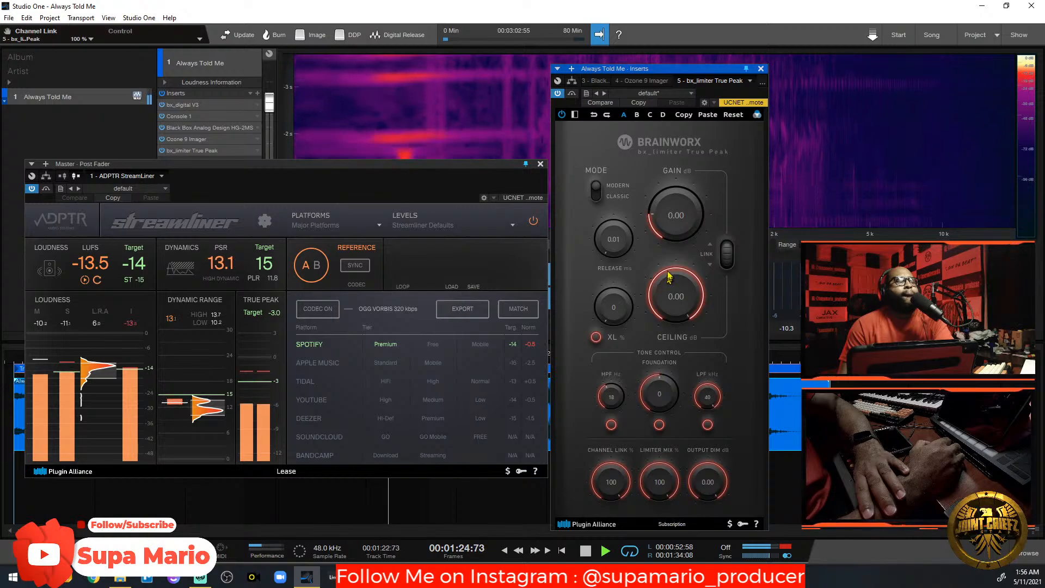
Lower the limiter's ceiling, and use the gain and ceiling link to reach 0.04 dB gain and a -0.15 dB ceiling.
drag(667, 296, 669, 302)
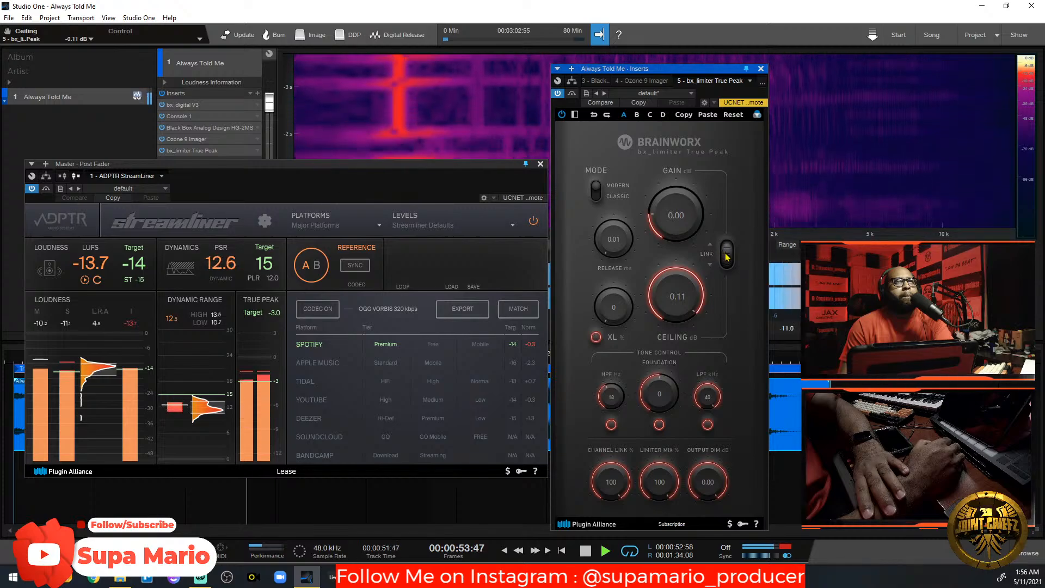
drag(728, 258, 728, 262)
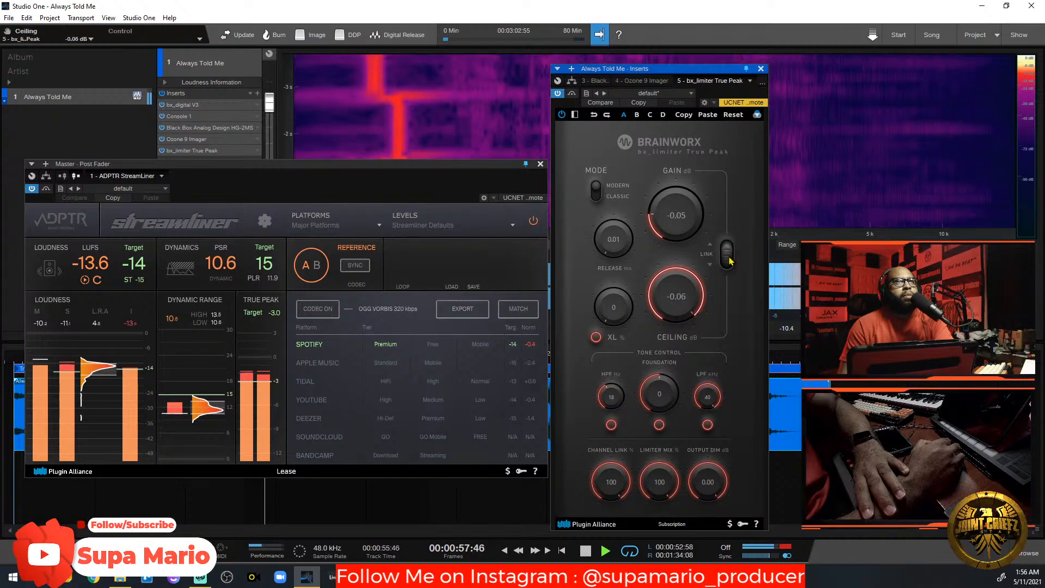
drag(730, 263, 731, 254)
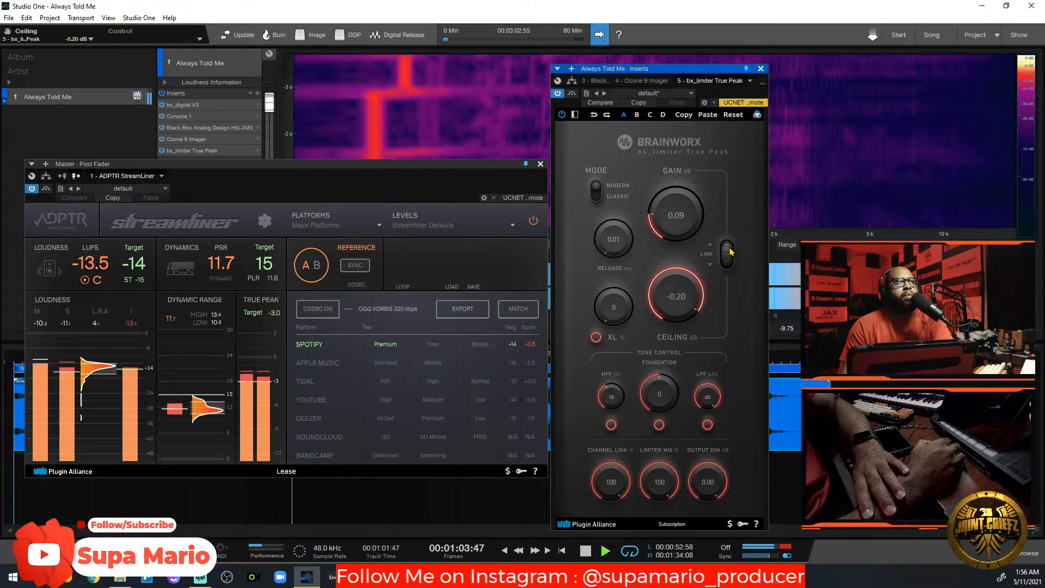
scroll(731, 253, down, 1)
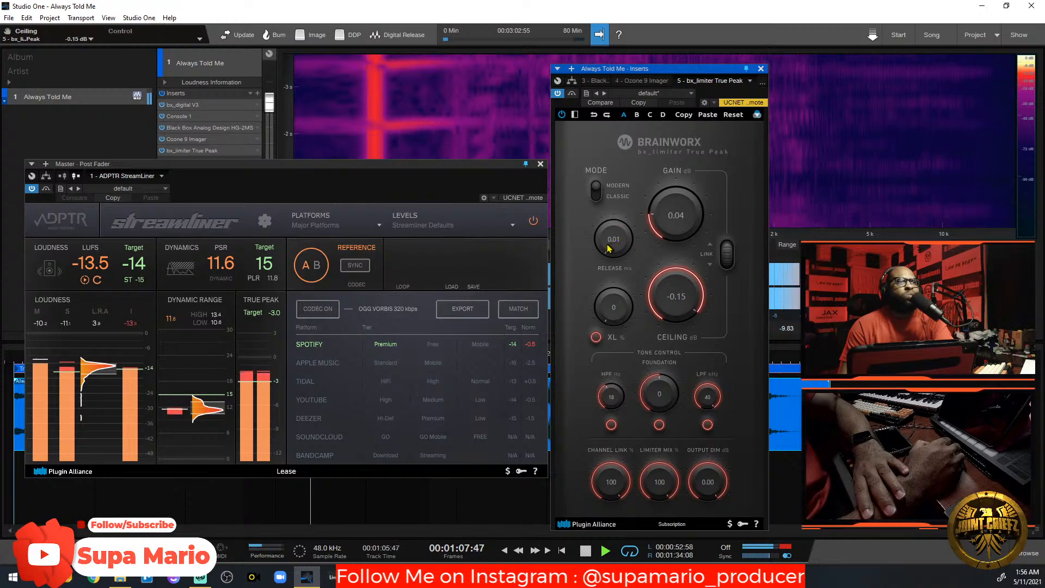
scroll(607, 244, down, 1)
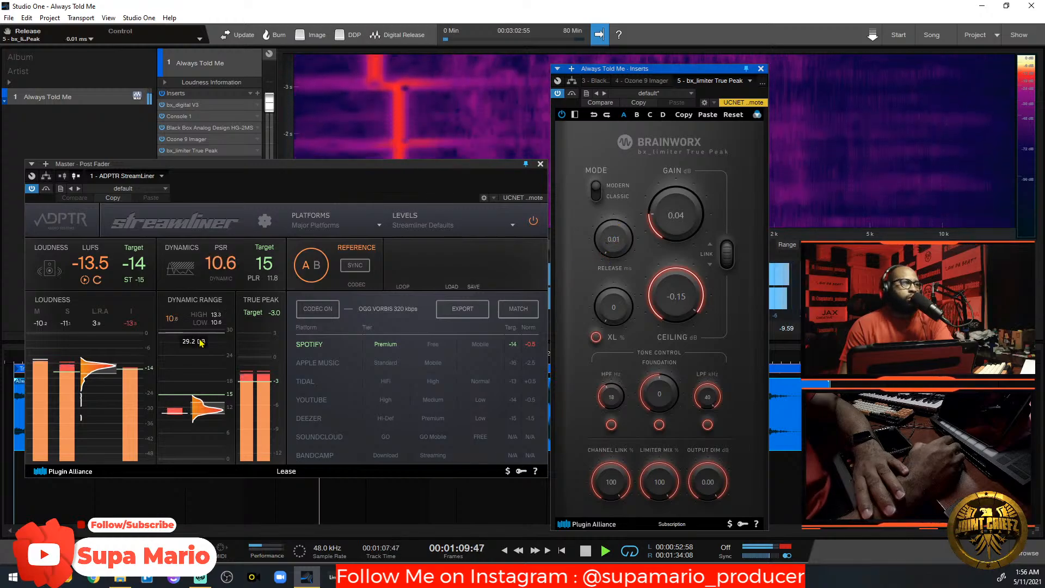
Compare the limiter's Modern and Classic modes on the playing track, leaving it in Classic.
click(597, 199)
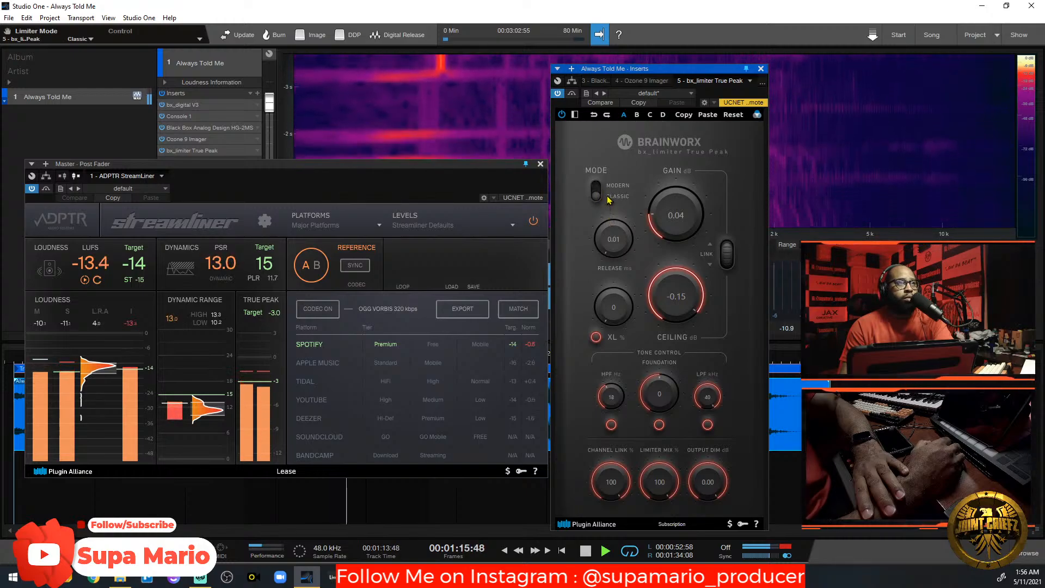
click(597, 193)
click(597, 191)
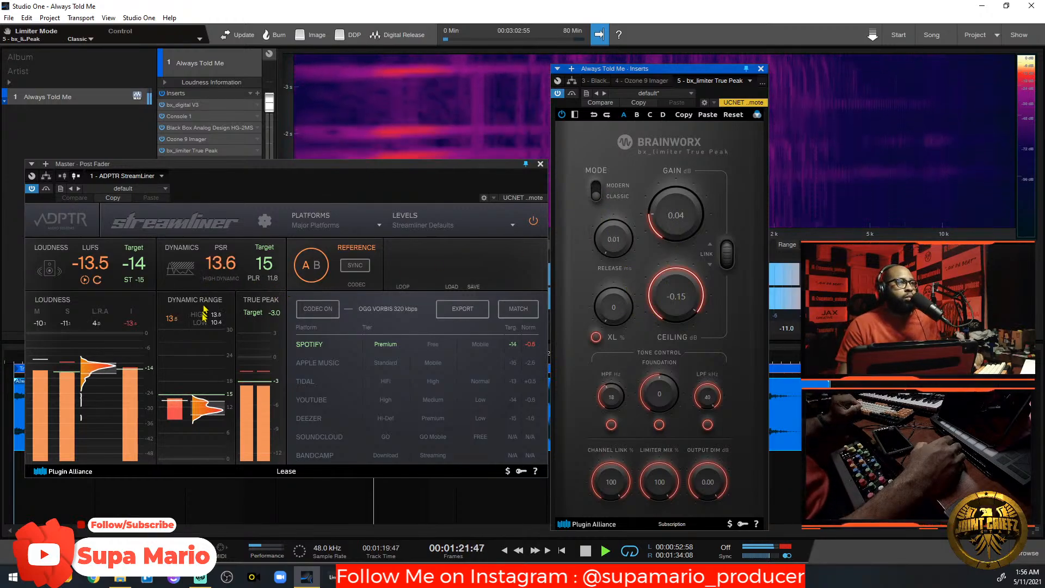
Stop playback, reset StreamLiner's loudness measurement and play the looped section again.
click(244, 286)
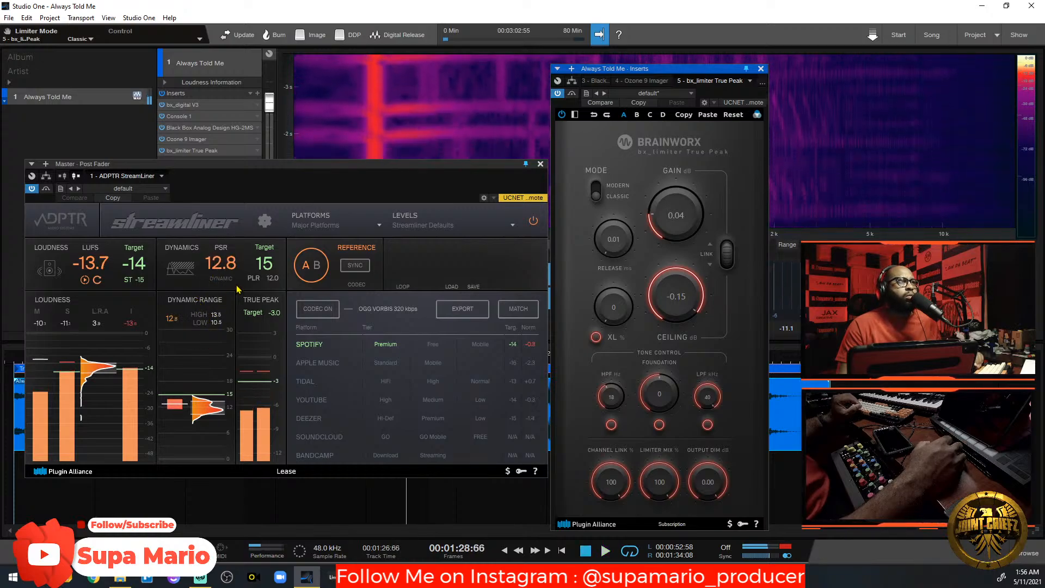
key(space)
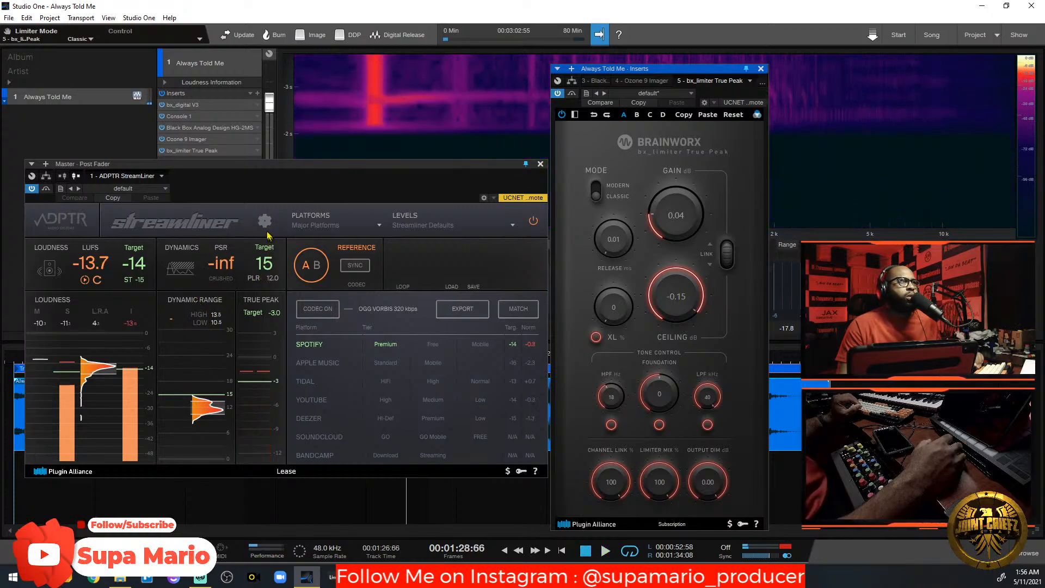
click(266, 221)
click(224, 270)
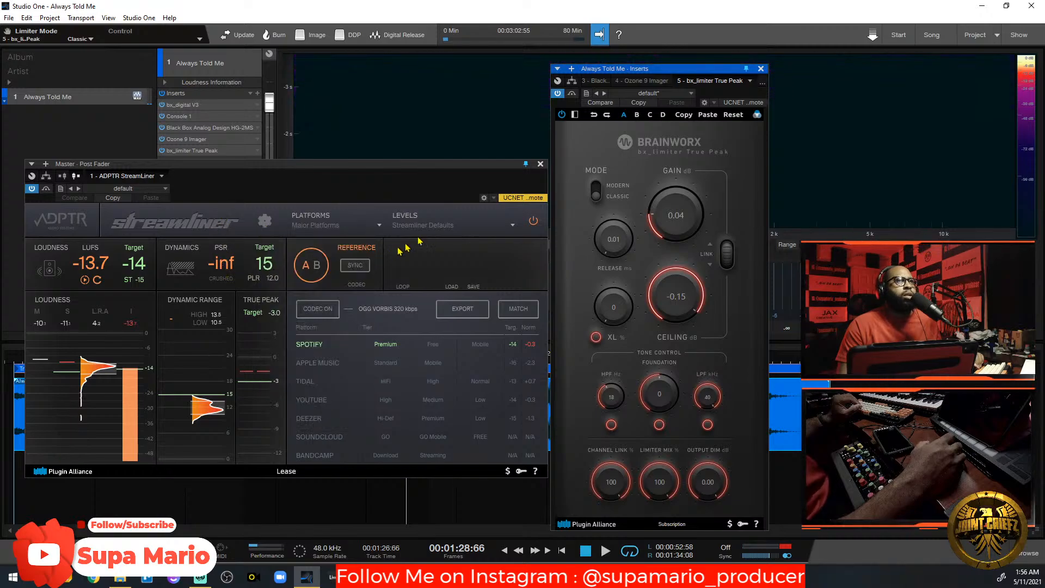
click(98, 280)
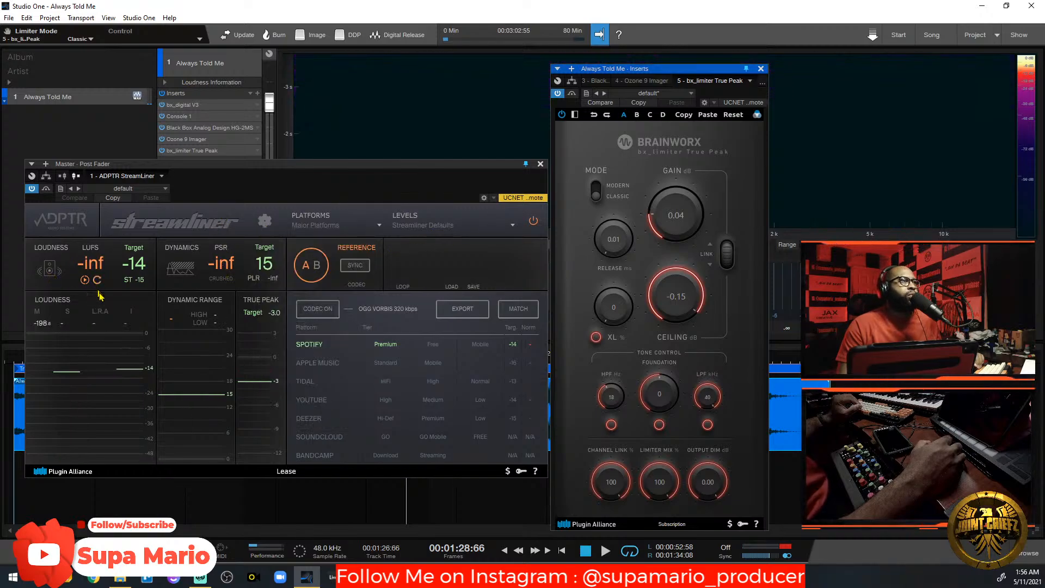
key(space)
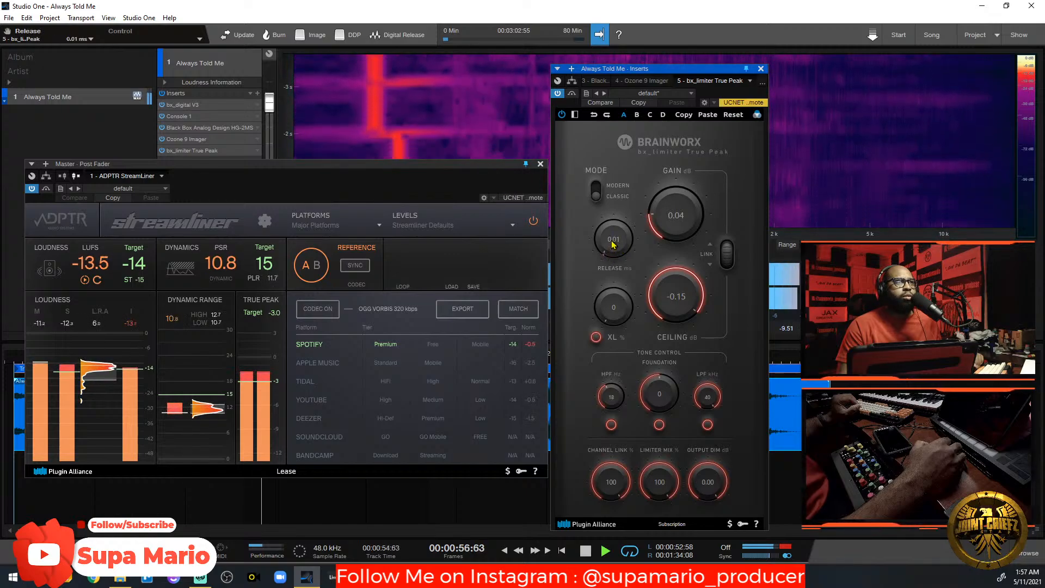
Set the limiter's release to 0.10 ms and raise its gain to 1.30 dB while the track plays.
drag(612, 245, 613, 239)
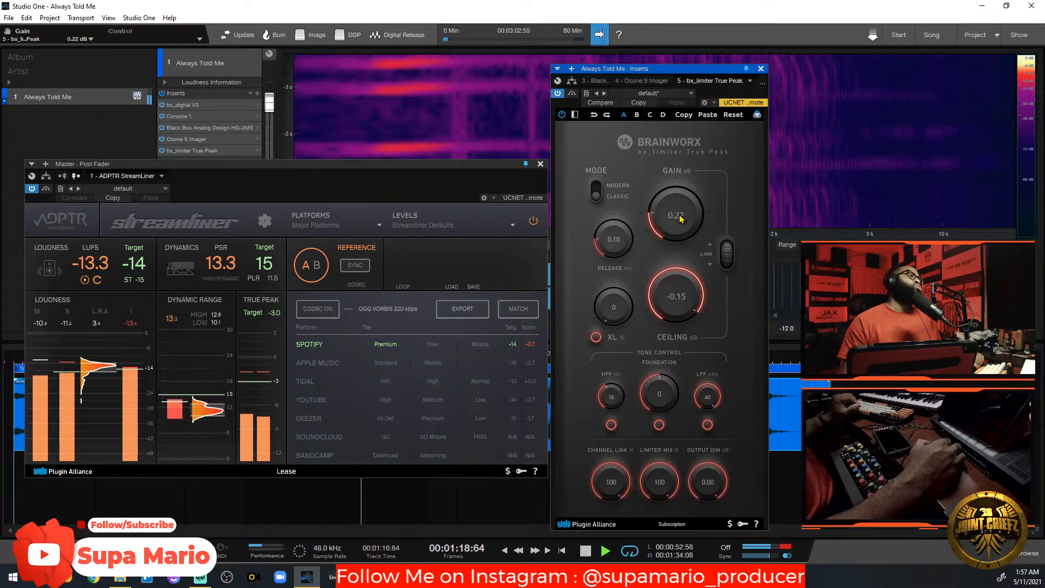
scroll(682, 223, up, 1)
scroll(681, 225, up, 4)
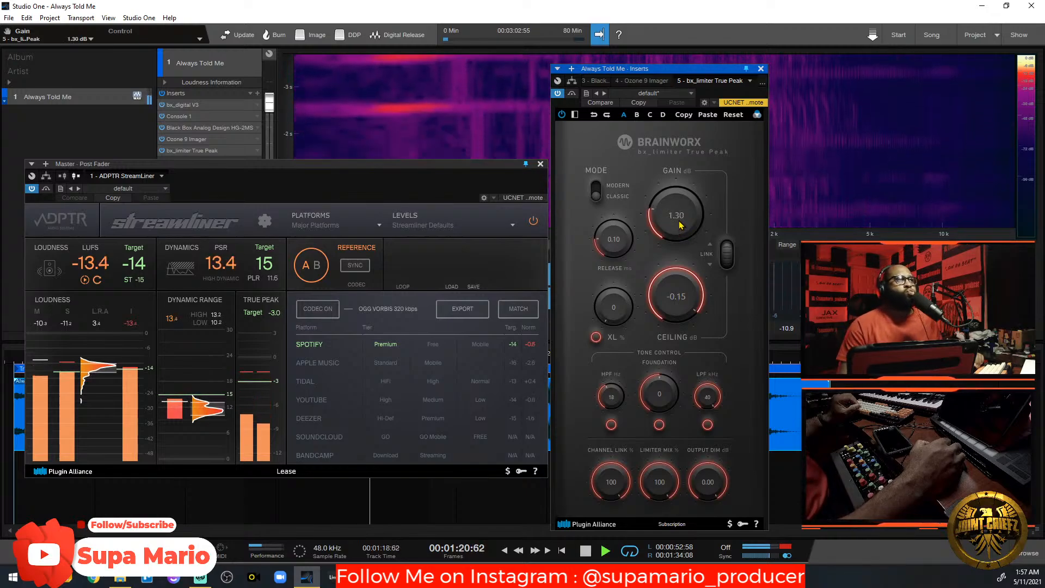
Raise the limiter's gain to 4.18 dB and its ceiling to -0.10 dB while the looped section plays.
scroll(680, 223, up, 6)
scroll(680, 219, up, 4)
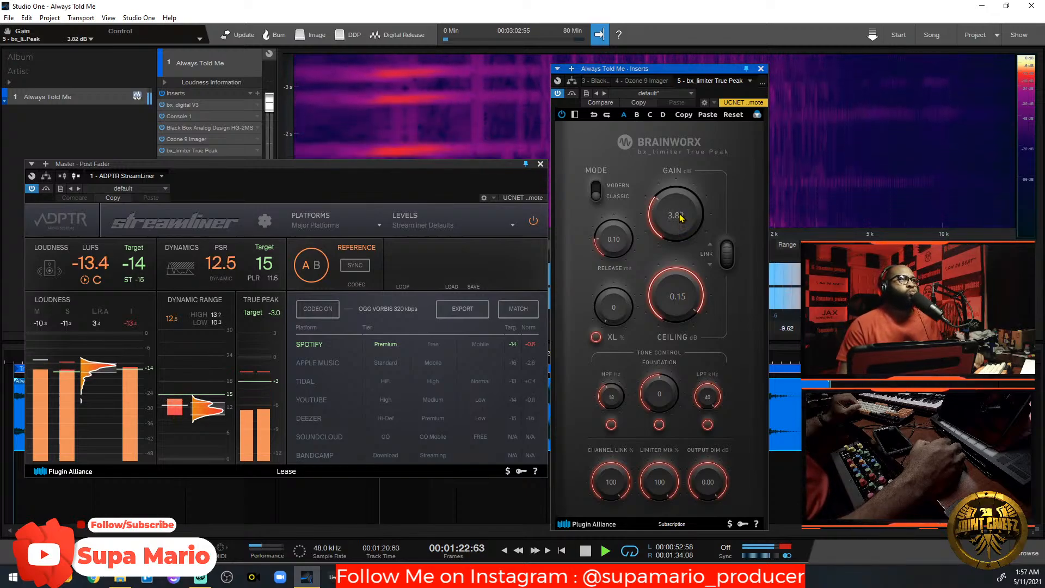
scroll(680, 217, down, 1)
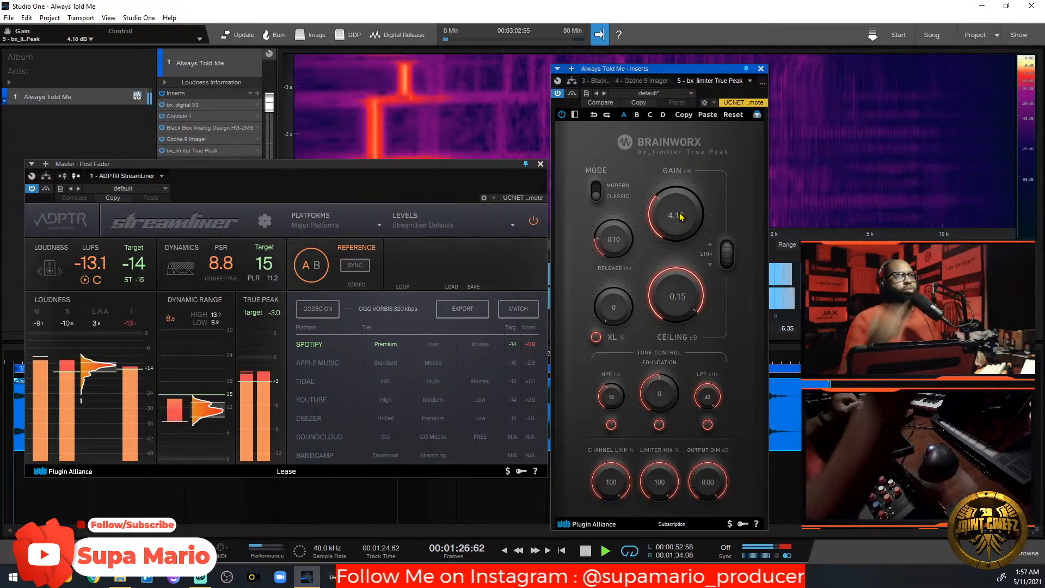
drag(673, 203, 685, 233)
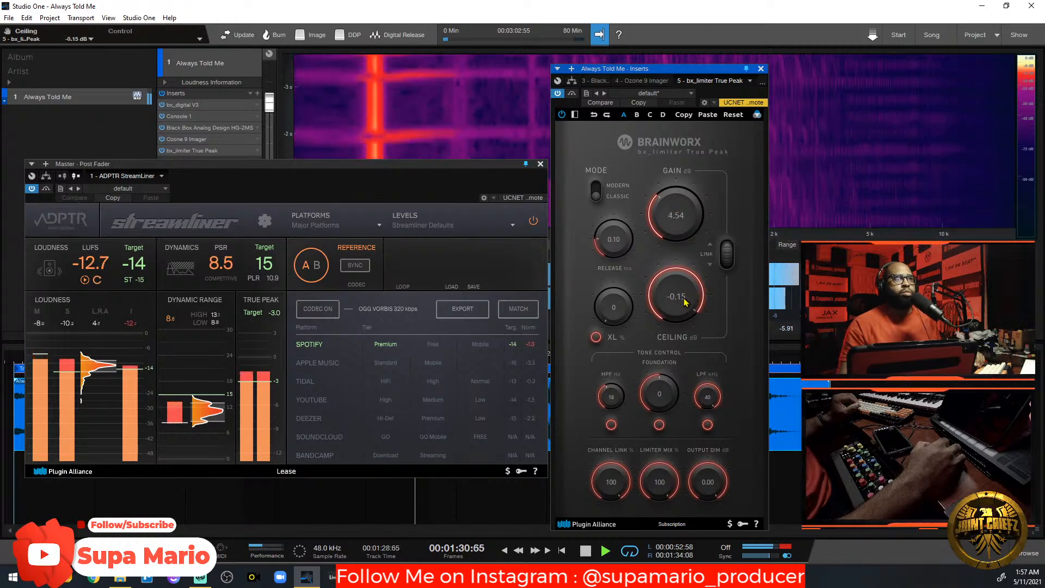
drag(685, 308, 685, 303)
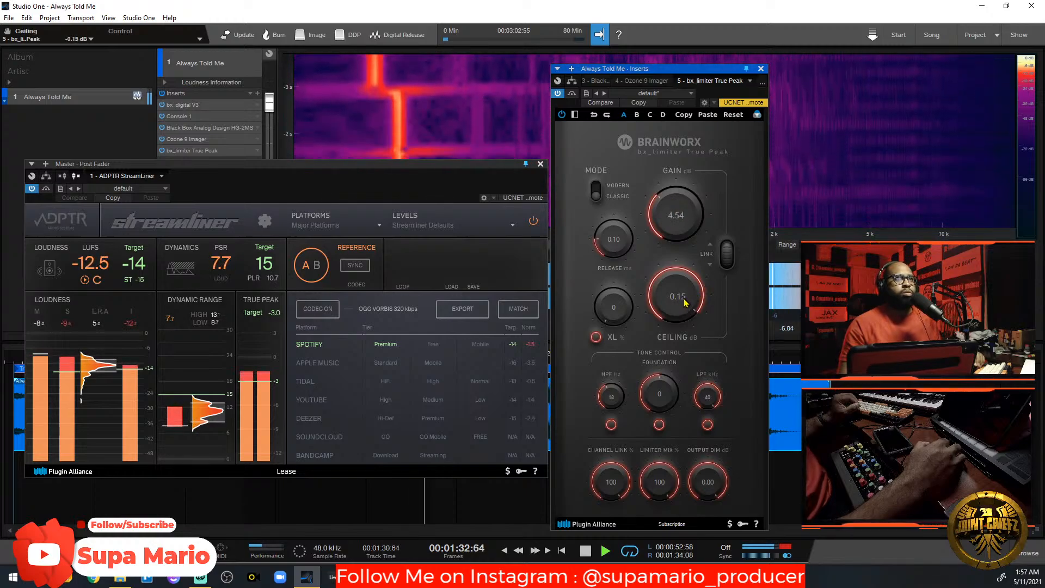
drag(680, 218, 679, 222)
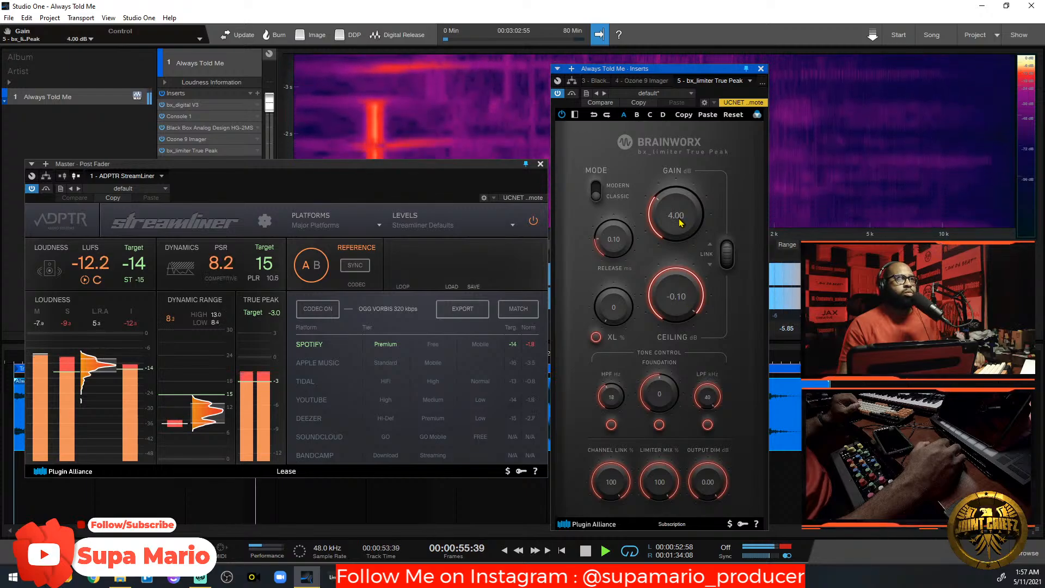
drag(680, 222, 679, 222)
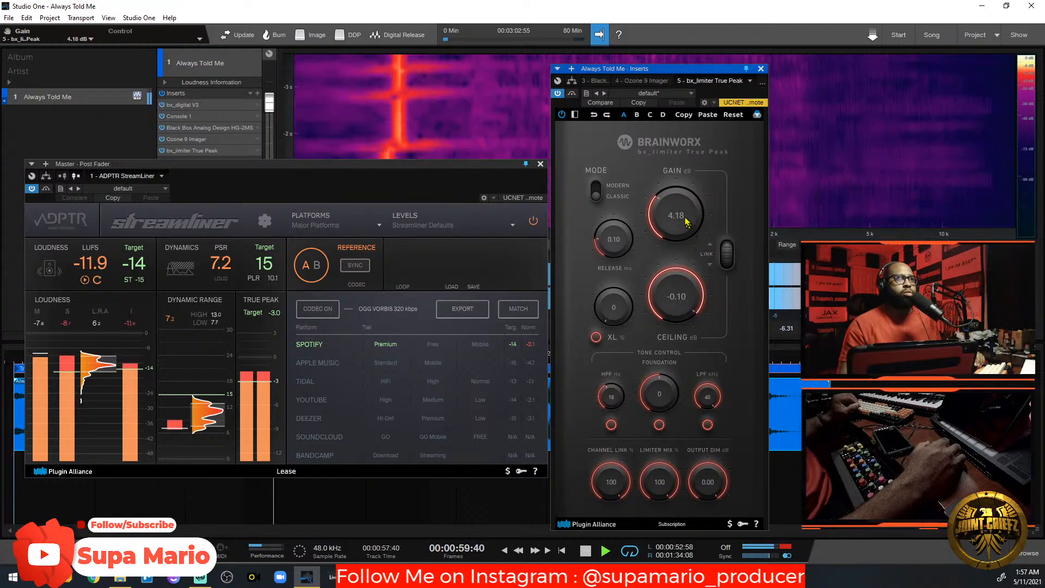
Show the limiter's metering section and move the widened plugin window so both its meters and controls are in view.
click(575, 115)
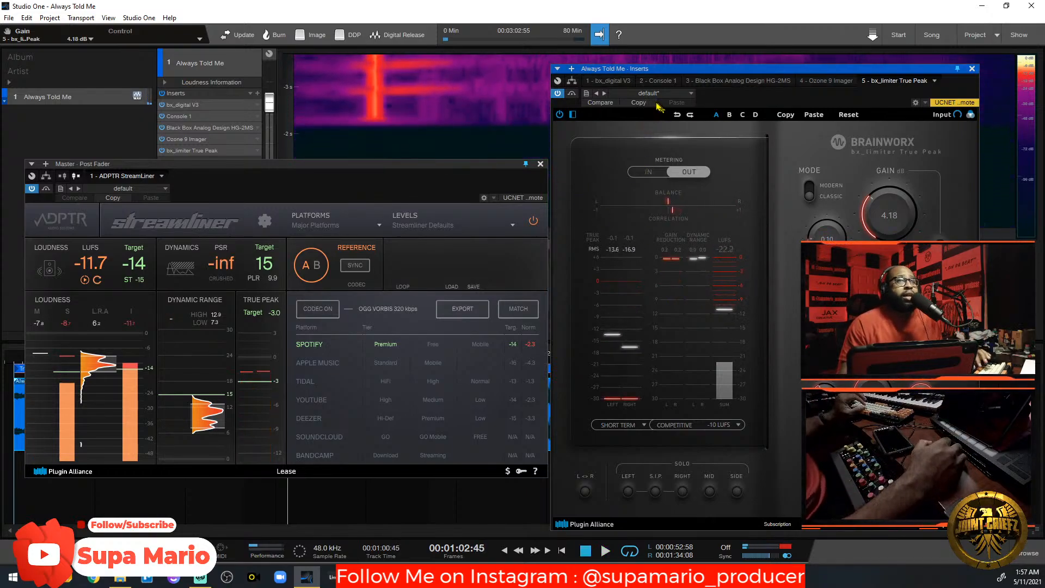
drag(679, 72, 467, 80)
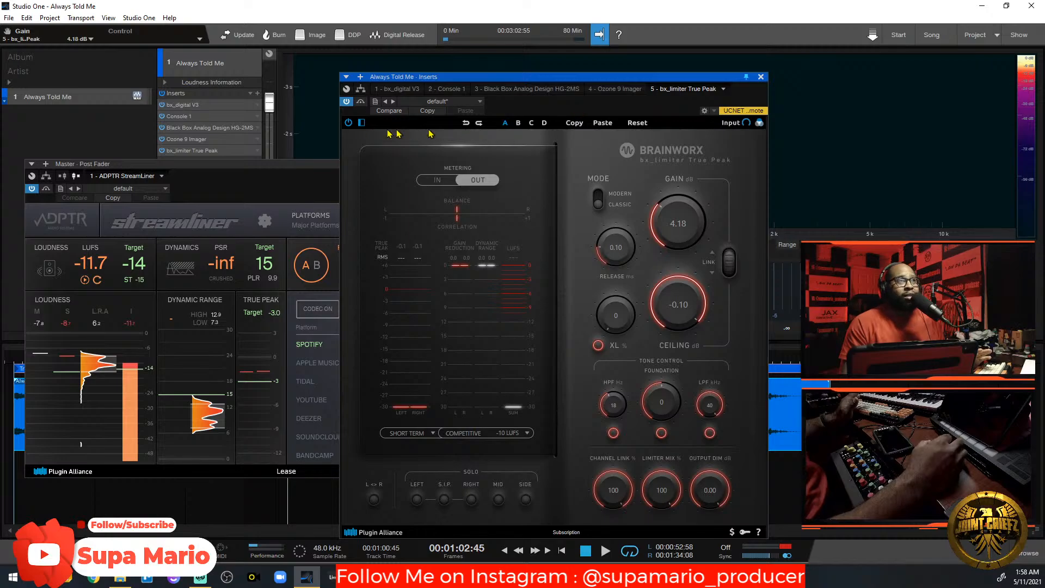
click(361, 122)
click(361, 123)
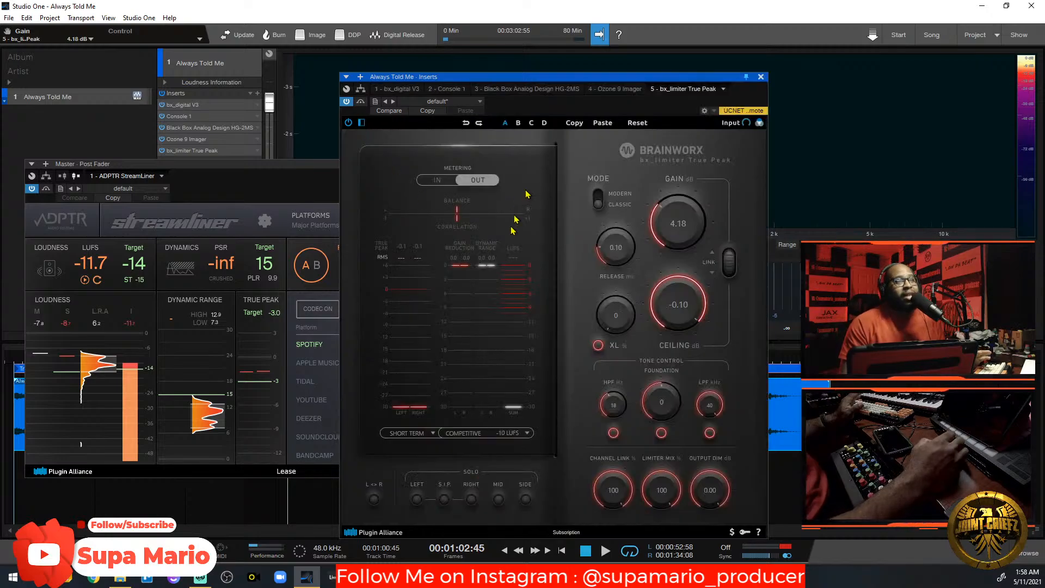
drag(498, 77, 495, 85)
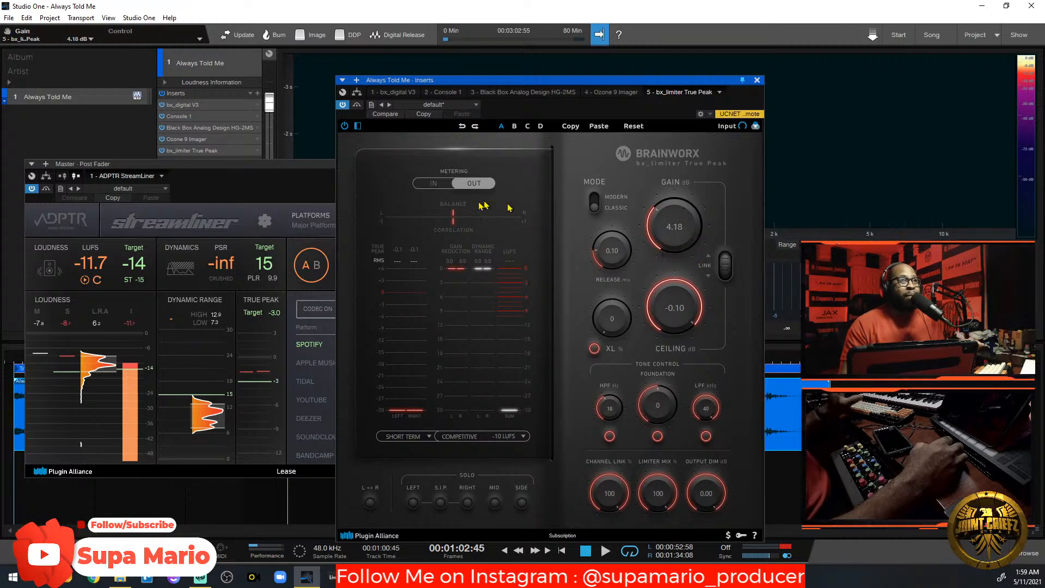
Lower the limiter's gain to 0.22 dB, playing the loop to check gain reduction and loudness on its output meters.
key(space)
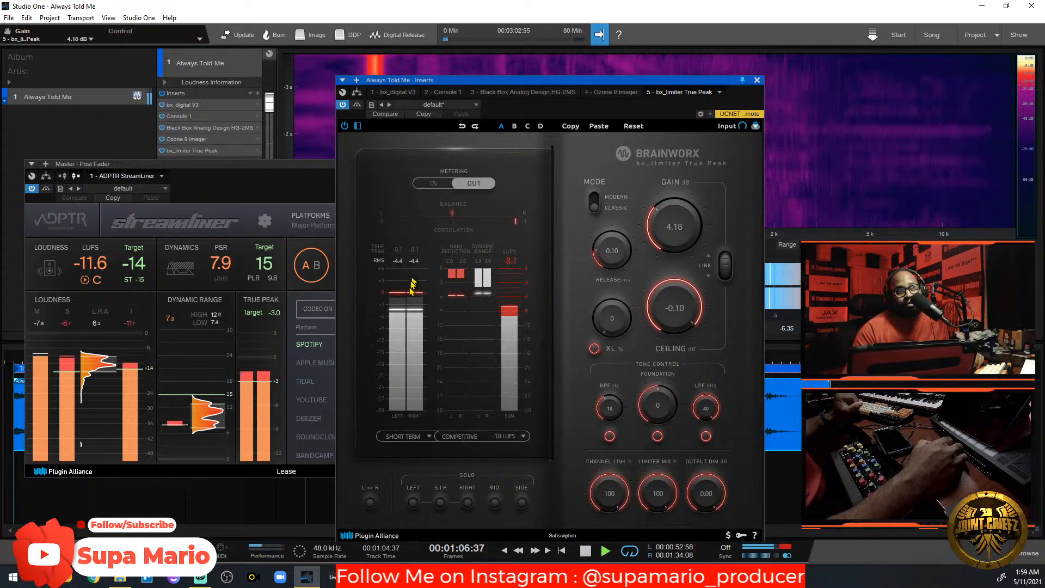
key(space)
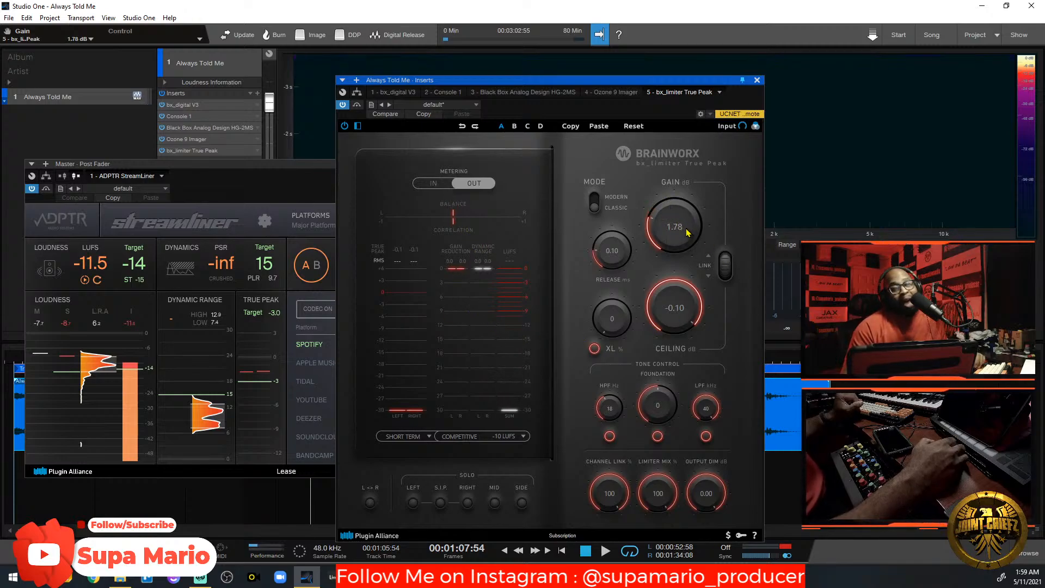
scroll(685, 227, up, 1)
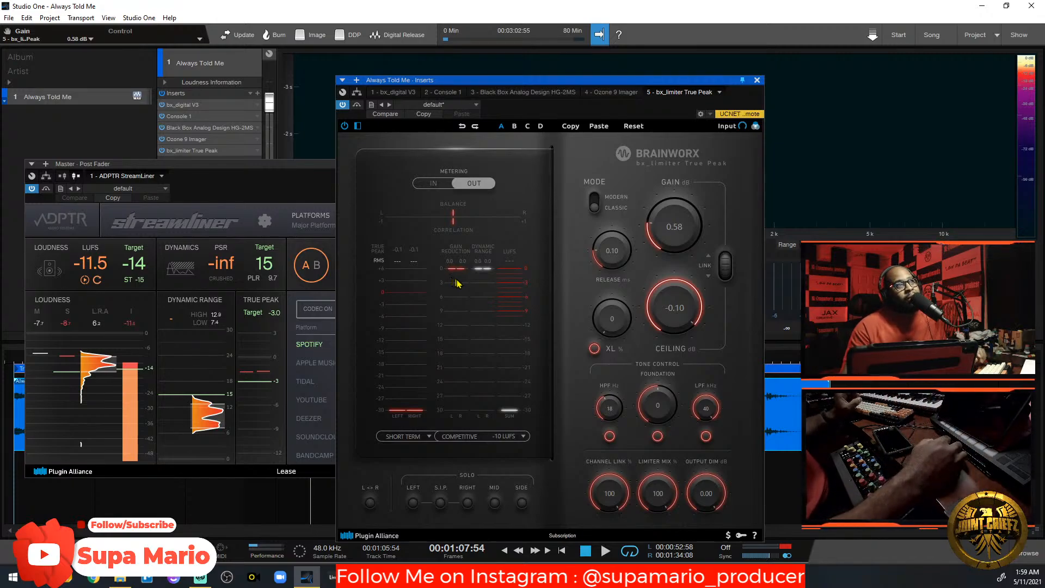
key(space)
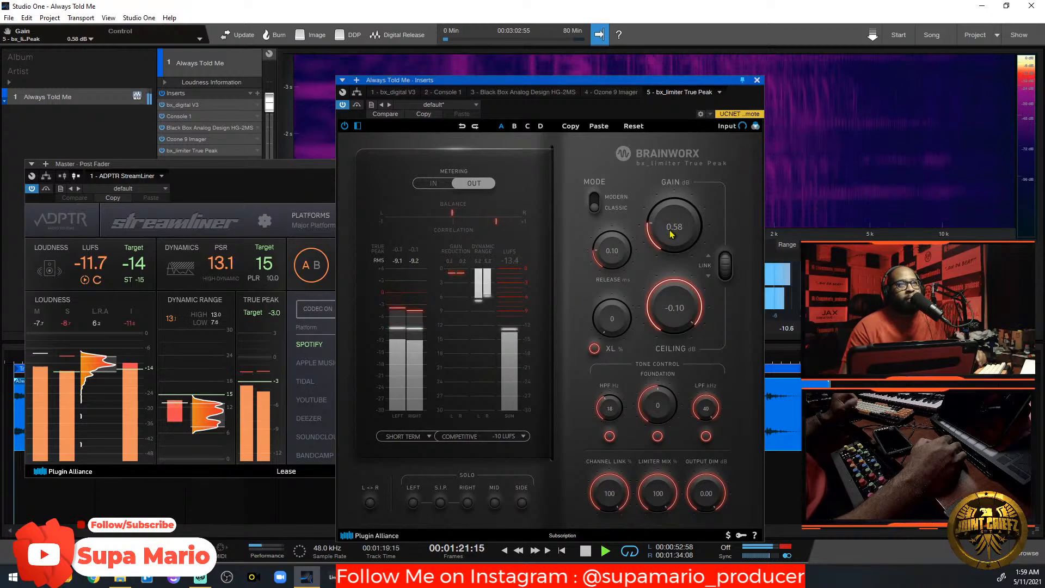
drag(673, 236, 674, 237)
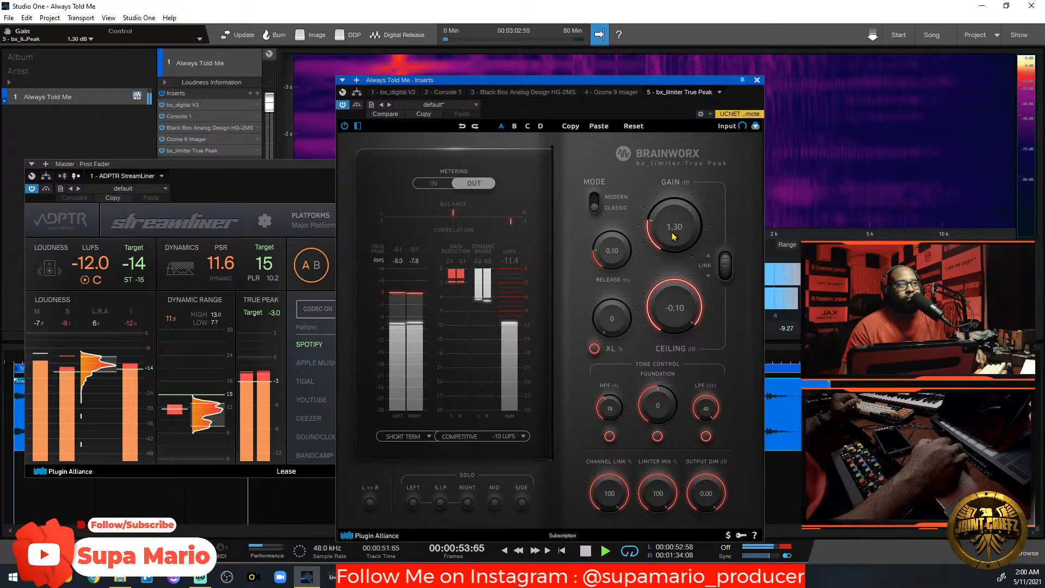
scroll(674, 238, down, 5)
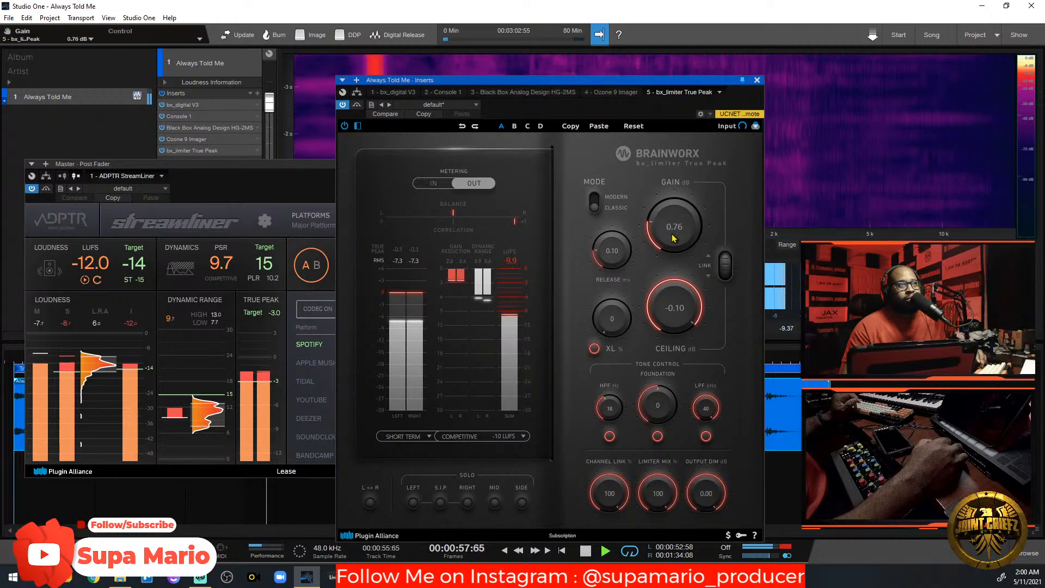
scroll(667, 243, down, 10)
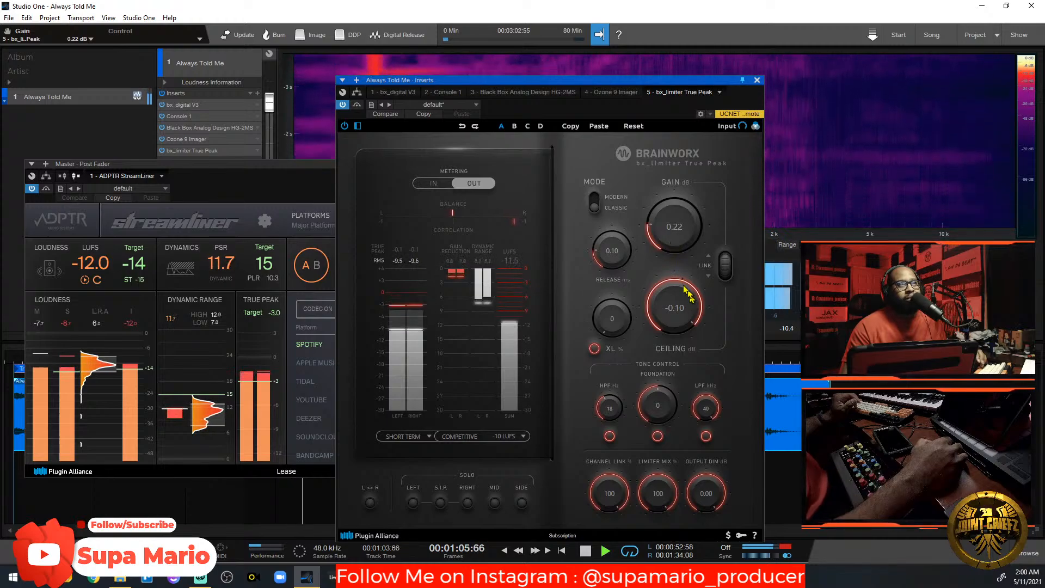
Stop playback and set the limiter's loudness meter target to Dynamic, -12 LUFS.
key(space)
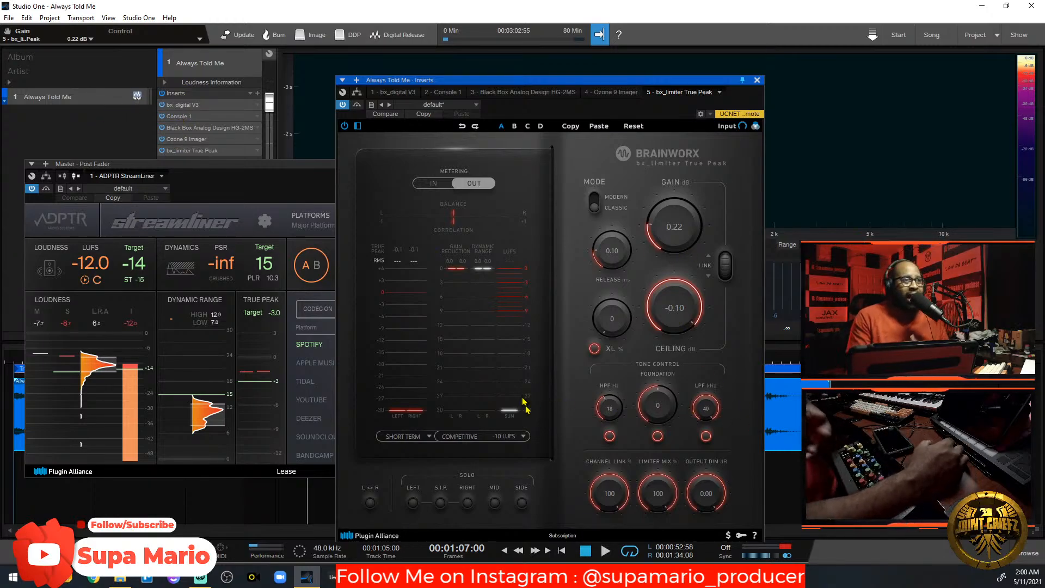
click(524, 440)
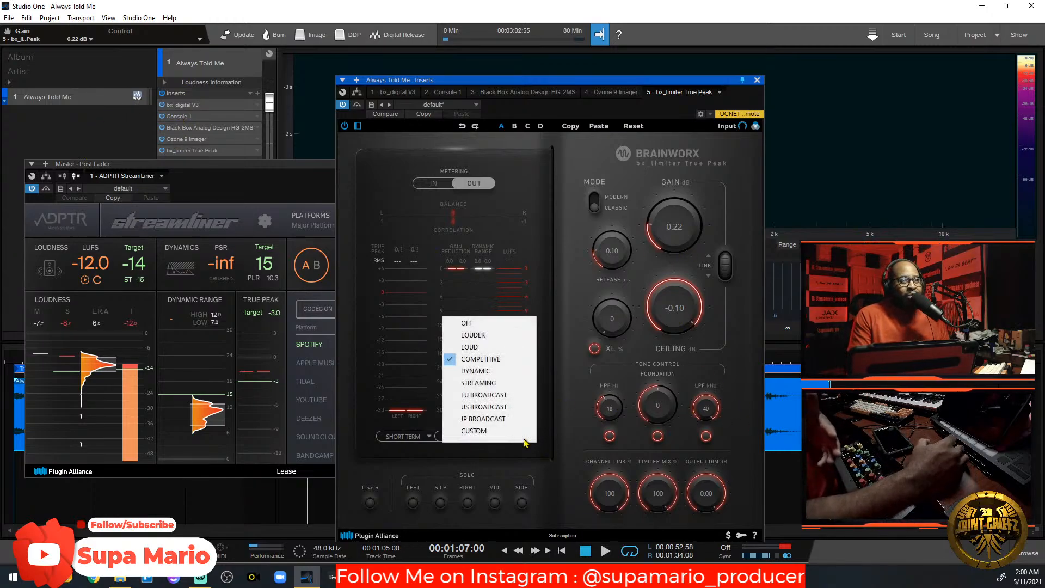
click(487, 373)
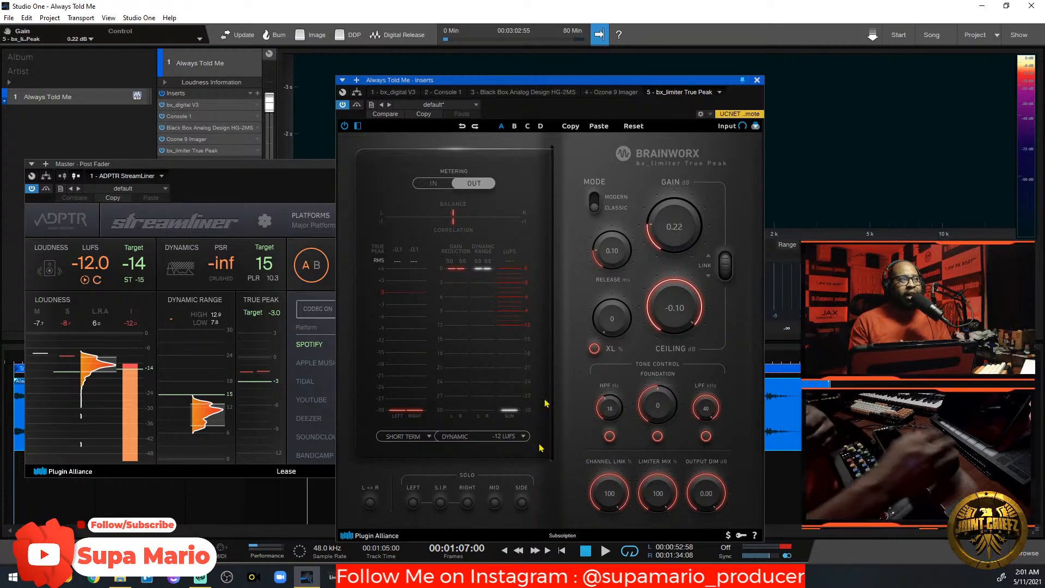
Load the Hip Hop levels preset "Dr Dre - Nuthin' But A G Thang" in StreamLiner.
click(231, 185)
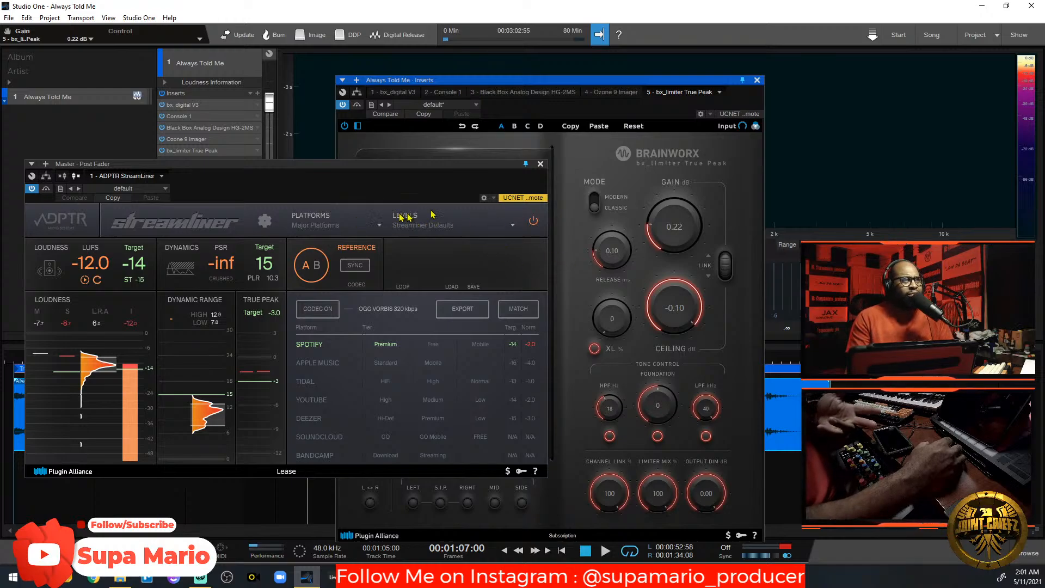
click(512, 225)
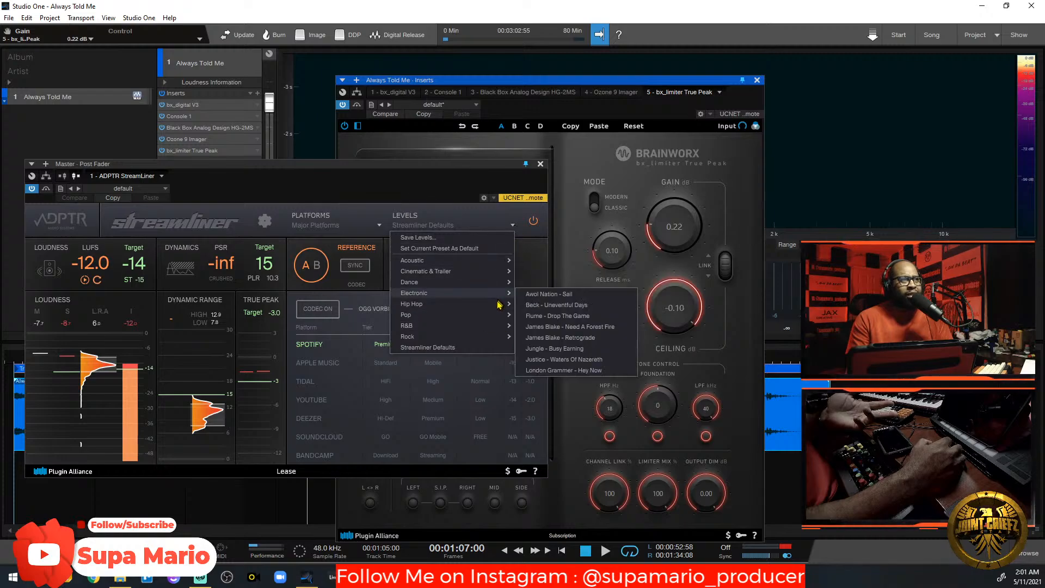
mouse_move(497, 305)
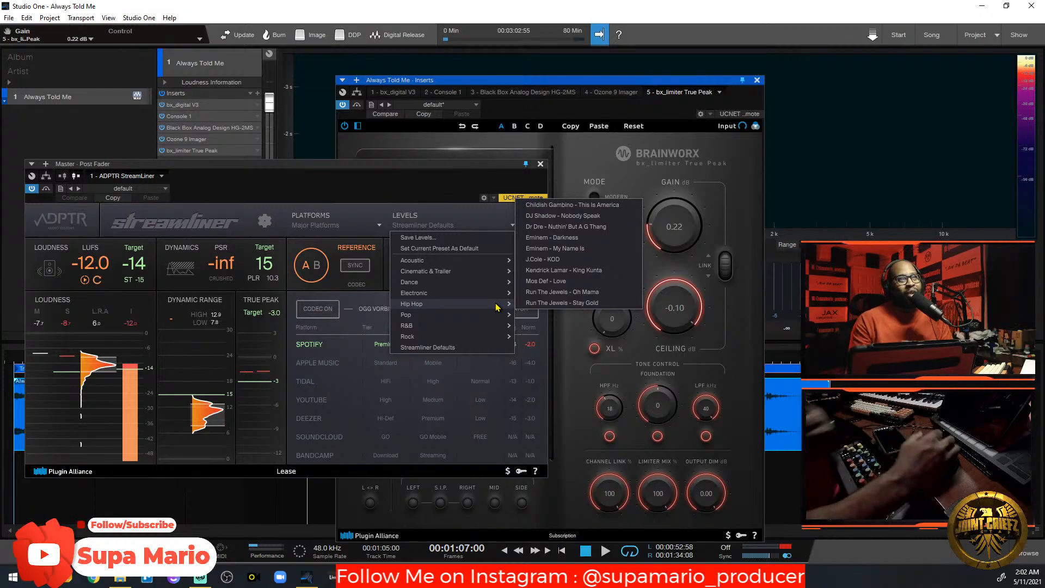
mouse_move(500, 335)
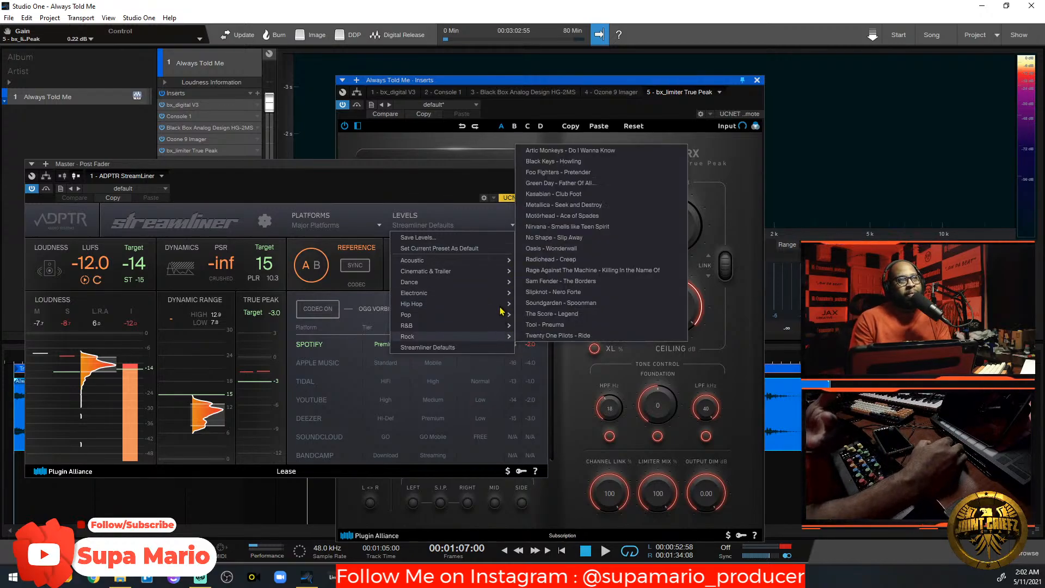
mouse_move(501, 305)
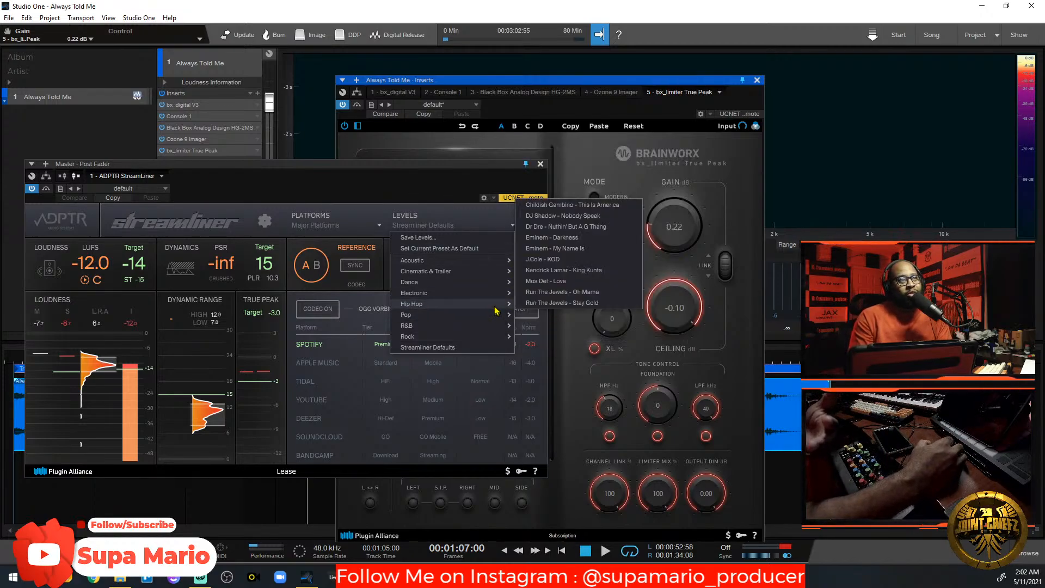
click(575, 226)
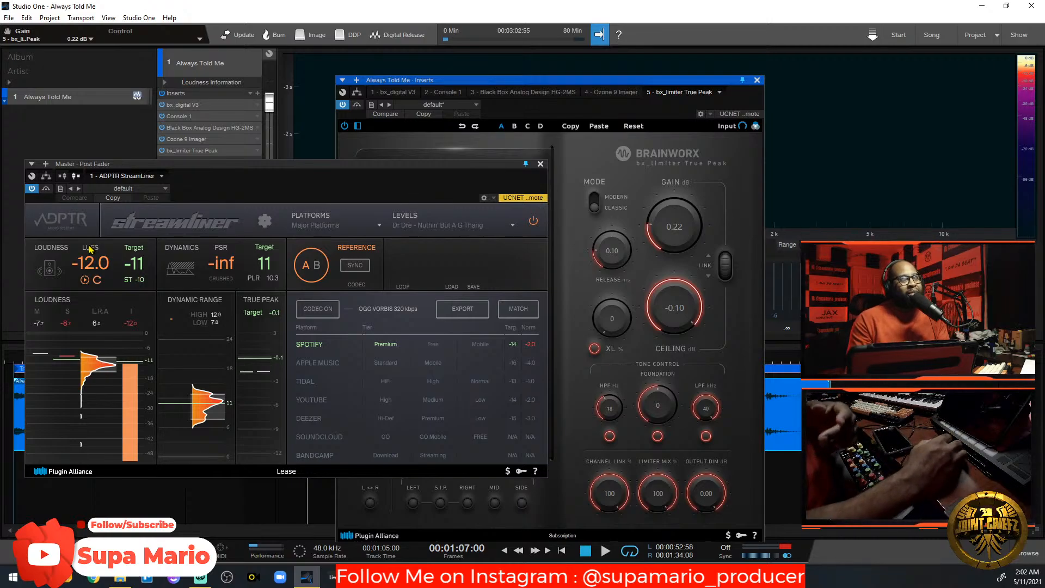
Close the StreamLiner window and keep the limiter's loudness meter target on Dynamic, -12 LUFS.
click(581, 158)
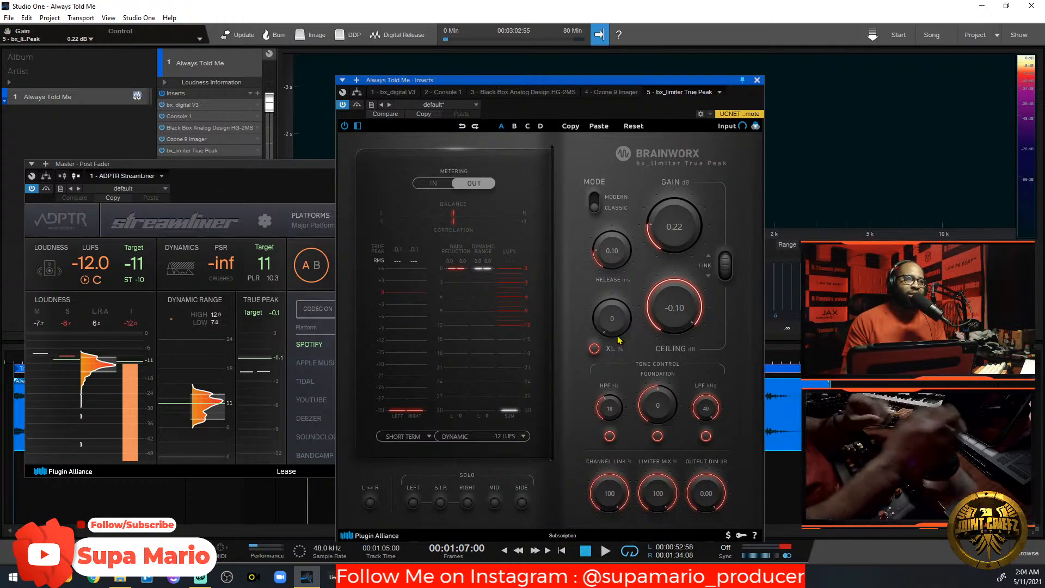
click(283, 189)
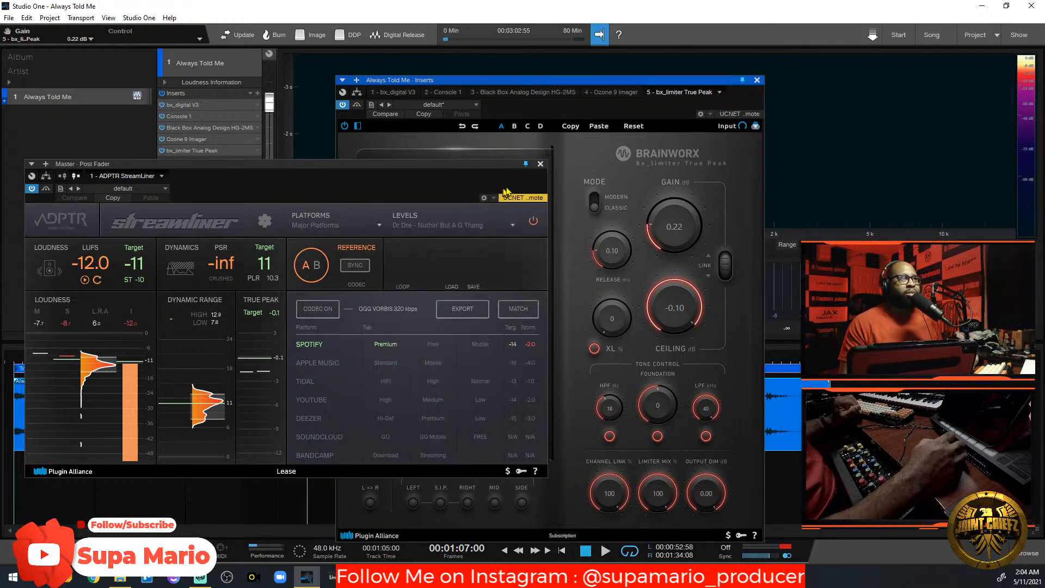
click(541, 165)
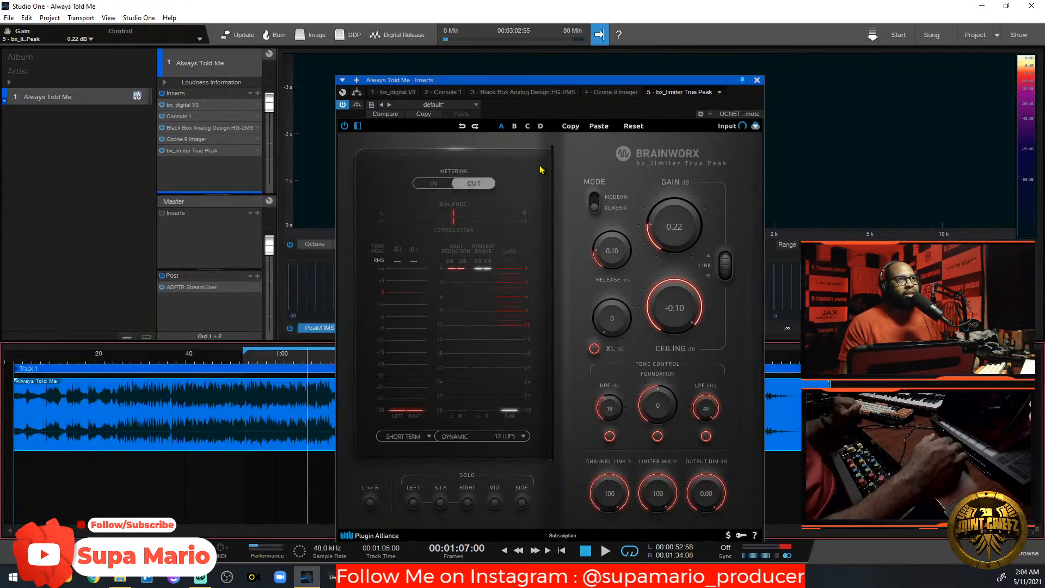
click(514, 439)
click(495, 366)
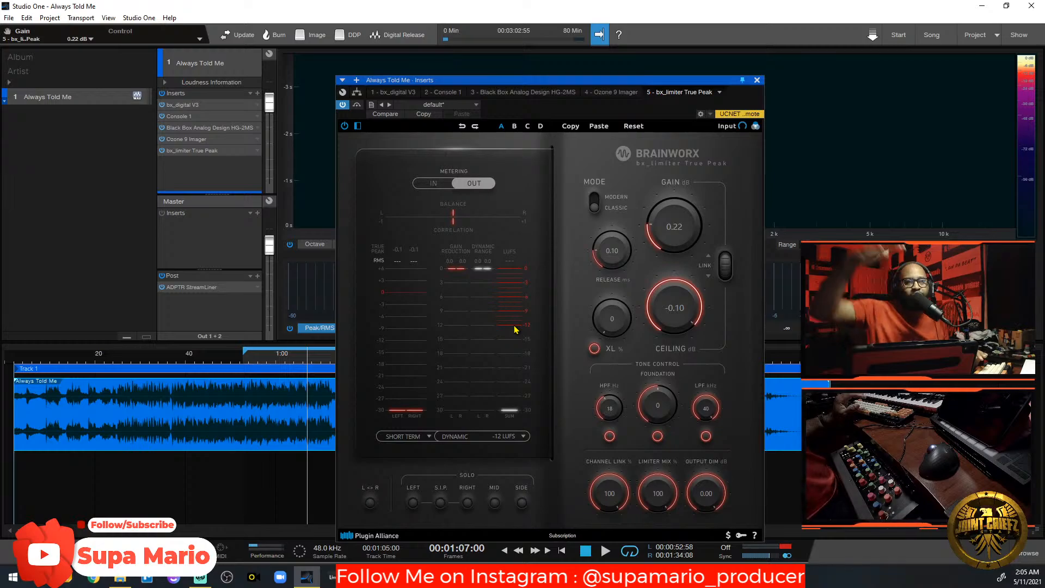
Play the loop, set the limiter's XL saturation to 12%, gain to 0.17 dB and ceiling to -0.05 dB, and stop playback.
key(space)
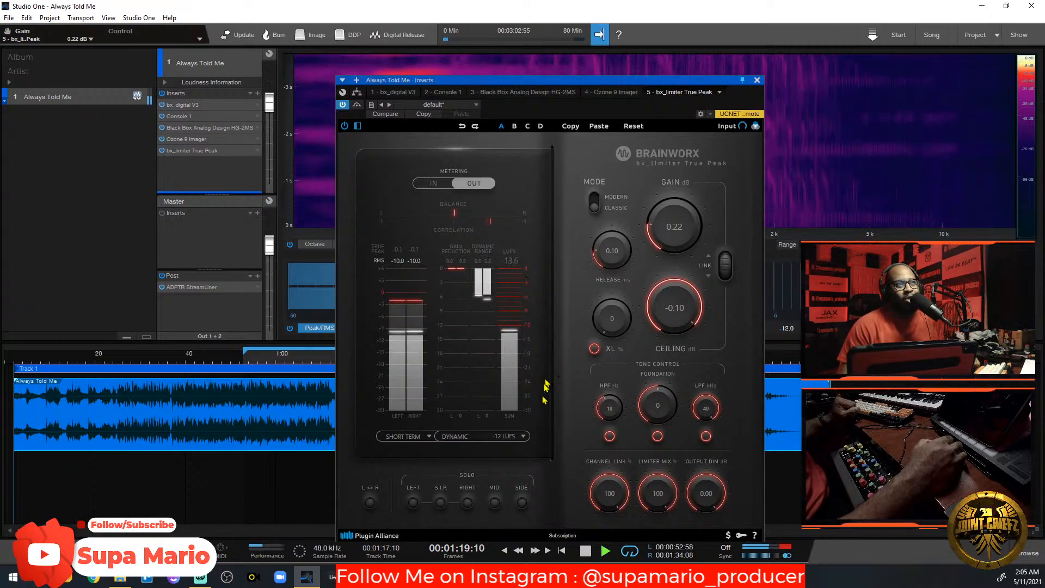
click(615, 357)
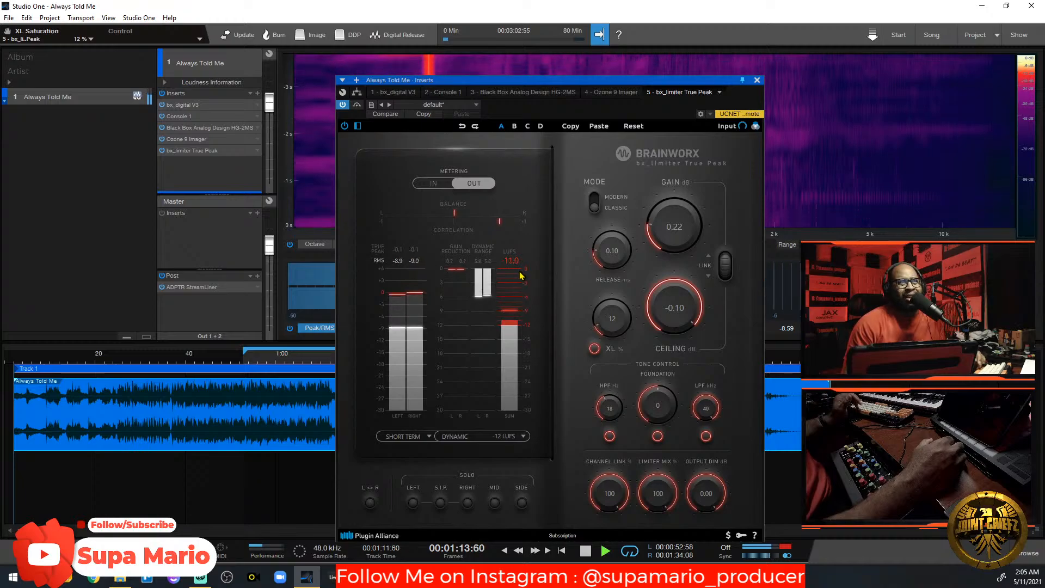
key(space)
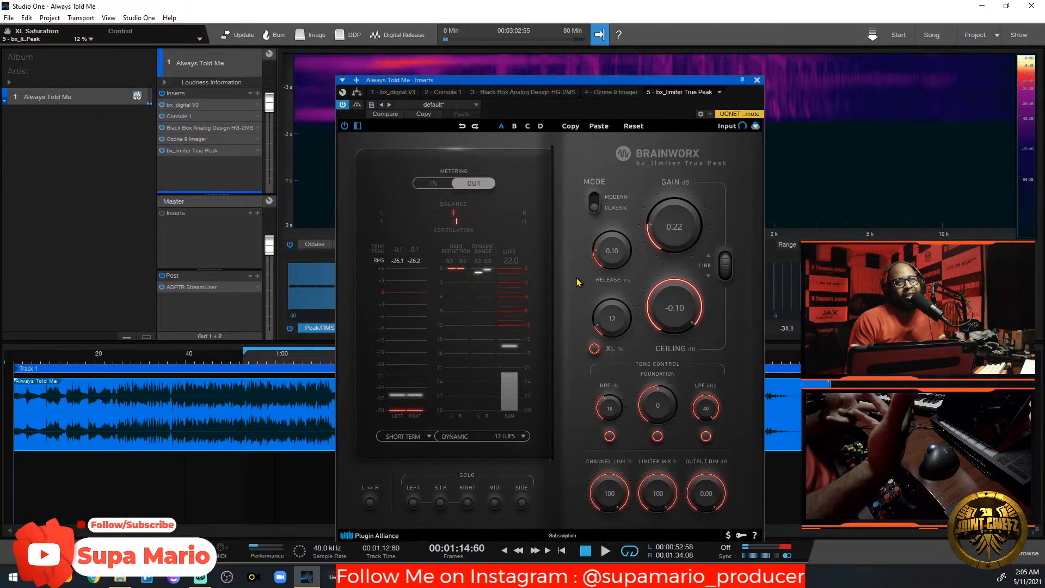
key(space)
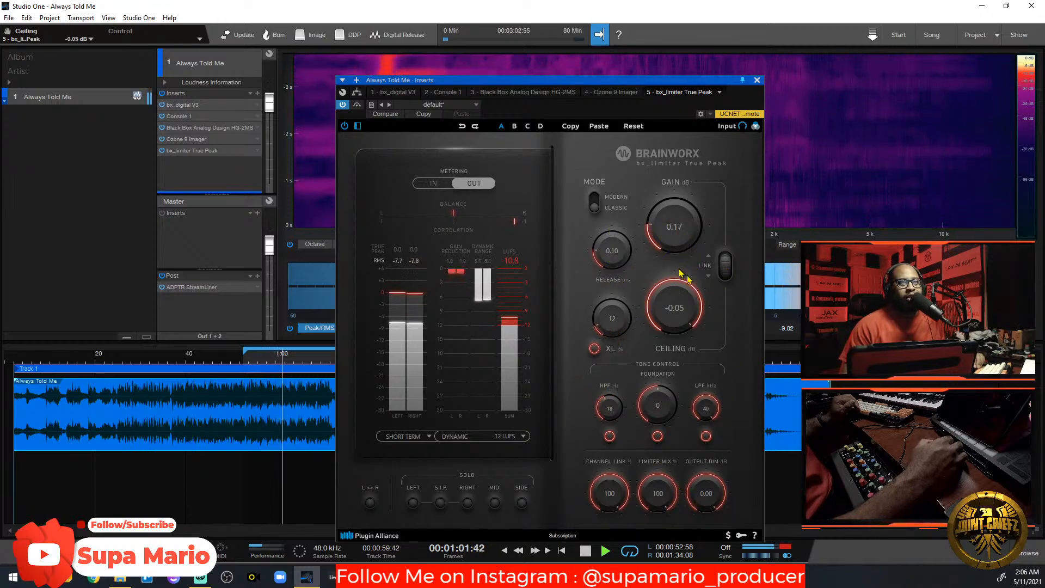
key(space)
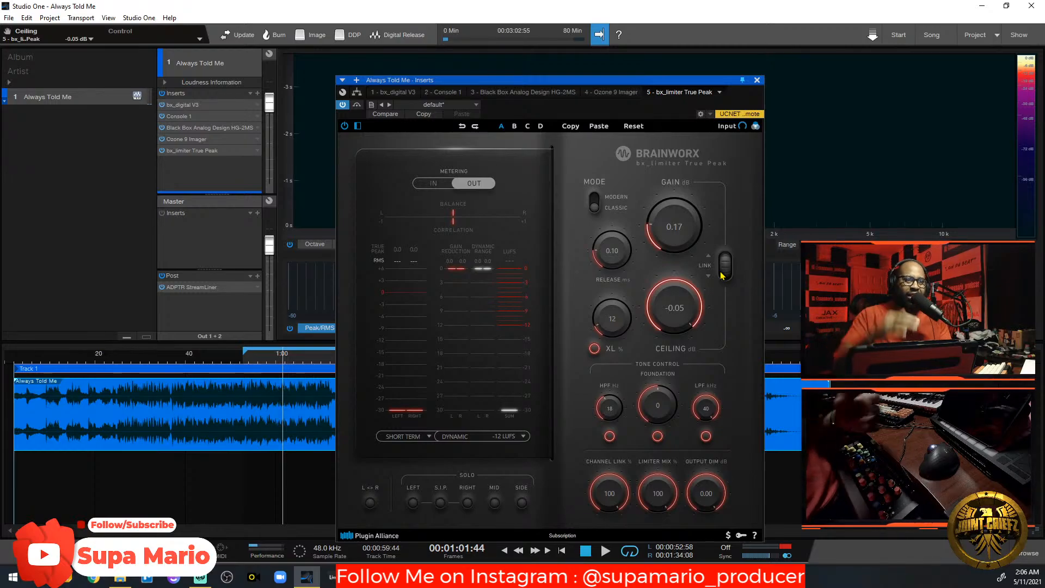
Play the loop, set the limiter's LPF to 28 kHz, and try Foundation at 15 before lowering it to -1.
key(space)
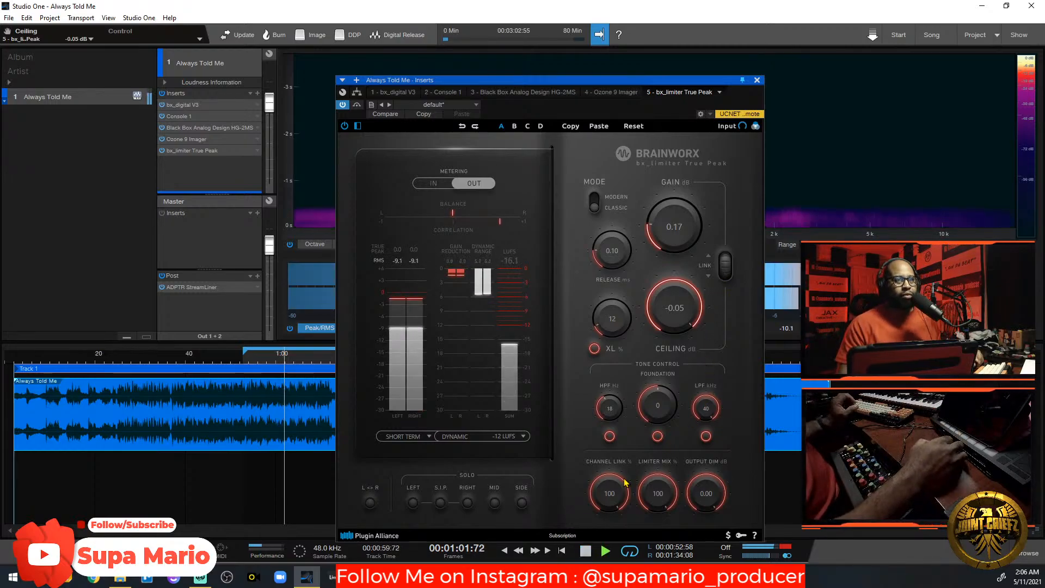
drag(706, 407, 702, 446)
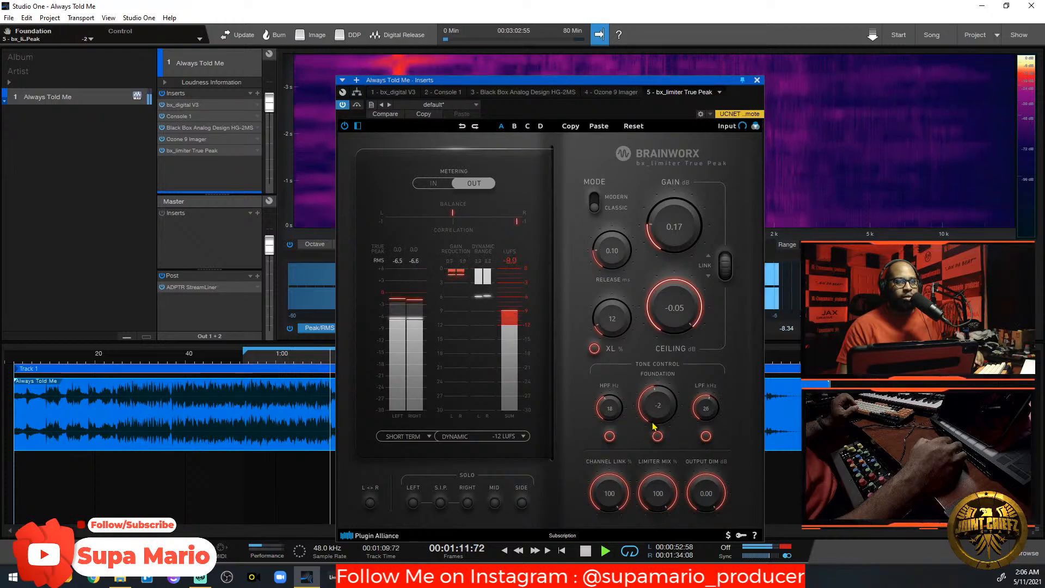
drag(653, 425, 658, 381)
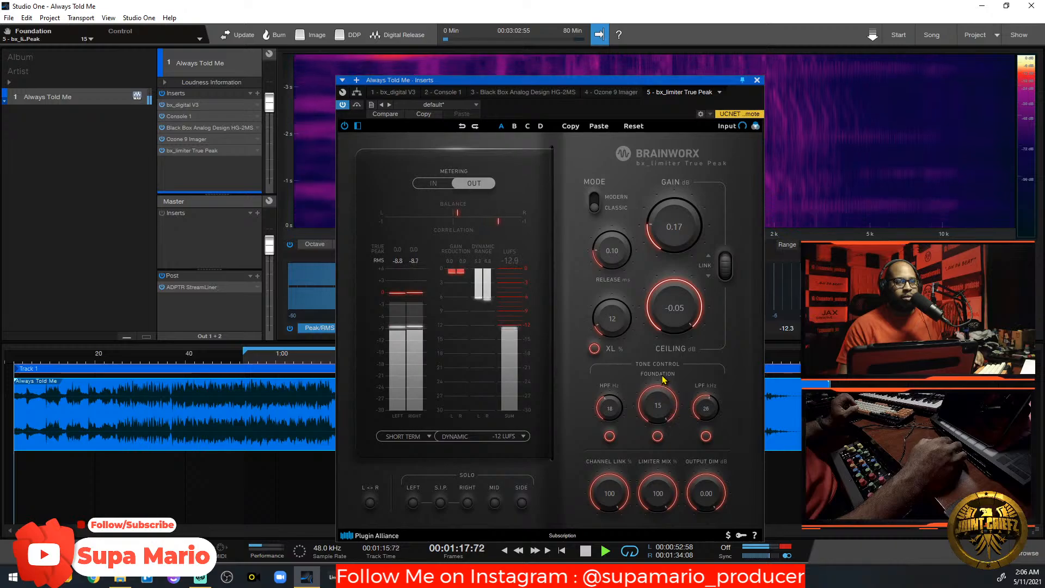
drag(658, 477, 660, 428)
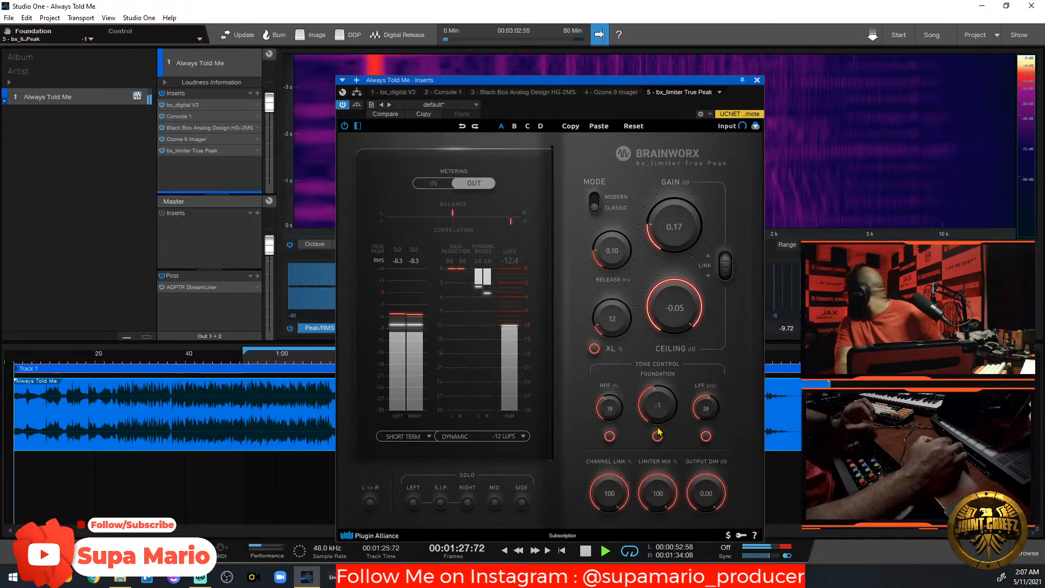
drag(658, 431, 659, 432)
key(space)
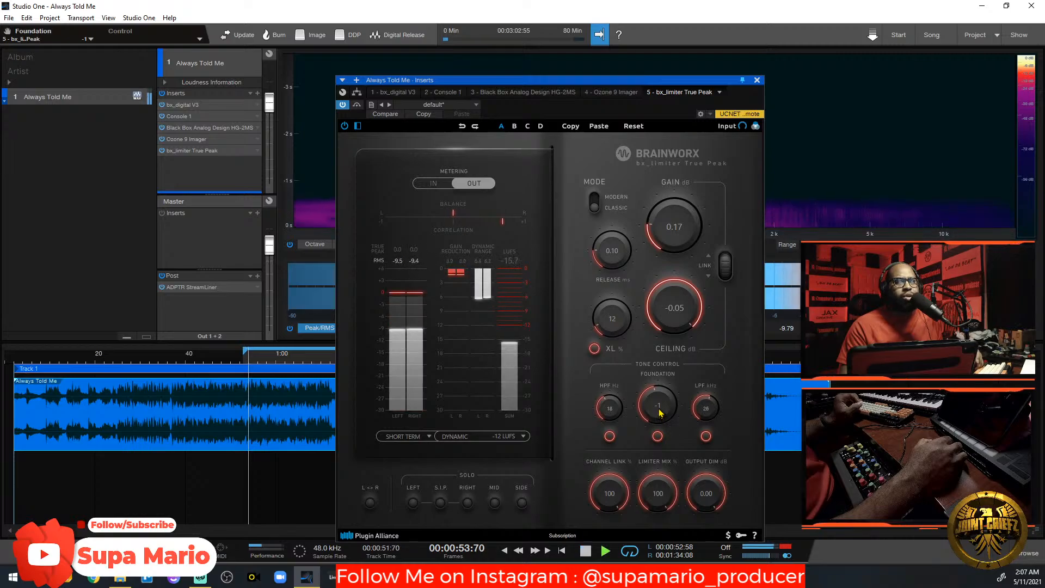
Fine-tune the limiter's Foundation tone control to 1 while the loop plays, and stop playback.
scroll(659, 410, down, 1)
scroll(660, 412, up, 2)
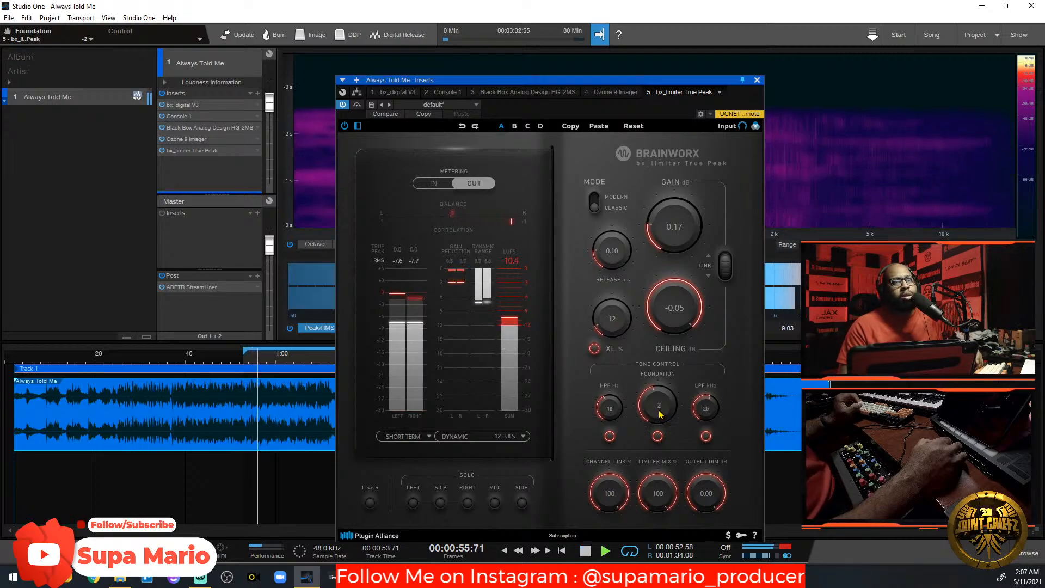
scroll(661, 412, down, 1)
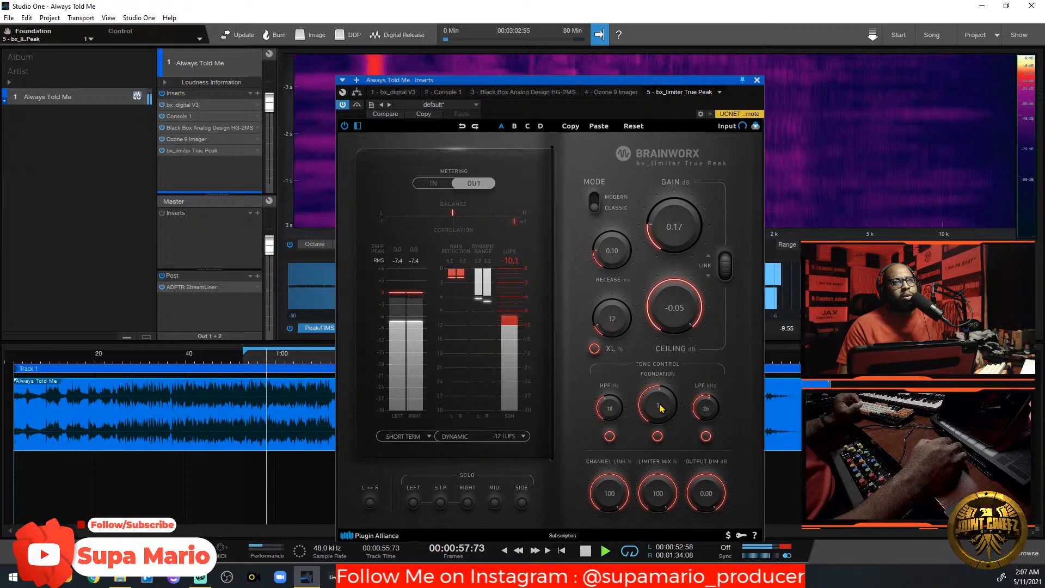
scroll(662, 411, up, 1)
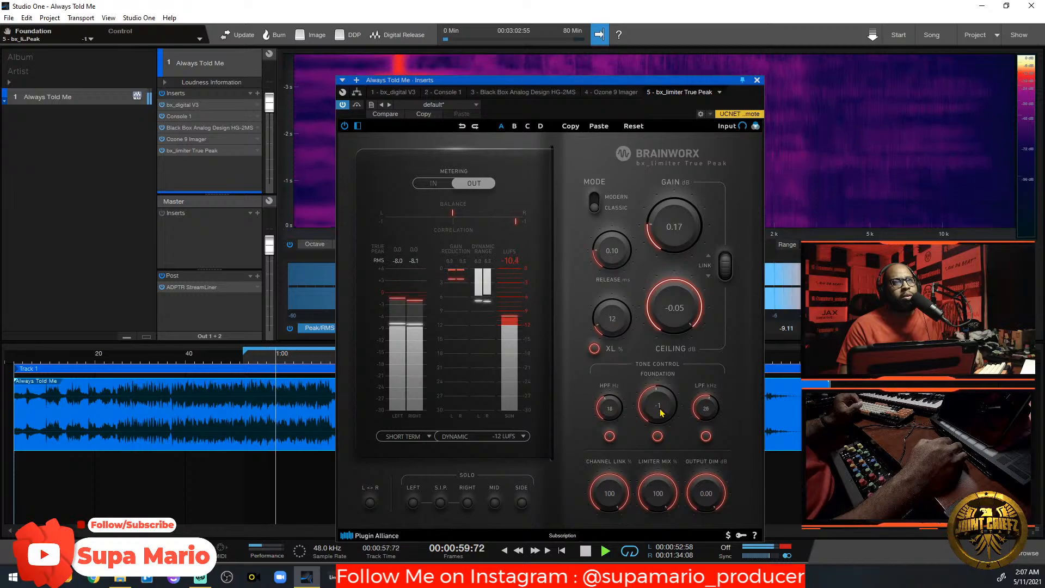
scroll(661, 410, up, 1)
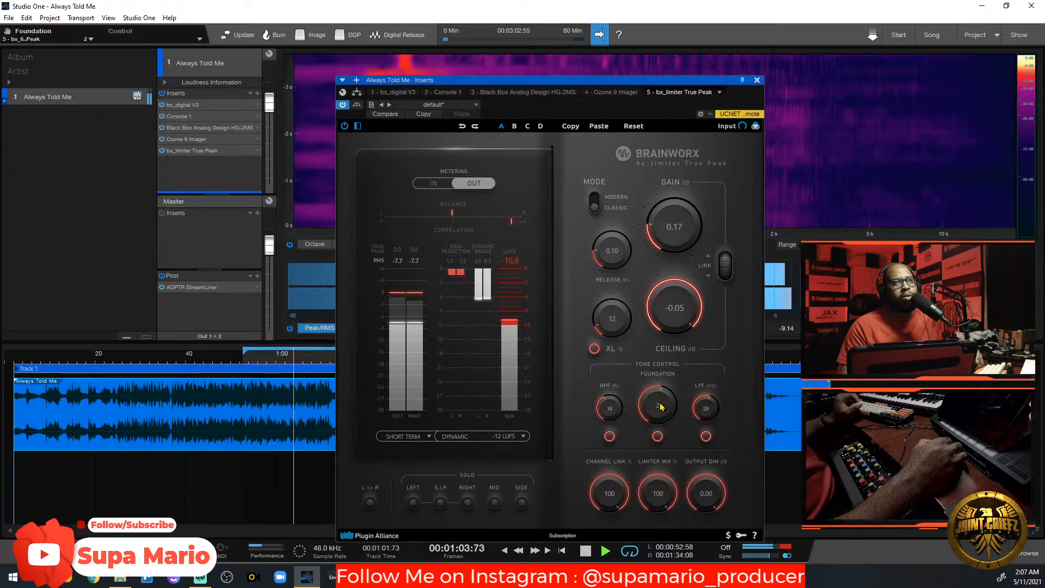
key(space)
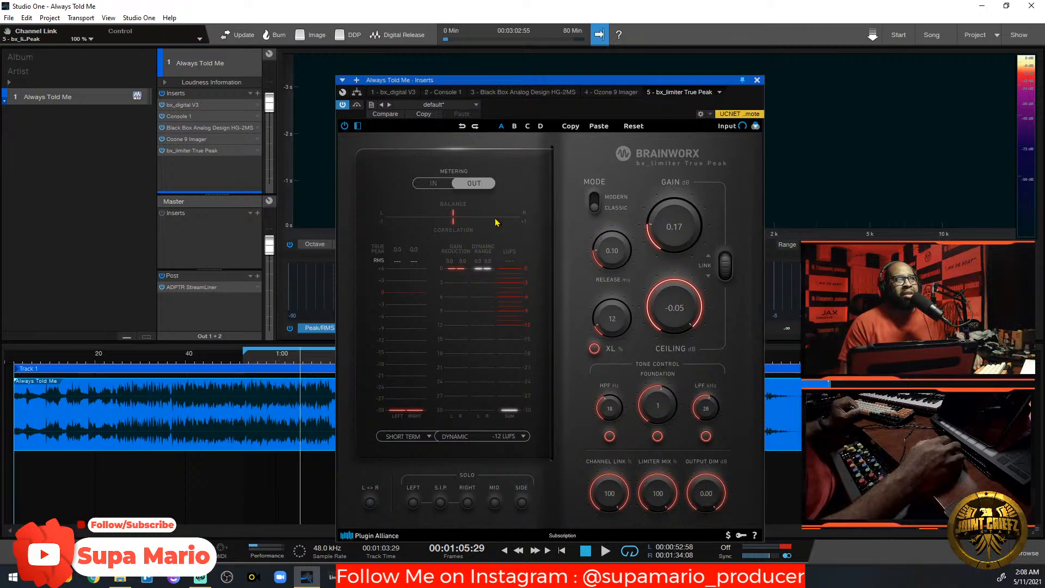
Play the loop, try Output Dim at -9.00 dB, settle it on -0.24 dB, and close the limiter window.
key(space)
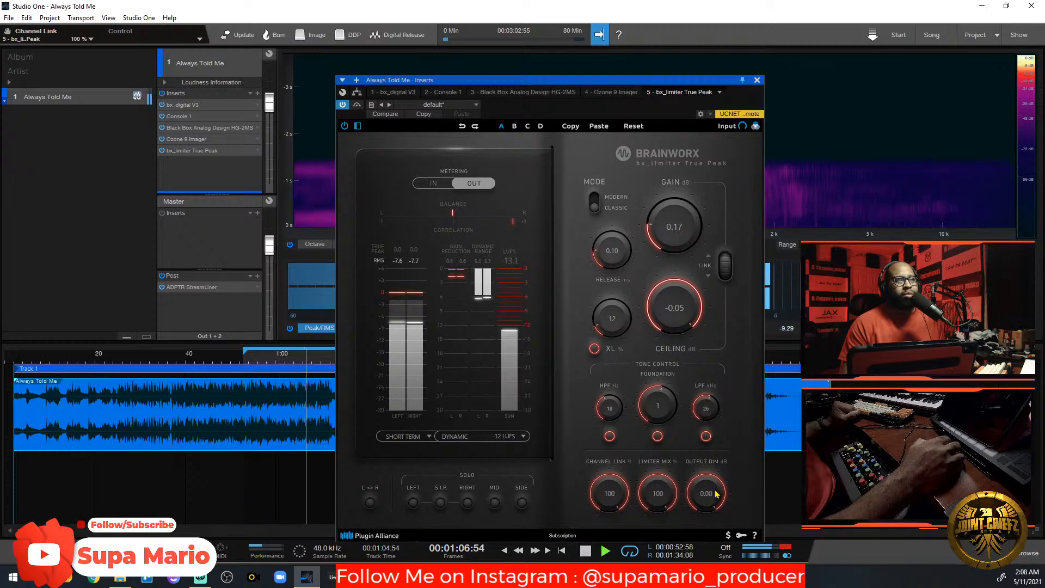
scroll(717, 493, down, 9)
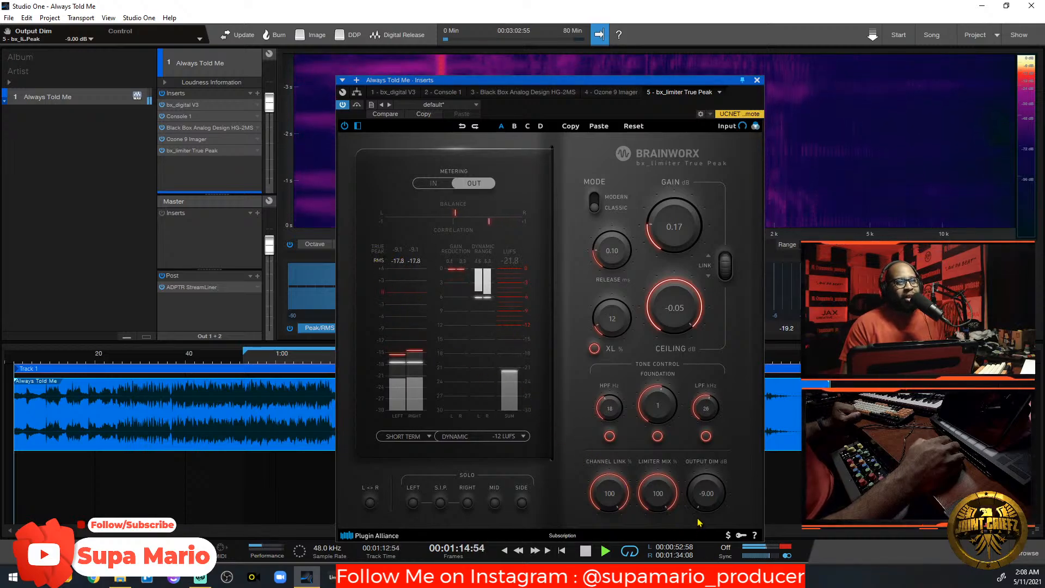
drag(708, 497, 718, 459)
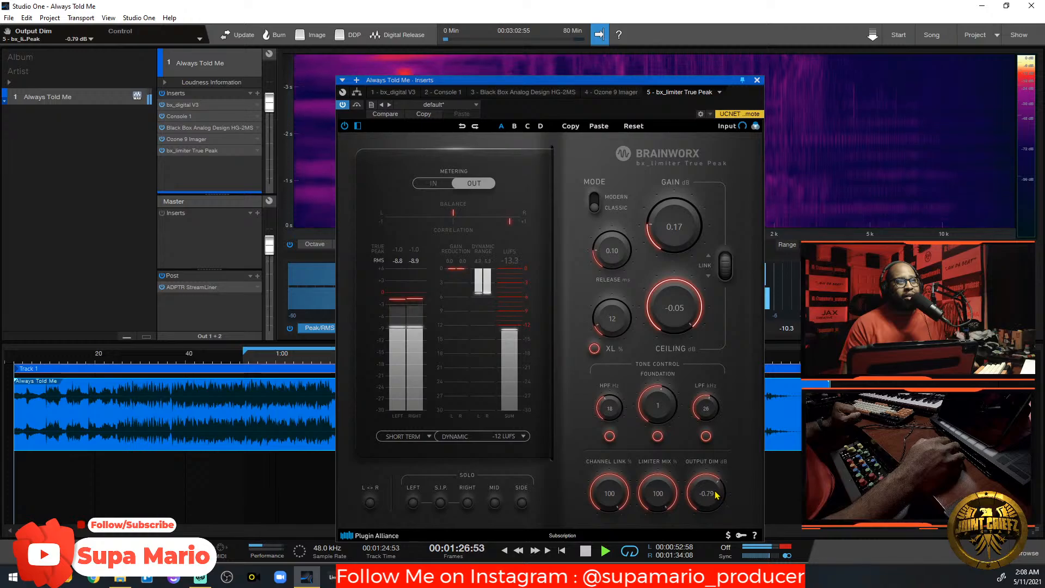
drag(716, 494, 718, 474)
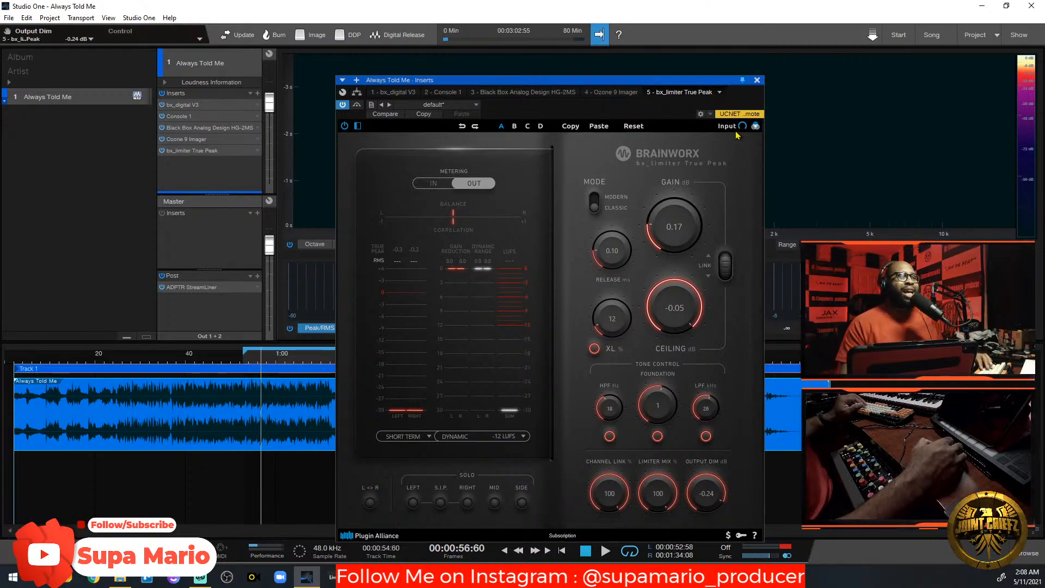
click(757, 80)
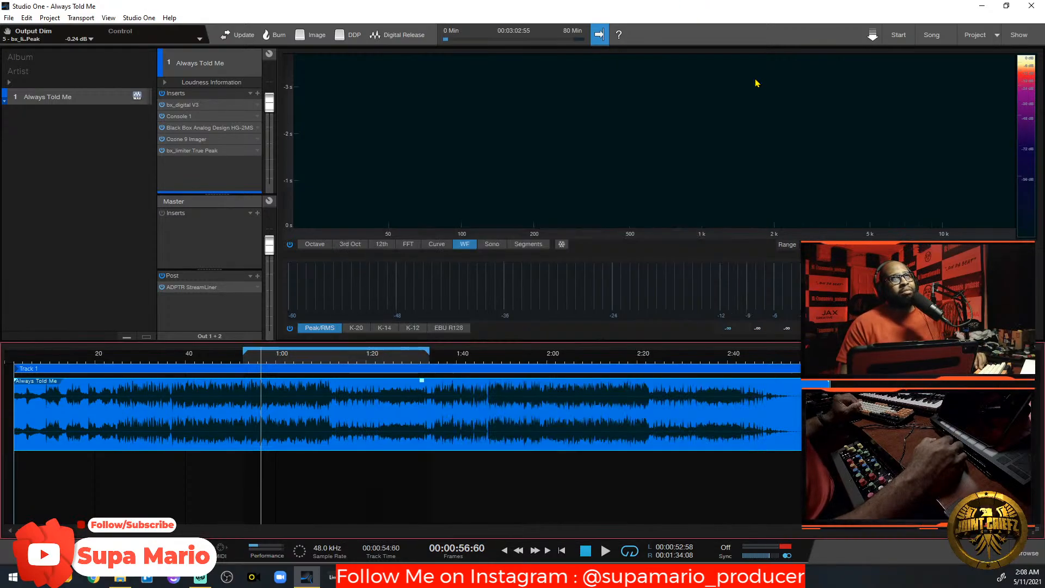
Bypass all the track's inserts, listen to the unprocessed loop, and expand the track's loudness information.
click(162, 94)
key(space)
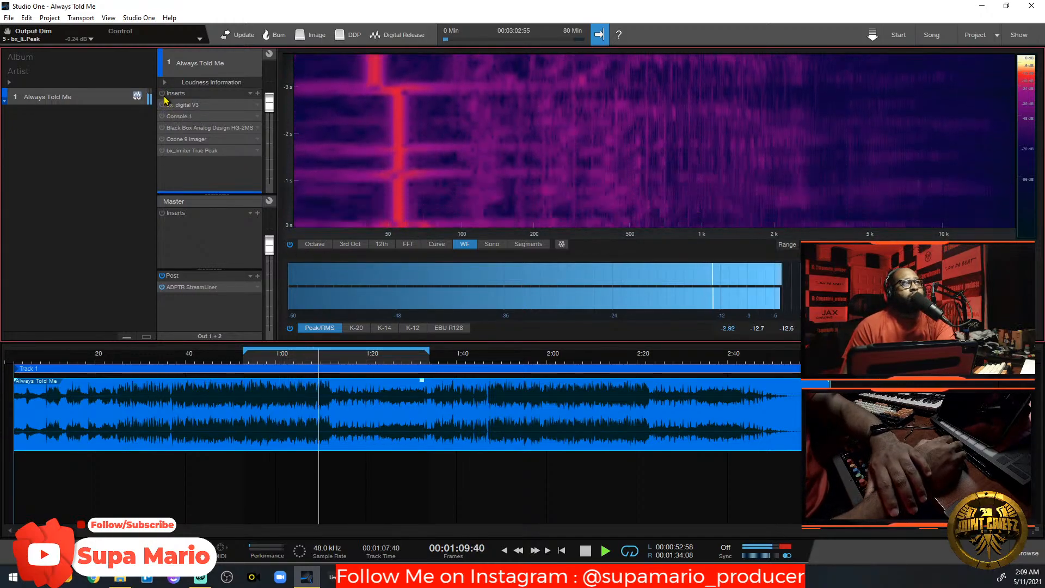
key(space)
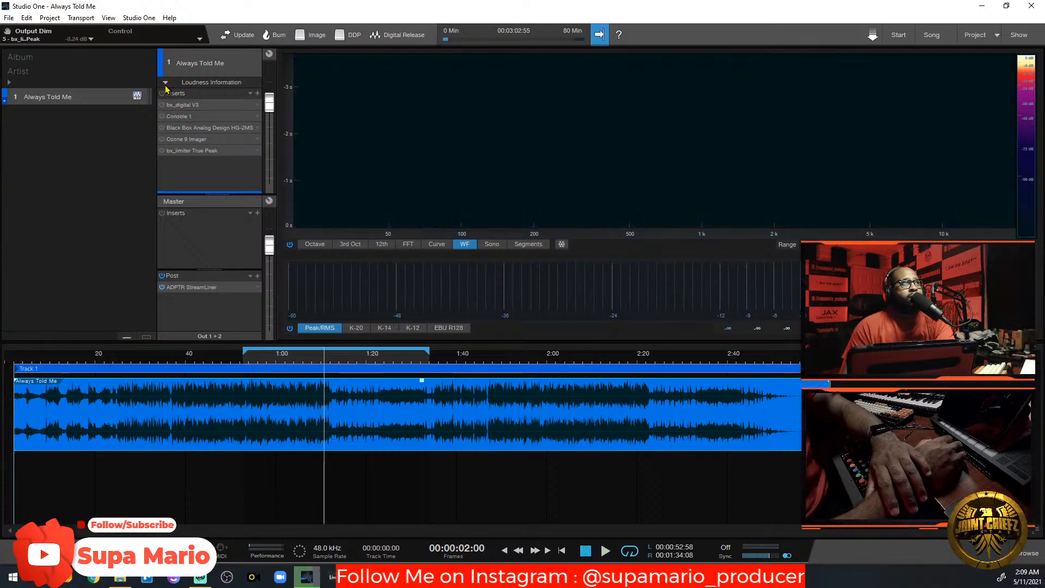
key(space)
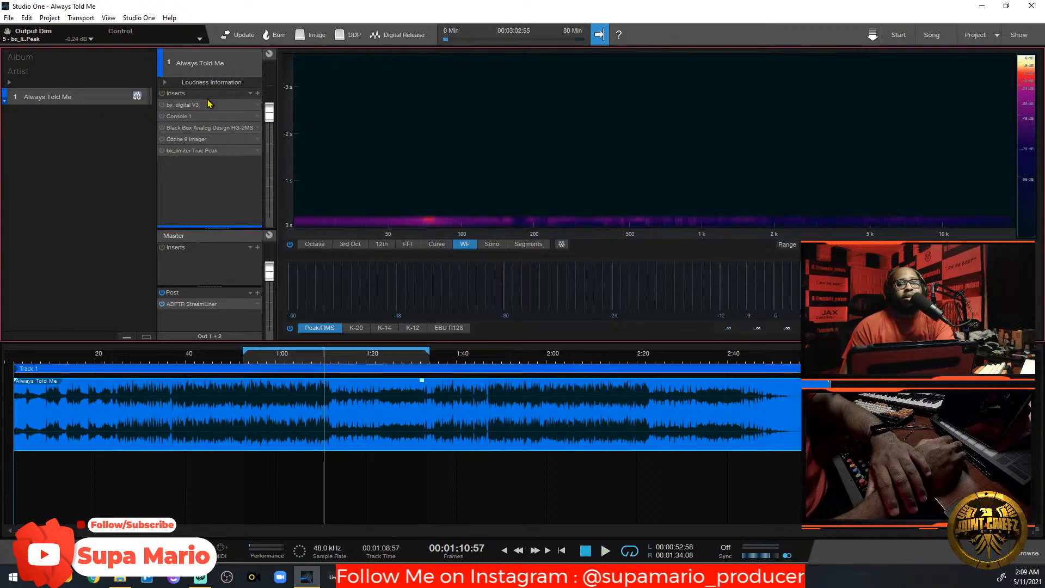
click(166, 83)
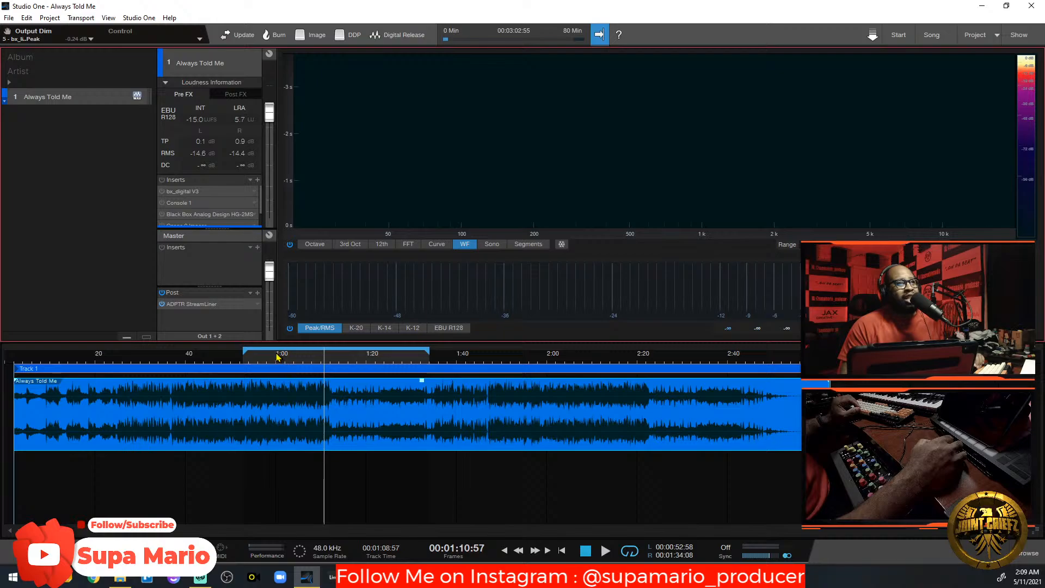
Play from near the start of the loop and enlarge the track's insert rack to show all five effects.
click(254, 361)
key(space)
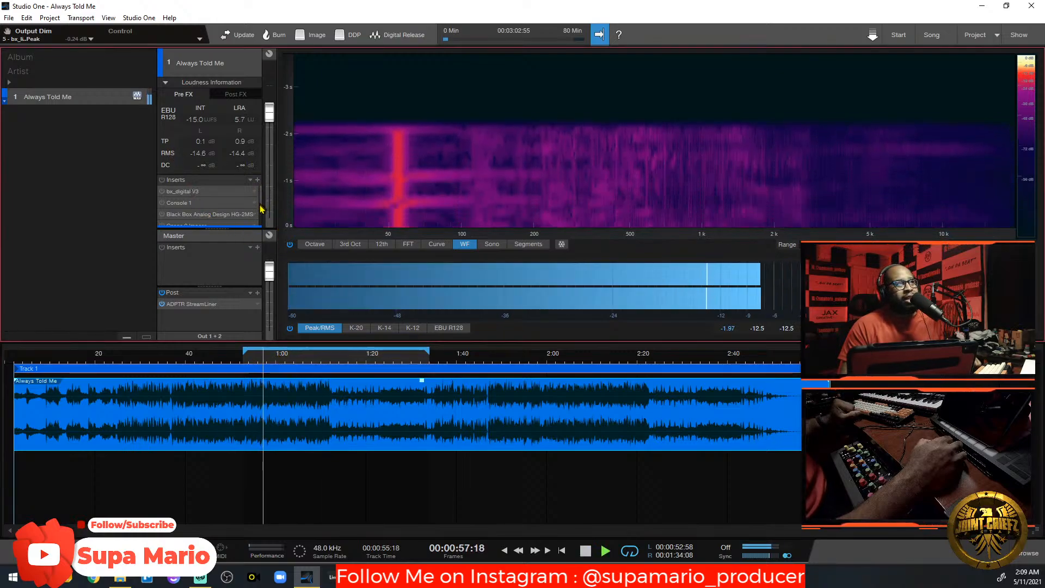
scroll(248, 193, down, 2)
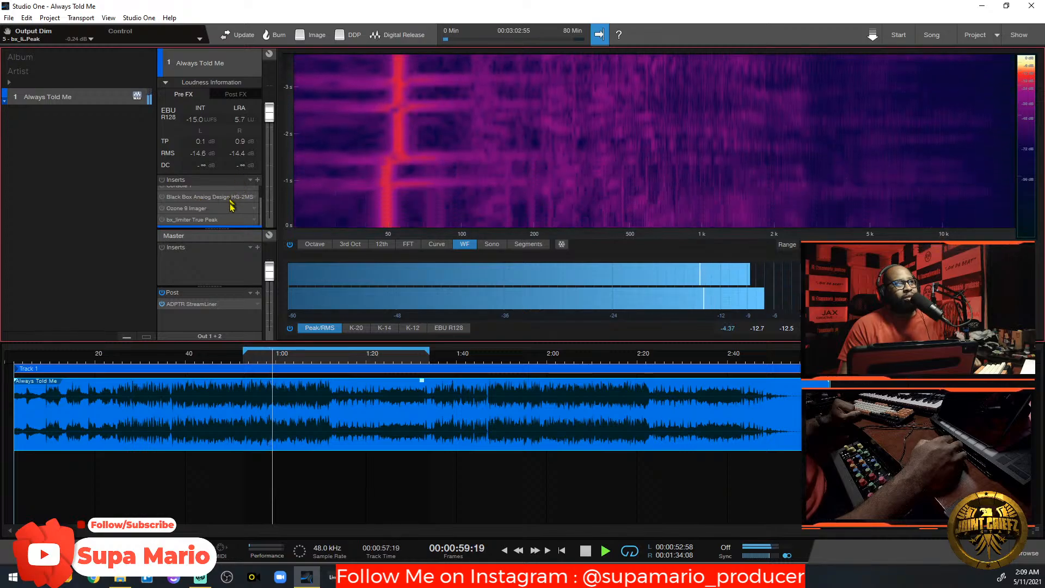
drag(235, 230, 234, 257)
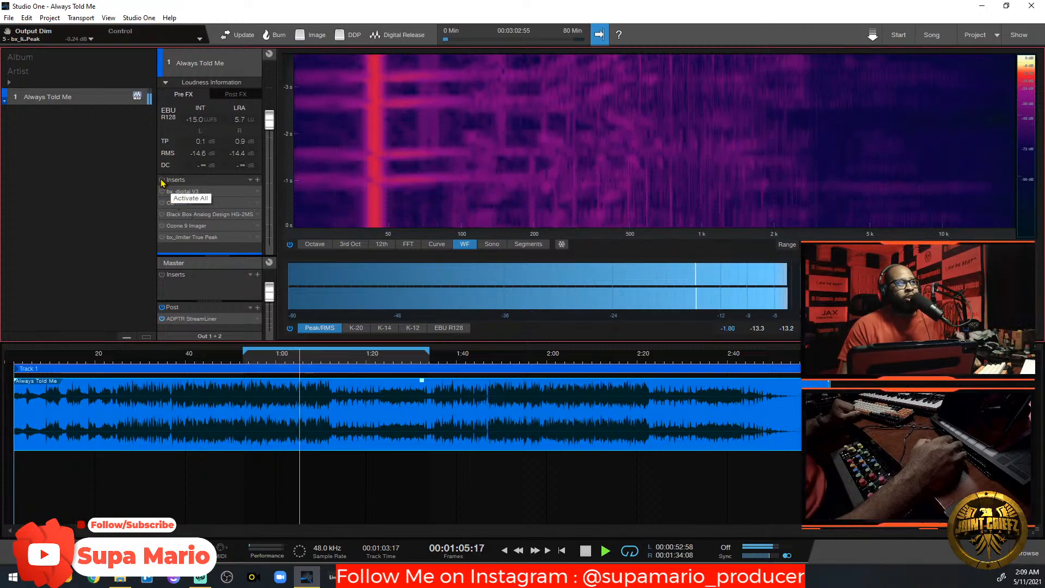
Compare the loop with and without the track's inserts, deactivate the master's post effects, leave the inserts active, and stop playback.
click(162, 180)
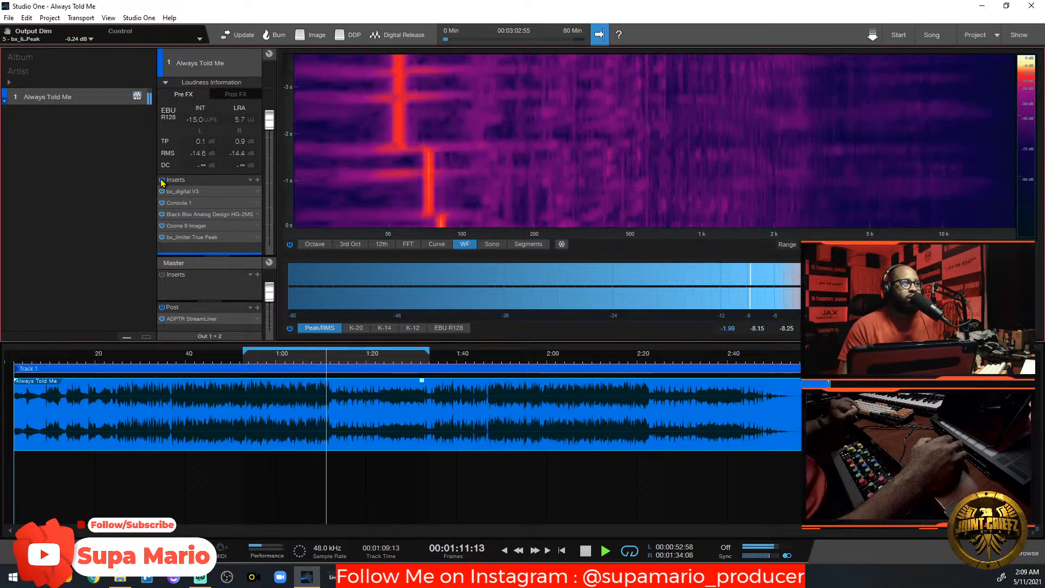
click(161, 181)
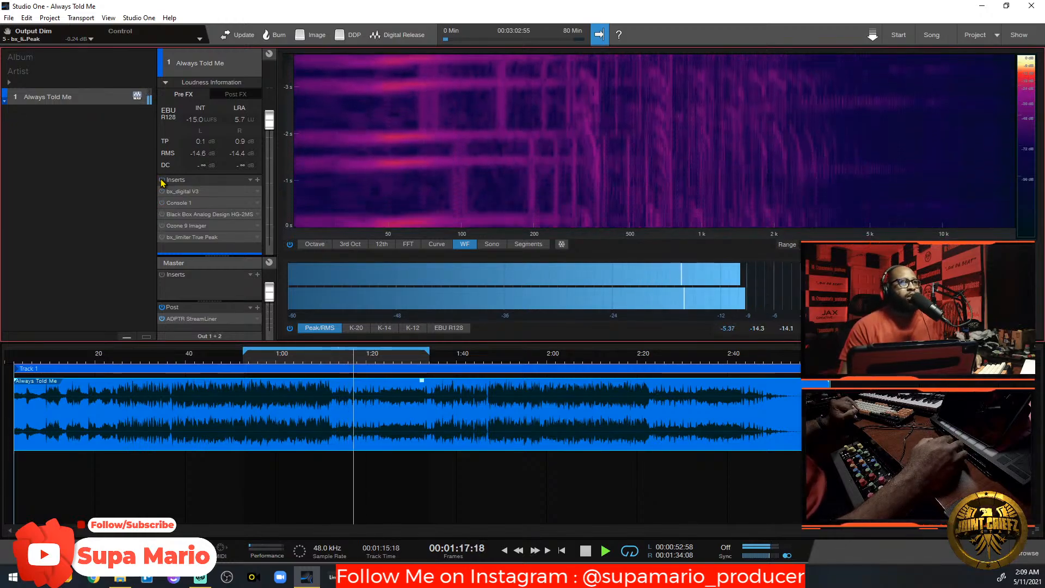
click(162, 180)
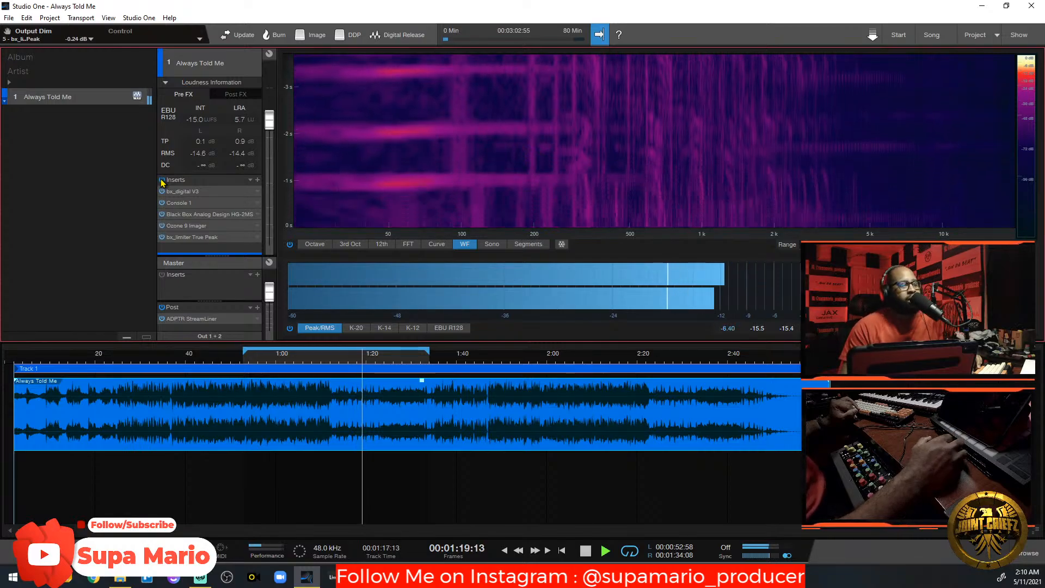
click(161, 307)
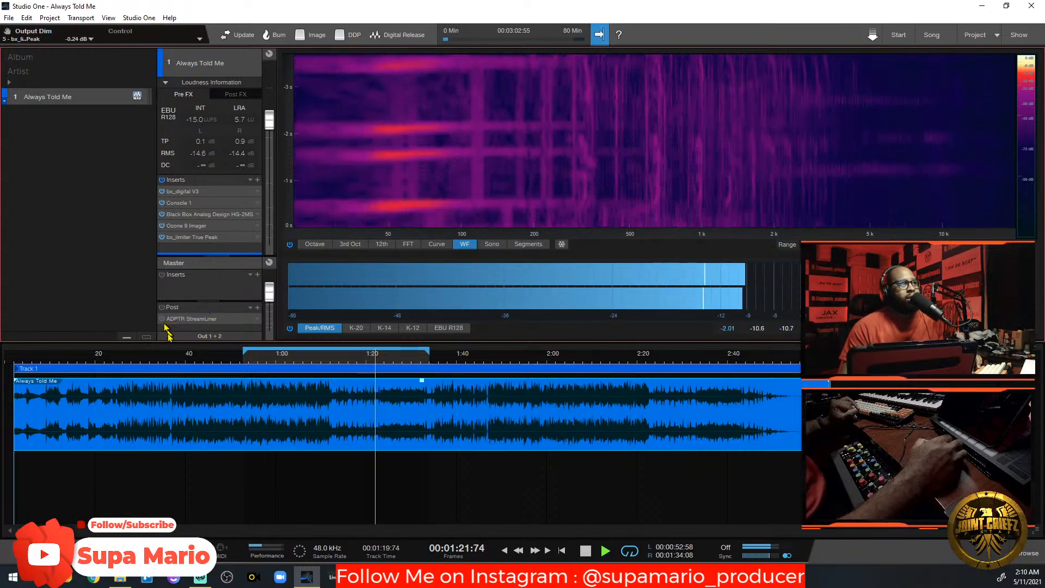
click(162, 180)
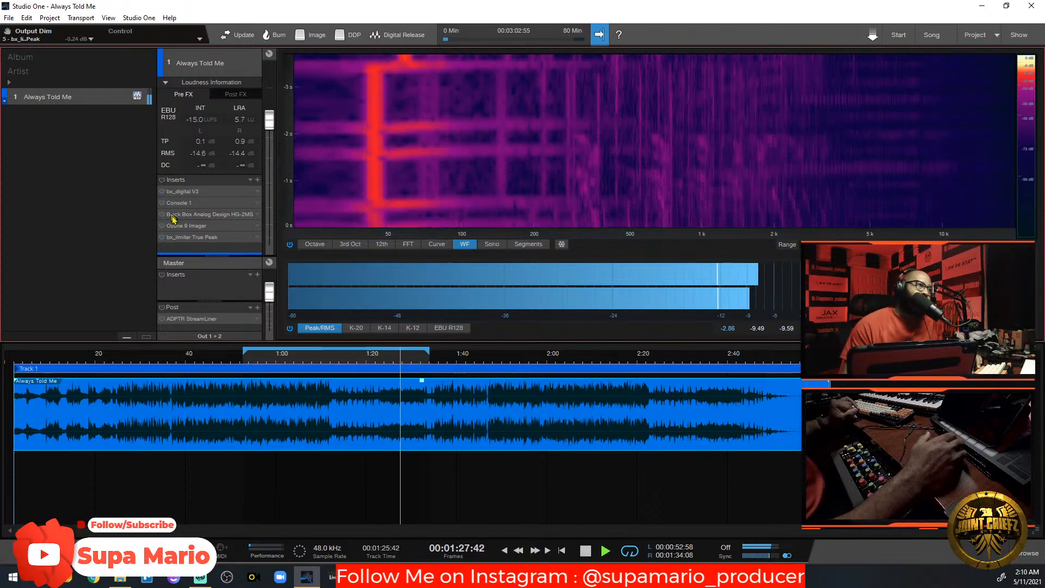
click(162, 182)
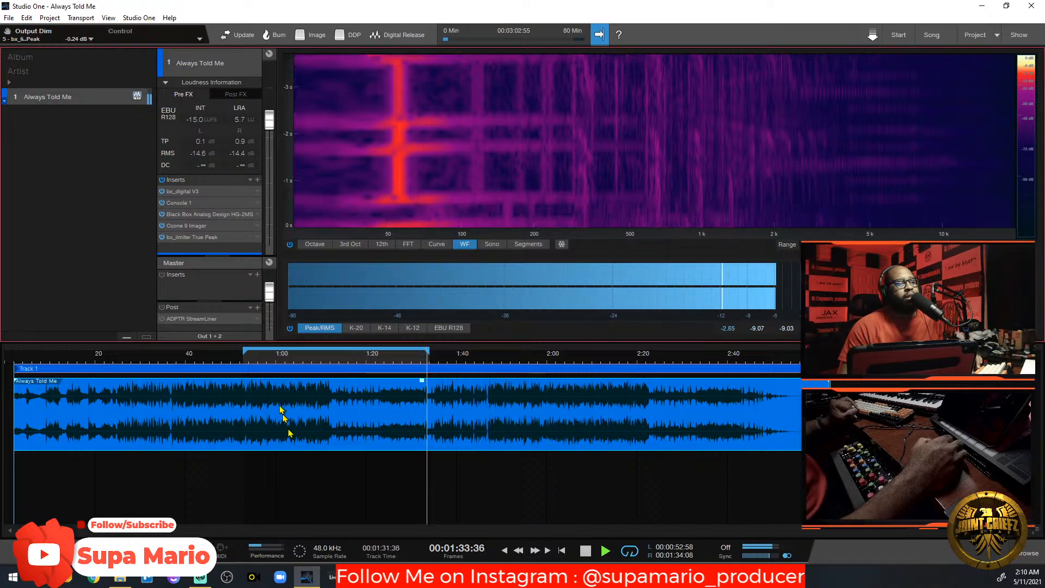
key(space)
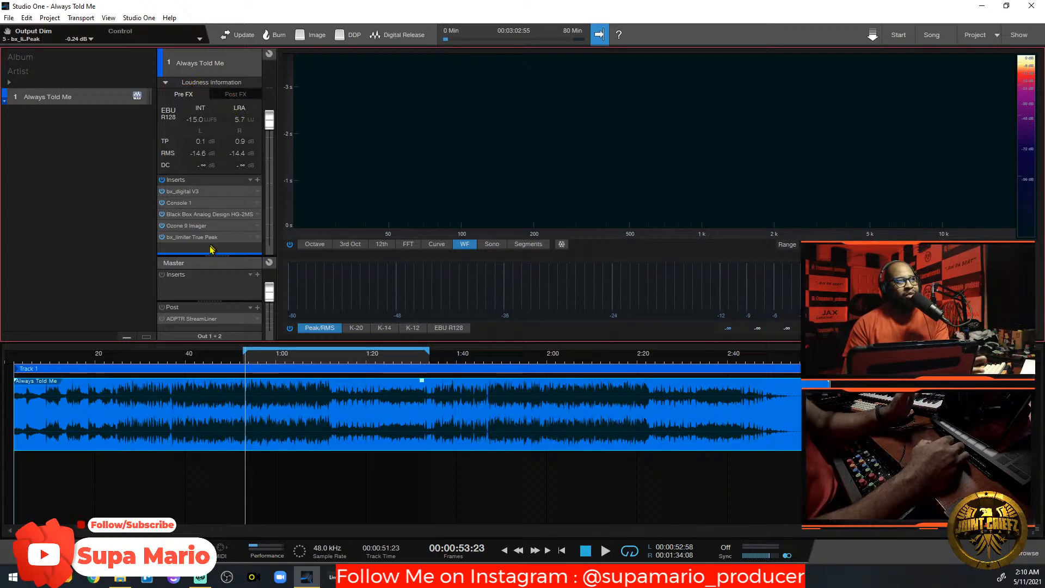
Compare the track's Pre FX and Post FX loudness information, and collapse the readings.
click(235, 95)
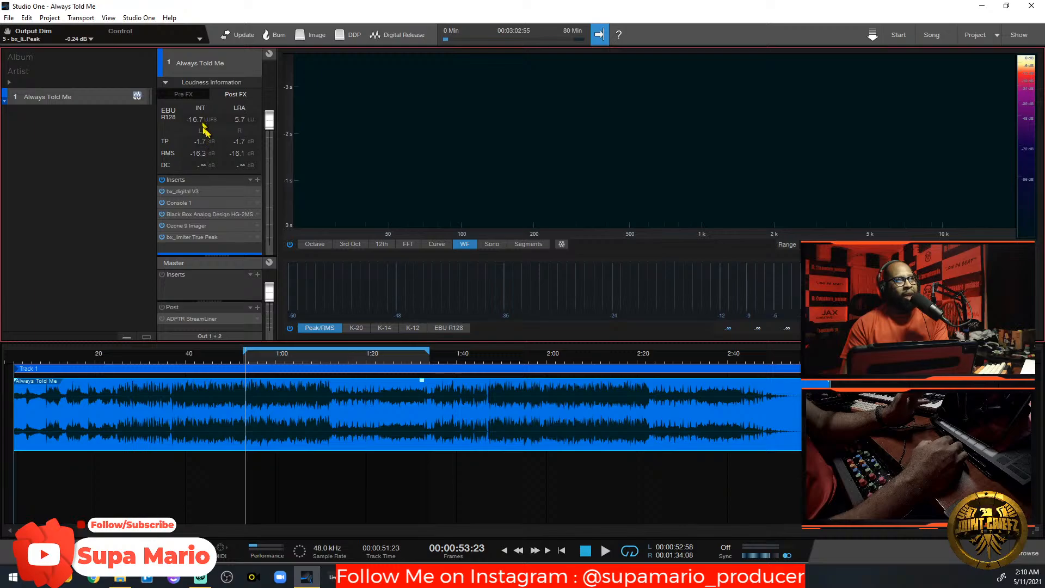
click(184, 95)
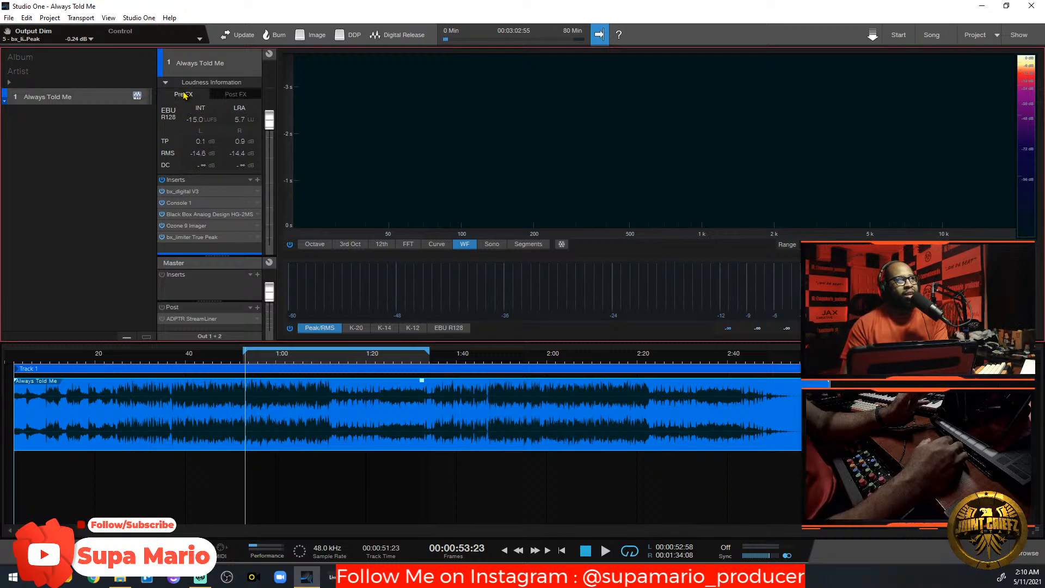
click(226, 95)
click(191, 95)
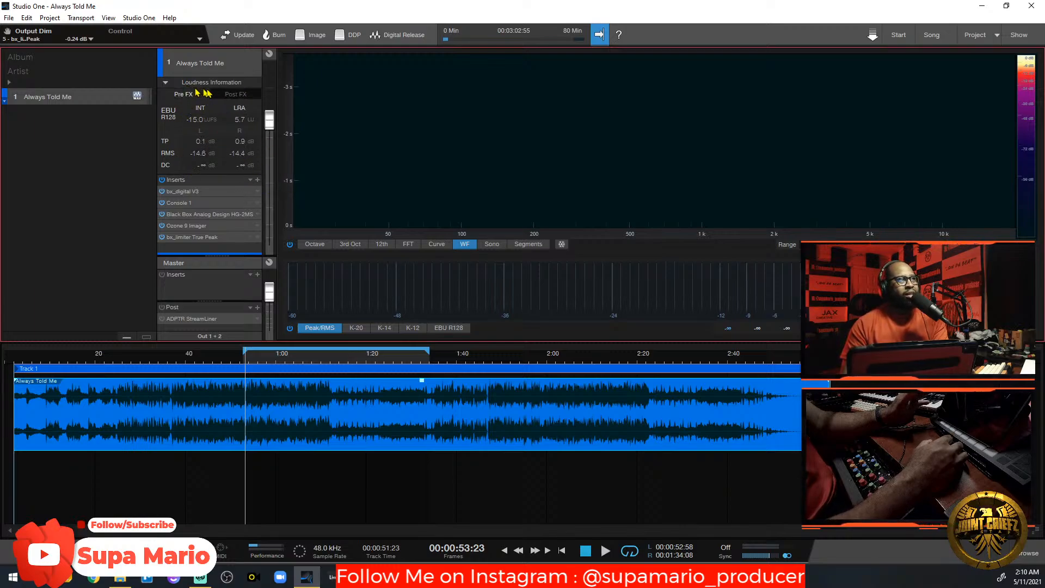
click(237, 96)
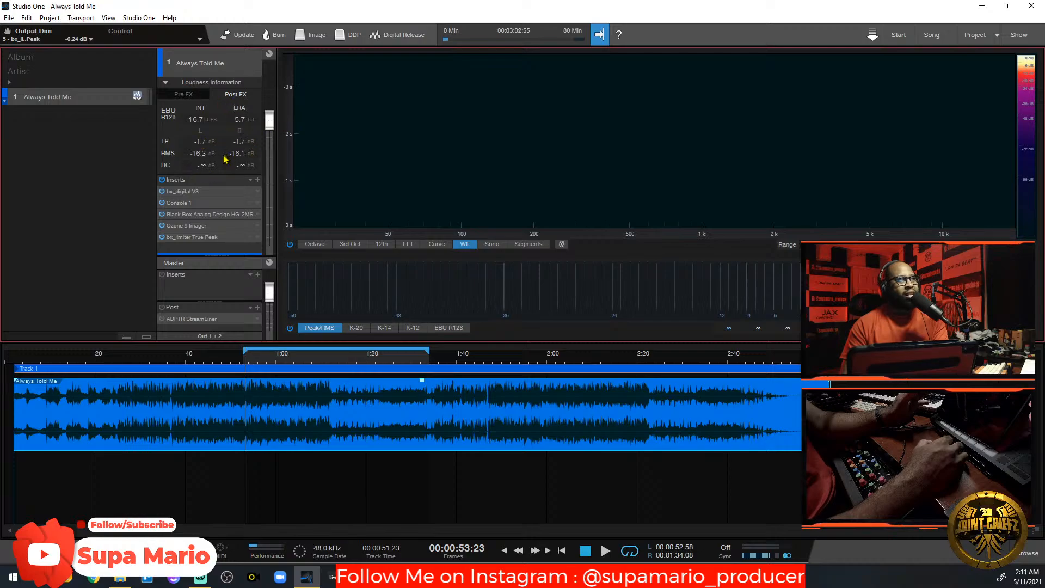
click(195, 95)
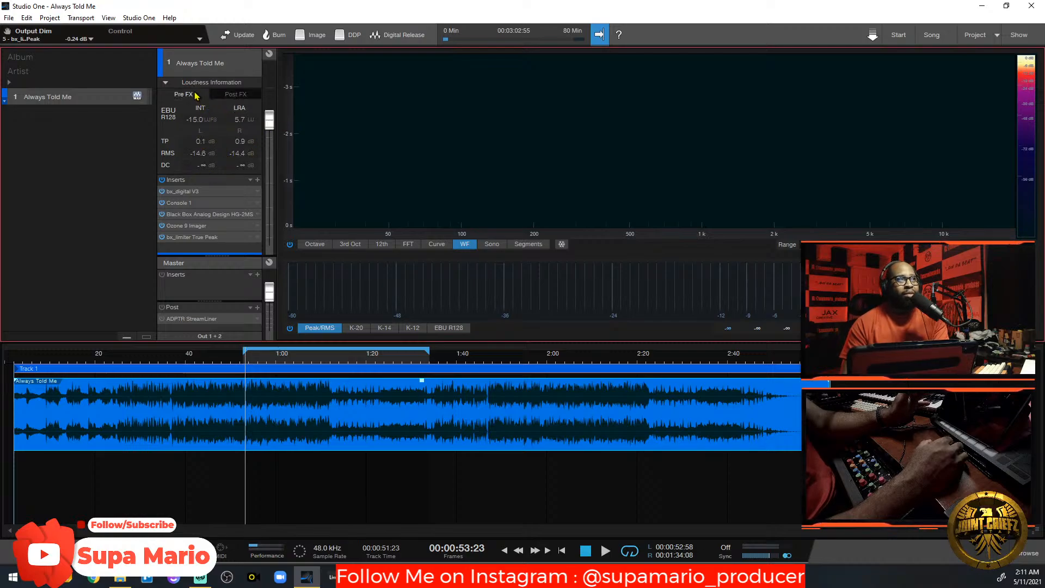
click(162, 180)
scroll(210, 103, down, 2)
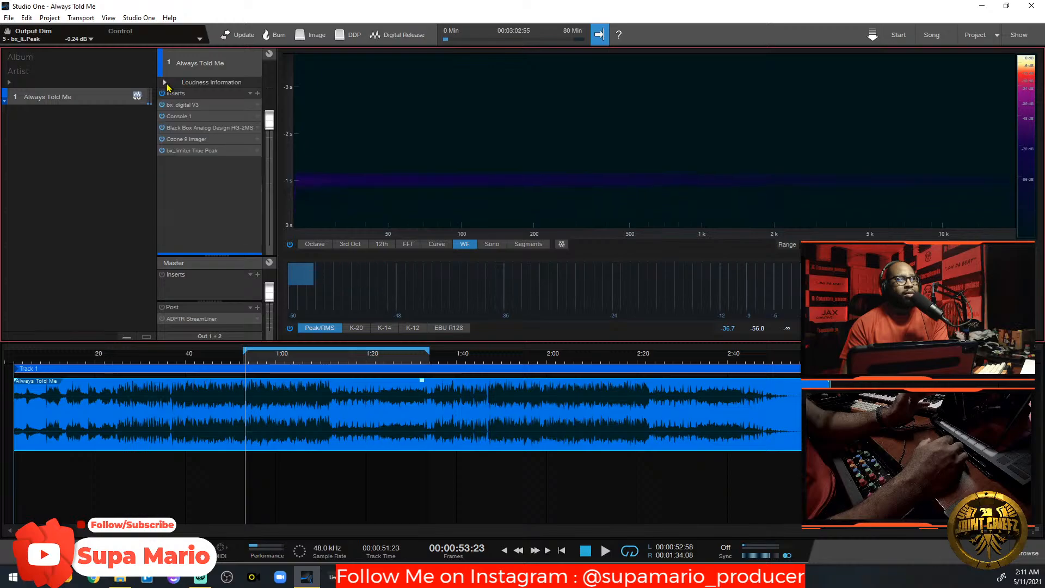
Review the track's Post FX integrated loudness, true peak and RMS readings again, and collapse the loudness information.
scroll(211, 101, up, 2)
click(233, 95)
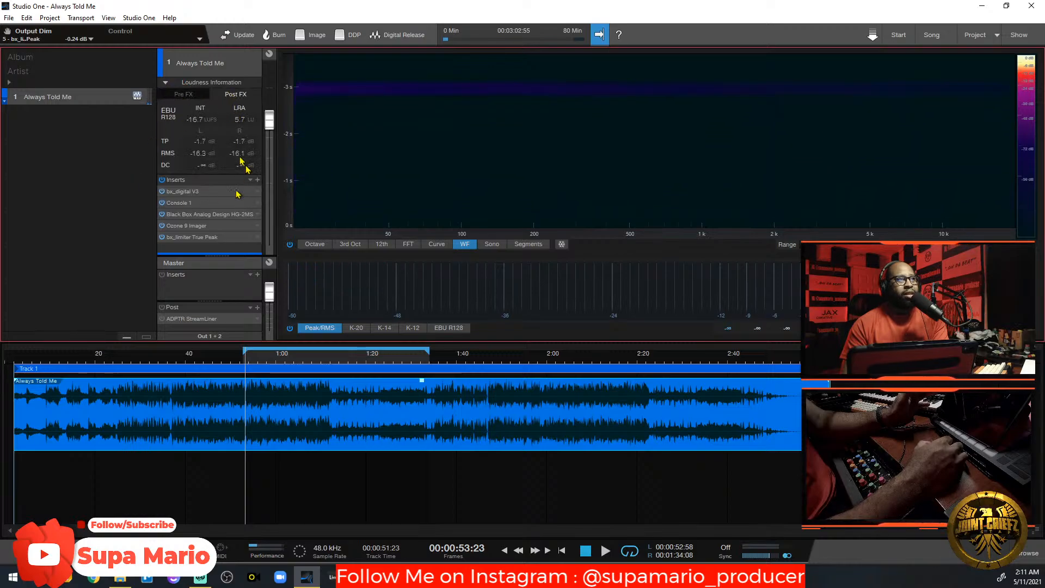
click(164, 83)
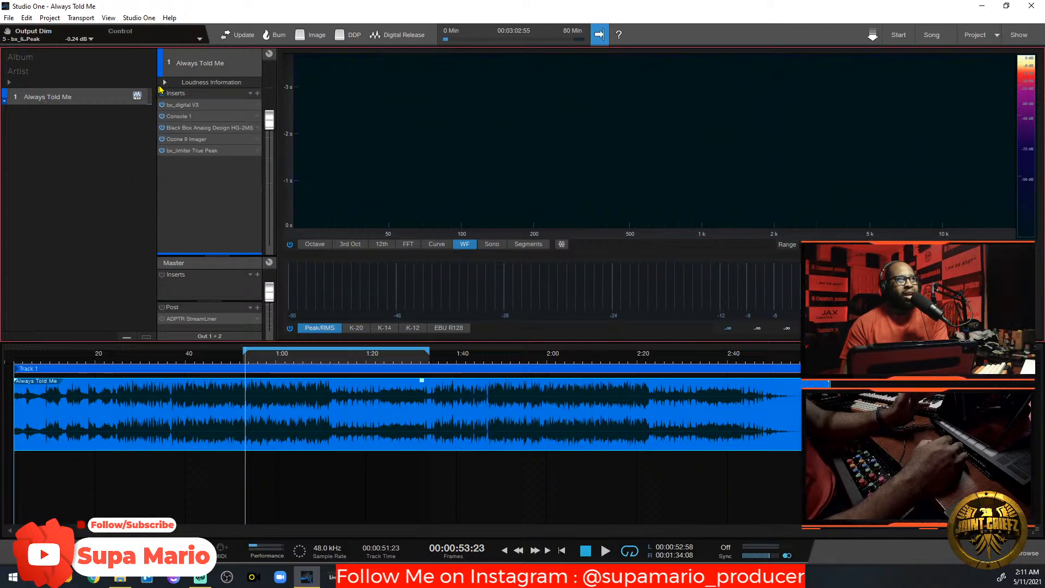
click(165, 83)
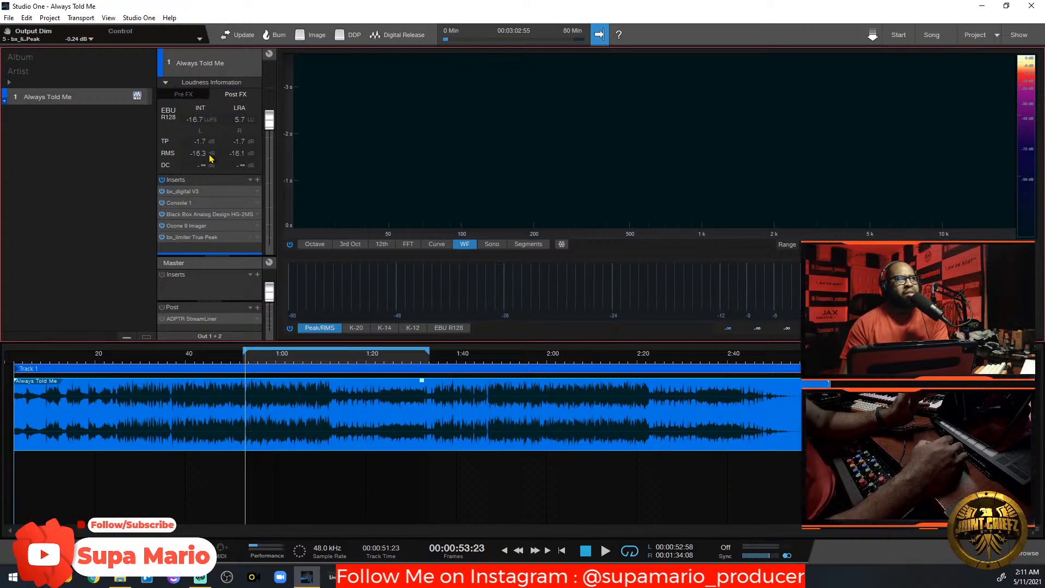
click(165, 83)
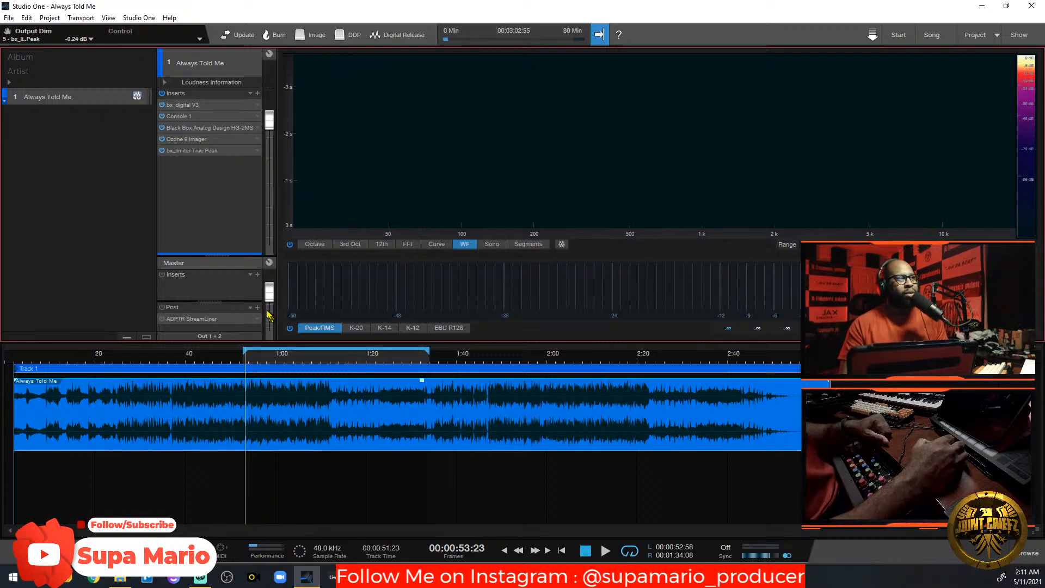
Search the plug-ins for VSX and add it as an insert on the Master channel.
mouse_move(266, 297)
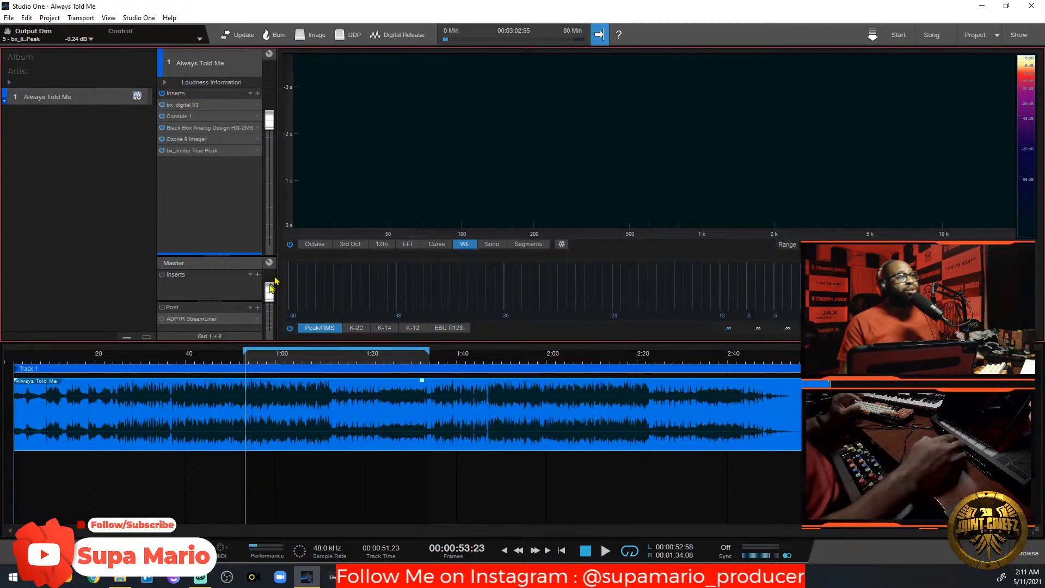
click(257, 275)
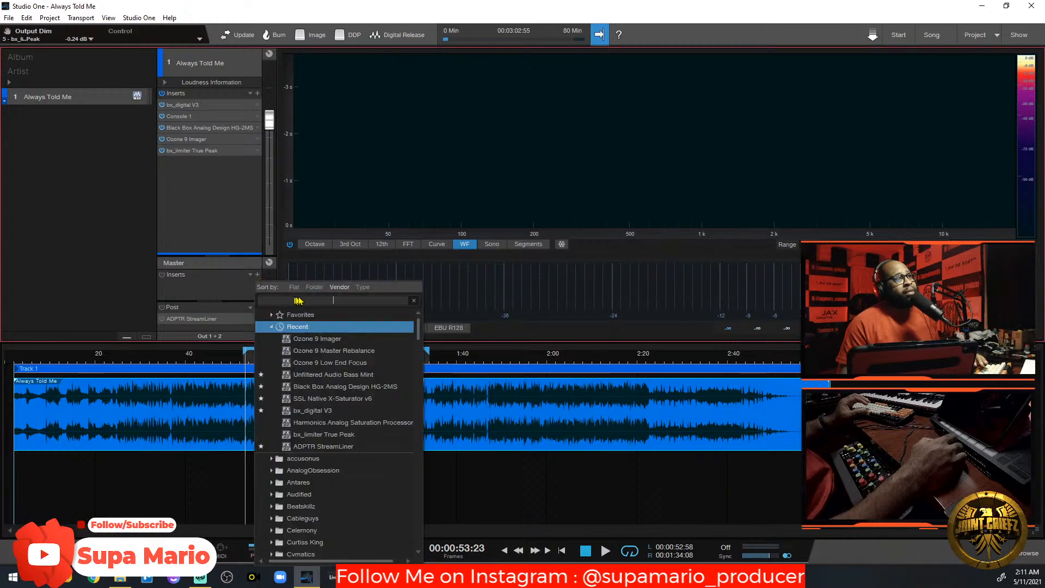
text(VSX)
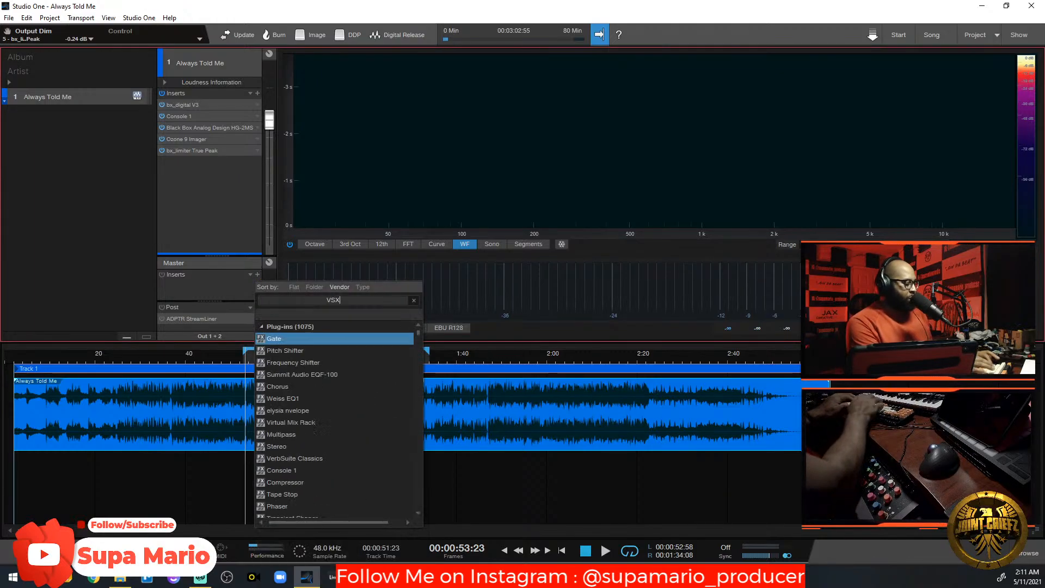
double_click(316, 354)
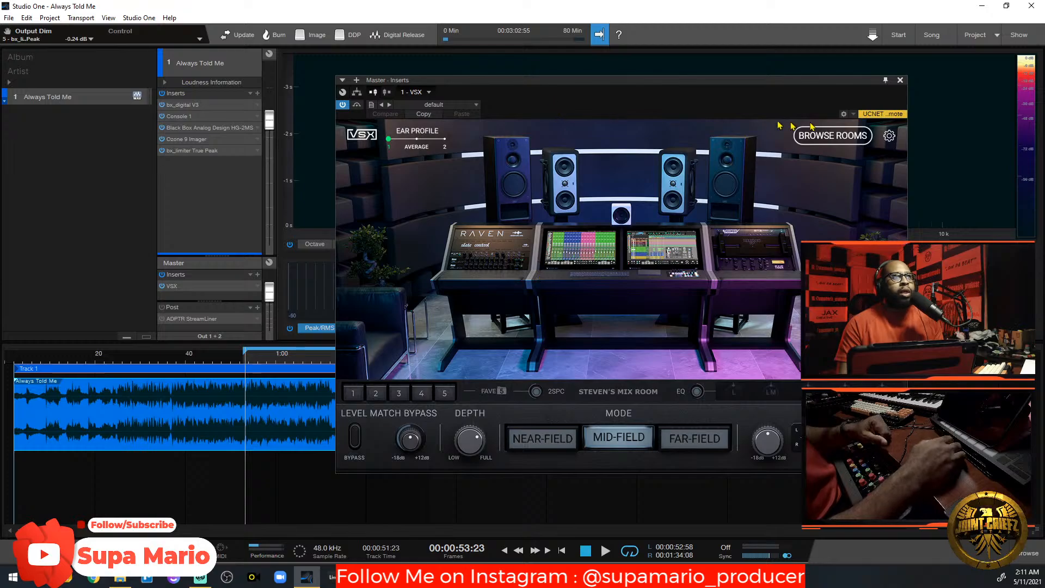
Load the Howie Weinberg Master room in VSX, return to its home view, and move the plug-in window clear of the webcam area.
click(826, 136)
click(642, 199)
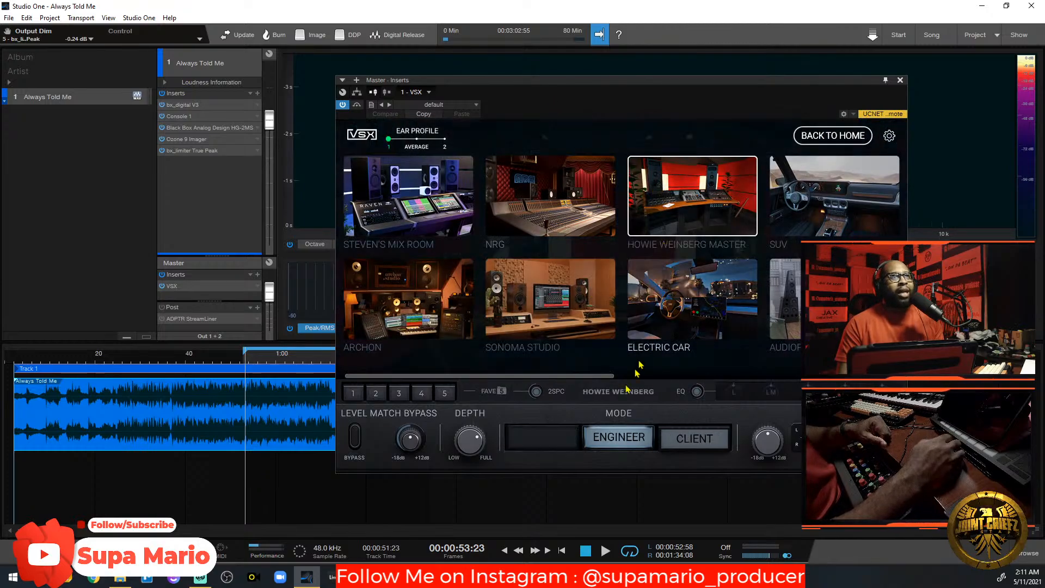
click(827, 139)
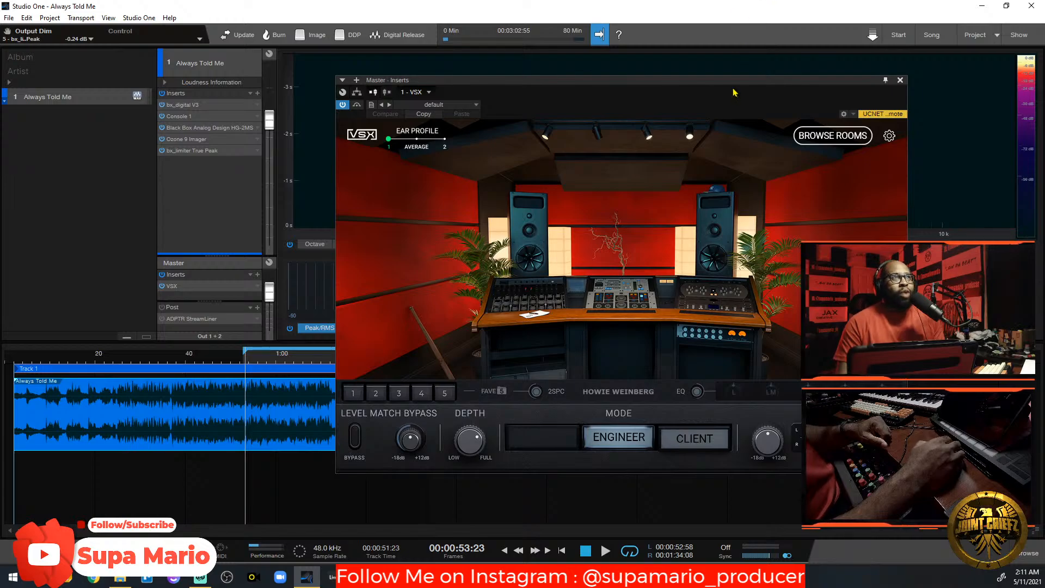
drag(721, 86, 639, 111)
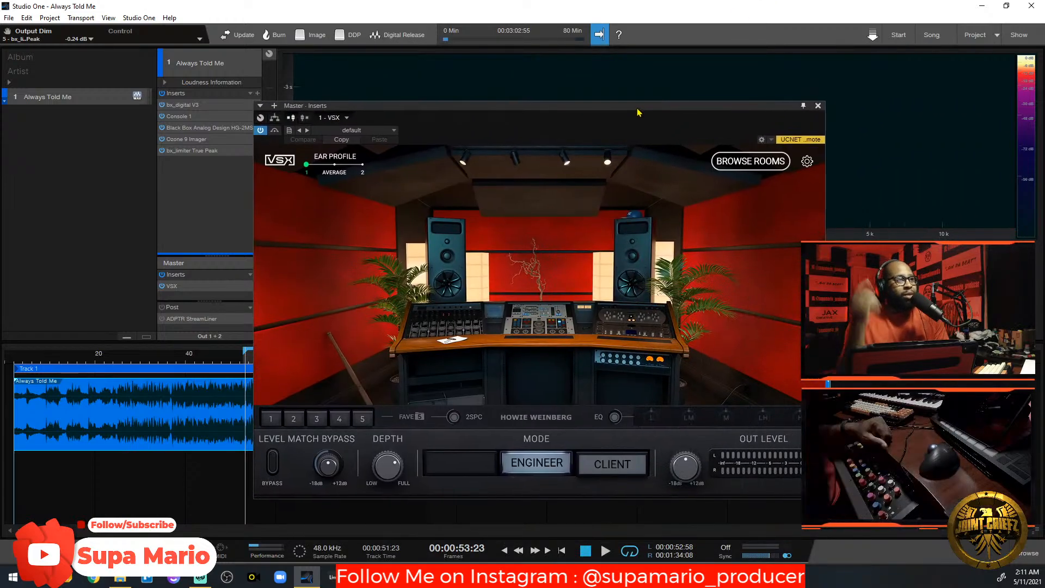